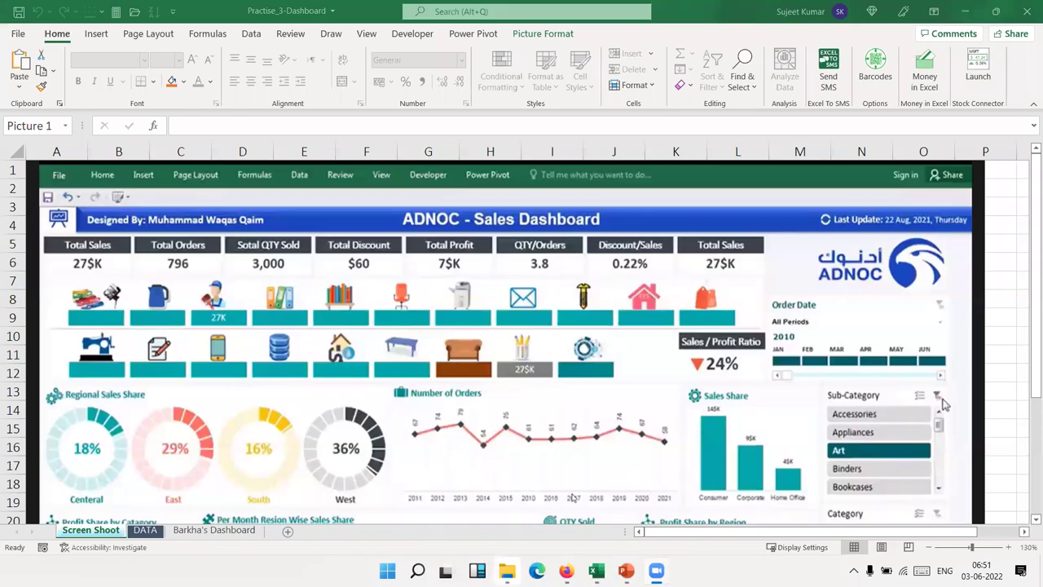
Scroll through the reference dashboard image, then switch to the practice workbook's DATA sheet.
scroll(285, 320, "down", 3)
scroll(285, 322, "up", 1)
scroll(284, 322, "down", 1)
scroll(244, 277, "up", 3)
scroll(168, 213, "up", 1)
scroll(335, 341, "down", 3)
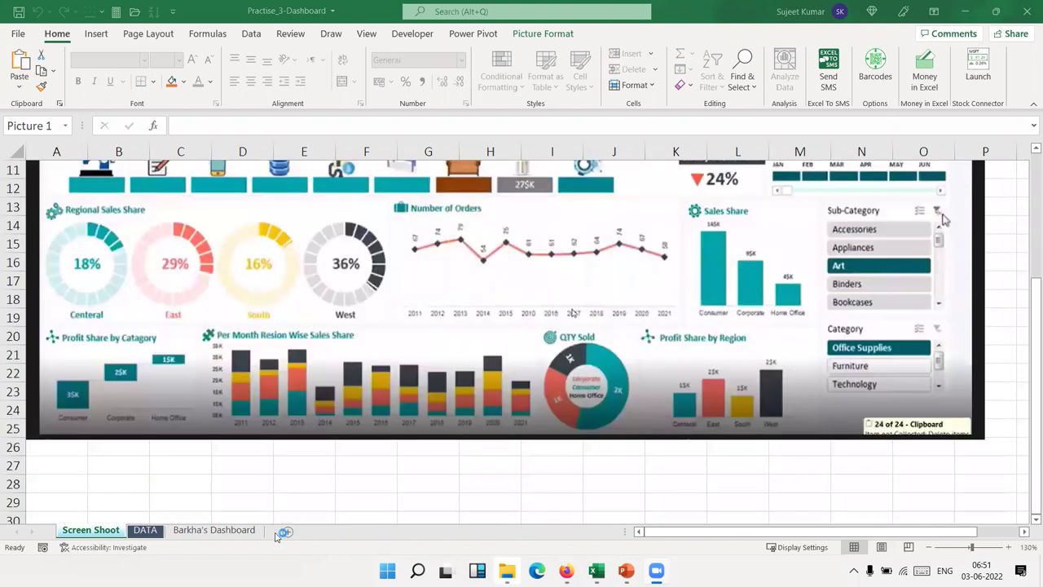
left_click(157, 530)
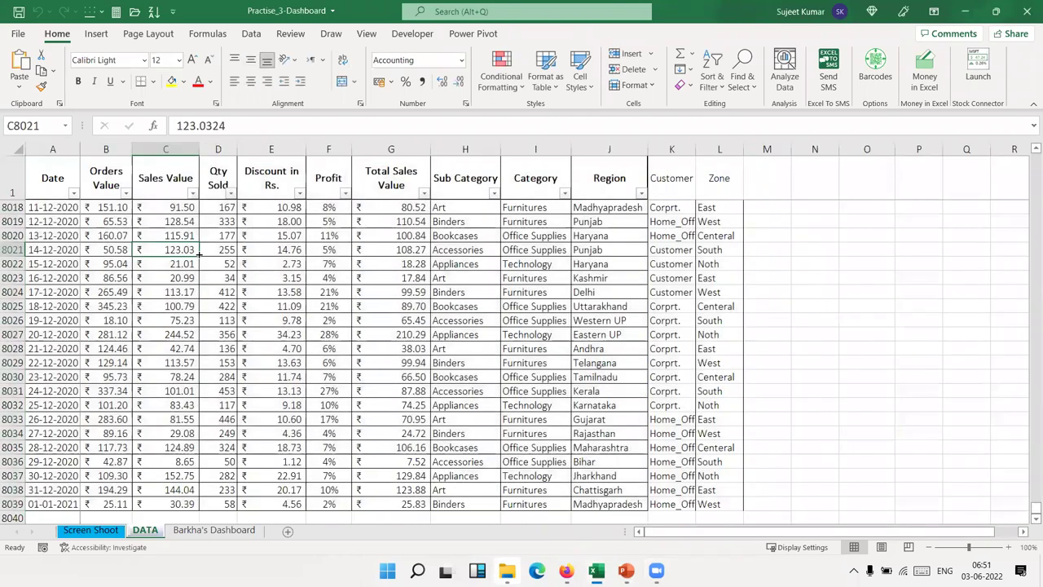
Switch to the DA-Sales workbook and scroll through its dashboard.
left_click(845, 198)
key("ctrl+Tab")
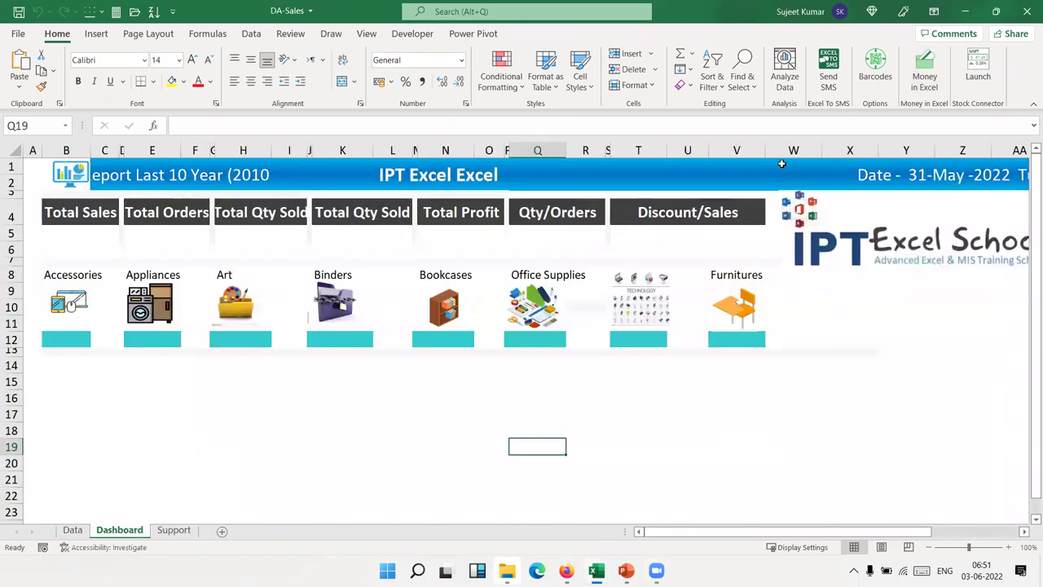
scroll(426, 331, "down", 3)
scroll(426, 333, "down", 4)
scroll(426, 333, "up", 7)
Inspect the KPI card headings and value cells from Total Sales to Discount/Sales.
left_click(85, 213)
left_click(88, 234)
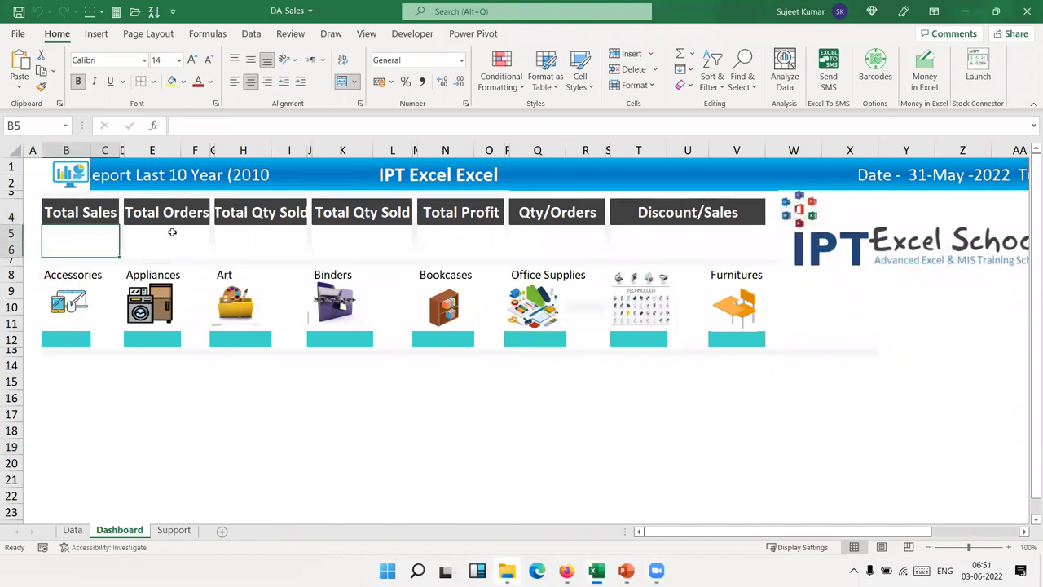
left_click(172, 232)
left_click(261, 232)
left_click(363, 232)
left_click(489, 214)
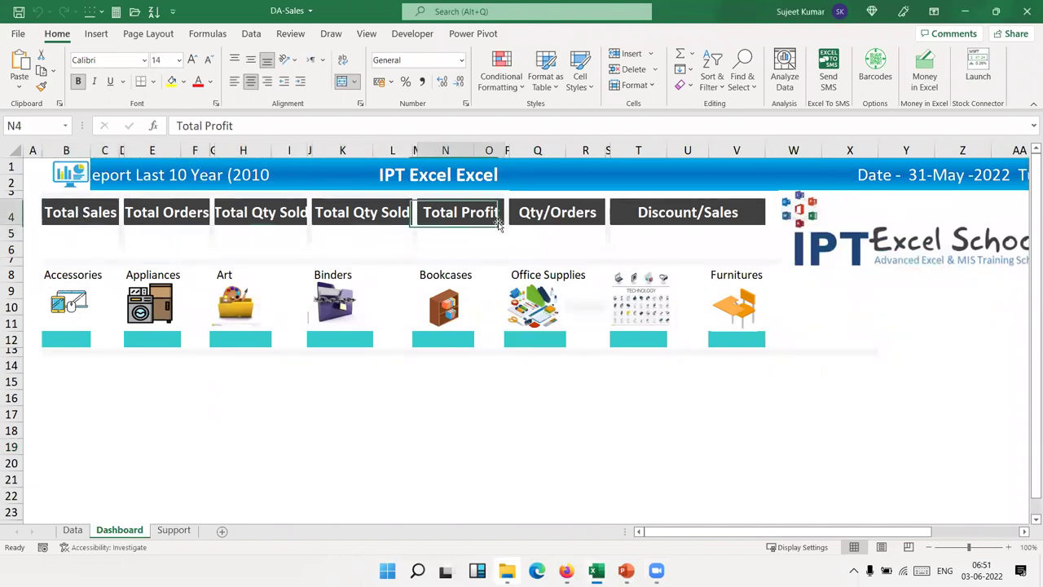
left_click(574, 235)
left_click(644, 234)
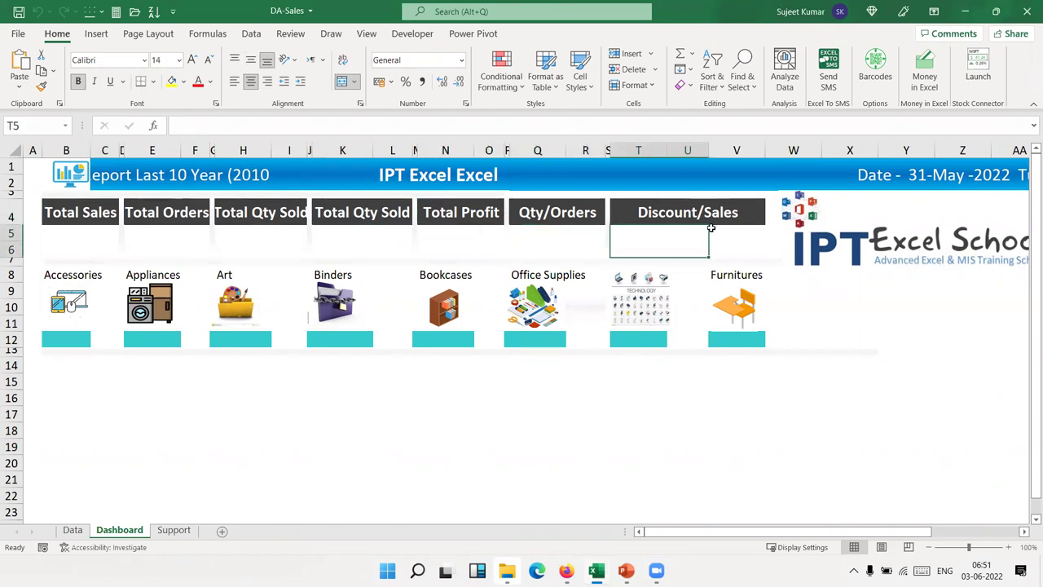
left_click(743, 234)
left_click(650, 238)
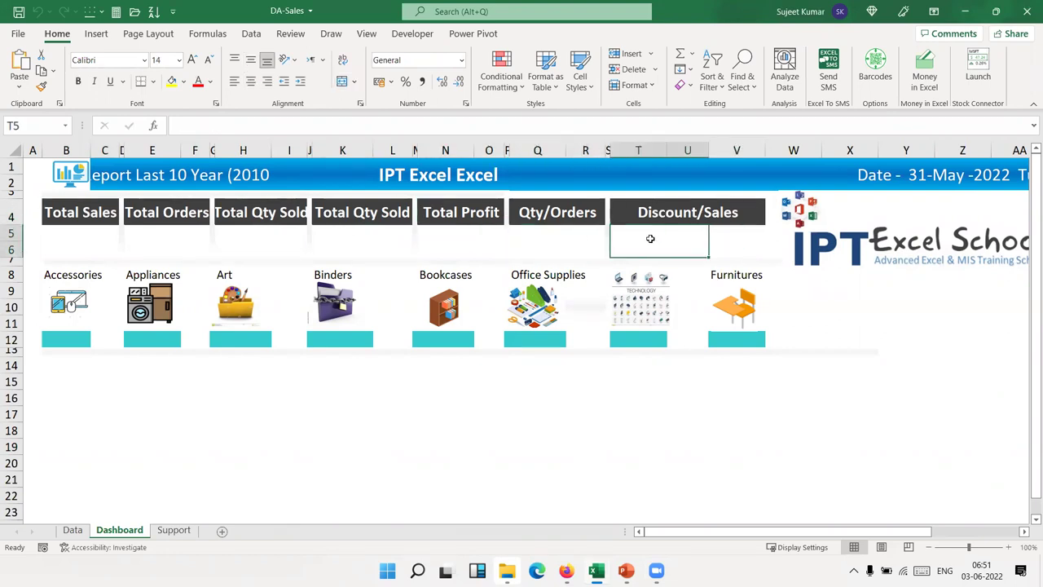
Shorten spacer row 7 between the KPI cards and the category tiles.
left_click(415, 263)
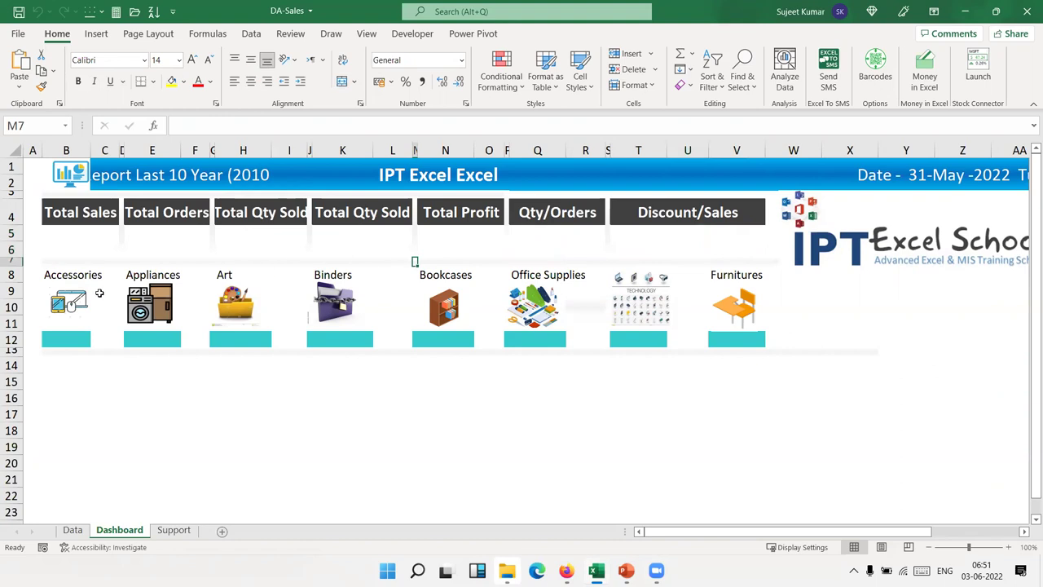
left_click_drag(11, 255, 11, 246)
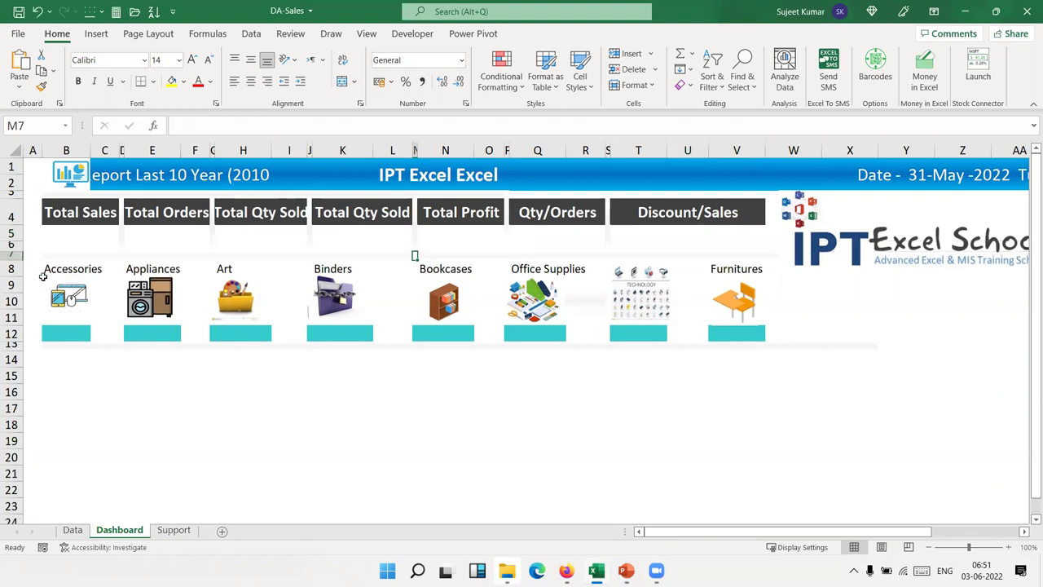
left_click(161, 395)
left_click(82, 237)
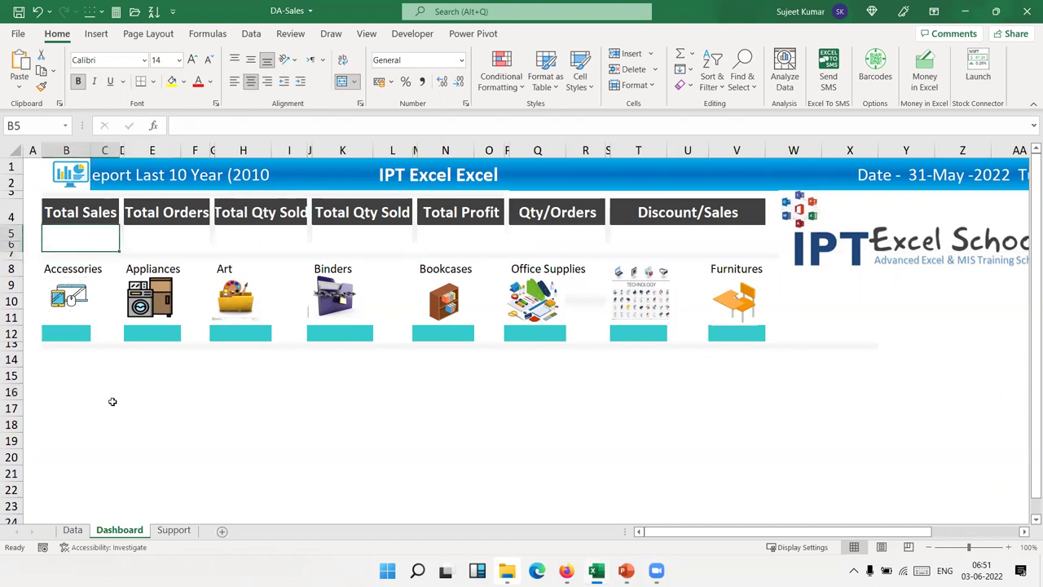
left_click(72, 371)
left_click(68, 332)
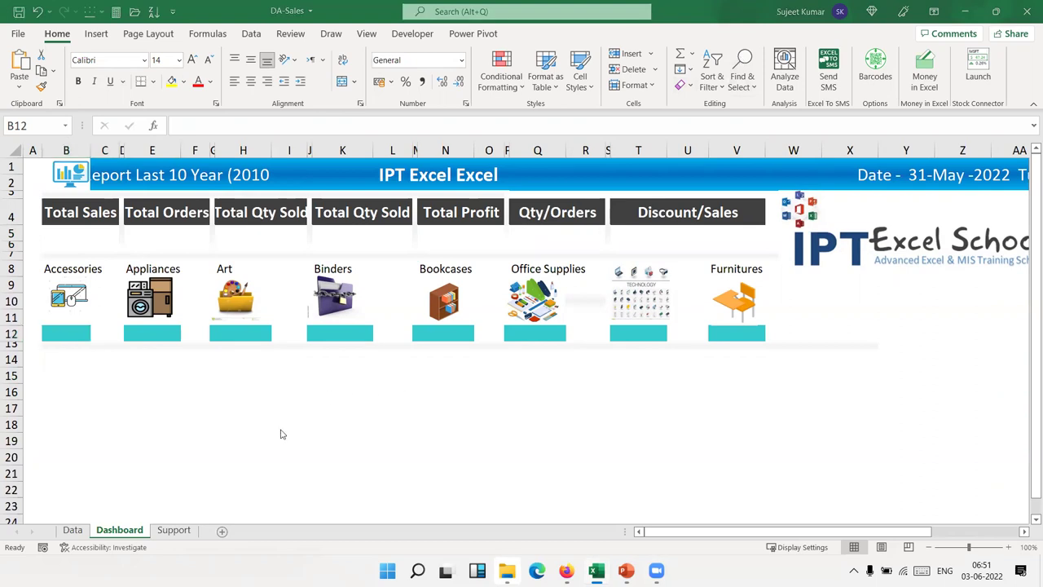
Review the KPI cards, then go through the Support sheet to the Data sheet.
left_click(79, 241)
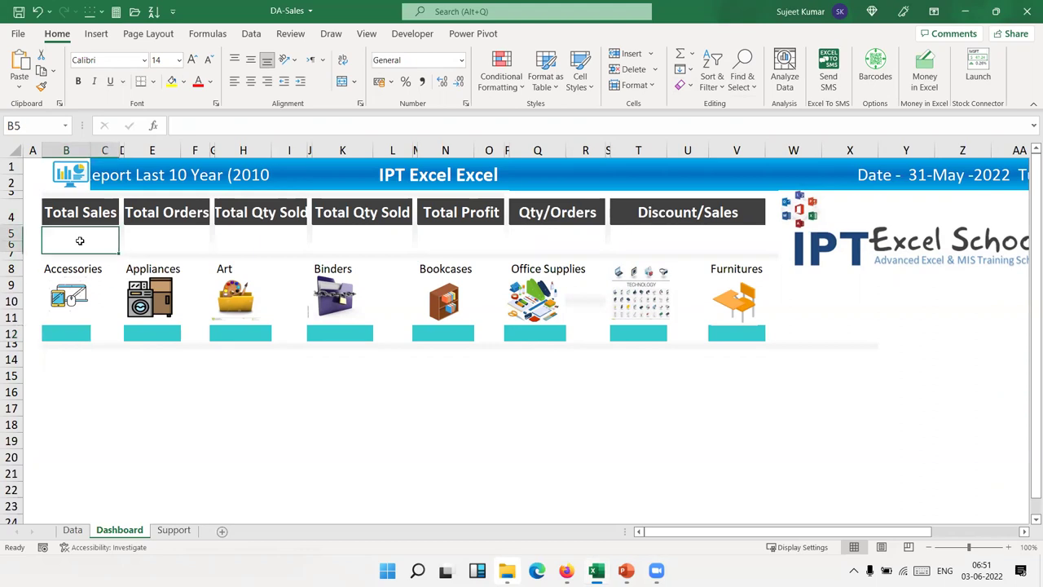
left_click(188, 214)
left_click(273, 218)
left_click(359, 213)
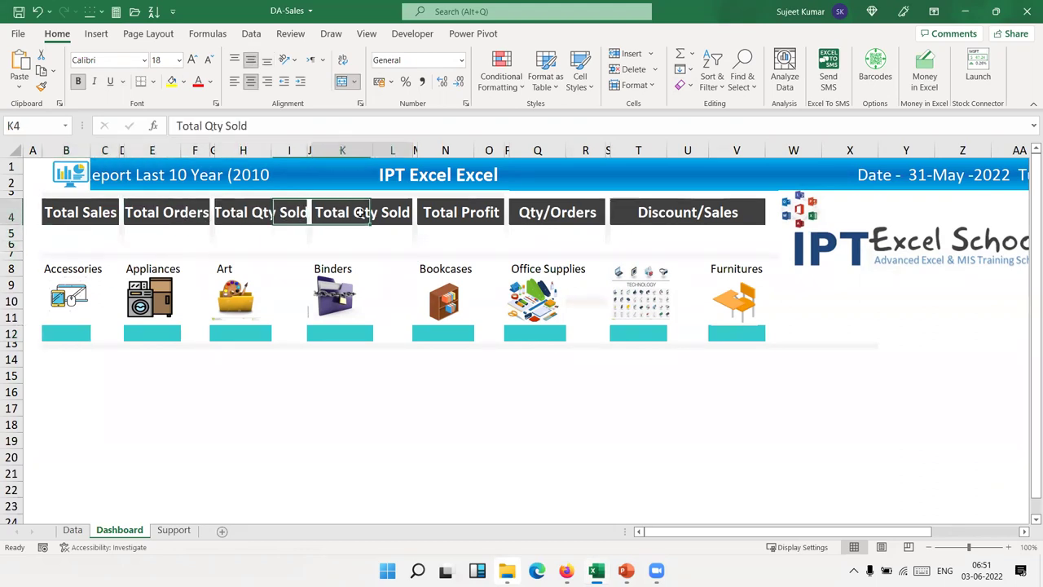
left_click(462, 213)
left_click(557, 213)
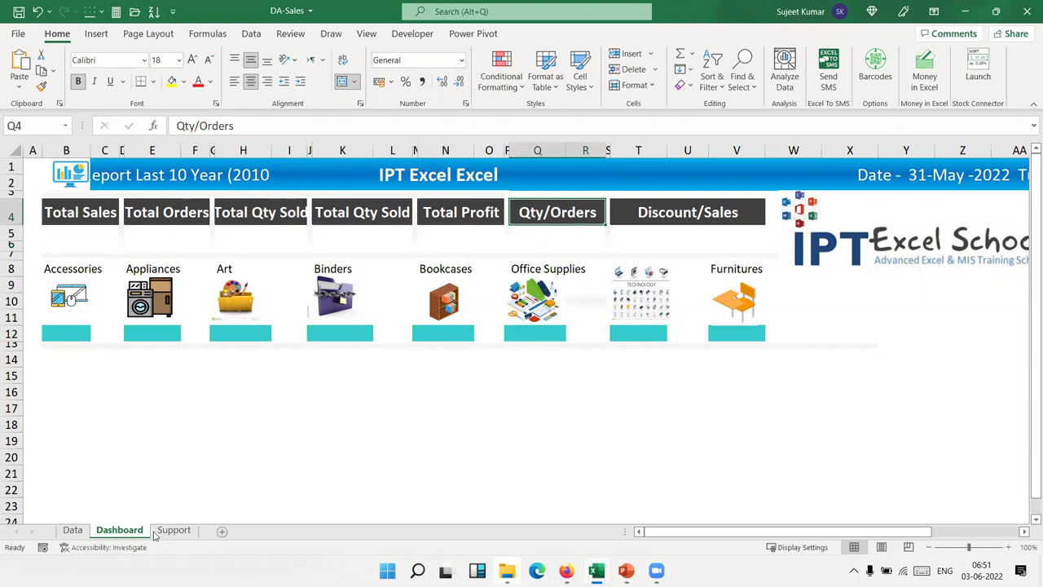
left_click(173, 529)
left_click(82, 530)
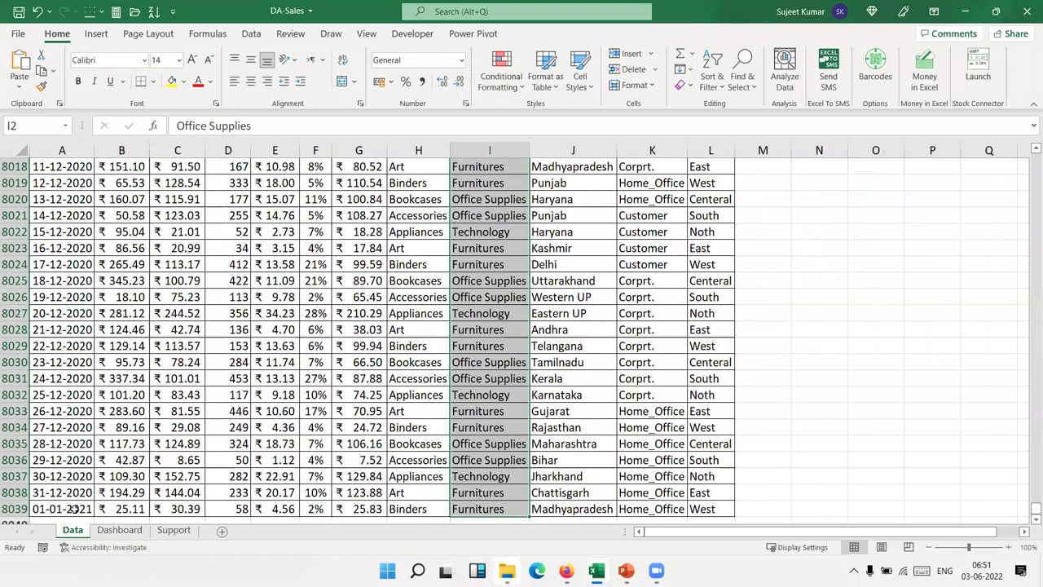
Select the whole Data table (A1:L8039) and start a PivotTable from it.
left_click(119, 231)
key("ctrl+Up")
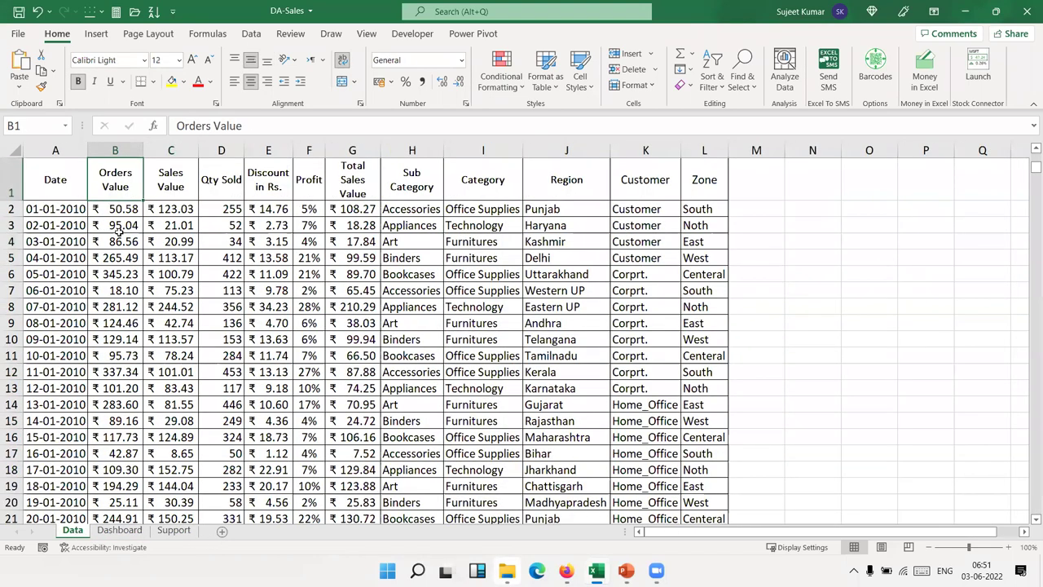
key("ctrl+Home")
key("ctrl+shift+End")
left_click(96, 34)
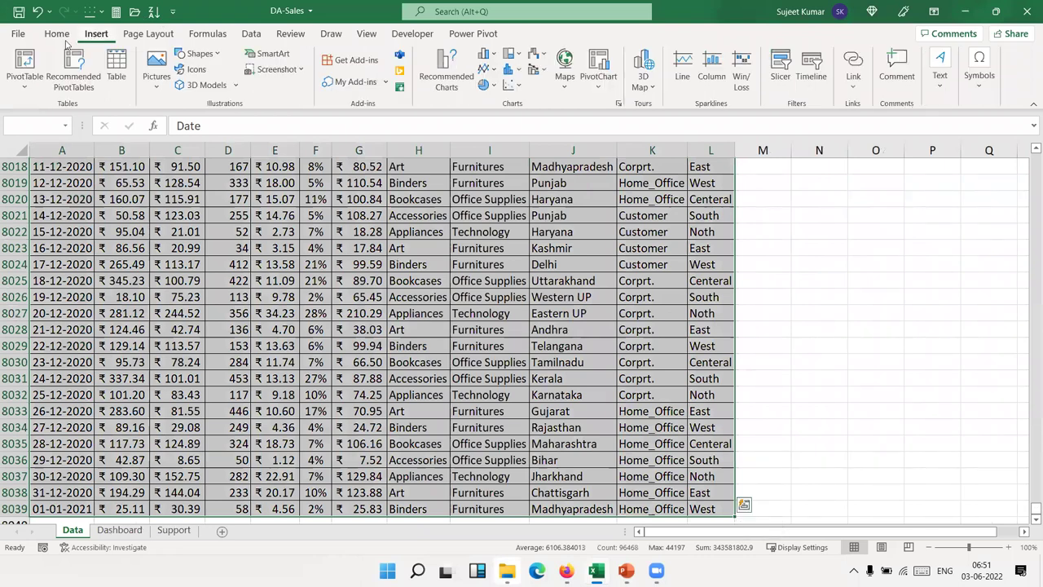
left_click(22, 65)
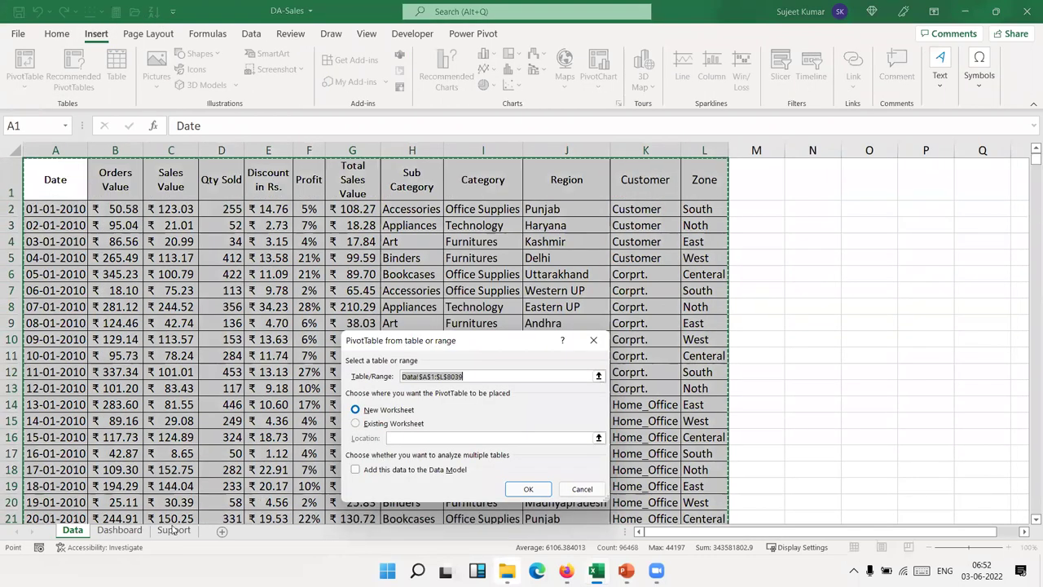
Place the pivot at Support!$A$1, outside the Data Model, and create it.
left_click(356, 470)
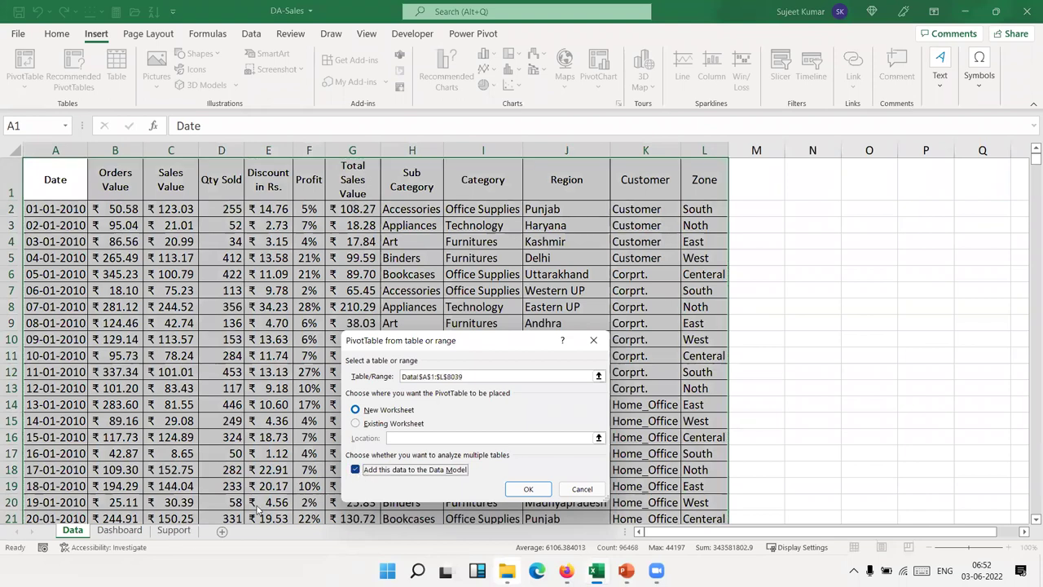
left_click(355, 469)
left_click(362, 425)
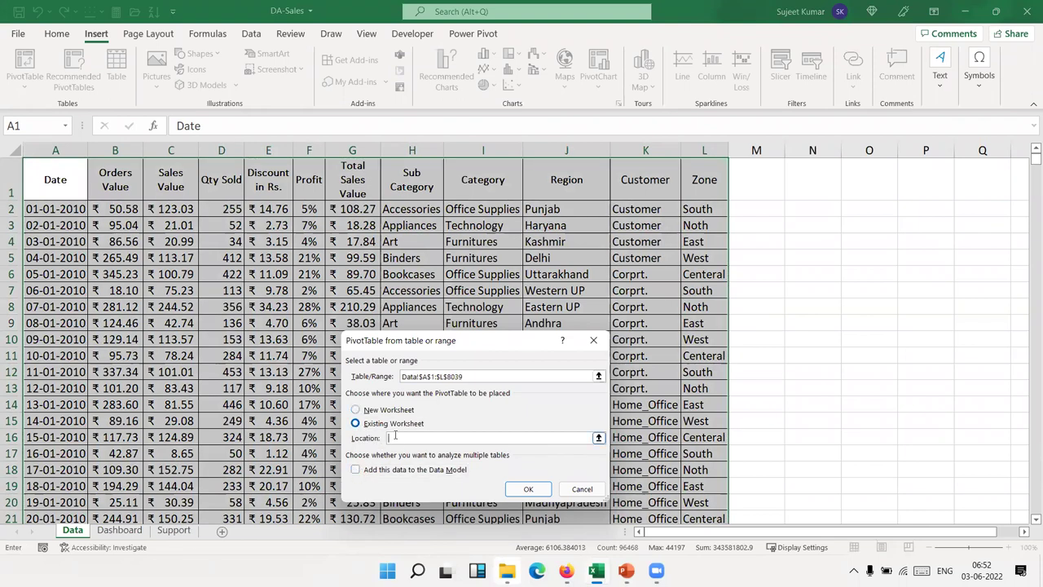
left_click(186, 531)
left_click(44, 161)
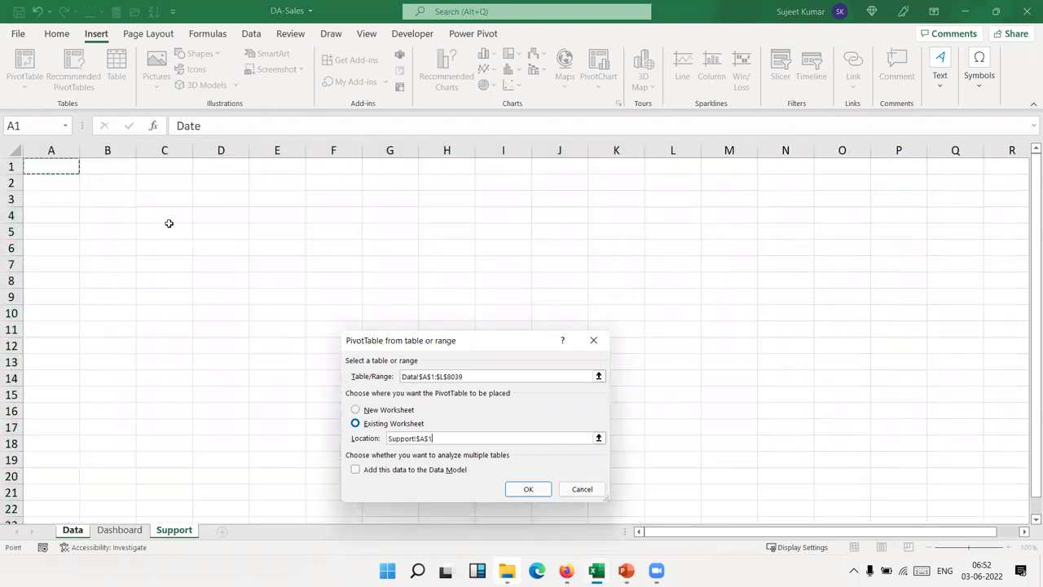
left_click(515, 486)
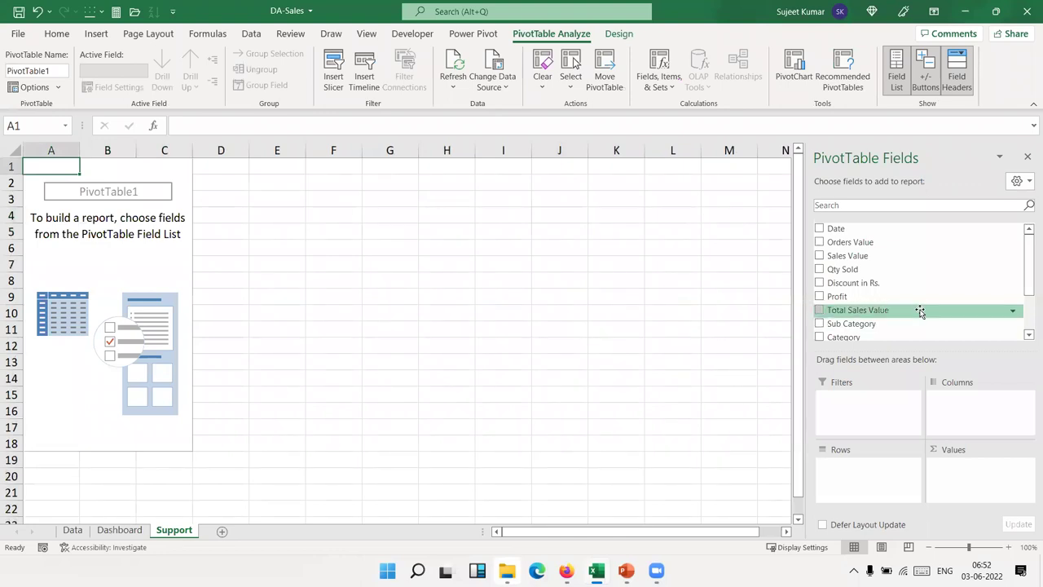
Add Sales Value, Orders Value and Qty Sold to the pivot's Values, checking the Data headers.
left_click_drag(878, 254, 966, 482)
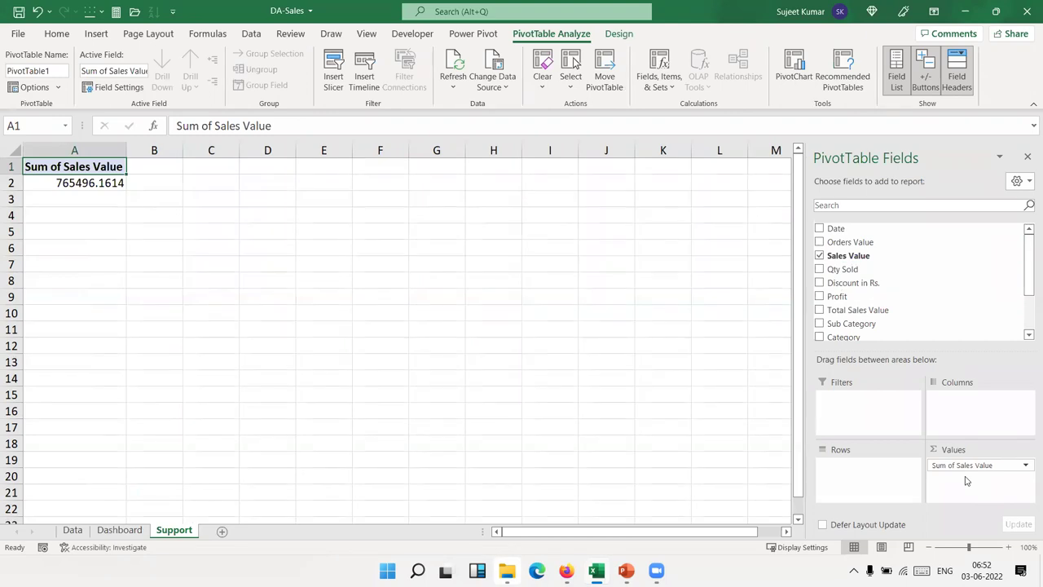
left_click_drag(848, 242, 960, 490)
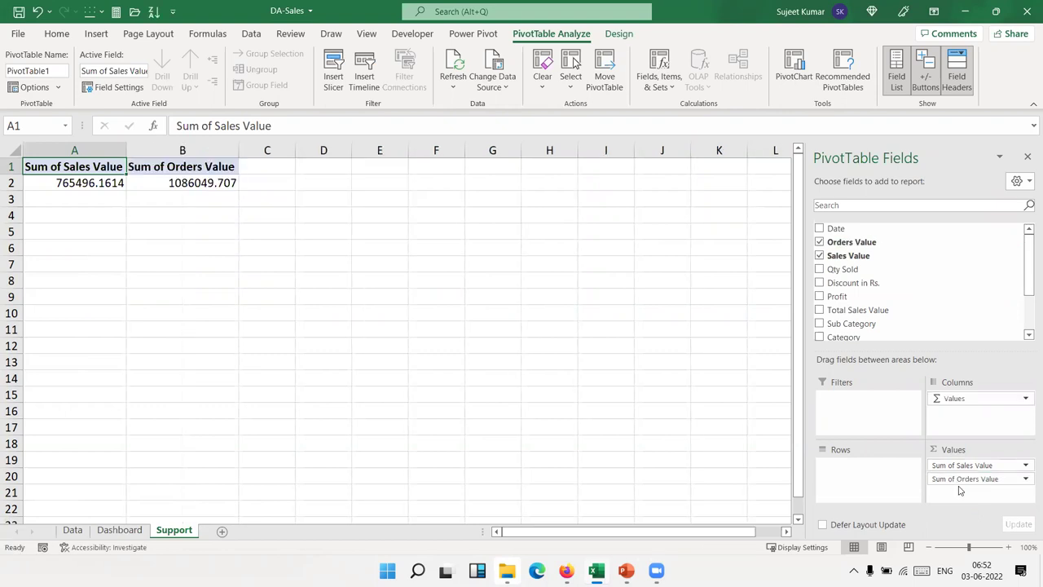
left_click_drag(843, 269, 973, 507)
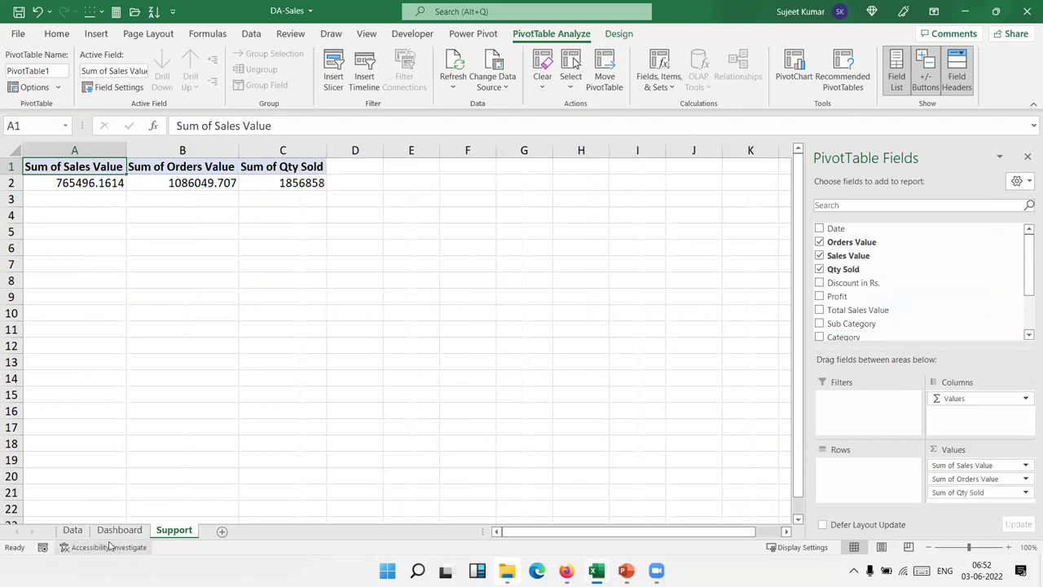
left_click(72, 530)
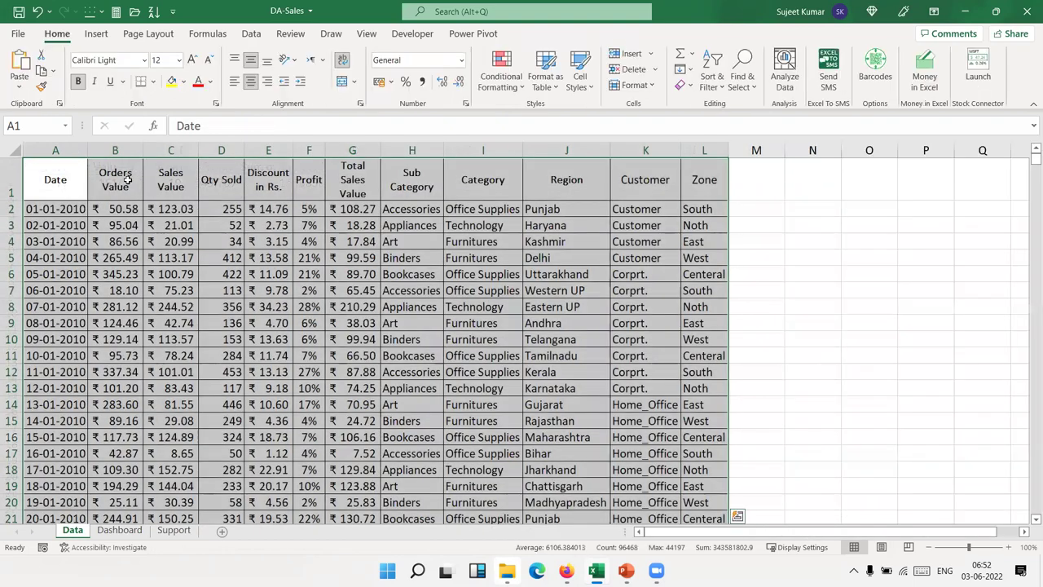
left_click(123, 177)
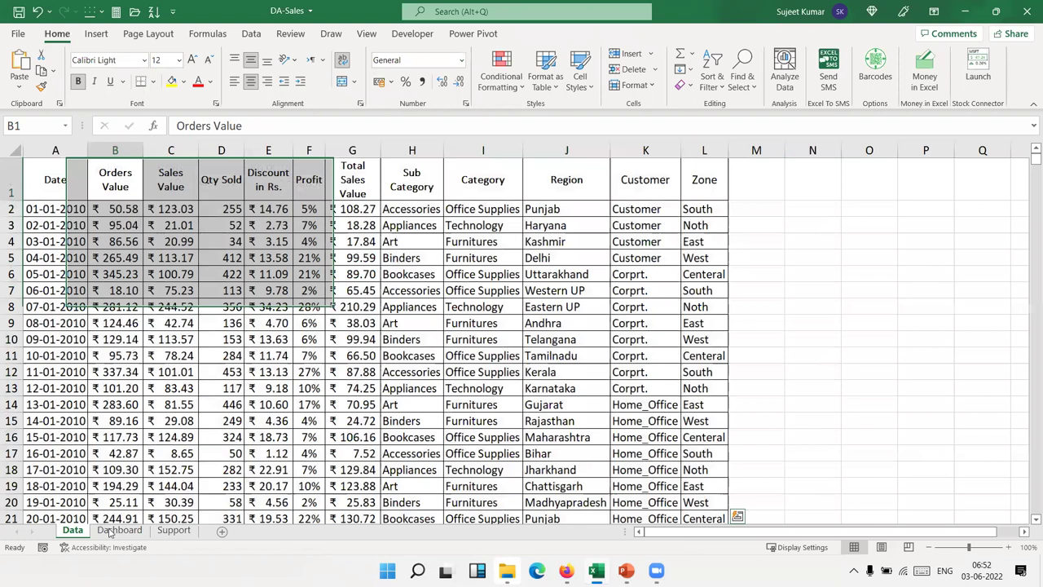
left_click(110, 530)
left_click(170, 532)
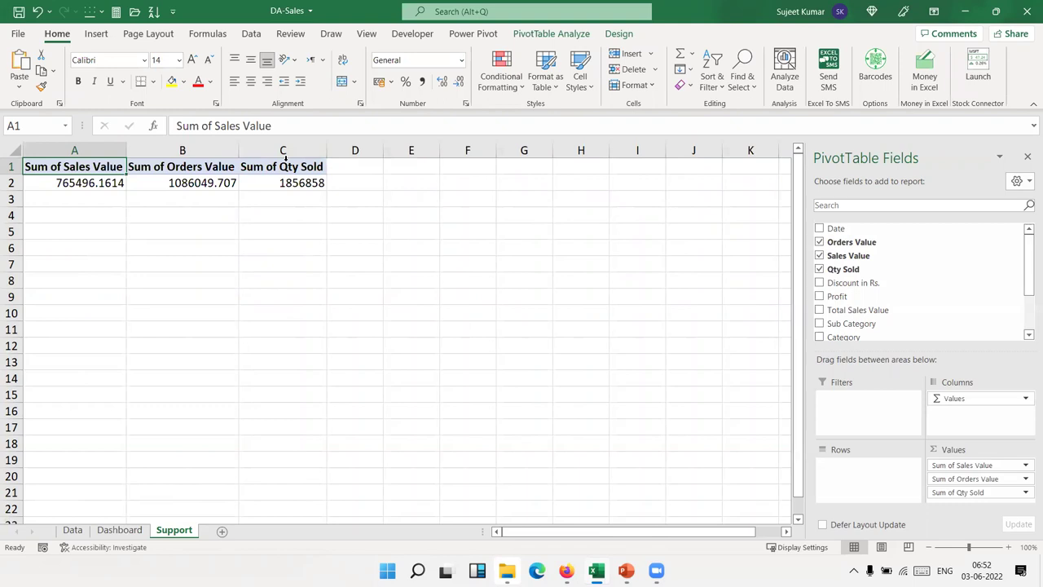
Add Discount in Rs. and Profit to the Values and check the Sum of Profit total.
mouse_move(897, 283)
left_mouse_down()
mouse_move(994, 501)
mouse_move(982, 497)
left_mouse_up()
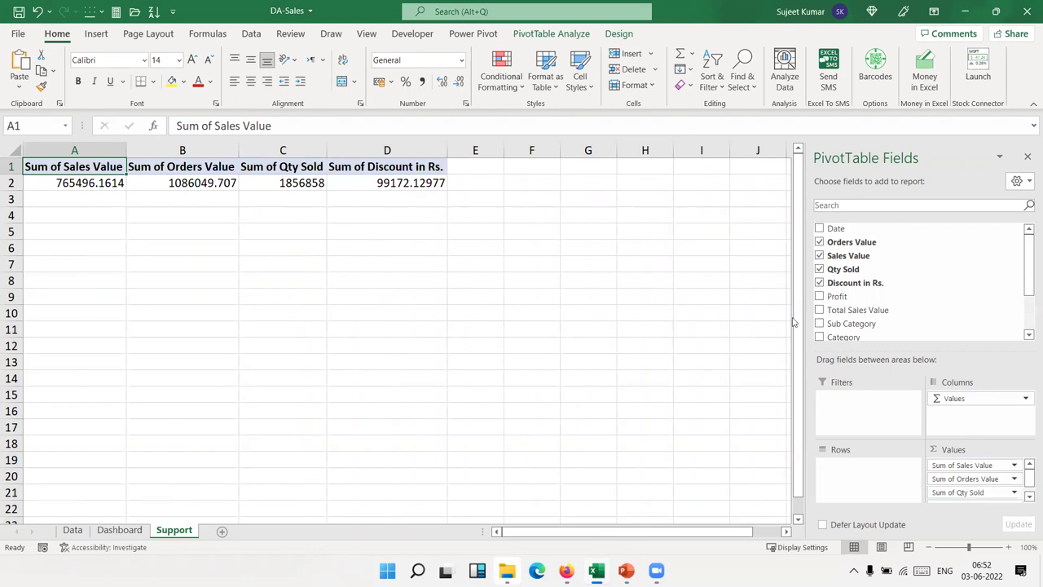
left_click_drag(836, 296, 950, 503)
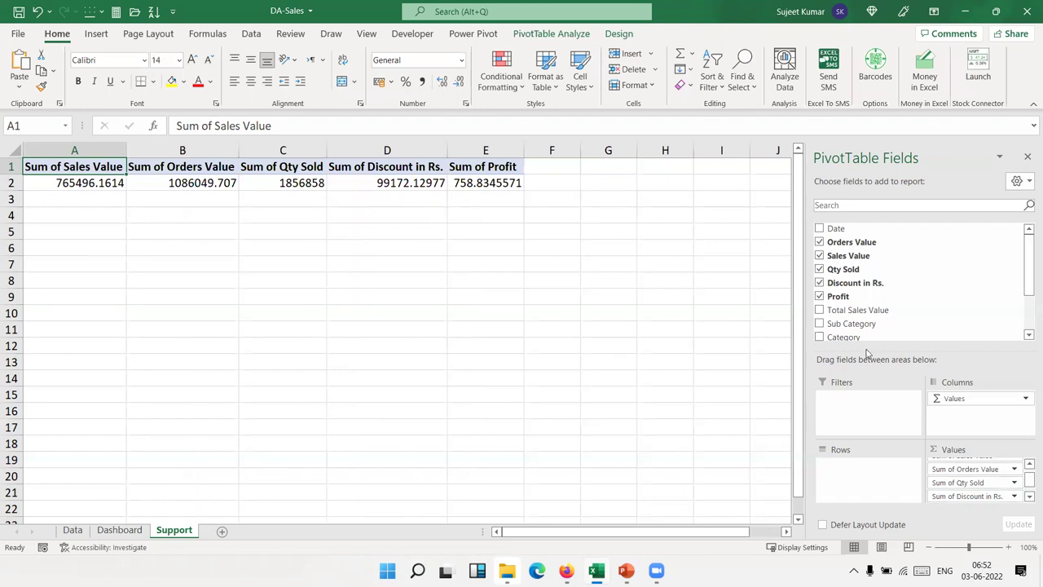
left_click(477, 184)
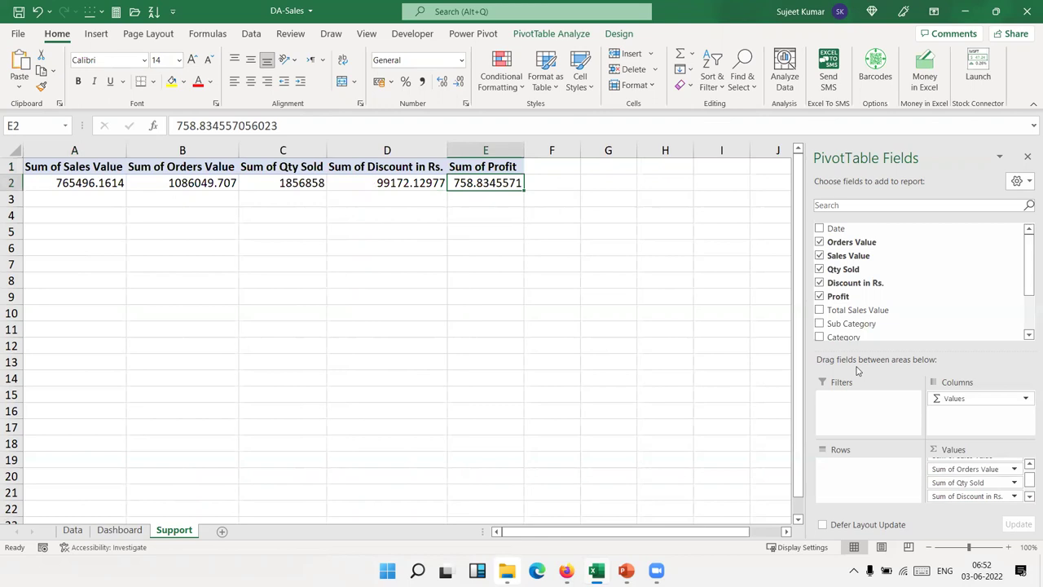
Create calculated field Qty/Orders = 'Qty Sold'/'Orders Value', showing 1.70973574 in the pivot.
left_click(538, 34)
left_click(674, 88)
left_click(676, 106)
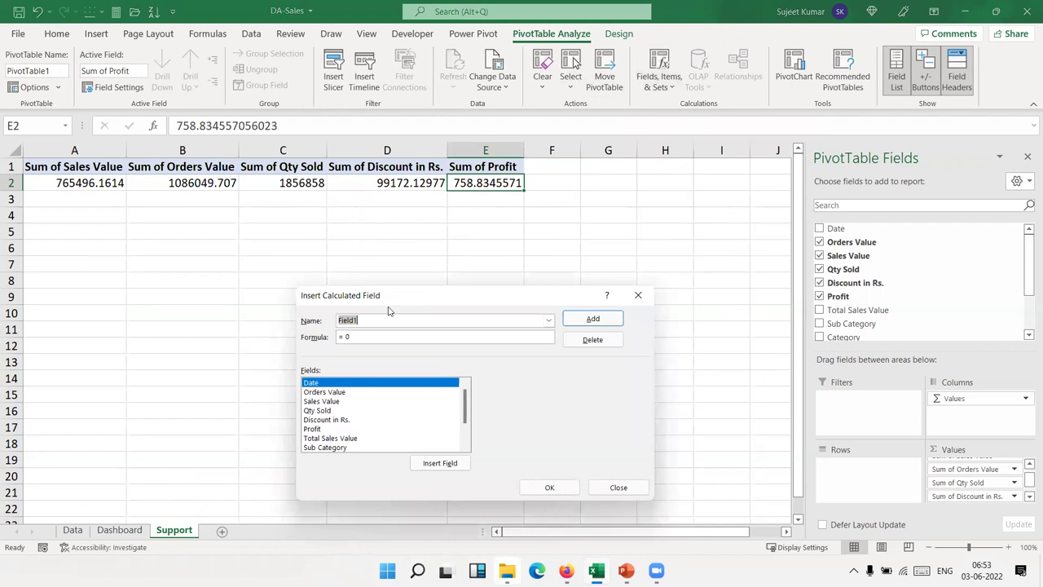
type("Qty/Orders")
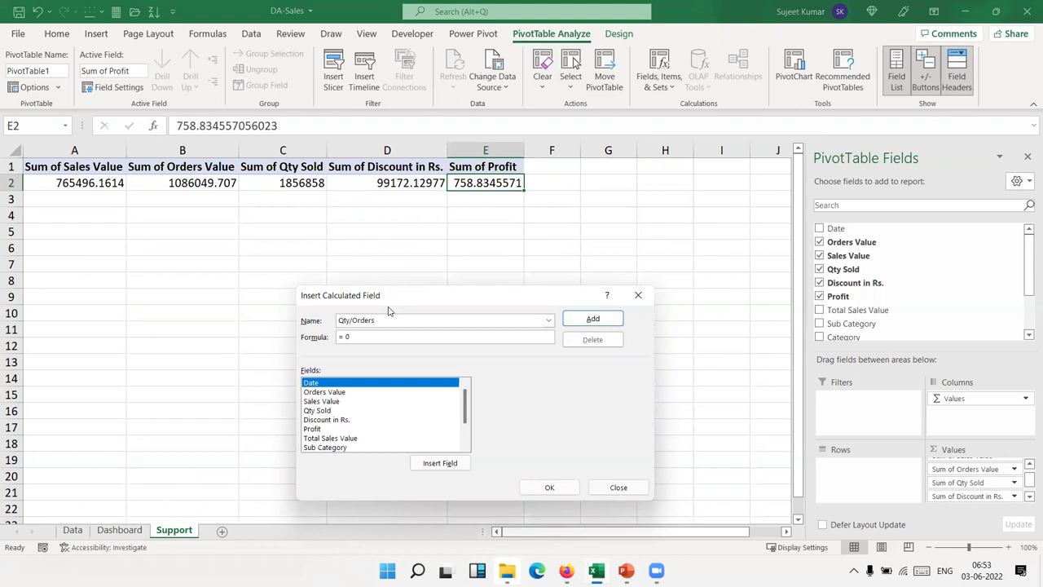
left_click(359, 380)
left_click(318, 412)
left_click(432, 462)
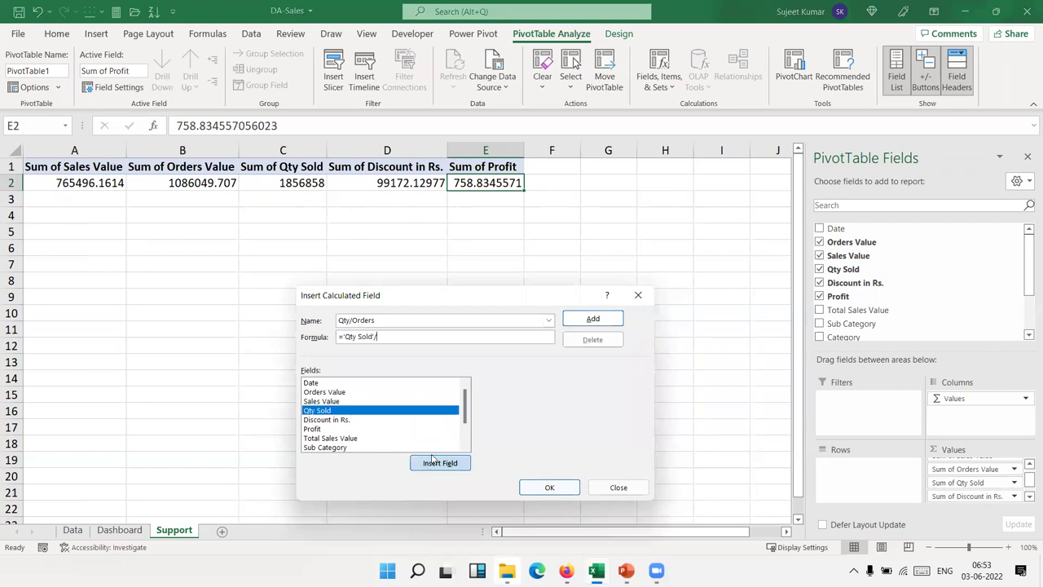
left_click(324, 392)
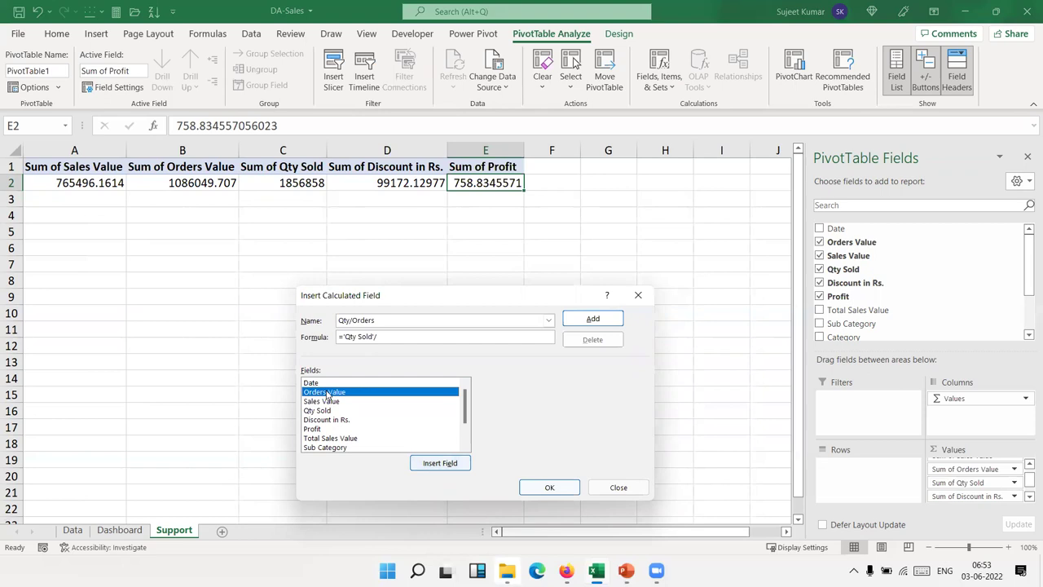
left_click(455, 465)
left_click(592, 318)
left_click(547, 492)
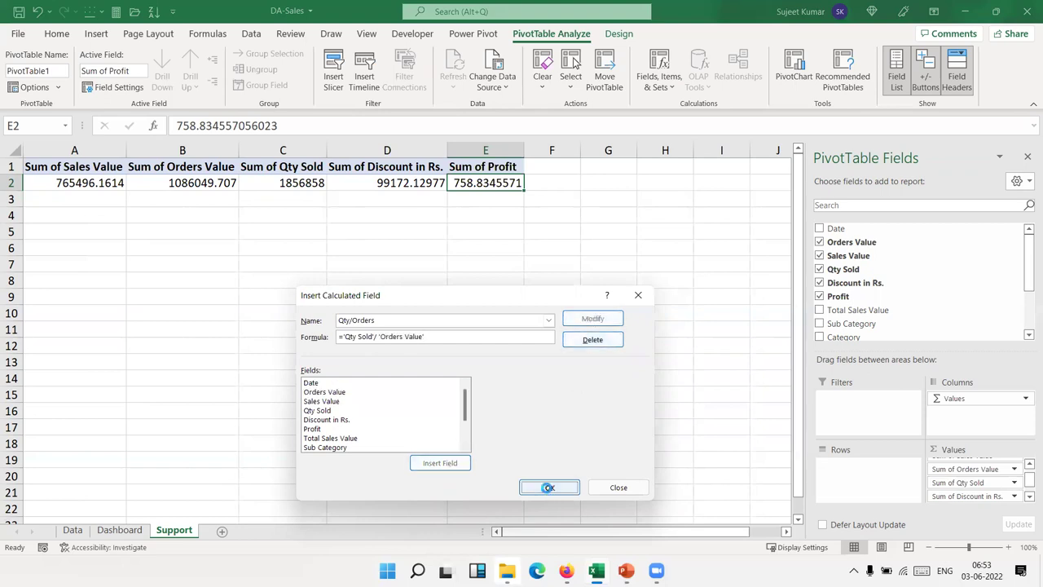
left_click(570, 186)
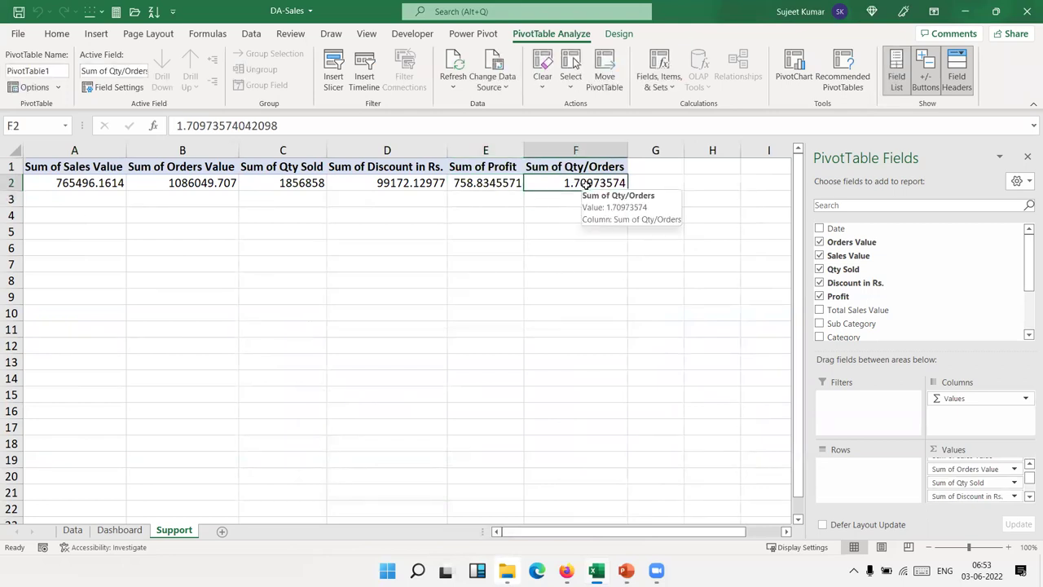
Check the Discount/Sales card heading on the Dashboard, then return to the Support sheet.
left_click(75, 530)
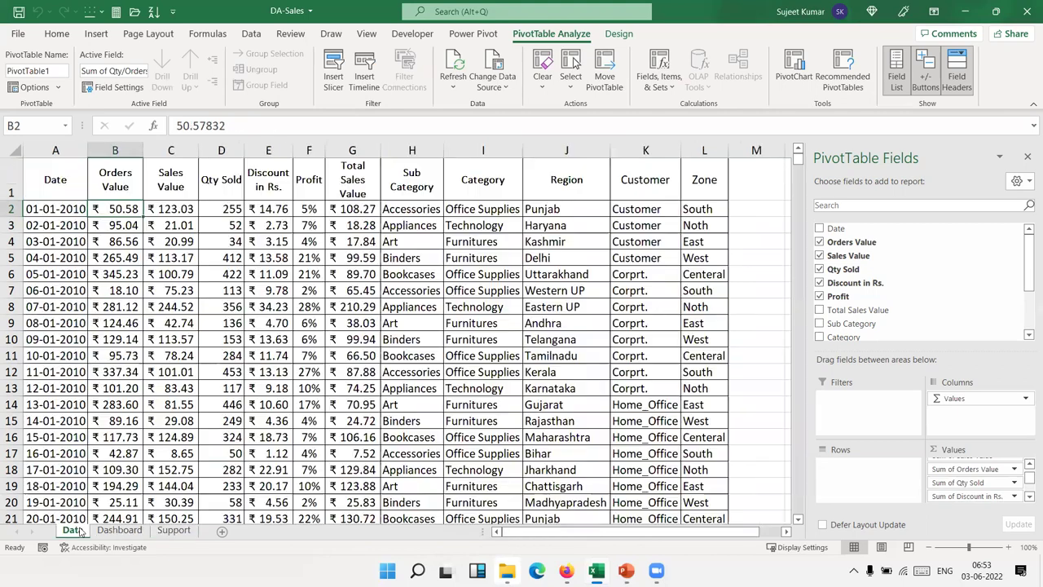
left_click(105, 531)
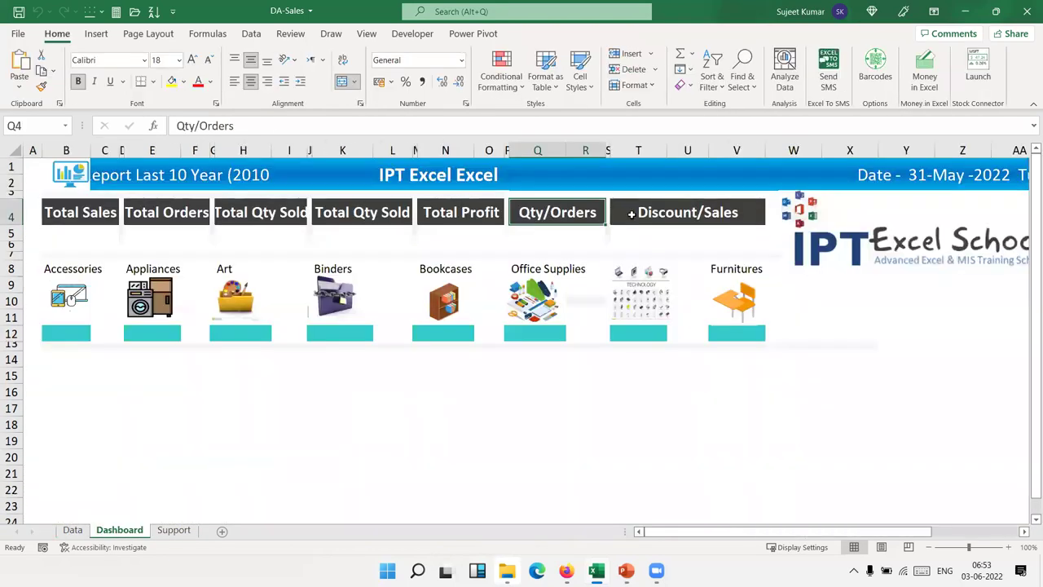
left_click(675, 213)
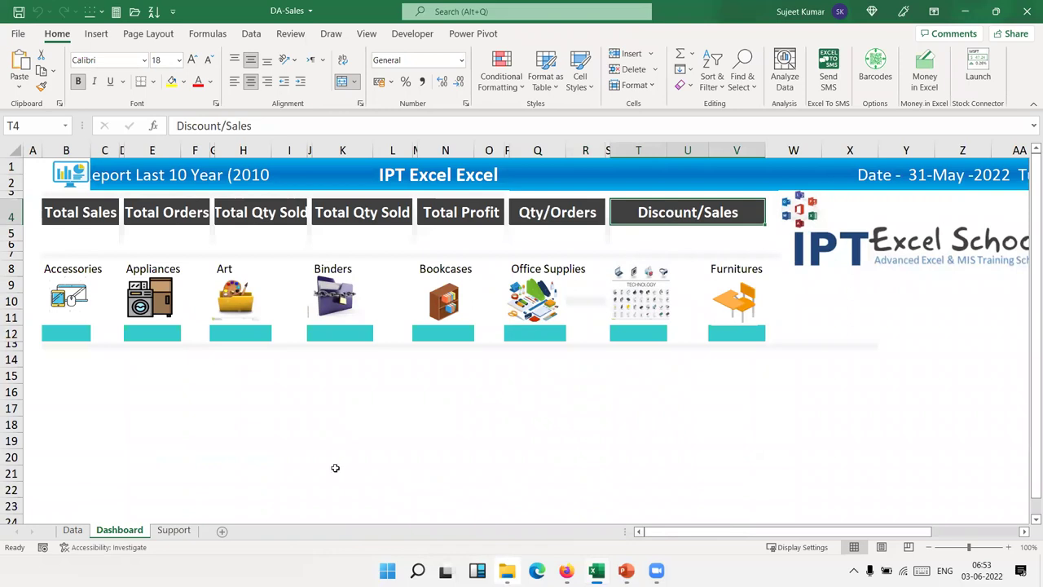
left_click(184, 531)
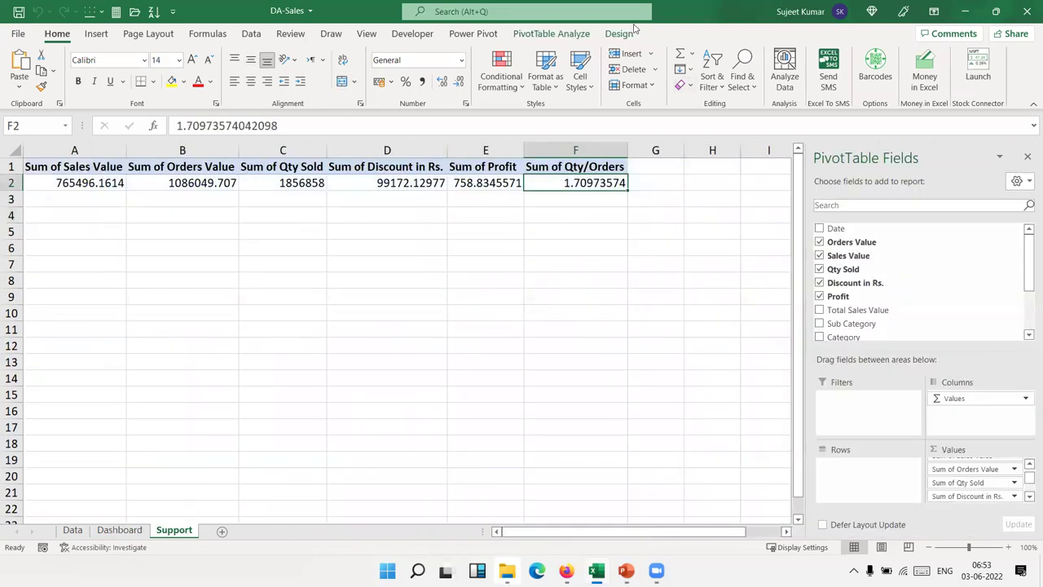
Create calculated field Dis/Sales = 'Discount in Rs.'/'Sales Value', showing 0.13 in G2.
left_click(617, 34)
left_click(551, 34)
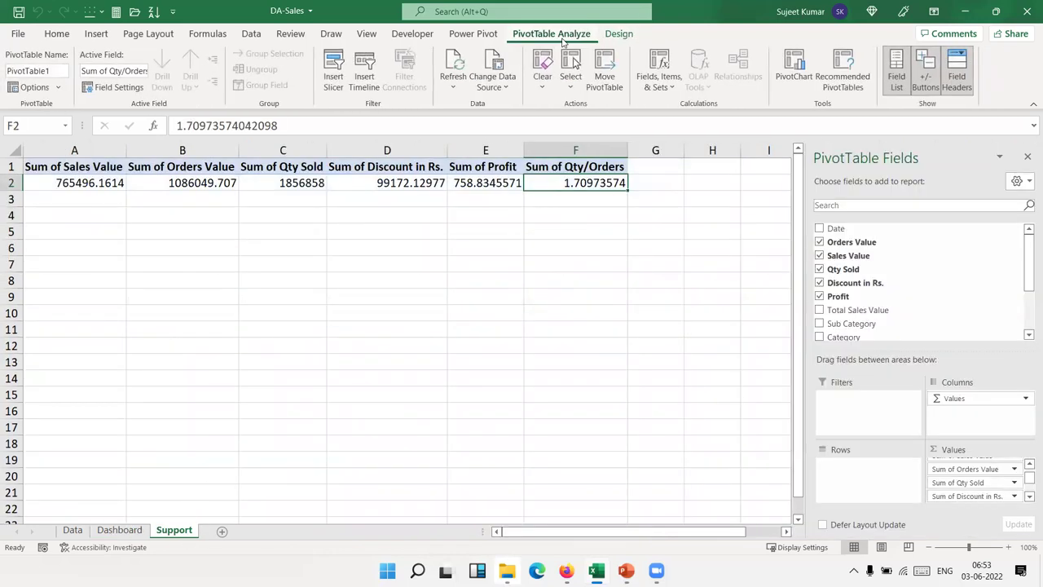
left_click(664, 85)
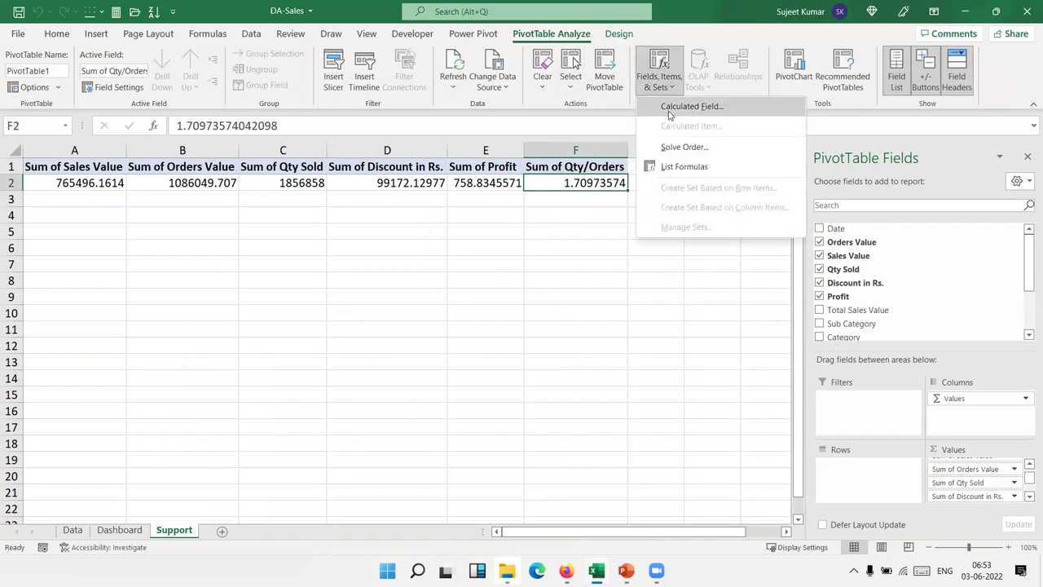
left_click(676, 105)
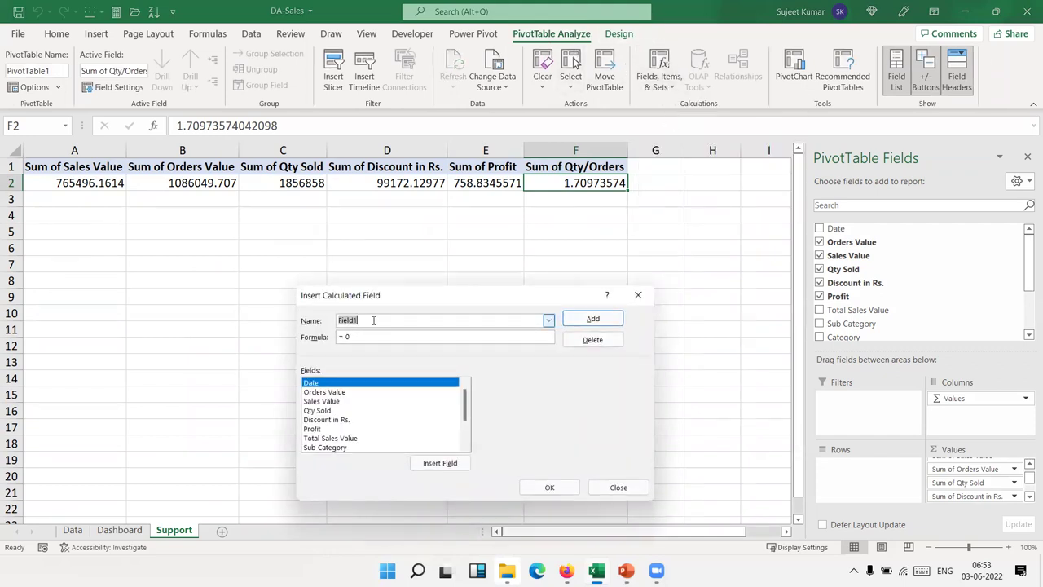
type("Dis/Sales")
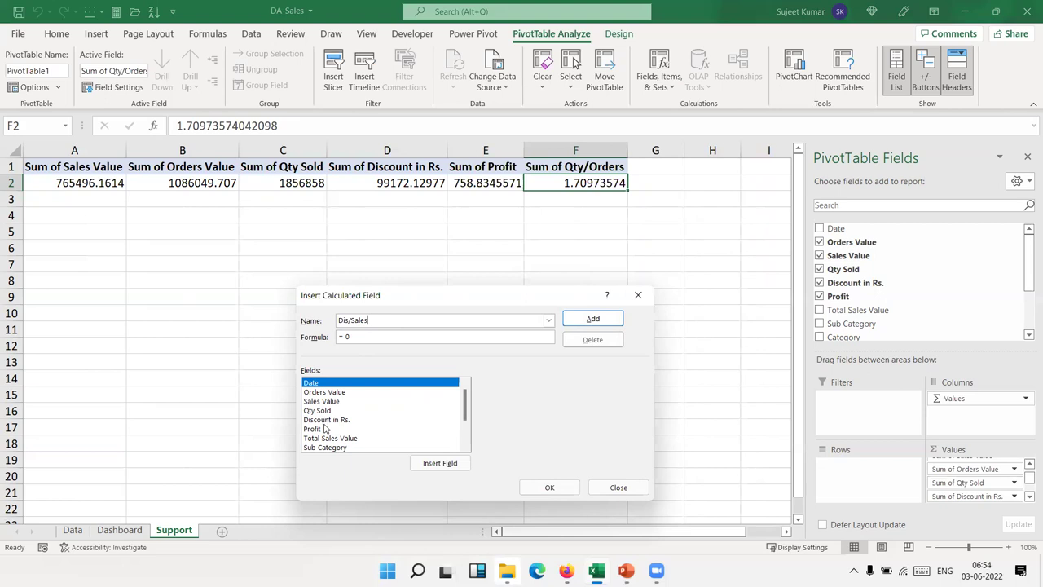
left_click(324, 419)
left_click(432, 462)
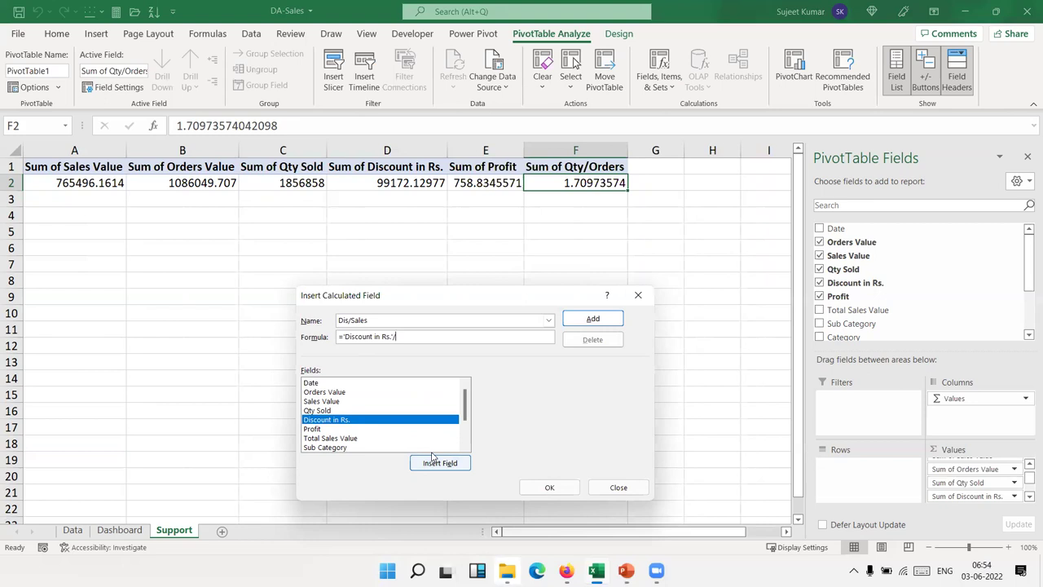
left_click(328, 439)
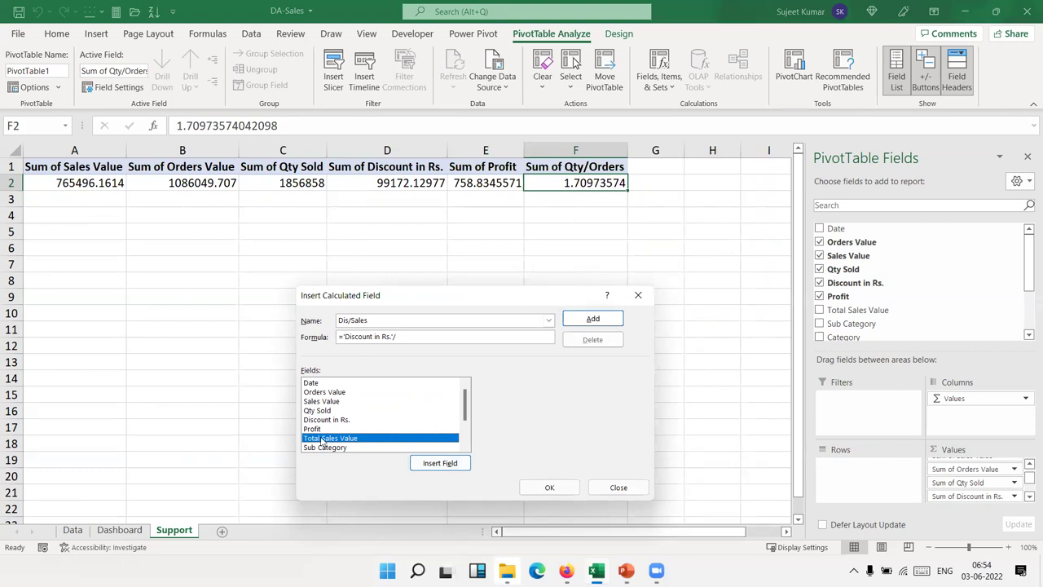
left_click(326, 403)
left_click(450, 463)
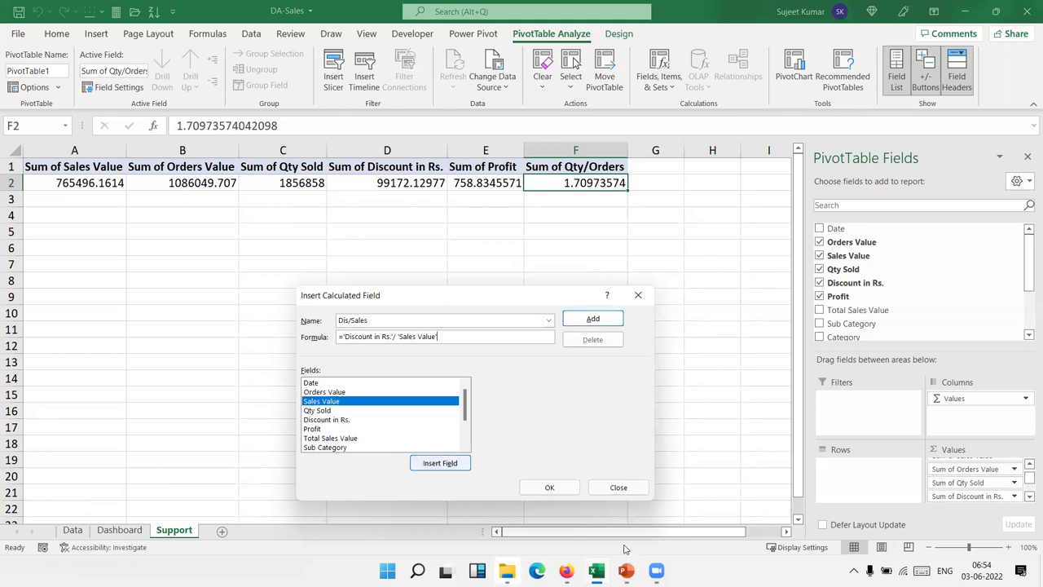
left_click(550, 487)
left_click(679, 185)
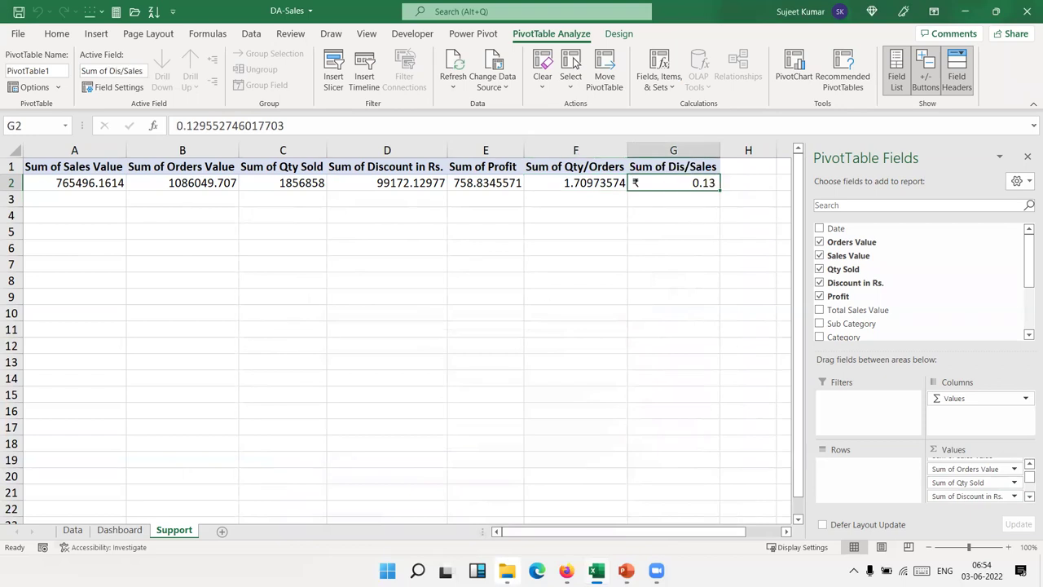
Re-merge the Discount/Sales heading across T4:U4 and shrink its text.
left_click(119, 530)
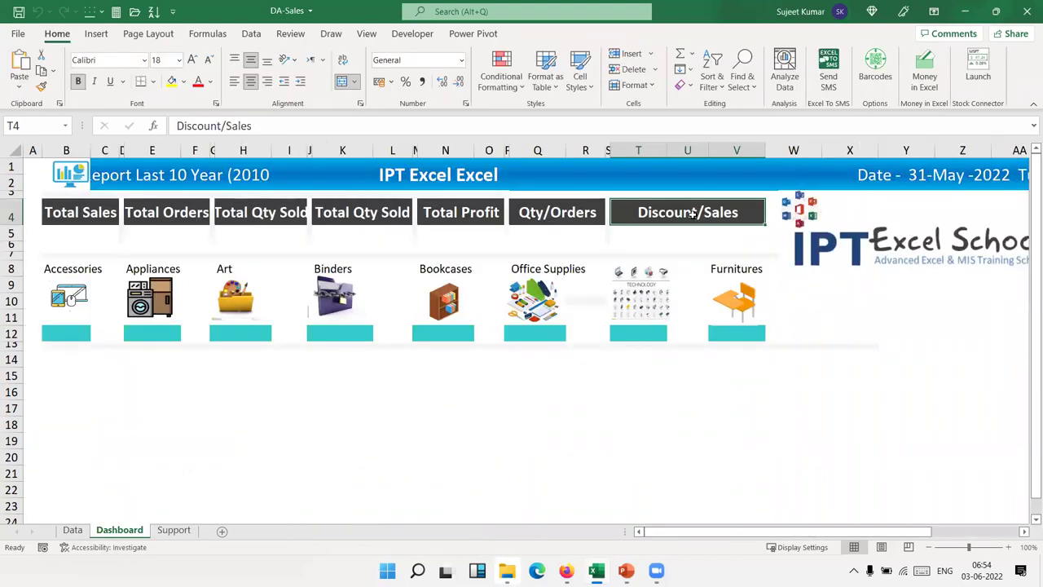
left_click(341, 80)
left_click(687, 236)
left_click_drag(630, 205, 677, 214)
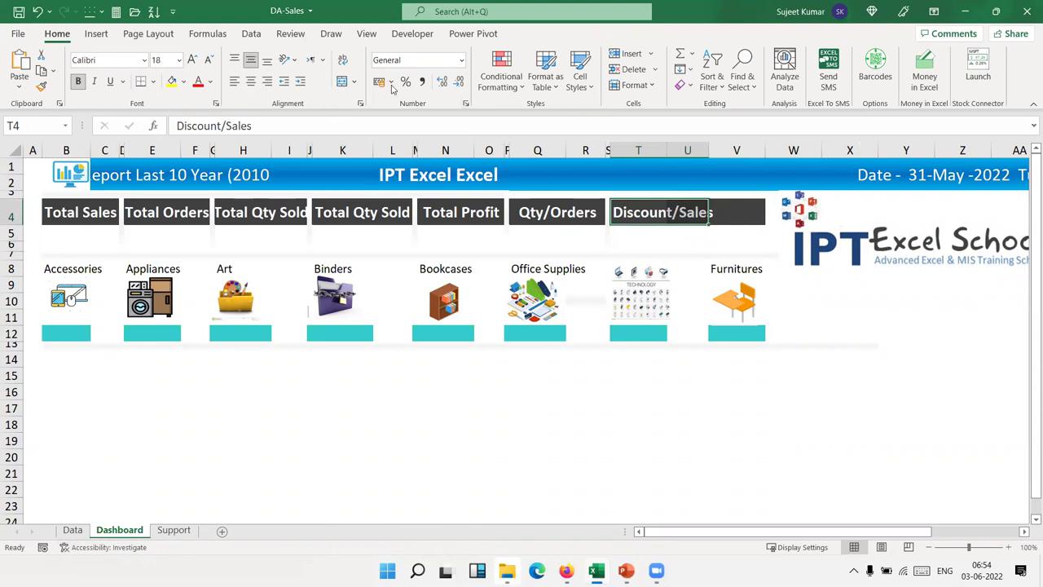
left_click(341, 81)
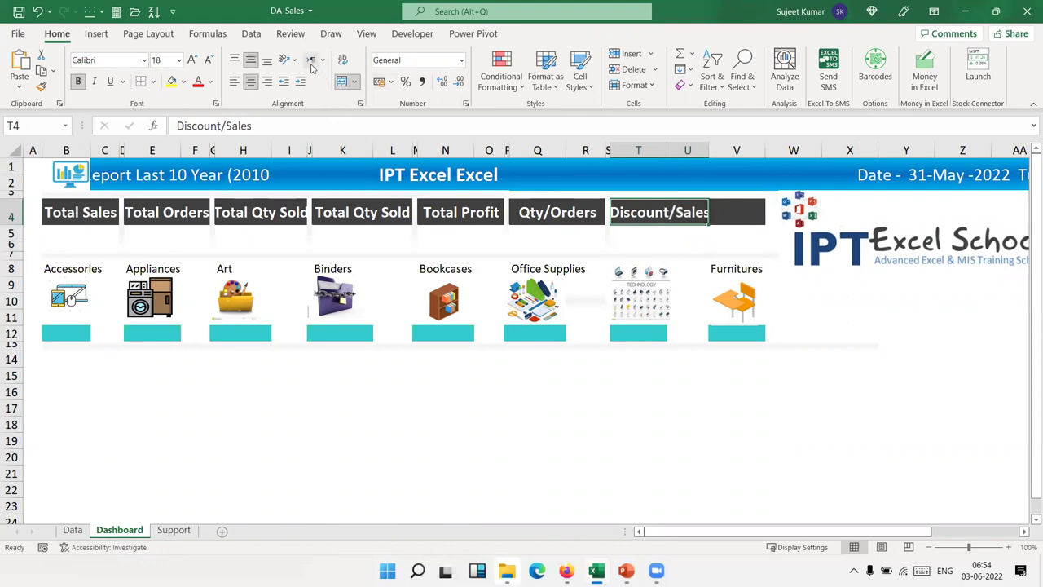
left_click(211, 61)
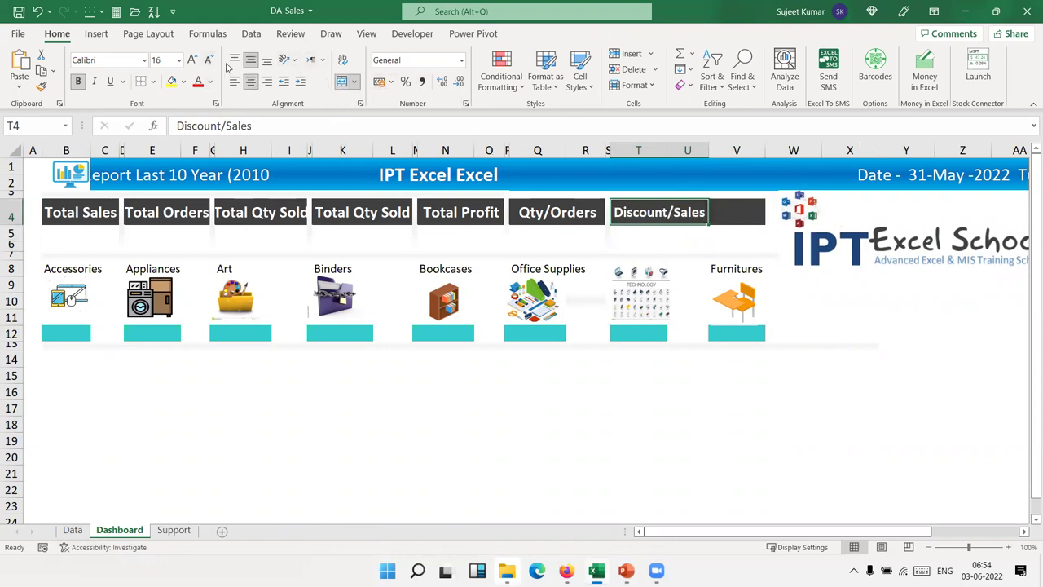
Narrow the IPT logo and insert a new column V sized to width 5.25.
left_click(762, 220)
left_click(801, 224)
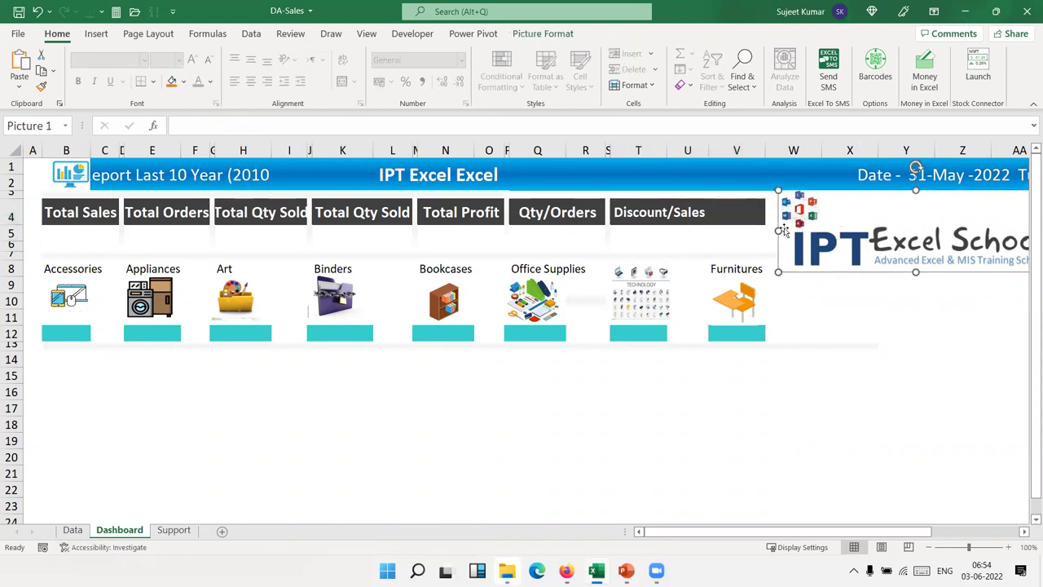
left_click_drag(778, 231, 790, 230)
left_click(737, 212)
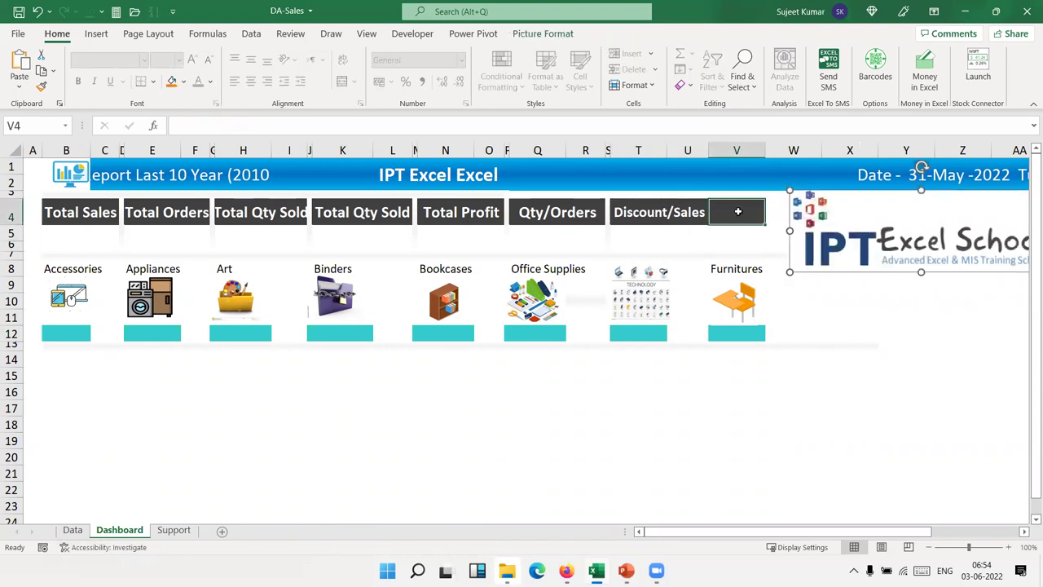
left_click(735, 150)
key("ctrl+plus")
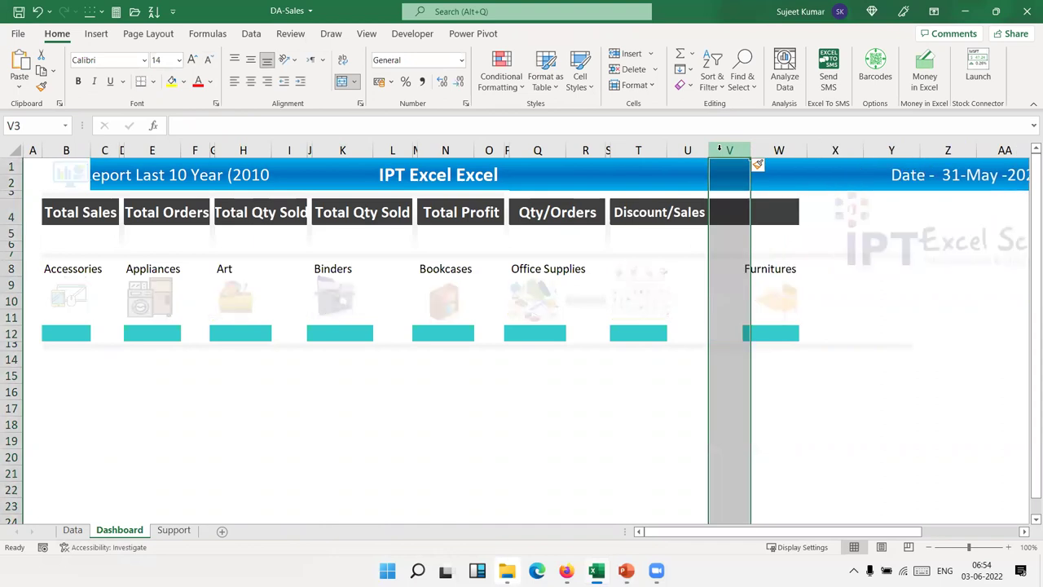
left_click(775, 220)
mouse_move(749, 151)
left_mouse_down()
mouse_move(717, 151)
mouse_move(708, 163)
left_mouse_up()
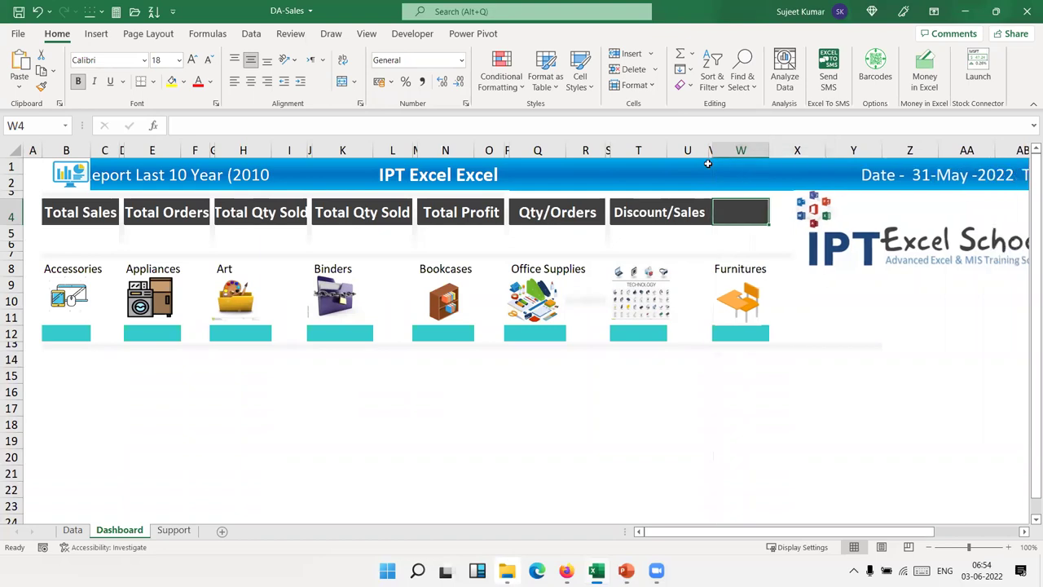
Copy the spacer cell S4's formatting onto the new V4.
left_click(705, 209)
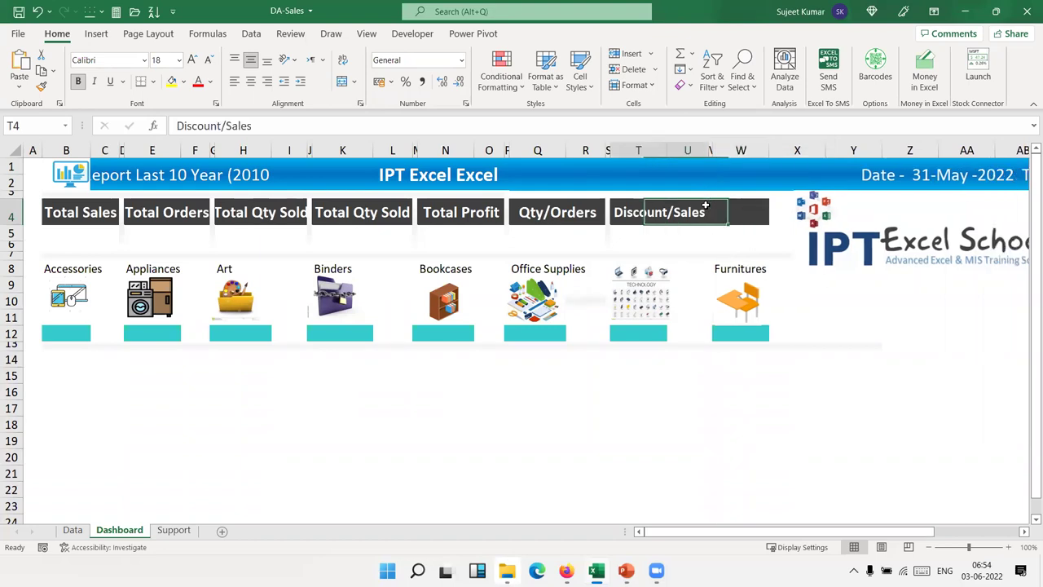
left_click(606, 212)
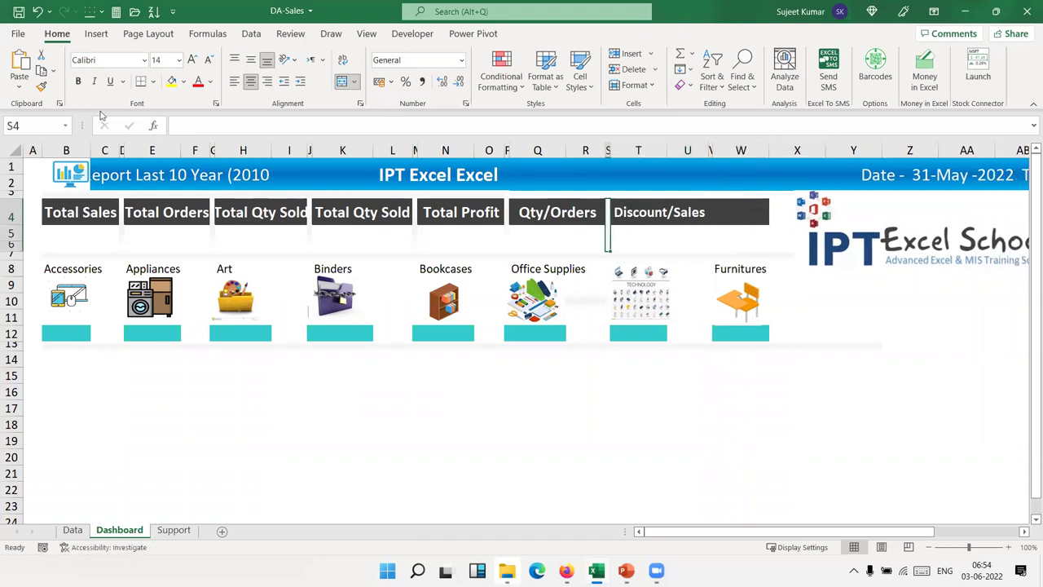
left_click(41, 87)
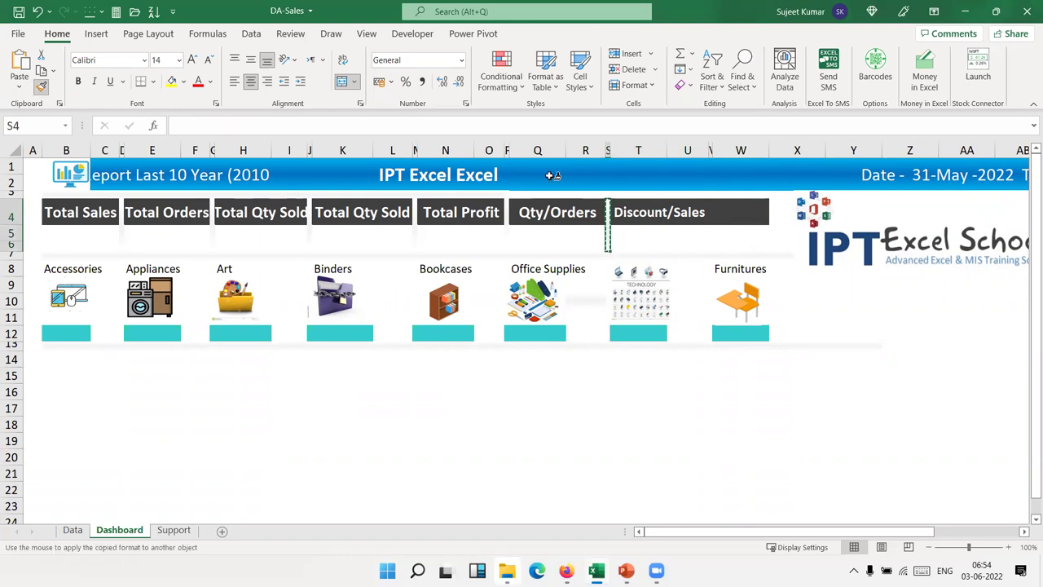
left_click(710, 210)
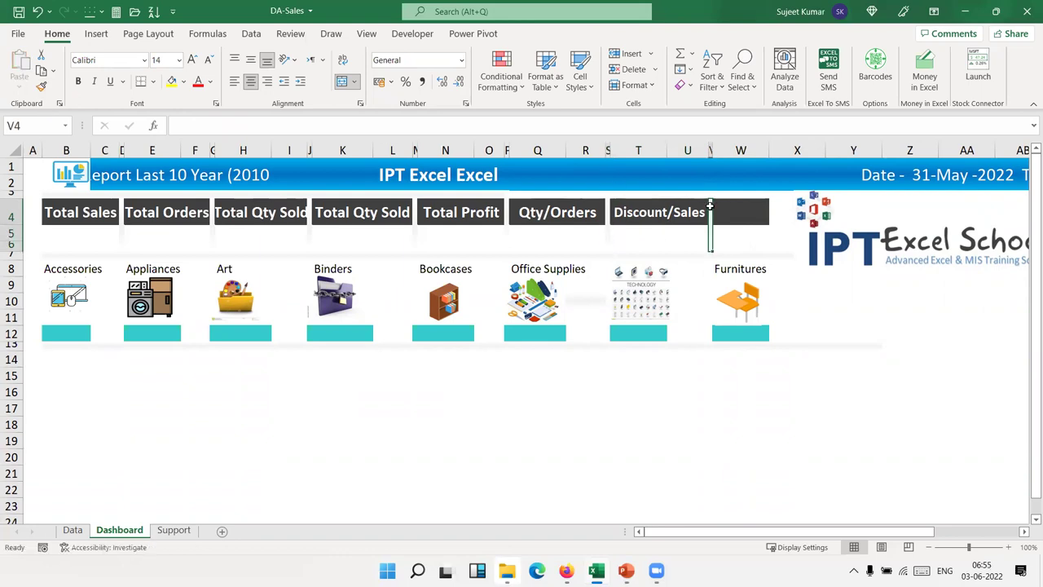
left_click(704, 253)
Merge W4:X4 into a new KPI card and title it 'Total Sales'.
left_click(762, 211)
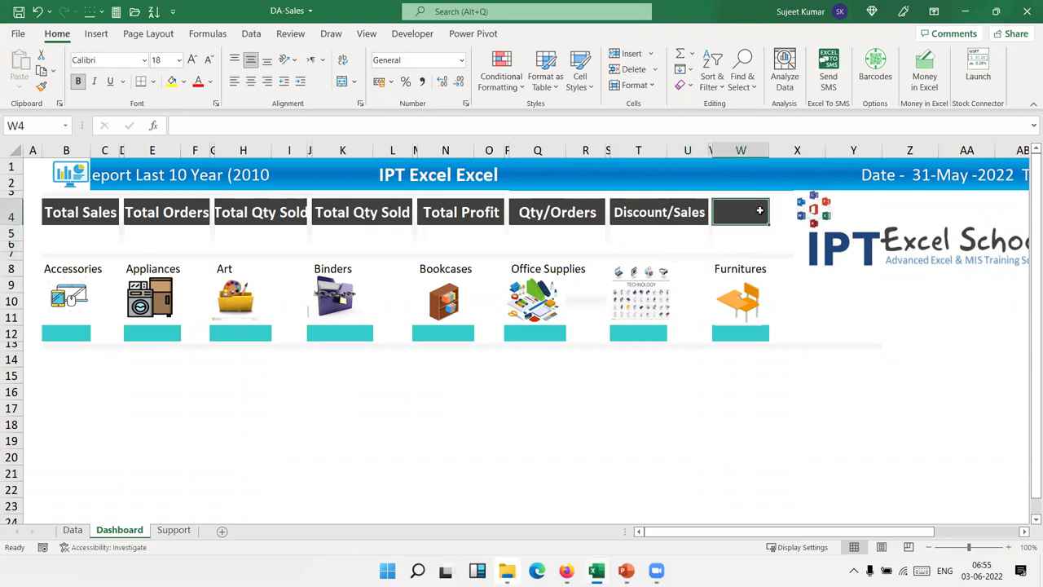
left_click_drag(764, 211, 784, 212)
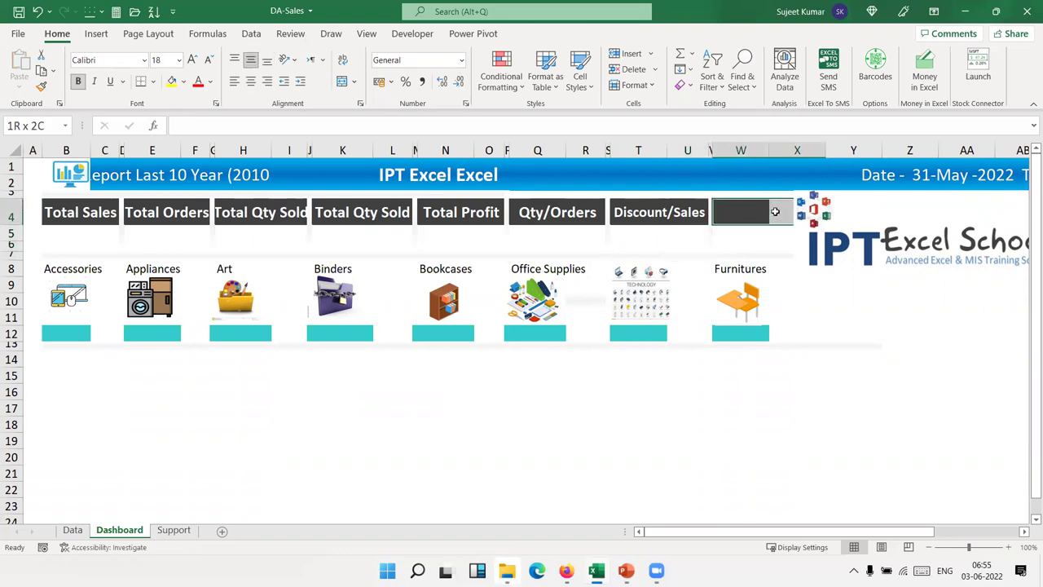
left_click(341, 81)
left_click(749, 242)
left_click(759, 221)
type("T")
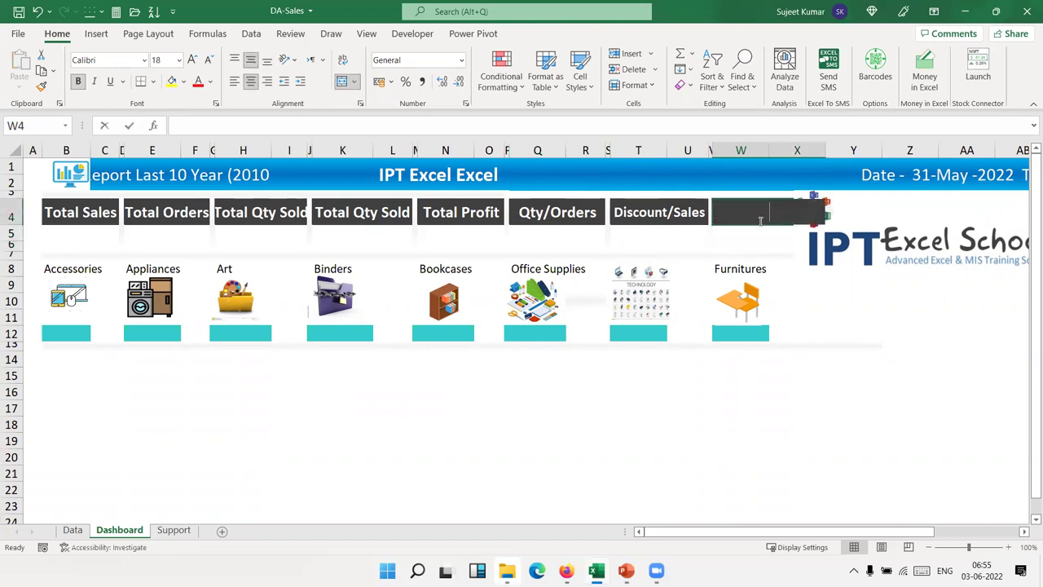
type("otal Sales")
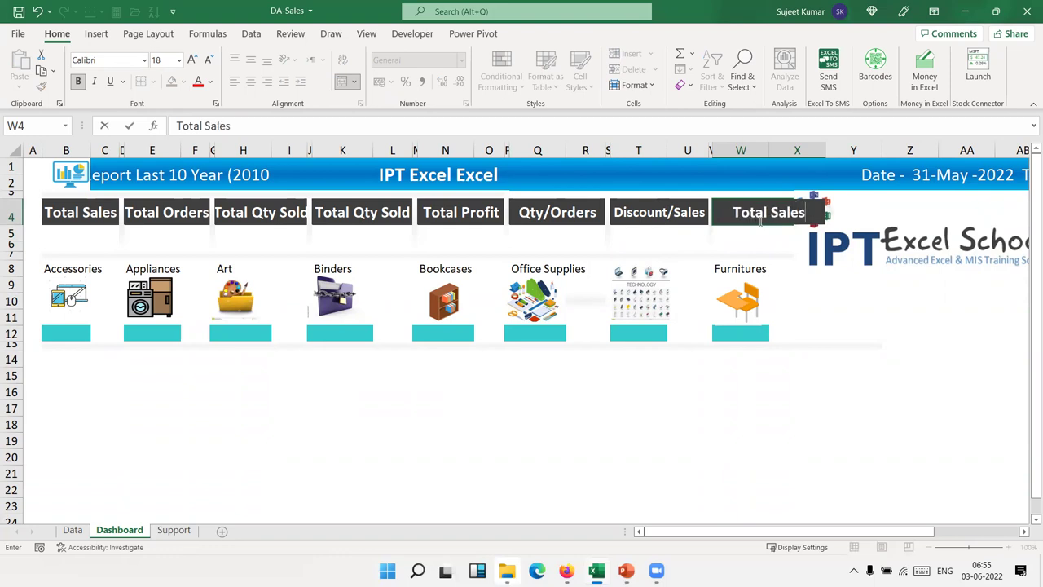
key("Return")
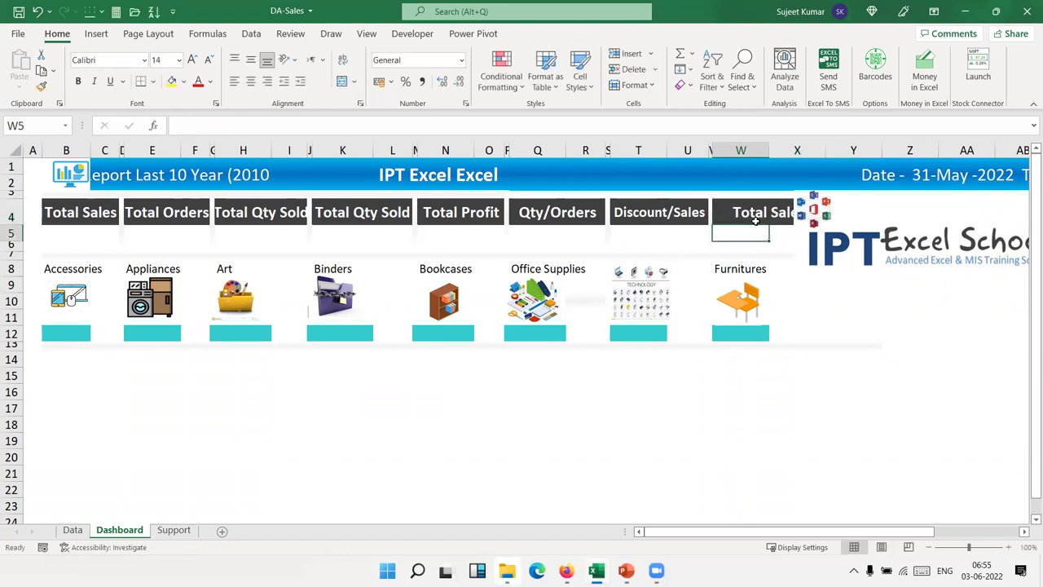
left_click(756, 217)
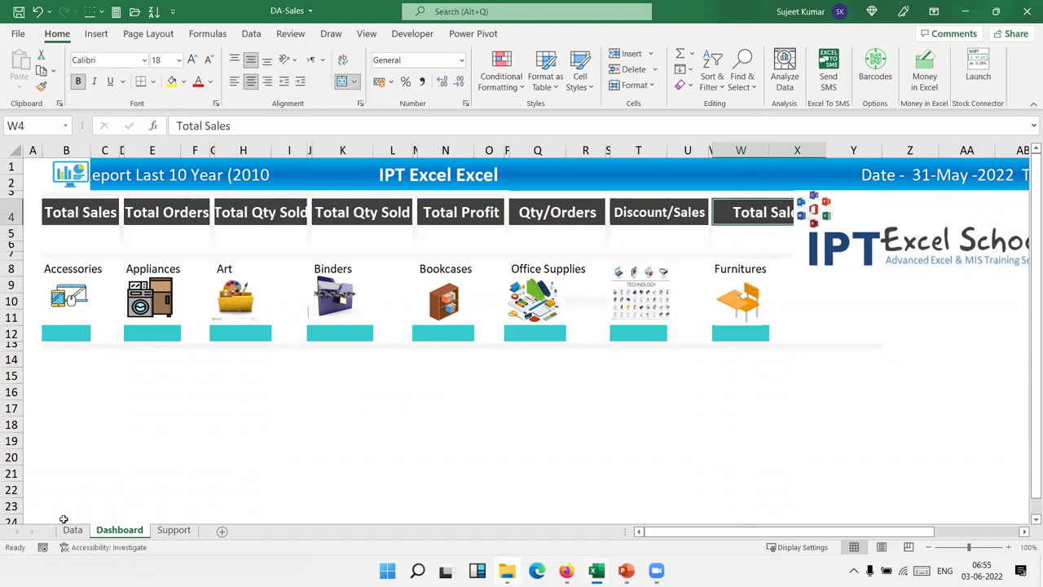
Look at the Total Sales Value column on the Data sheet, then return to the Dashboard.
left_click(73, 529)
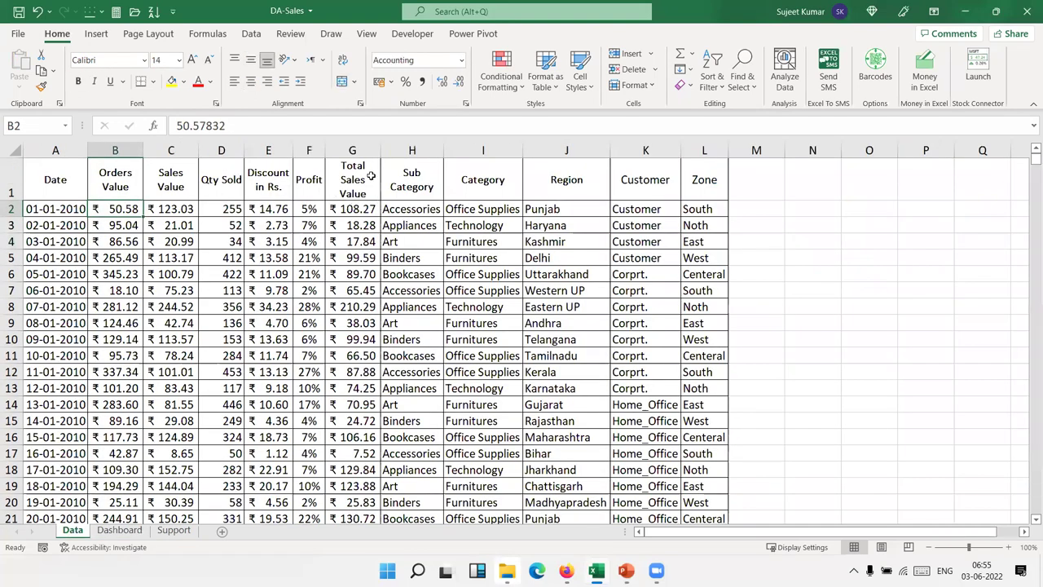
left_click_drag(371, 176, 373, 243)
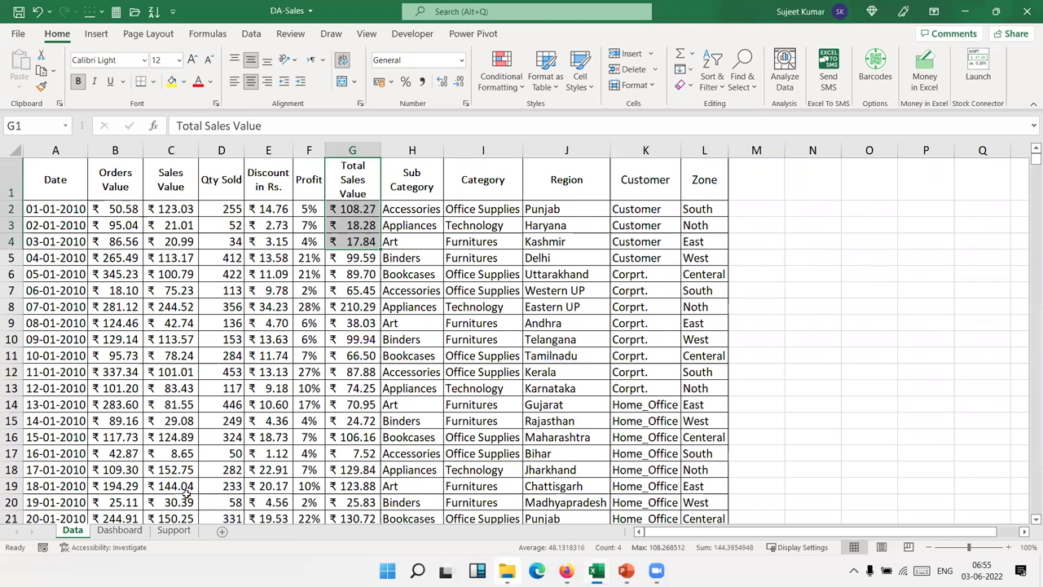
left_click(176, 530)
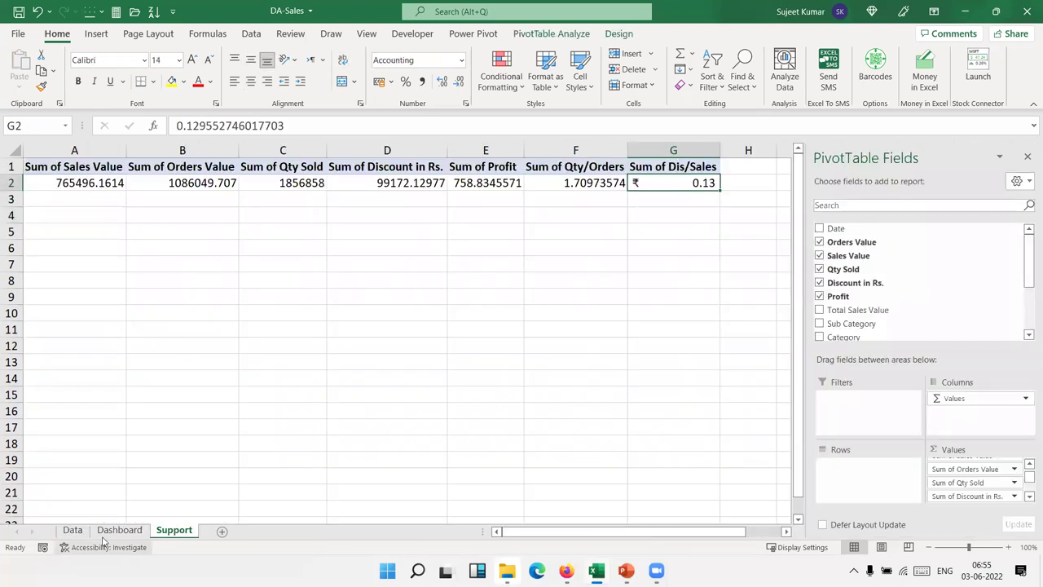
left_click(119, 530)
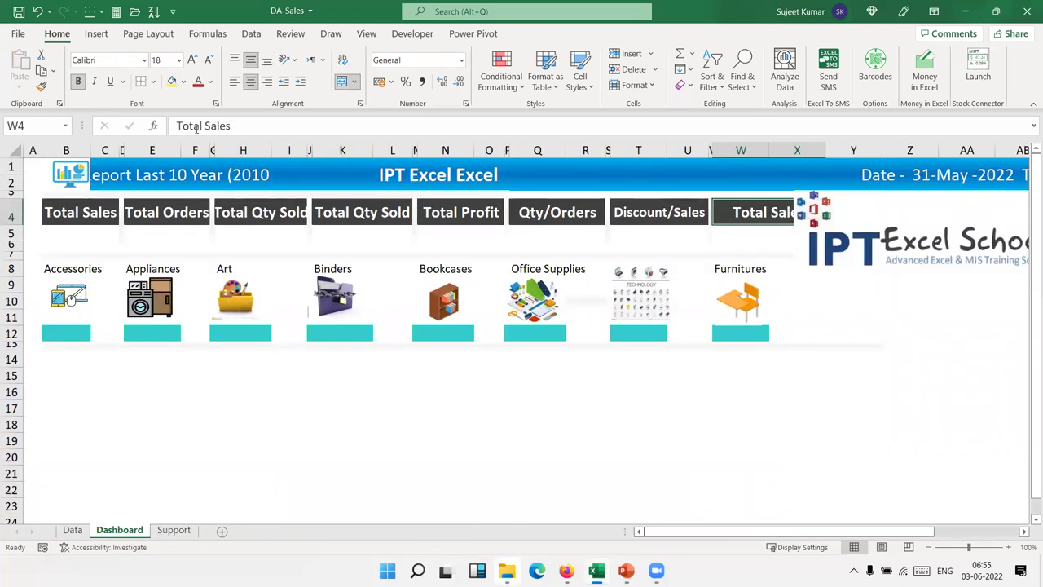
Retitle the last card 'Final Sales' and nudge the IPT logo slightly right.
left_click_drag(201, 126, 175, 125)
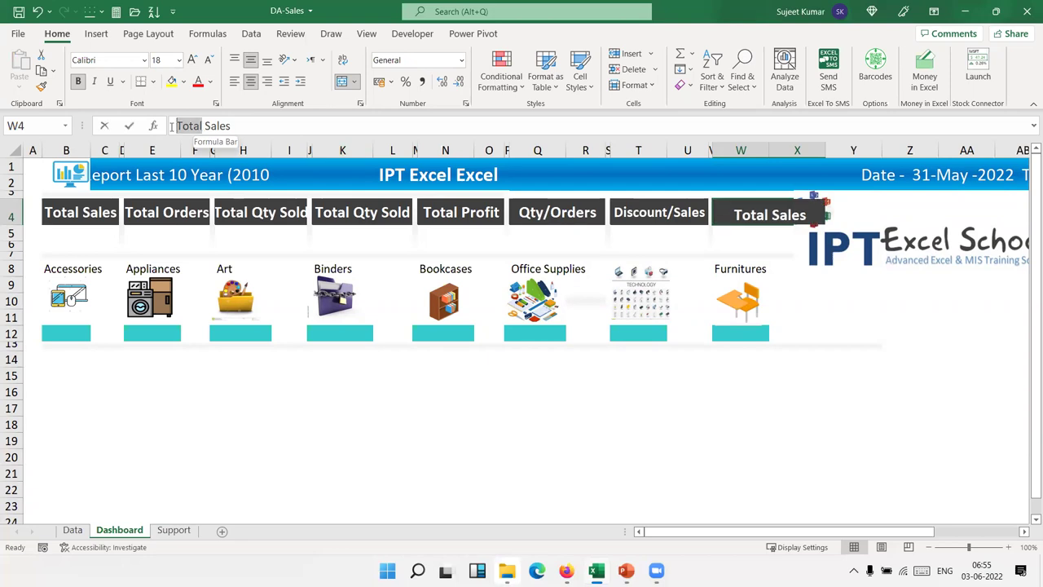
type("Final")
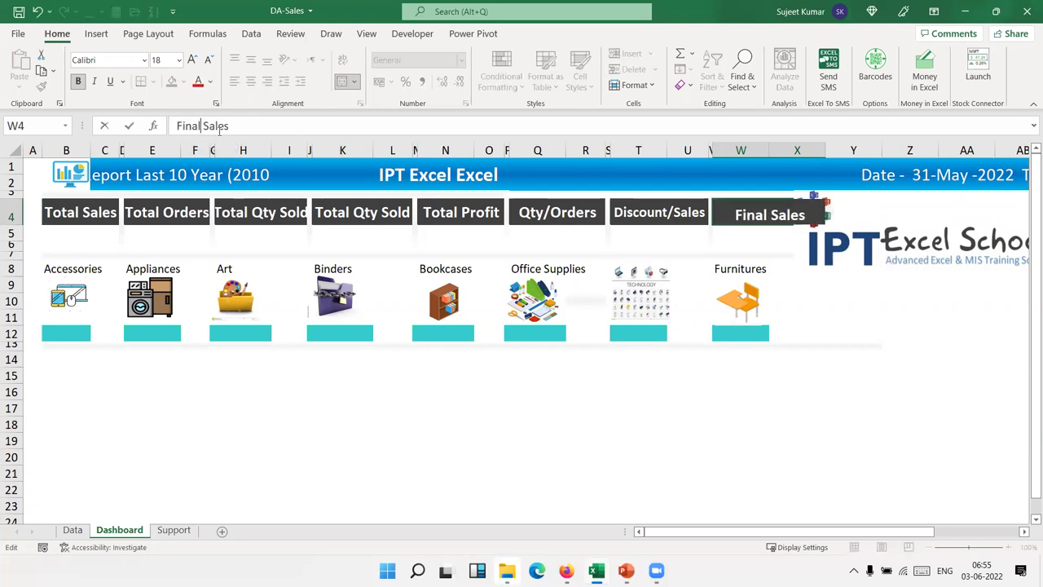
key("Return")
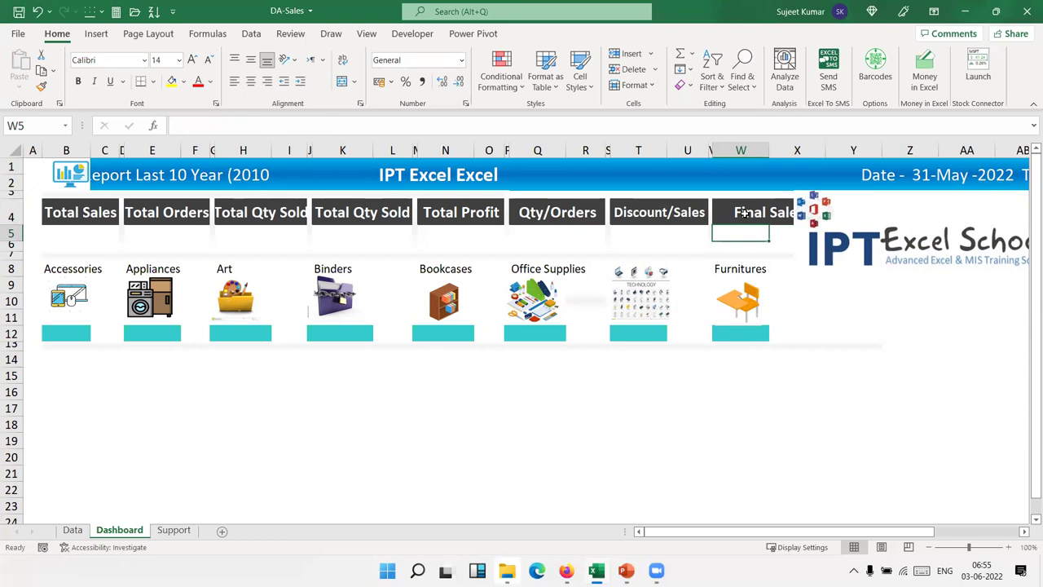
left_click(744, 213)
left_click_drag(797, 226, 812, 228)
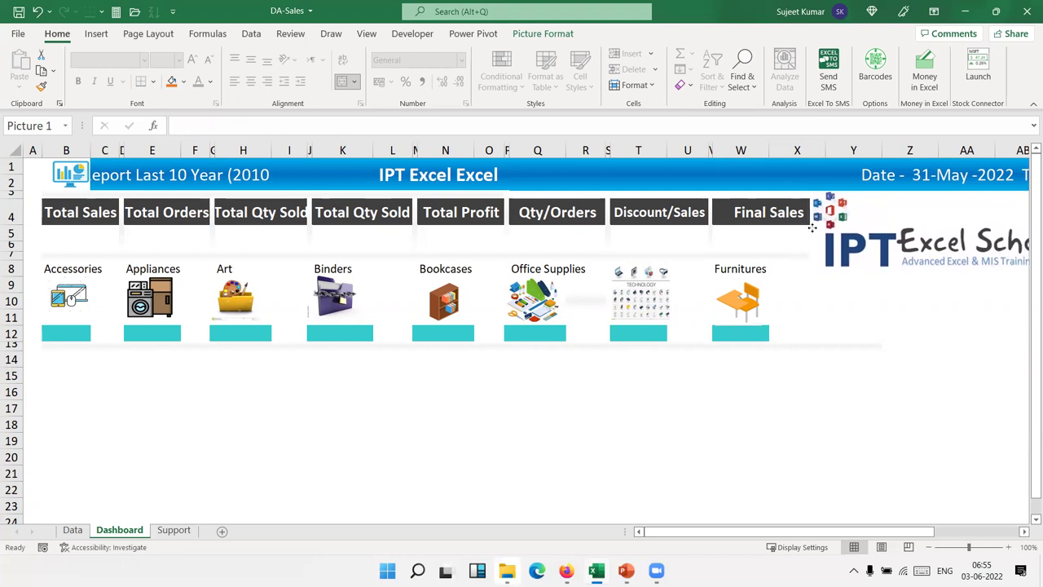
left_click(814, 300)
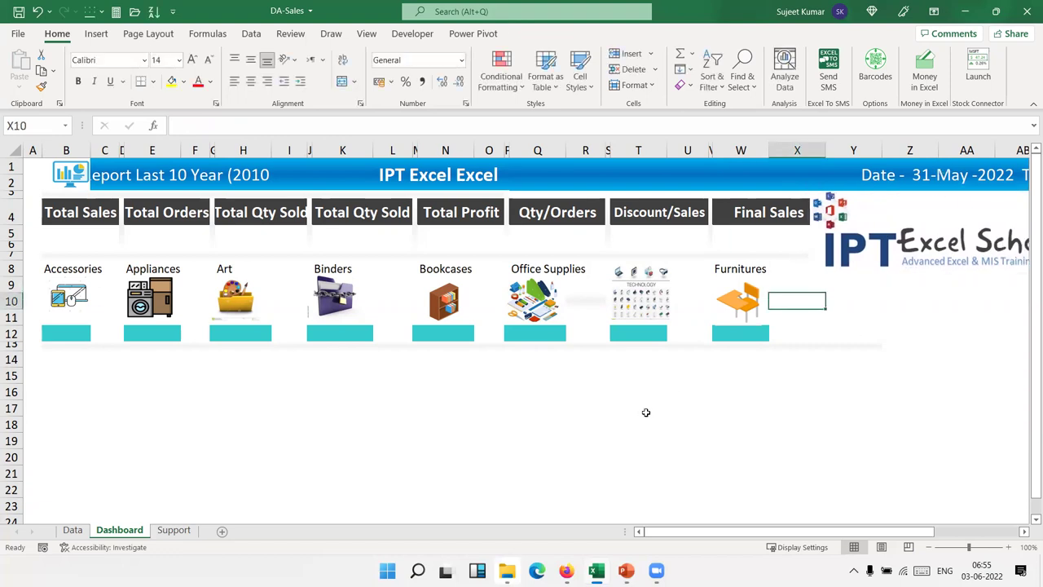
Add Total Sales Value to the Support pivot totals, giving 666324.0316 in H2.
left_click(173, 530)
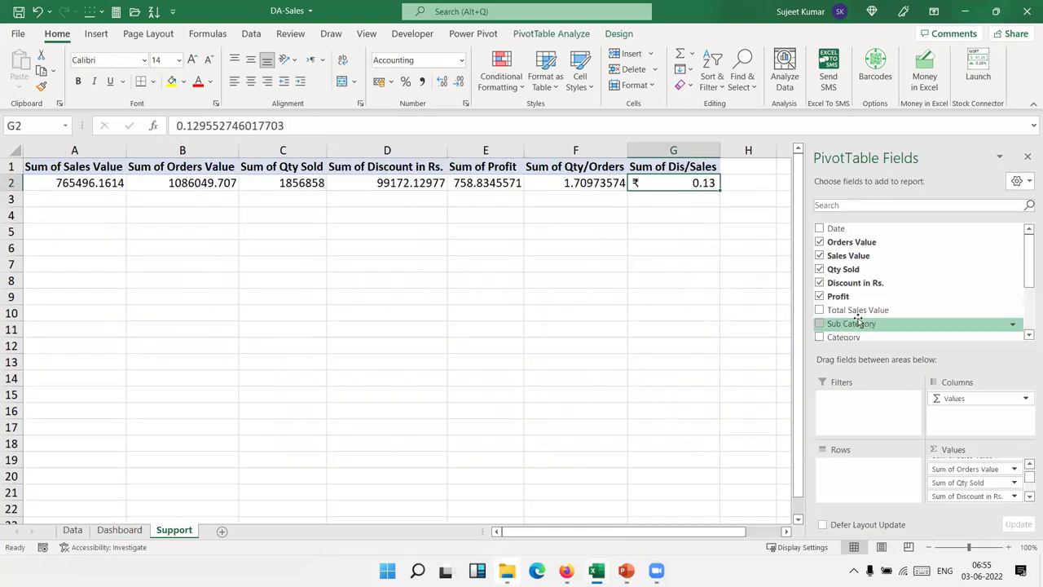
left_click(820, 310)
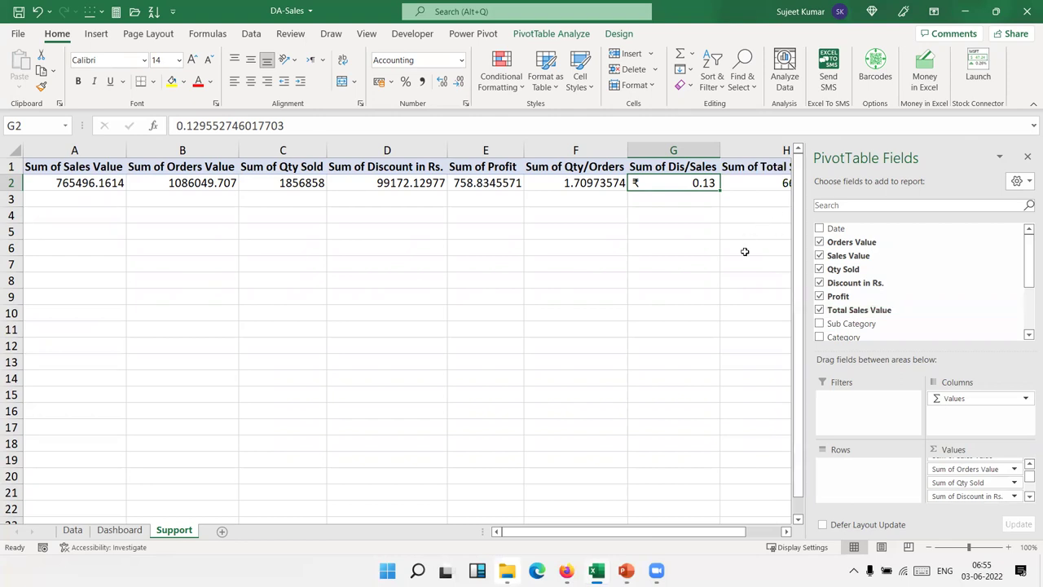
left_click(687, 265)
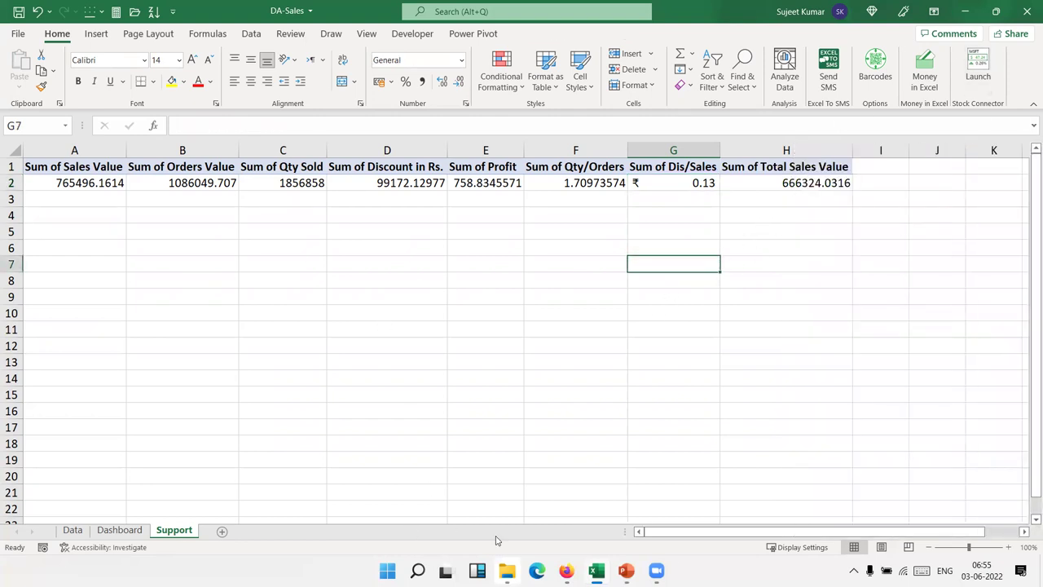
left_click(111, 530)
Link B5 to Support!A2 via GETPIVOTDATA, showing 765496 with no decimals, middle-aligned.
left_click(72, 245)
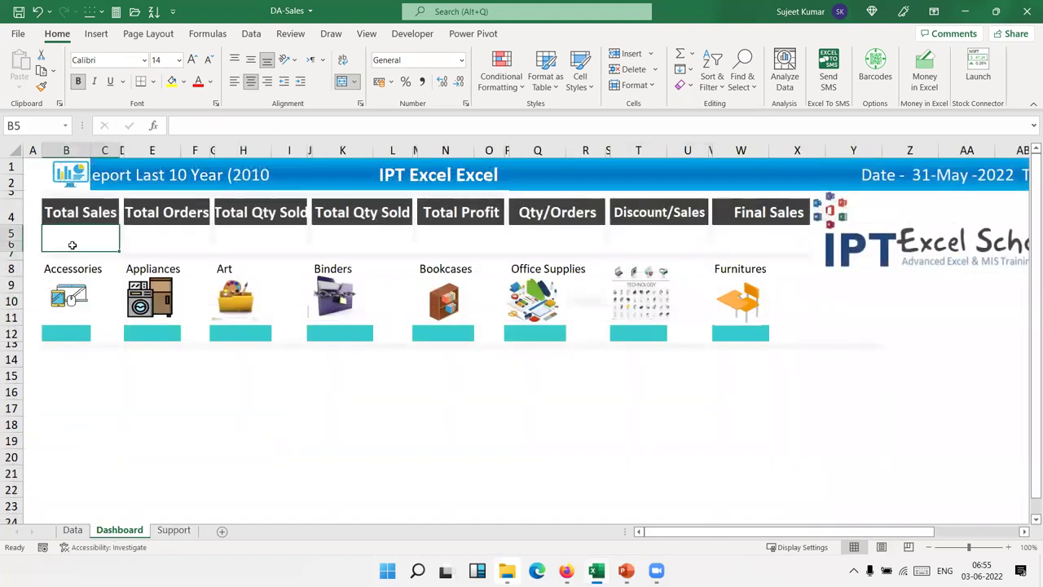
type("=")
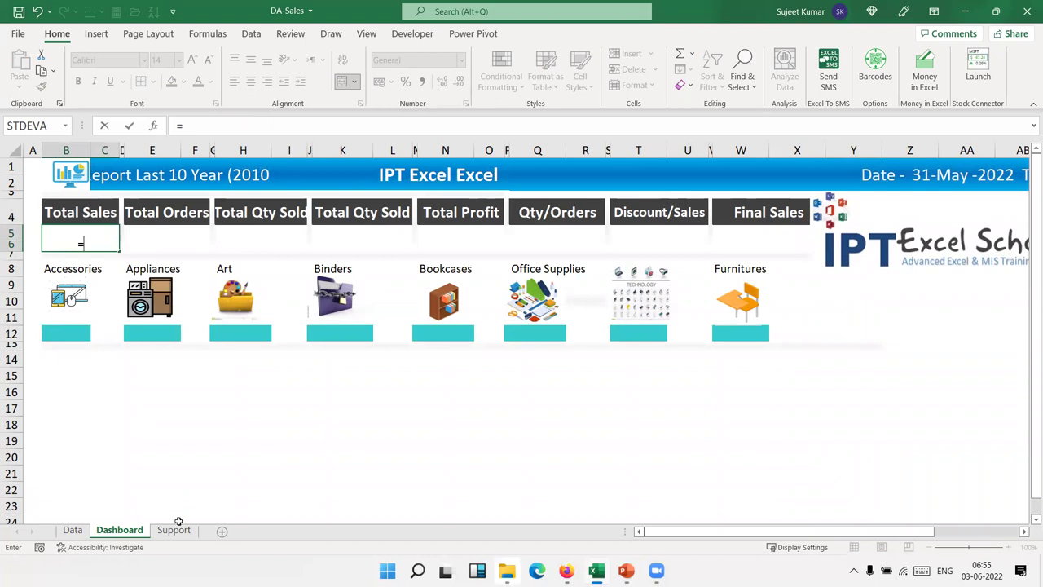
left_click(174, 529)
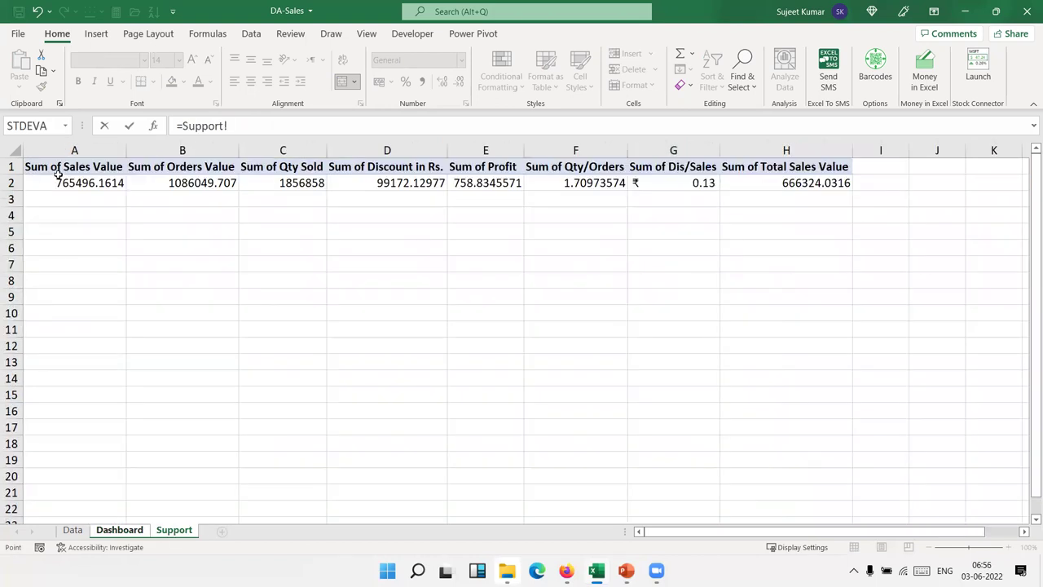
left_click(59, 176)
key("Return")
left_click(92, 240)
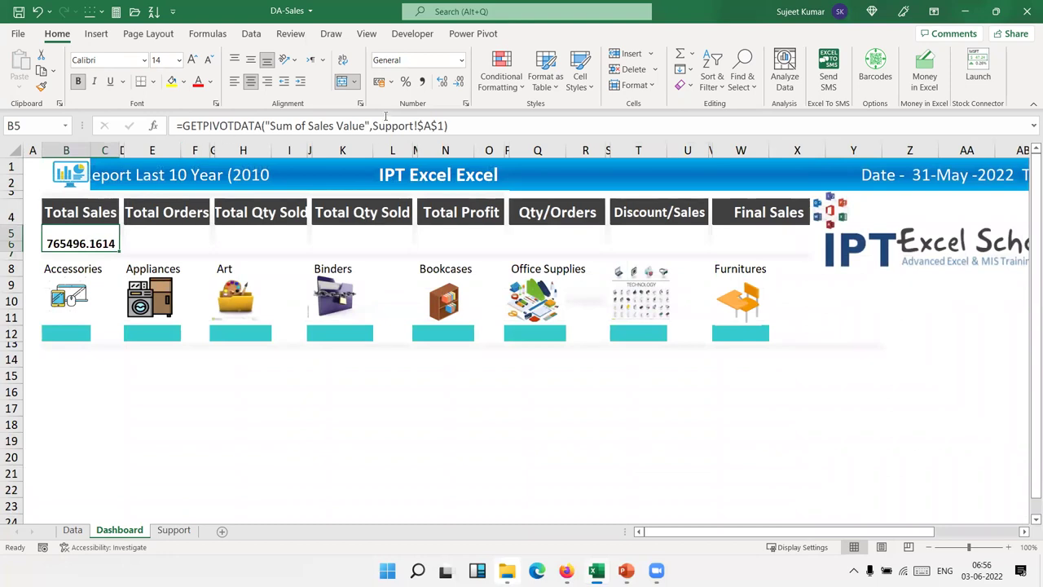
left_click(459, 82)
left_click(459, 82)
left_click(458, 83)
left_click(459, 83)
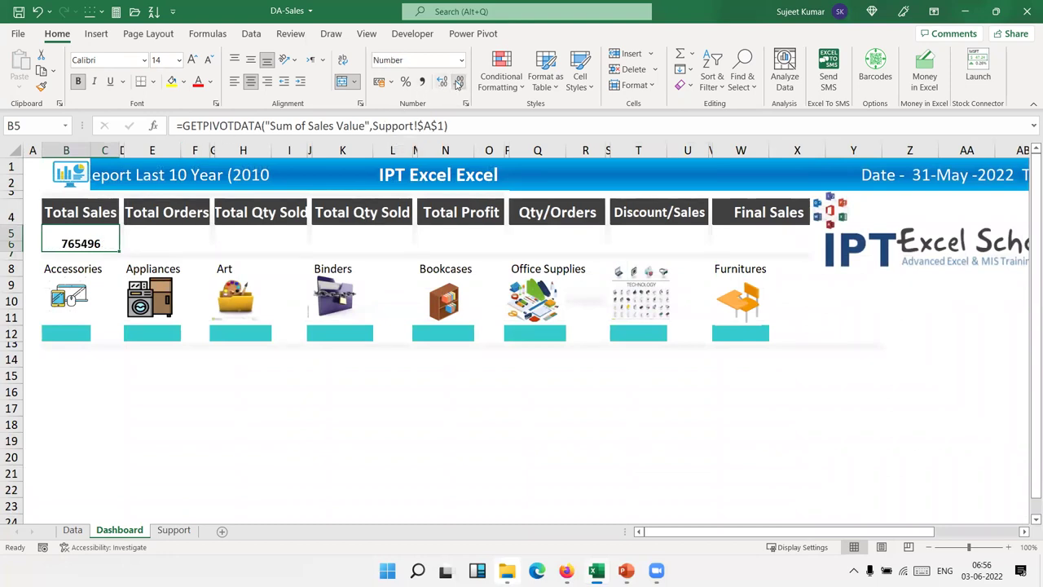
left_click(252, 63)
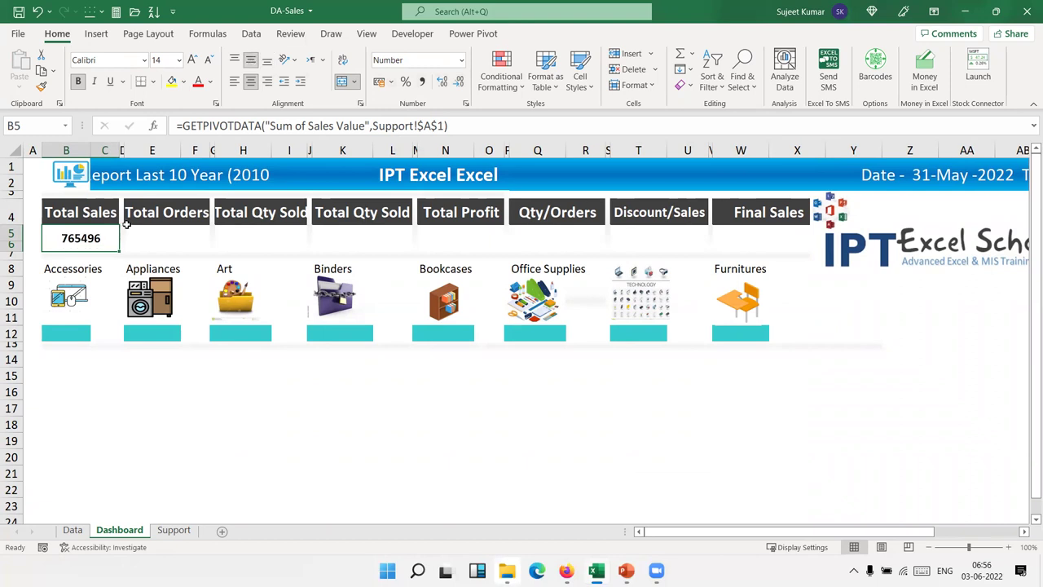
Give B5 the custom number format #, "K" so Total Sales reads 765 K.
right_click(79, 239)
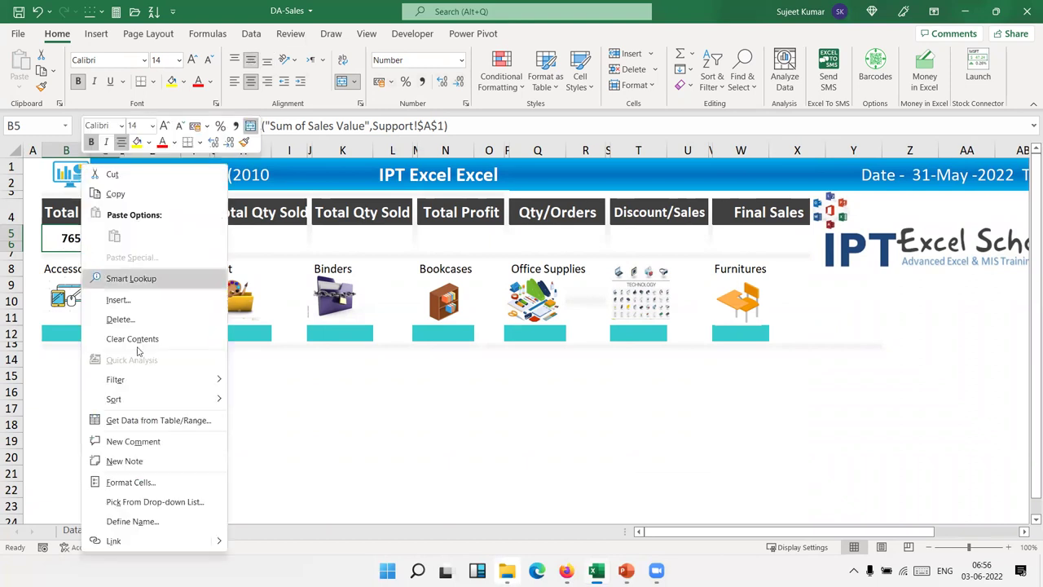
left_click(123, 475)
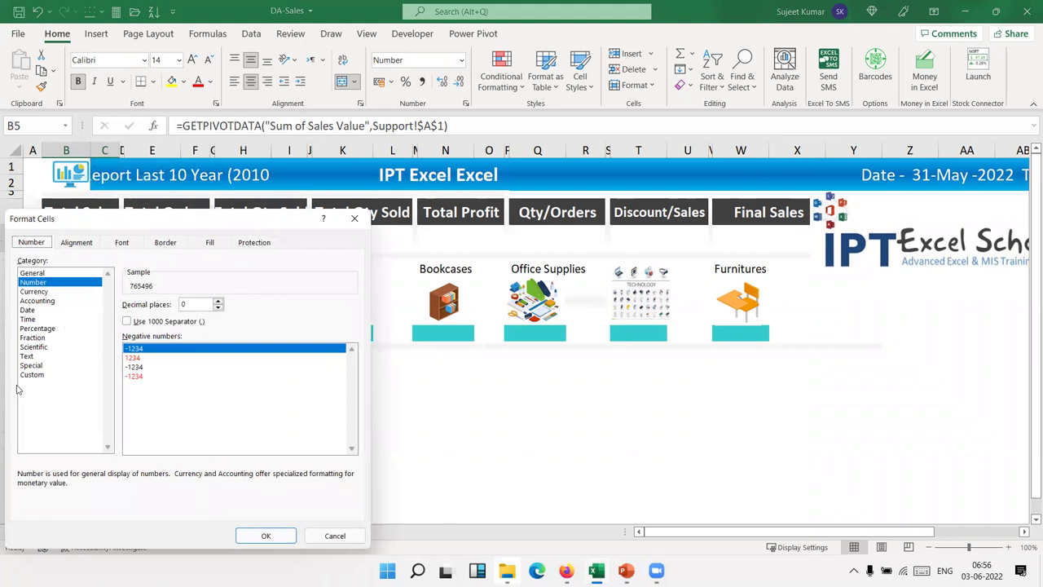
left_click(31, 374)
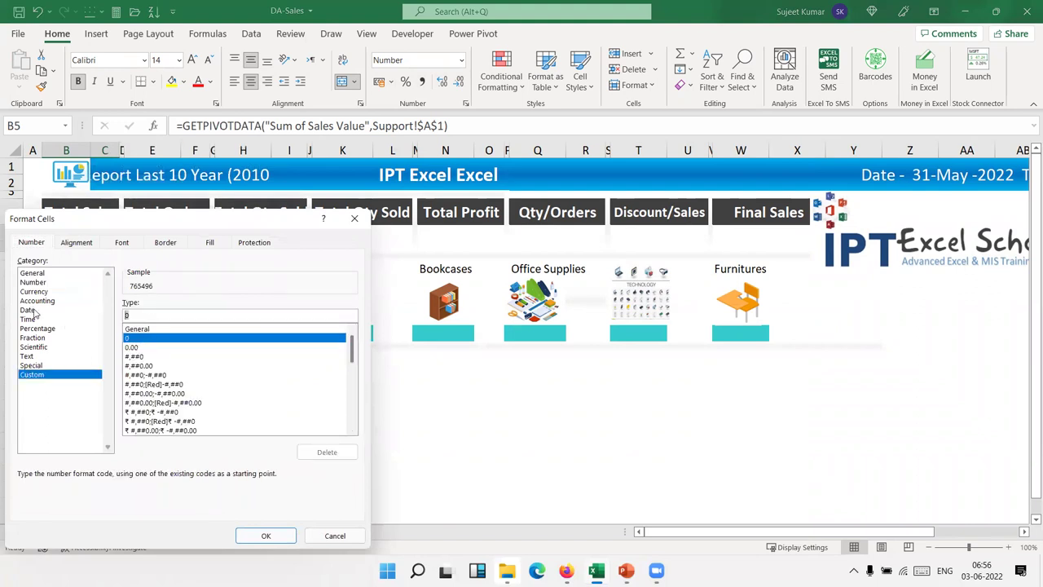
type("# ")
type("\"K")
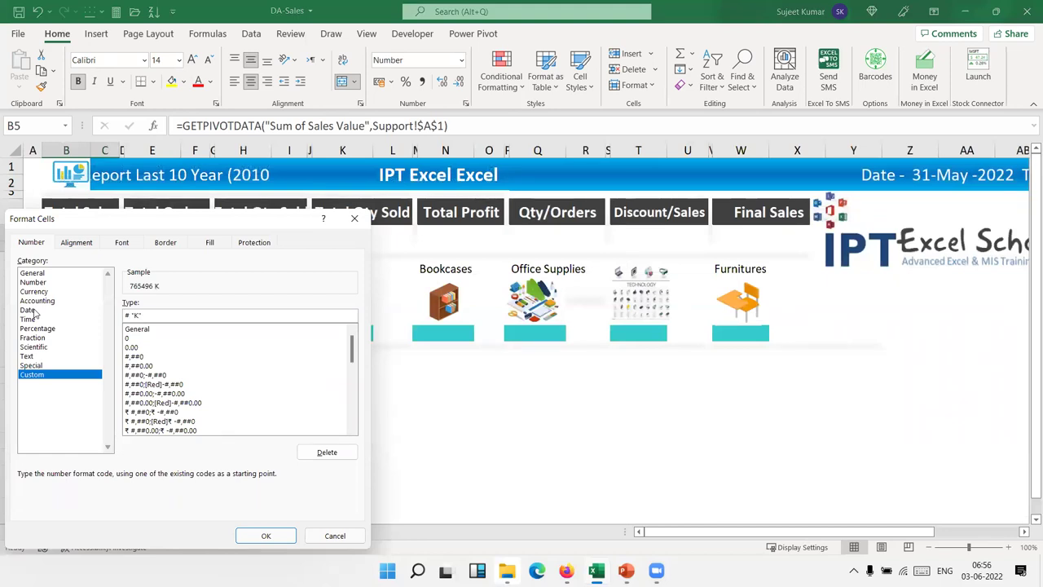
left_click(265, 535)
left_click(266, 437)
Link E5 to the Support pivot's Sum of Orders Value total.
left_click(181, 246)
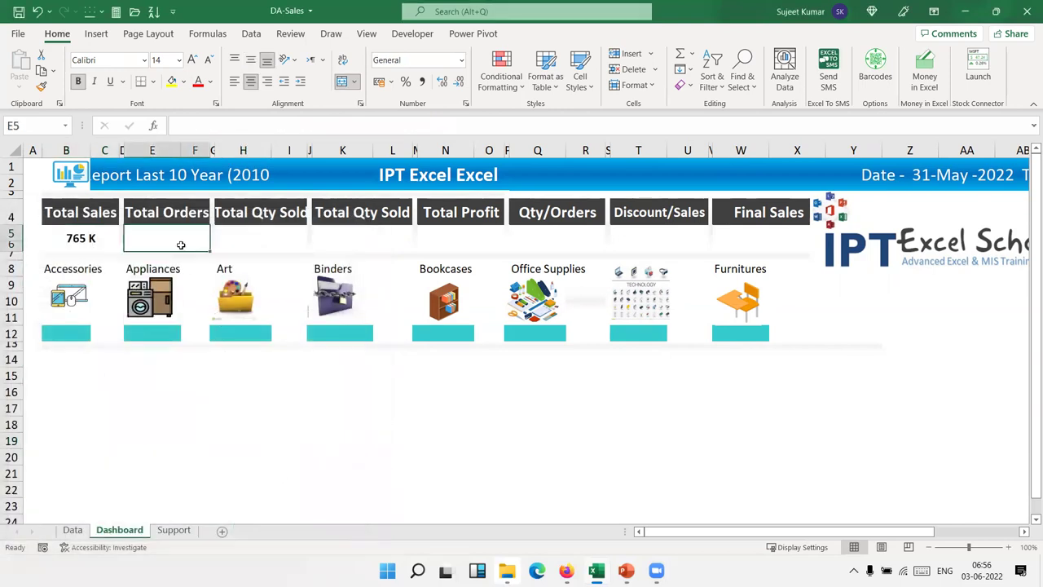
type("=")
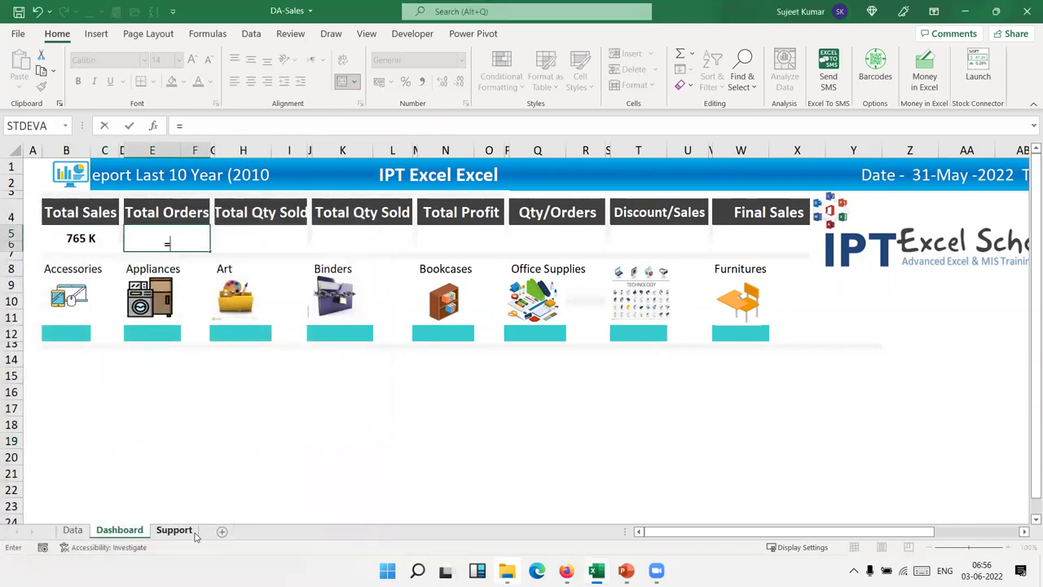
left_click(173, 531)
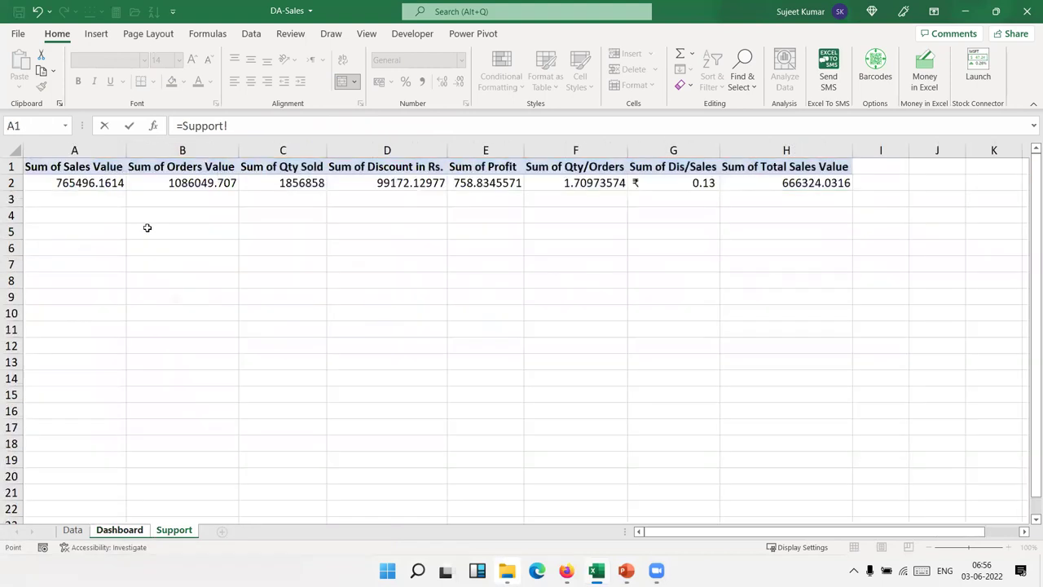
left_click(171, 183)
key("Return")
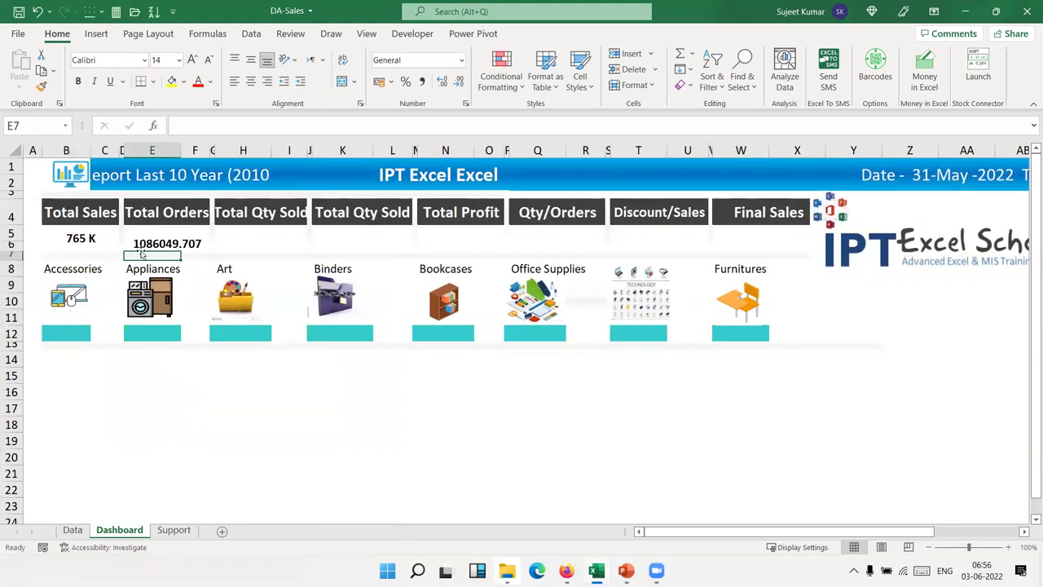
Copy B5's thousands format onto E5 so Total Orders shows 1086 K.
left_click(112, 240)
left_click(41, 86)
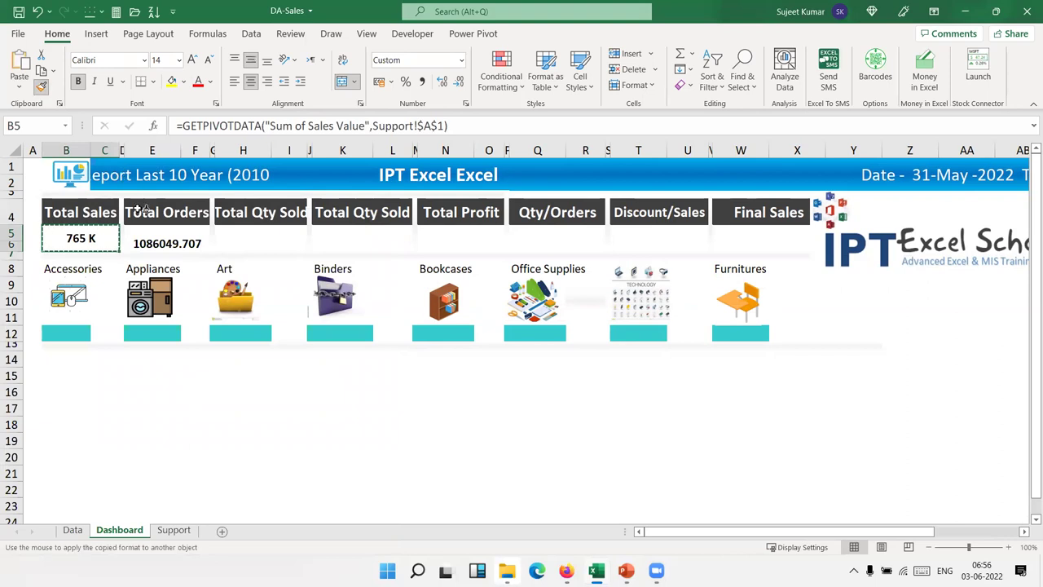
left_click(155, 238)
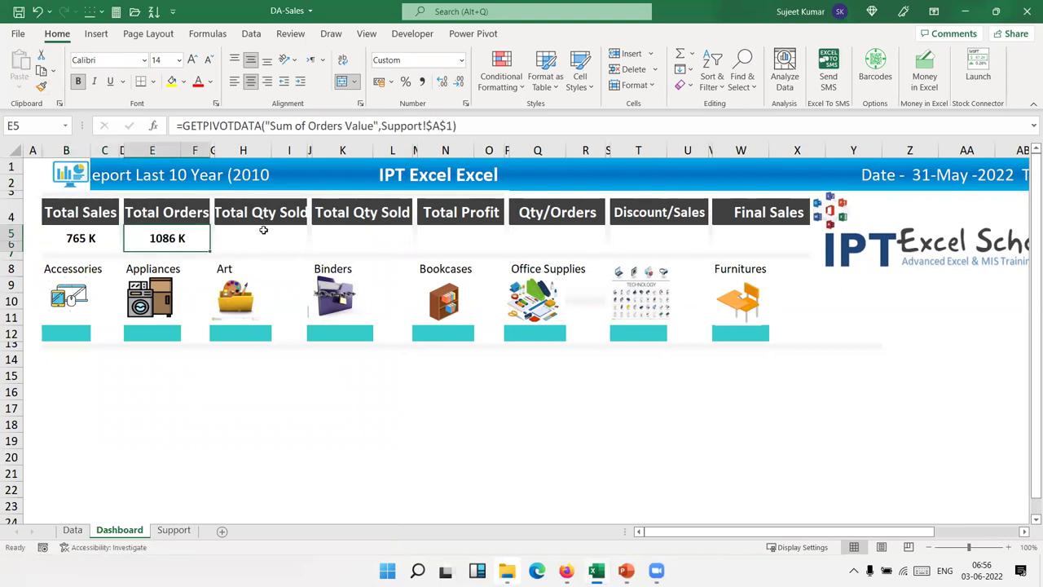
left_click(264, 233)
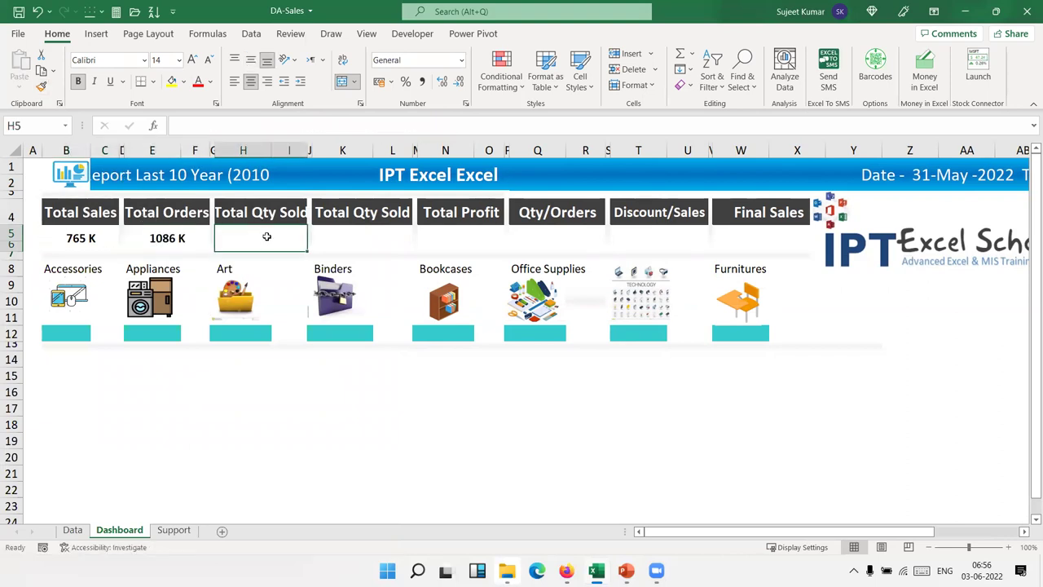
Shrink the Total Qty Sold heading to size 16 and link H5 to the pivot's Sum of Qty Sold.
left_click(261, 212)
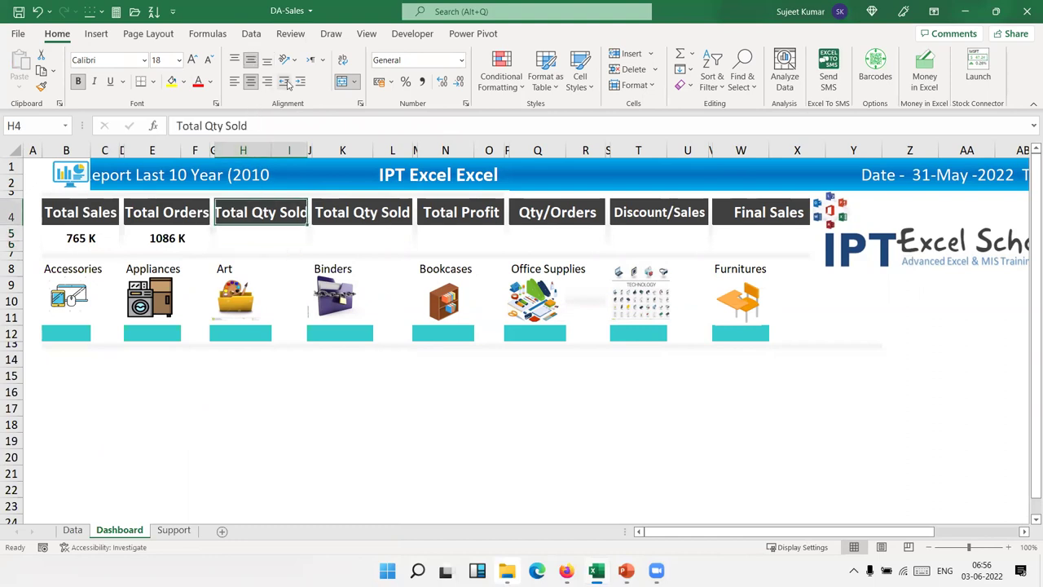
left_click(209, 59)
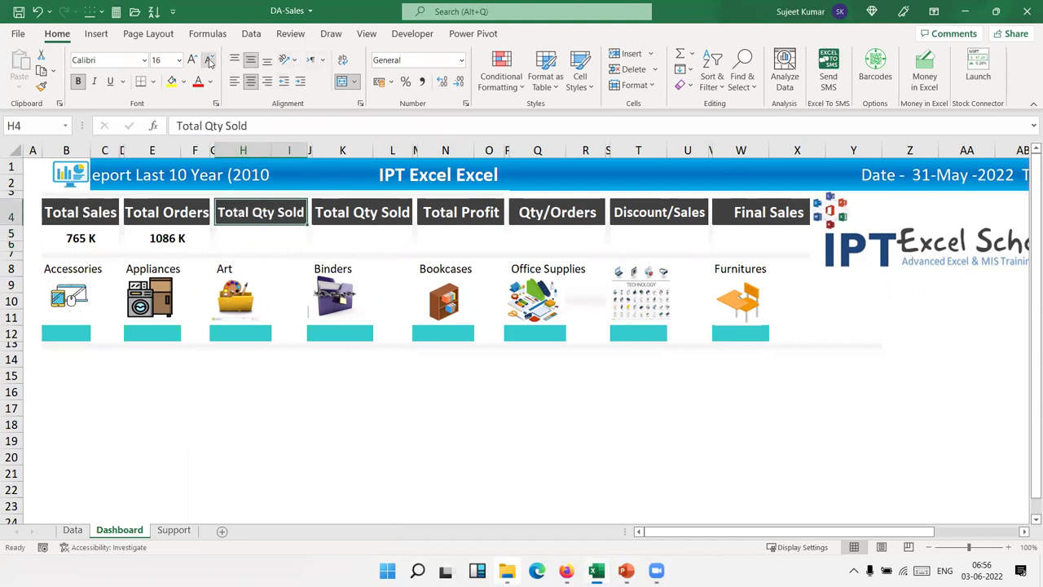
left_click(264, 235)
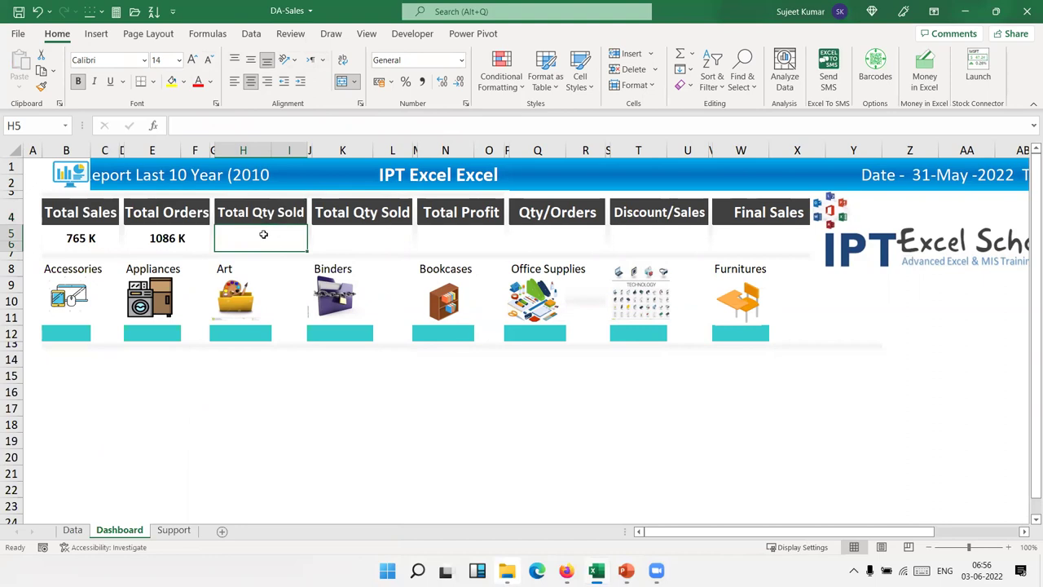
type("=Support!")
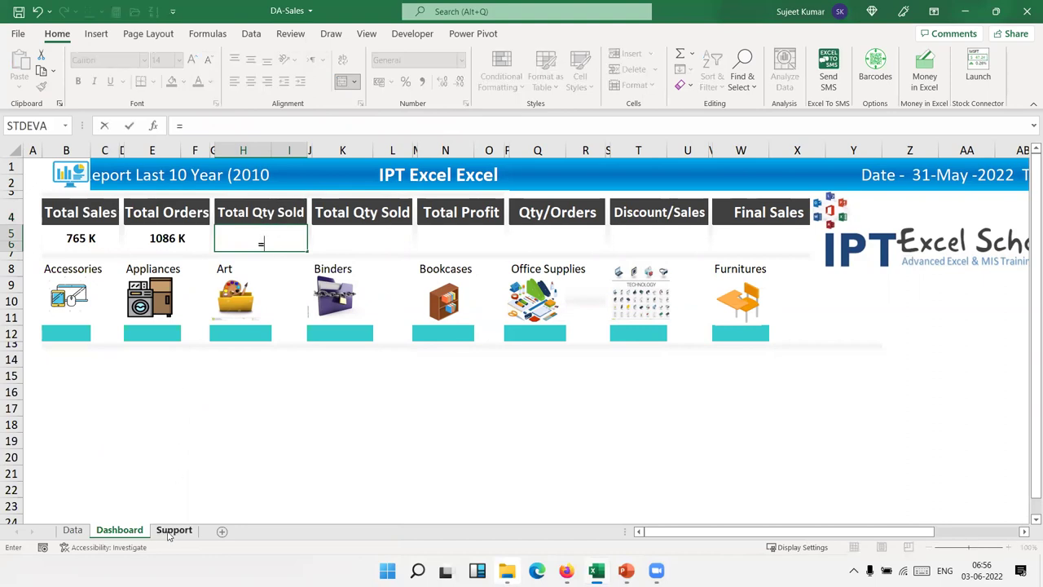
left_click(173, 530)
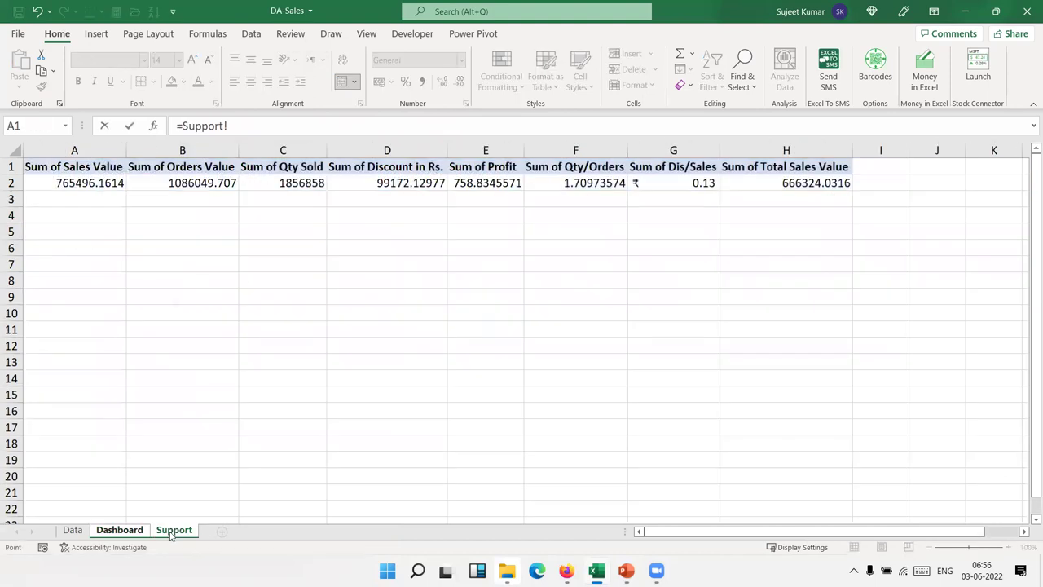
left_click(275, 177)
key("Return")
Paint E5's thousands format onto H5 so it shows 1857 K.
left_click(281, 242)
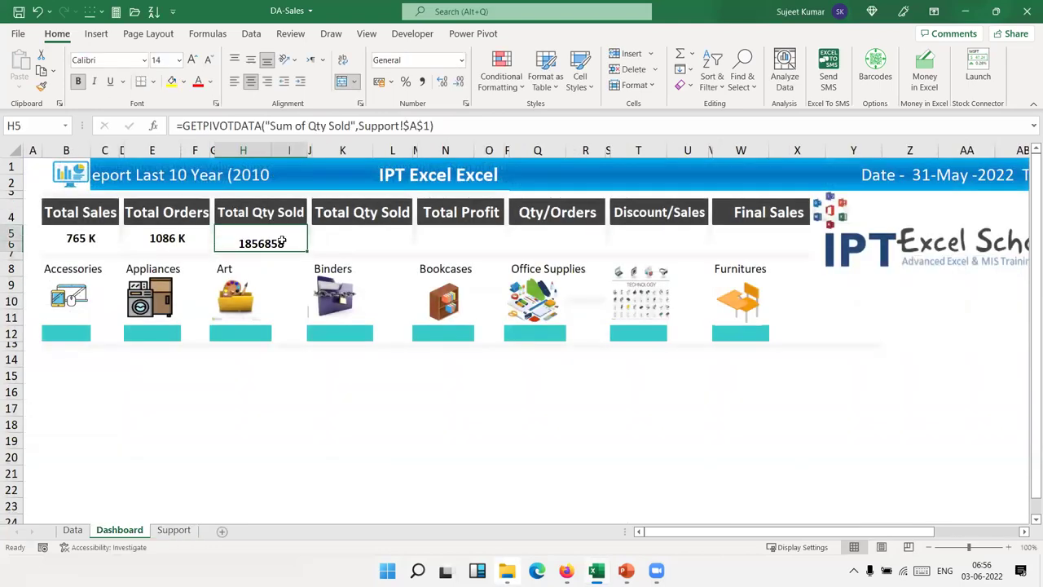
left_click(179, 241)
left_click(42, 86)
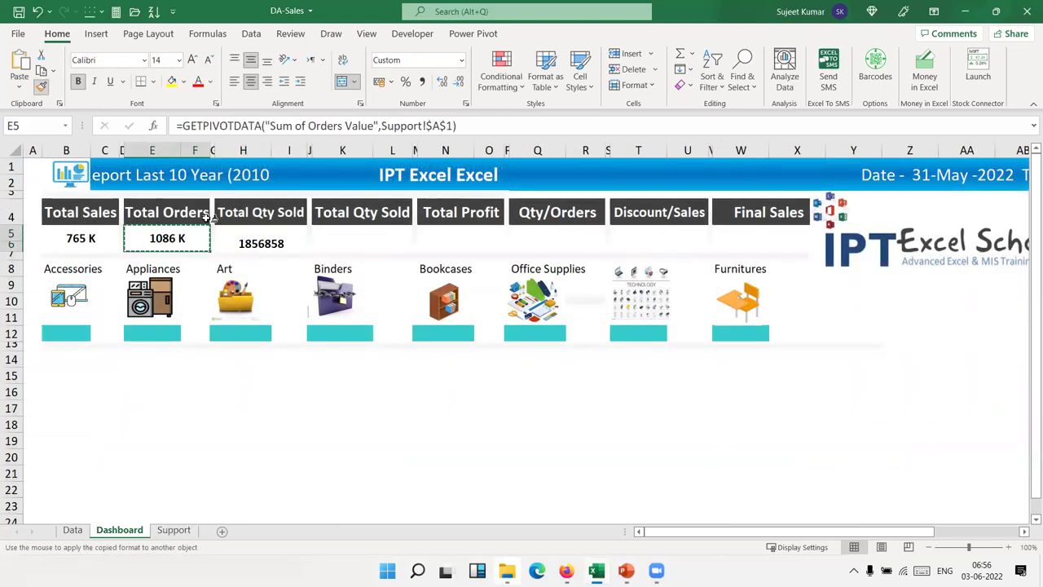
left_click(245, 239)
left_click(348, 242)
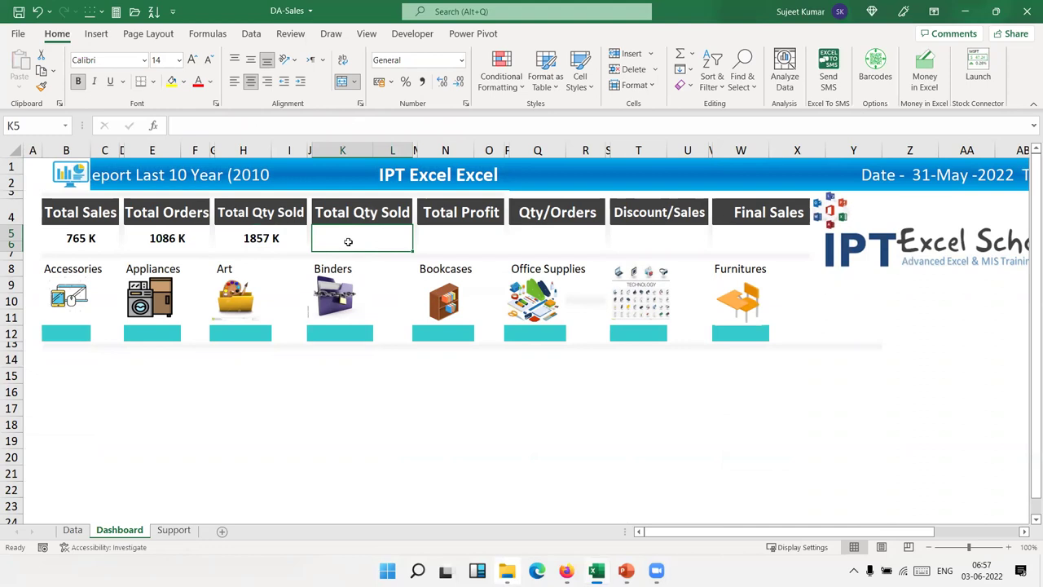
Retitle the fourth card heading K4 to 'Total Discount'.
key("Up")
type("Total Discount")
key("Return")
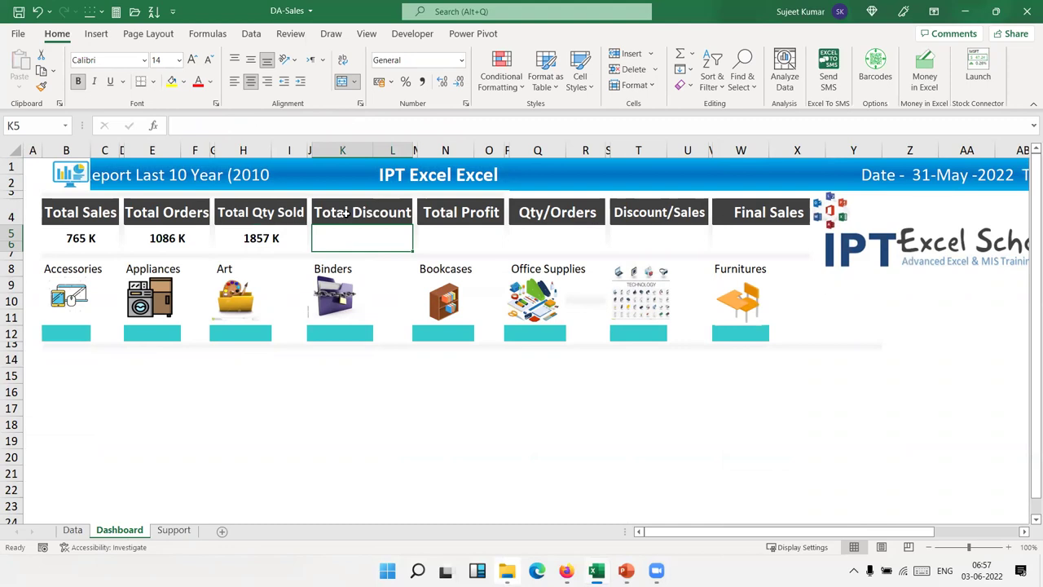
Link K5 to the pivot's Sum of Discount in Rs. and give it the thousands format (99 K).
type("=")
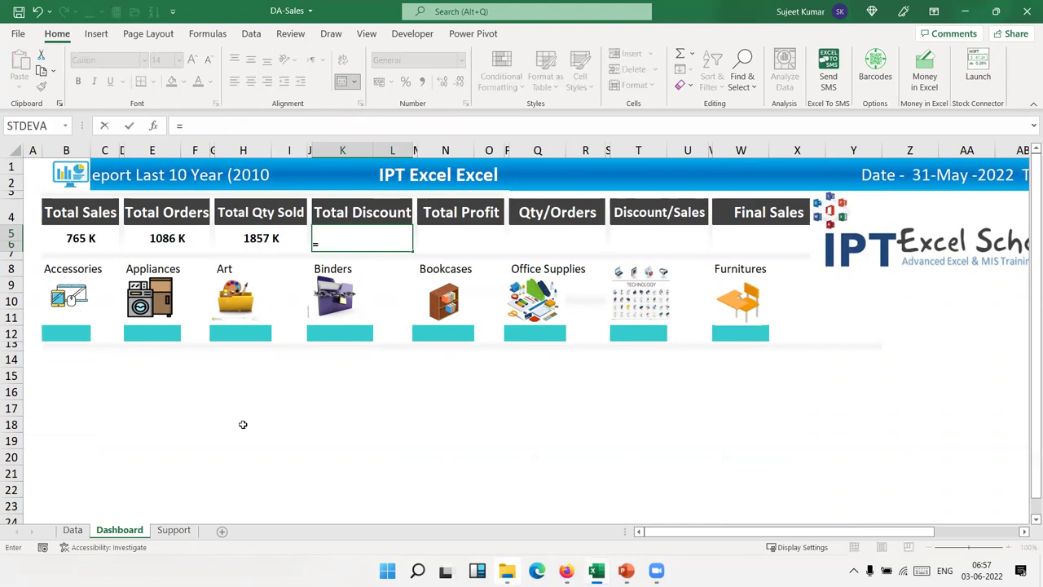
left_click(184, 530)
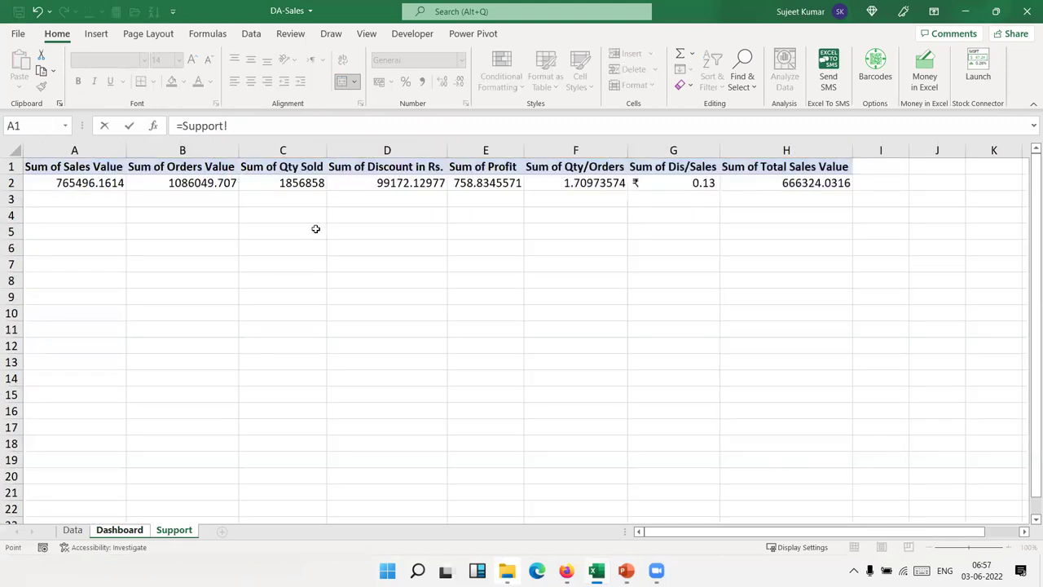
left_click(350, 185)
key("Return")
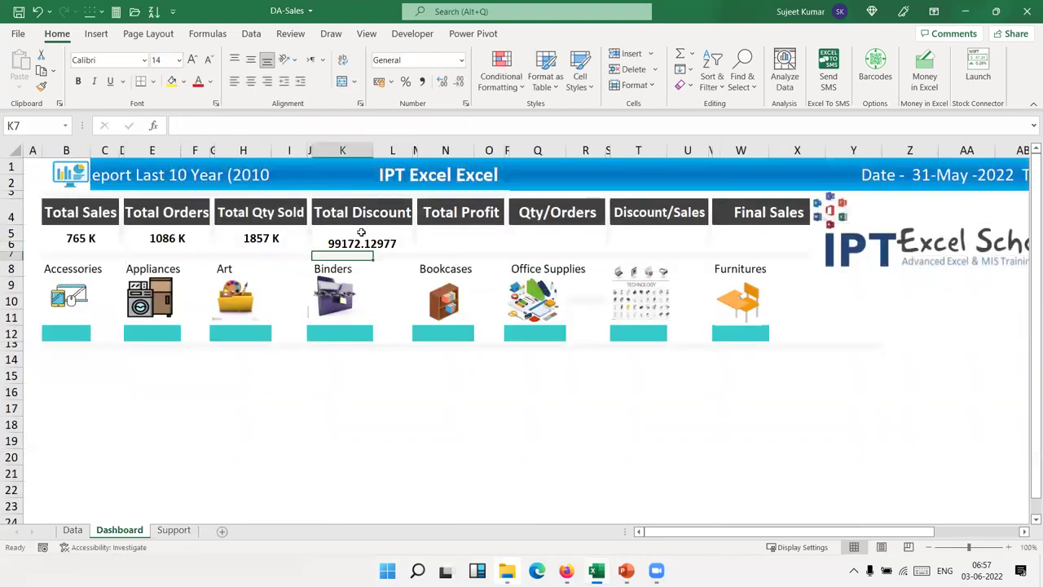
left_click(303, 237)
left_click(40, 87)
left_click(353, 240)
Link N5 to the pivot's Sum of Profit and paint the thousands format onto it.
left_click(462, 239)
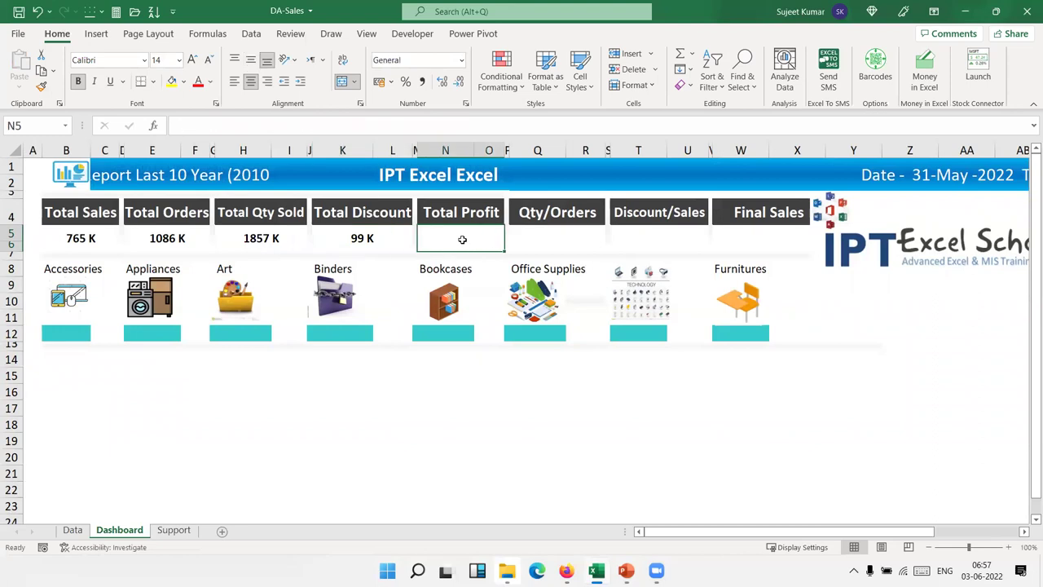
type("=")
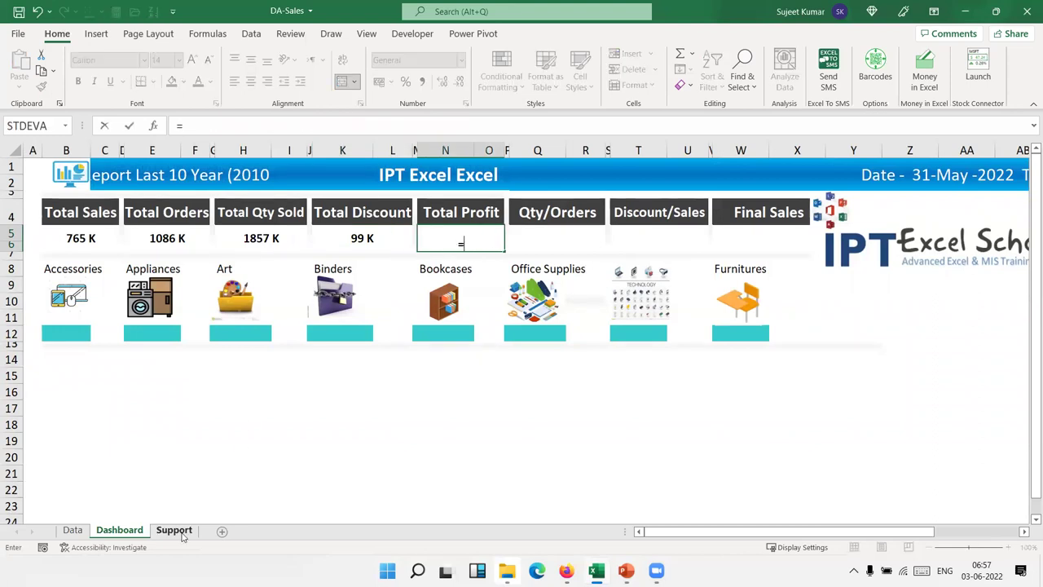
left_click(174, 529)
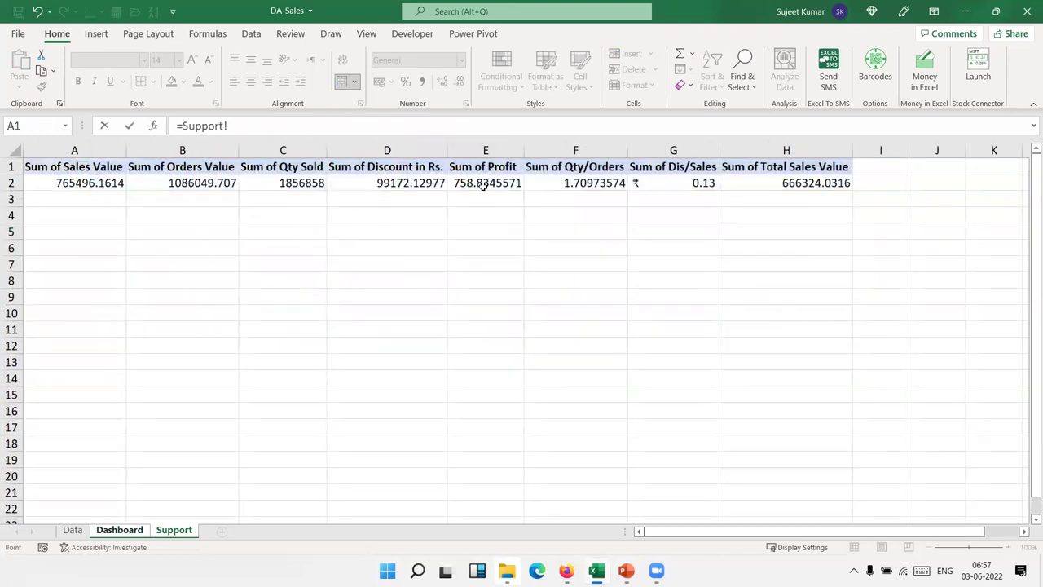
left_click(484, 184)
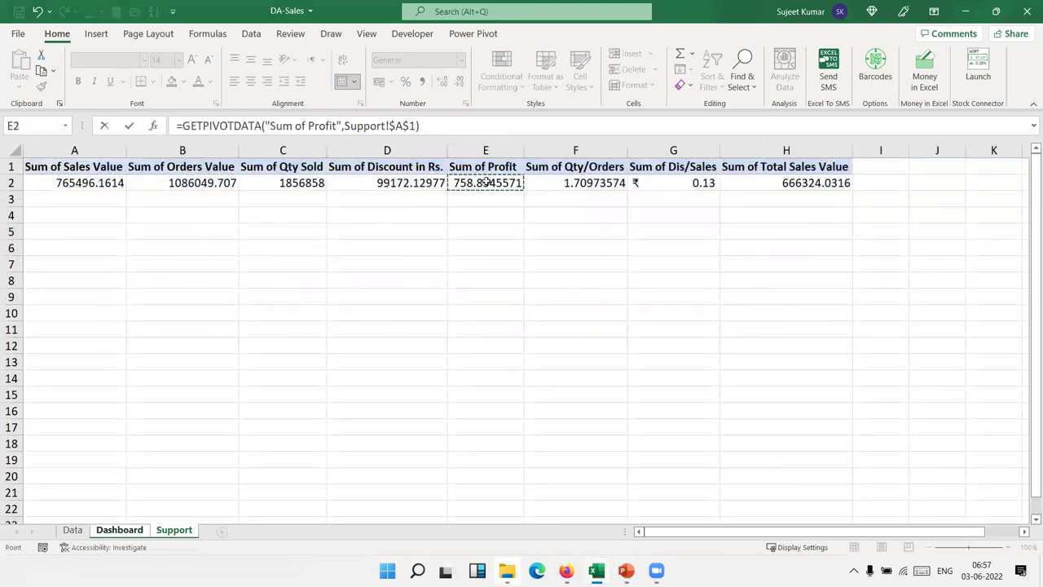
key("Return")
left_click(397, 234)
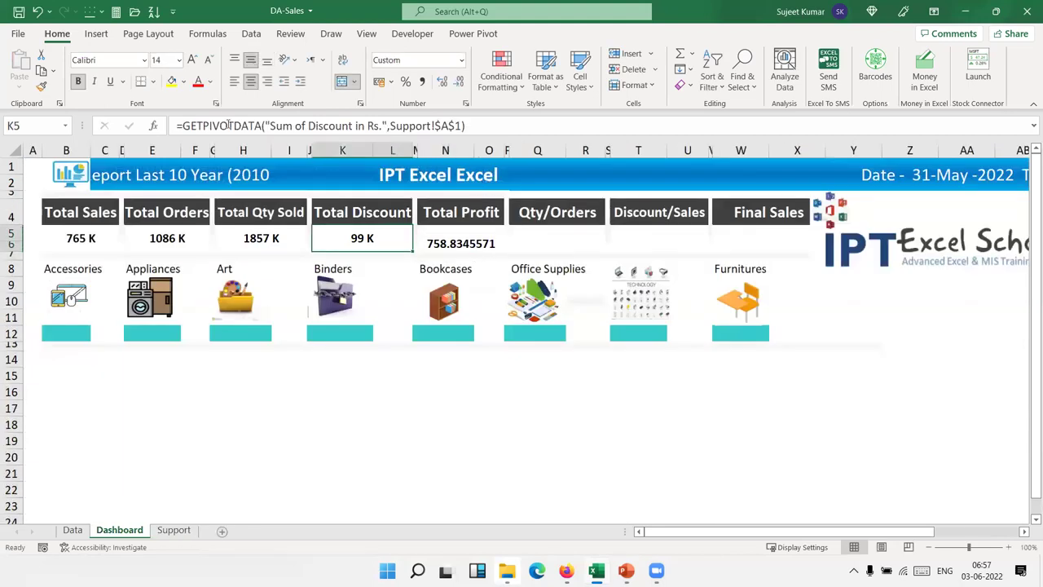
left_click(42, 85)
left_click(443, 236)
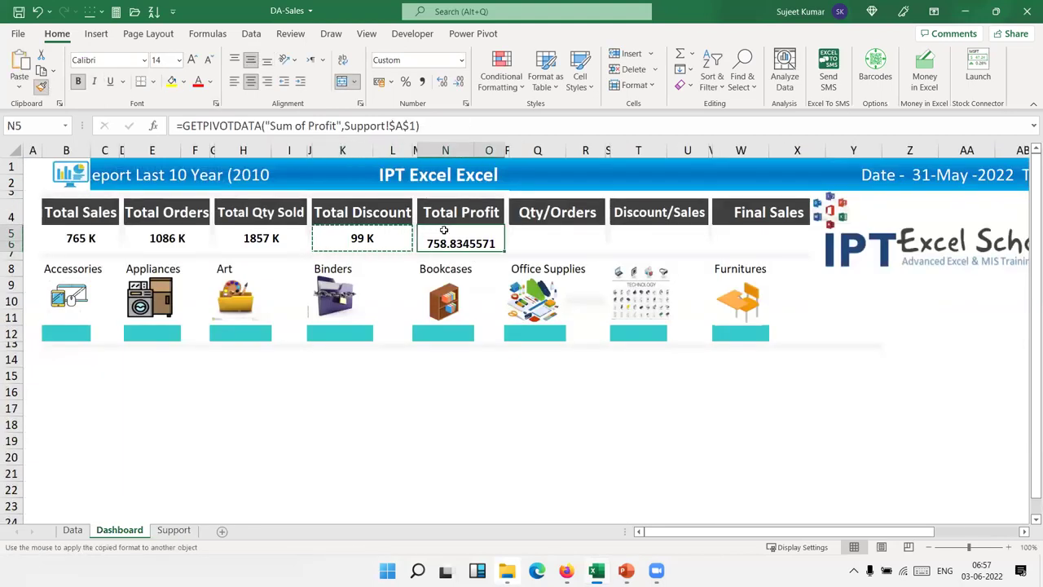
Link Q5 to the pivot's Sum of Qty/Orders, show it as 171% and middle-align it.
left_click(559, 239)
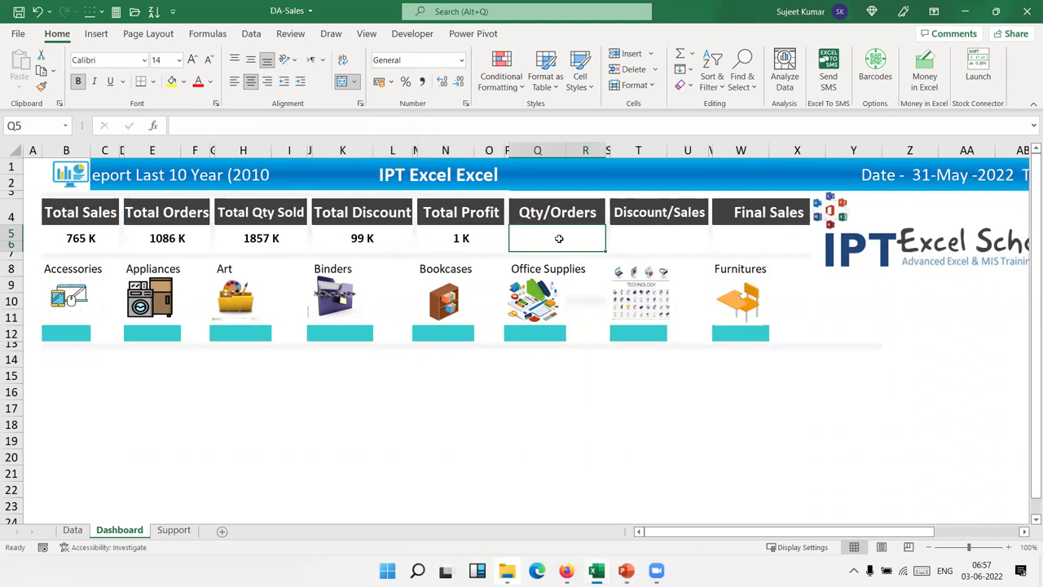
type("=Support!")
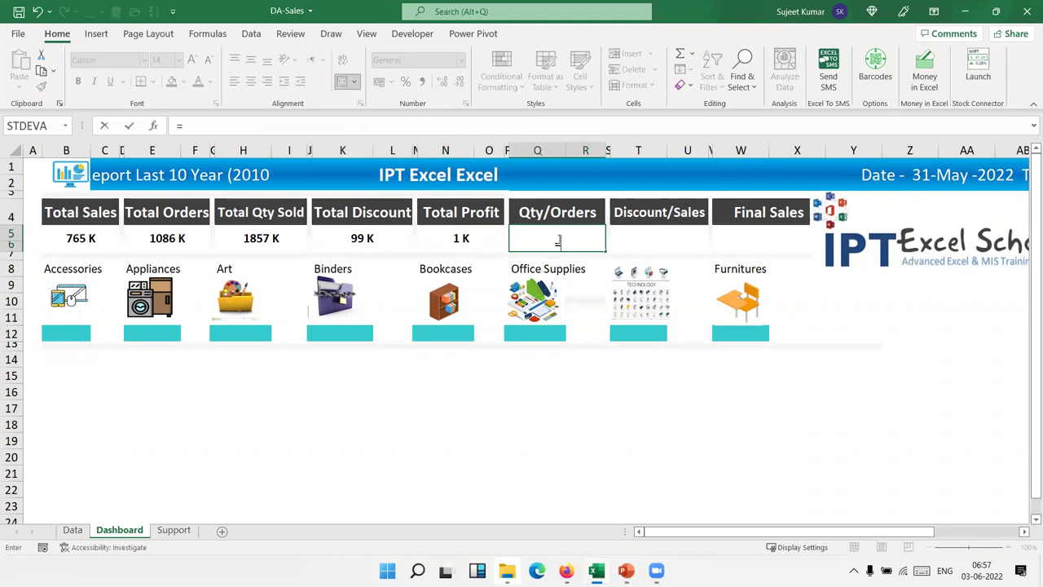
left_click(173, 530)
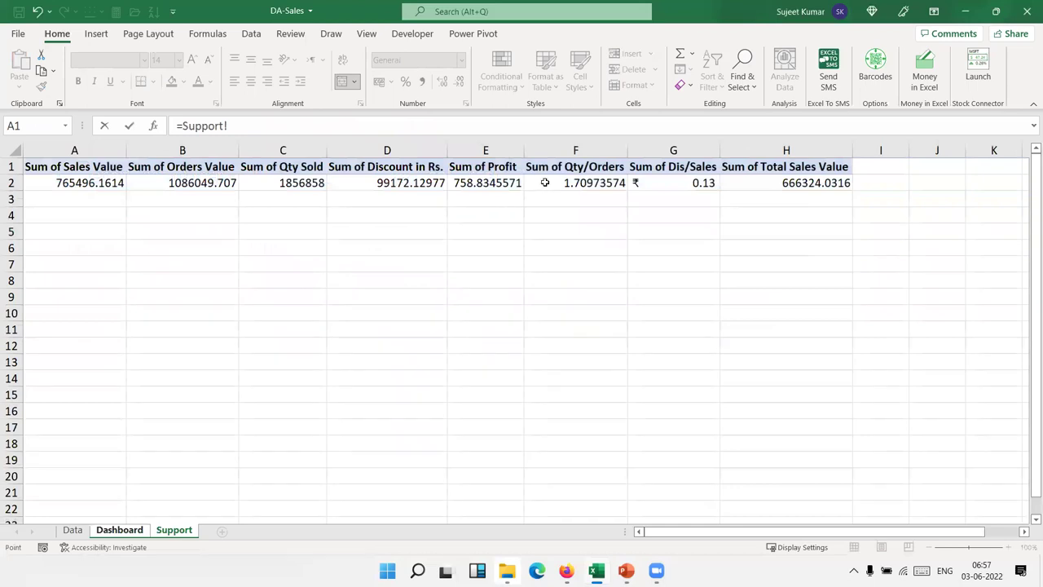
left_click(544, 182)
key("Return")
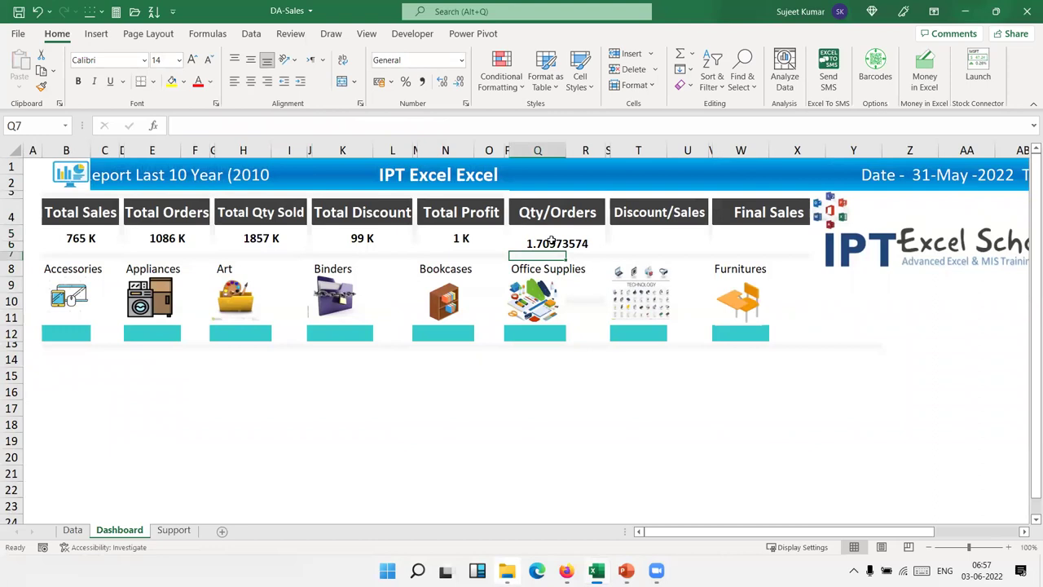
left_click(551, 241)
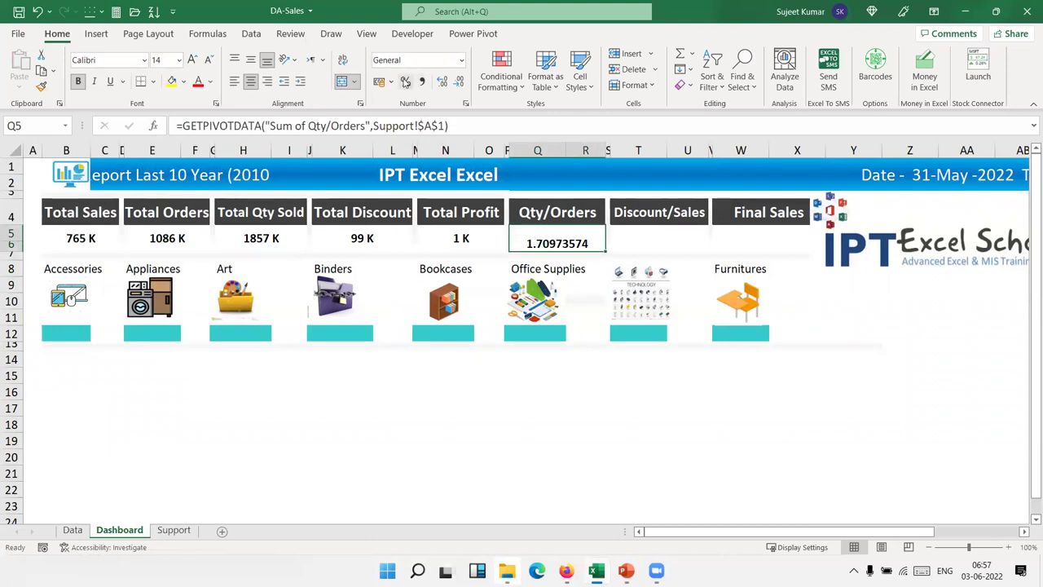
left_click(405, 81)
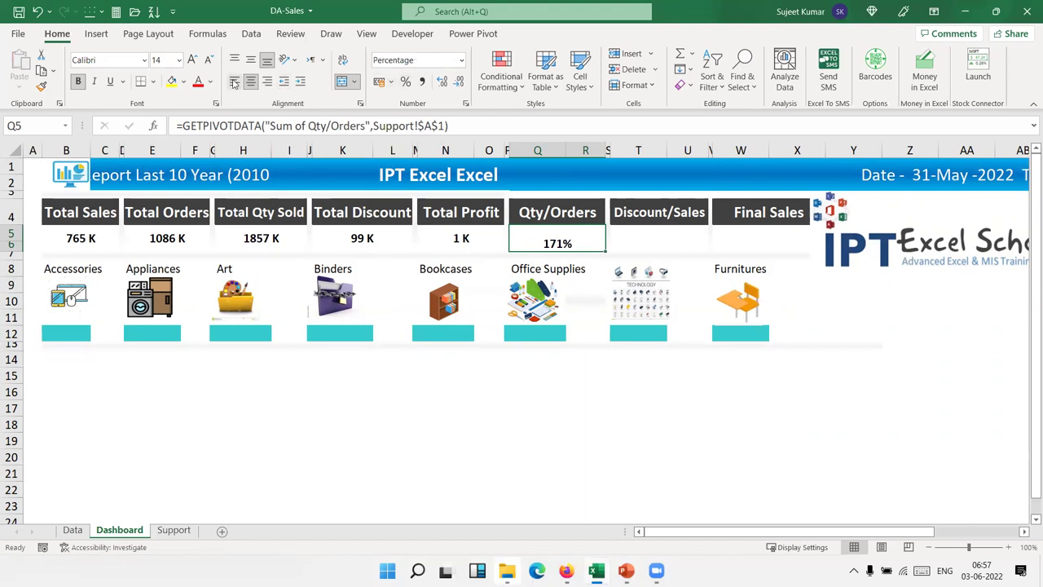
left_click(252, 62)
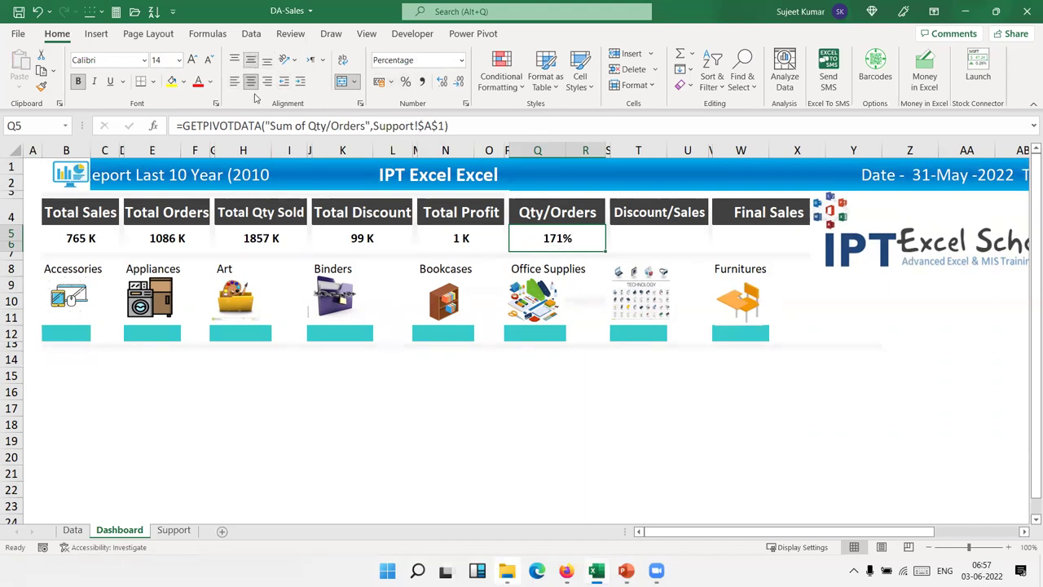
left_click(515, 392)
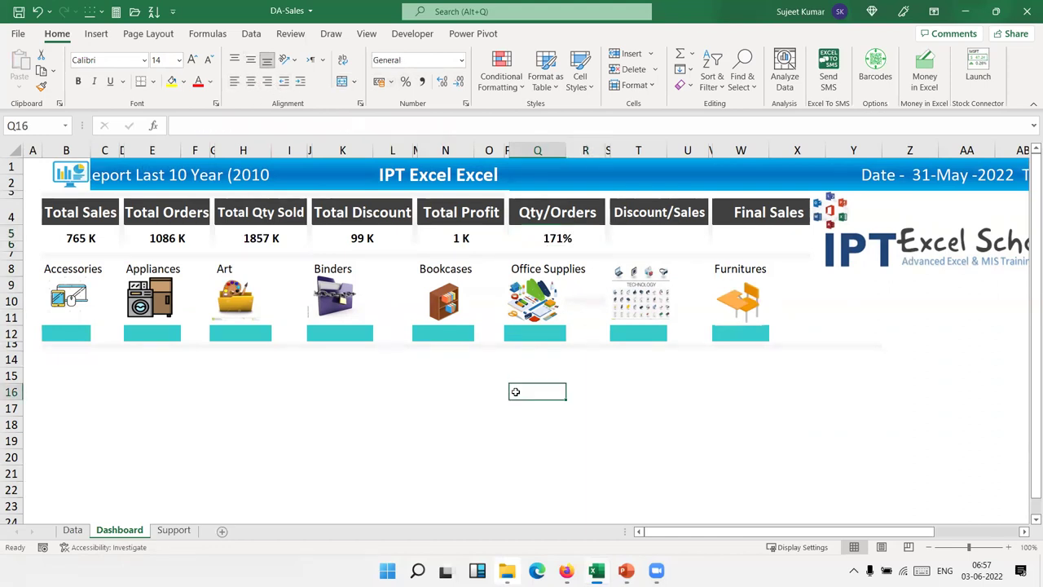
Link T5 to the pivot's Sum of Dis/Sales and paint Q5's percentage format onto it (13%).
left_click(648, 240)
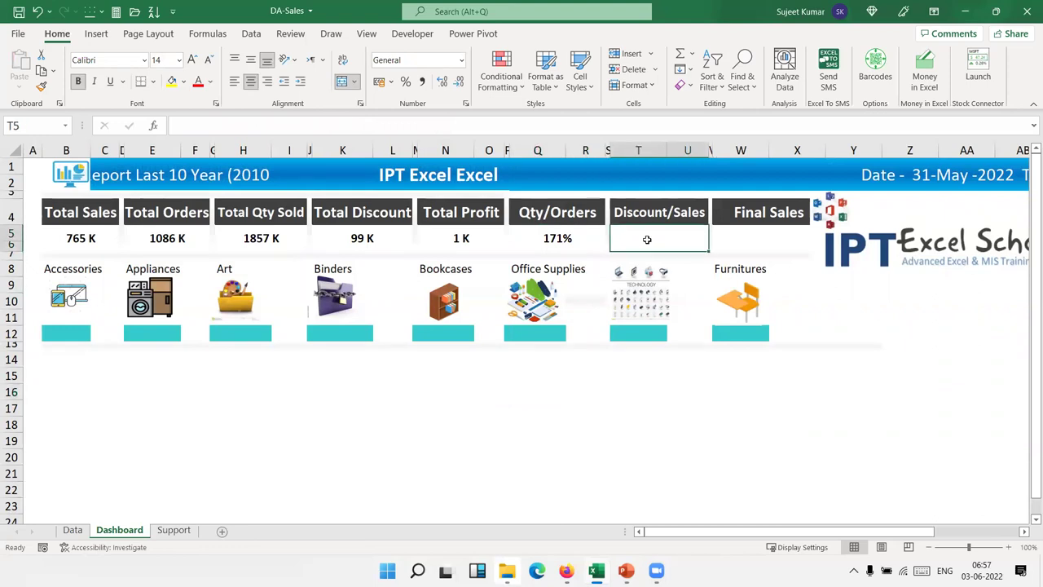
type("=")
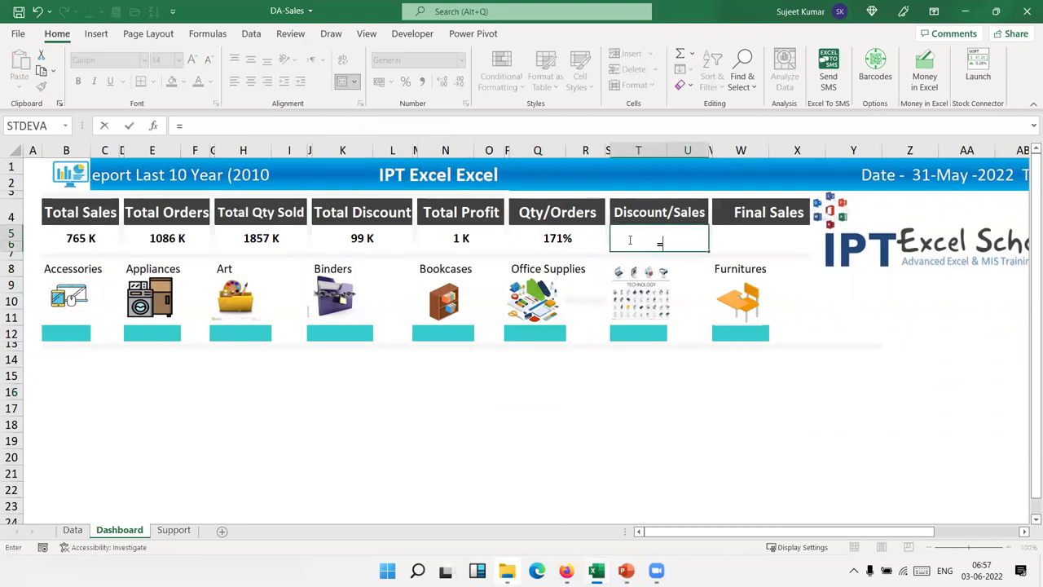
left_click(173, 530)
left_click(694, 180)
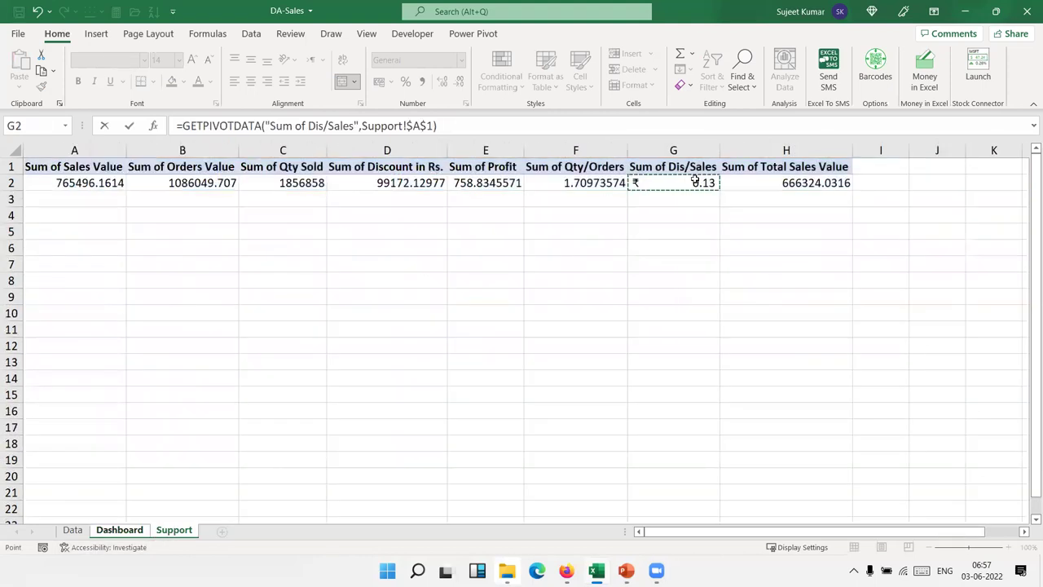
key("Return")
left_click(544, 242)
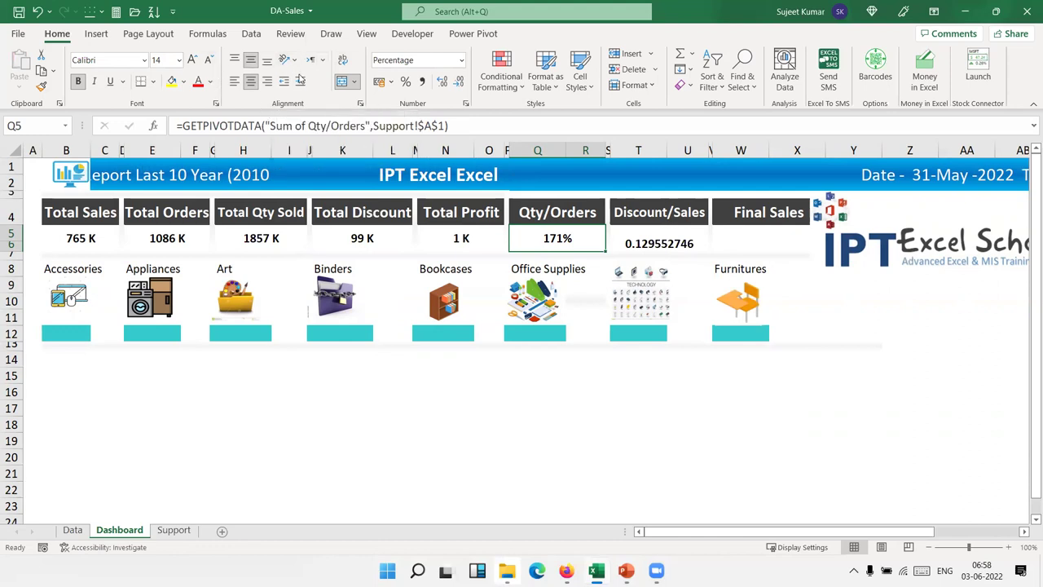
left_click(41, 87)
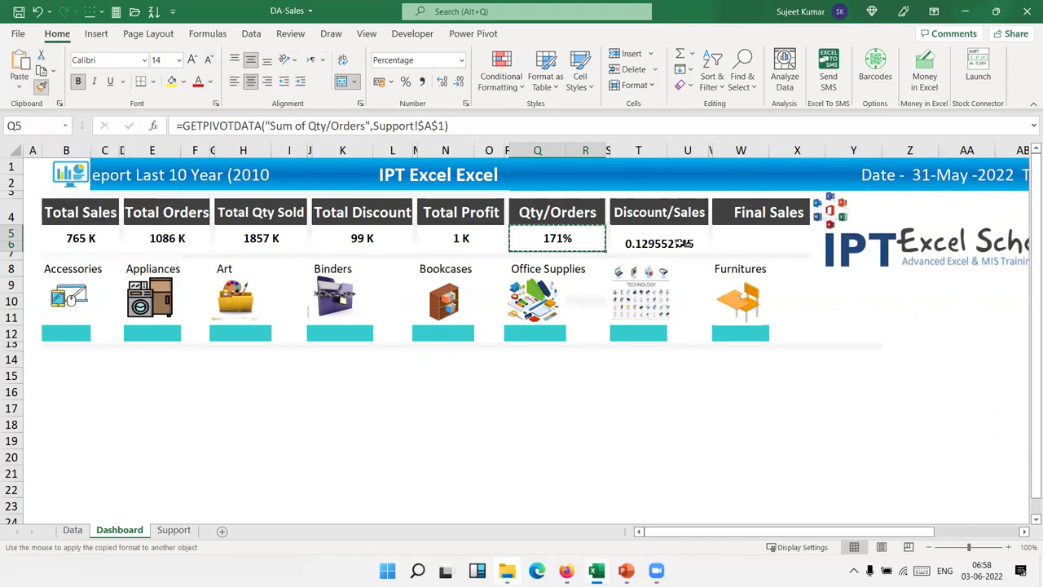
left_click(659, 230)
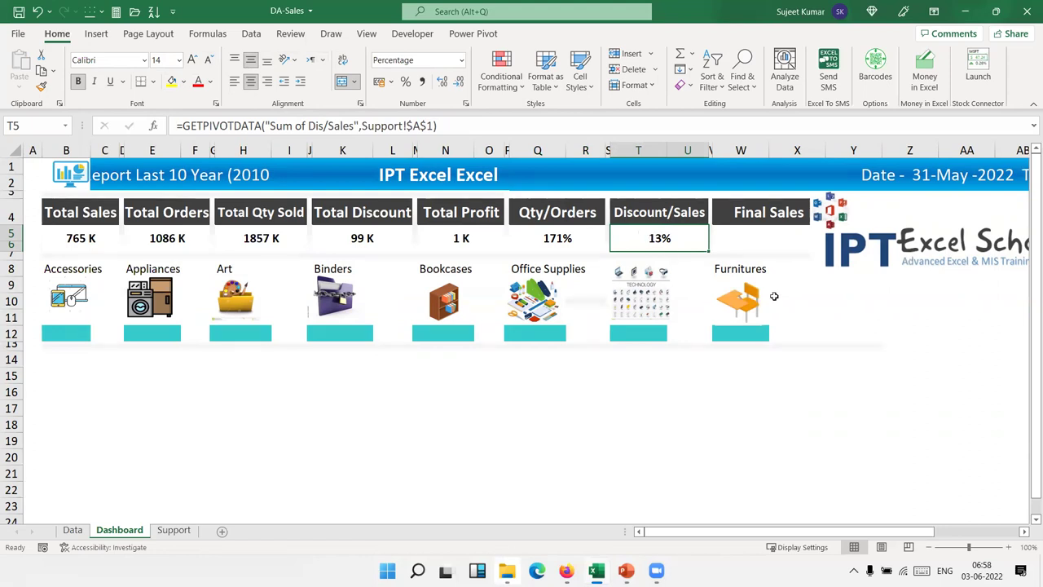
left_click(748, 232)
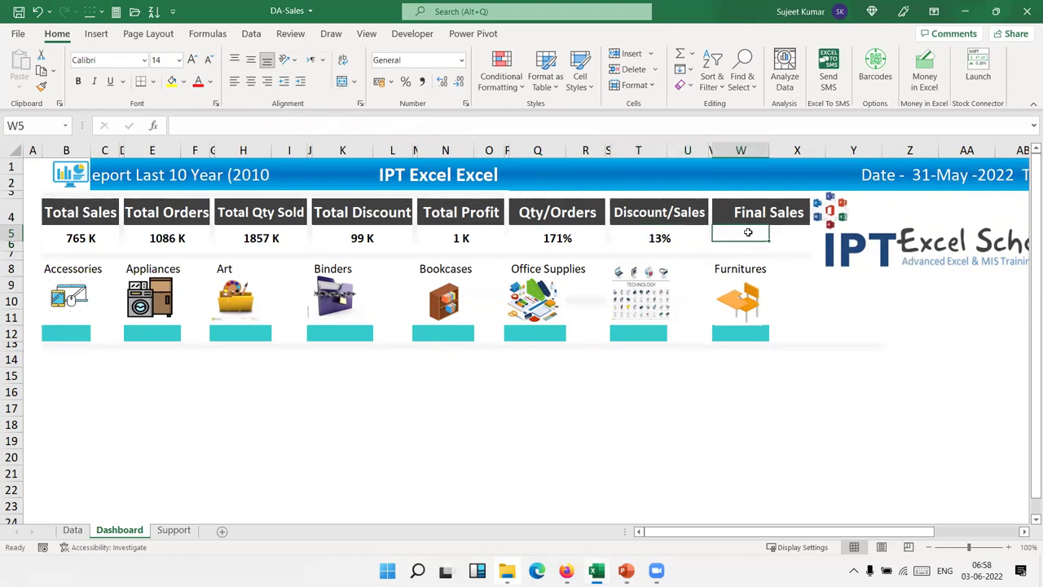
Merge and centre W5:X6 and link it to the pivot's Sum of Total Sales Value in H2.
left_click_drag(765, 238, 772, 243)
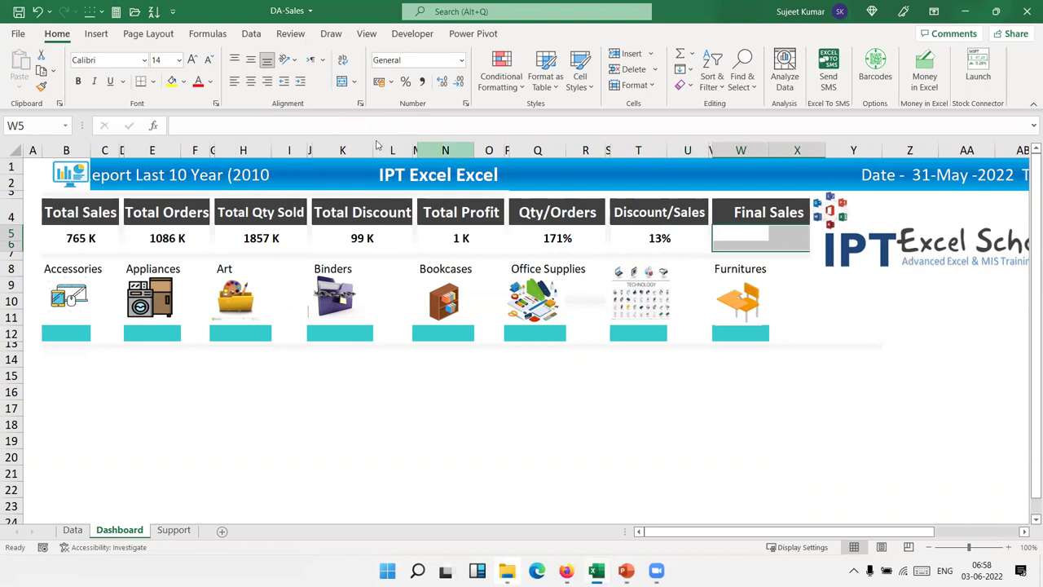
left_click(341, 82)
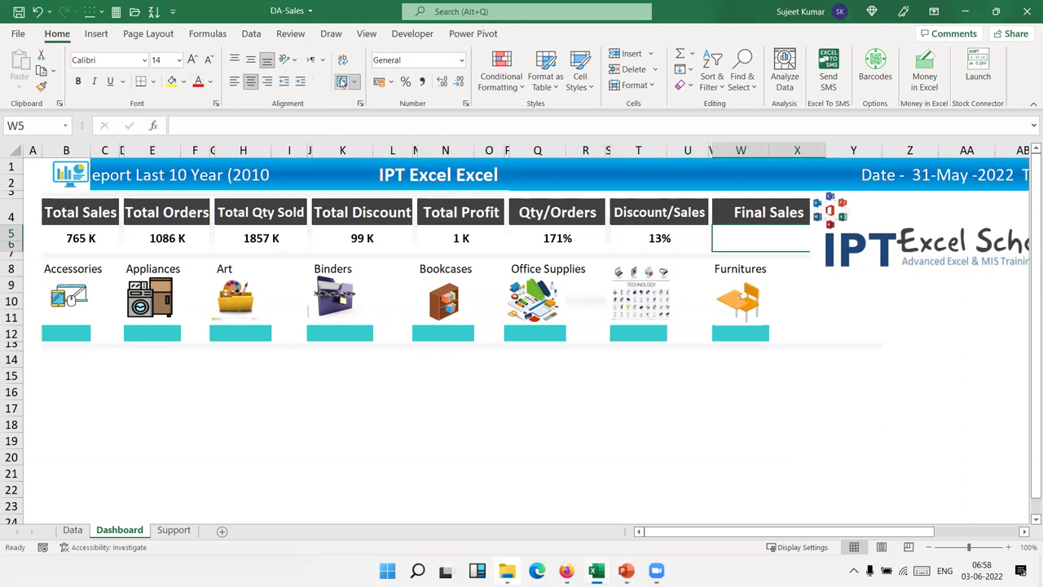
type("=")
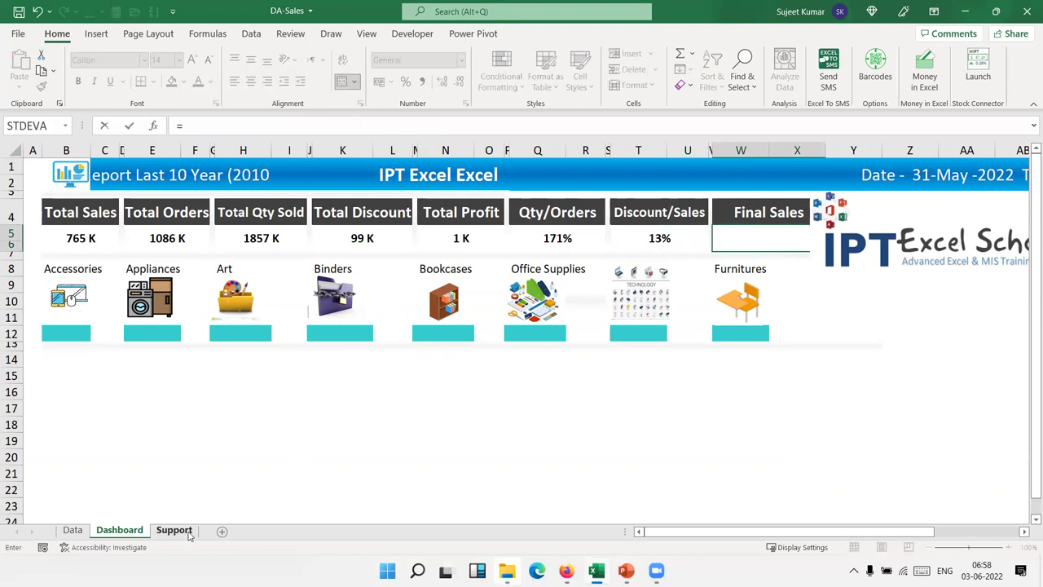
left_click(187, 533)
left_click(801, 183)
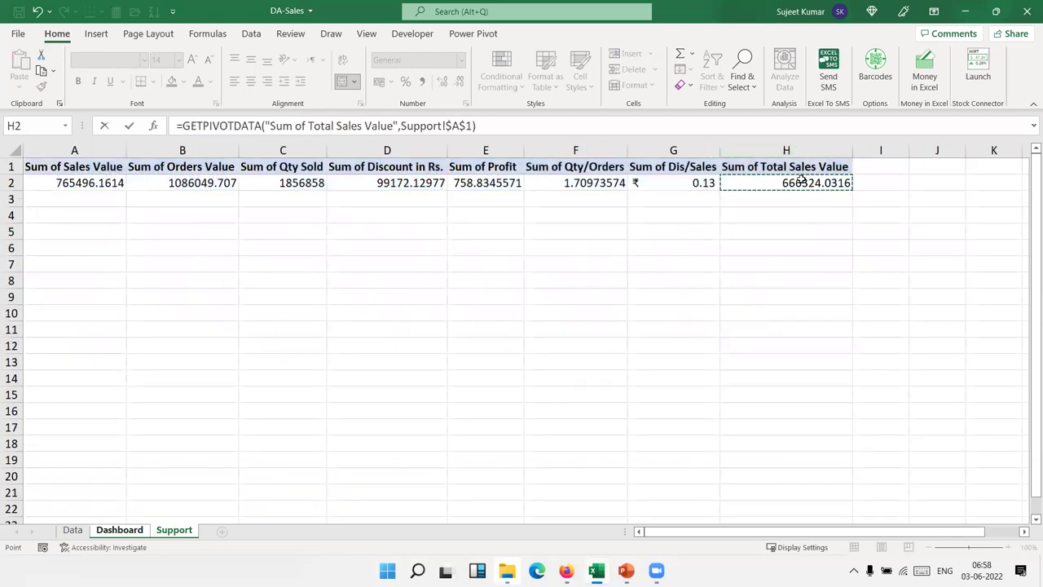
key("Return")
Paint H5's thousands format onto W5 so Final Sales shows 666 K.
left_click(619, 241)
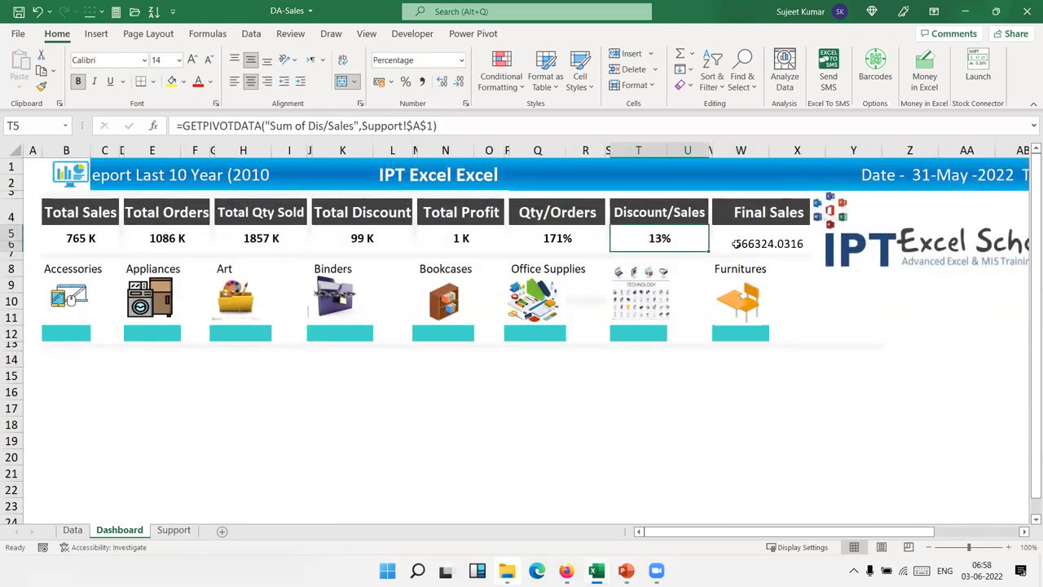
left_click(523, 238)
left_click(264, 237)
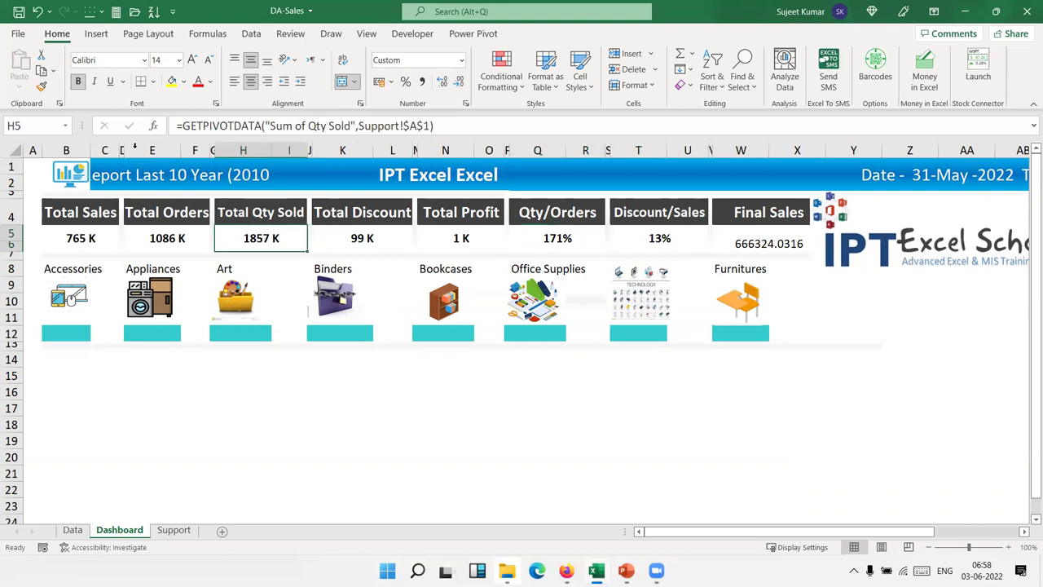
left_click(45, 88)
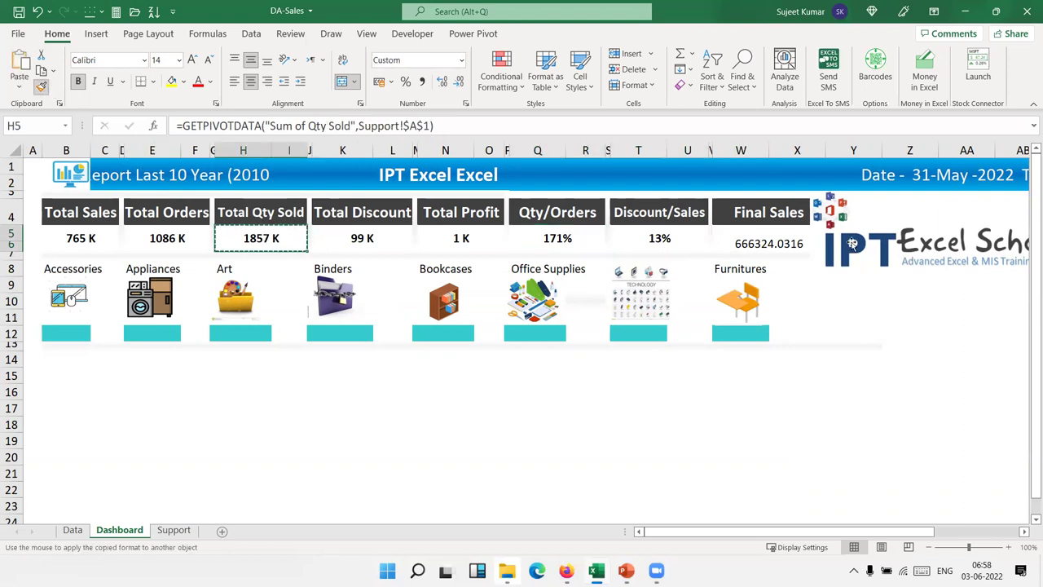
left_click(769, 243)
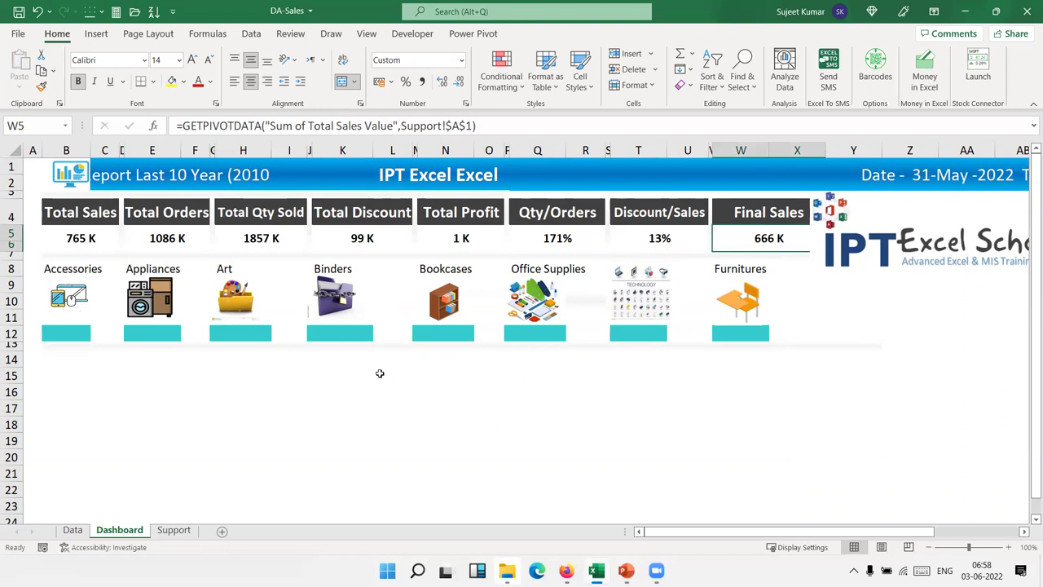
Go over the empty category tile cells, ending on the Art tile H12.
left_click(80, 332)
left_click(146, 332)
left_click(204, 331)
left_click(227, 331)
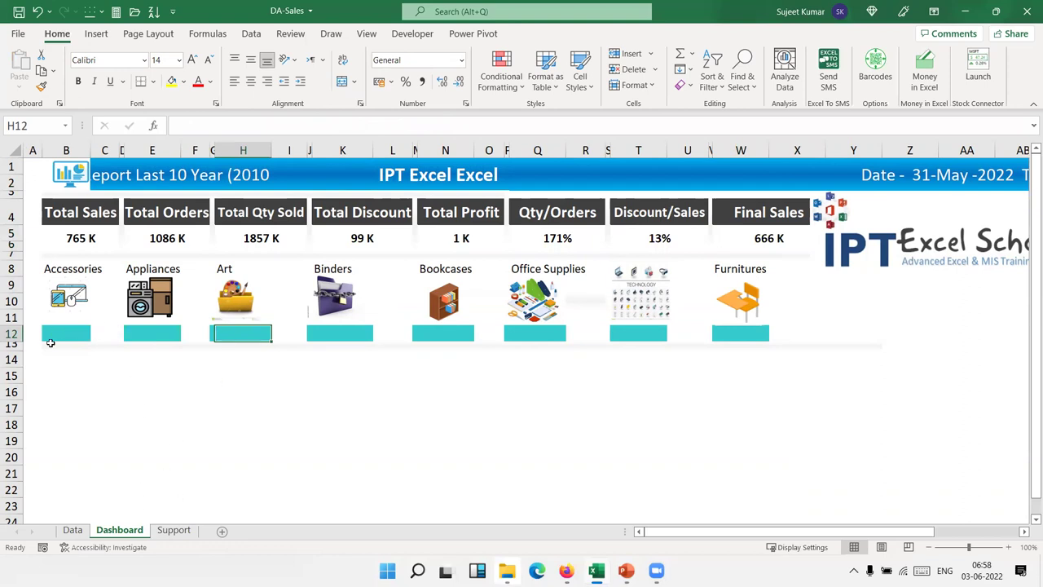
Select the whole Data sheet table A1:L8039.
left_click(175, 530)
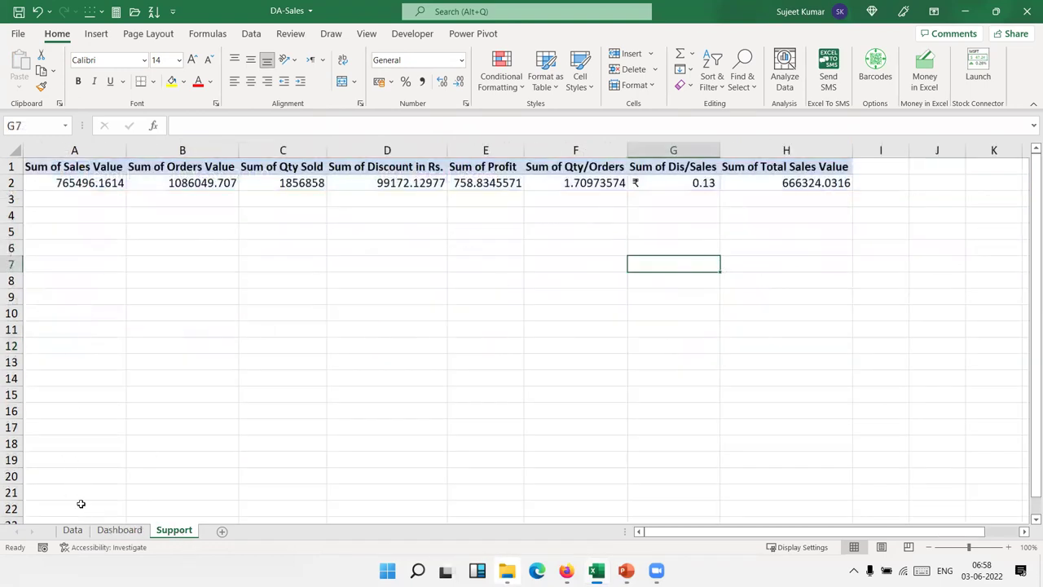
left_click(72, 531)
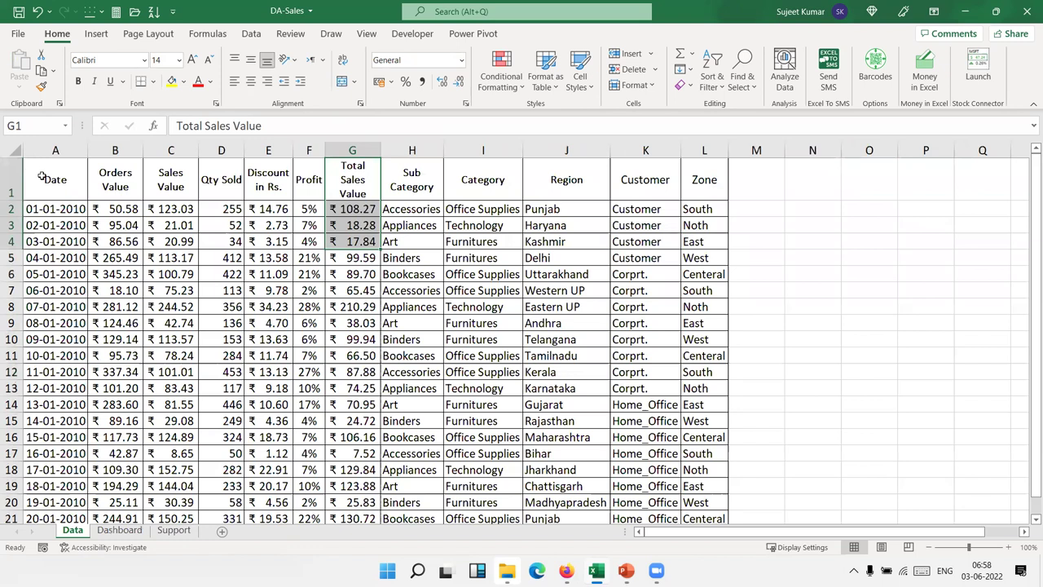
left_click(43, 176)
key("ctrl+shift+Right")
key("ctrl+shift+Down")
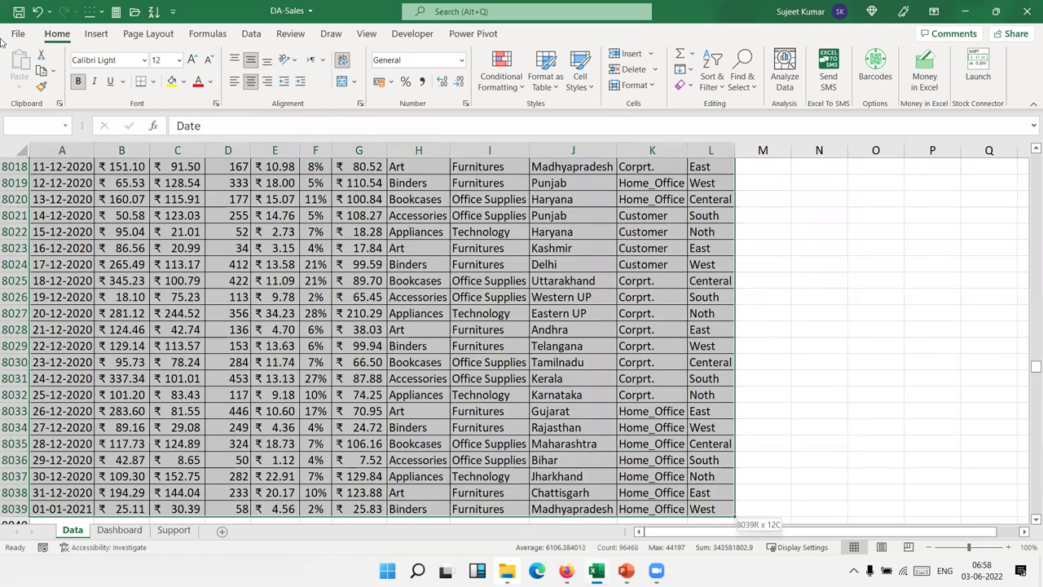
Insert a PivotTable from it on the existing Support sheet at $A$8.
left_click(96, 34)
left_click(25, 62)
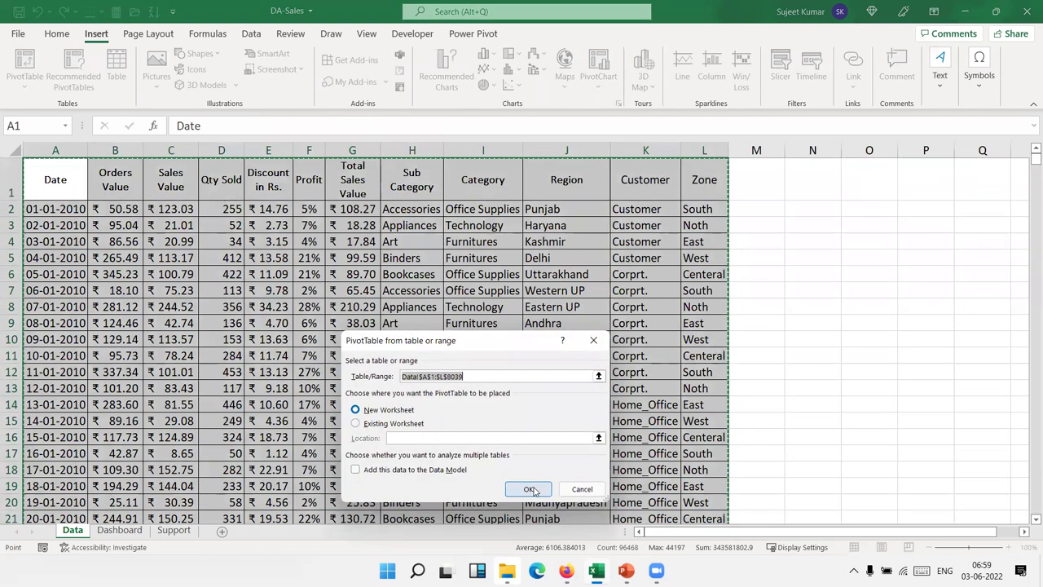
left_click(355, 423)
left_click(396, 437)
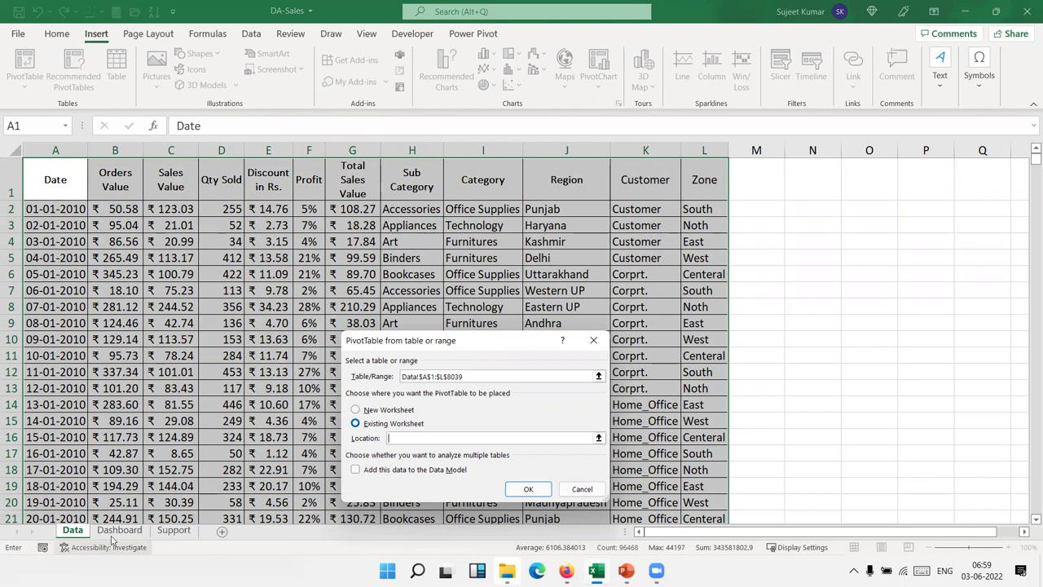
left_click(174, 531)
left_click(48, 275)
left_click(525, 488)
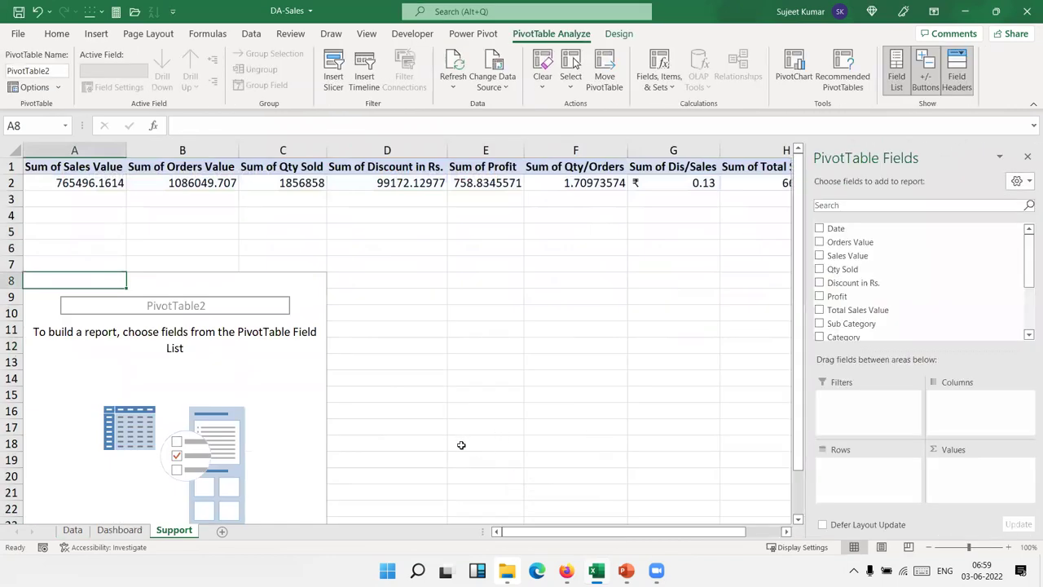
Build the A8 pivot with Category rows summing Total Sales Value.
scroll(880, 269, "down", 3)
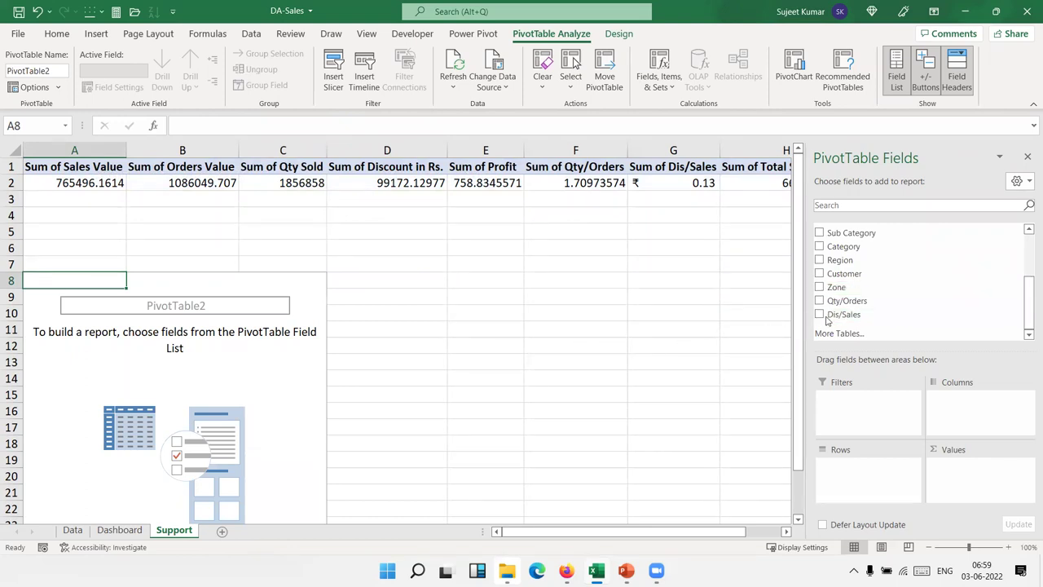
scroll(918, 281, "up", 3)
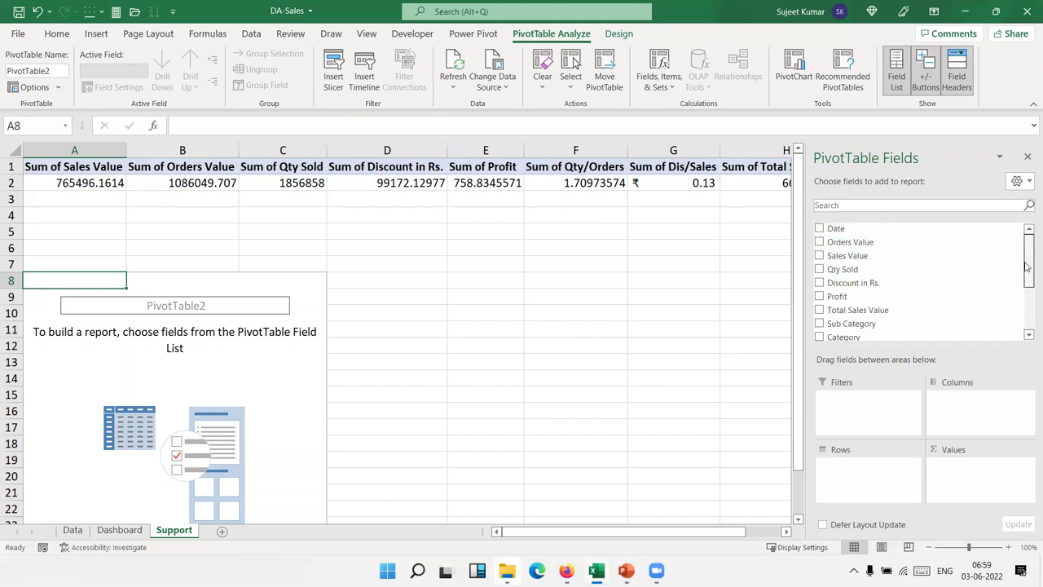
left_click_drag(1024, 269, 1024, 314)
mouse_move(843, 254)
left_mouse_down()
mouse_move(879, 365)
mouse_move(870, 469)
left_mouse_up()
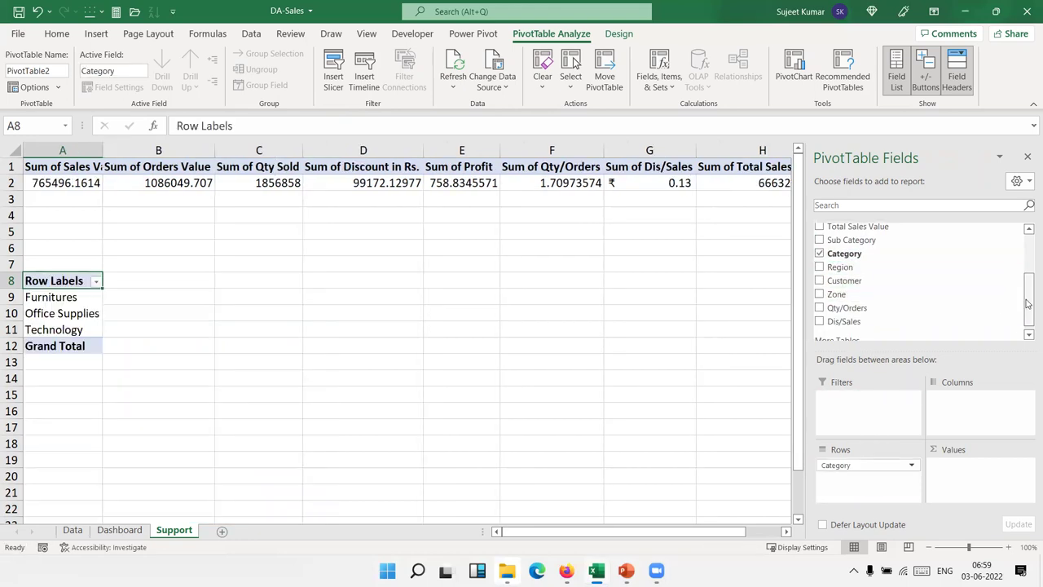
left_click_drag(1027, 301, 1027, 254)
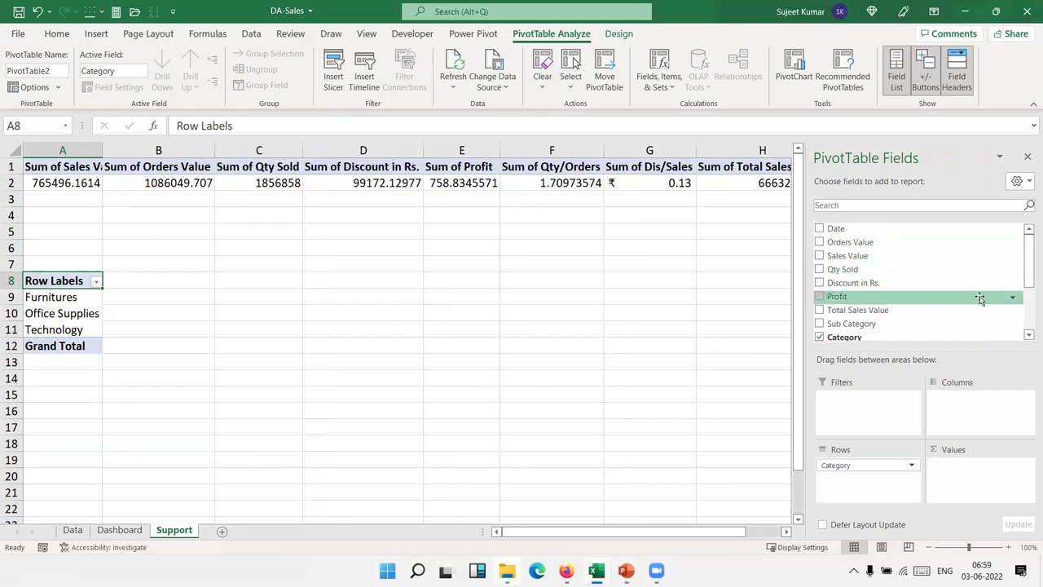
left_click_drag(941, 328, 868, 481)
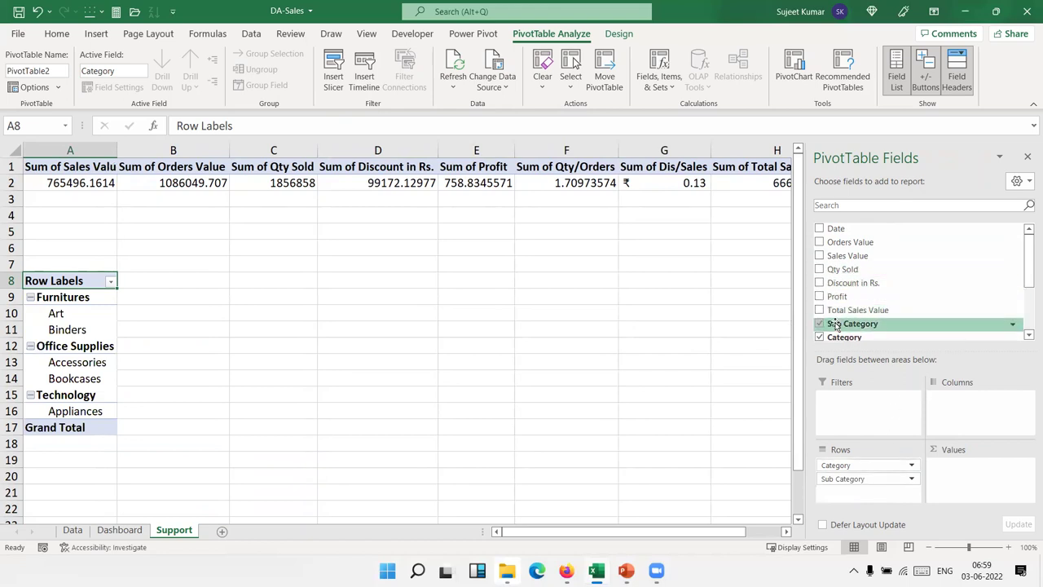
left_click_drag(839, 309, 966, 470)
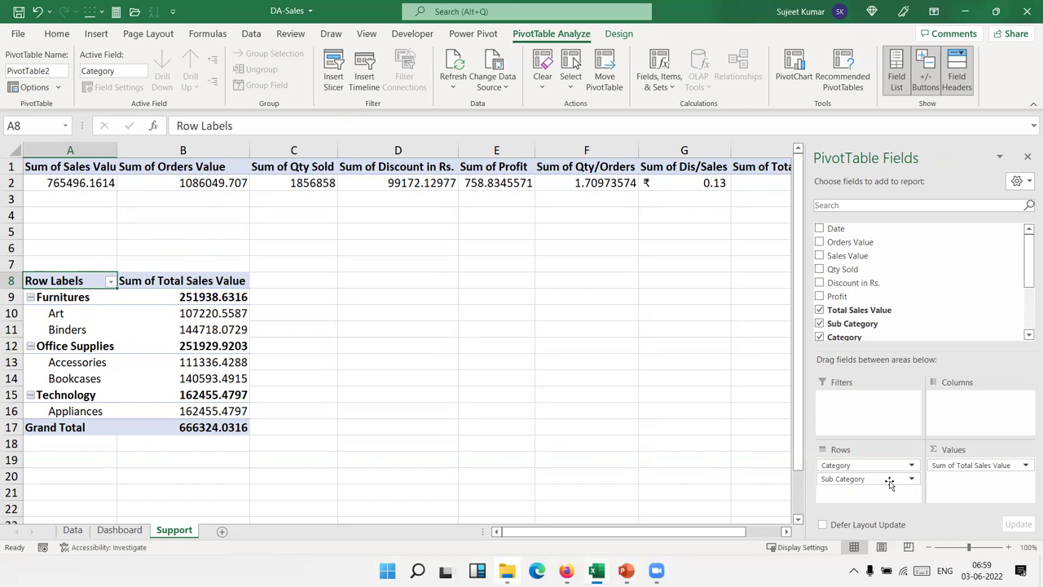
left_click_drag(889, 479, 848, 330)
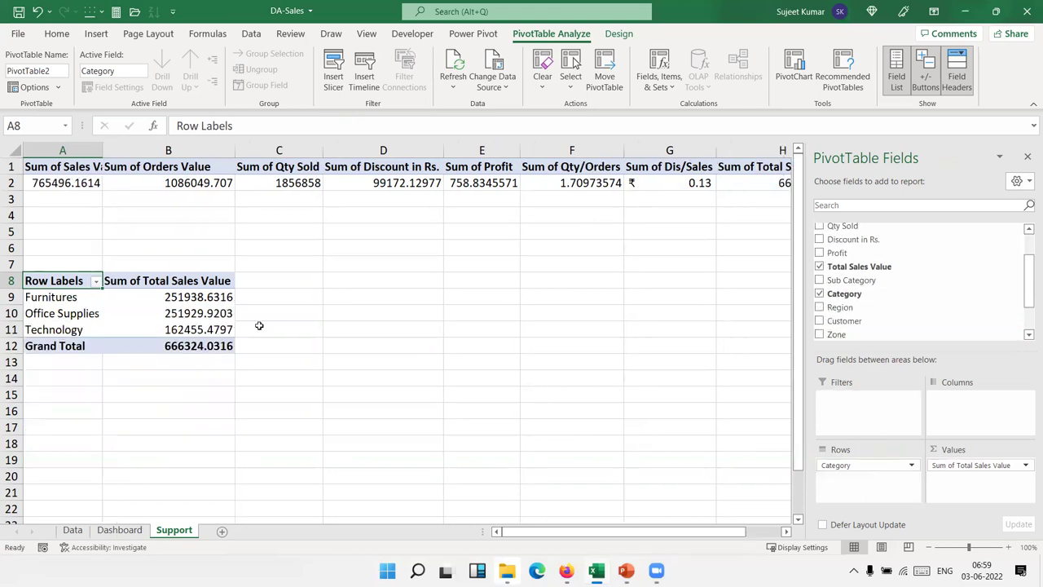
Copy pivot A8:B12 to D8 and switch the copy's rows from Category to Sub Category.
left_click_drag(77, 280, 227, 345)
key("ctrl+c")
left_click(365, 279)
key("ctrl+v")
left_click(367, 297)
left_click_drag(855, 464, 904, 311)
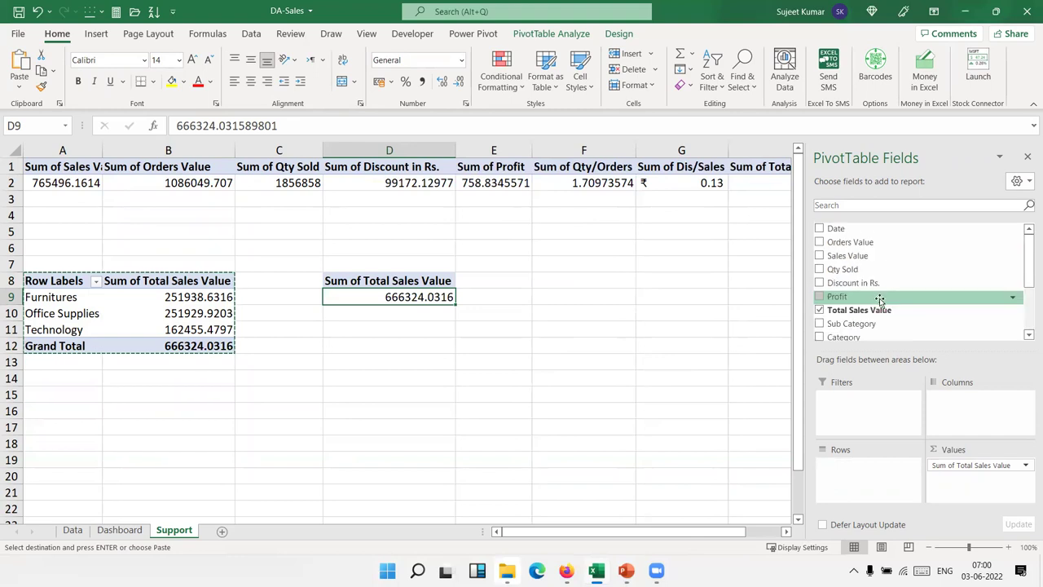
left_click_drag(851, 323, 864, 480)
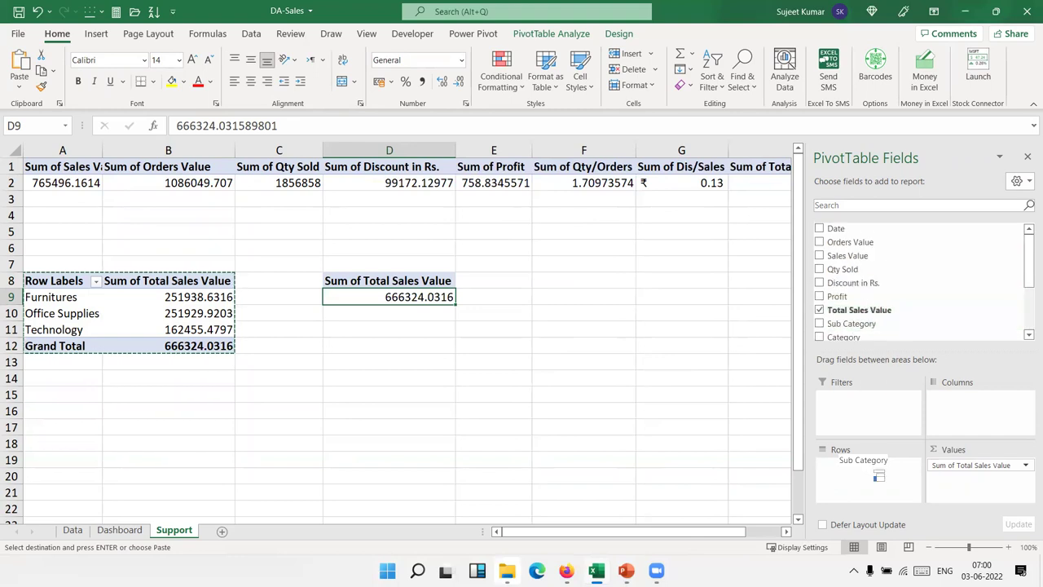
left_click(558, 430)
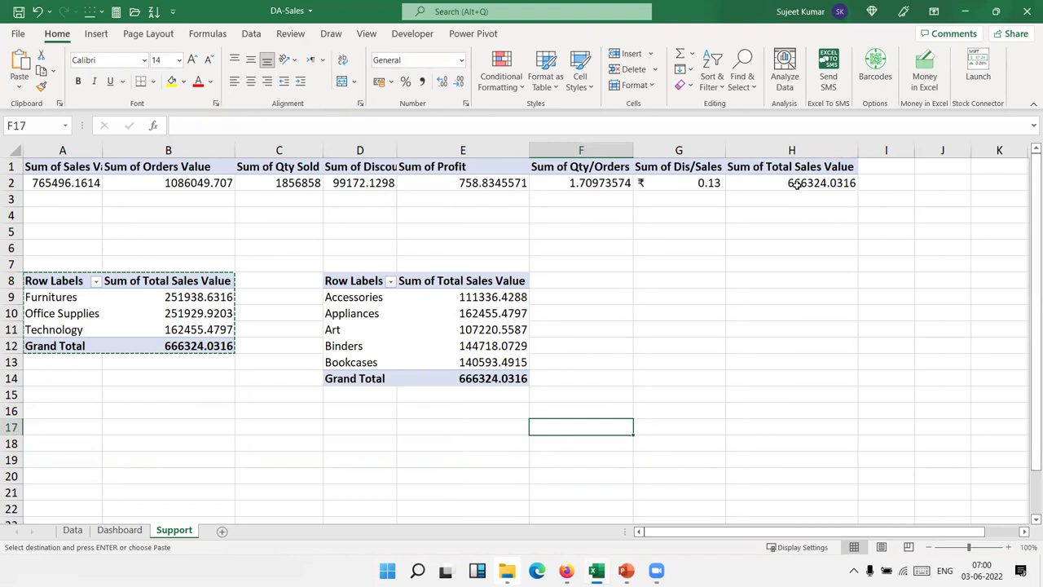
Link the Dashboard's Accessories tile B12 to the Sub Category pivot value in Support!E9.
left_click(119, 530)
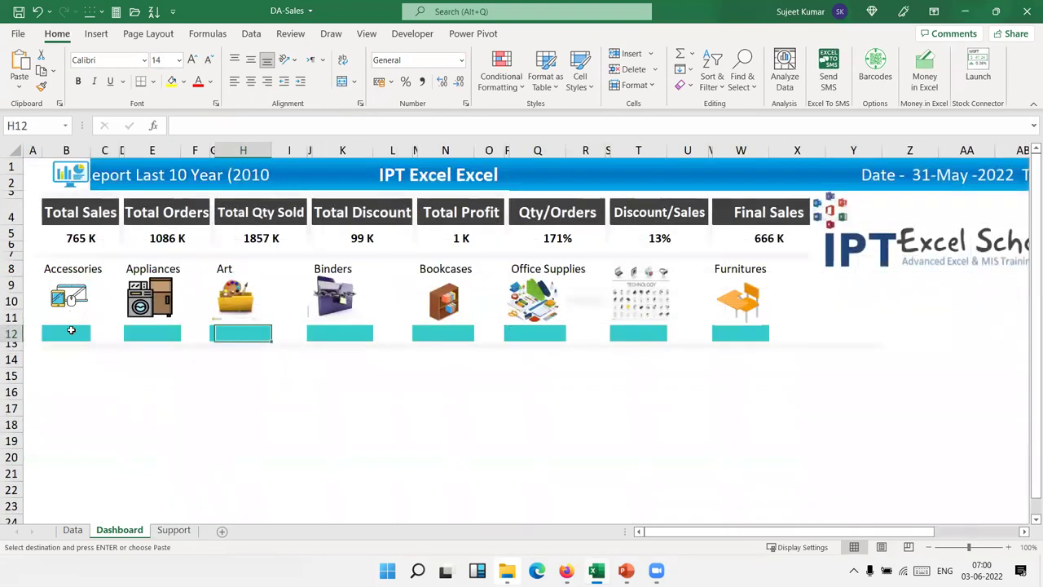
left_click(71, 330)
type("=")
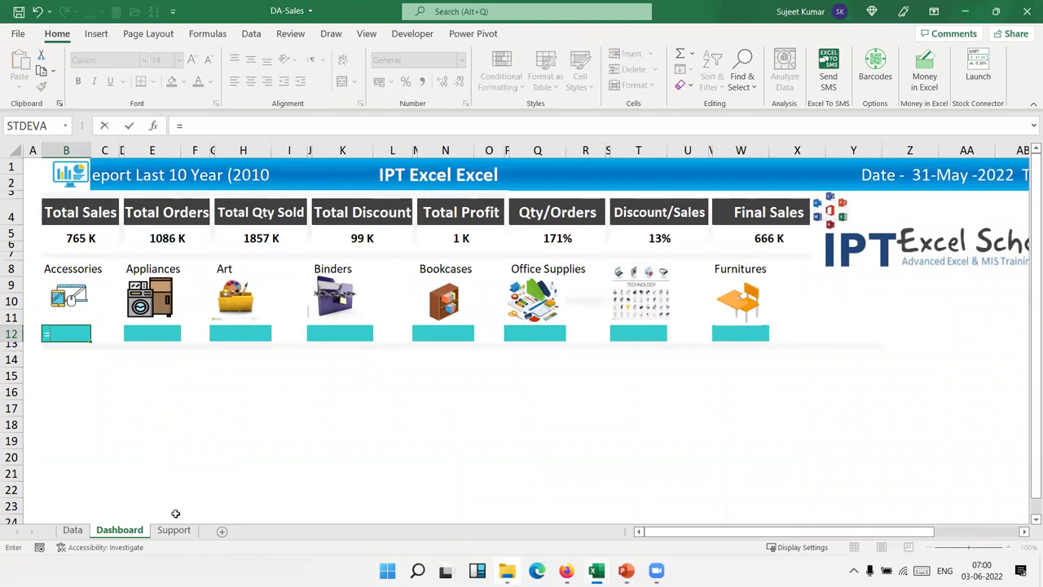
left_click(173, 529)
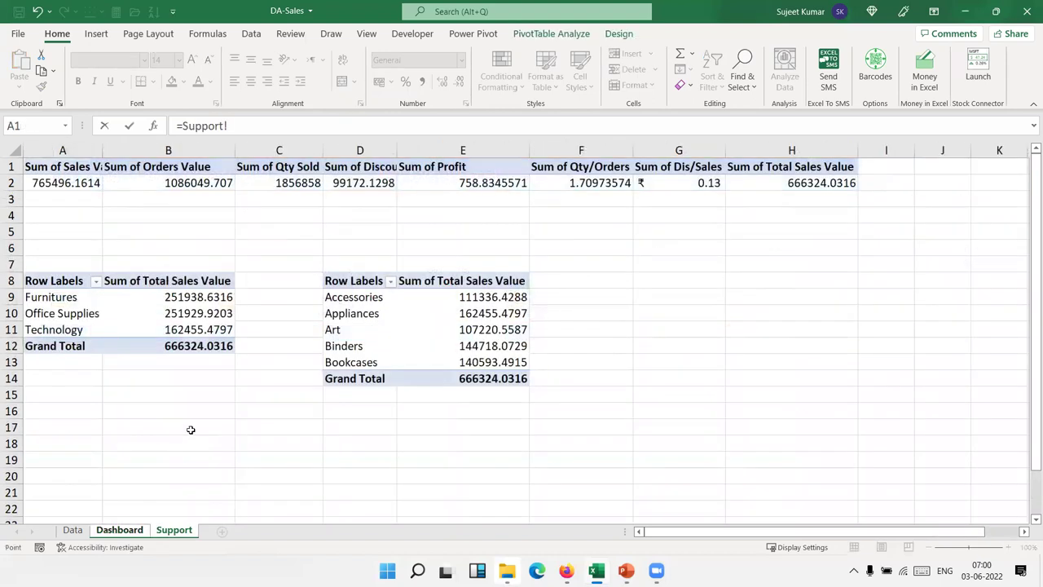
left_click(496, 299)
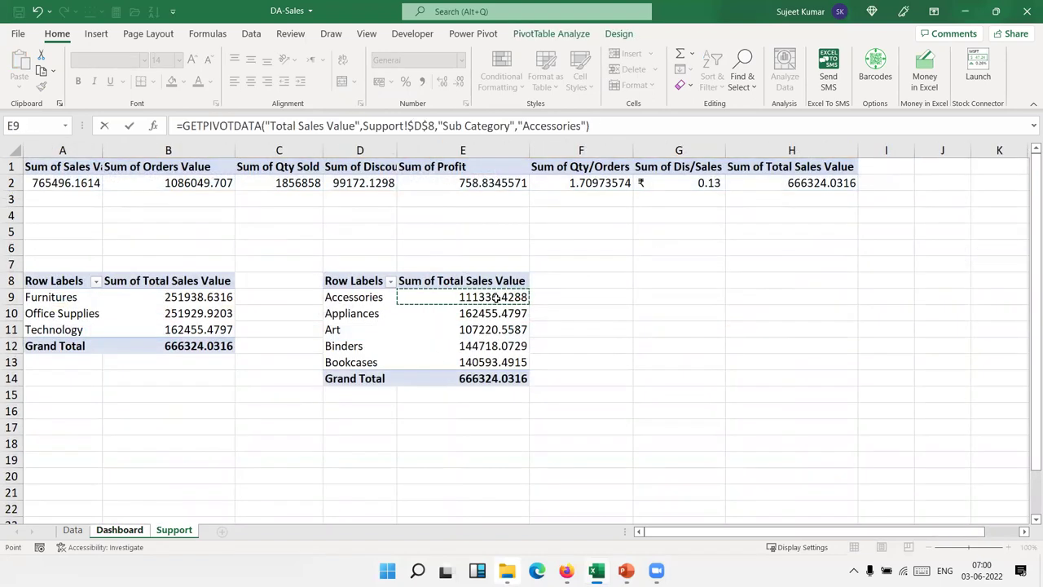
key("Return")
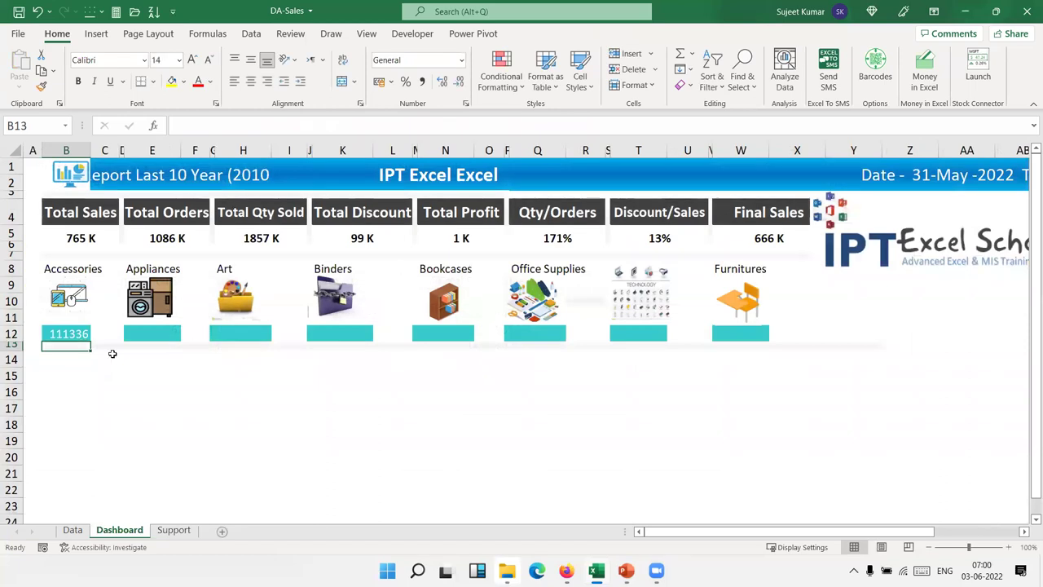
Try painting B5's format onto B12, then undo it.
left_click(57, 334)
left_click(92, 238)
left_click(41, 86)
left_click(69, 334)
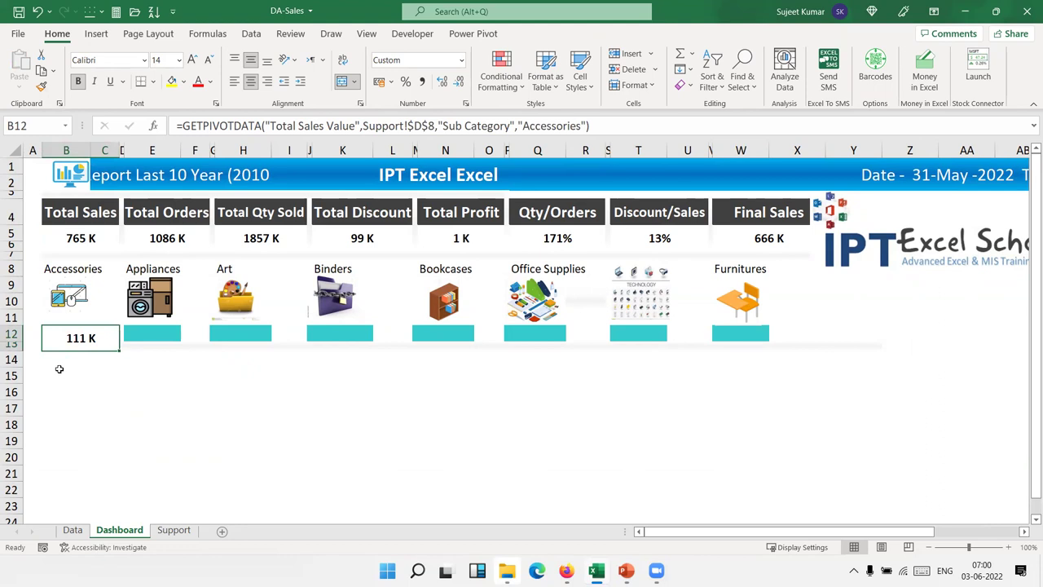
key("ctrl+z")
left_click(92, 411)
left_click(69, 332)
Give B12 the custom format #," K" and centre it so it shows 111 K.
right_click(70, 332)
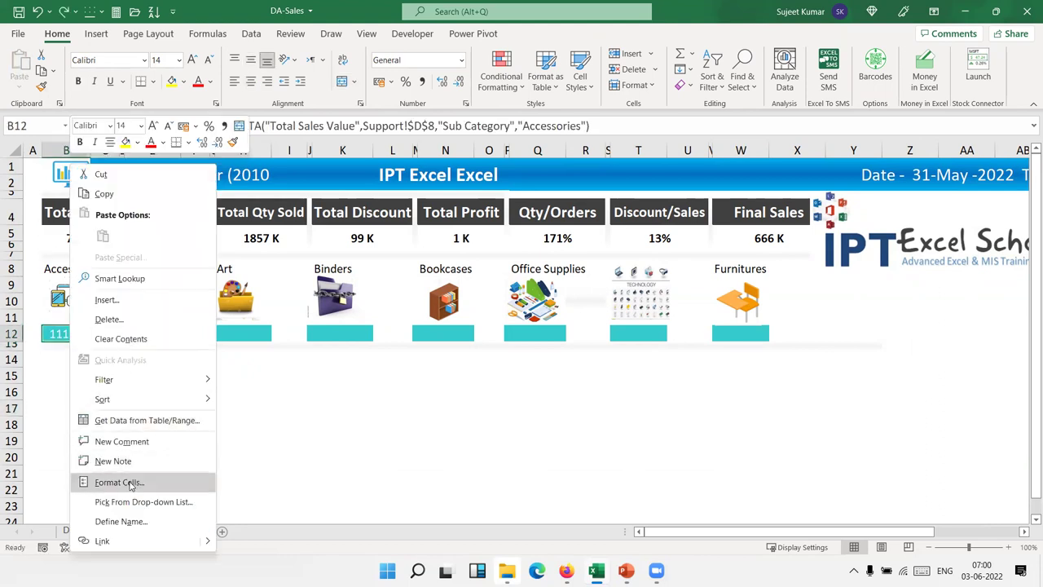
left_click(132, 481)
left_click(49, 374)
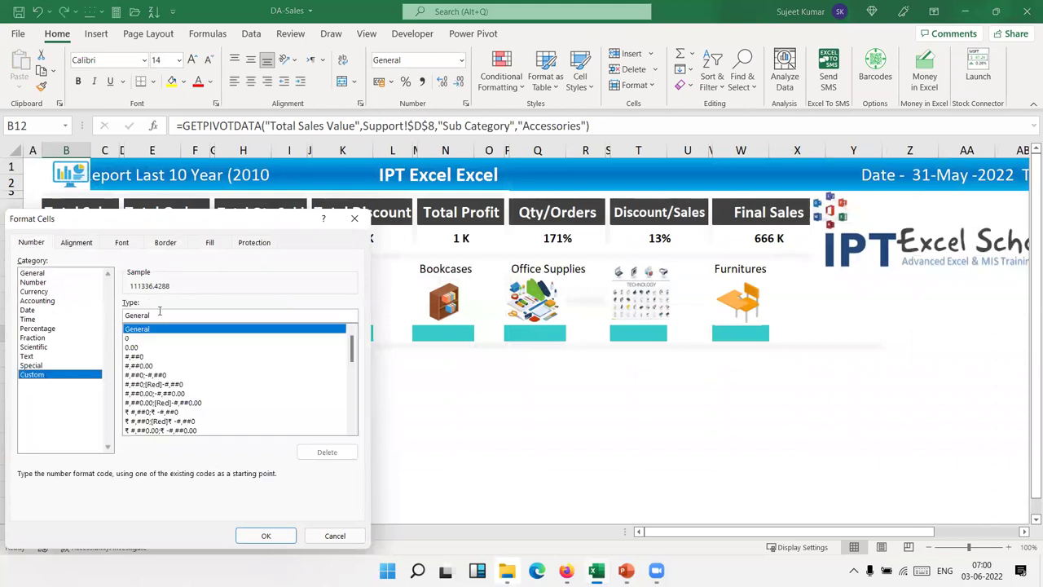
double_click(154, 313)
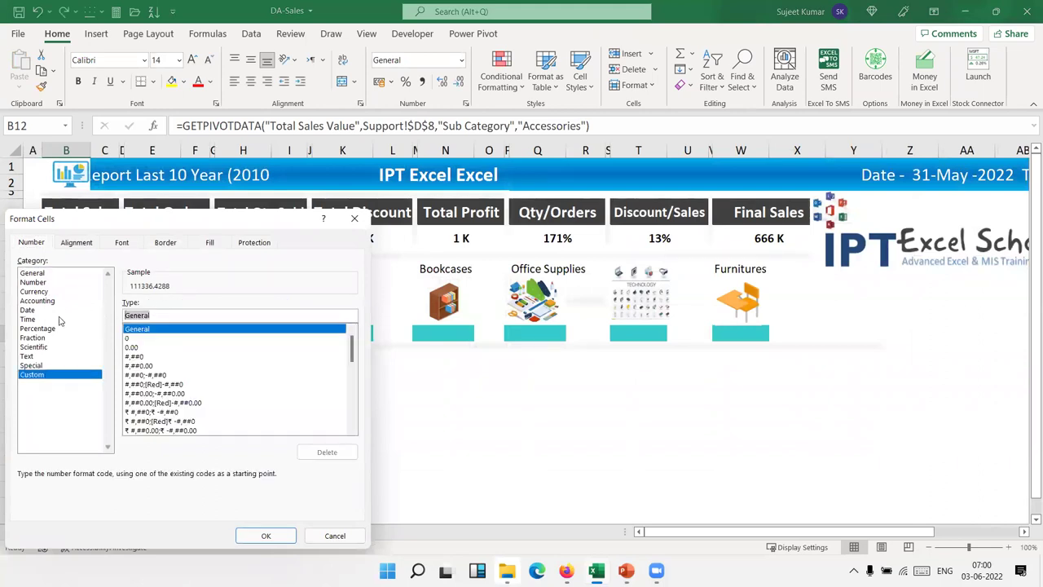
type("#,\"")
type("\"K\"")
left_click(266, 535)
left_click(158, 364)
left_click(78, 334)
left_click(253, 82)
Link the Appliances tile E12 to its Support pivot sales and format it as 162 K.
left_click(153, 334)
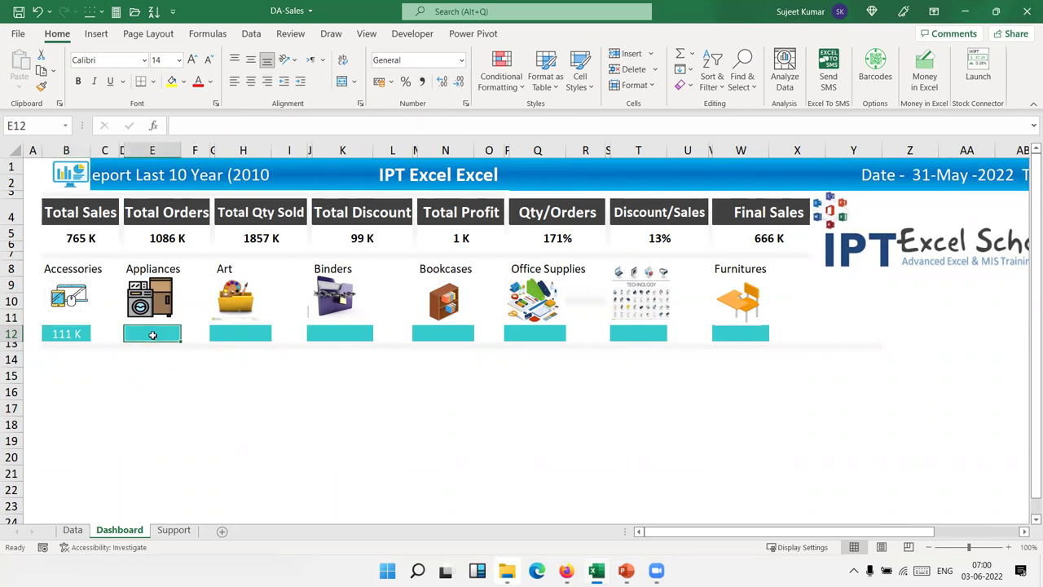
left_click(69, 334)
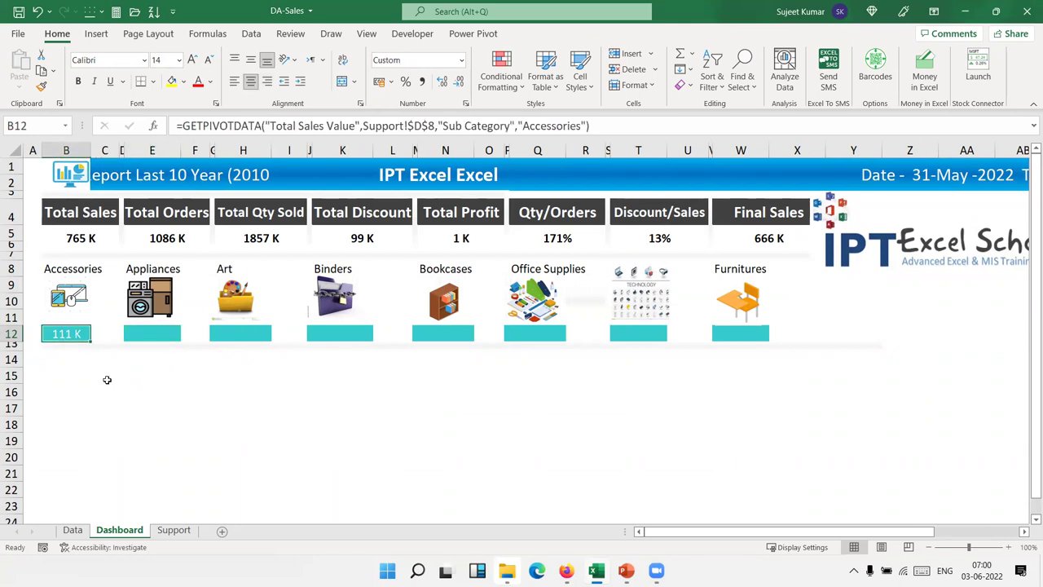
left_click(158, 339)
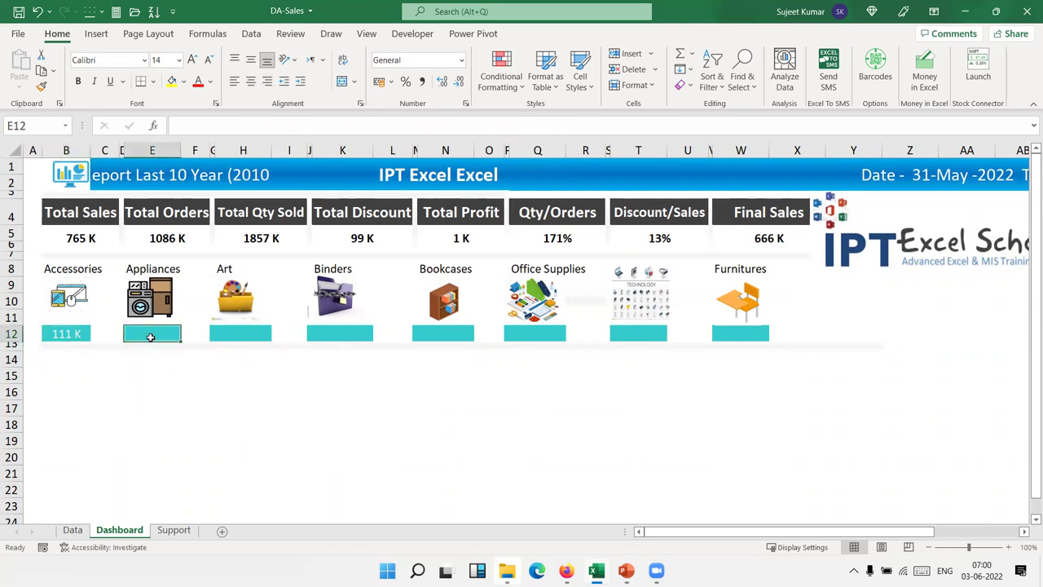
type("=")
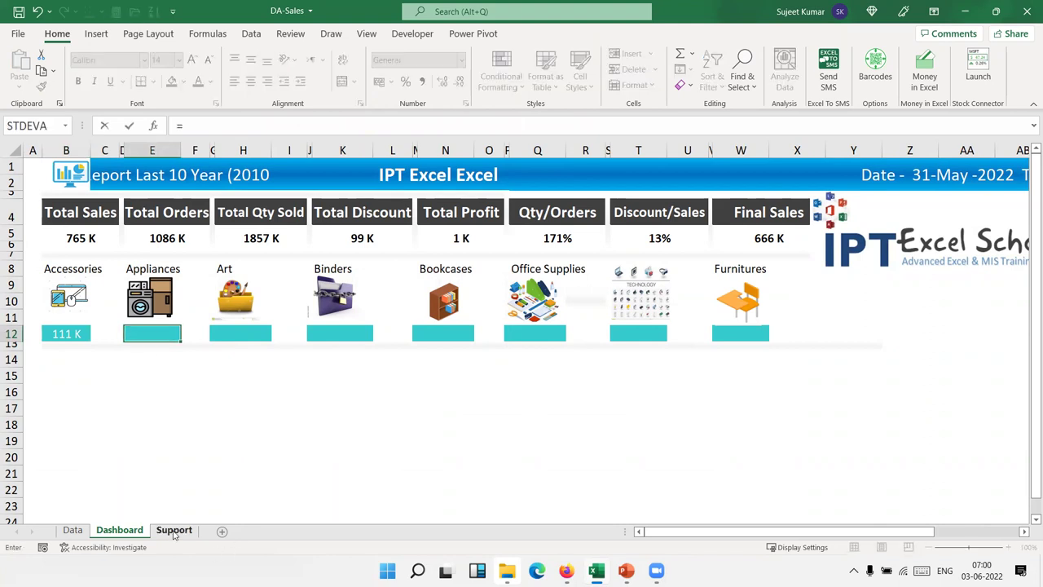
left_click(174, 531)
left_click(466, 314)
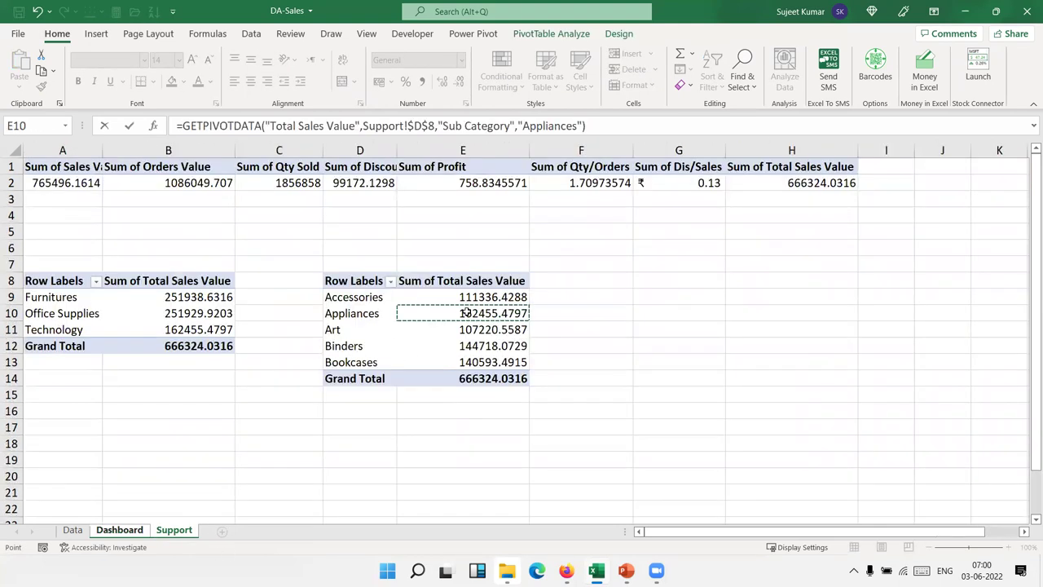
key("Return")
left_click(72, 333)
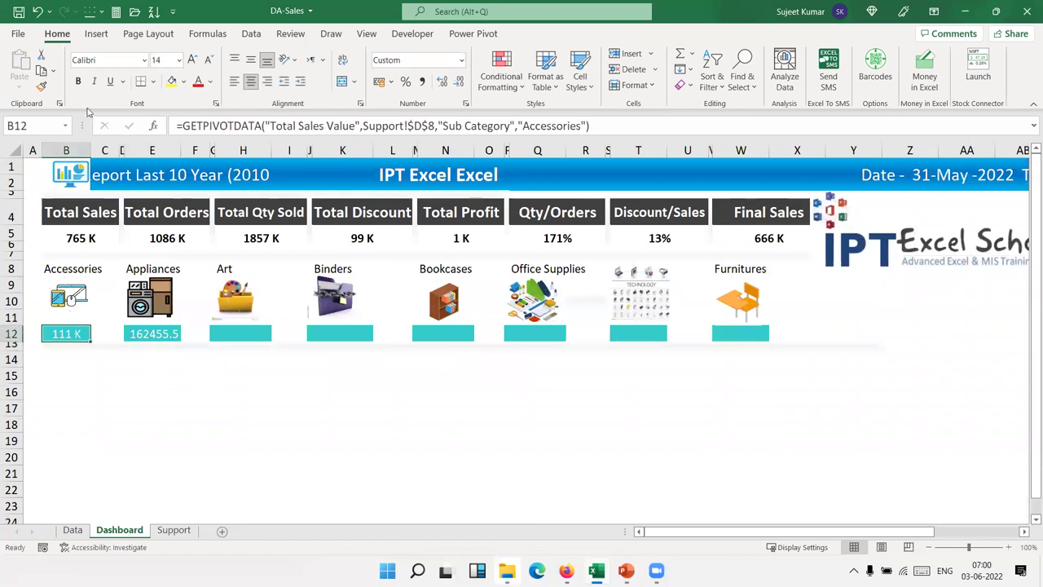
left_click(40, 87)
left_click(143, 336)
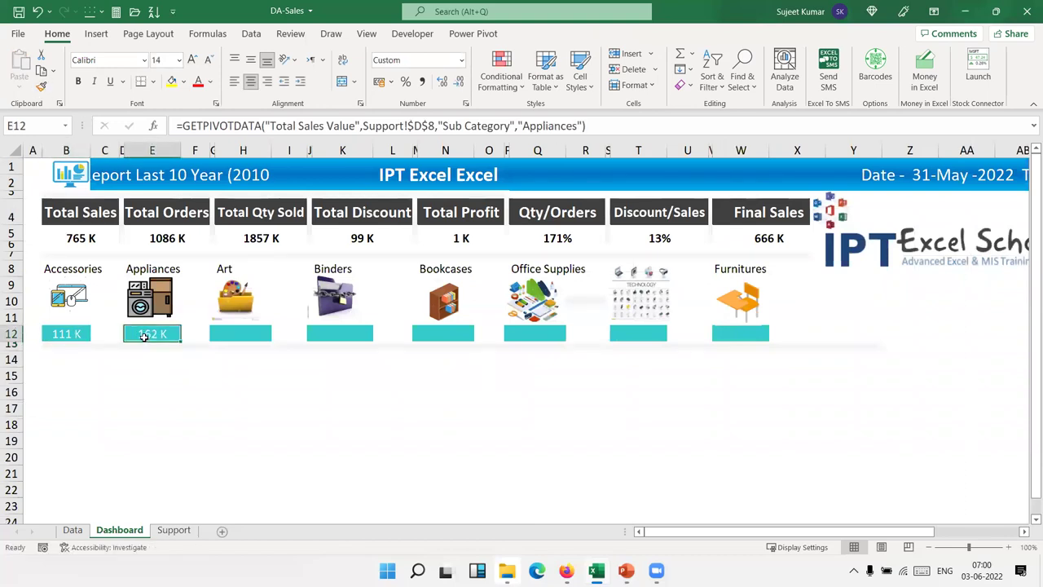
Link the Art tile H12 to its Support pivot sales and format it as 107 K.
left_click(250, 335)
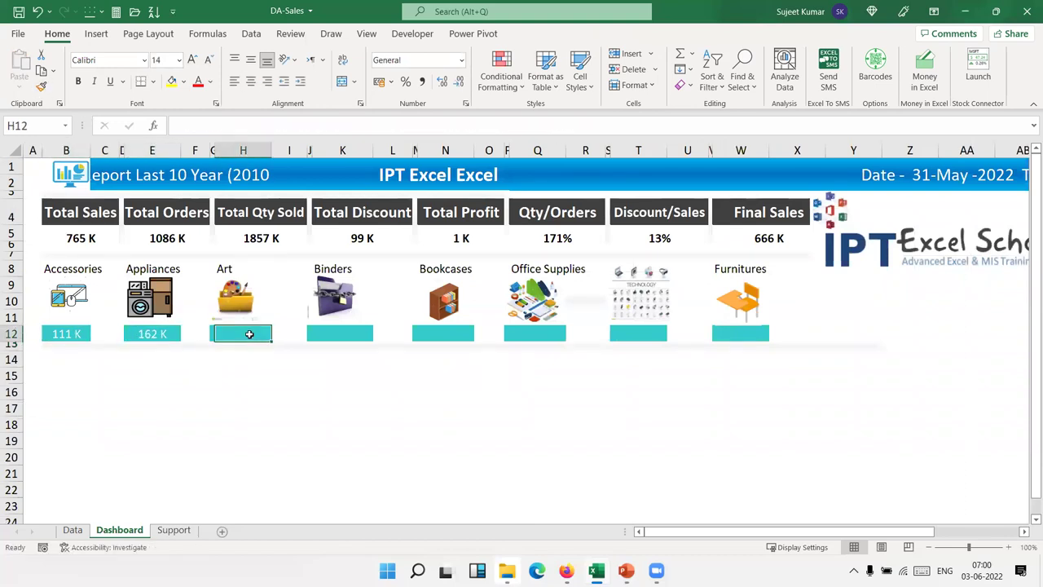
type("=")
left_click(175, 531)
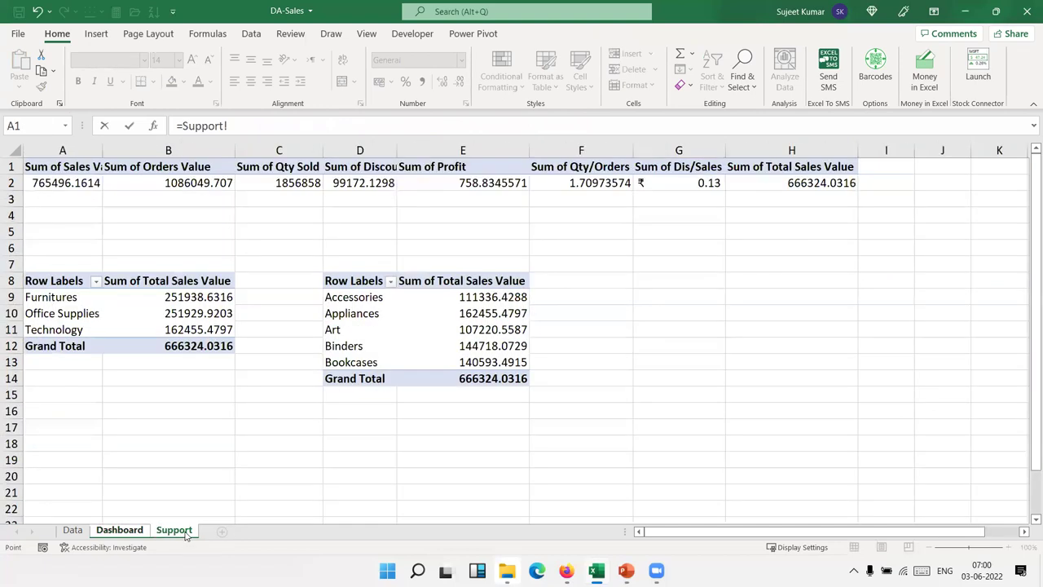
left_click(471, 329)
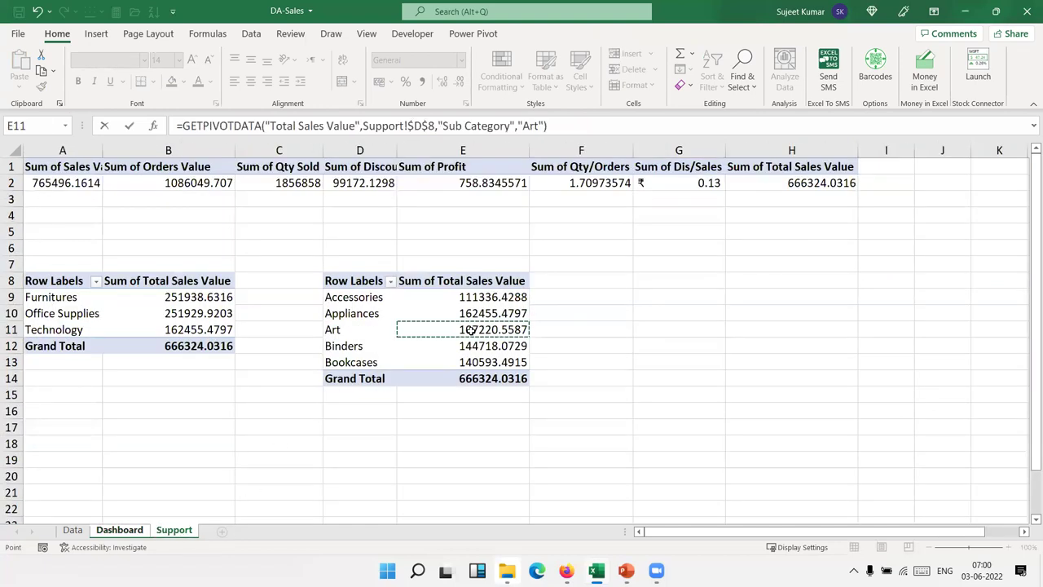
key("Return")
left_click(175, 334)
left_click(41, 87)
left_click(222, 336)
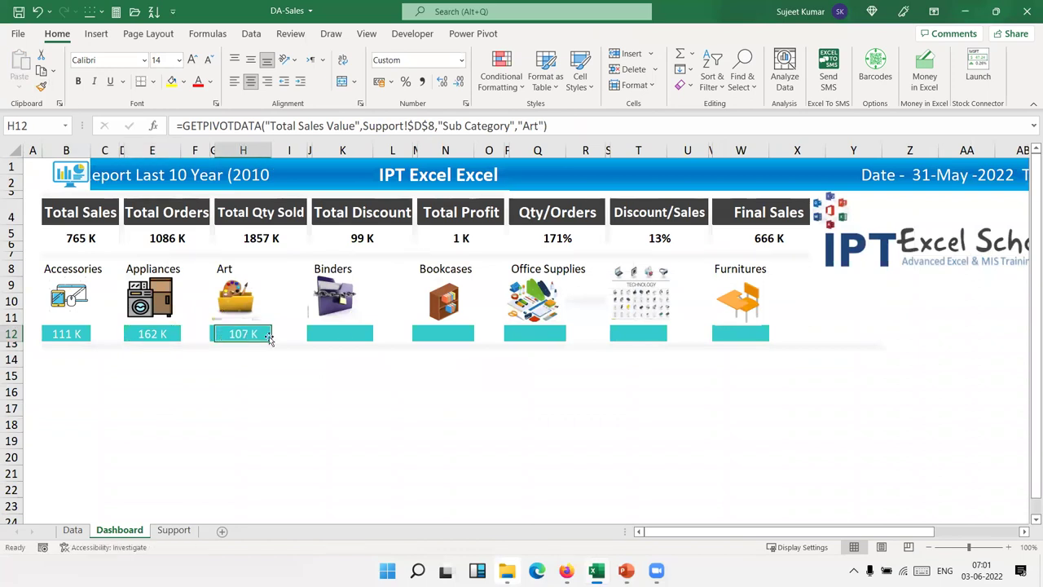
Link the Binders tile K12 to its Support pivot sales and format it as 145 K.
left_click(348, 333)
type("=")
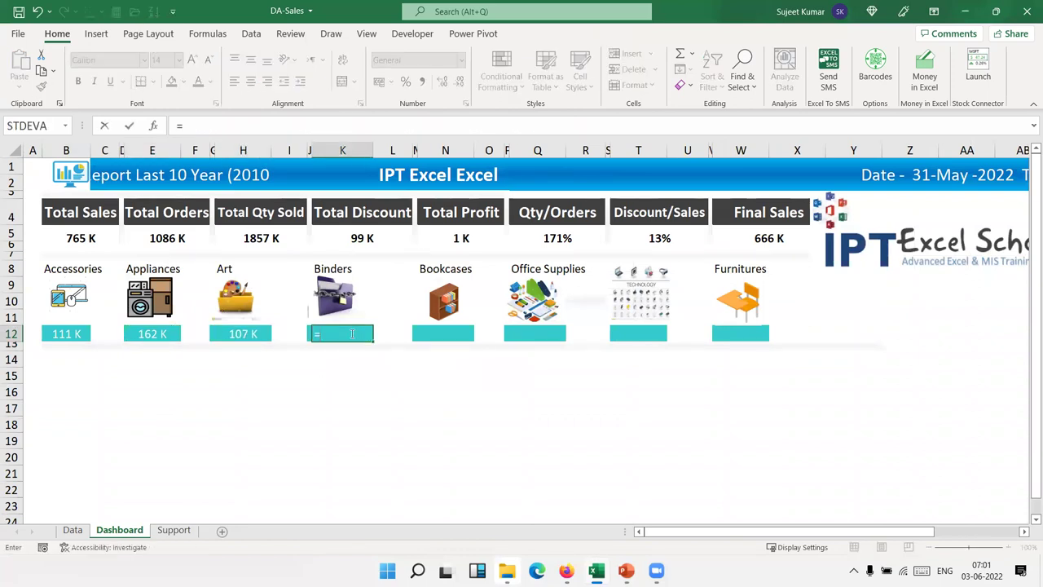
left_click(176, 531)
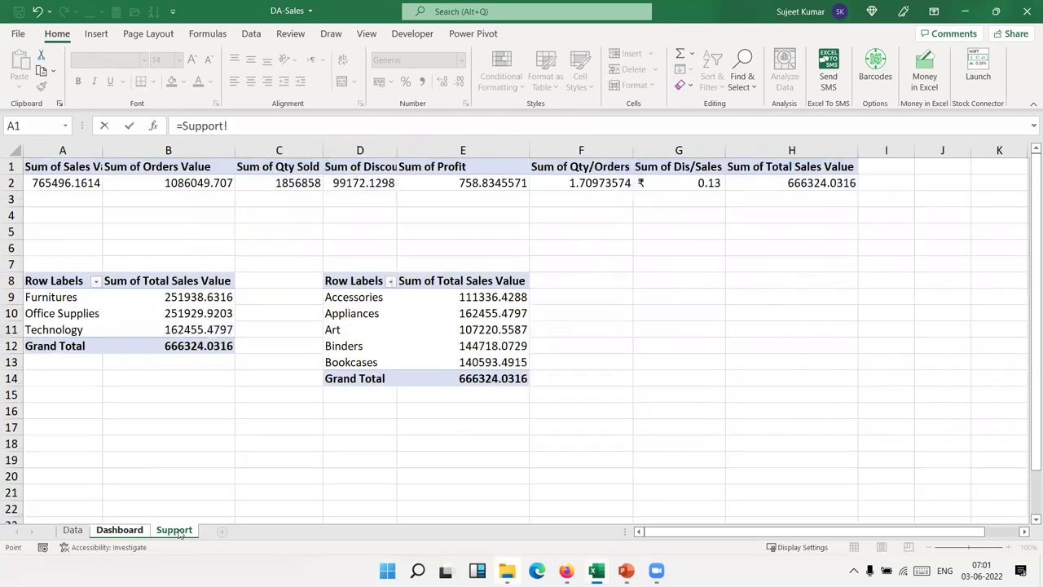
left_click(475, 342)
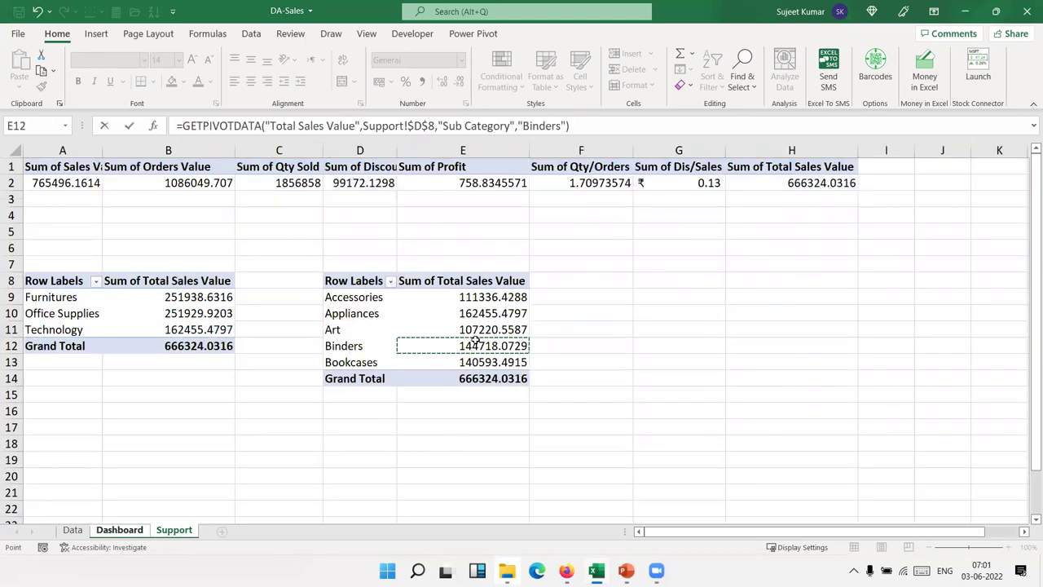
key("Return")
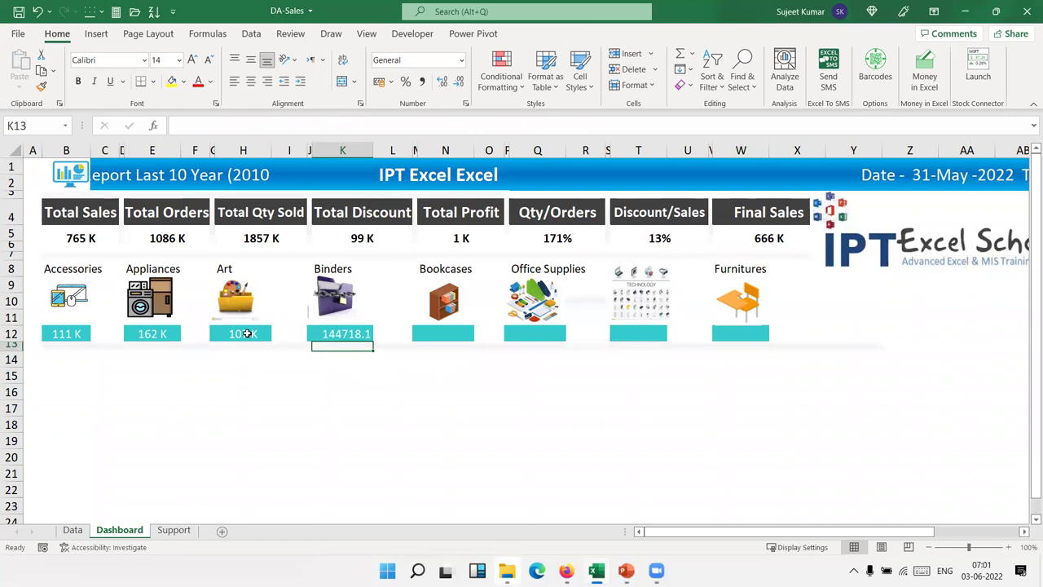
left_click(248, 333)
left_click(41, 86)
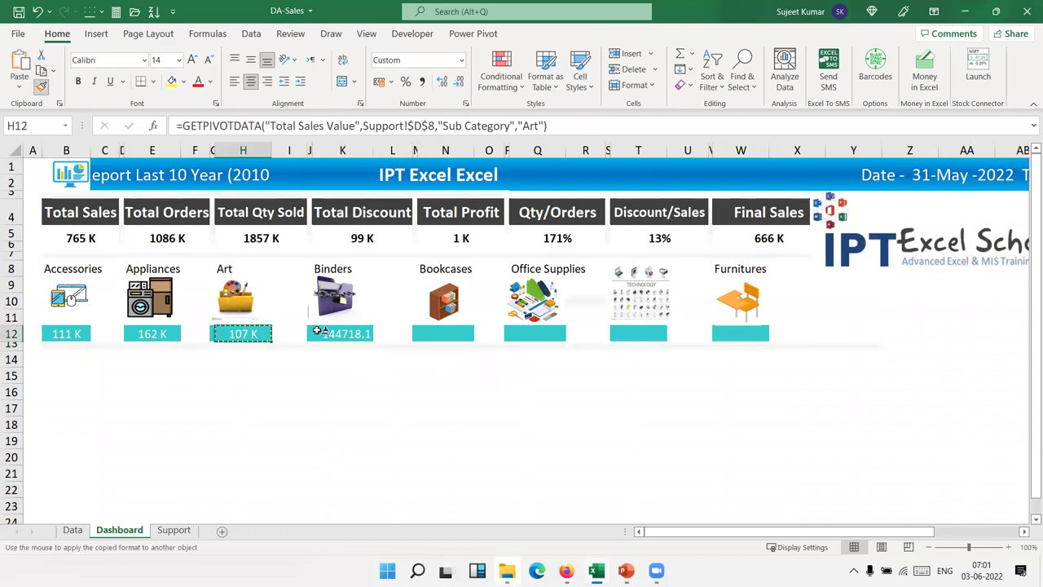
left_click(322, 333)
Link the Bookcases tile N12 to its Support pivot sales and format it as 141 K.
left_click(432, 333)
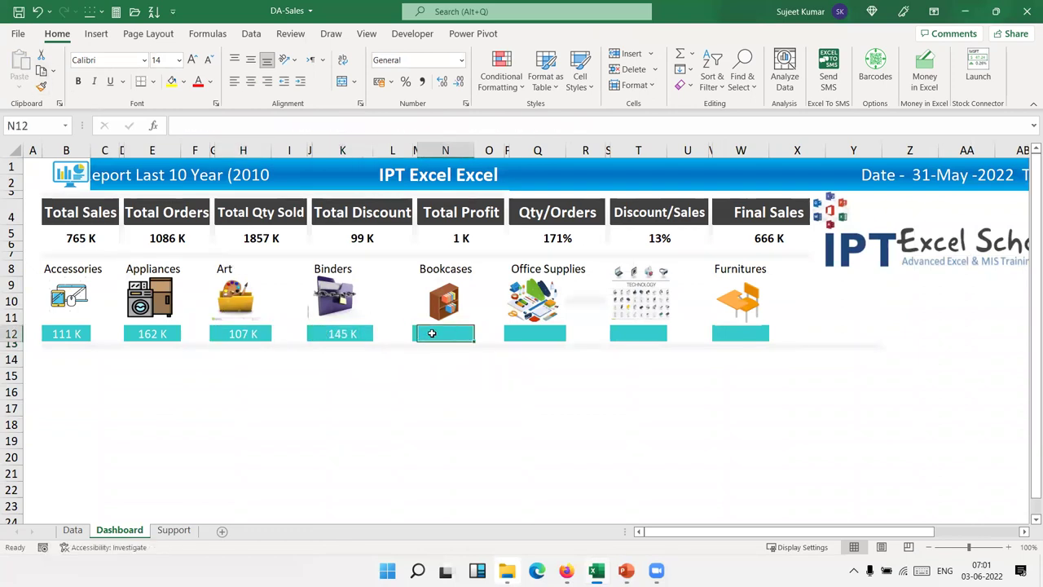
type("=Support!")
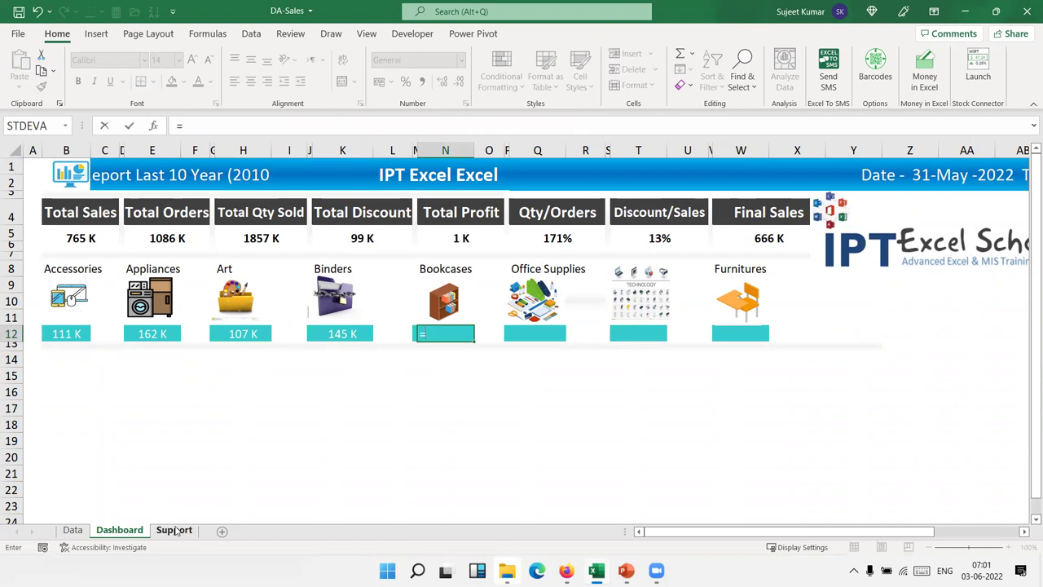
left_click(174, 530)
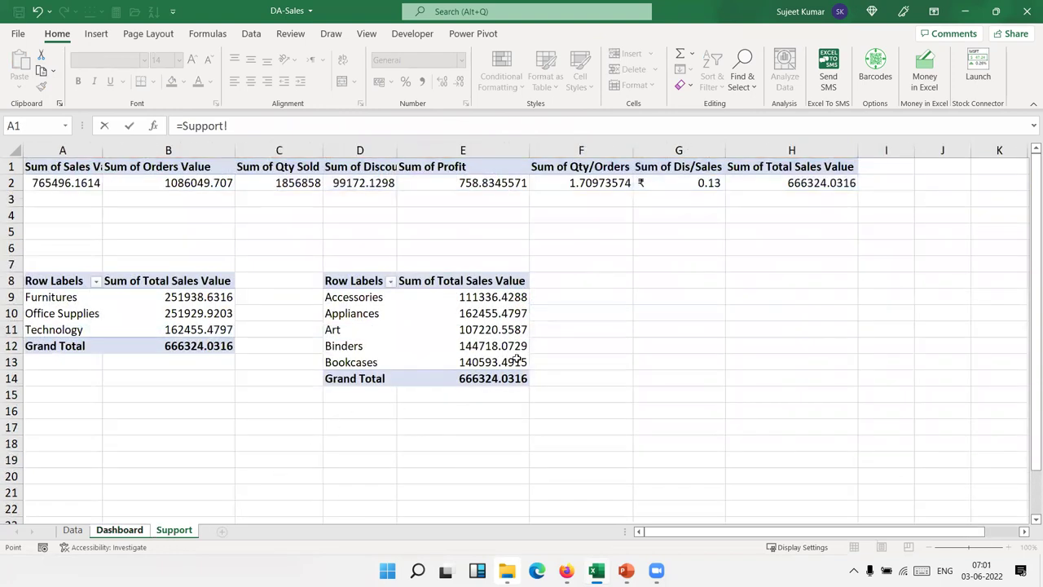
left_click(513, 362)
key("Return")
left_click(342, 333)
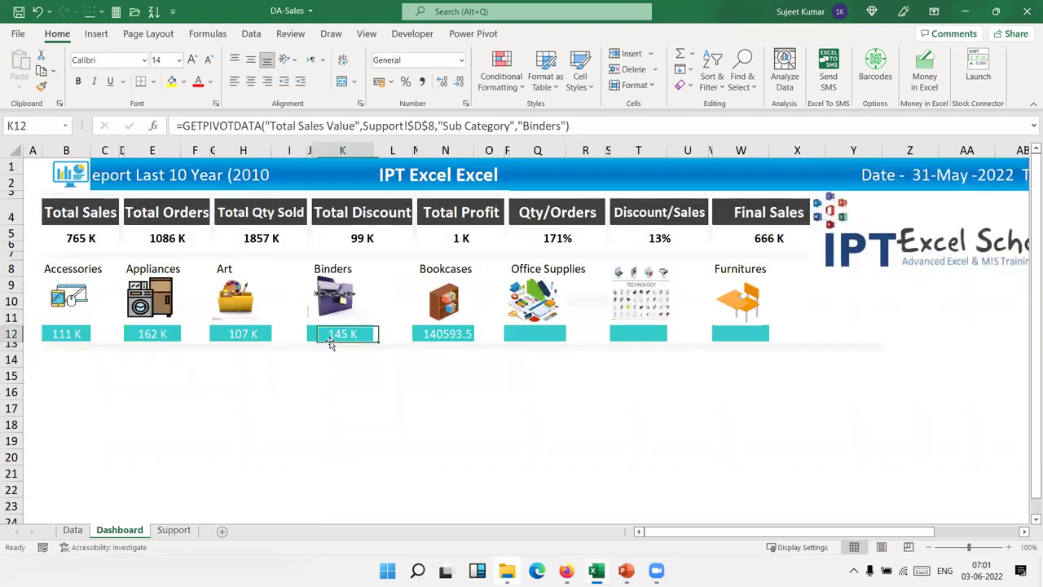
left_click(41, 86)
left_click(440, 334)
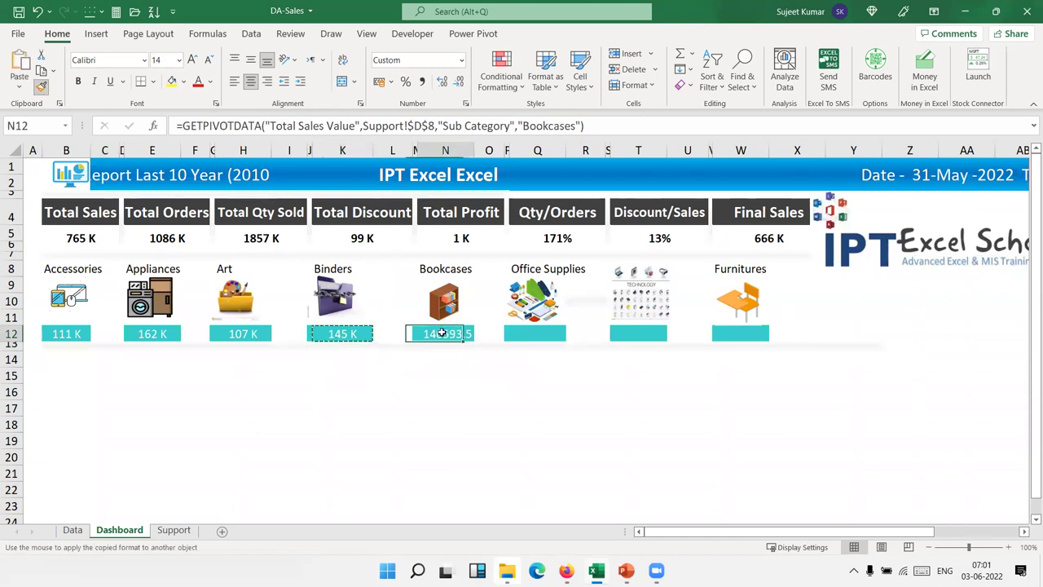
left_click(519, 333)
type("=")
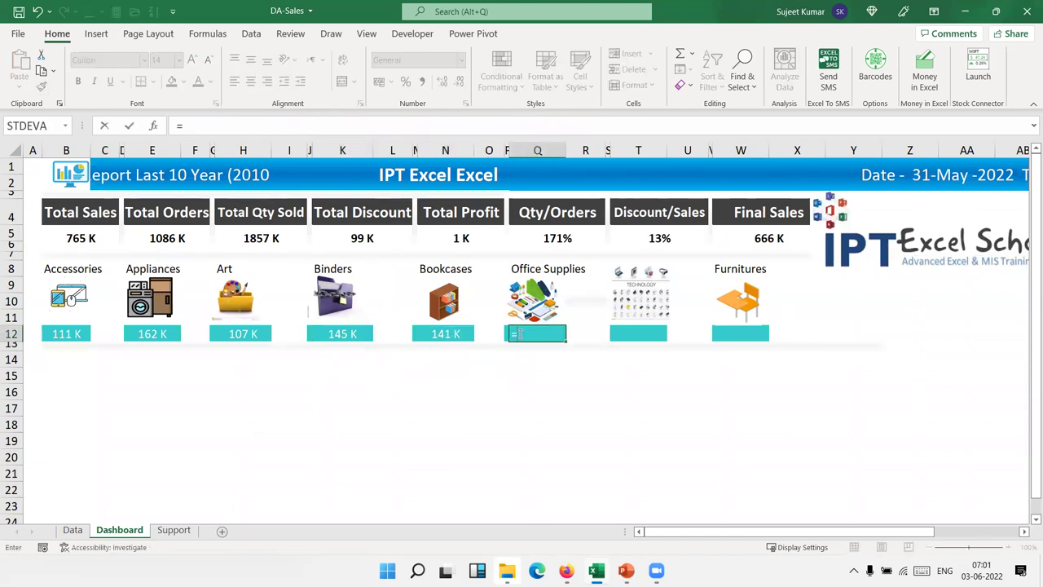
Link Office Supplies (Q12) and Technology (T12) tiles to their Support category pivot totals.
left_click(181, 532)
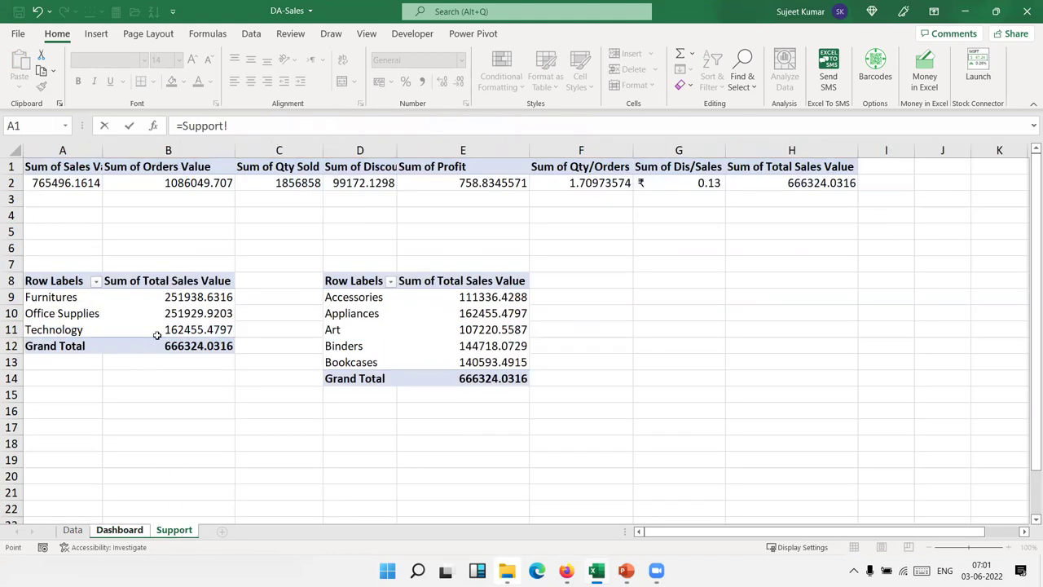
left_click(171, 312)
key("Return")
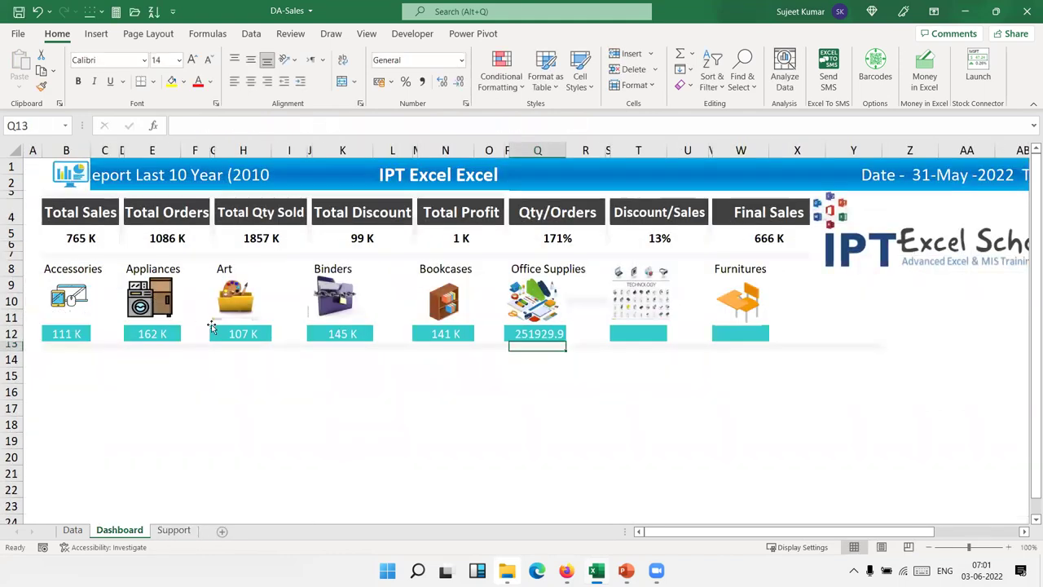
left_click(612, 331)
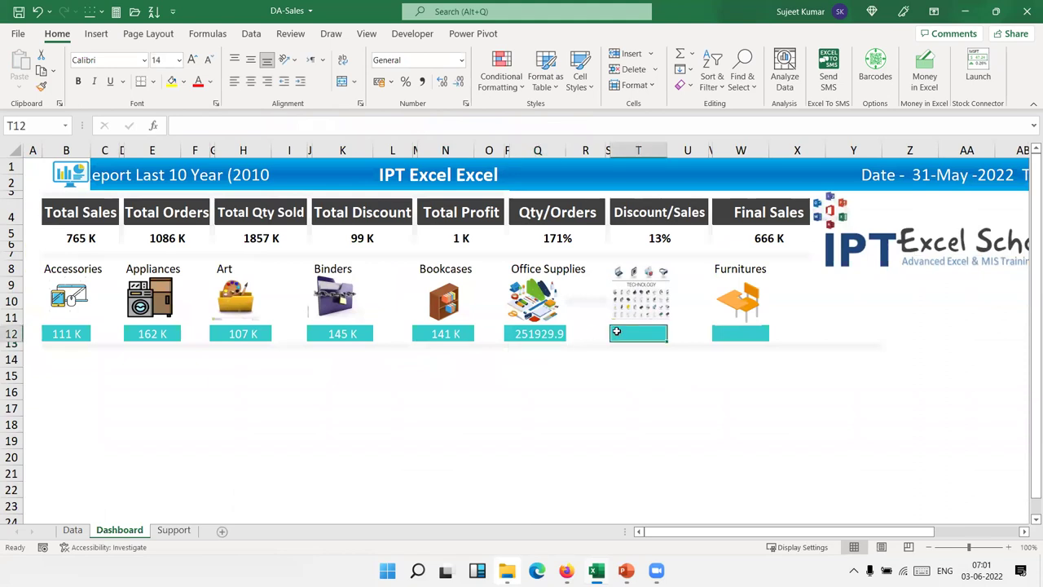
type("=")
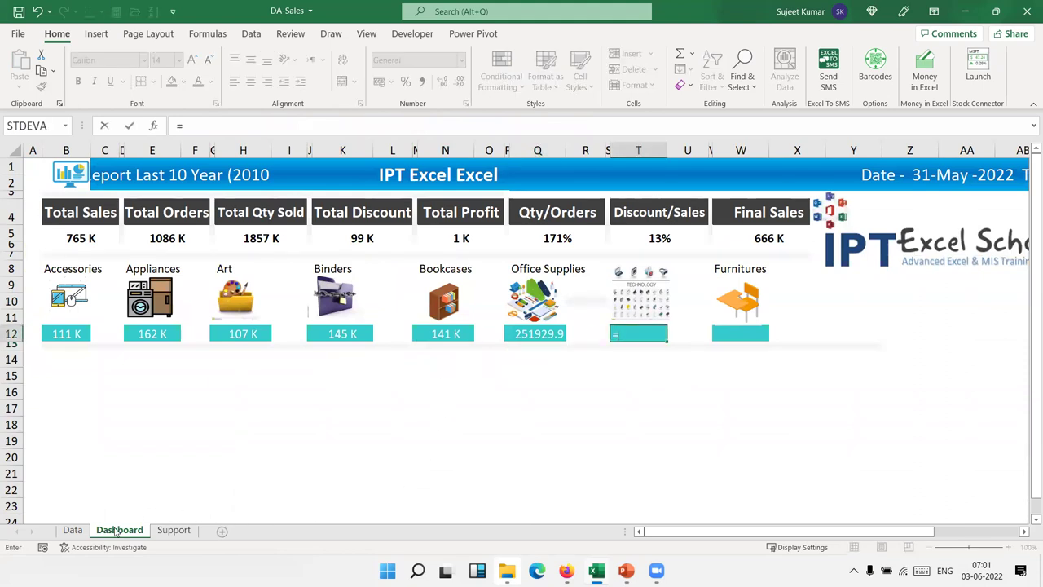
left_click(174, 530)
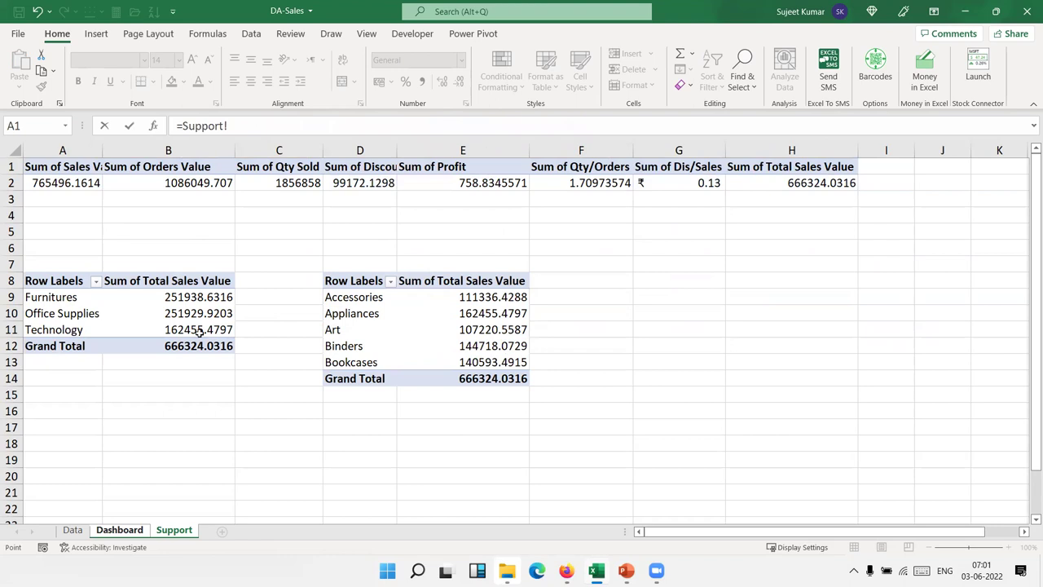
left_click(199, 332)
key("Return")
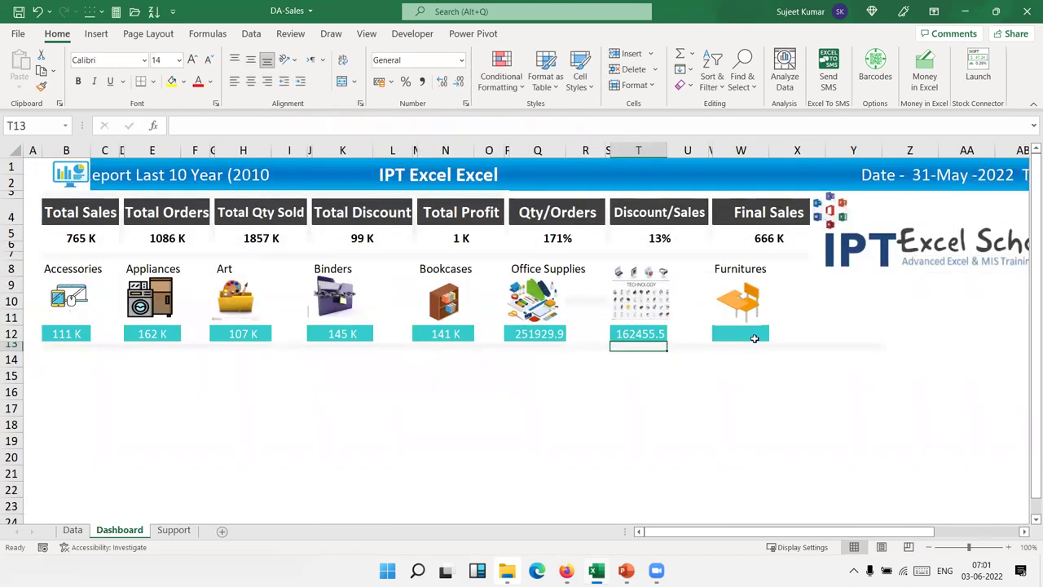
Link the Furnitures tile W12 to the category pivot's Furnitures total via GETPIVOTDATA.
left_click(753, 336)
type("=")
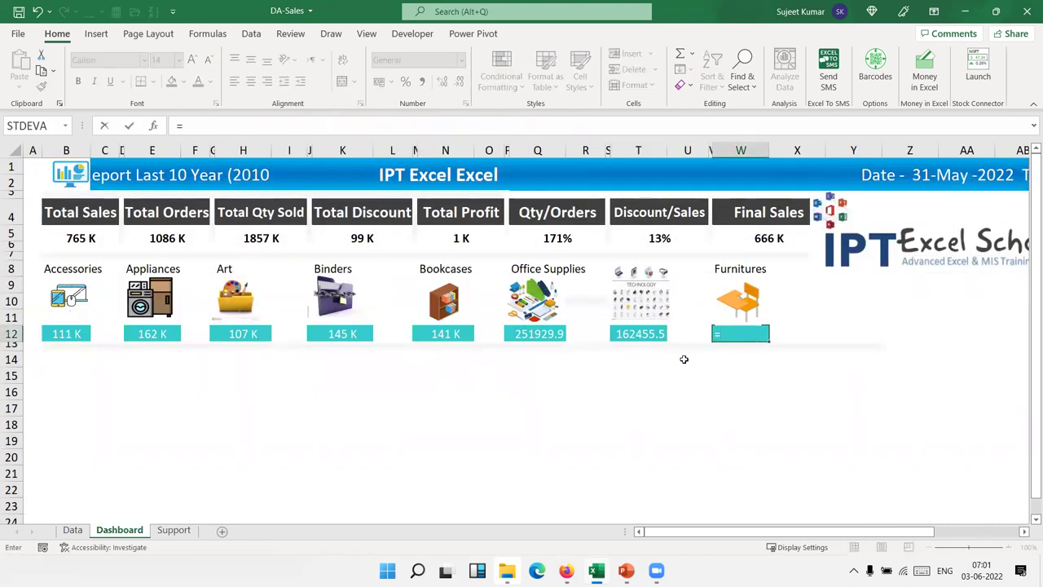
left_click(169, 533)
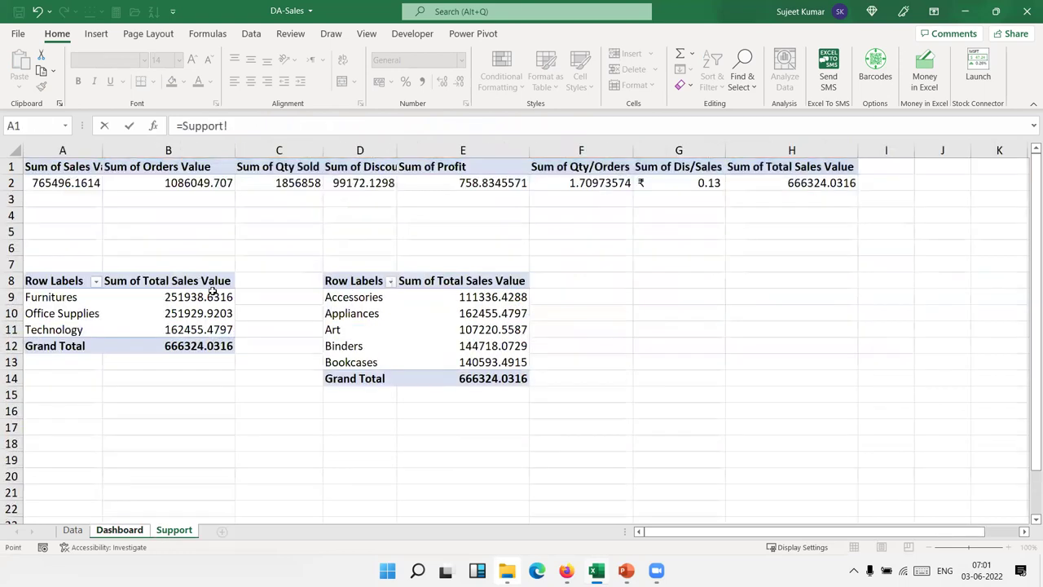
left_click(211, 292)
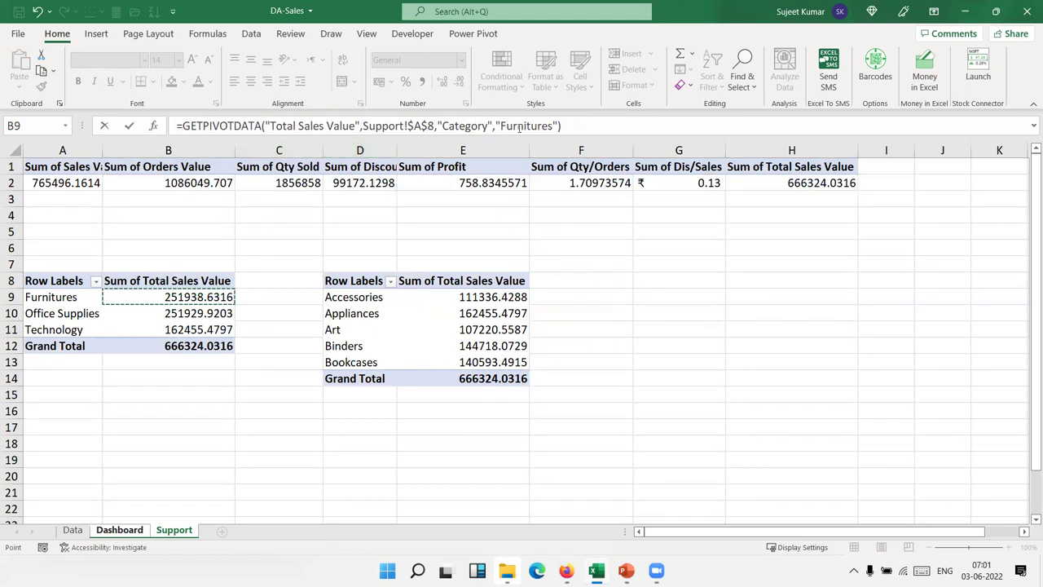
key("Return")
left_click(737, 334)
left_click(172, 530)
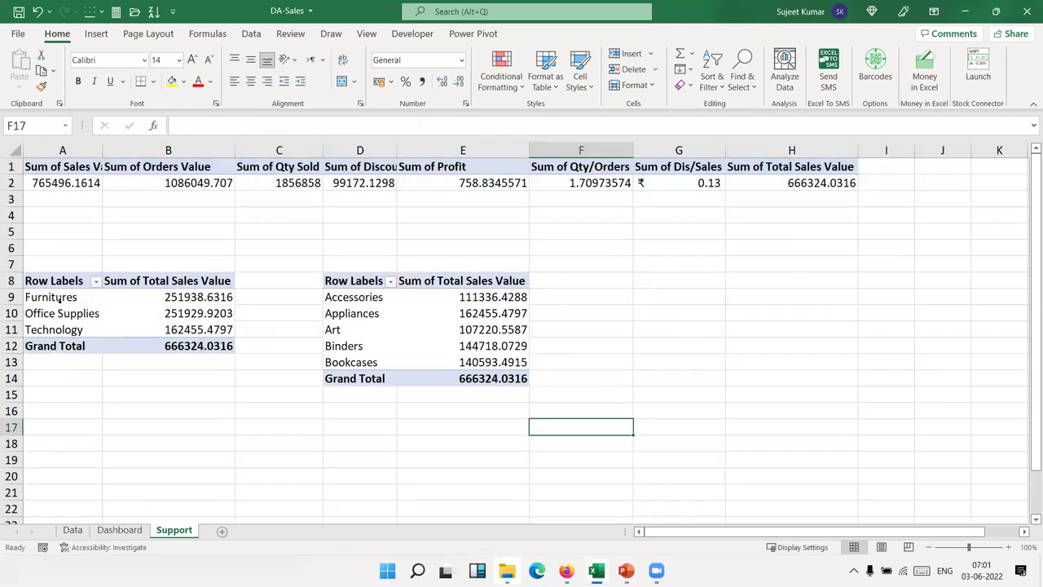
left_click(122, 530)
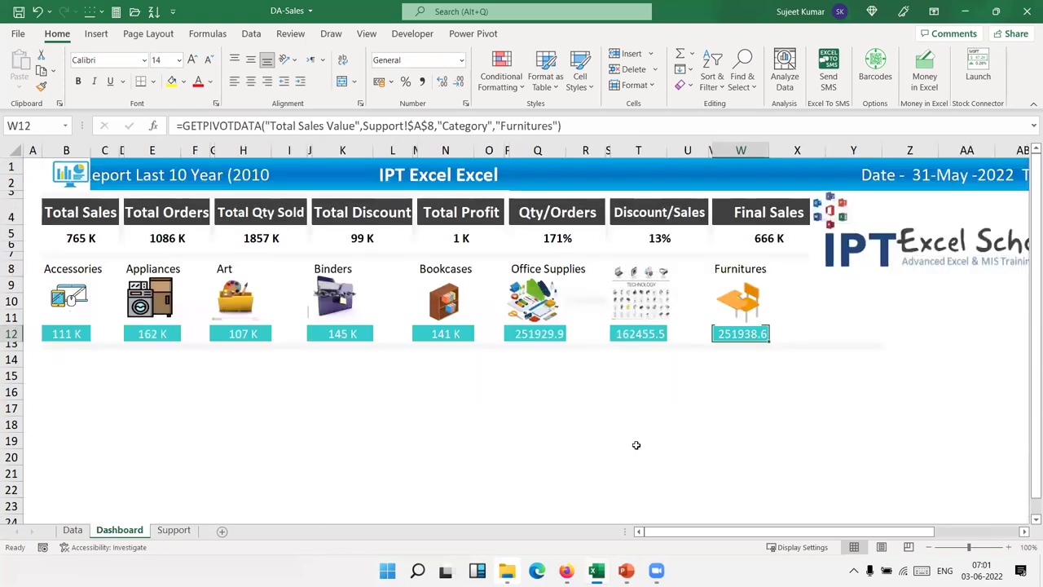
Copy Bookcases' thousands format onto Office Supplies, Technology and Furnitures tiles: 252 K, 162 K, 252 K.
left_click(456, 334)
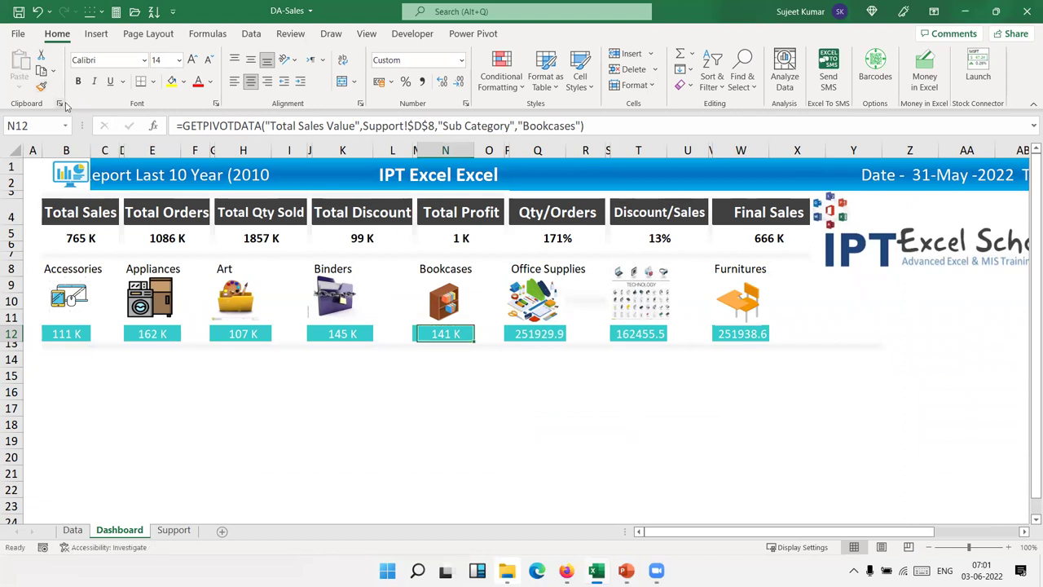
left_click(42, 88)
left_click(43, 89)
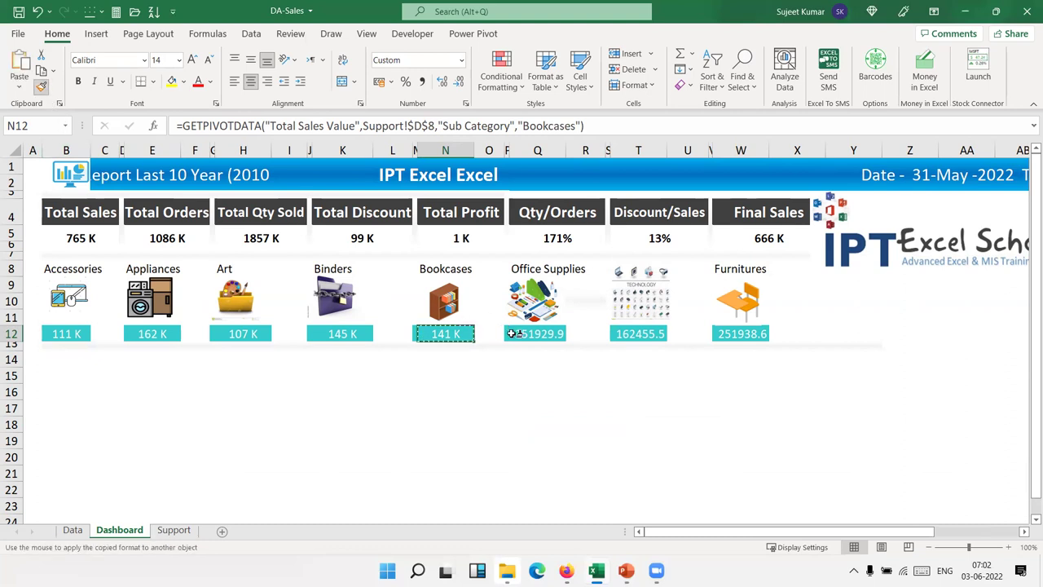
left_click(537, 333)
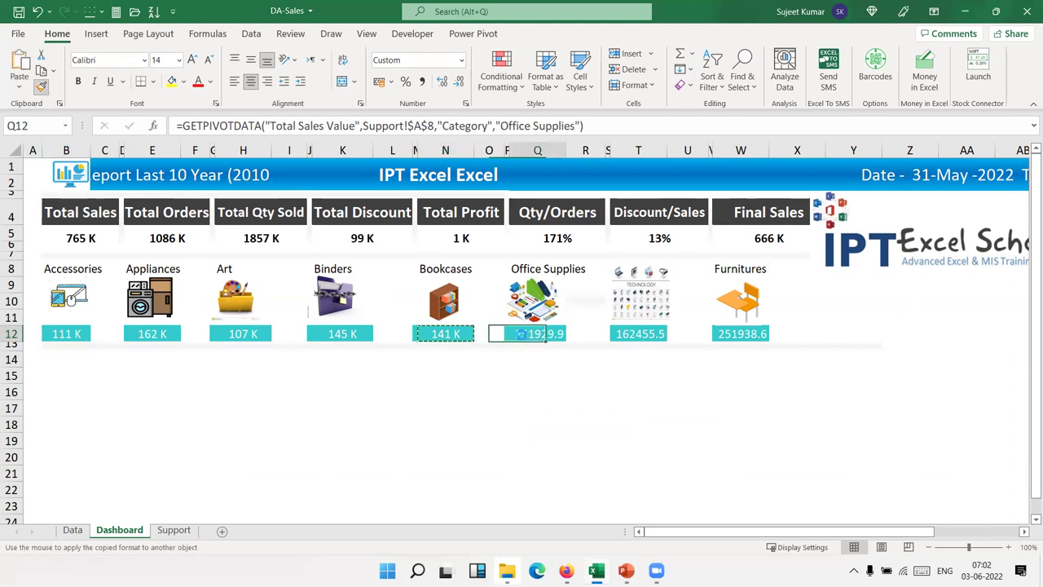
left_click(42, 86)
left_click(641, 337)
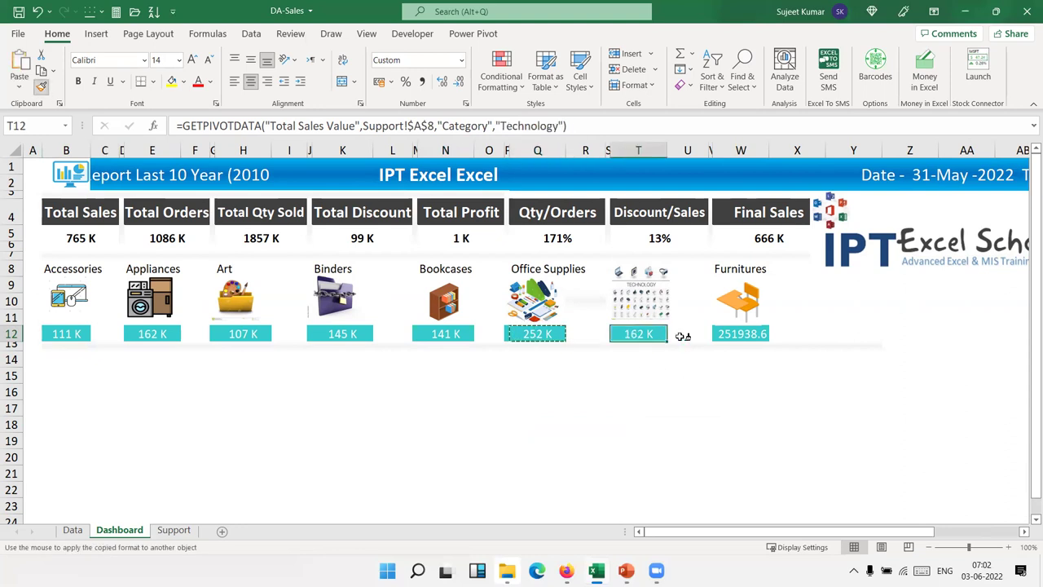
left_click(740, 334)
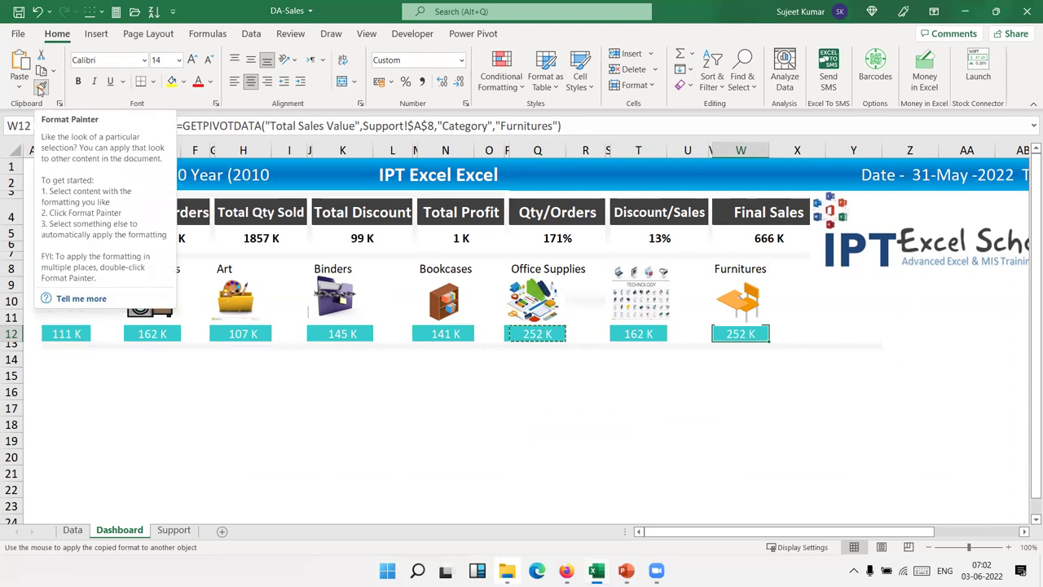
left_click(42, 86)
left_click(108, 422)
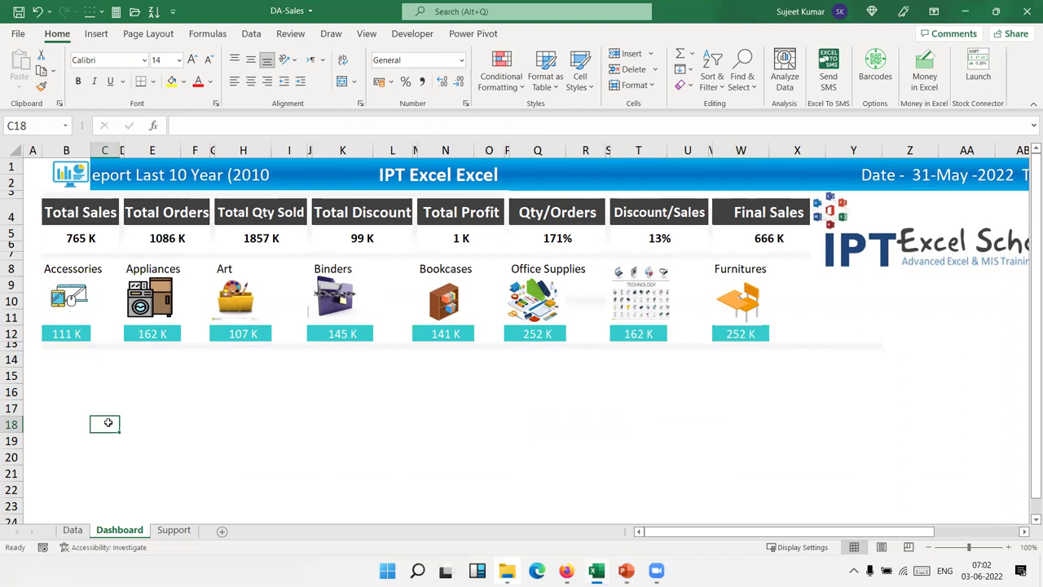
left_click(175, 530)
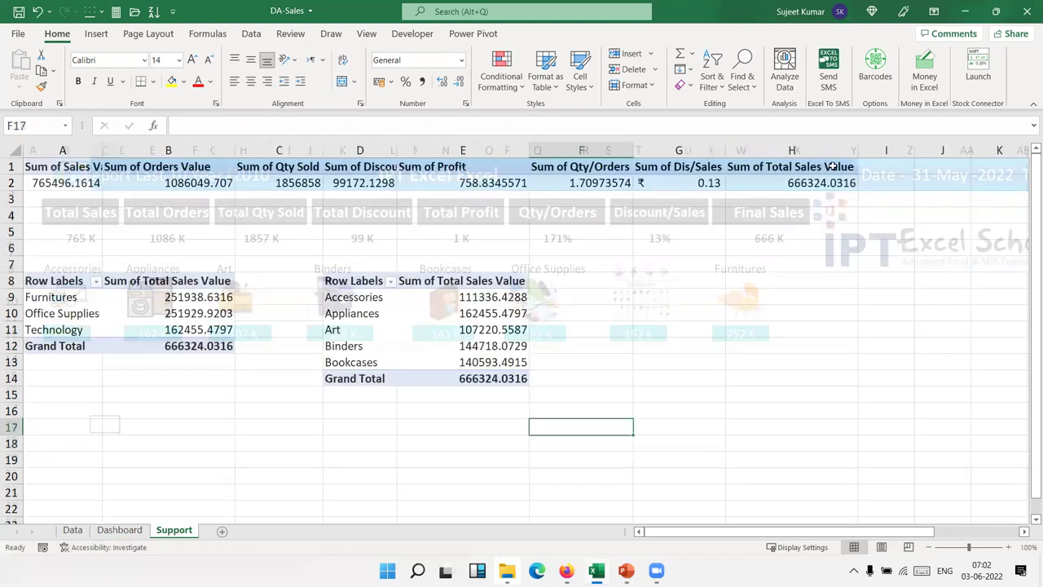
Copy the sub-category pivot D8:E14 and paste it at A19 on the Support sheet.
left_click(828, 181)
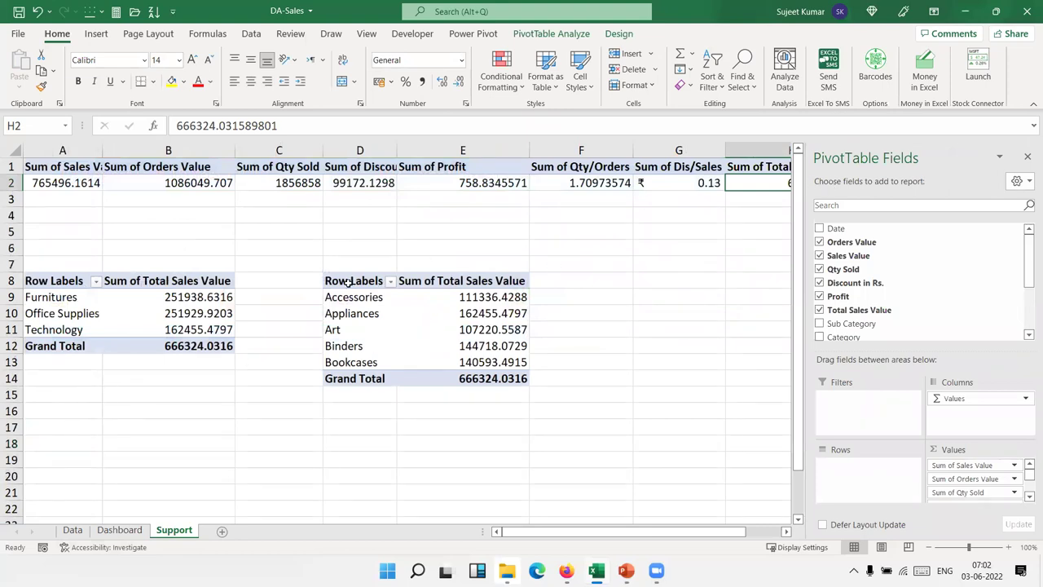
left_click_drag(348, 282, 481, 378)
key("ctrl+c")
left_click(42, 460)
key("ctrl+v")
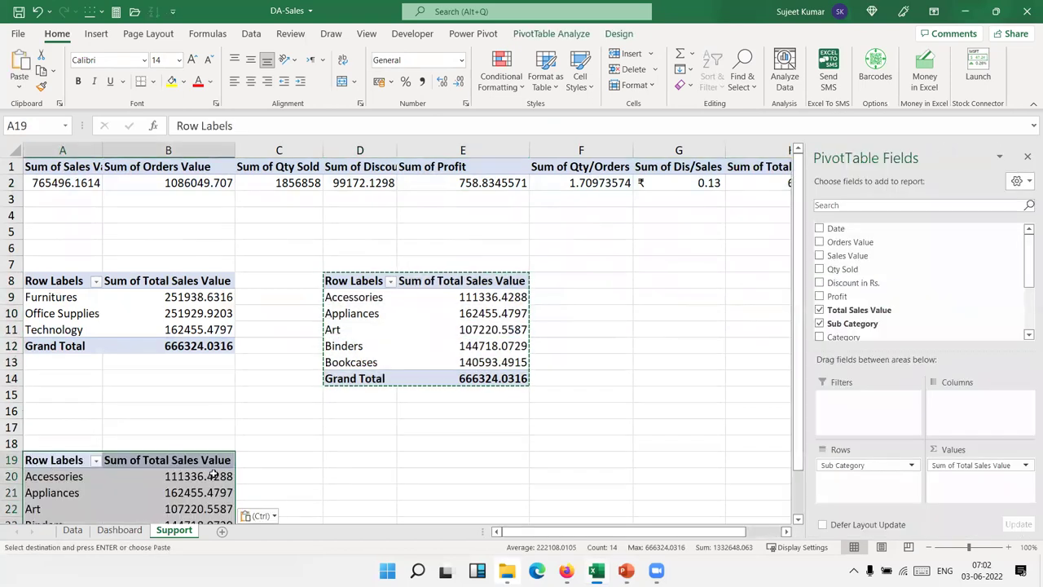
Replace Sub Category with Zone in the copied pivot's rows, totalling 666324.0316.
left_click_drag(865, 465, 953, 279)
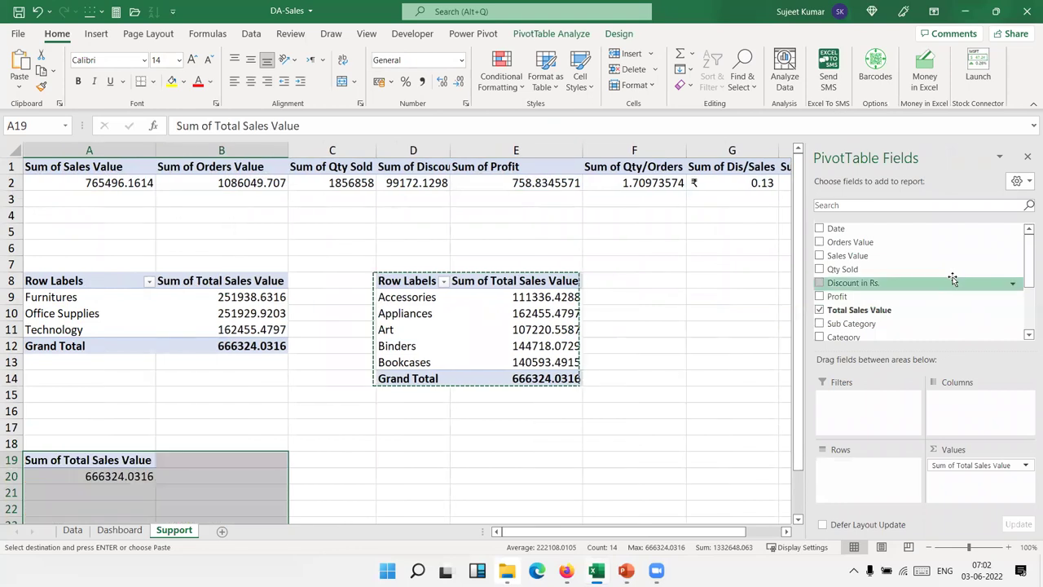
scroll(952, 279, "down", 3)
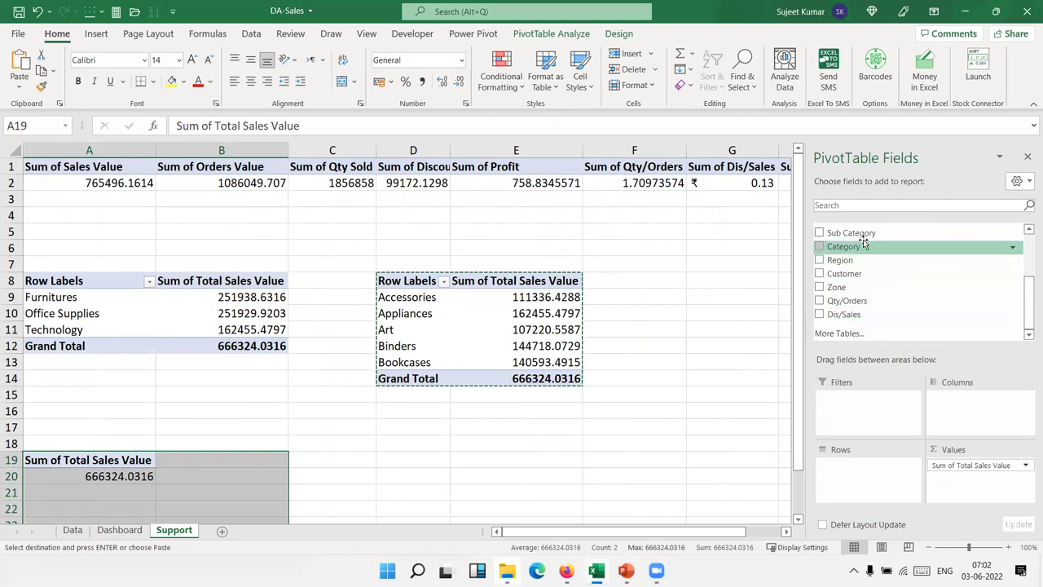
mouse_move(839, 286)
left_mouse_down()
mouse_move(884, 493)
mouse_move(880, 484)
left_mouse_up()
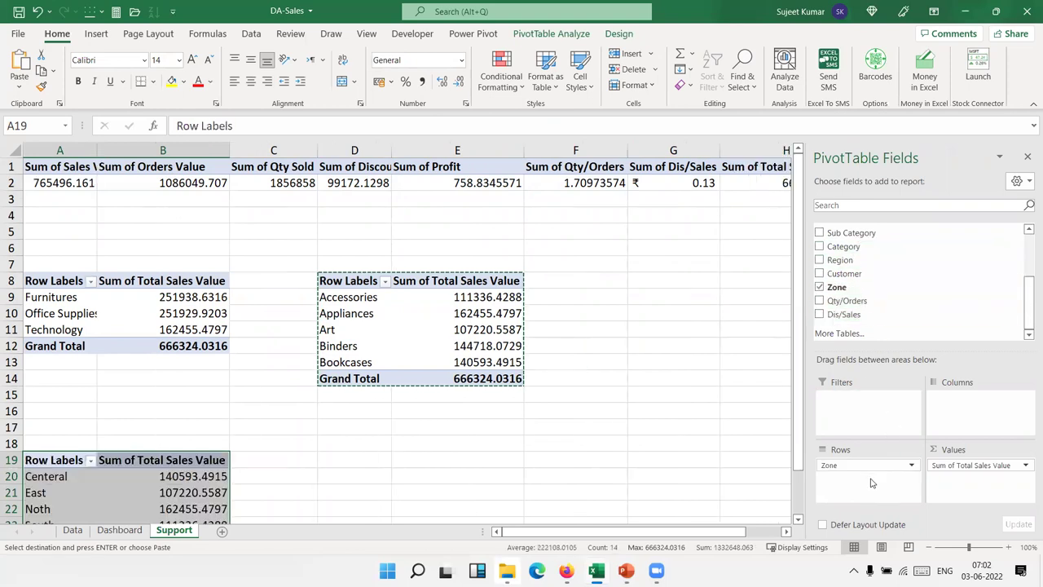
scroll(143, 460, "down", 3)
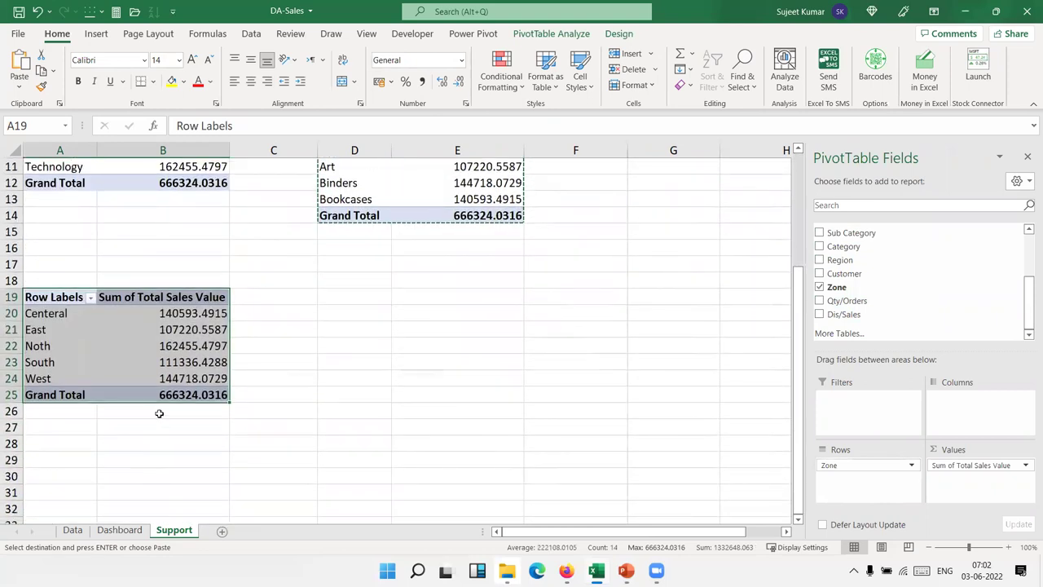
left_click(194, 361)
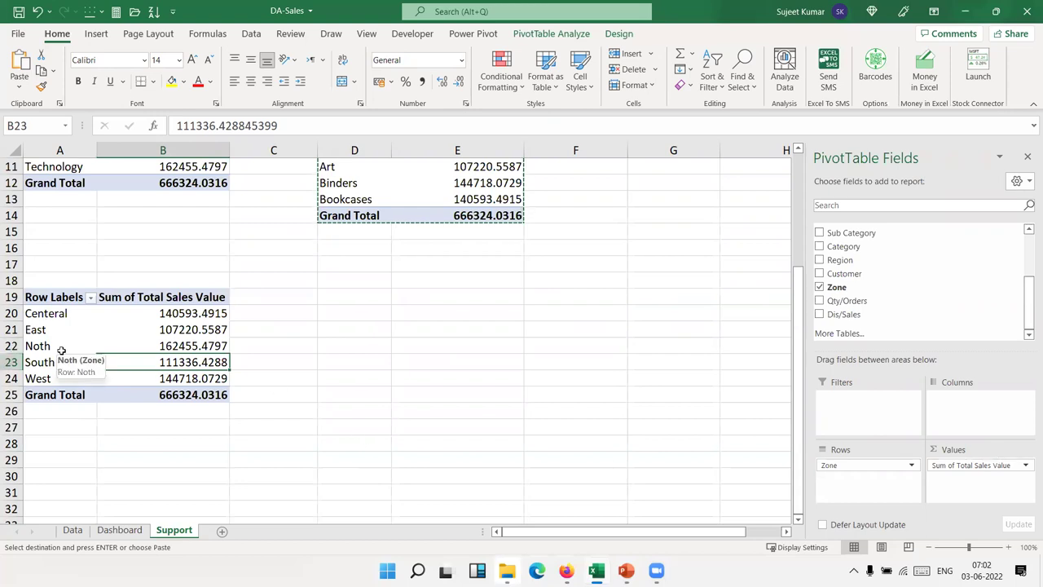
left_click(210, 318)
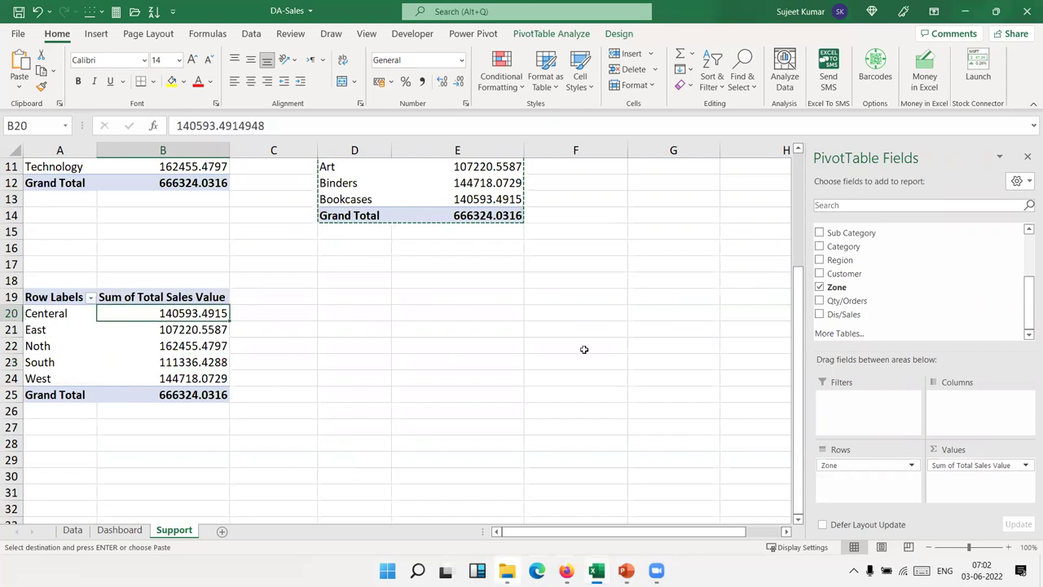
Show the zone pivot's Total Sales Value as % of Column Total (North 24.38%).
left_click(1008, 466)
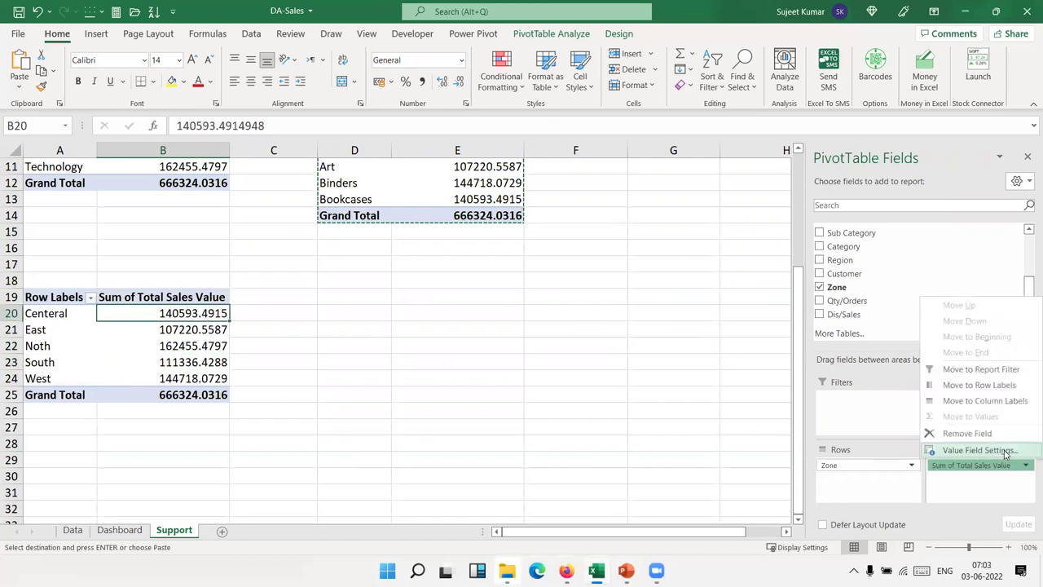
left_click(1007, 451)
left_click(449, 351)
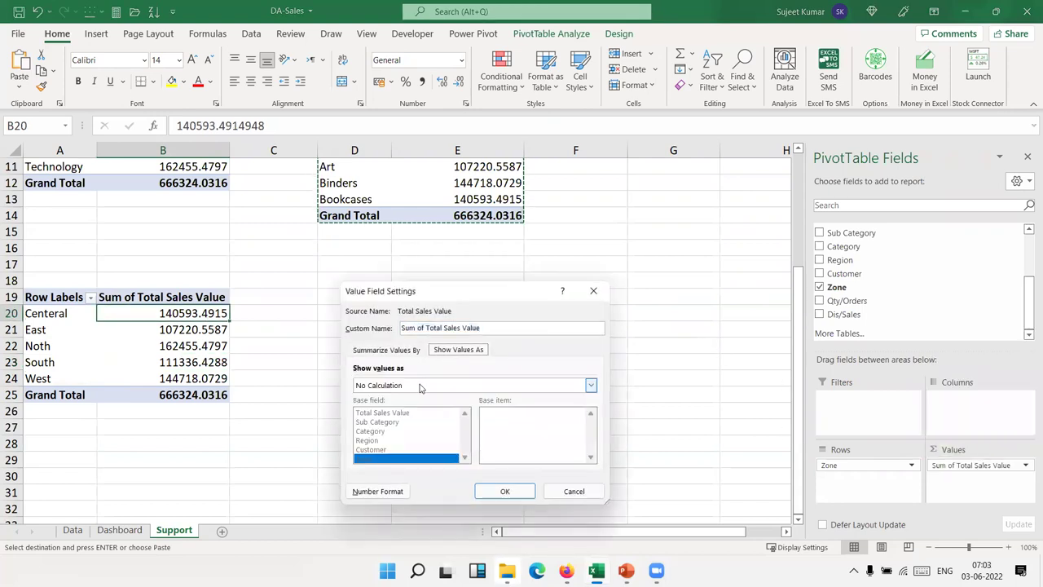
left_click(590, 384)
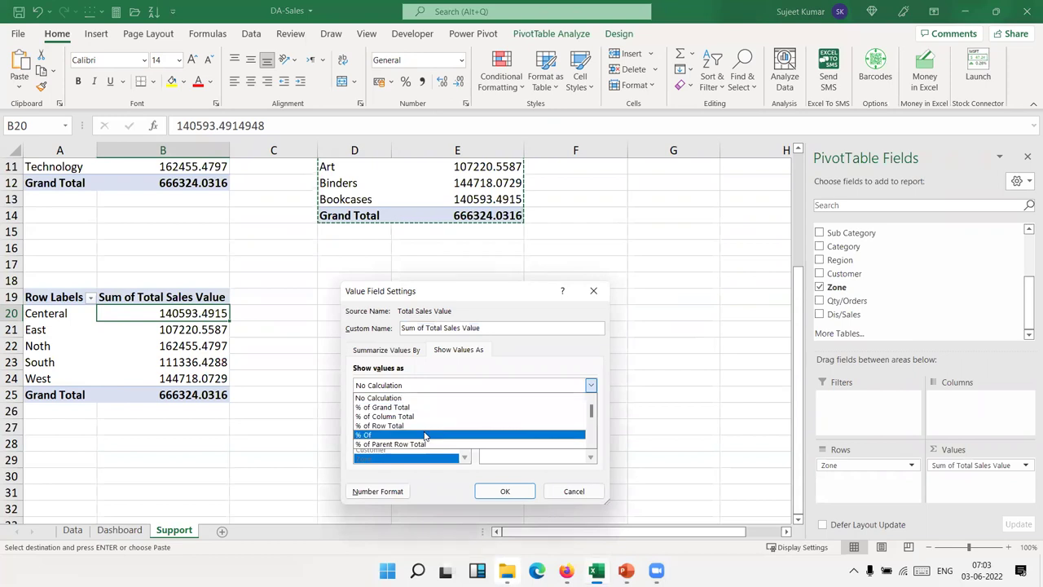
left_click(415, 417)
left_click(504, 491)
left_click(193, 347)
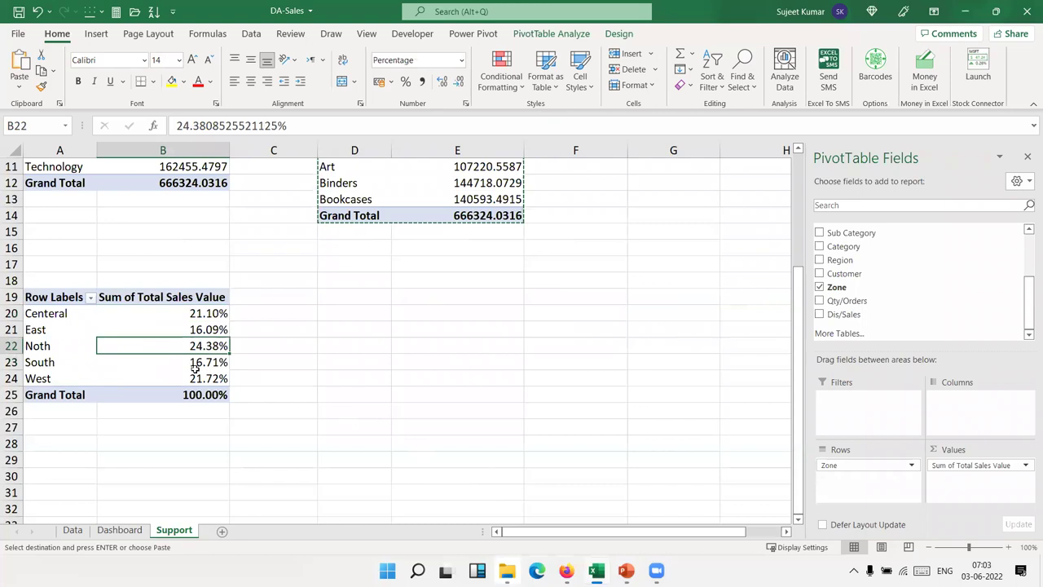
key("Down")
key("Down")
key("Down")
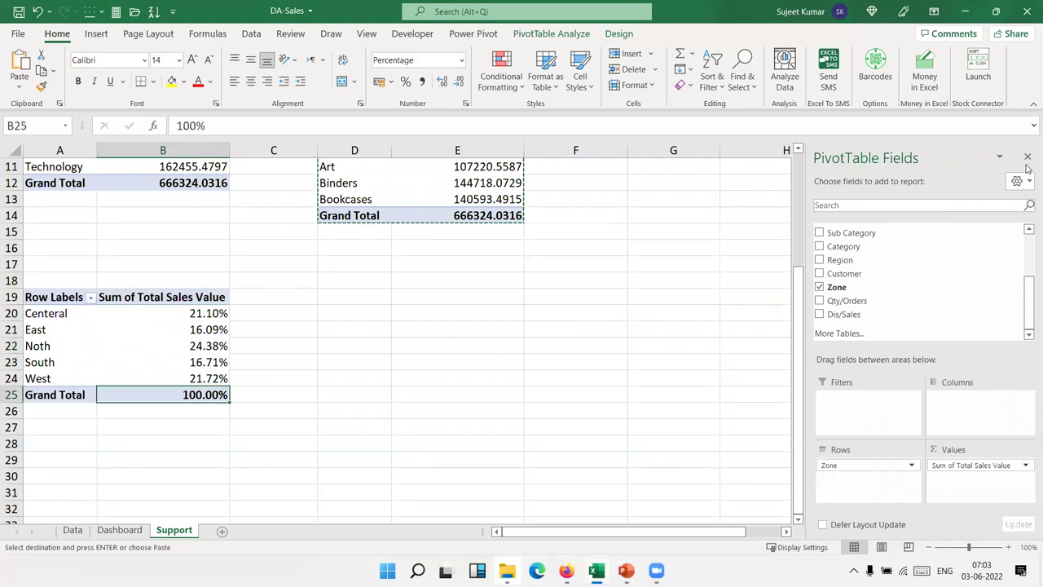
Close the PivotTable Fields pane and return to the Dashboard sheet.
left_click(1027, 157)
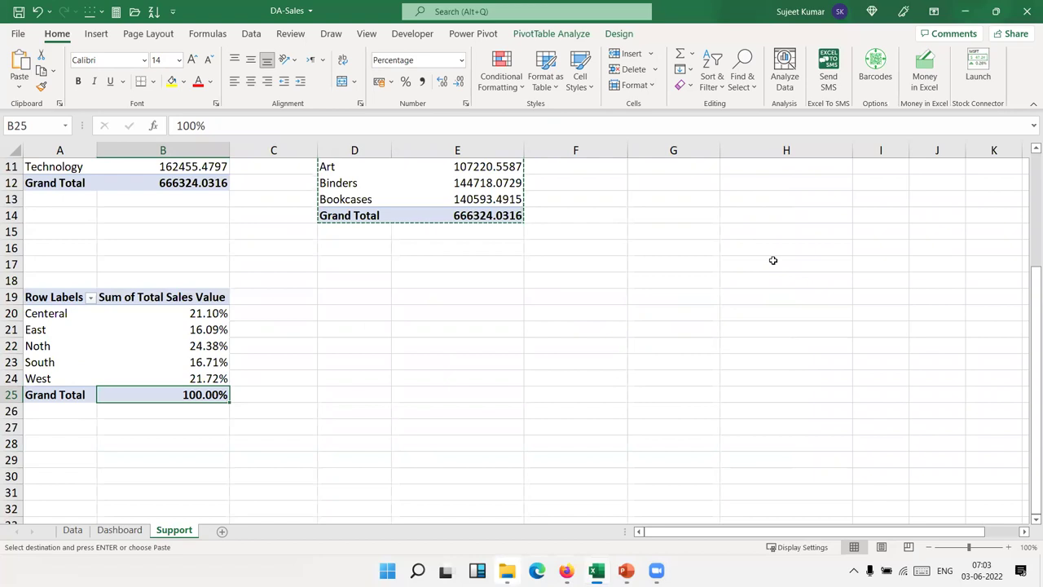
left_click(343, 299)
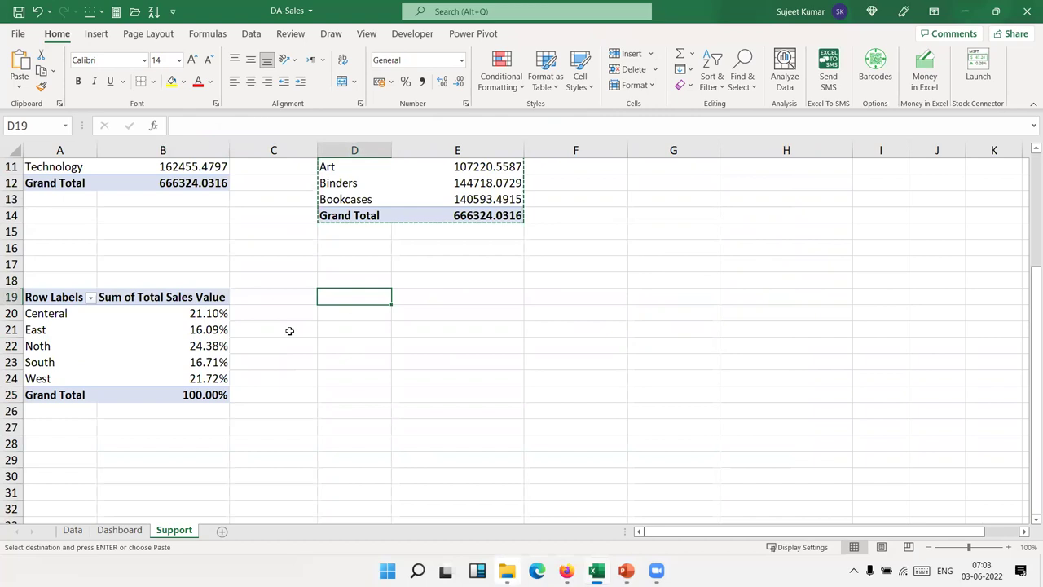
left_click(120, 530)
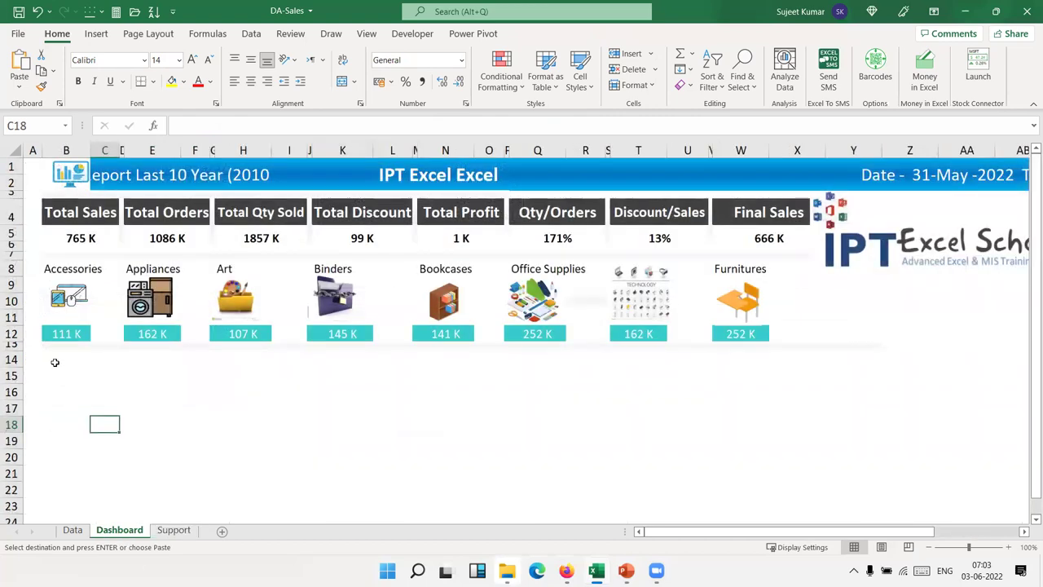
With B14 selected, open the Icons library from the Insert tab.
left_click(52, 359)
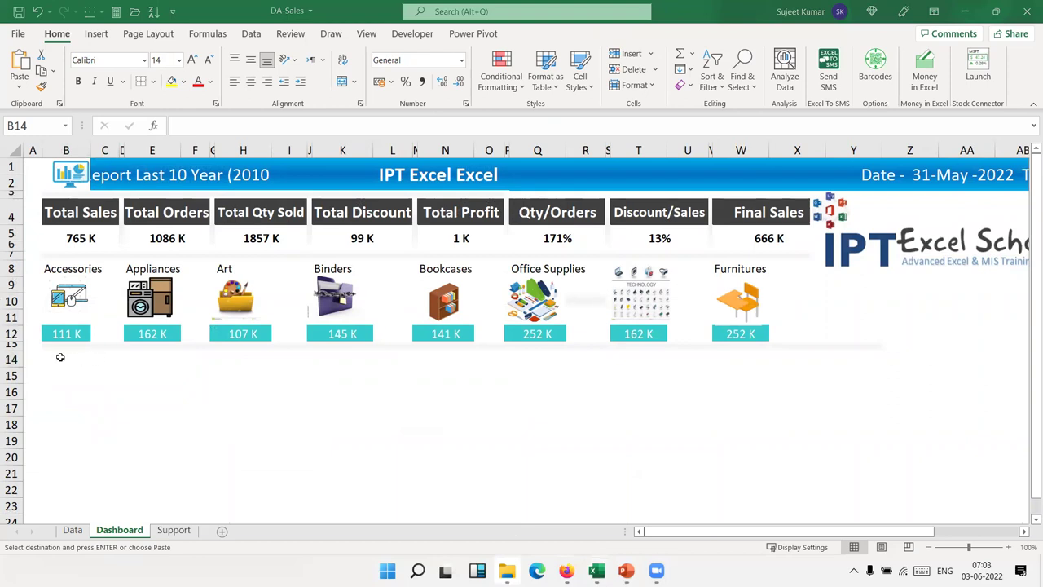
left_click(60, 357)
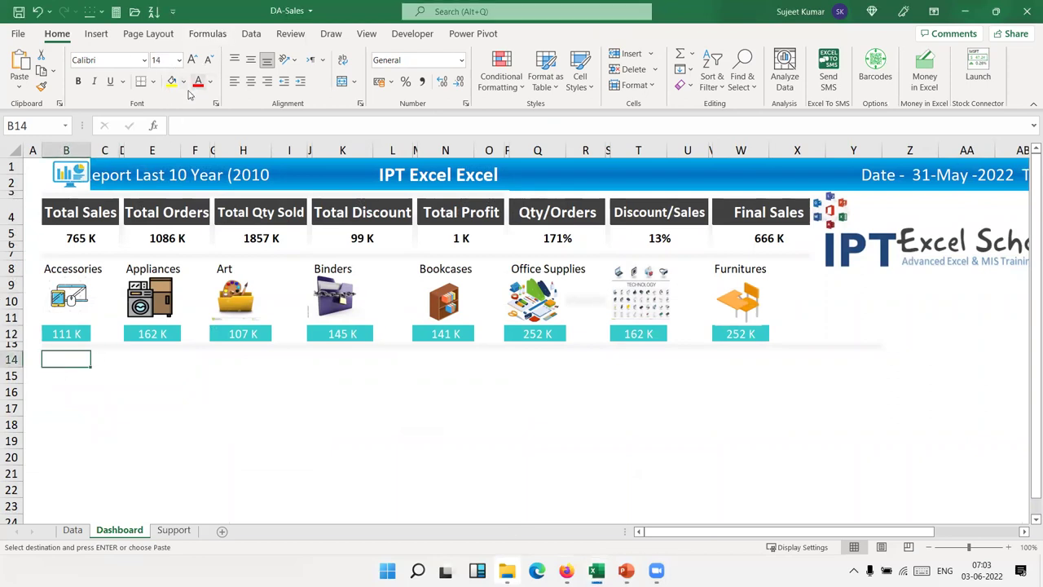
left_click(106, 41)
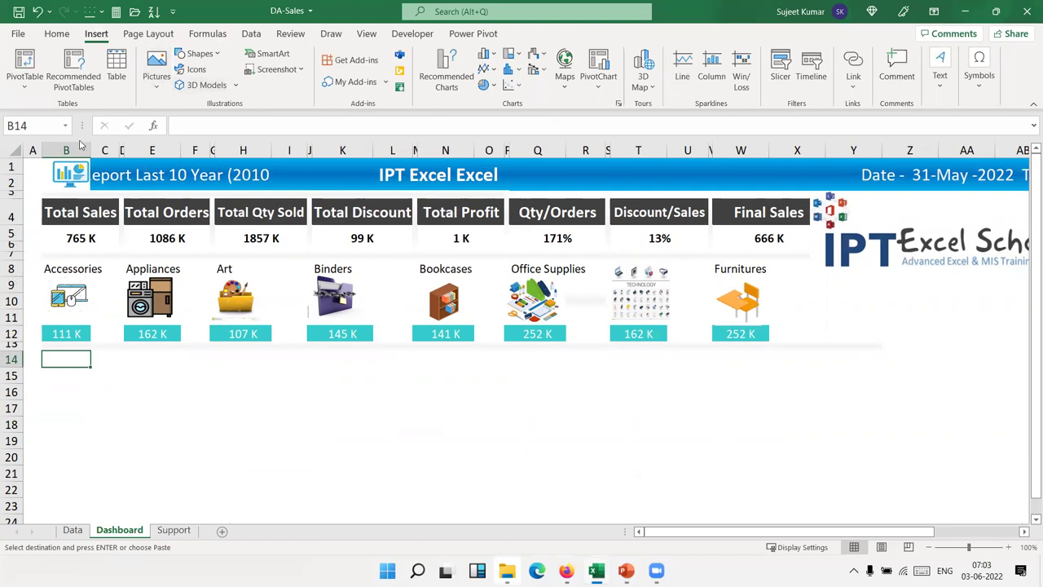
left_click(196, 70)
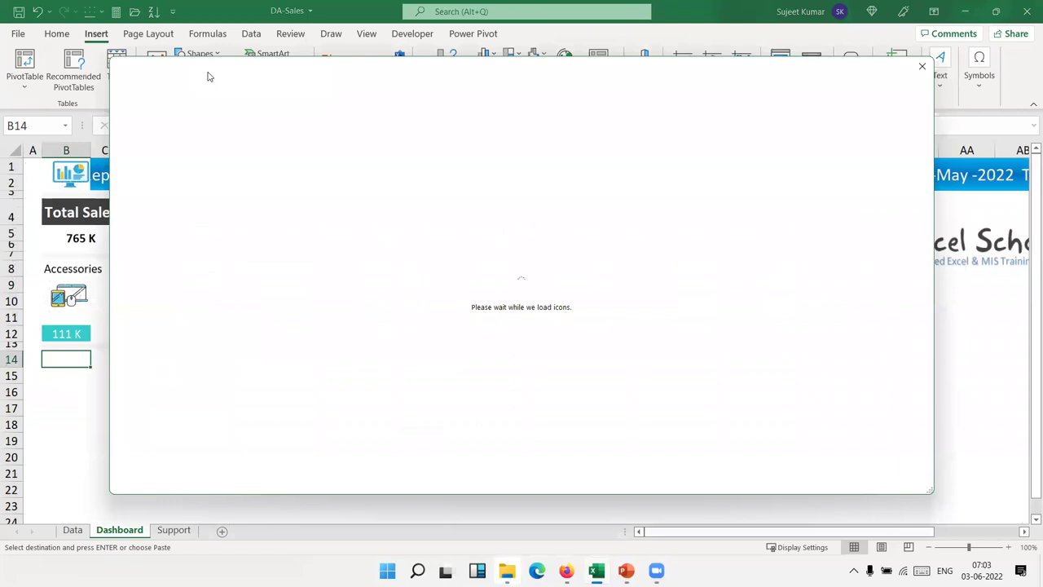
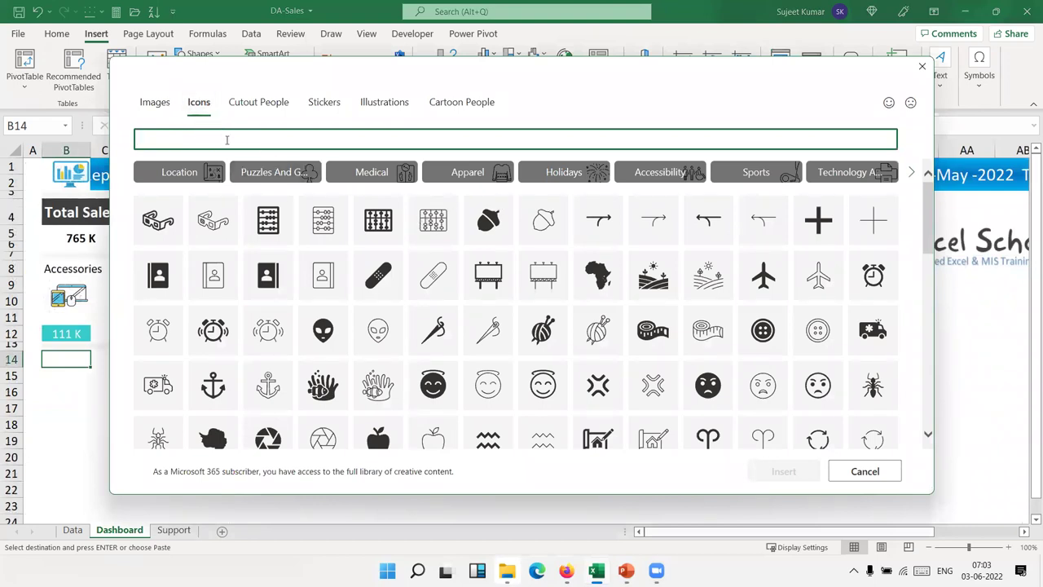
Filter the icons to Technology And Electronics, scroll through them, then move to the Illustrations collection.
left_click(851, 173)
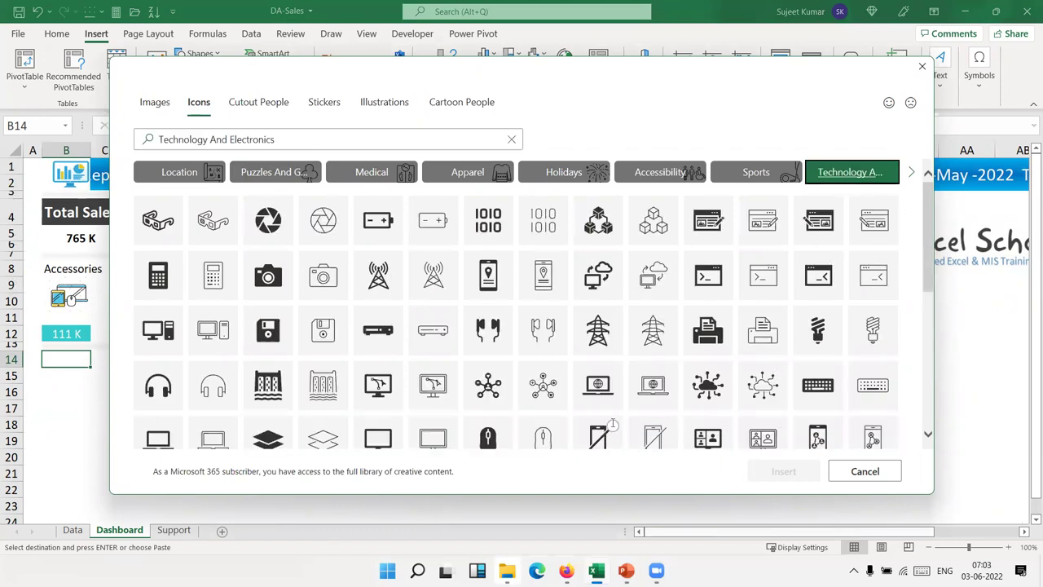
left_click(845, 176)
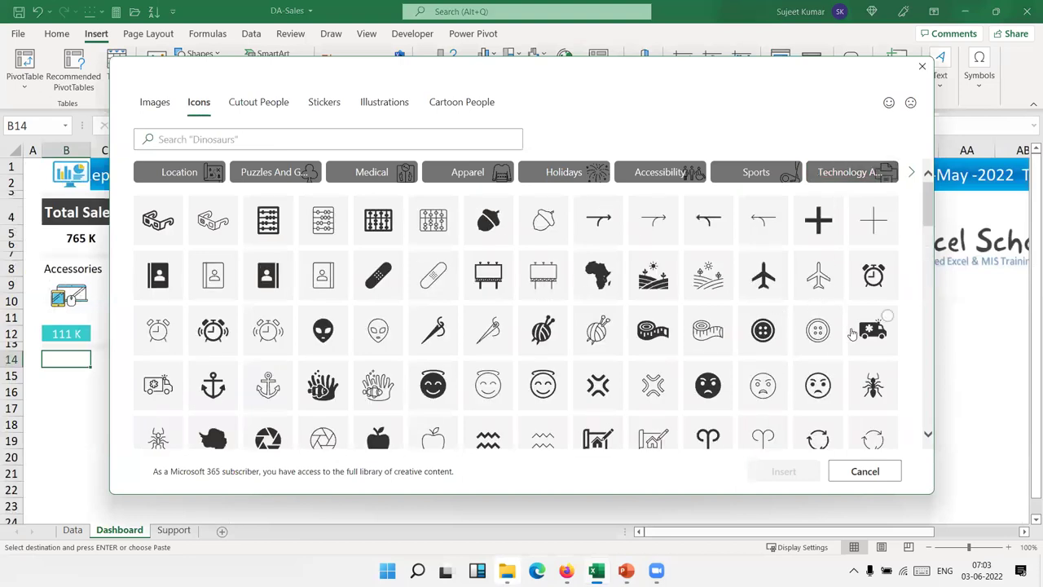
left_click(849, 181)
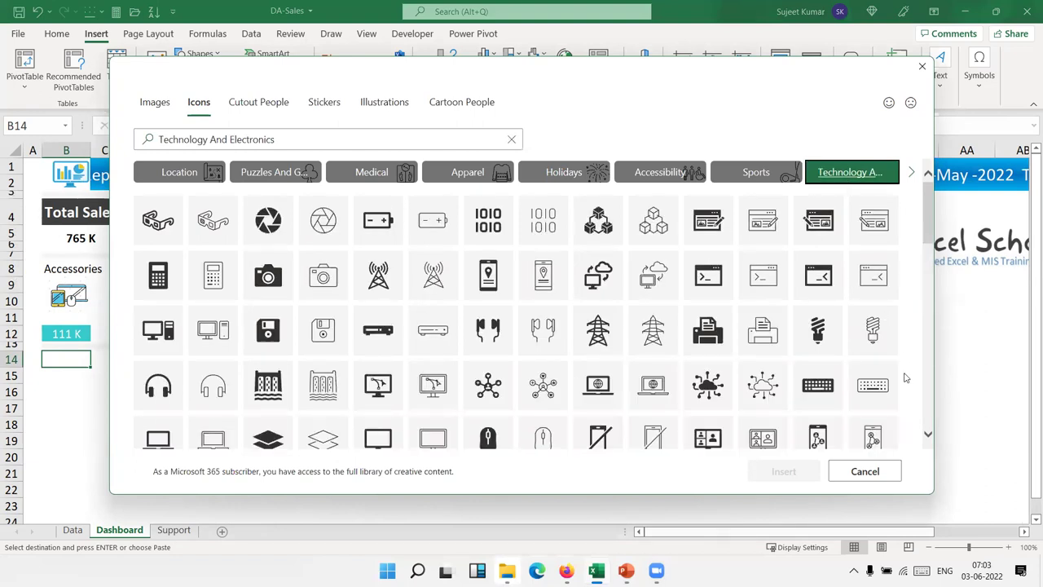
scroll(626, 366, "down", 3)
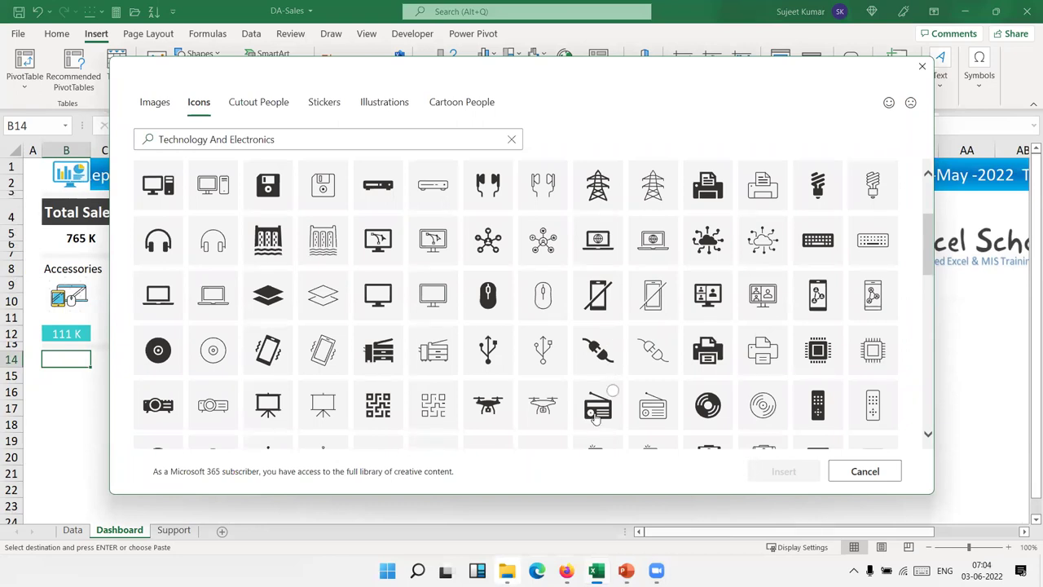
scroll(685, 413, "down", 4)
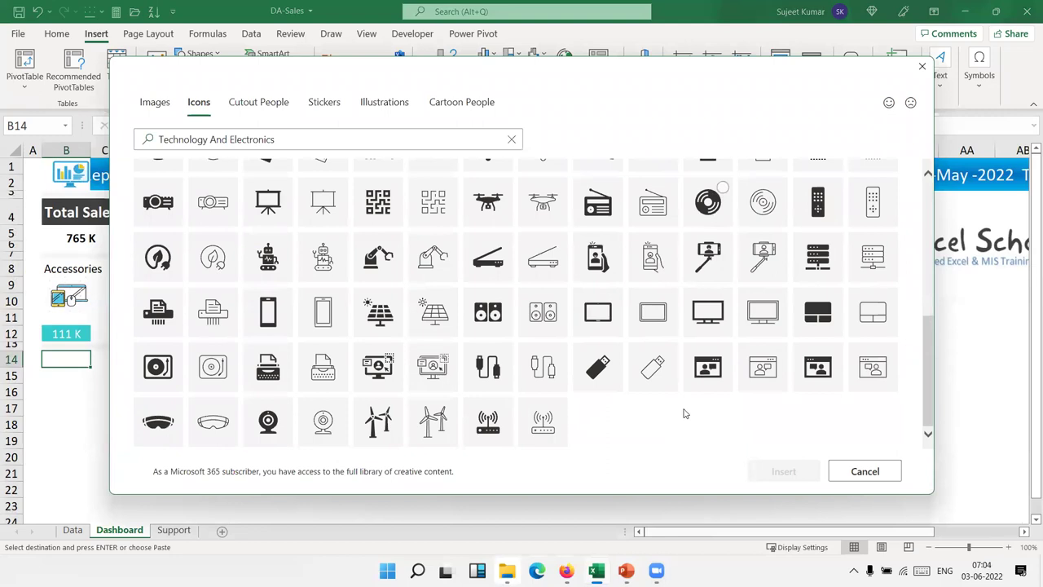
scroll(685, 413, "up", 3)
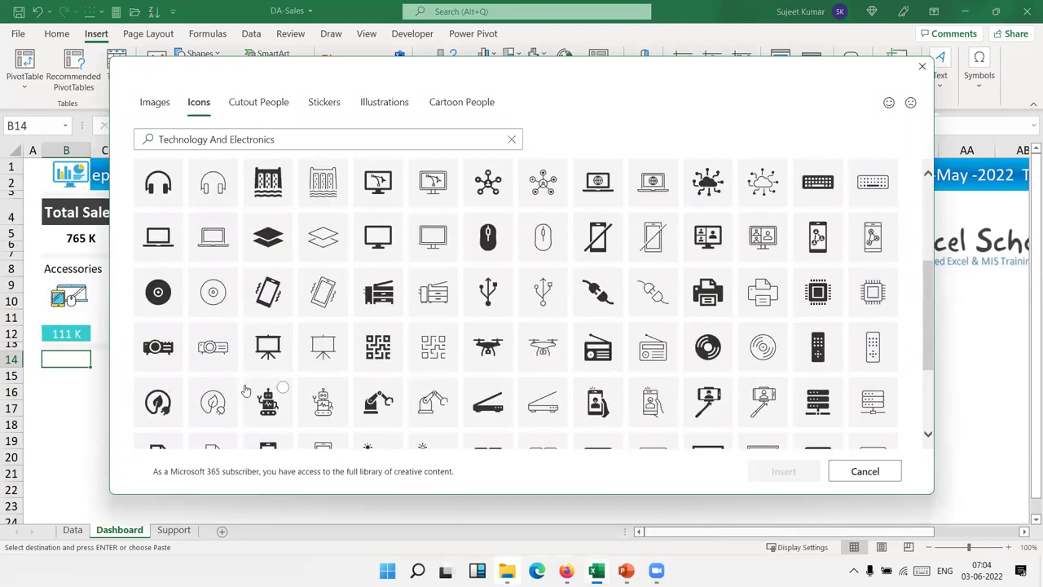
scroll(440, 354, "up", 4)
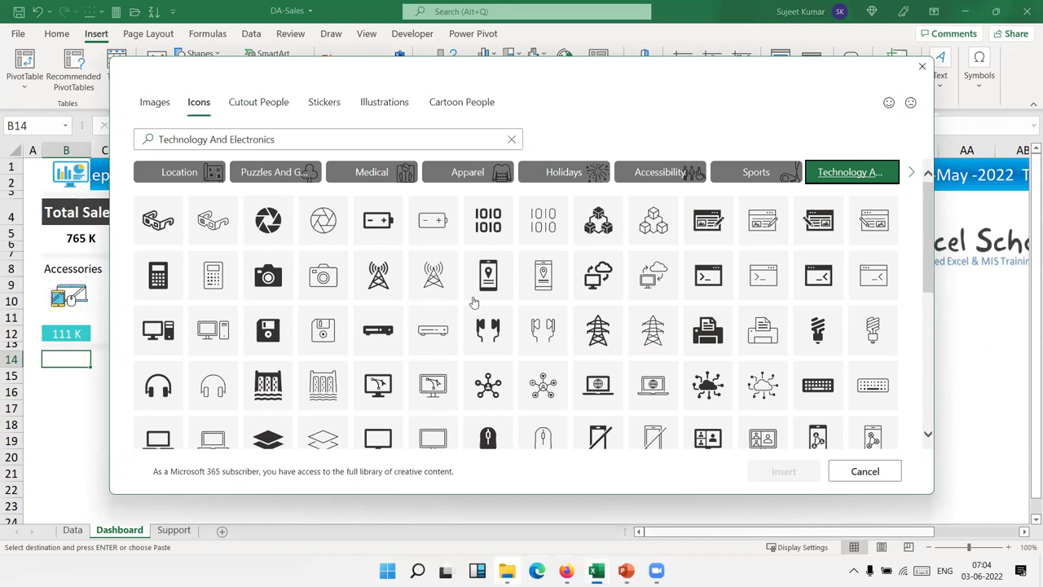
scroll(498, 296, "down", 3)
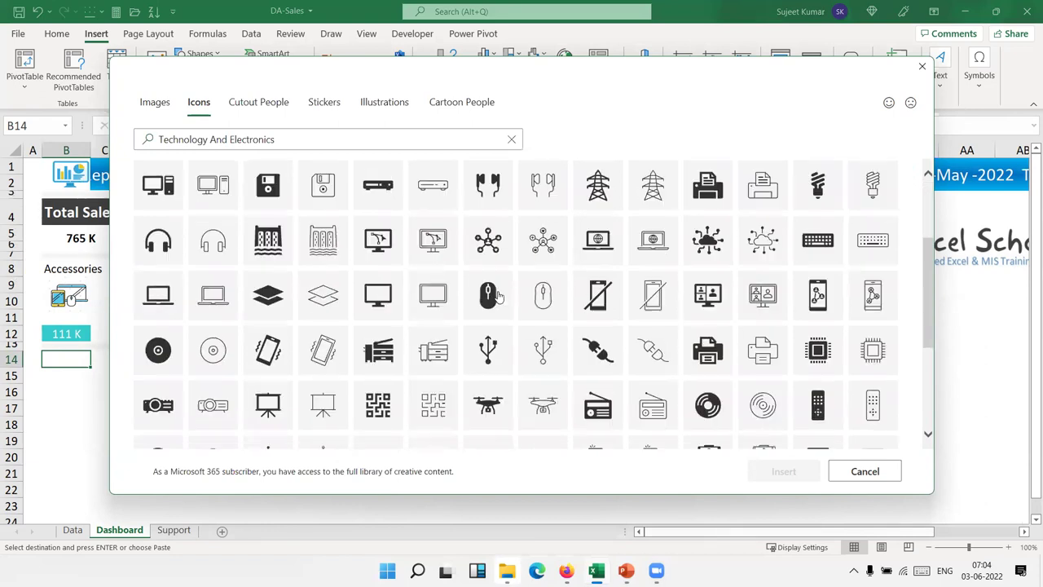
scroll(499, 293, "down", 5)
scroll(499, 291, "down", 1)
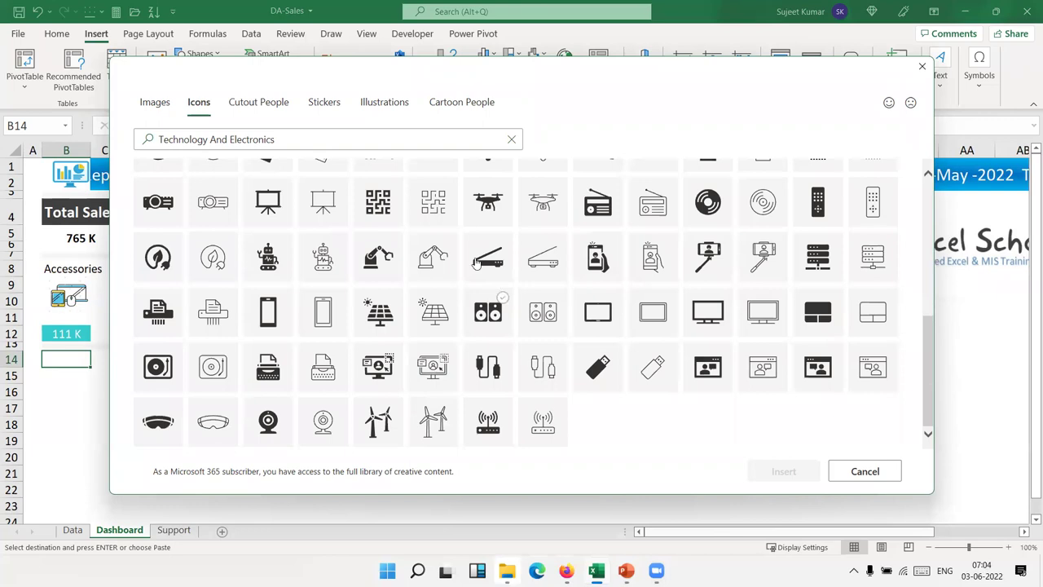
left_click(382, 104)
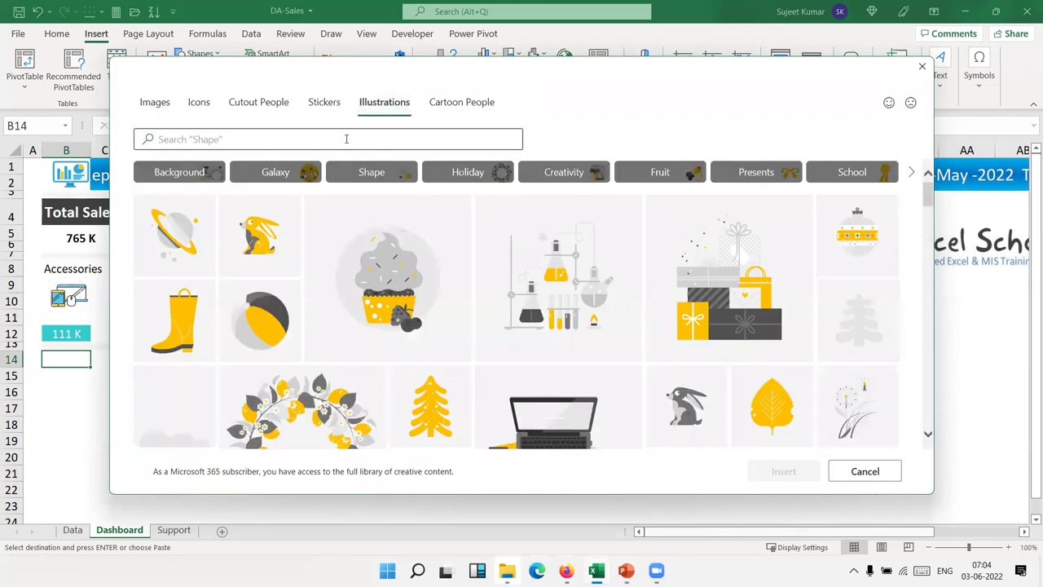
Page through the illustration categories and filter to Education illustrations.
left_click(347, 139)
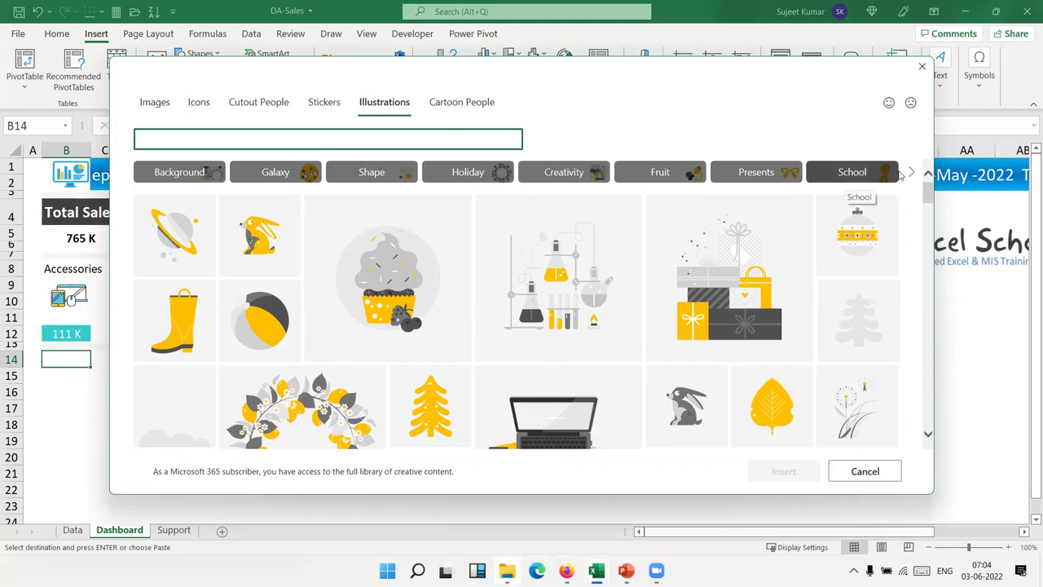
left_click(911, 174)
left_click(911, 174)
left_click(911, 174)
left_click(911, 175)
left_click(911, 174)
left_click(911, 174)
left_click(911, 175)
left_click(910, 175)
left_click(909, 176)
left_click(909, 176)
left_click(758, 173)
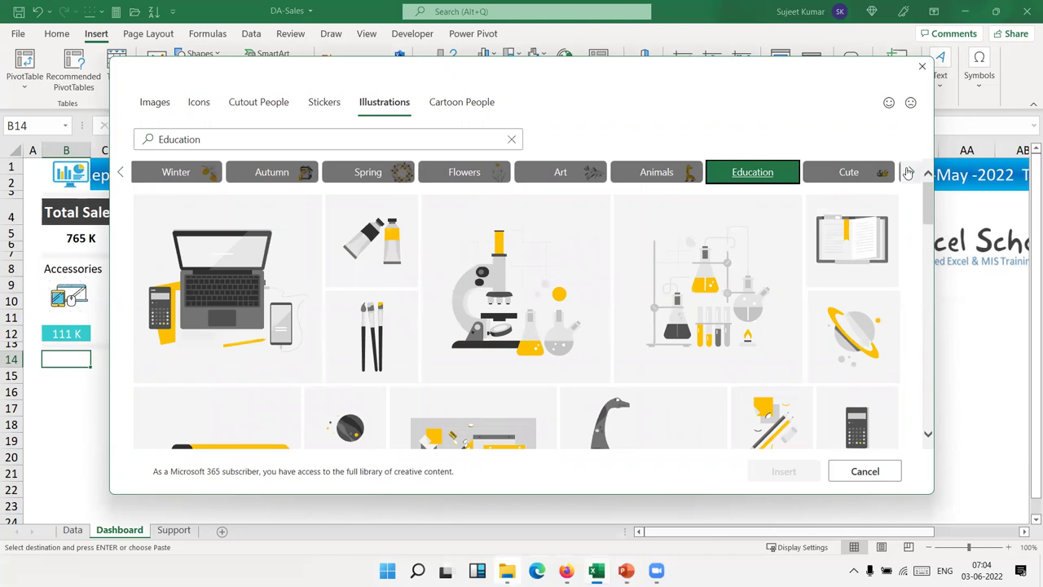
Filter the illustrations to the Science category and scroll through the results.
left_click(908, 173)
left_click(909, 173)
left_click(908, 172)
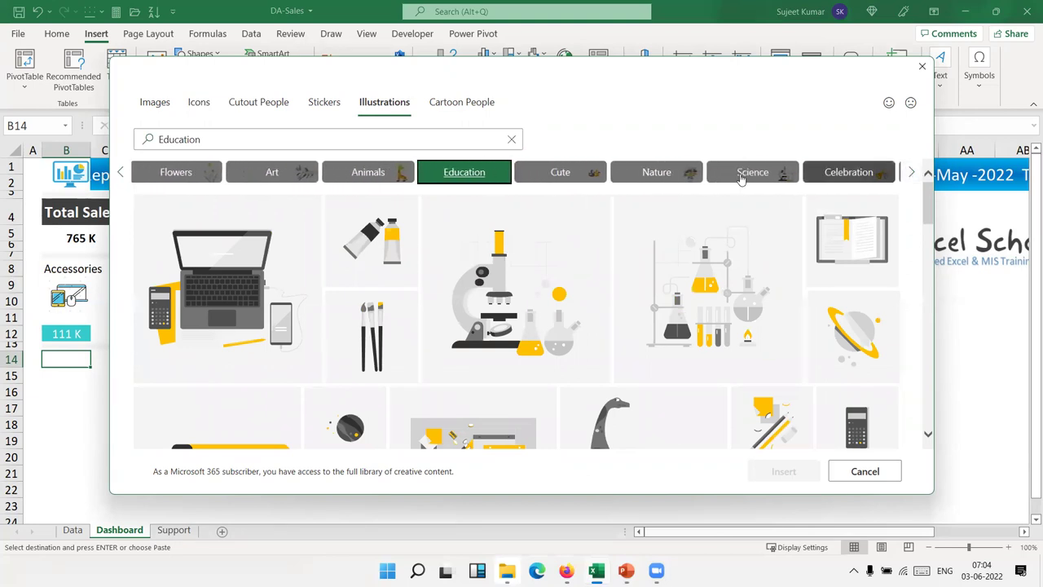
left_click(745, 172)
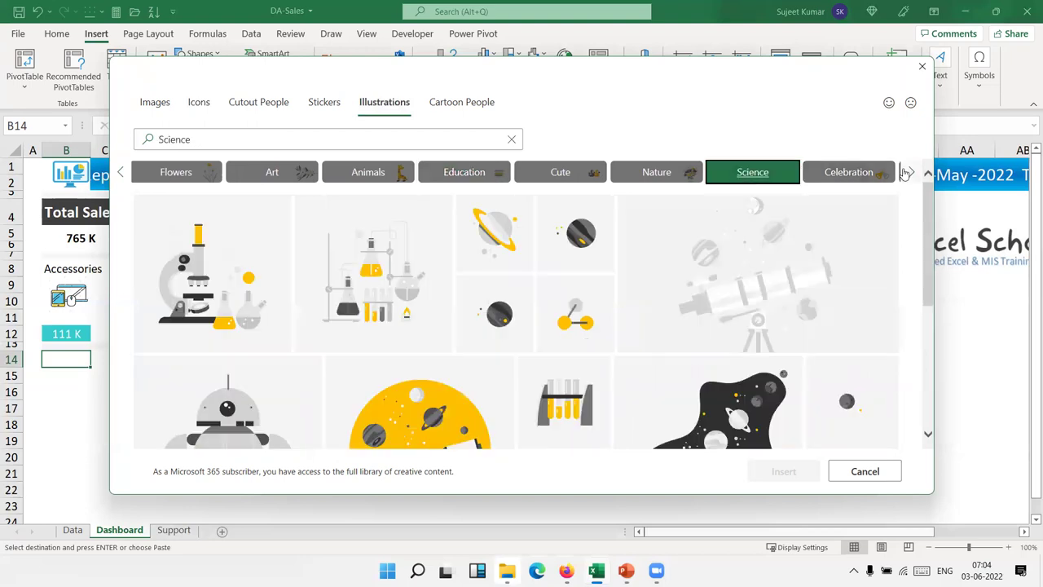
scroll(790, 321, "down", 5)
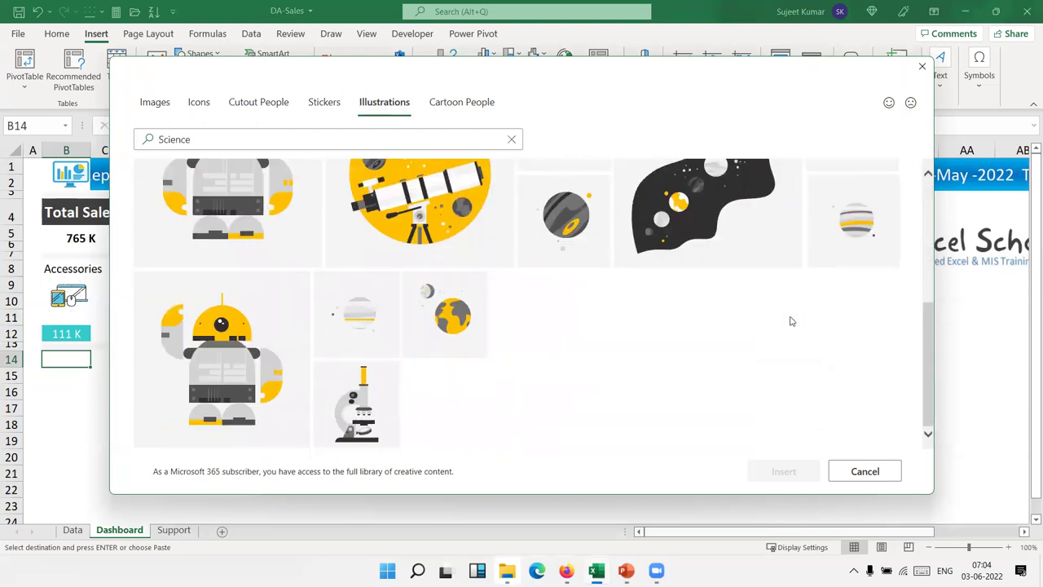
scroll(788, 321, "up", 5)
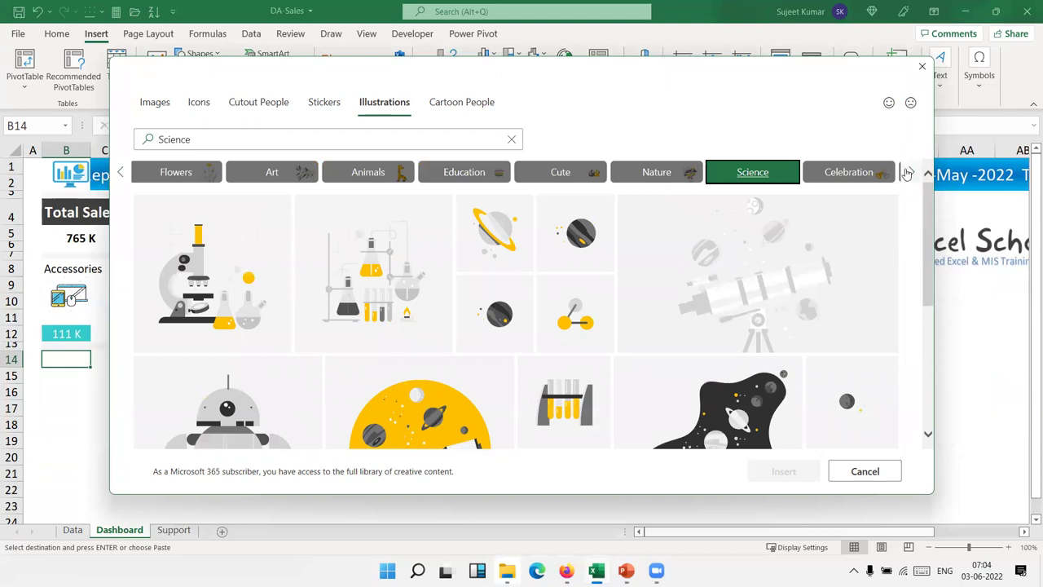
Browse the remaining categories, then tick the earth-and-moon illustration among the Science results.
left_click(911, 172)
left_click(911, 172)
left_click(911, 173)
left_click(910, 173)
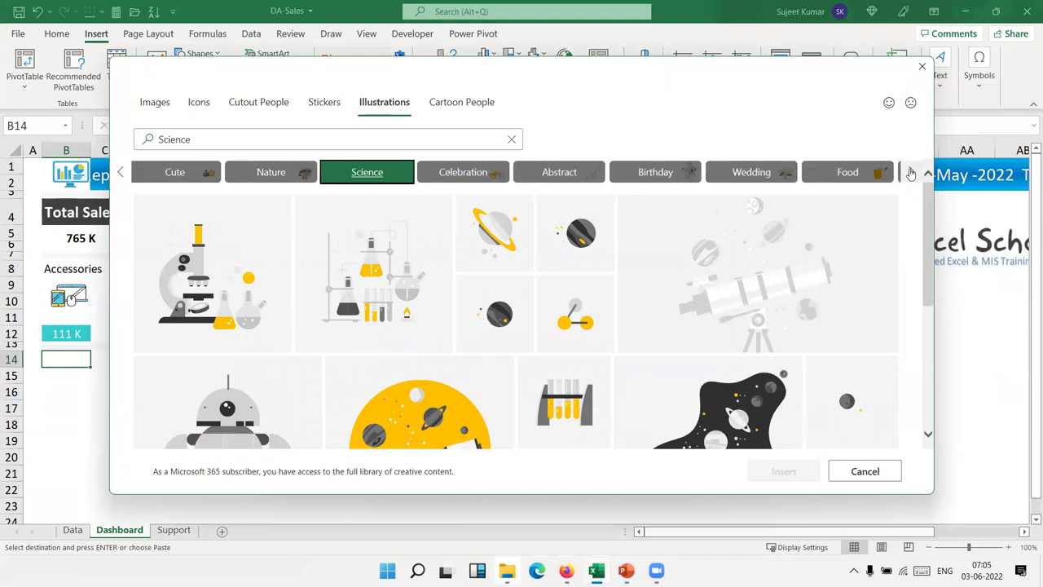
left_click(910, 173)
left_click(911, 172)
left_click(911, 172)
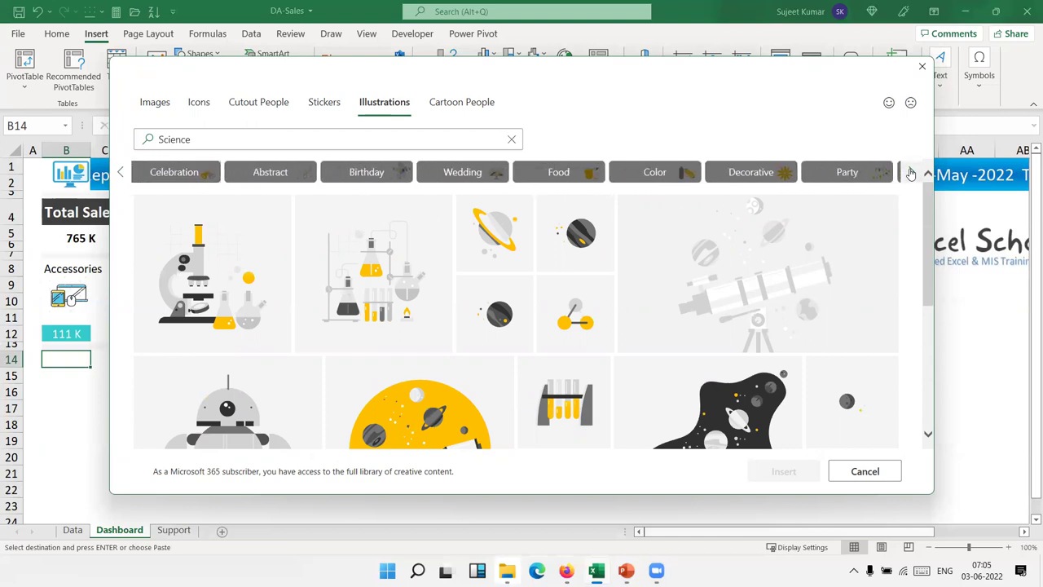
left_click(911, 173)
left_click(911, 173)
left_click(911, 173)
left_click(911, 172)
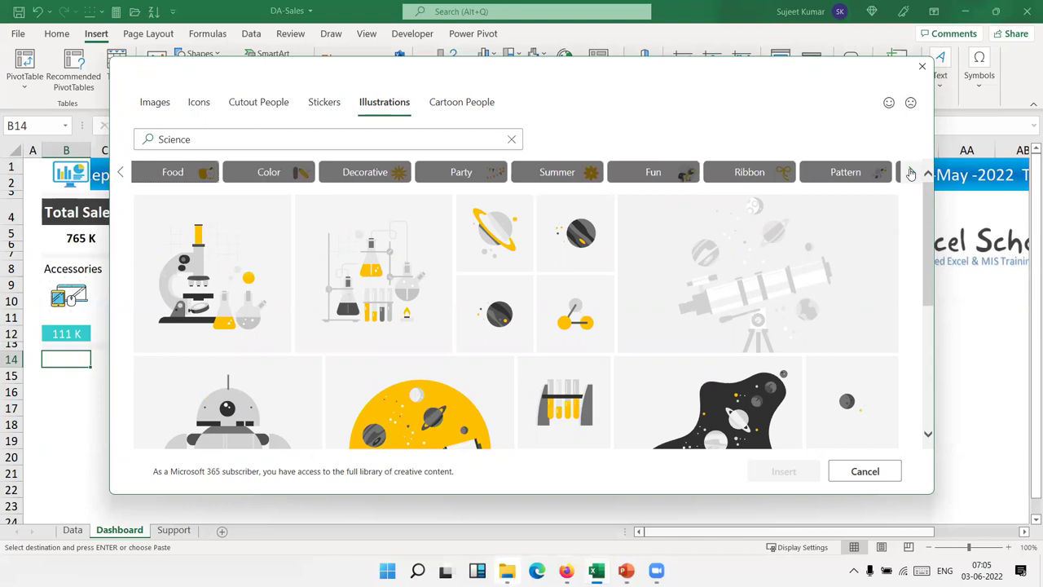
left_click(911, 173)
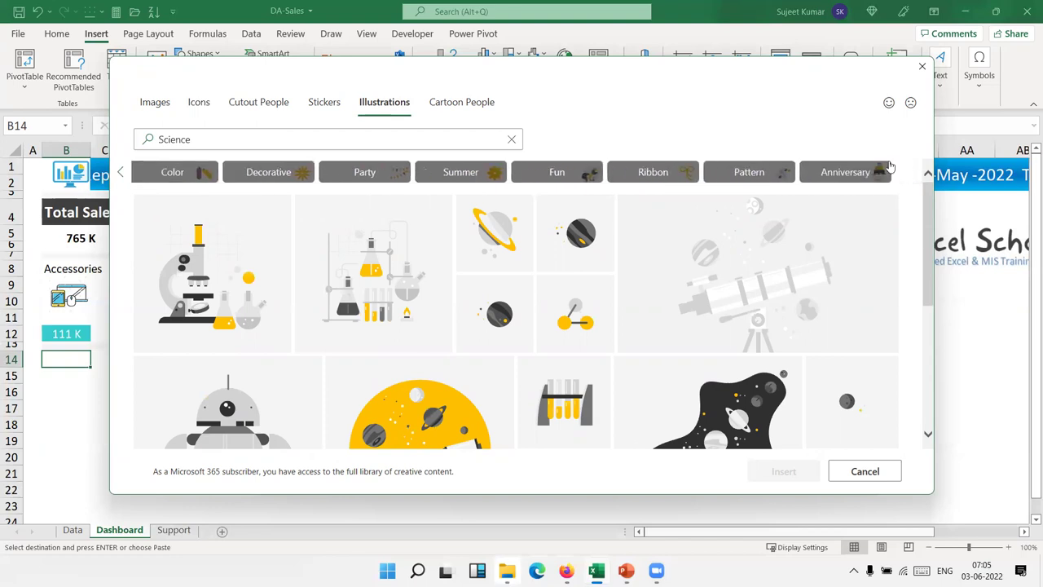
scroll(490, 260, "down", 3)
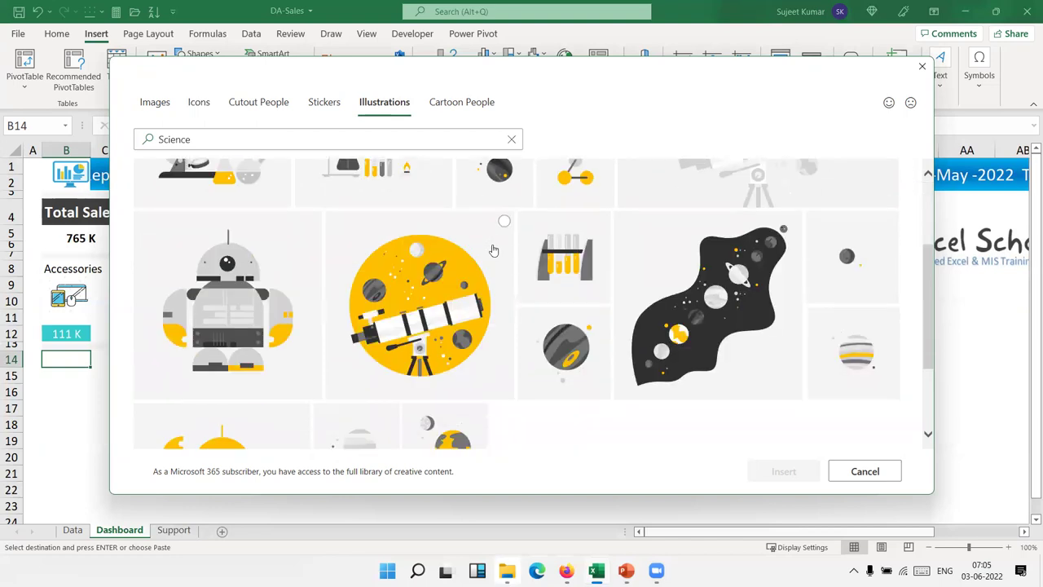
scroll(492, 256, "down", 2)
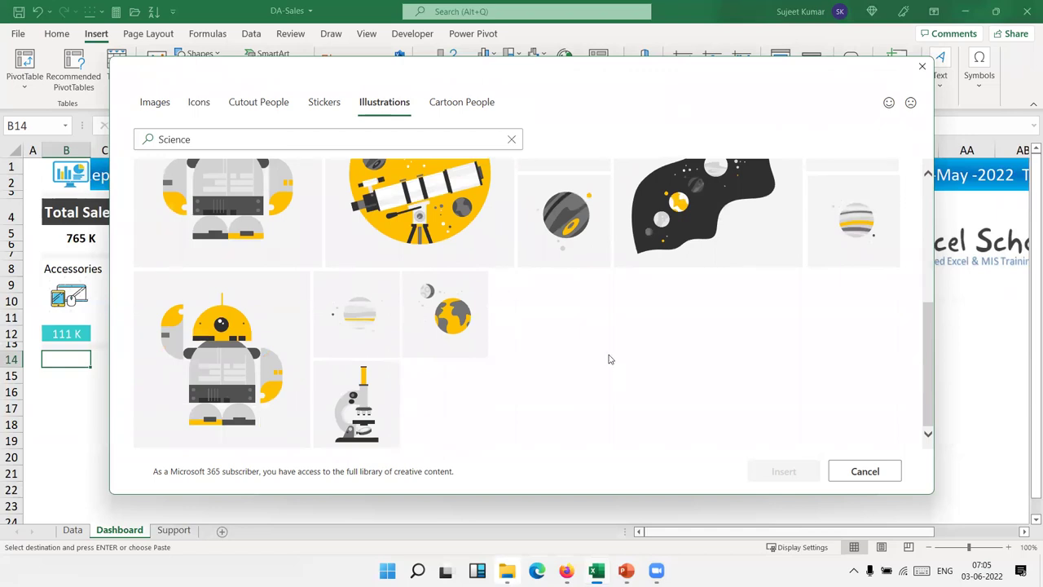
scroll(484, 323, "up", 2)
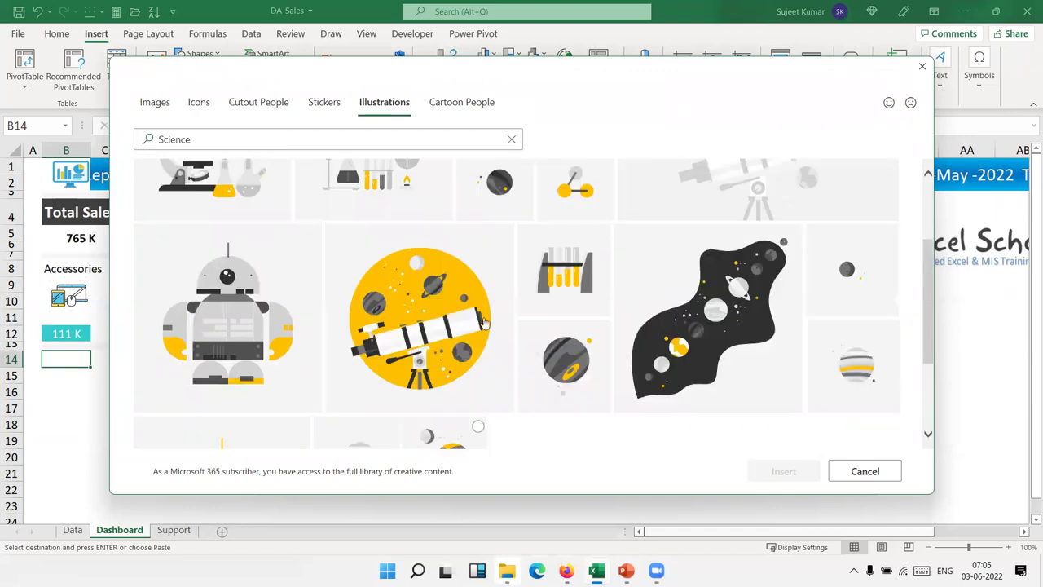
scroll(531, 310, "up", 2)
scroll(530, 361, "down", 2)
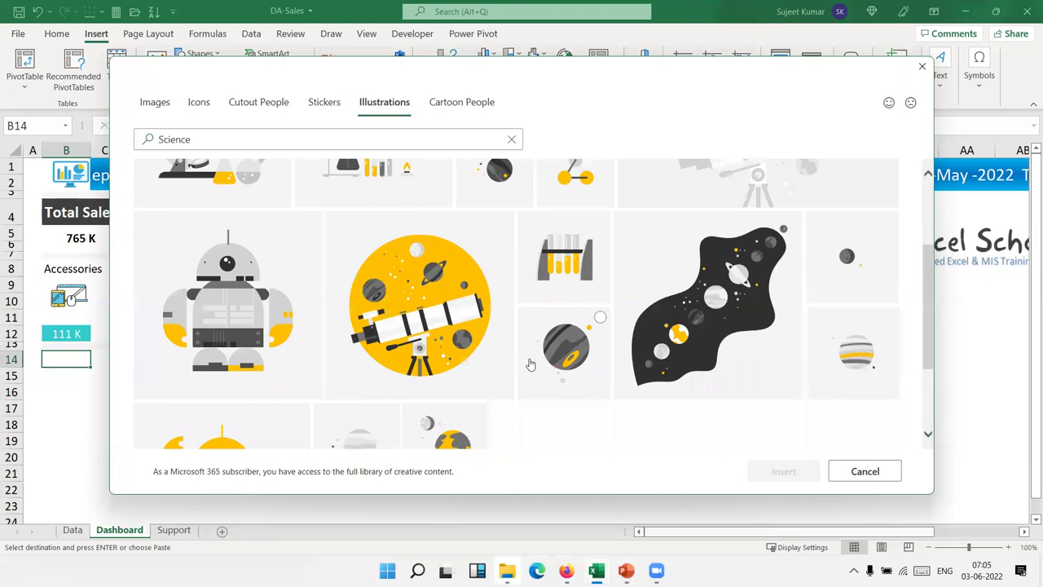
scroll(530, 363, "down", 2)
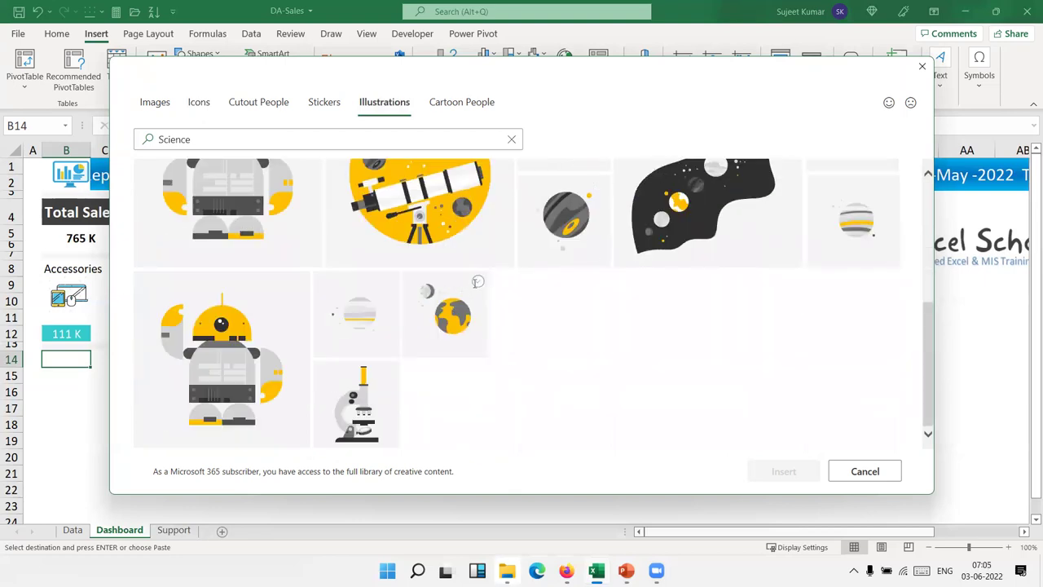
left_click(477, 284)
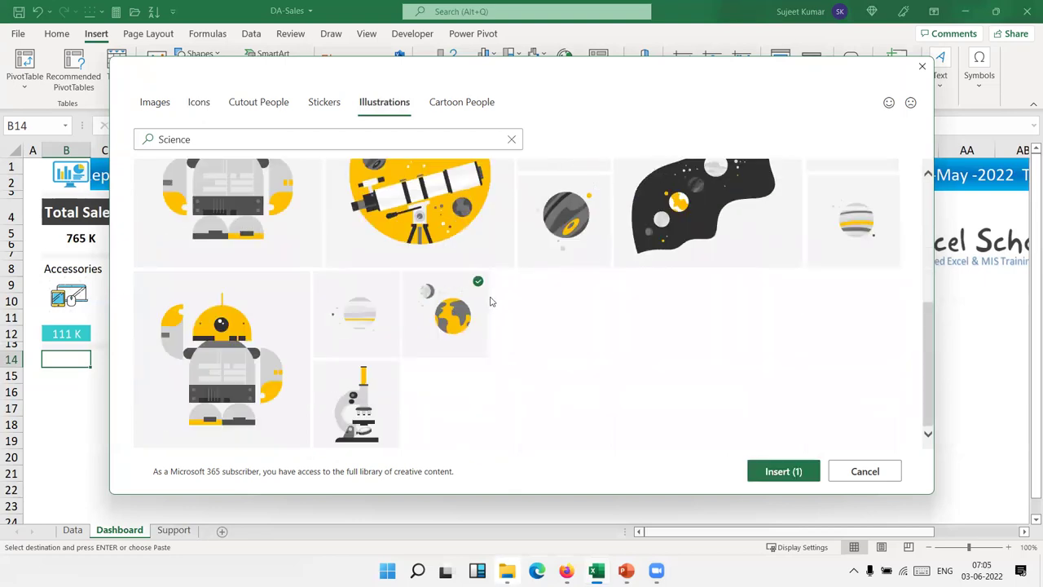
Insert the earth-and-moon illustration, shrink it and place it in cell B14.
left_click(776, 479)
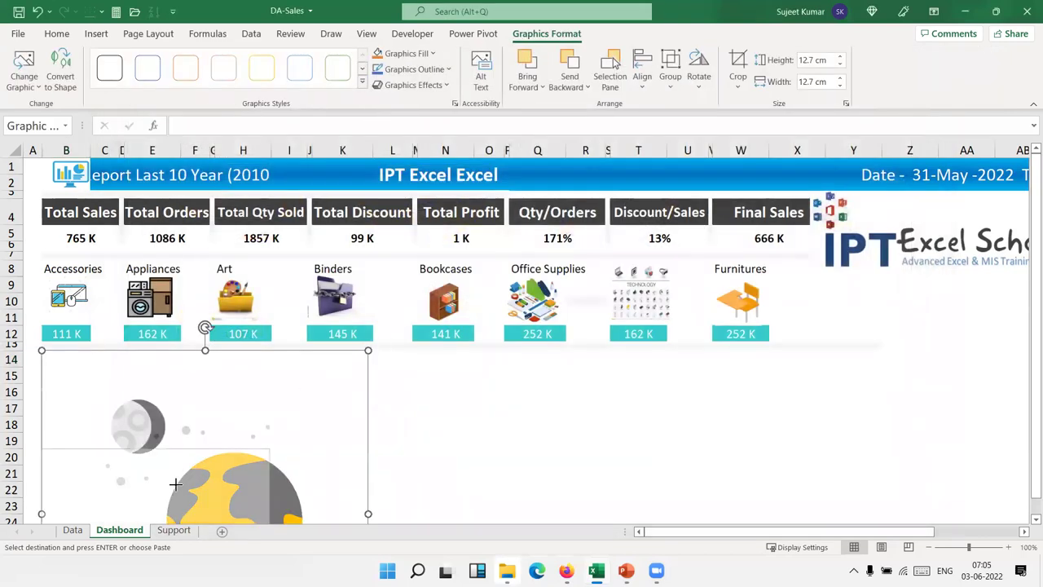
left_click_drag(368, 351, 233, 322)
mouse_move(219, 499)
left_mouse_down()
mouse_move(287, 502)
mouse_move(169, 386)
left_mouse_up()
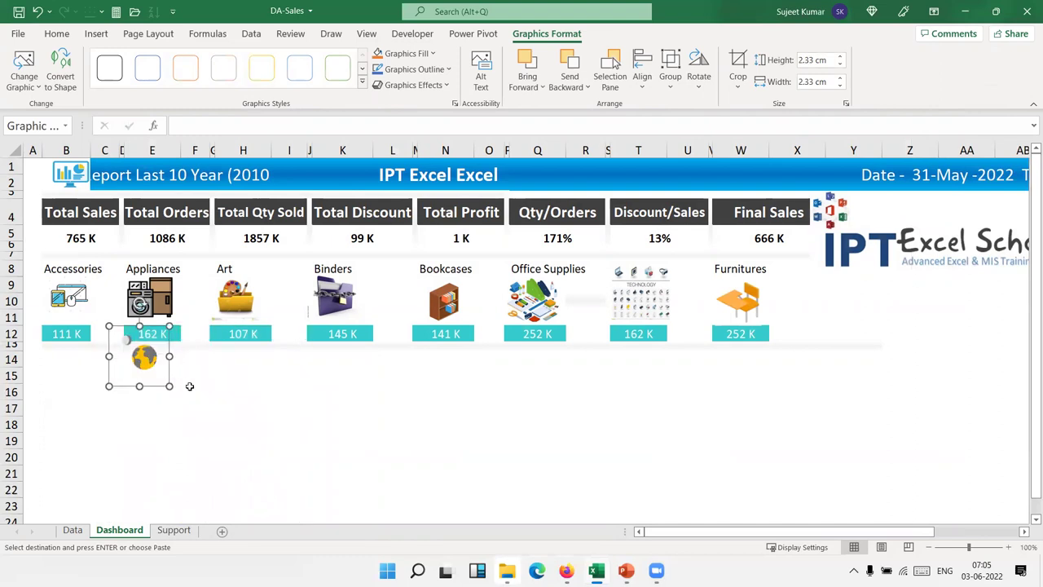
left_click_drag(94, 386, 58, 364)
left_click(105, 392)
left_click(79, 358)
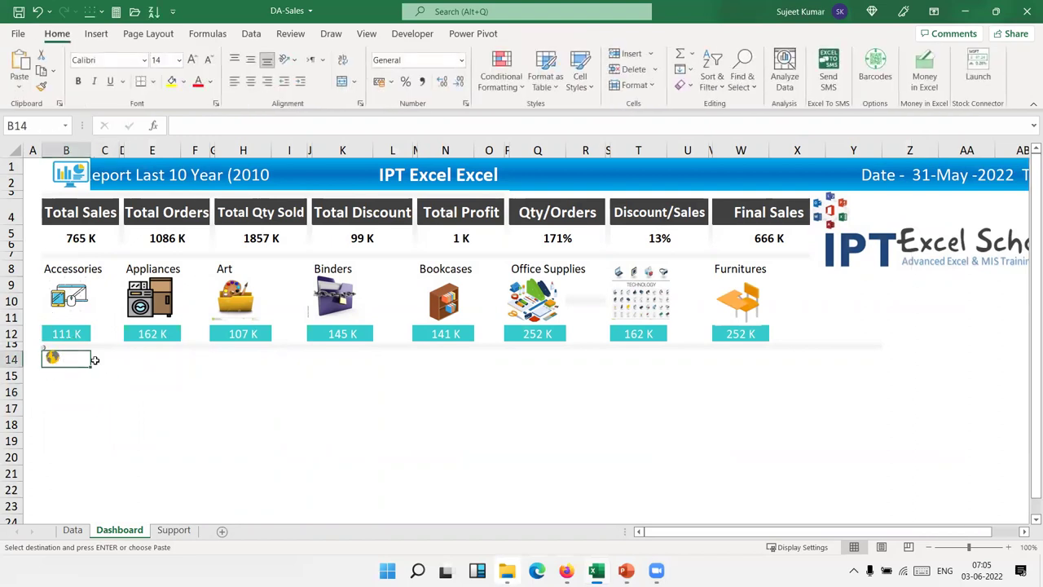
Merge B14:H14 and enter the heading 'Zone Sales Share'.
left_click(215, 128)
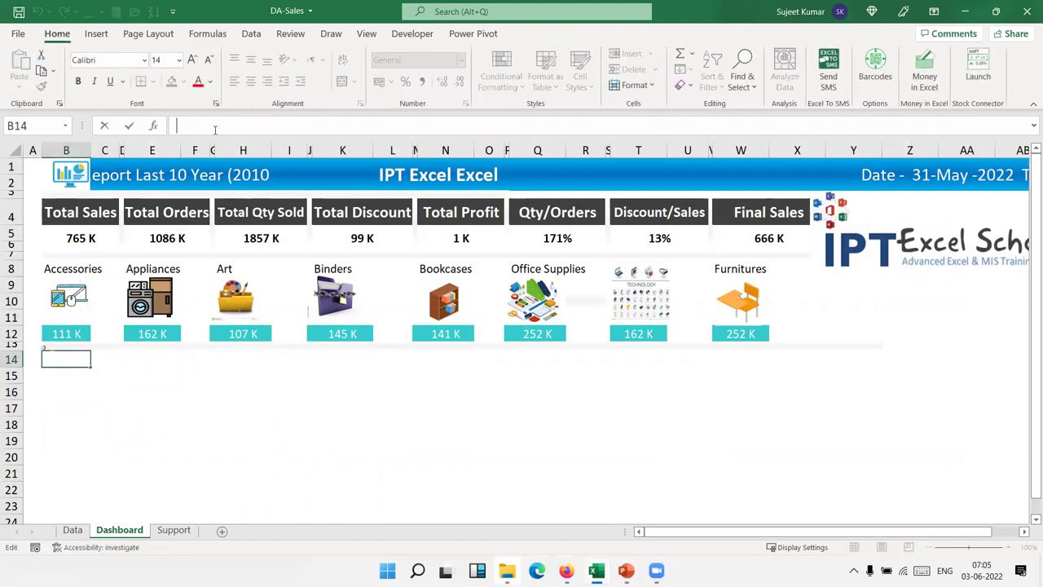
key("Escape")
key("shift+Right")
key("shift+Right")
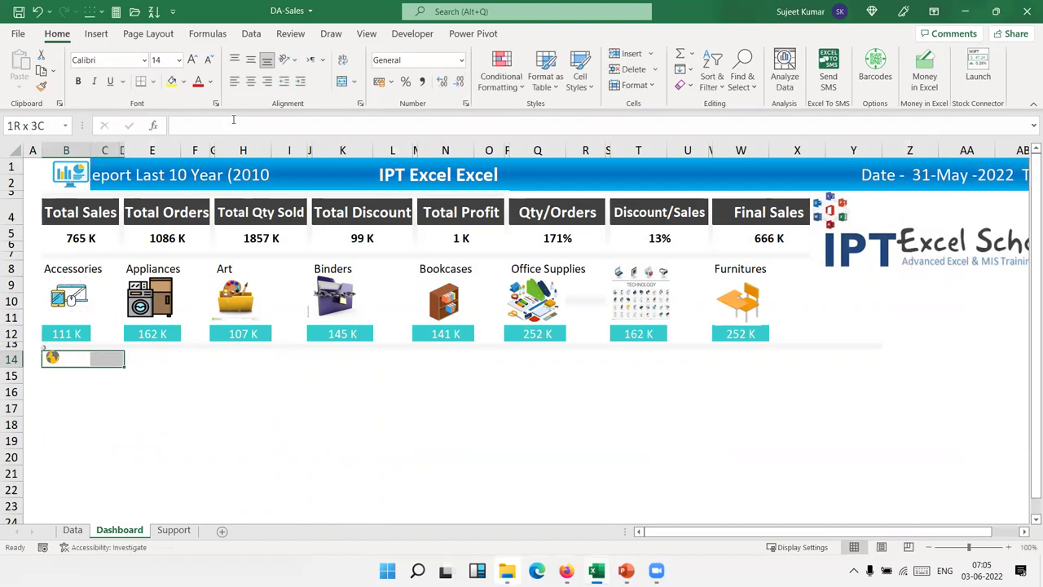
key("shift+Right")
key("shift+Right")
key("shift+Right")
key("shift+Right")
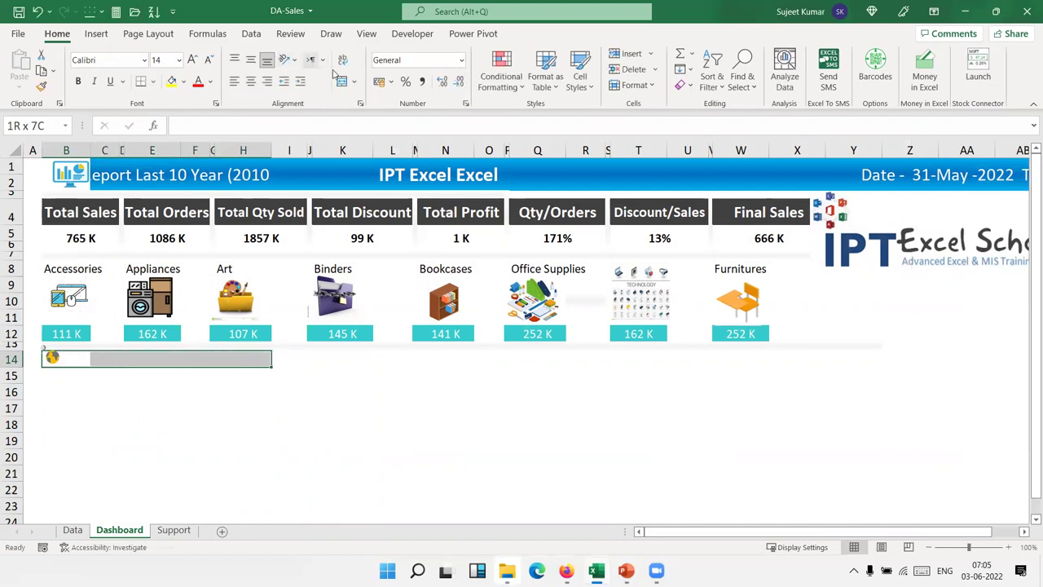
left_click(342, 81)
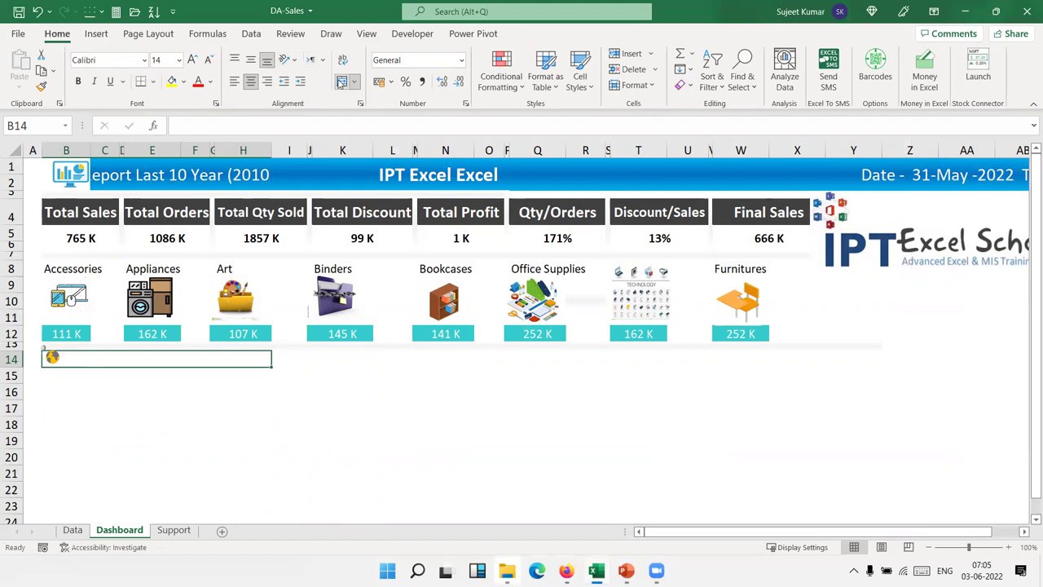
type("Zone ")
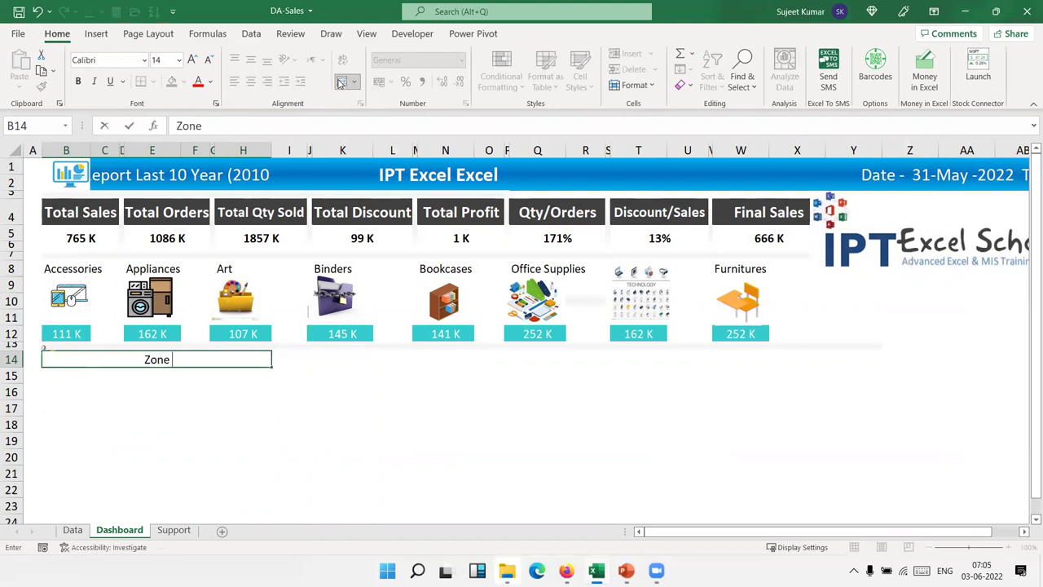
type("Sales")
key("BackSpace")
key("BackSpace")
key("BackSpace")
type("les ")
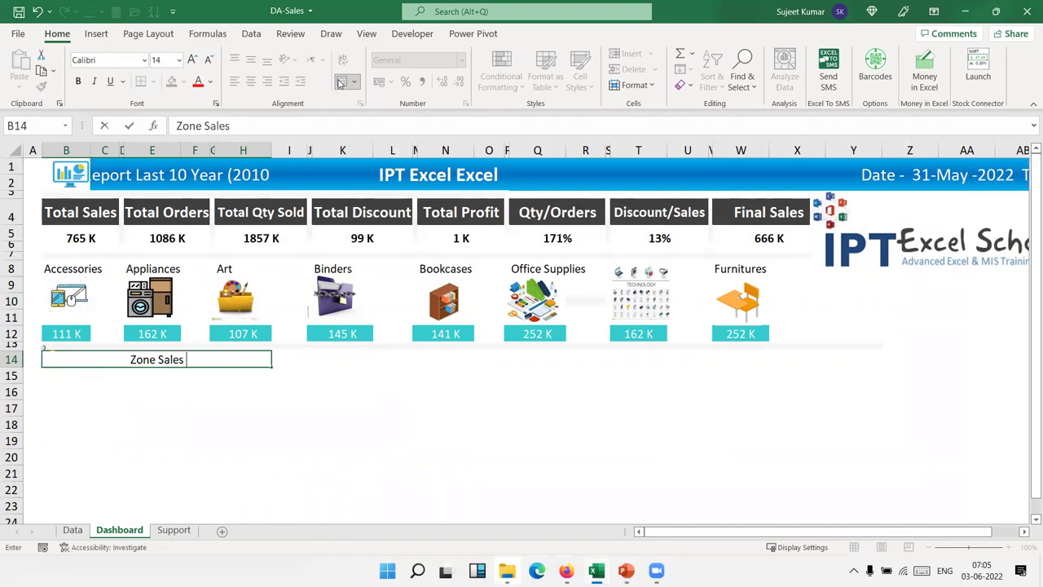
type("Share")
key("Return")
key("Up")
key("shift+Right")
key("shift+Right")
key("shift+Right")
left_click(341, 82)
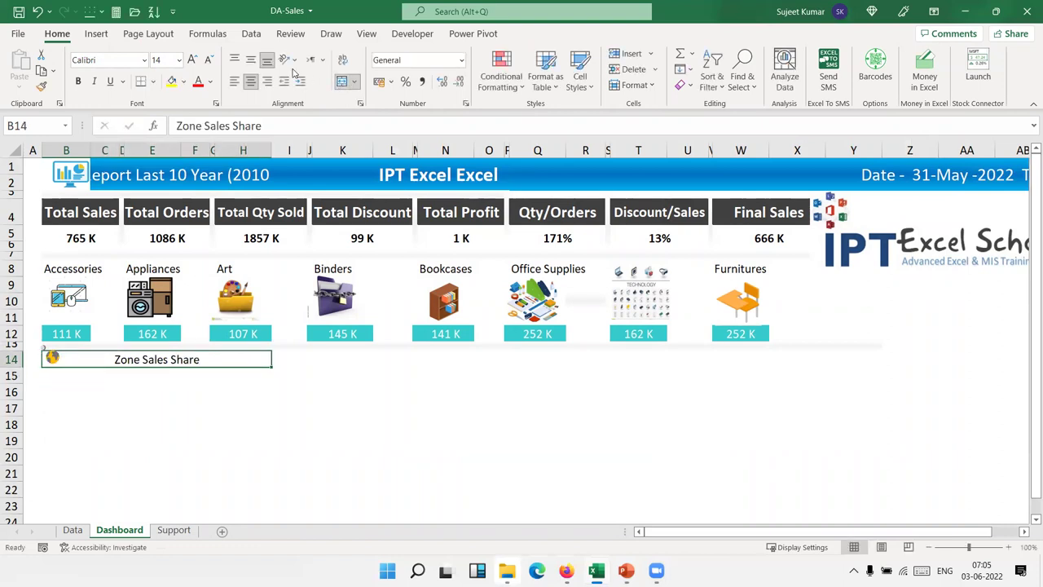
Left-align the 'Zone Sales Share' heading and indent it by two steps.
left_click(237, 82)
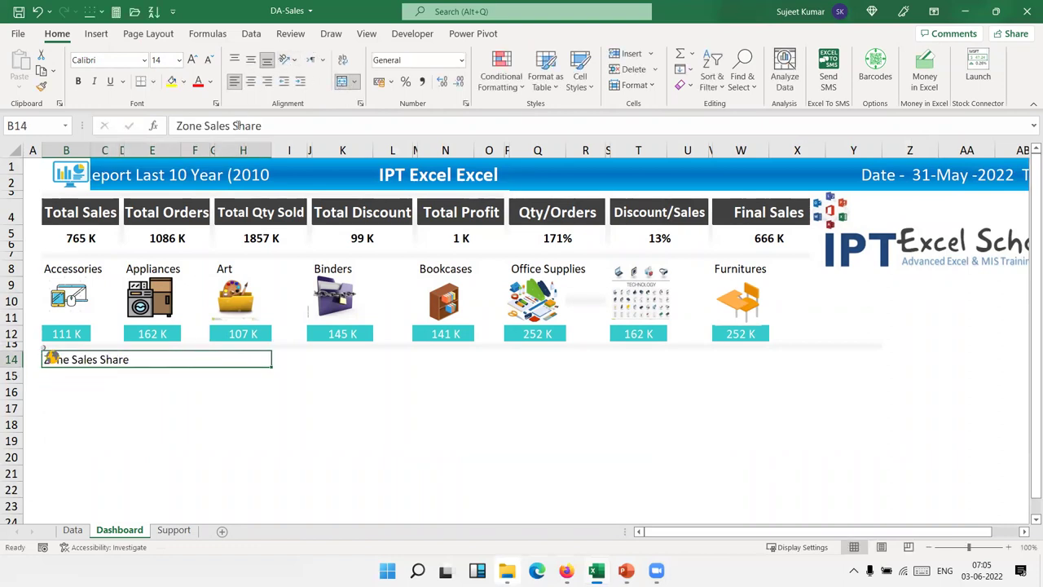
left_click(300, 82)
left_click(300, 82)
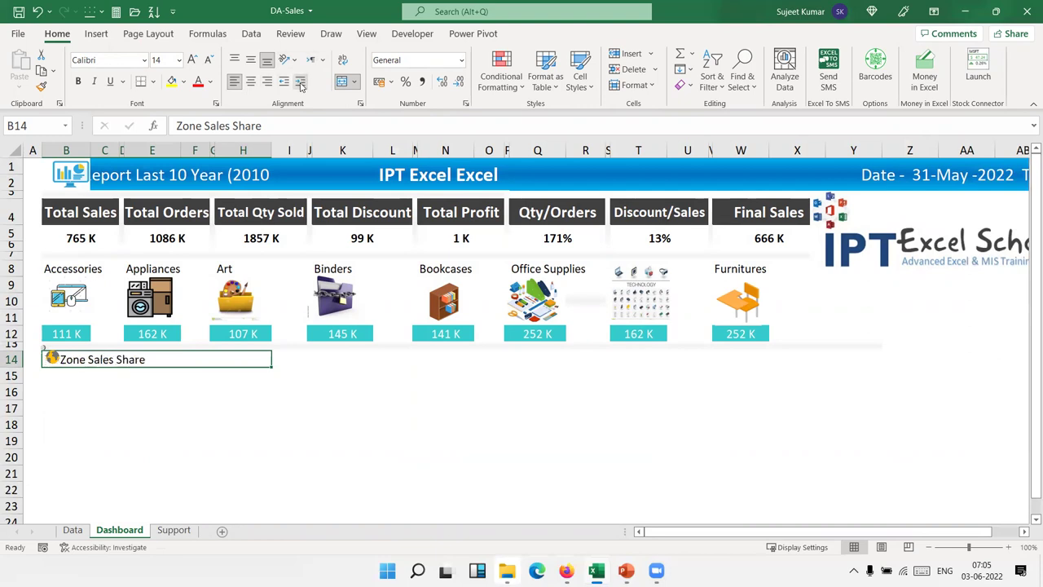
left_click(300, 82)
left_click(284, 82)
left_click(197, 453)
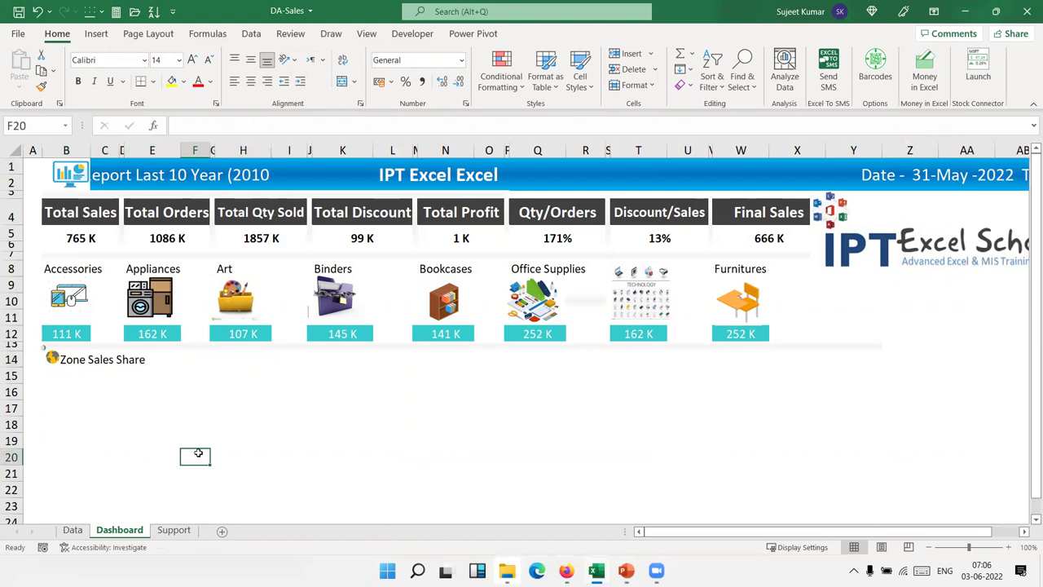
On the Support sheet, copy the five zone names (Centeral to West) into column E from E20.
left_click(175, 529)
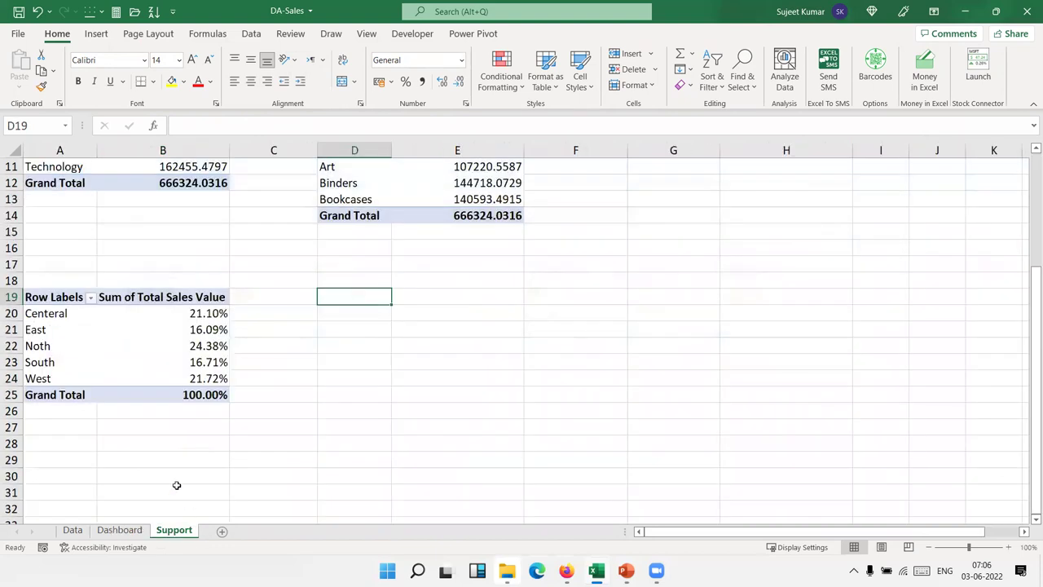
mouse_move(189, 368)
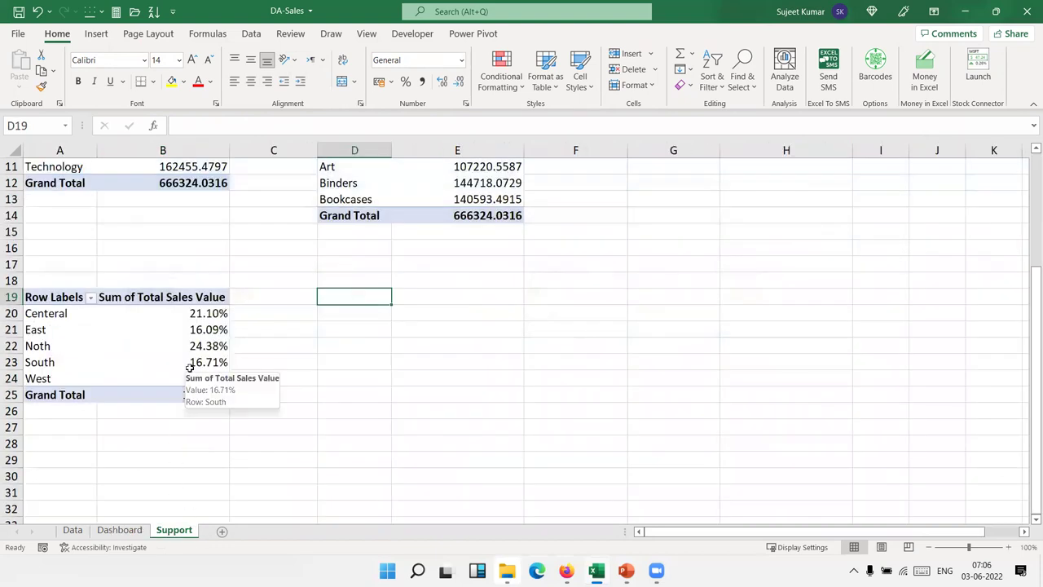
left_click_drag(74, 318, 54, 377)
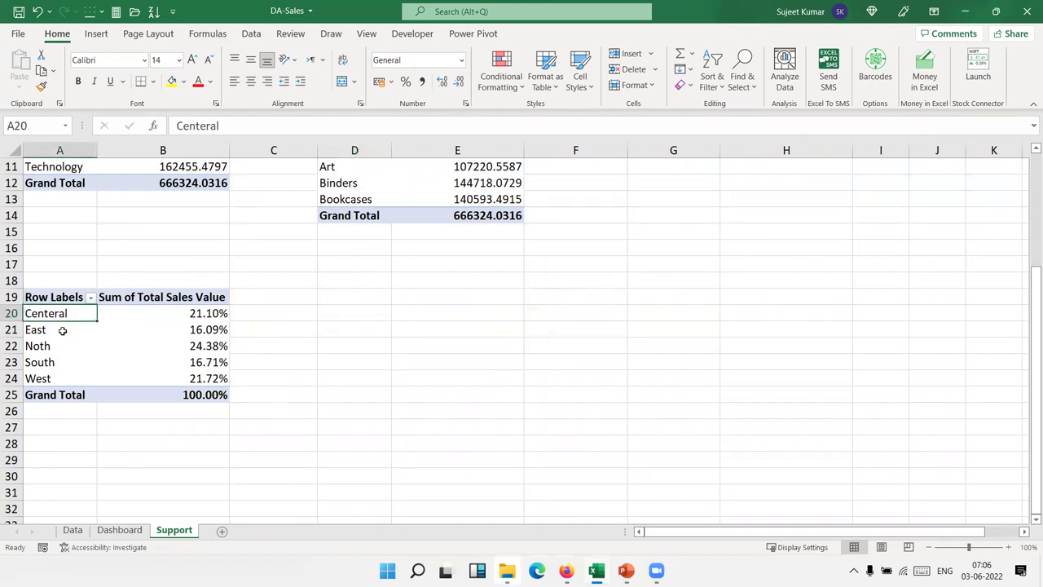
key("ctrl+c")
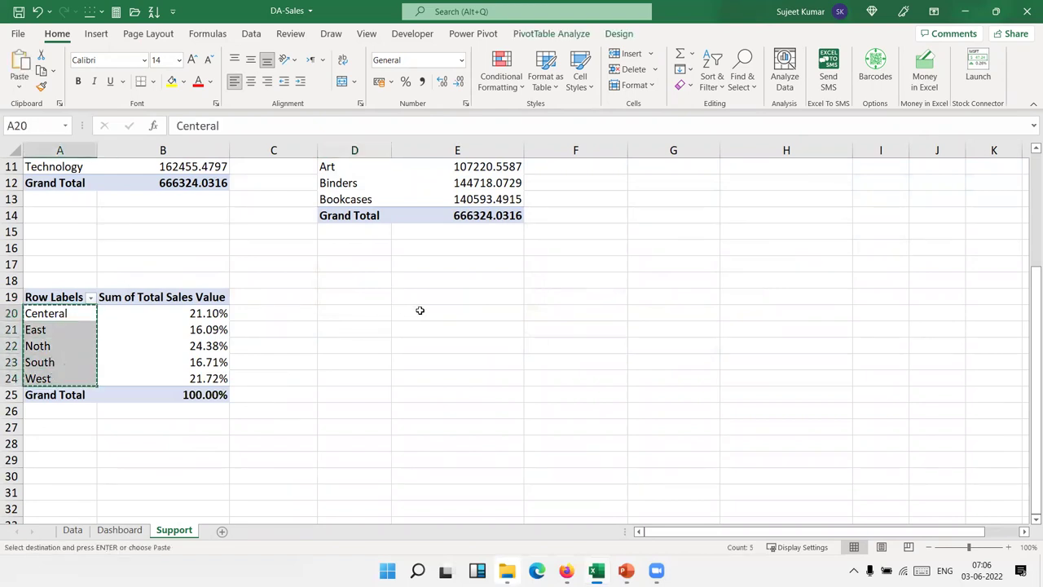
left_click(419, 311)
key("ctrl+v")
key("Escape")
Enter 100% in F20 and fill it down through F24.
left_click(563, 316)
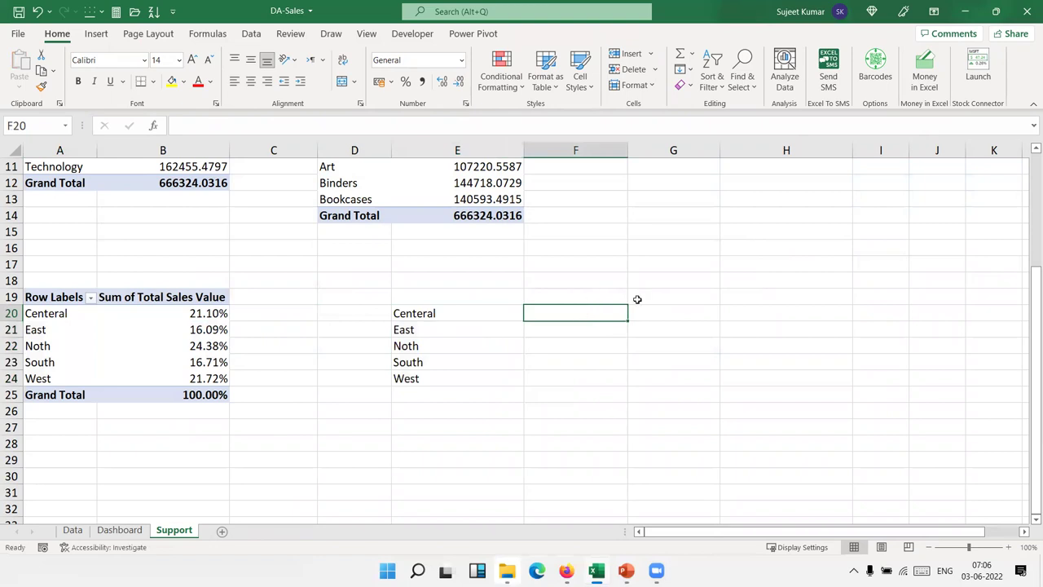
type("100%")
key("Return")
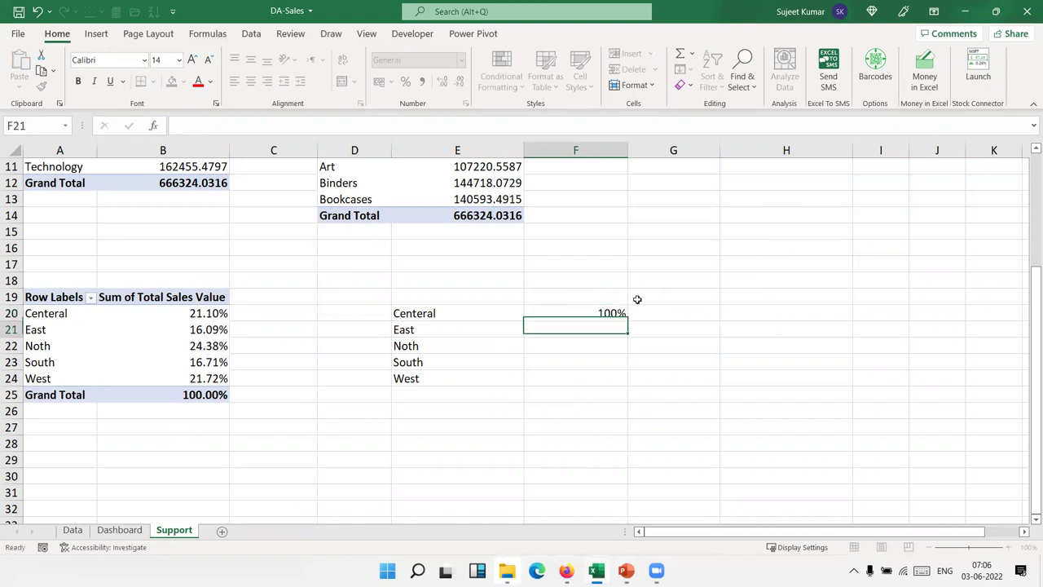
key("Left")
key("Down")
key("Down")
key("Down")
key("Right")
key("shift+Up")
key("shift+Up")
key("shift+Up")
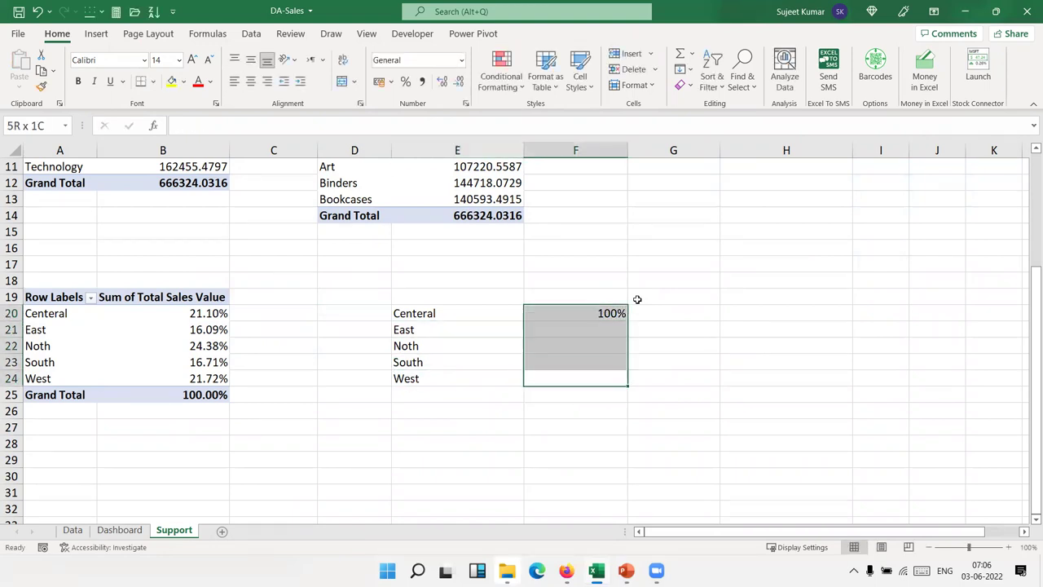
key("ctrl+d")
key("Right")
key("Up")
key("Up")
key("Up")
key("Up")
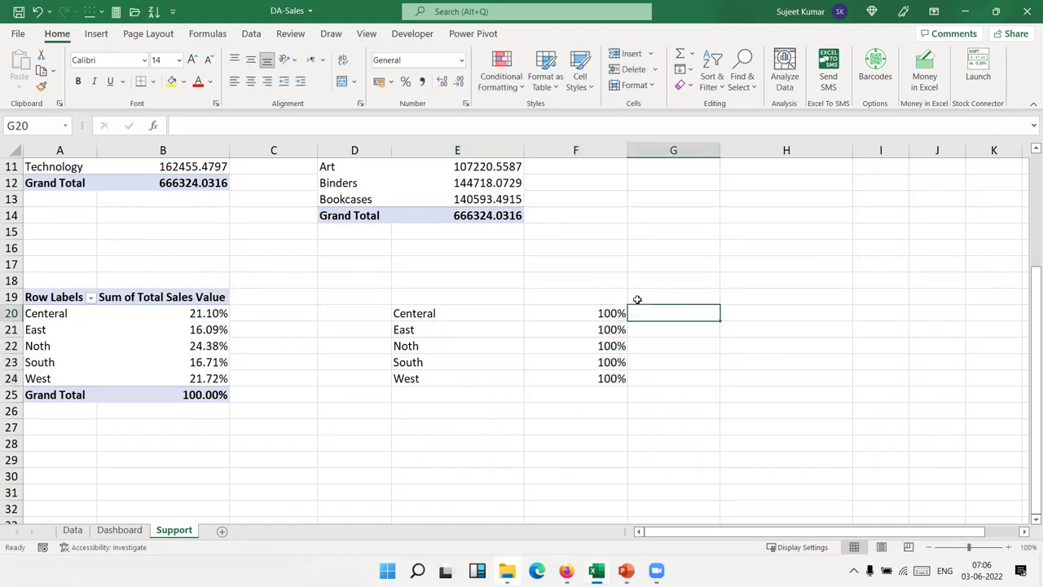
Enter a GETPIVOTDATA formula in G20 for Total Sales Value, with the zone taken from E20.
type("=")
left_click(181, 316)
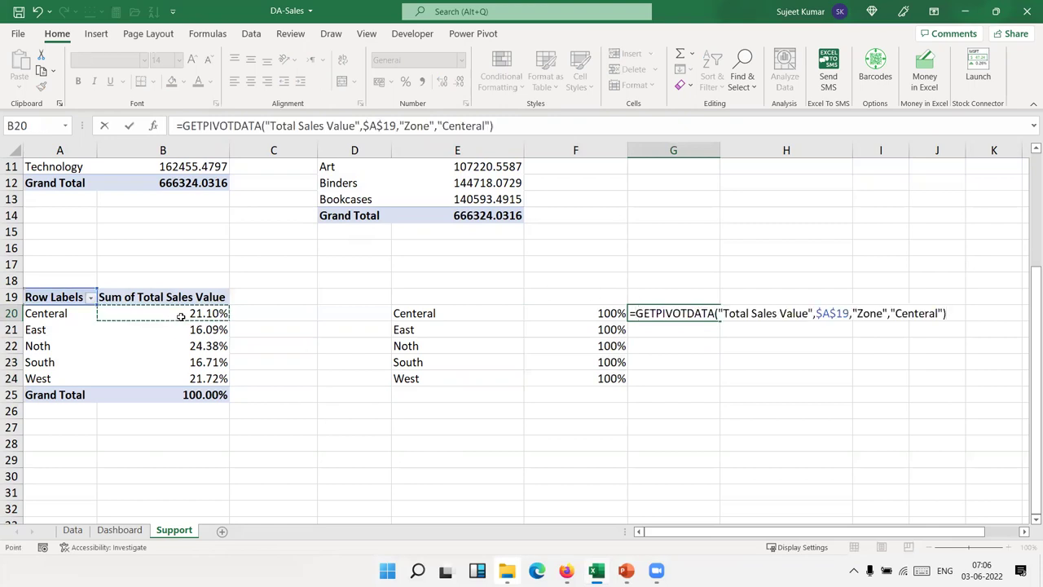
key("Return")
key("Up")
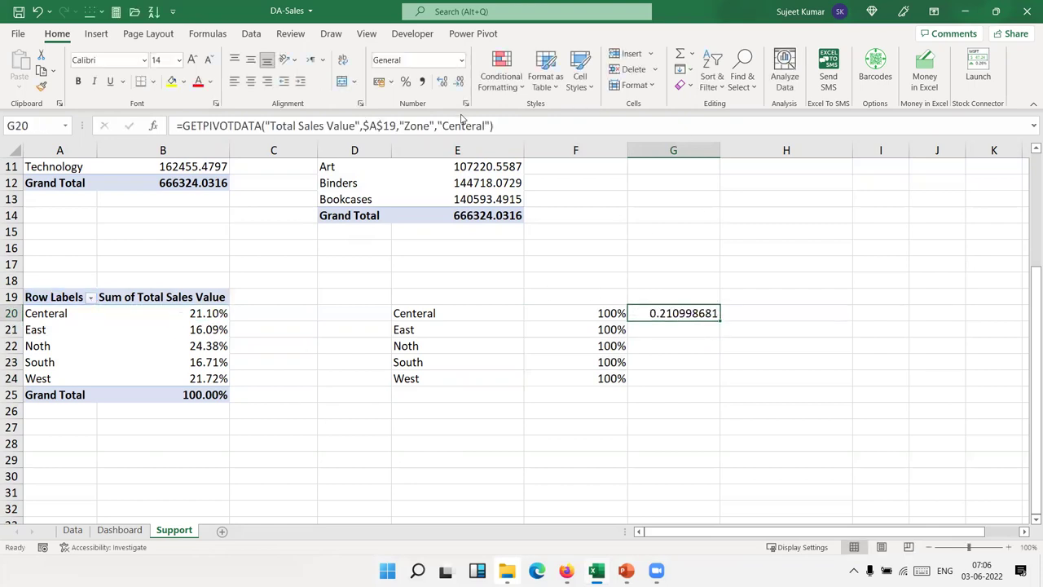
left_click(461, 125)
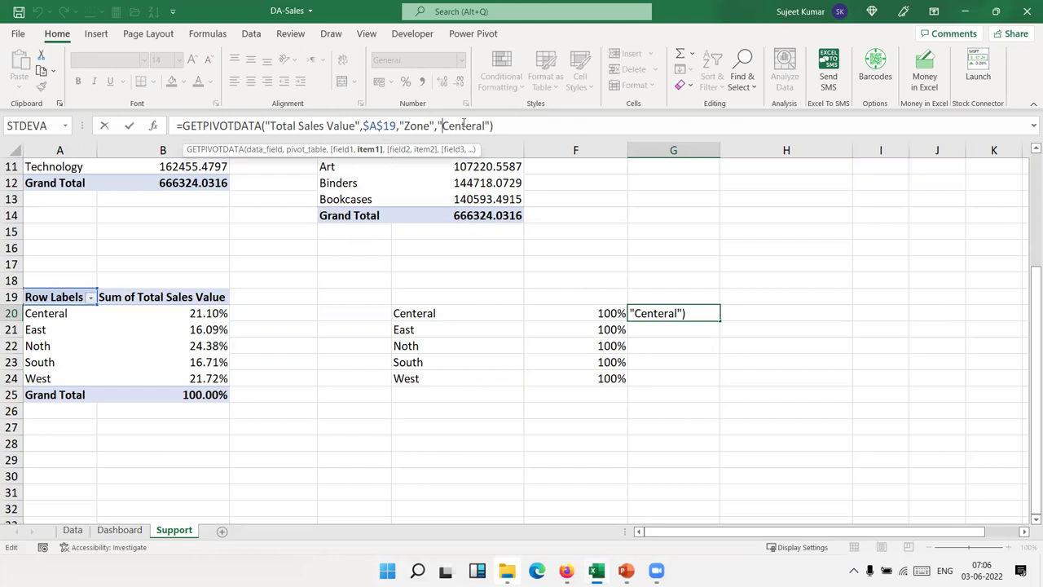
key("shift+Right")
key("shift+Right")
key("shift+Right")
key("shift+Right")
key("shift+Right")
key("shift+Right")
key("shift+Right")
key("shift+Right")
key("shift+Right")
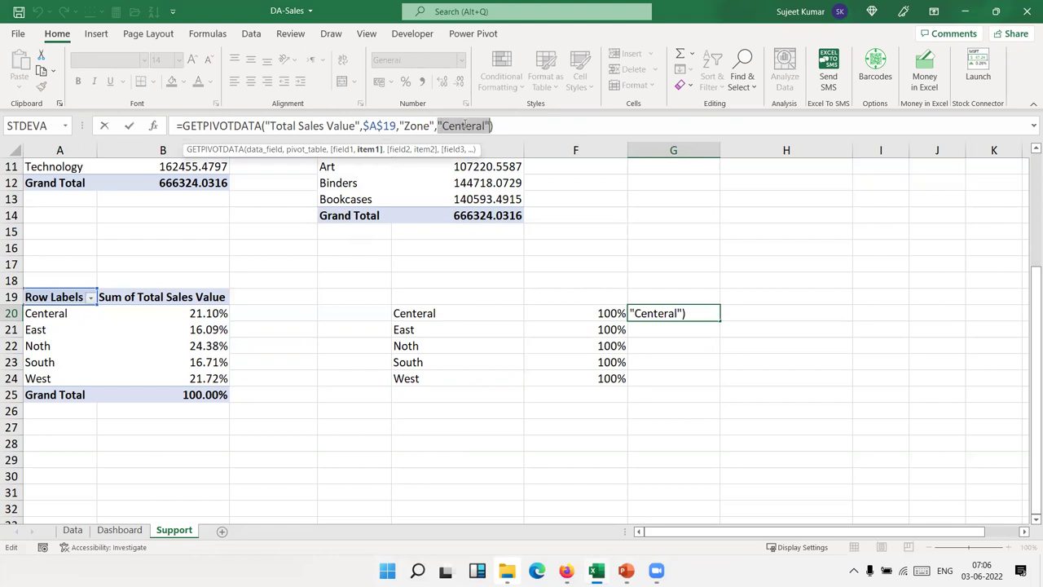
key("BackSpace")
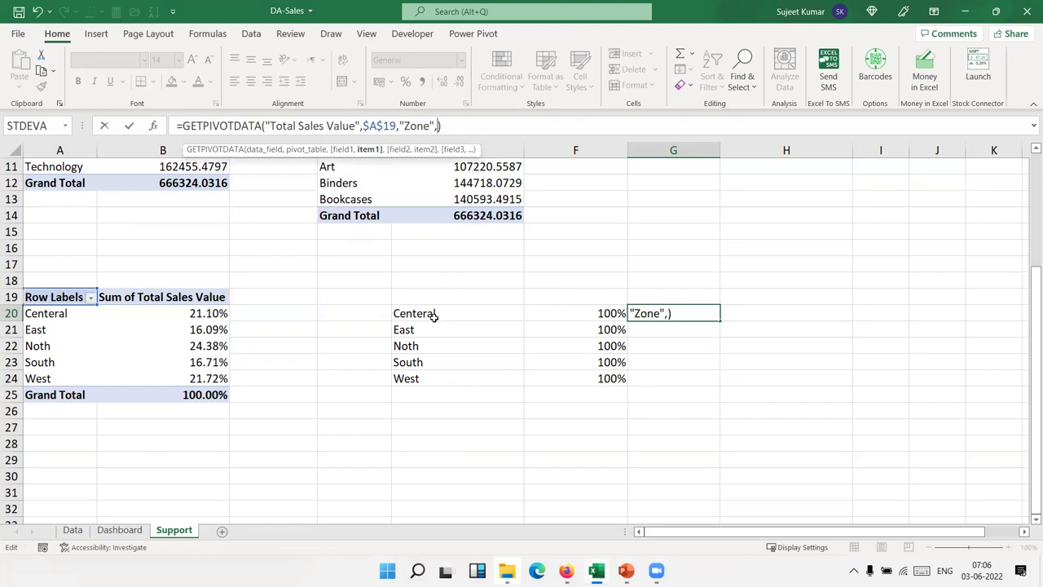
left_click(433, 312)
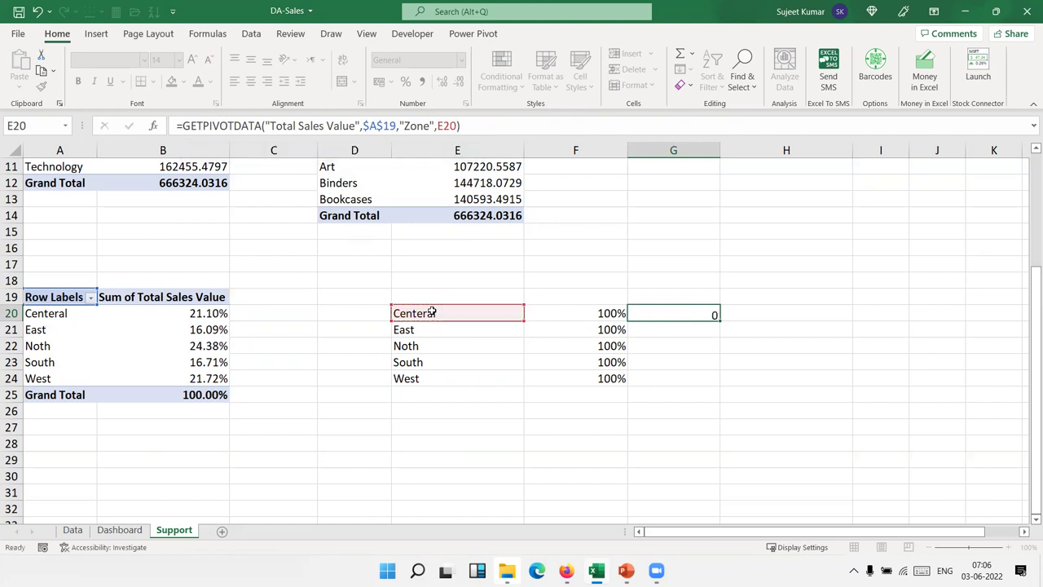
key("ctrl+Return")
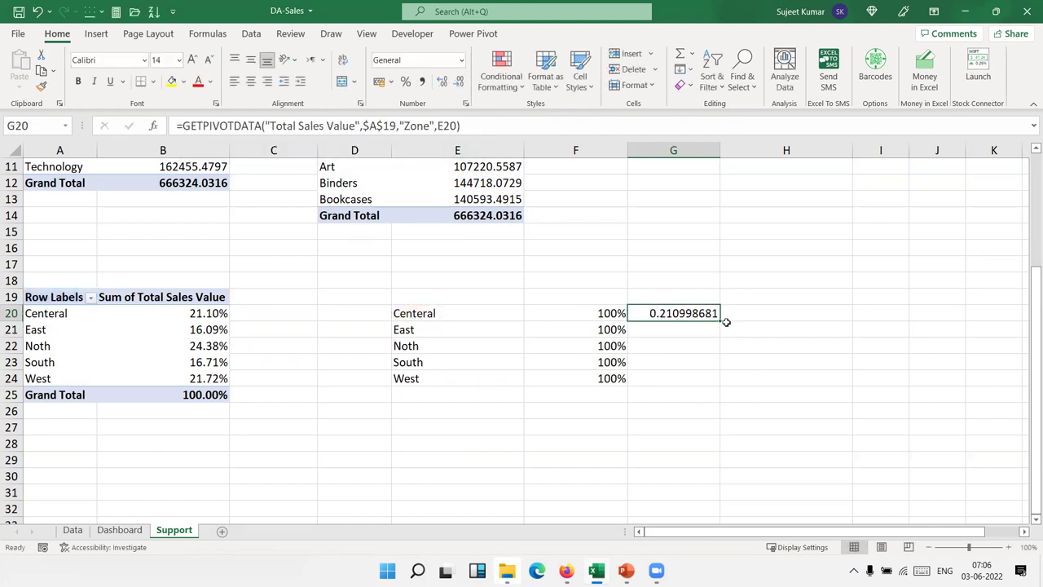
Copy the formula down to G24 and format the shares as percentages.
double_click(721, 322)
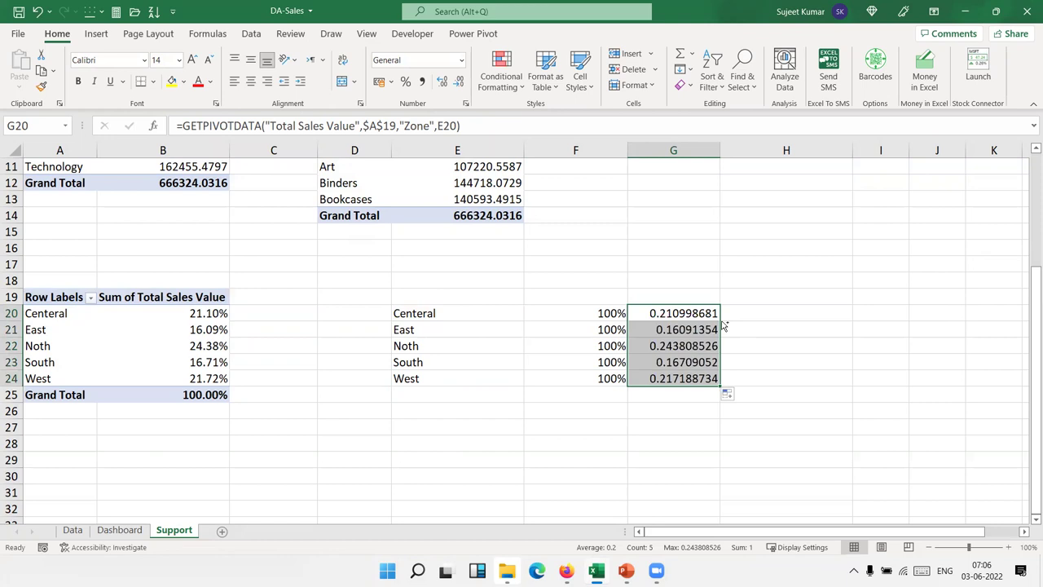
key("ctrl+shift+5")
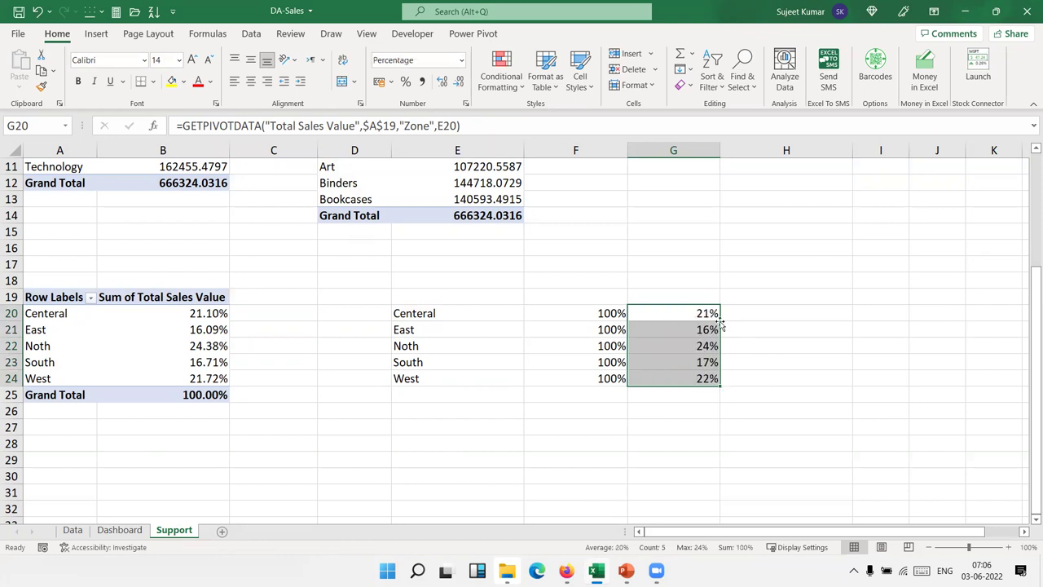
left_click(466, 364)
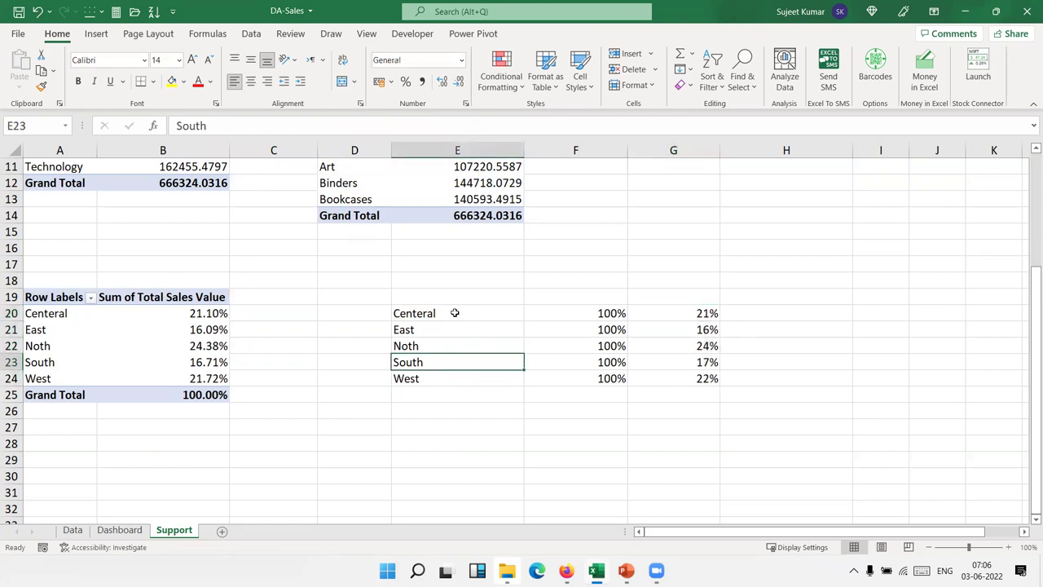
Insert a doughnut chart of Centeral's F20:G20 values.
left_click_drag(455, 313, 658, 313)
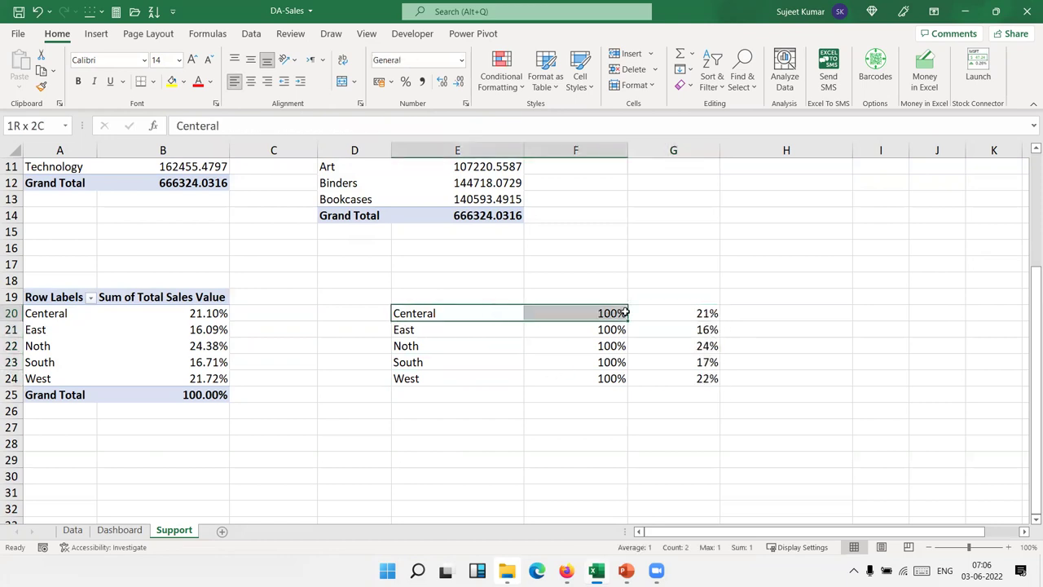
left_click(97, 35)
left_click(489, 85)
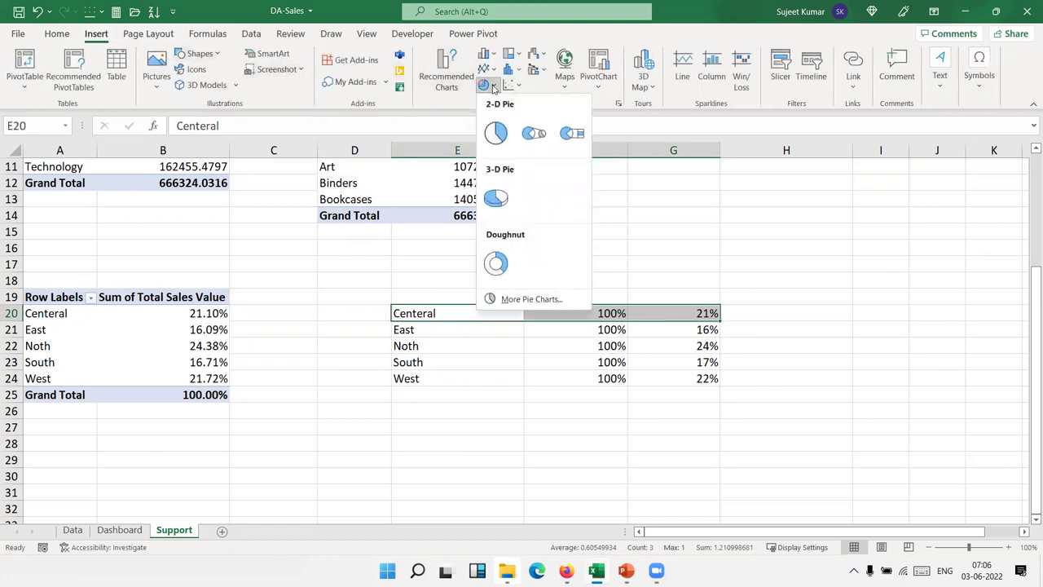
left_click(496, 261)
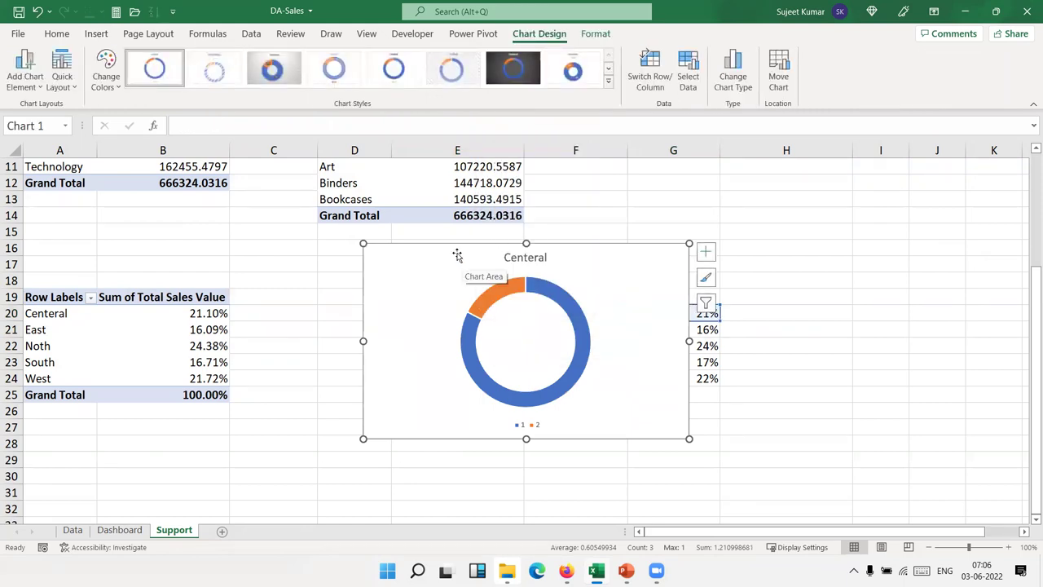
Move the doughnut chart over the pivot table, delete its legend, and select the series.
mouse_move(444, 256)
left_mouse_down()
mouse_move(300, 234)
mouse_move(213, 236)
left_mouse_up()
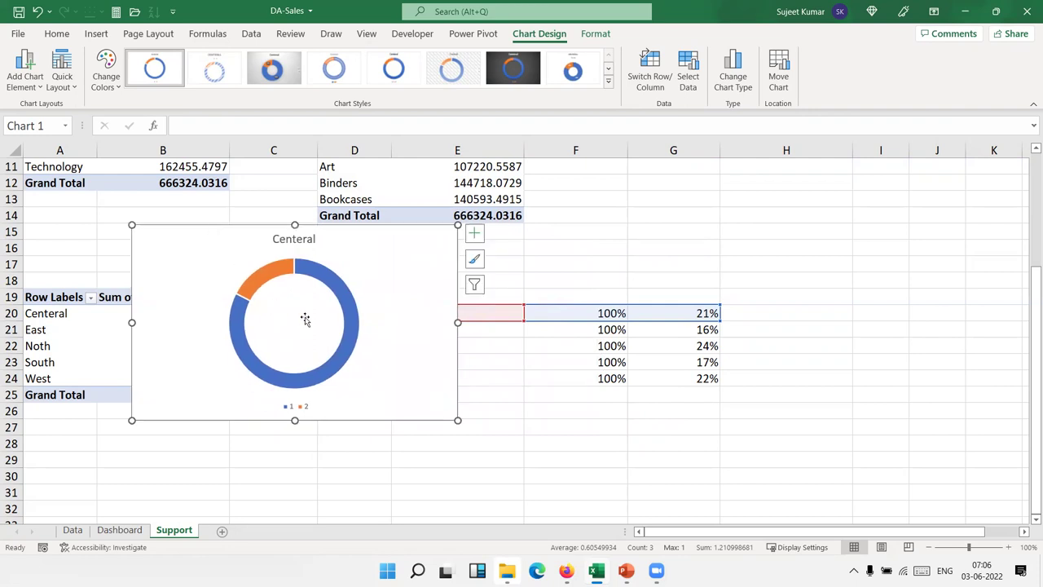
left_click(296, 410)
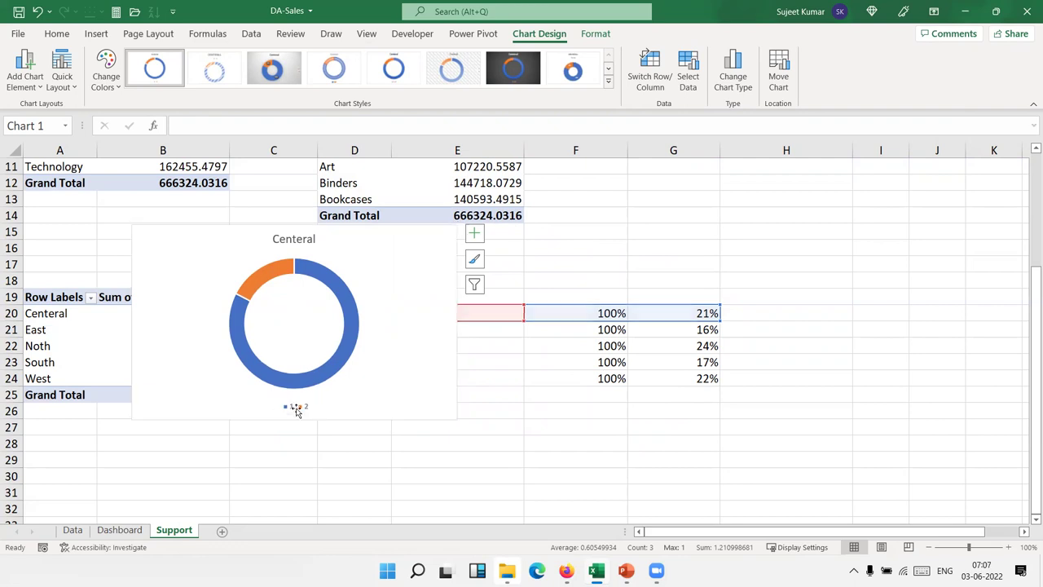
key("Delete")
mouse_move(361, 364)
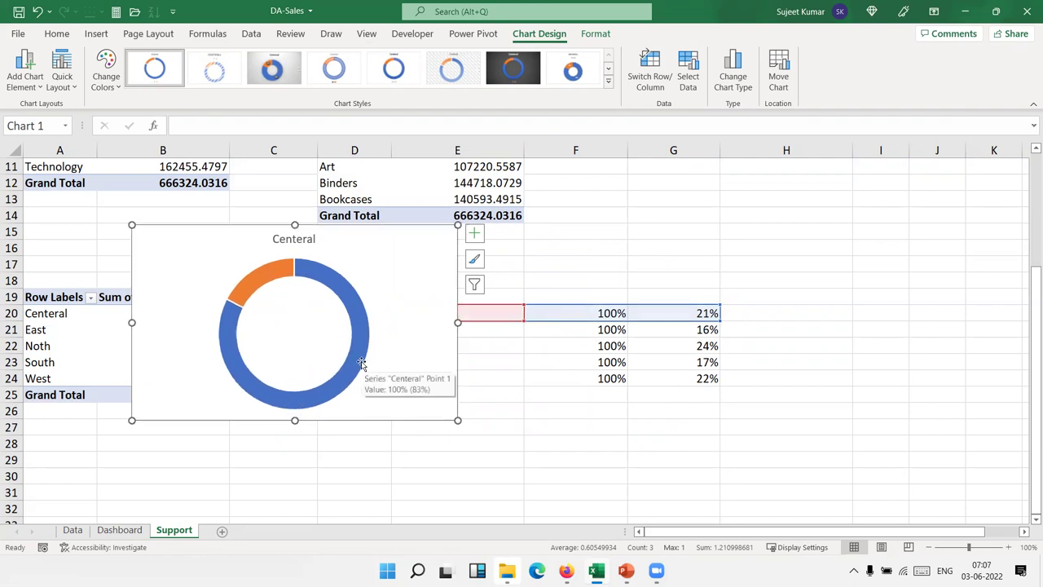
left_click(360, 360)
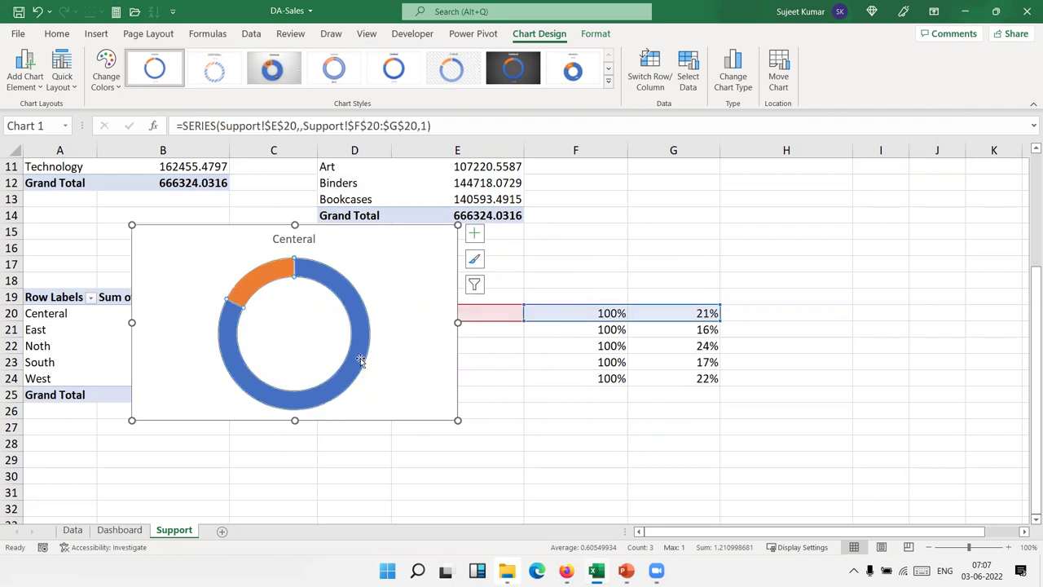
In Format Data Series, raise the doughnut's first-slice angle to 60°.
right_click(361, 360)
mouse_move(490, 477)
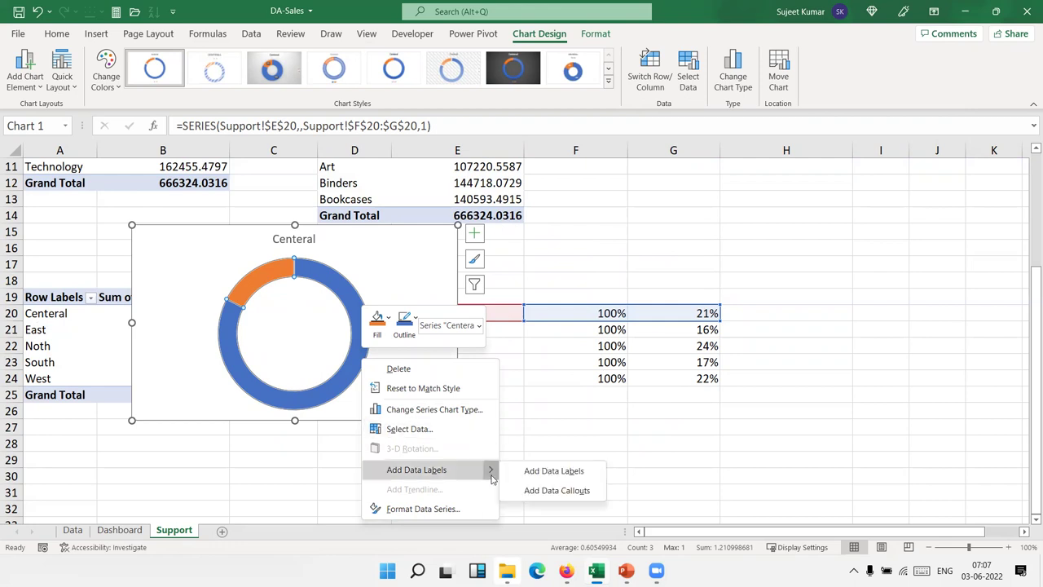
left_click(445, 511)
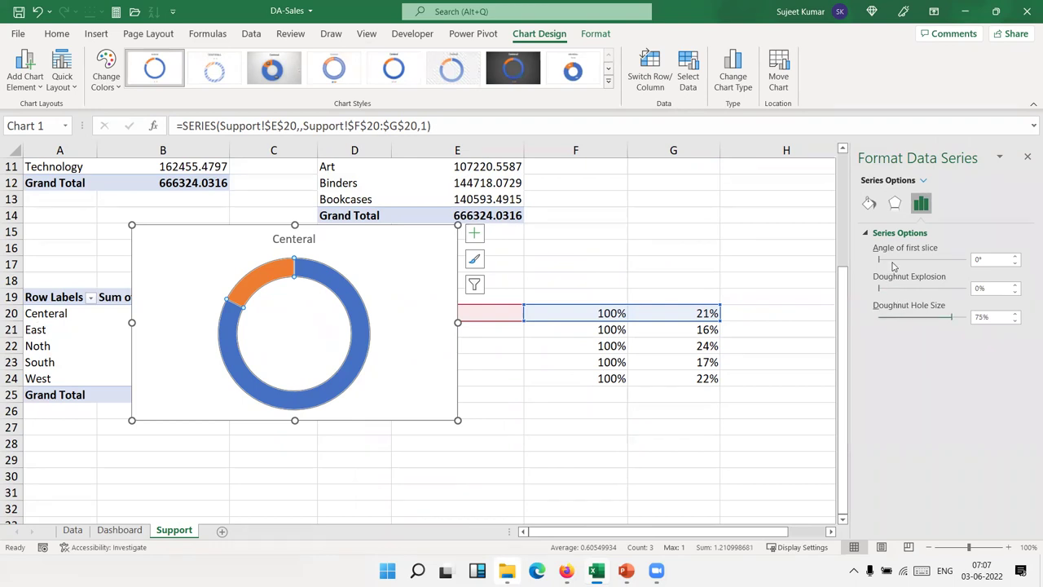
left_click(897, 261)
left_click(908, 261)
left_click(911, 260)
left_click(913, 261)
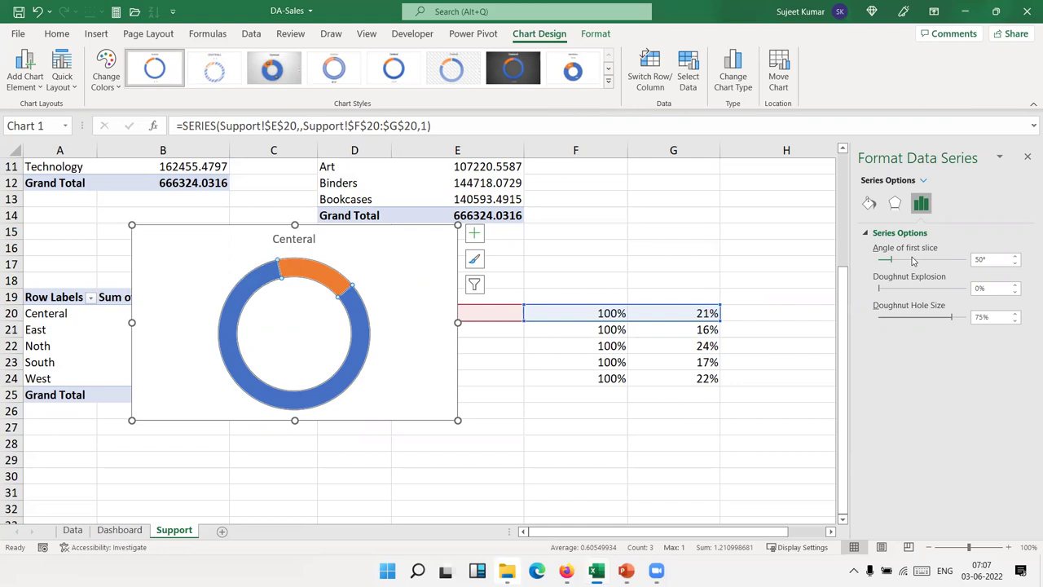
left_click(913, 261)
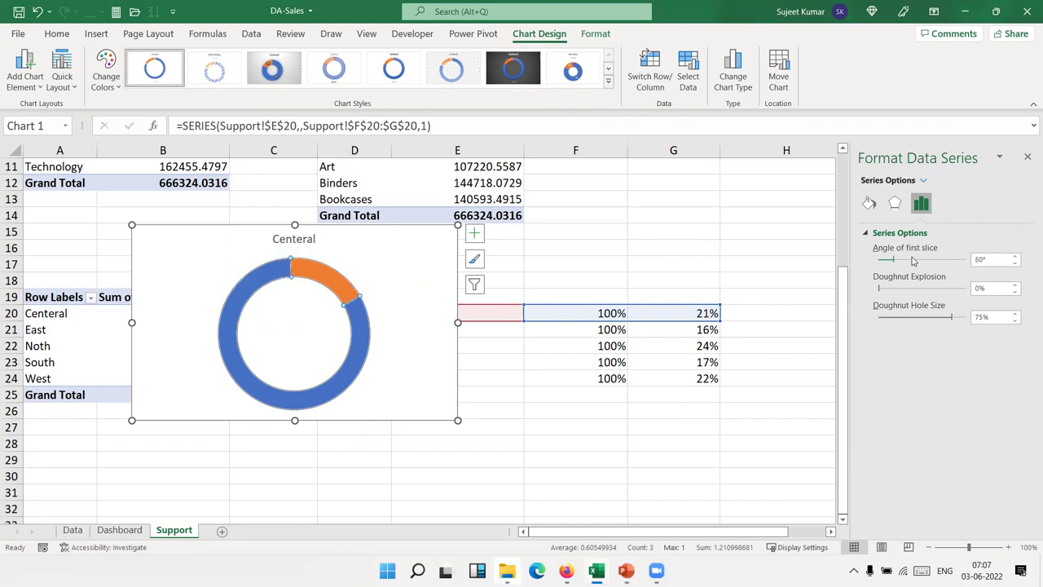
Enter a test value of 25 in G20 to see the chart's Centeral share change.
left_click(657, 346)
left_click(668, 328)
left_click(671, 316)
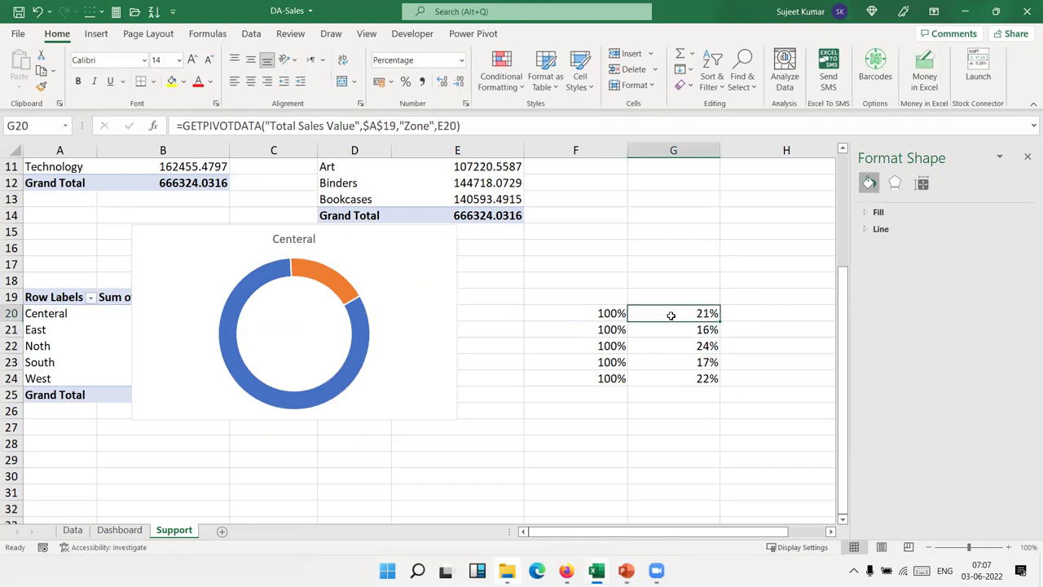
type("25")
key("Return")
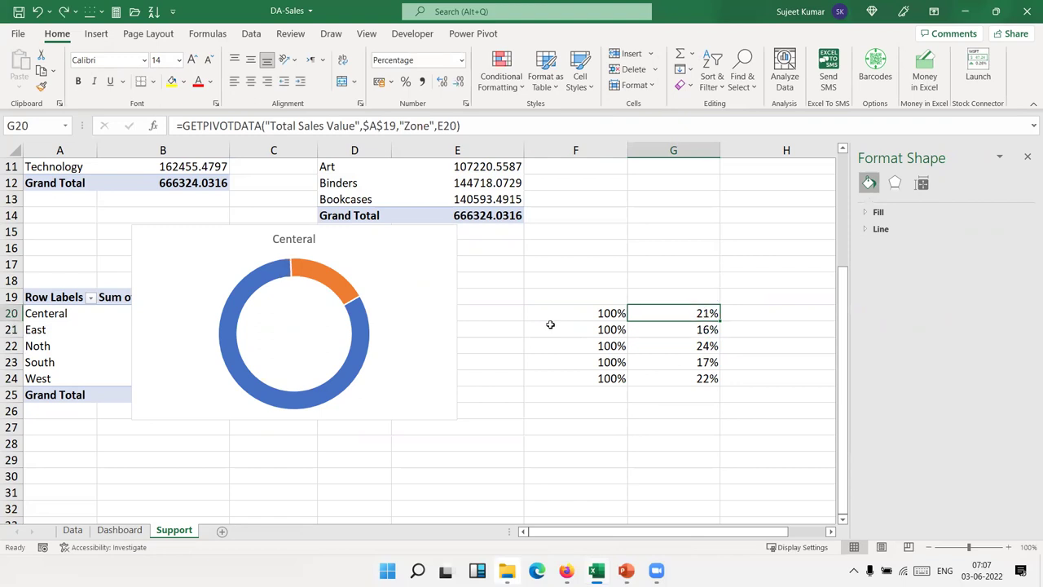
Try first-slice angles from 50° to 360° and a 10% slice separation, then undo the separation.
left_click(361, 352)
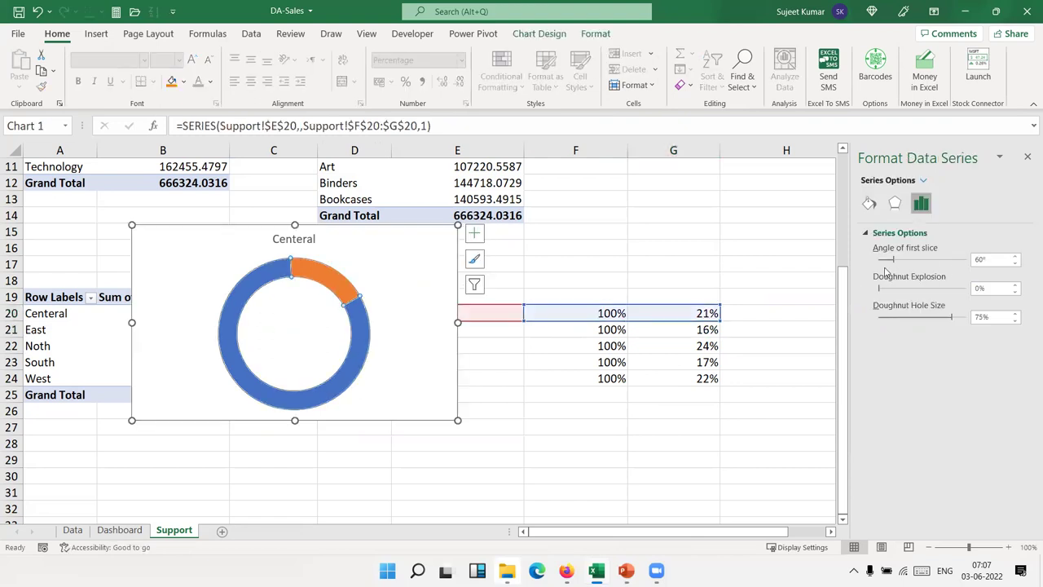
left_click(883, 261)
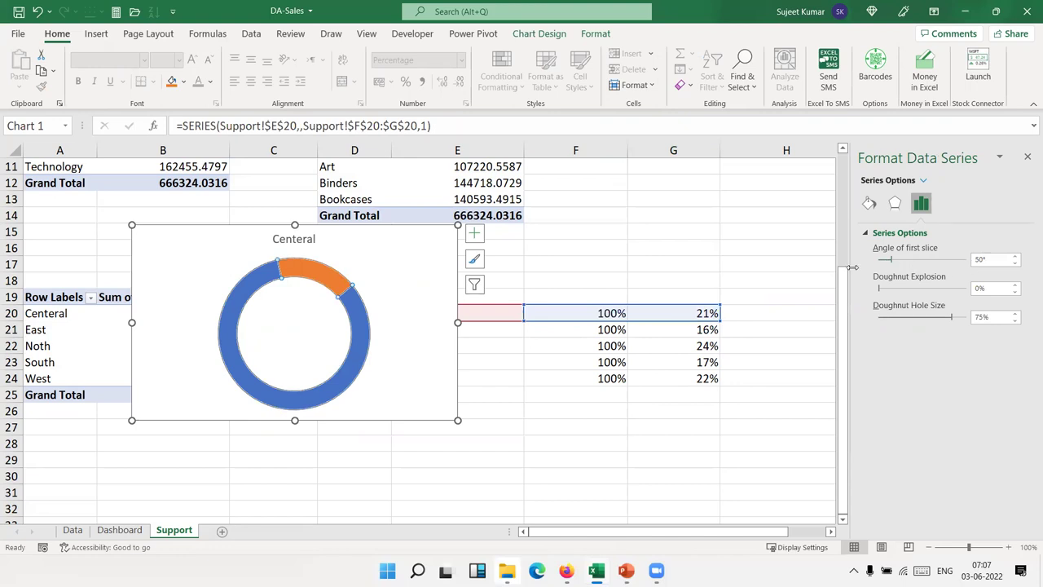
left_click_drag(889, 263, 959, 260)
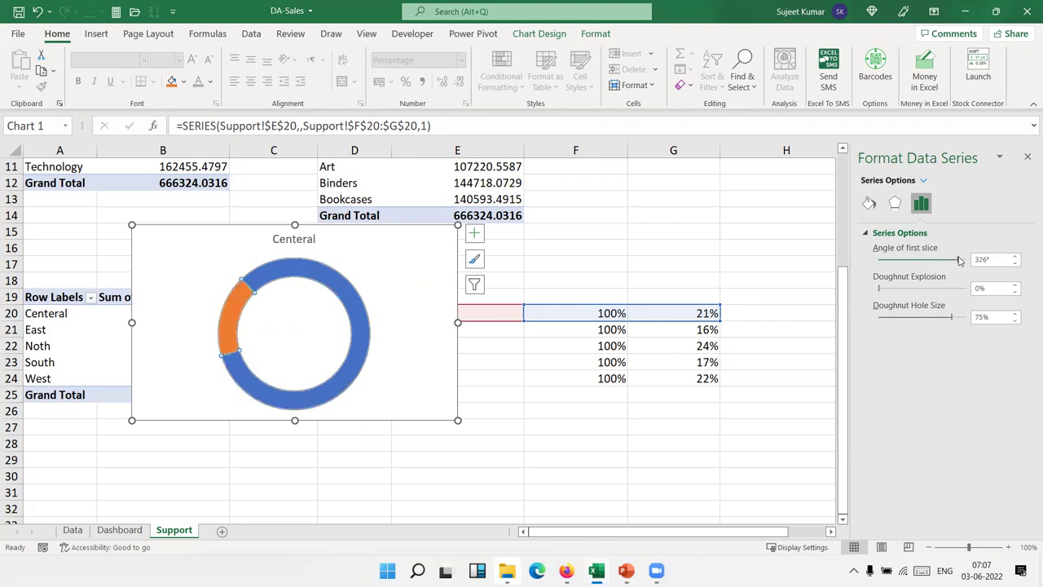
left_click_drag(962, 262, 968, 262)
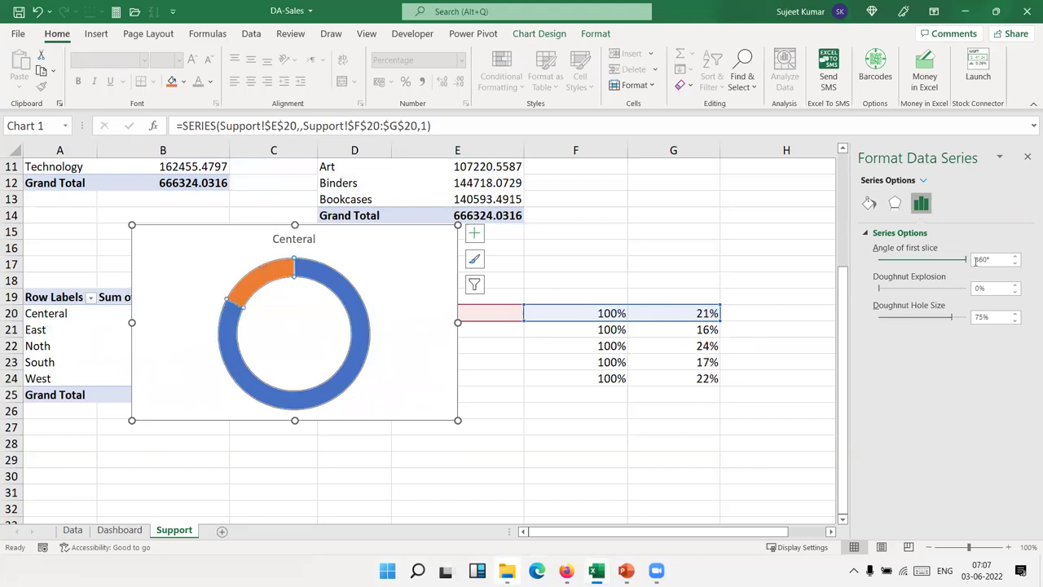
left_click(921, 290)
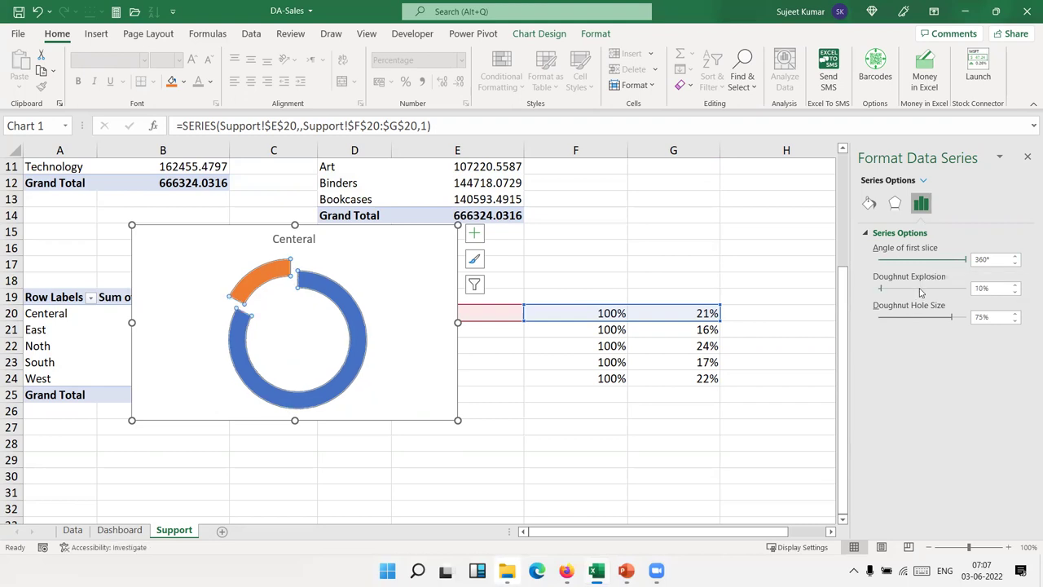
key("ctrl+z")
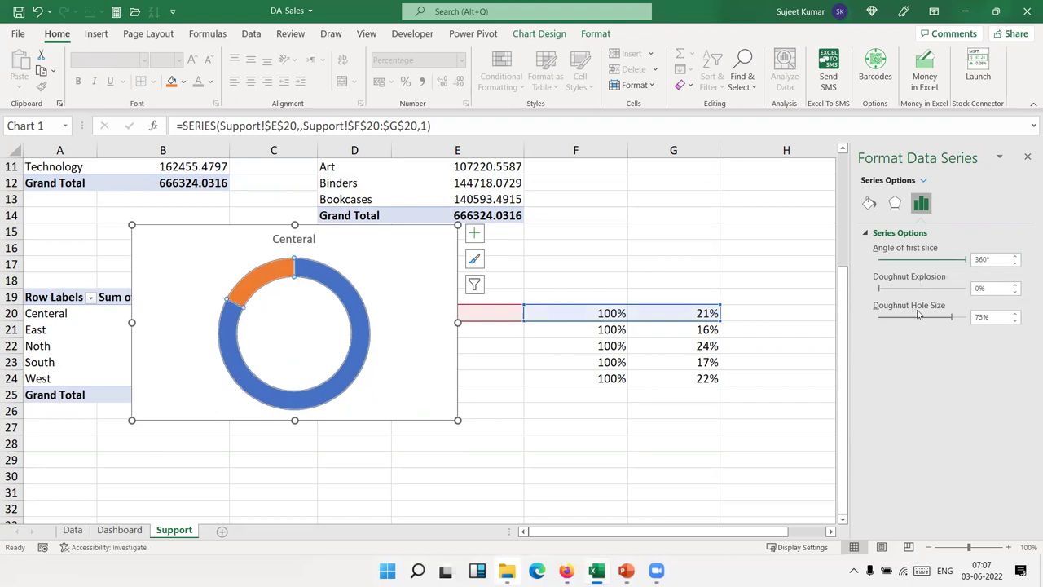
Set the doughnut hole size to 65% and return the first-slice angle to 60°.
left_click(923, 322)
left_click(921, 322)
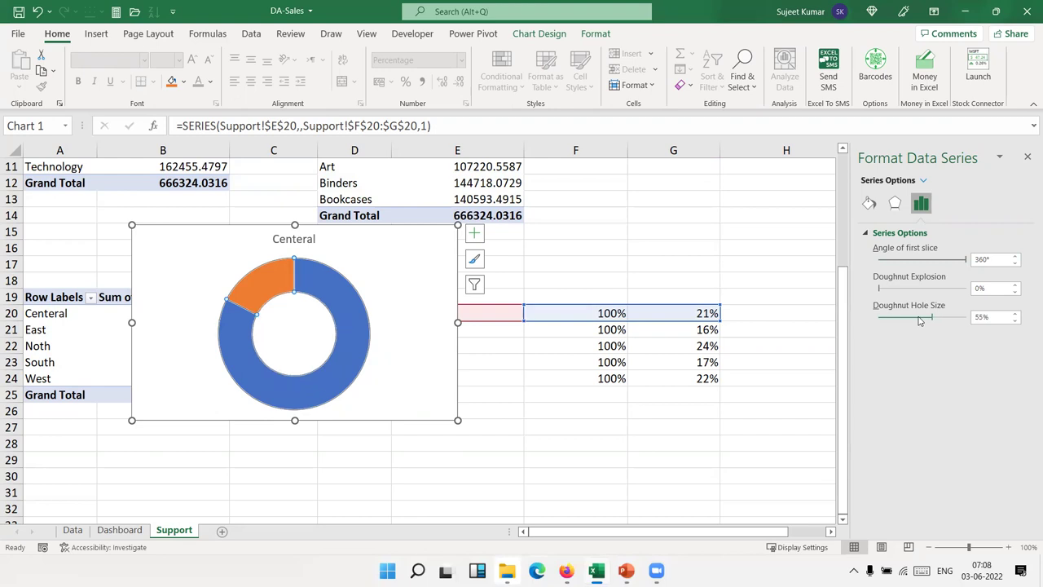
left_click(945, 321)
left_click(955, 261)
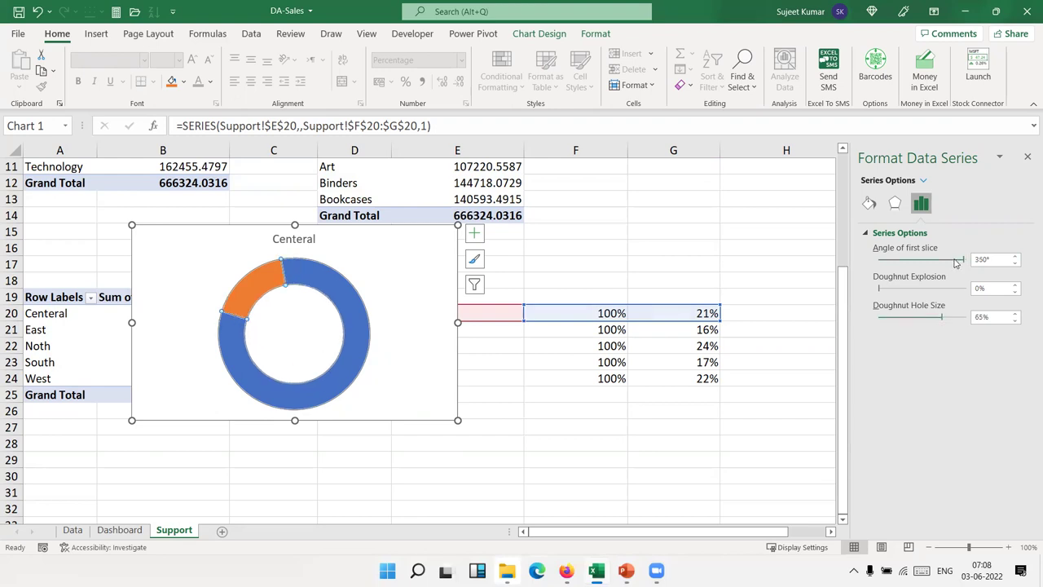
left_click(945, 259)
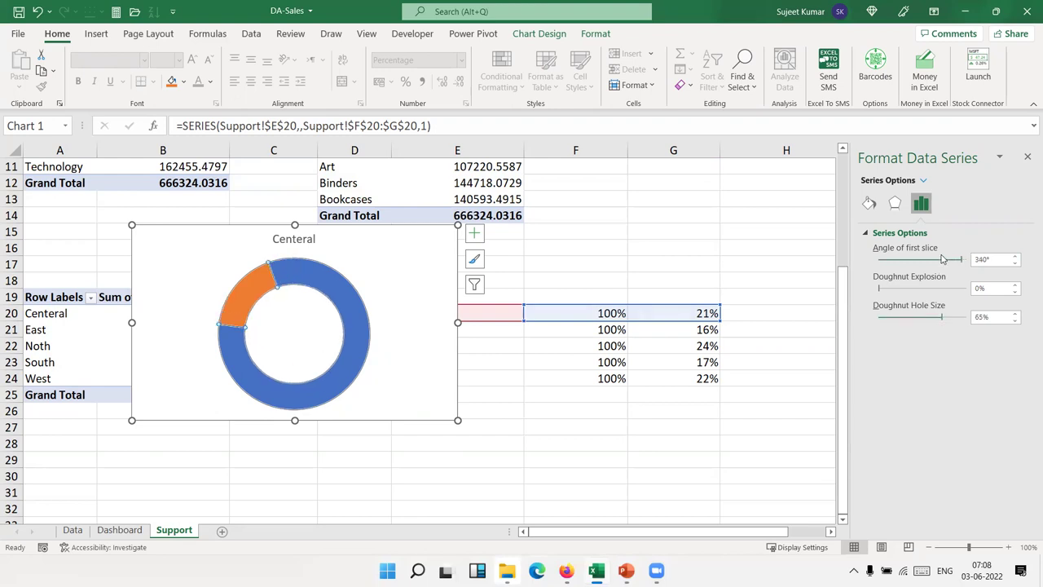
left_click(914, 262)
left_click_drag(914, 261, 889, 261)
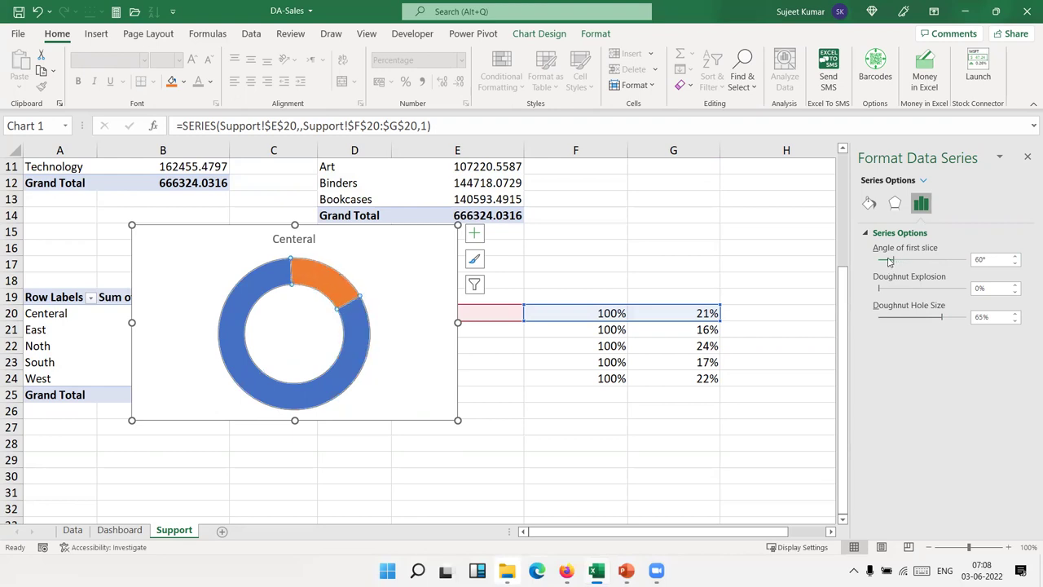
Test the chart by entering 25 in G20, then undo to restore the 21% formula.
left_click(695, 313)
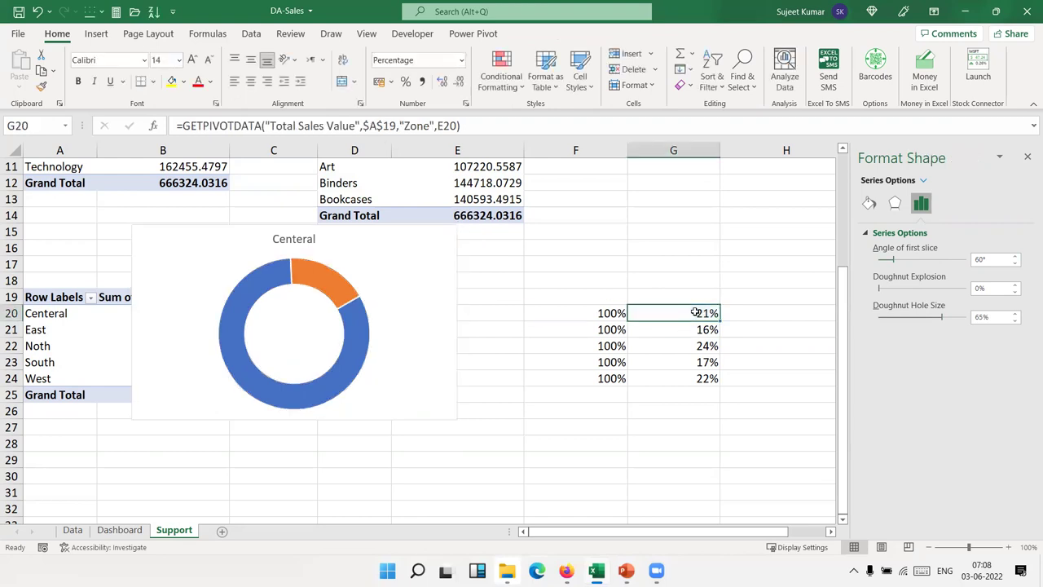
type("25")
key("Return")
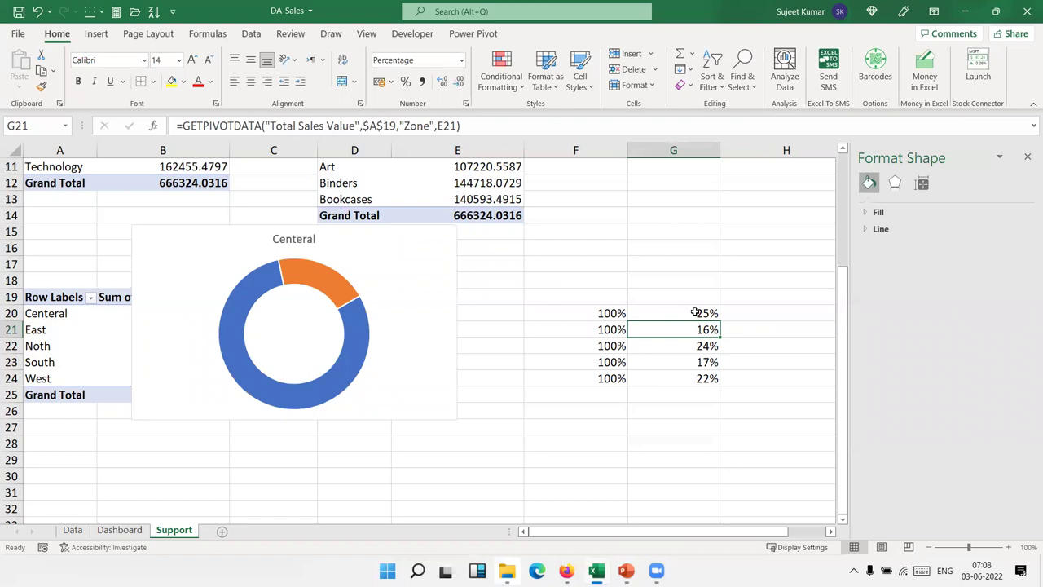
key("ctrl+z")
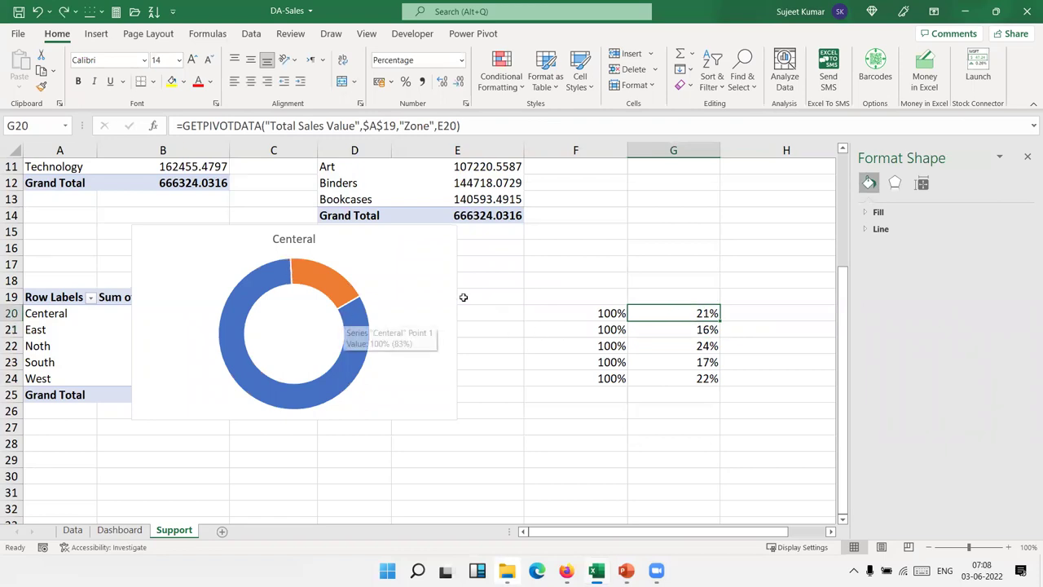
left_click(334, 295)
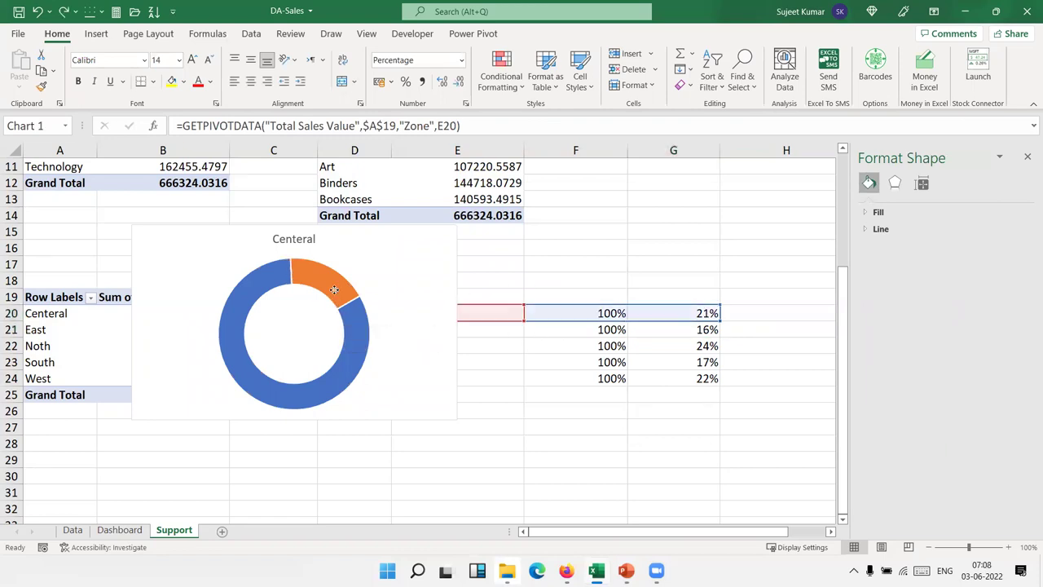
left_click(422, 126)
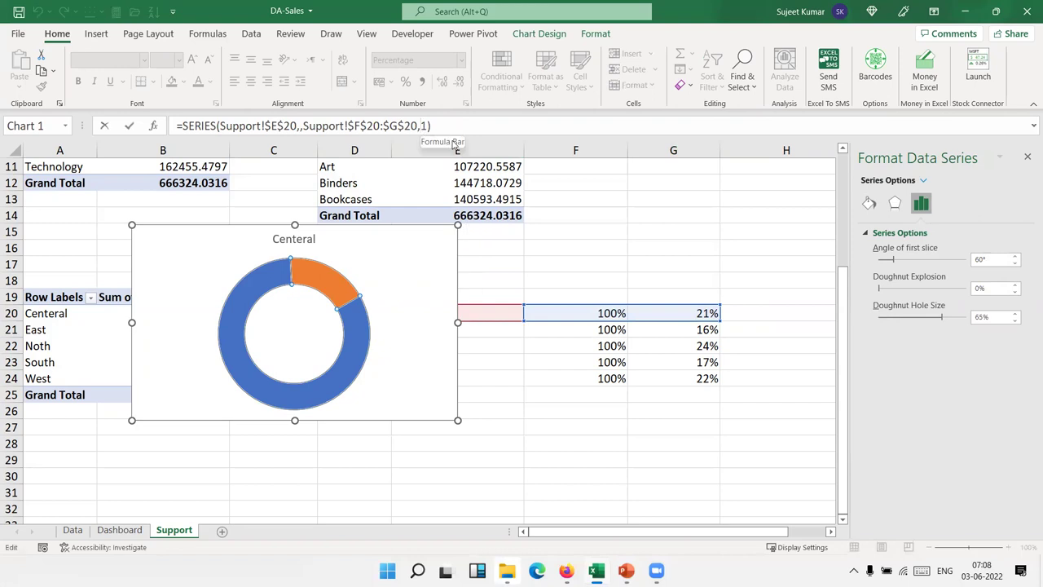
type("2")
key("Return")
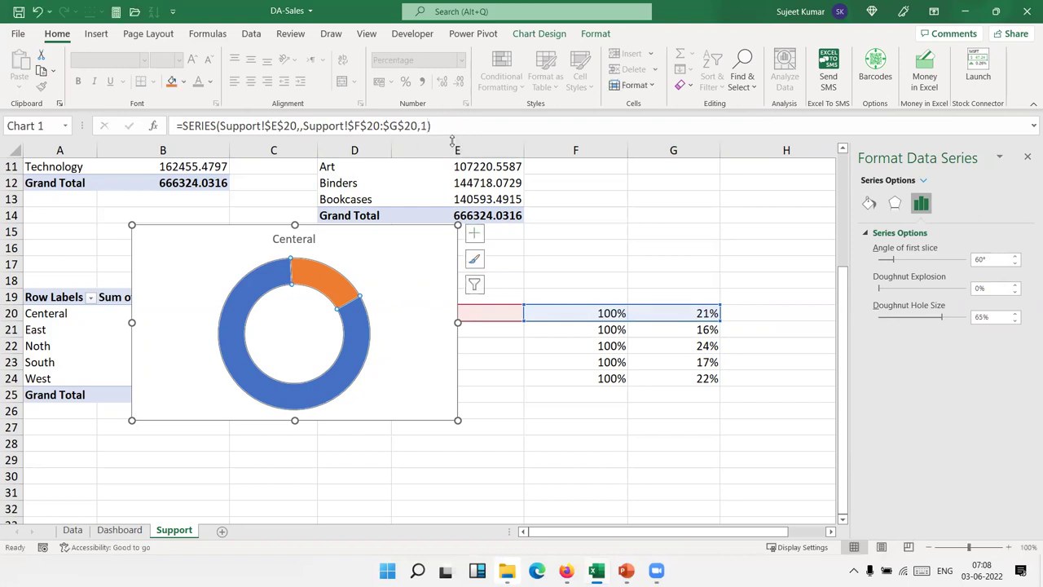
Try 25% in G20 again and undo it, checking the orange and blue slices.
left_click(330, 281)
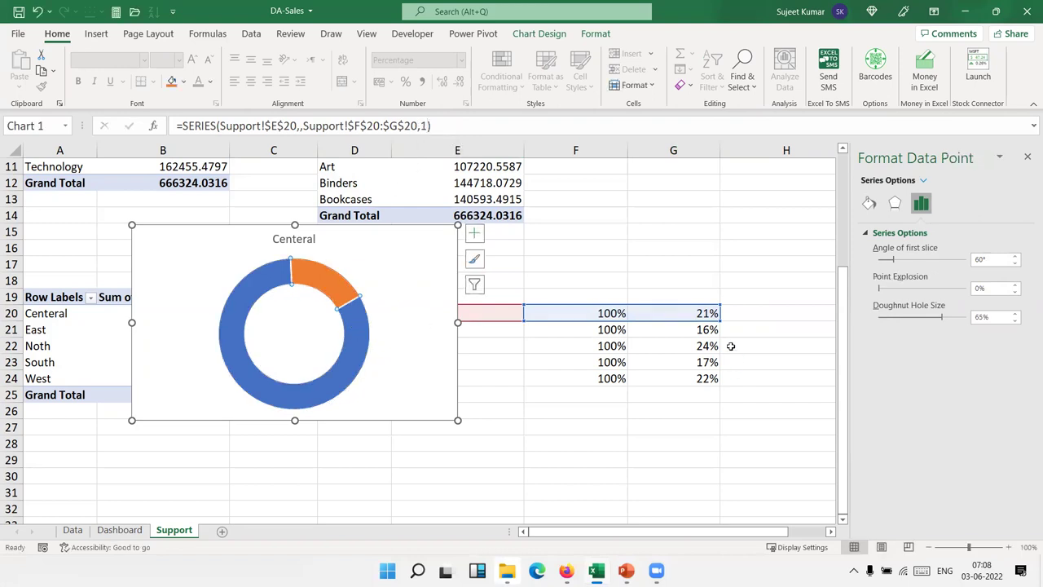
left_click(699, 312)
type("25%")
key("Return")
key("ctrl+z")
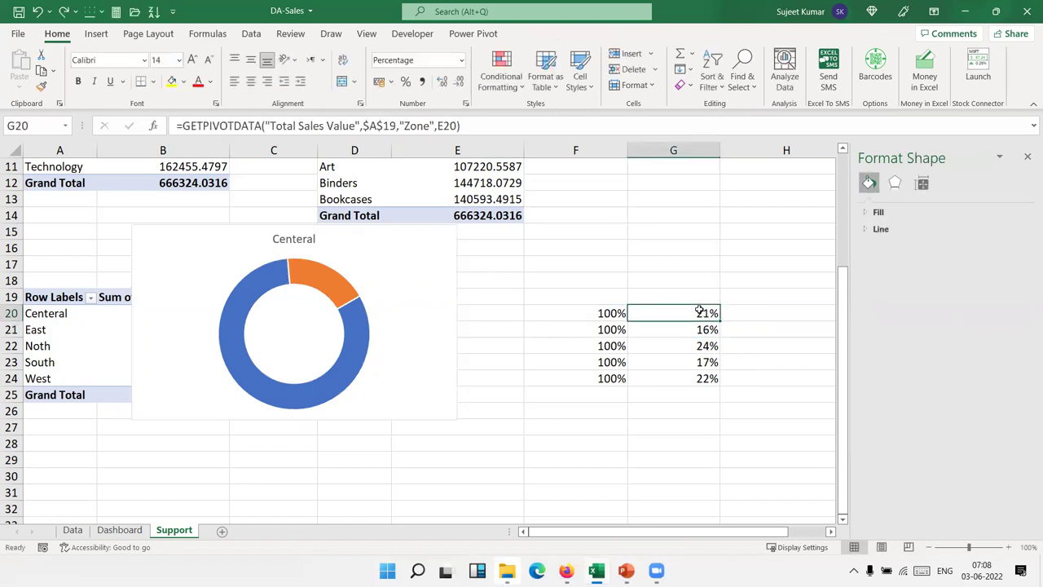
left_click(353, 339)
left_click(352, 340)
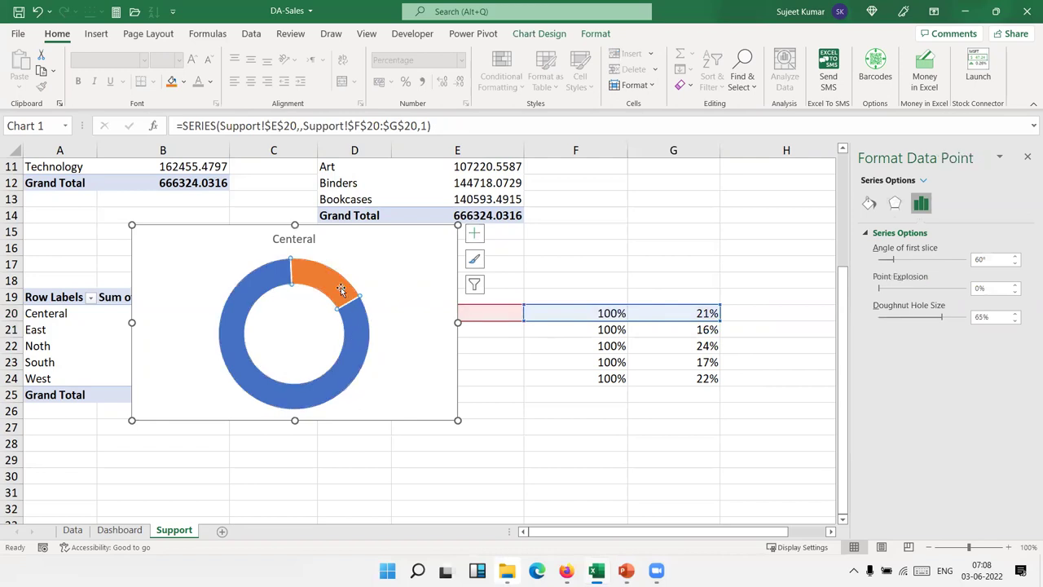
Select the whole Centeral doughnut chart and delete it.
left_click(400, 331)
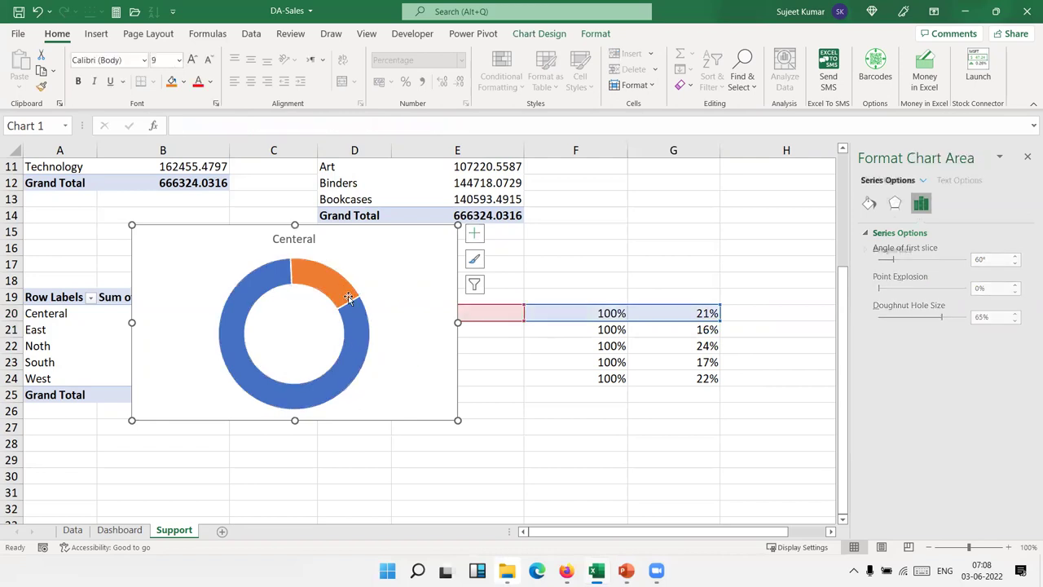
left_click(335, 281)
left_click(347, 353)
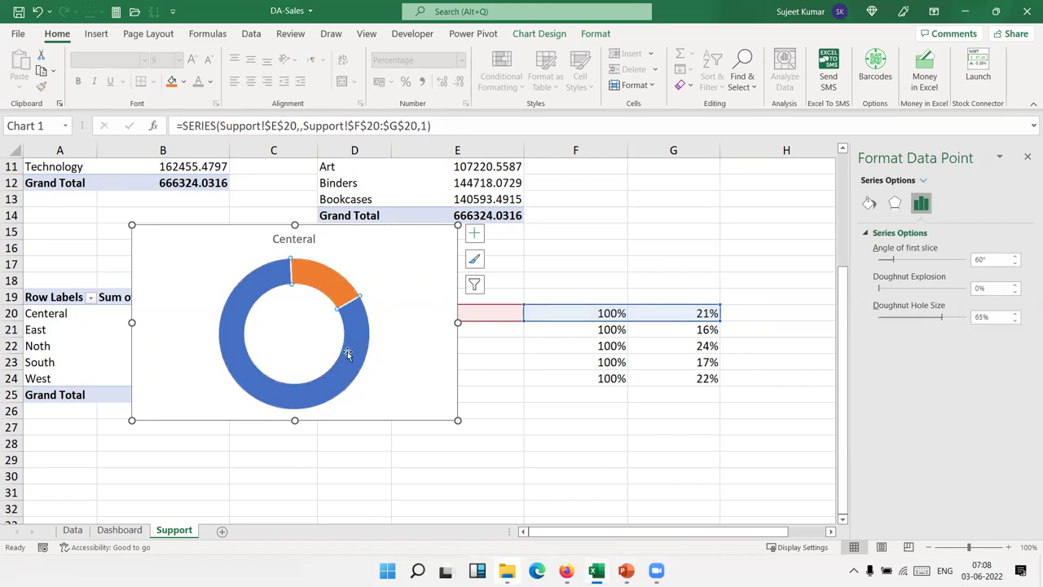
left_click(607, 364)
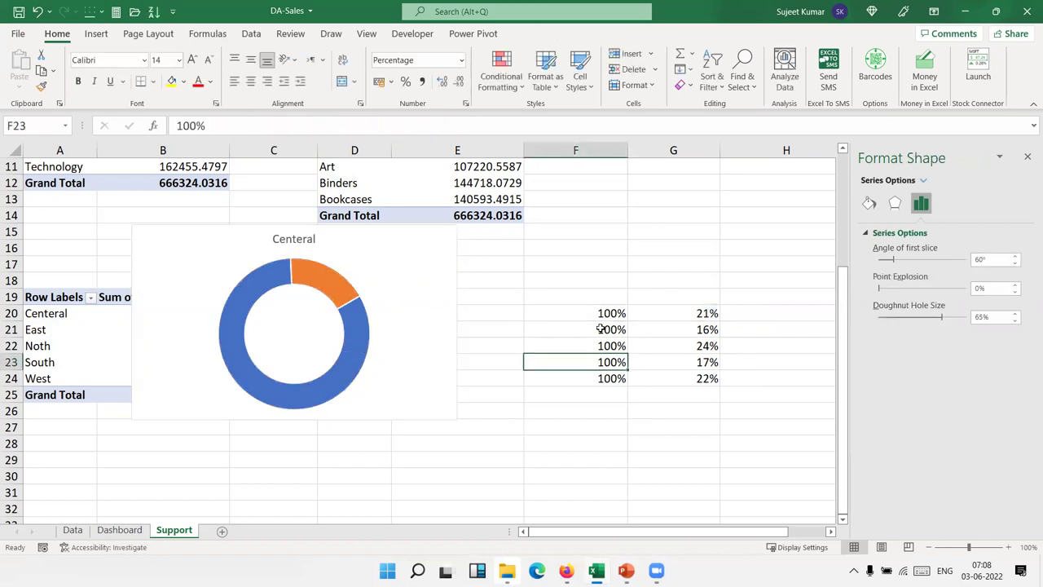
left_click(596, 313)
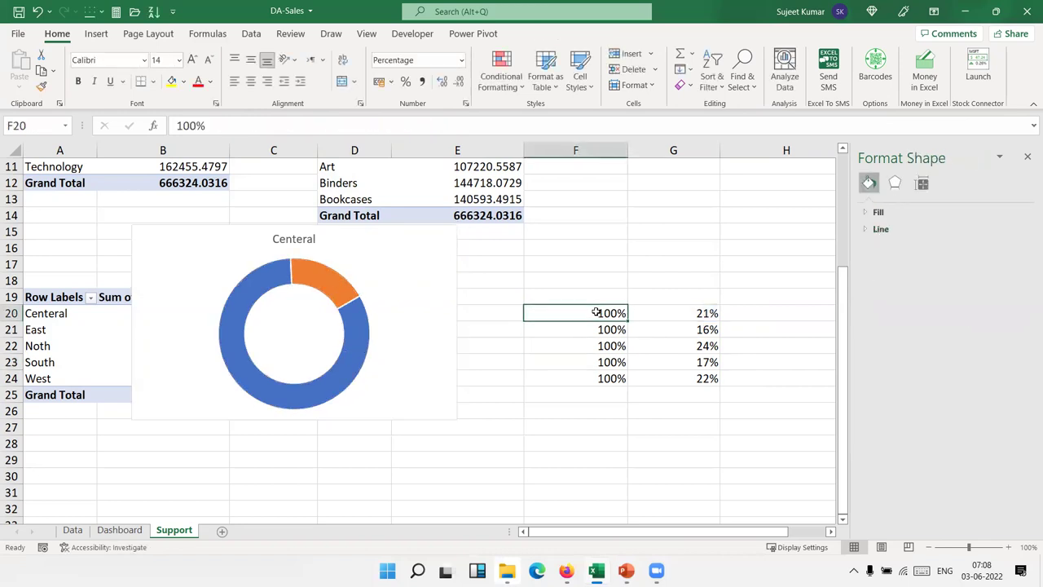
left_click(437, 334)
key("Delete")
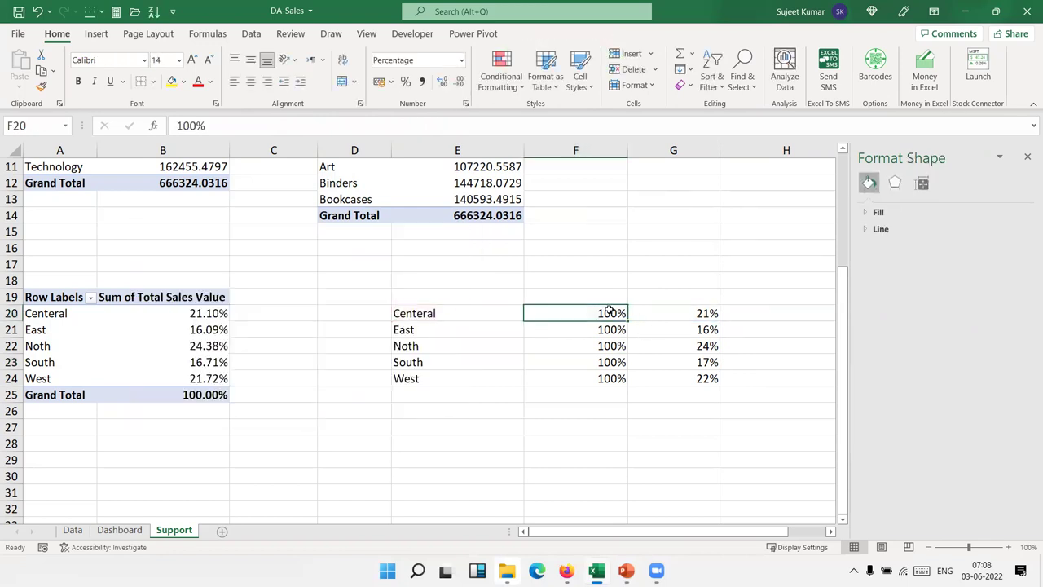
Move the 100% values from F20:F24 into column H.
left_click_drag(609, 310, 612, 378)
key("ctrl+c")
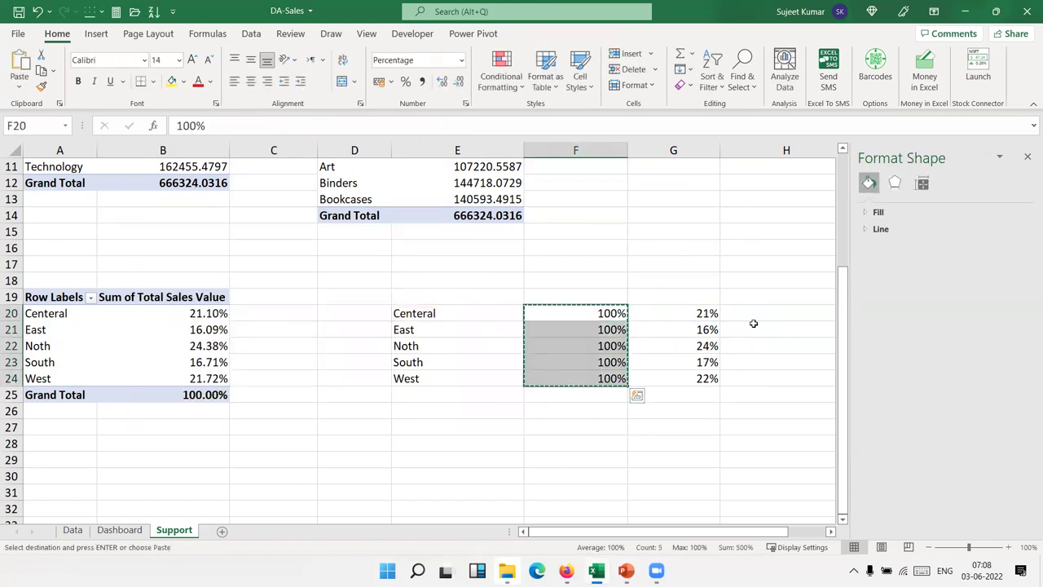
left_click(752, 309)
key("ctrl+v")
scroll(766, 309, "right", 3)
Move G20:H24 to F20 so the percentages and 100% values fill F20:G24.
key("Left")
key("Left")
key("Right")
key("shift+Right")
key("shift+Right")
key("shift+Left")
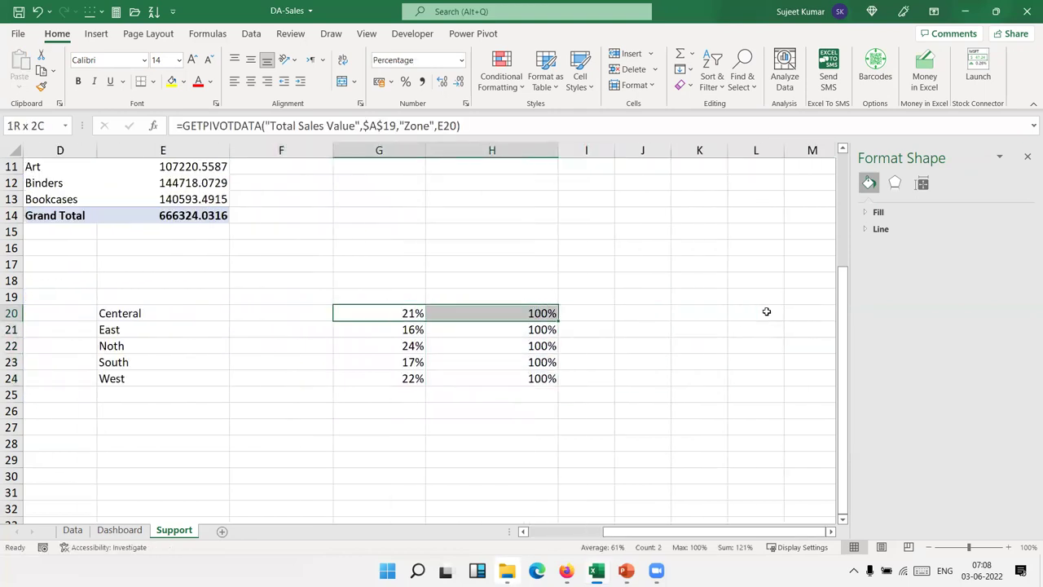
key("shift+Down")
key("shift+Down")
key("shift+Down")
key("shift+Down")
key("ctrl+c")
key("Left")
key("ctrl+v")
Select the Centeral row from E20 to G20.
key("Left")
key("Right")
key("Left")
key("Left")
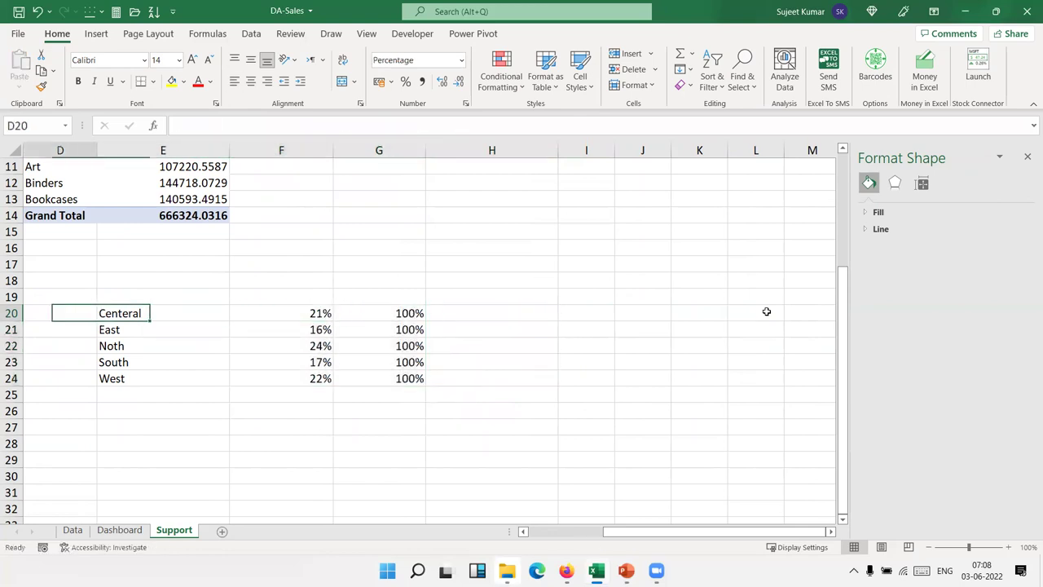
key("Left")
key("Left")
key("Left")
key("Right")
key("Right")
key("Right")
key("Right")
key("Right")
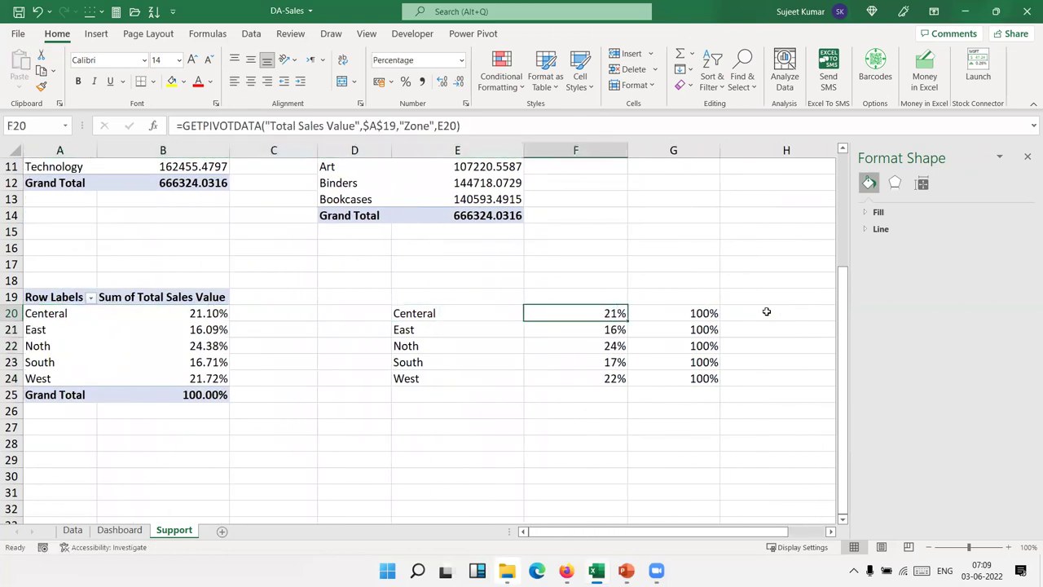
key("shift+Right")
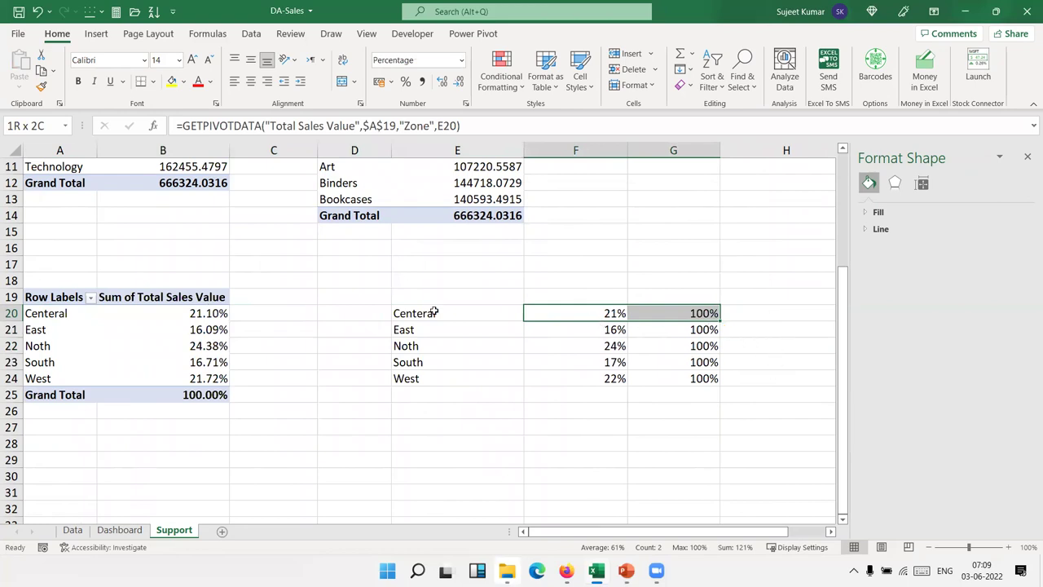
left_click_drag(457, 314, 680, 312)
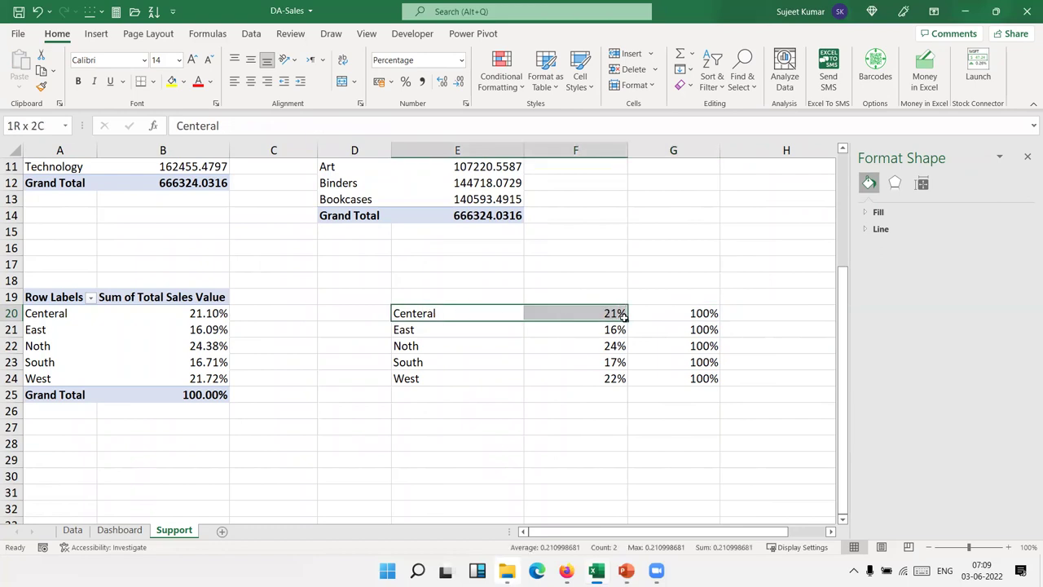
Insert a Doughnut chart from the selected E20:G20 range.
left_click(96, 34)
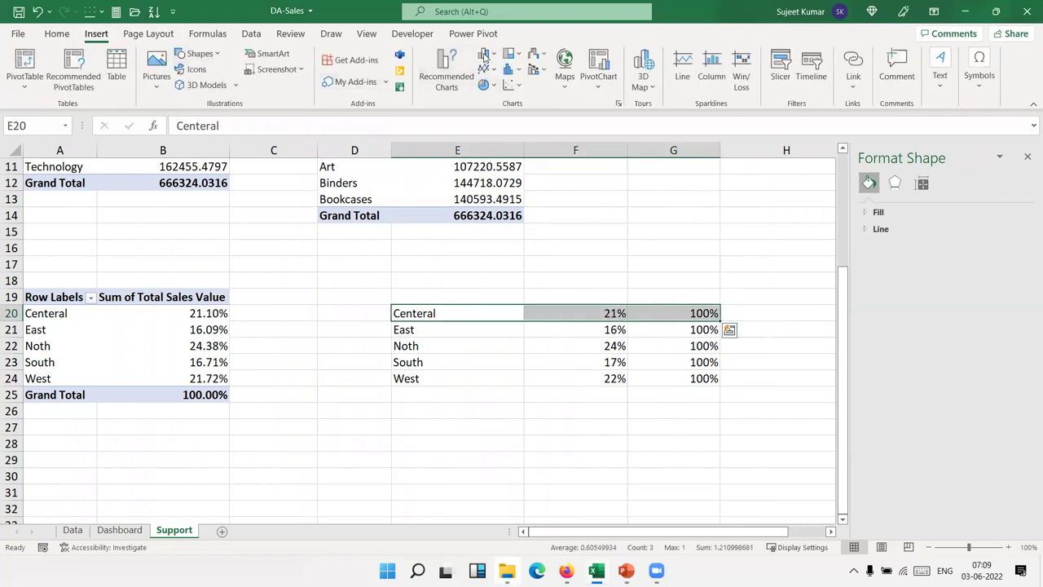
left_click(492, 86)
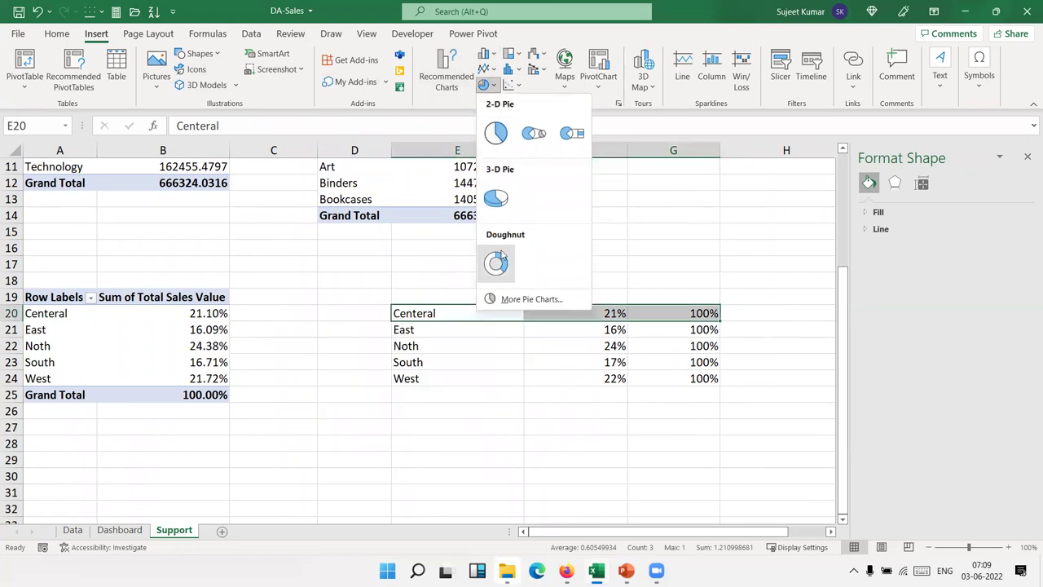
left_click(500, 258)
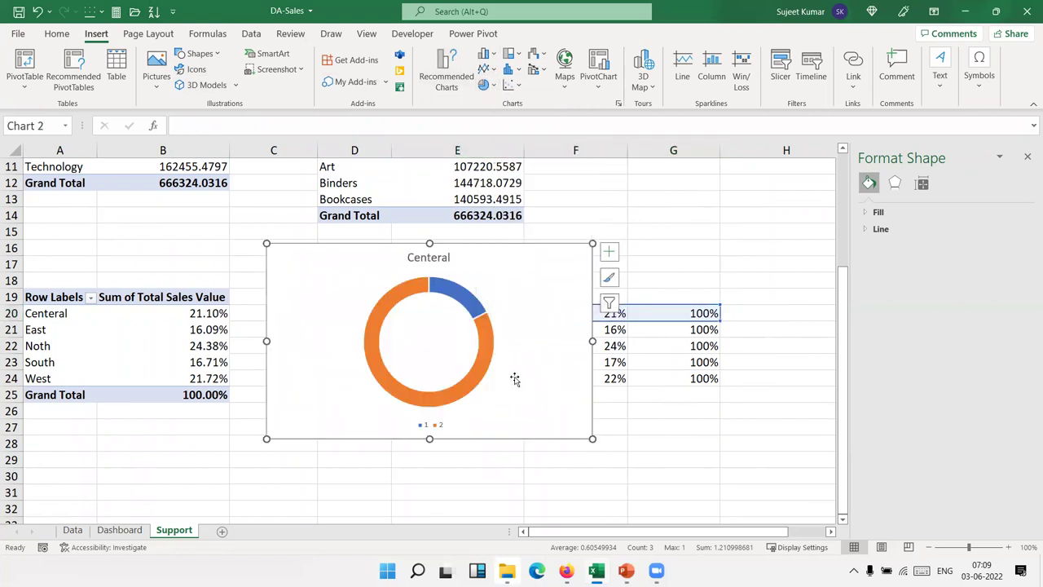
left_click(479, 360)
left_click(481, 359)
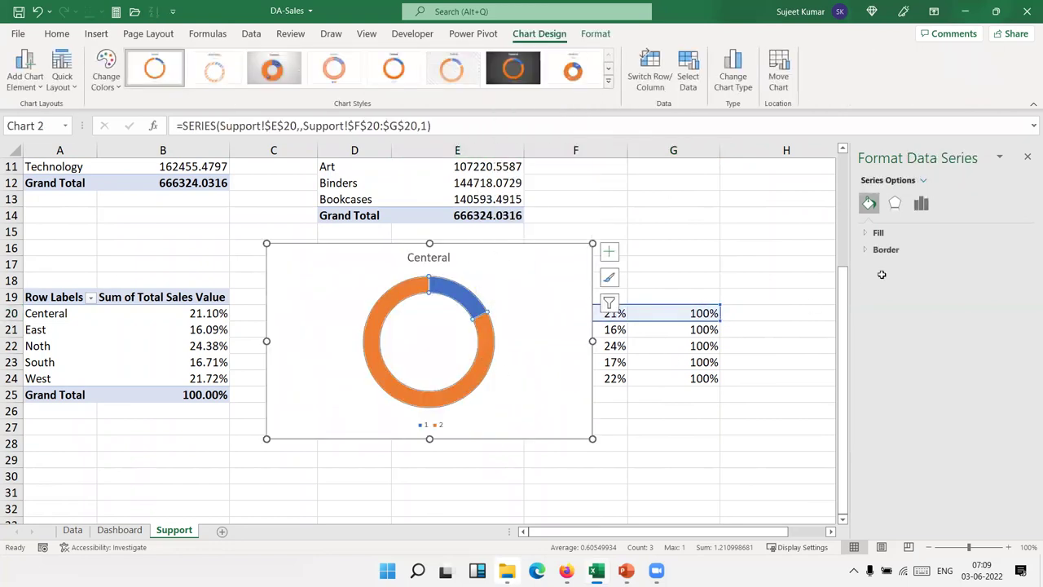
Test the chart with 25 in F20, then undo back to the 21% share.
left_click(614, 316)
type("25")
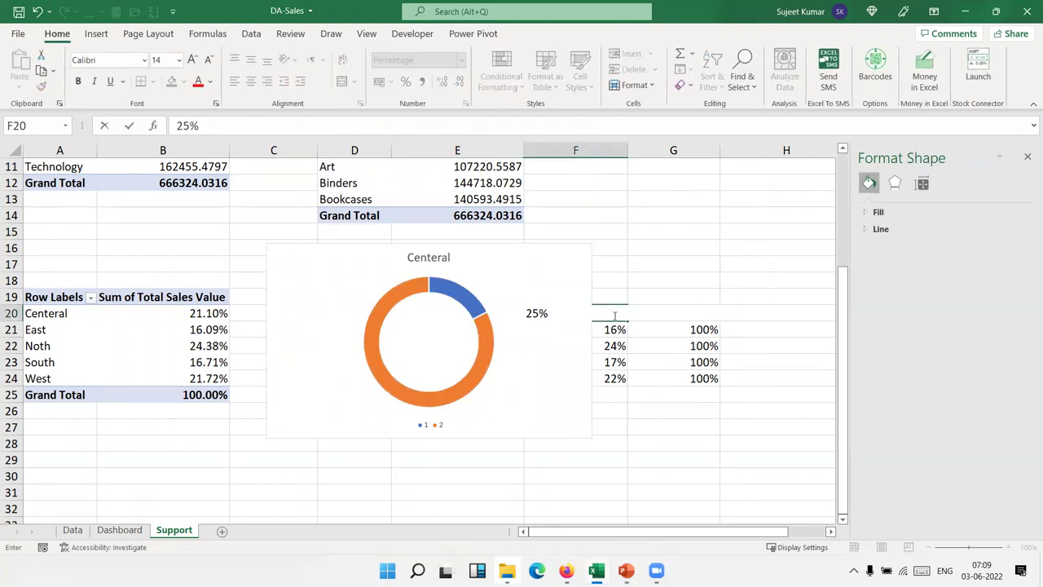
key("Return")
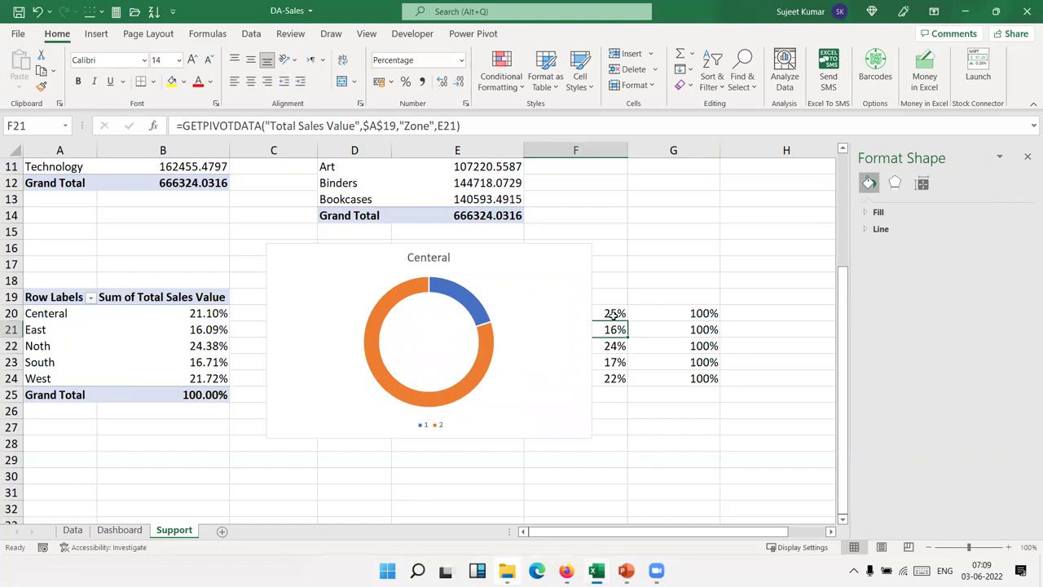
key("ctrl+z")
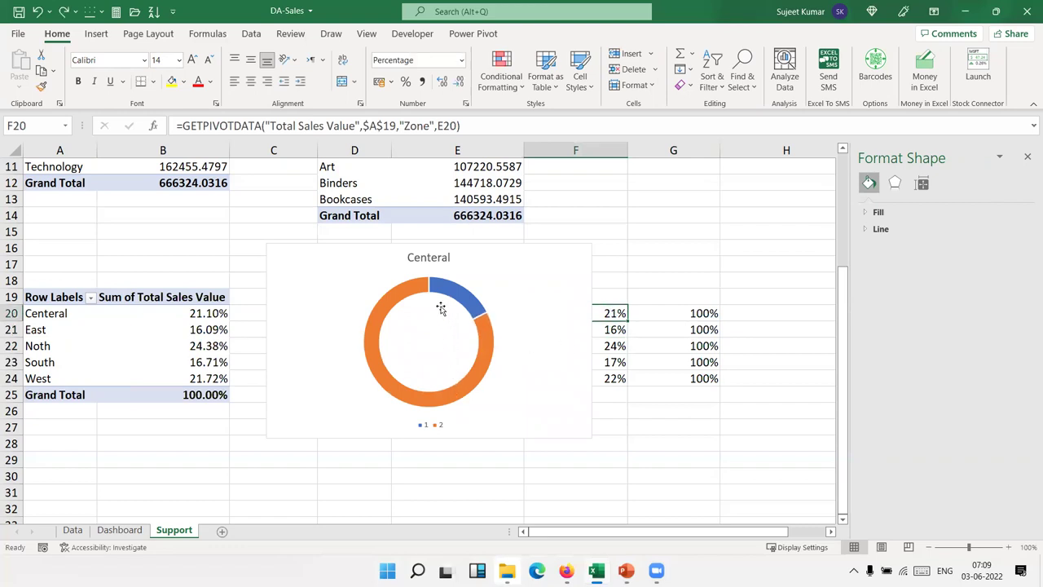
left_click(423, 421)
Delete the legend and set the doughnut hole size to 65% with 0% explosion.
key("Delete")
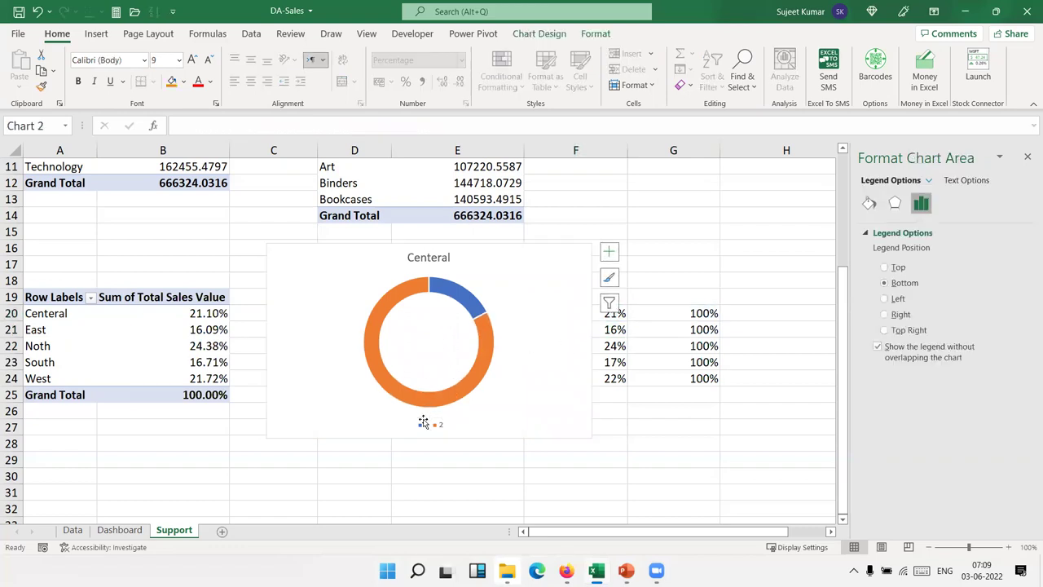
left_click(468, 396)
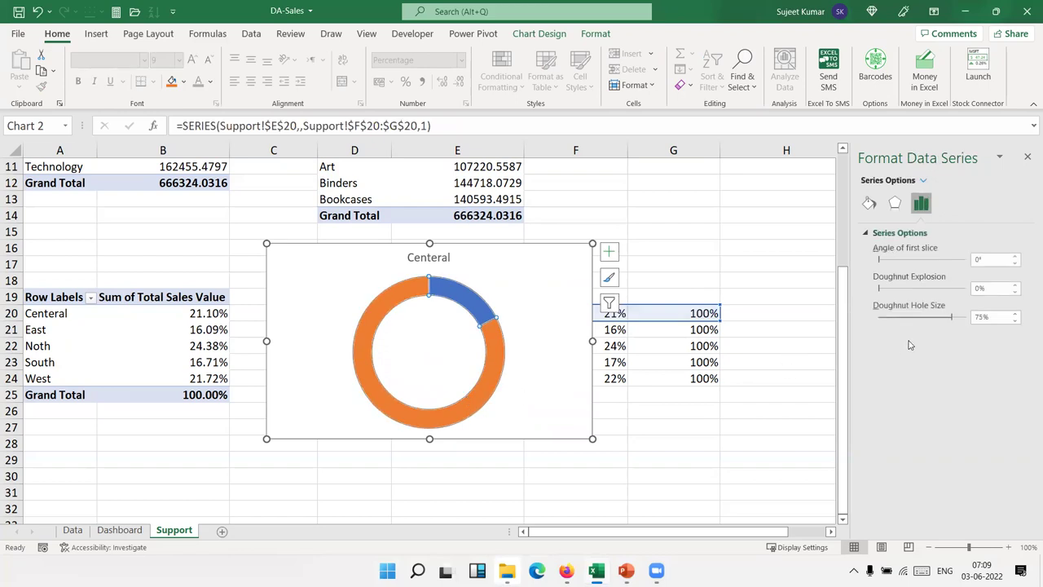
left_click(920, 318)
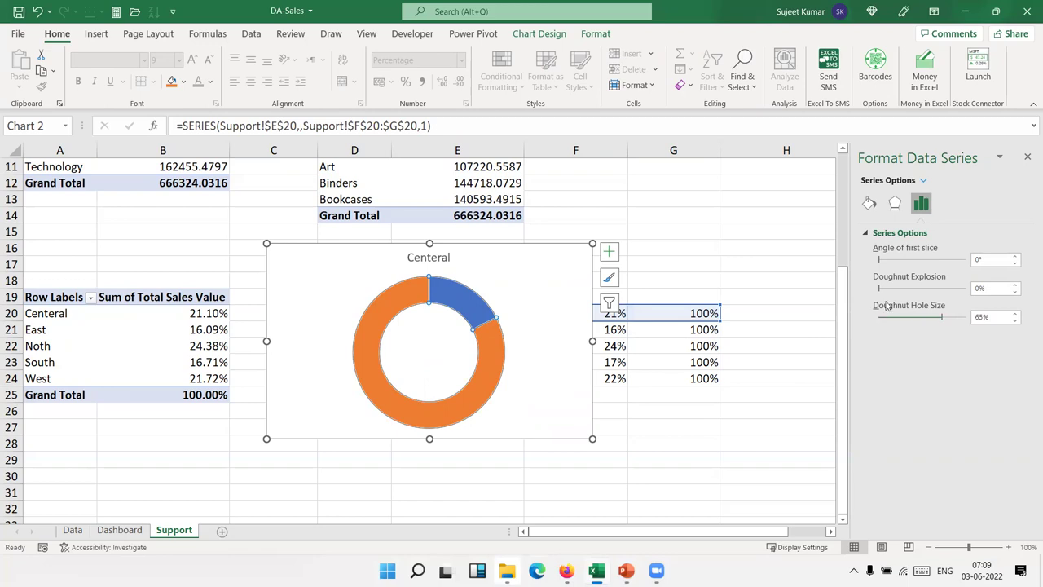
left_click(895, 289)
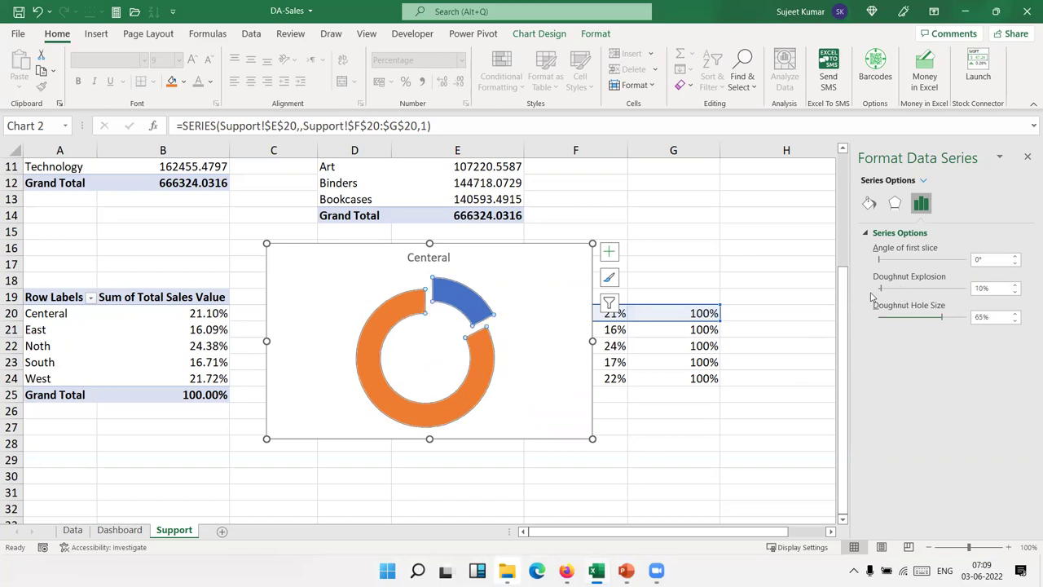
left_click_drag(882, 290, 873, 286)
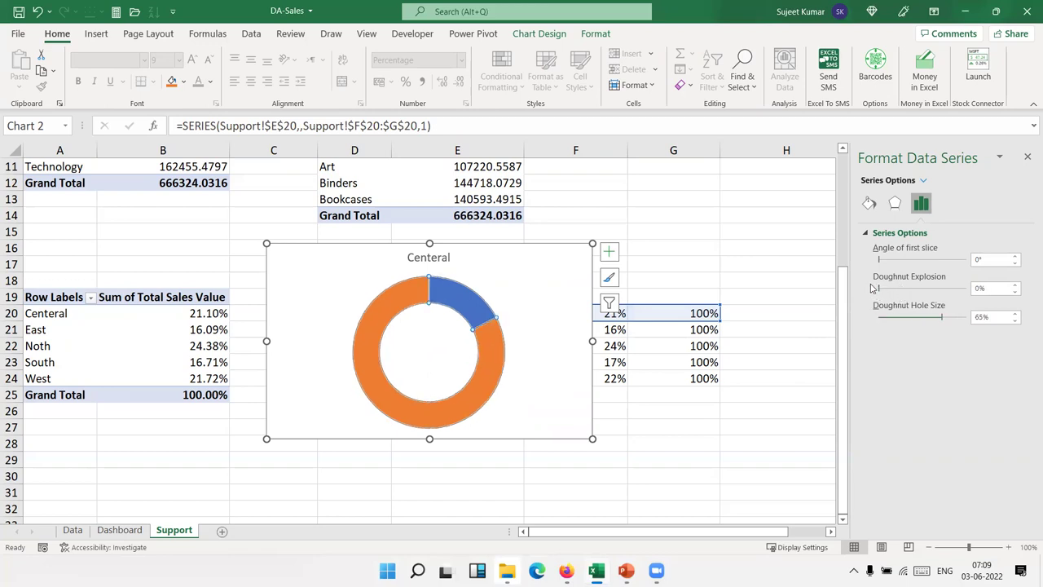
Browse the Chart Design styles gallery without applying a style.
left_click(517, 339)
left_click(496, 340)
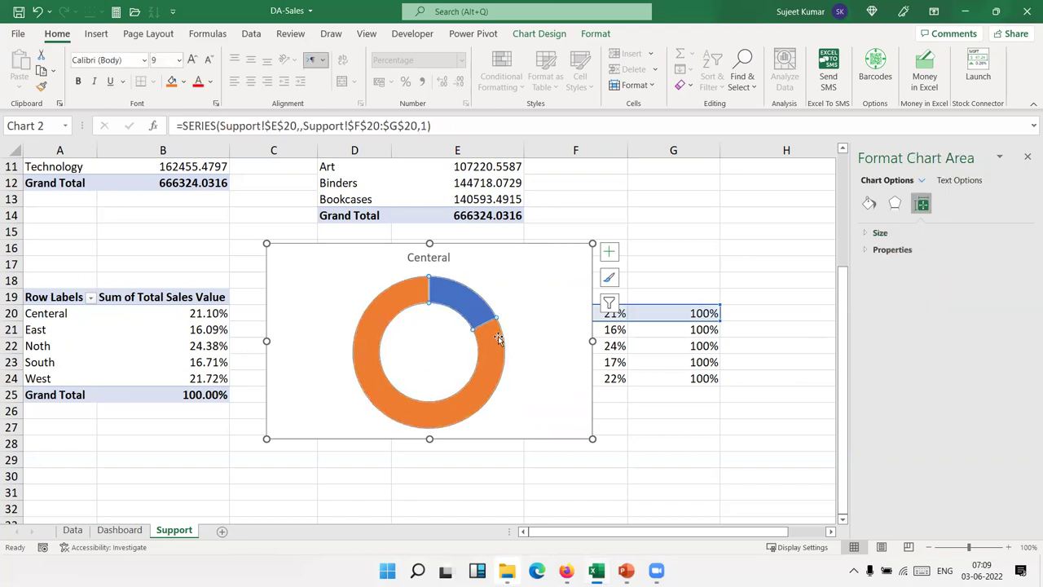
left_click(587, 36)
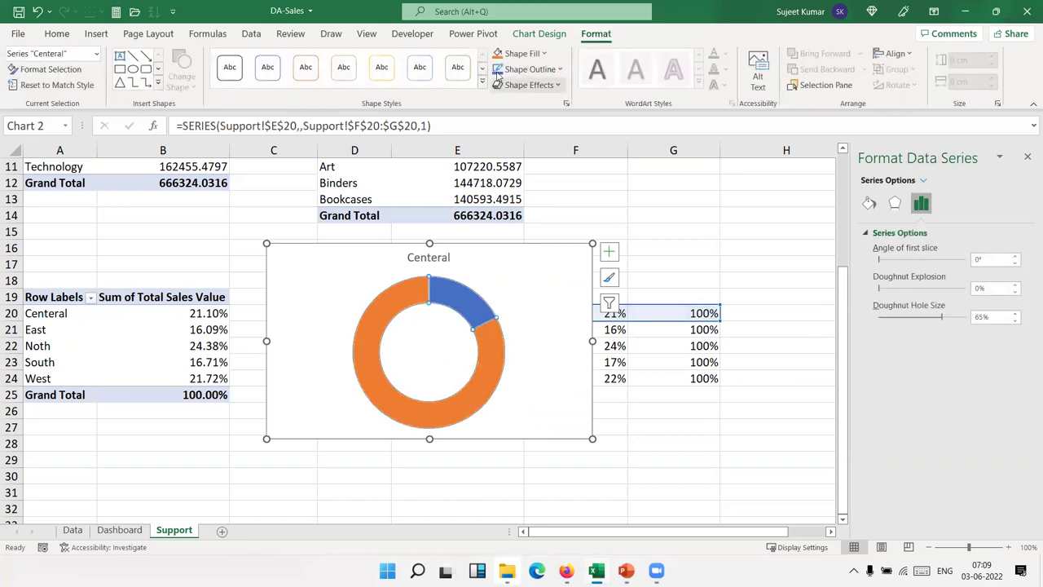
left_click(540, 36)
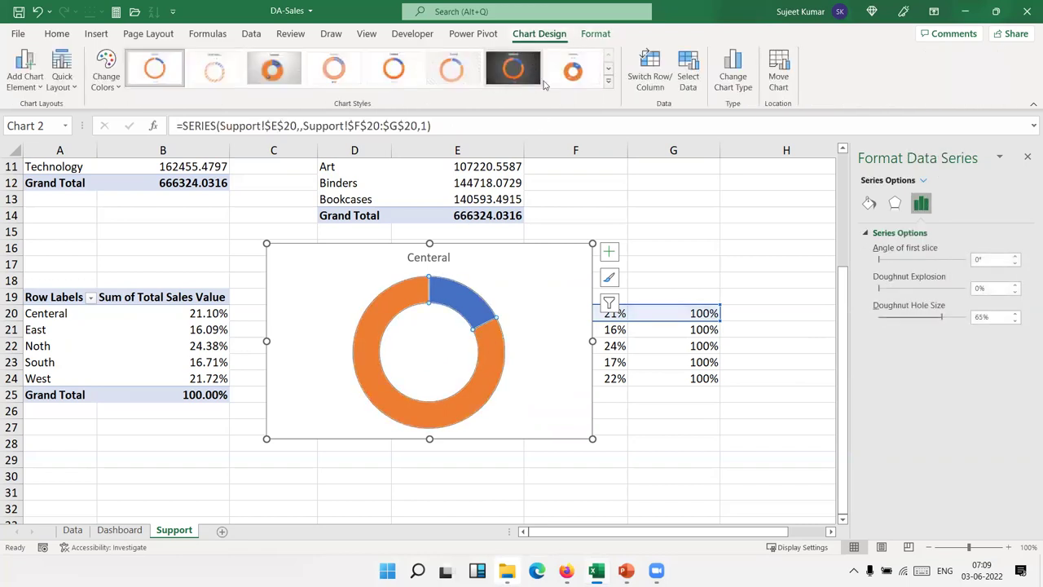
left_click(609, 85)
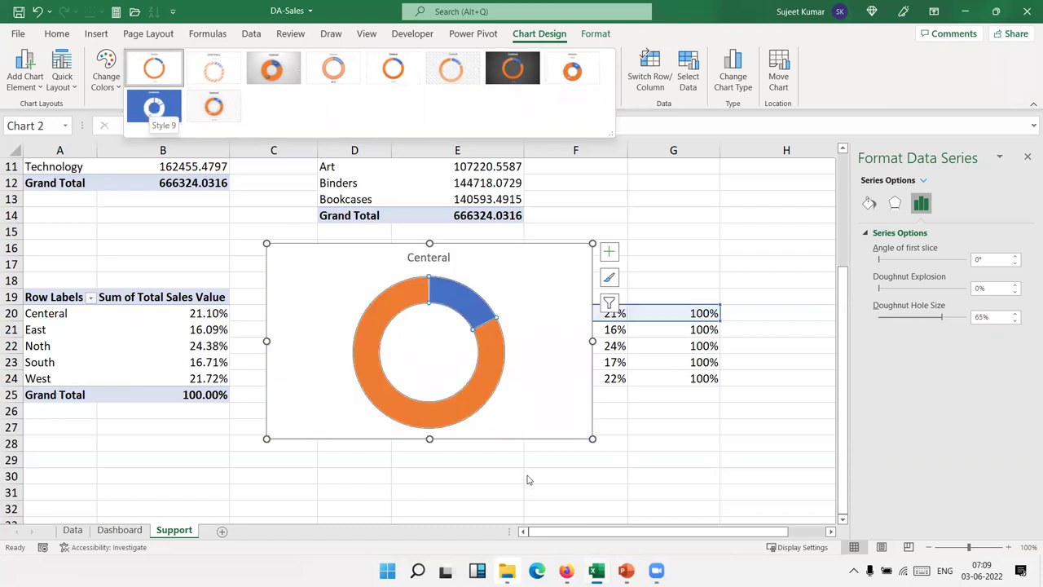
left_click(475, 387)
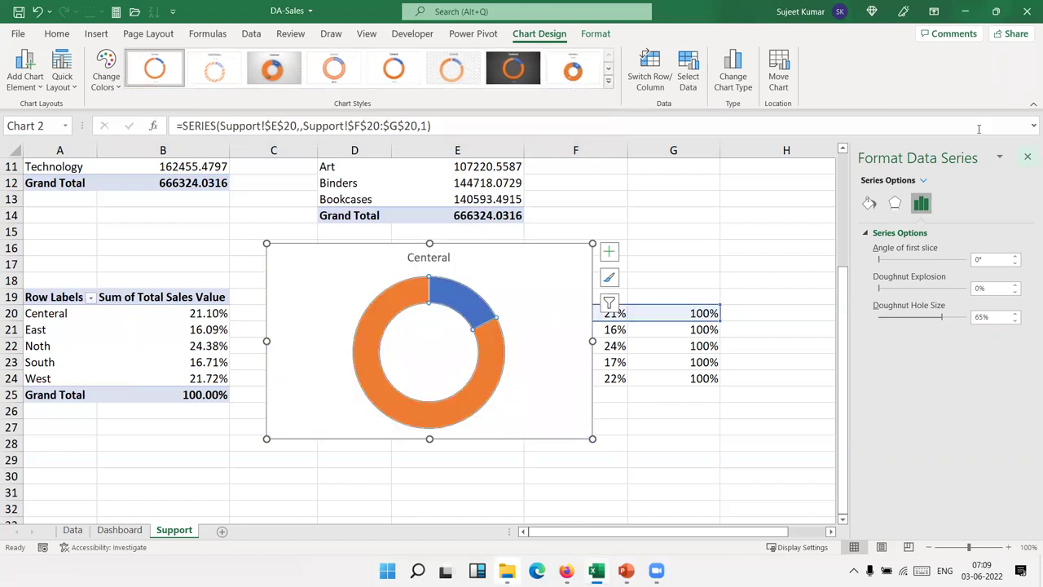
Fill the doughnut series with the parchment picture-or-texture fill.
left_click(868, 202)
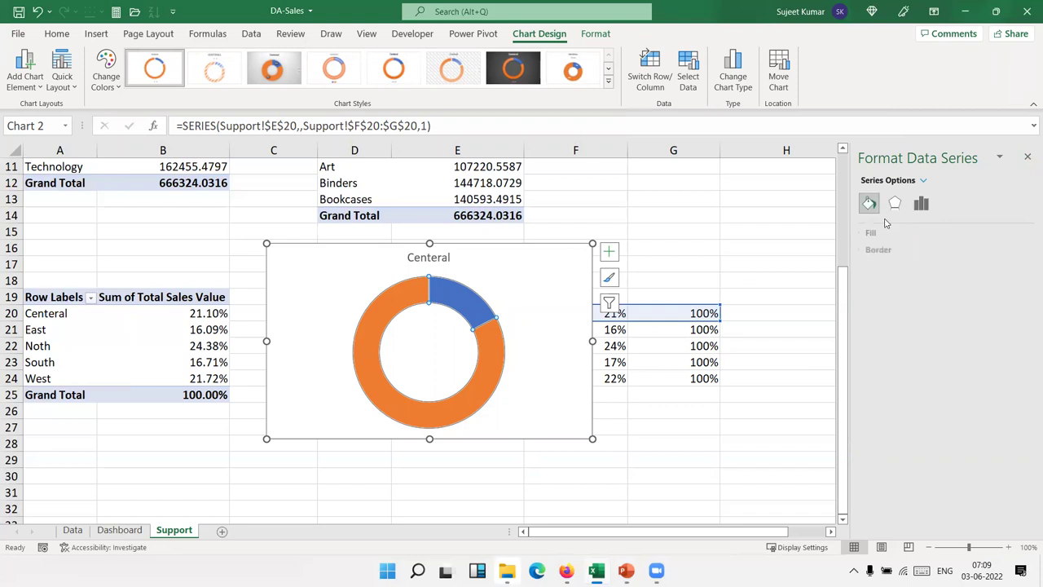
left_click(878, 233)
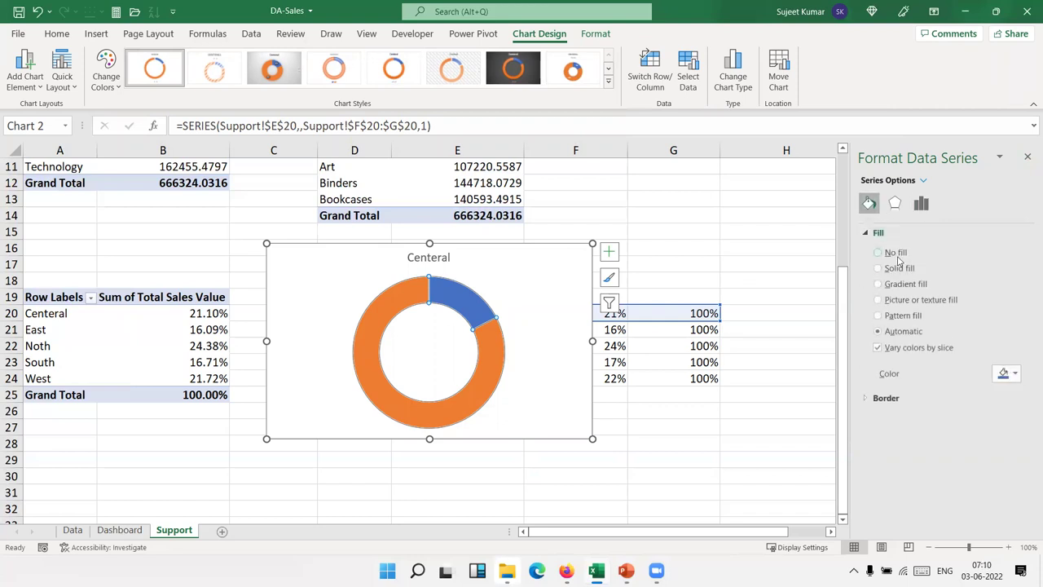
left_click(904, 300)
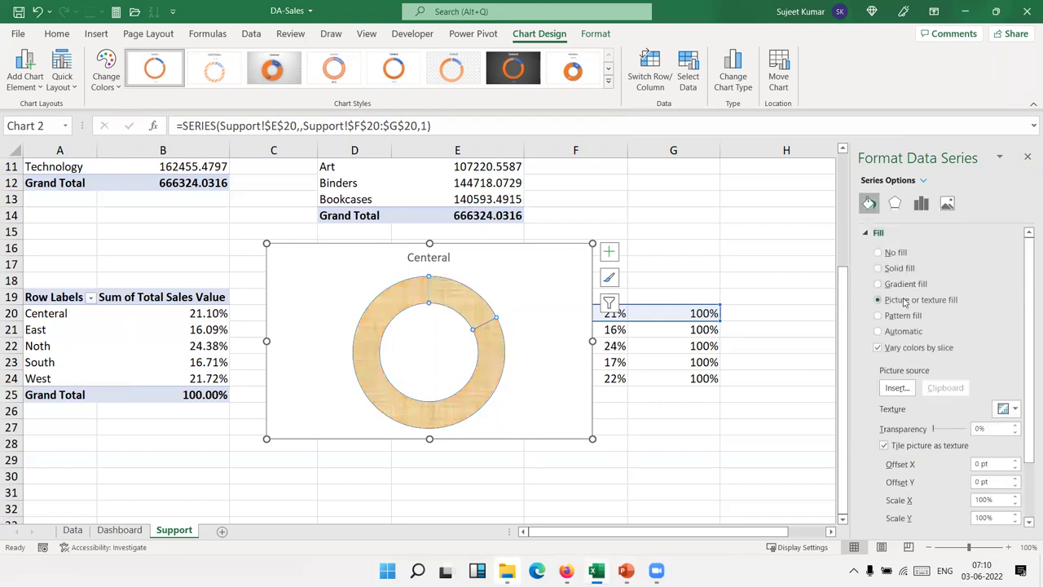
left_click(1015, 414)
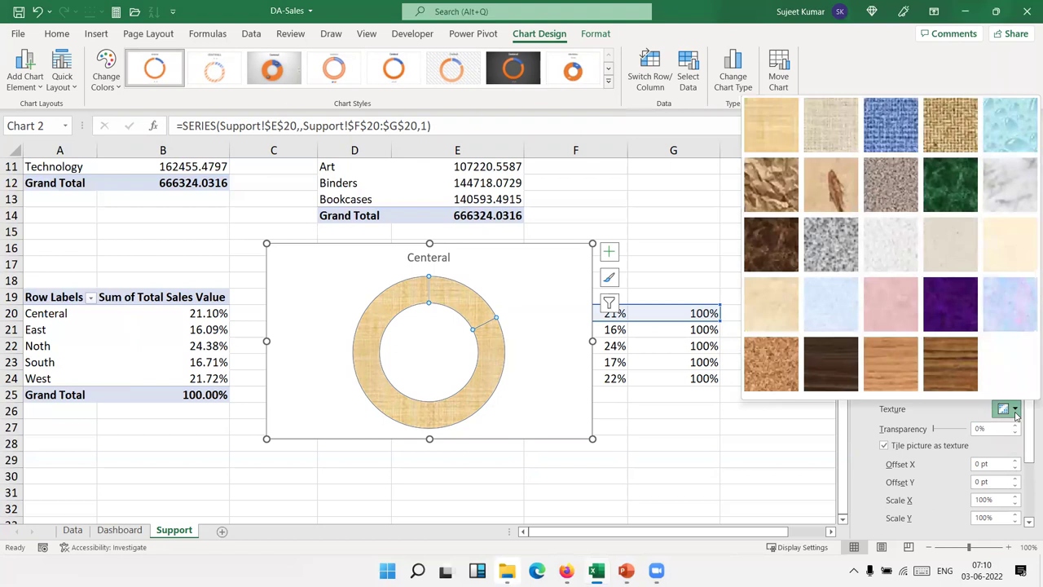
left_click(1015, 414)
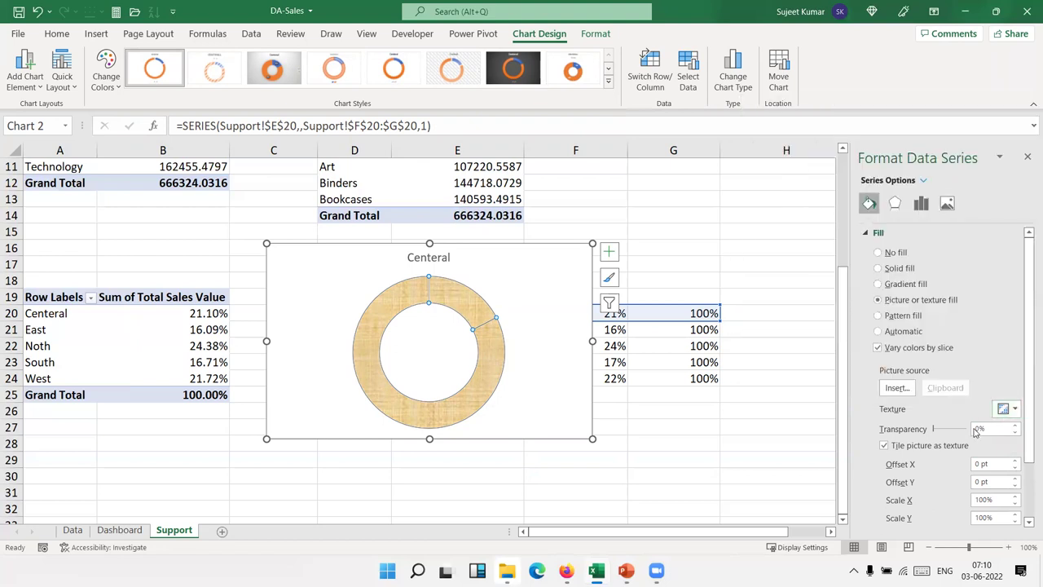
left_click(1010, 410)
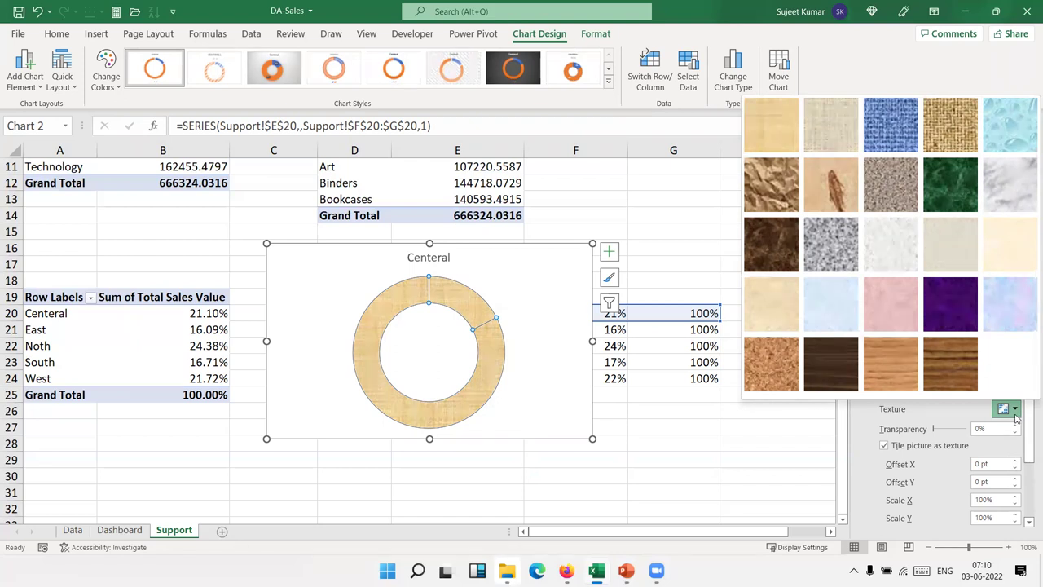
left_click(1015, 414)
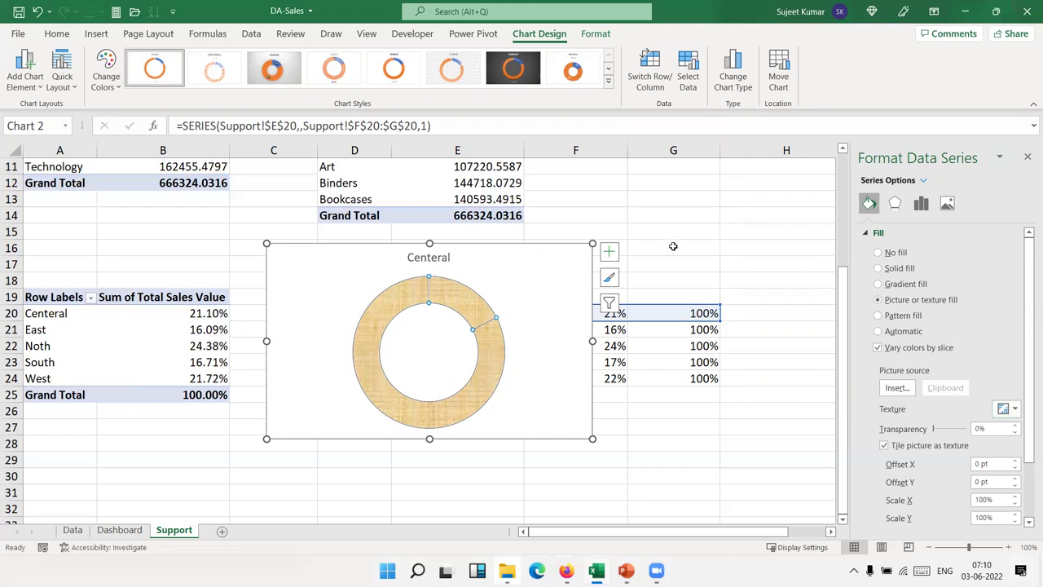
left_click(494, 351)
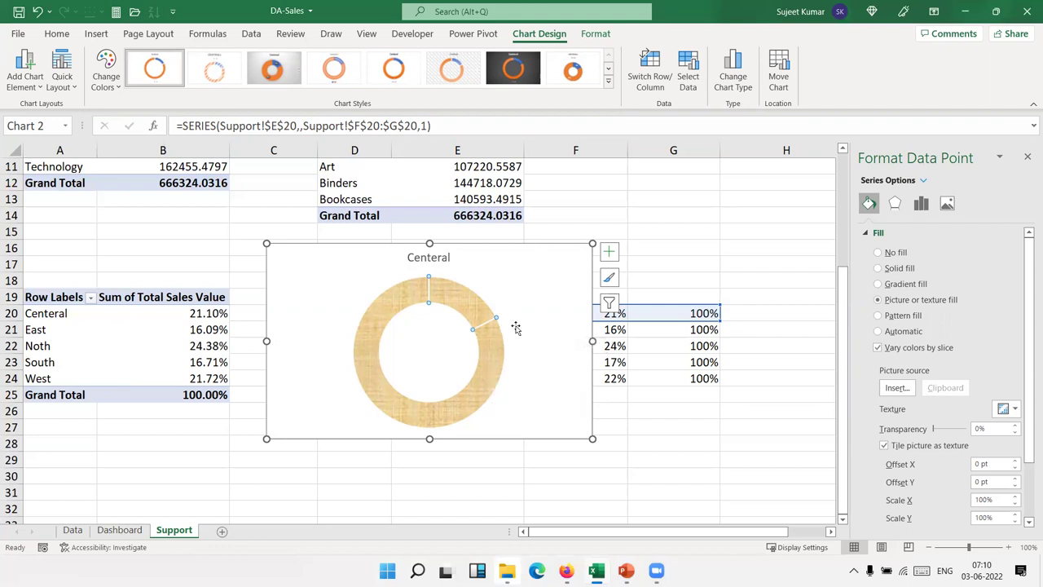
Give the large slice a solid very light grey fill.
left_click(1008, 409)
left_click(1009, 409)
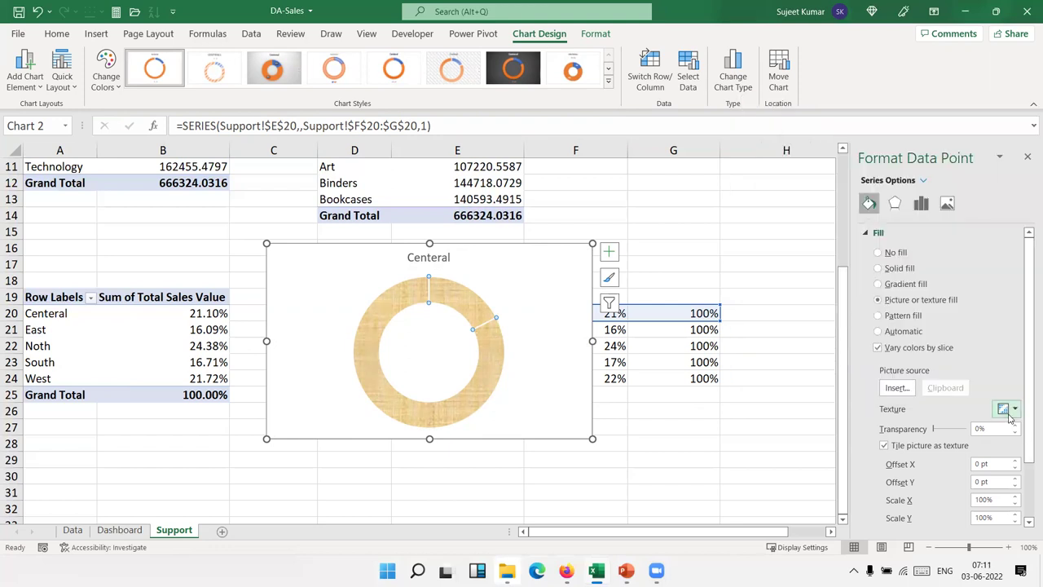
left_click(879, 269)
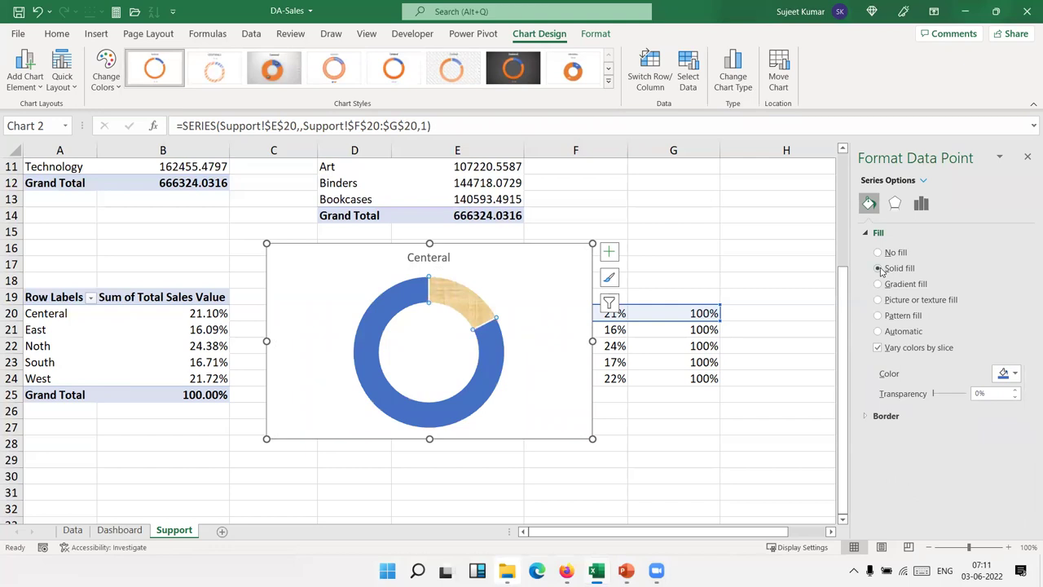
left_click(1003, 376)
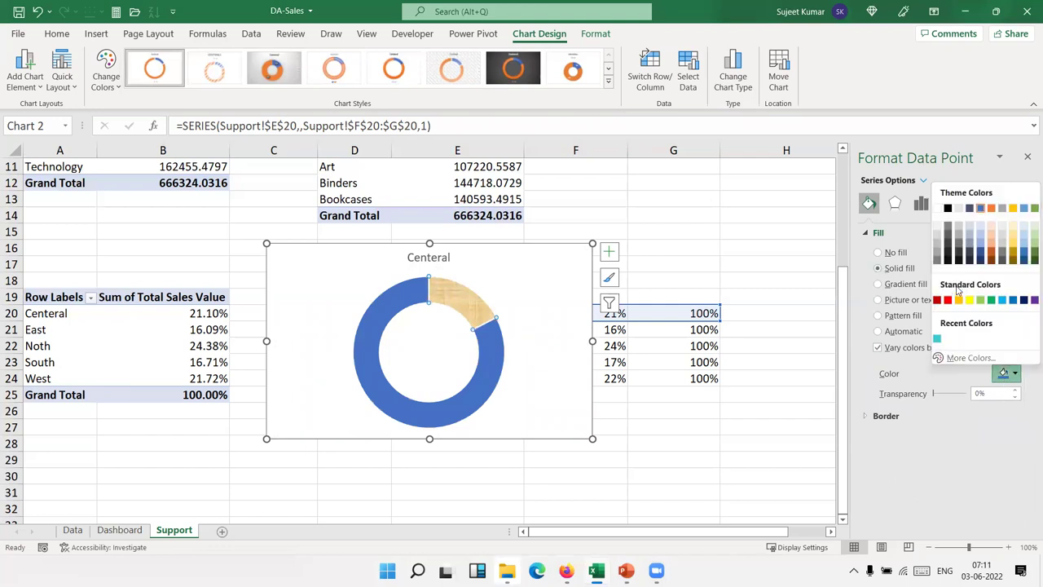
left_click(936, 231)
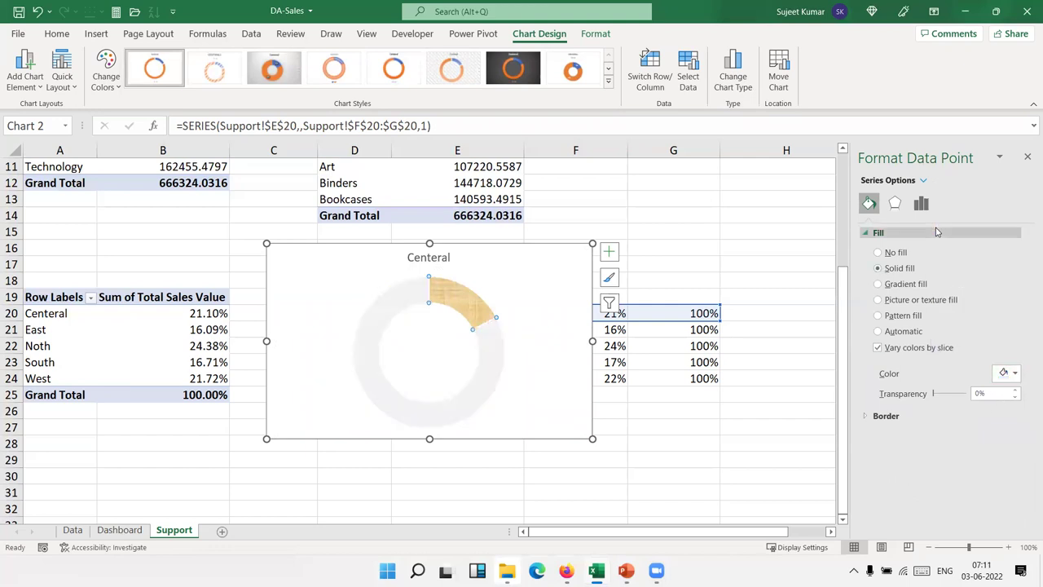
Give the small Centeral share slice a solid black fill.
left_click(896, 300)
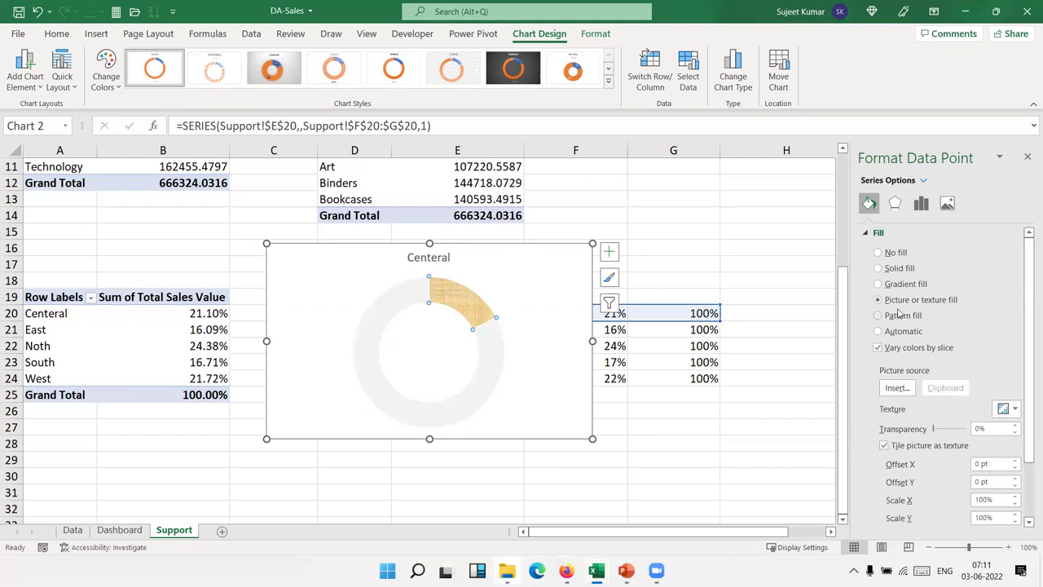
left_click(888, 269)
left_click(1005, 373)
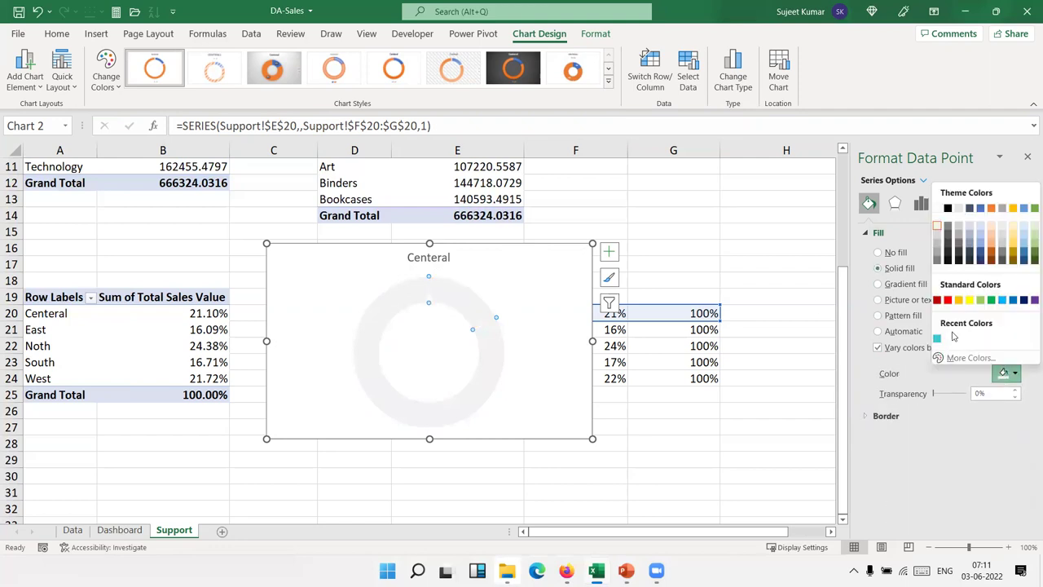
left_click(948, 209)
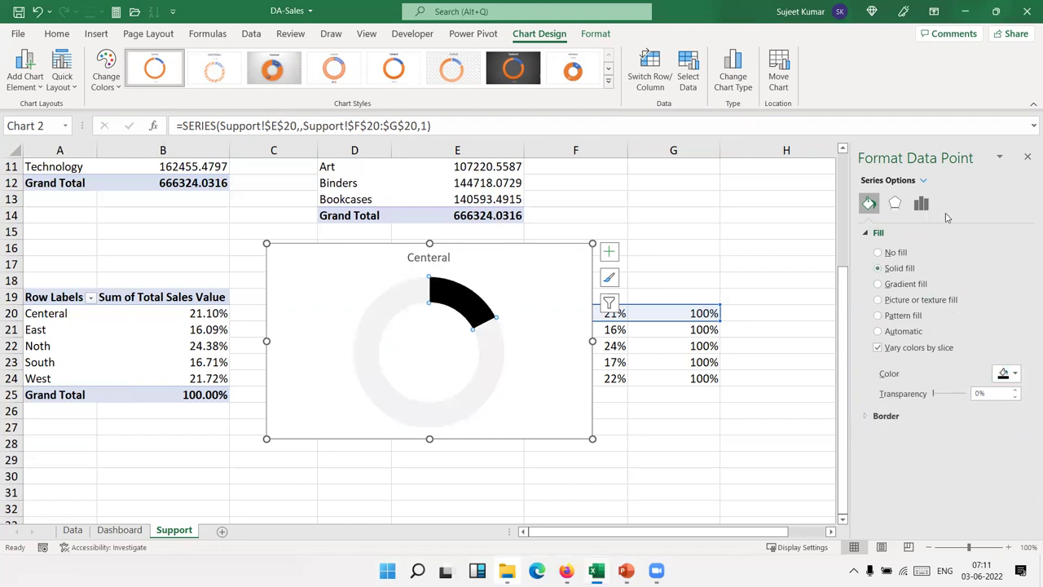
left_click(539, 365)
left_click(439, 257)
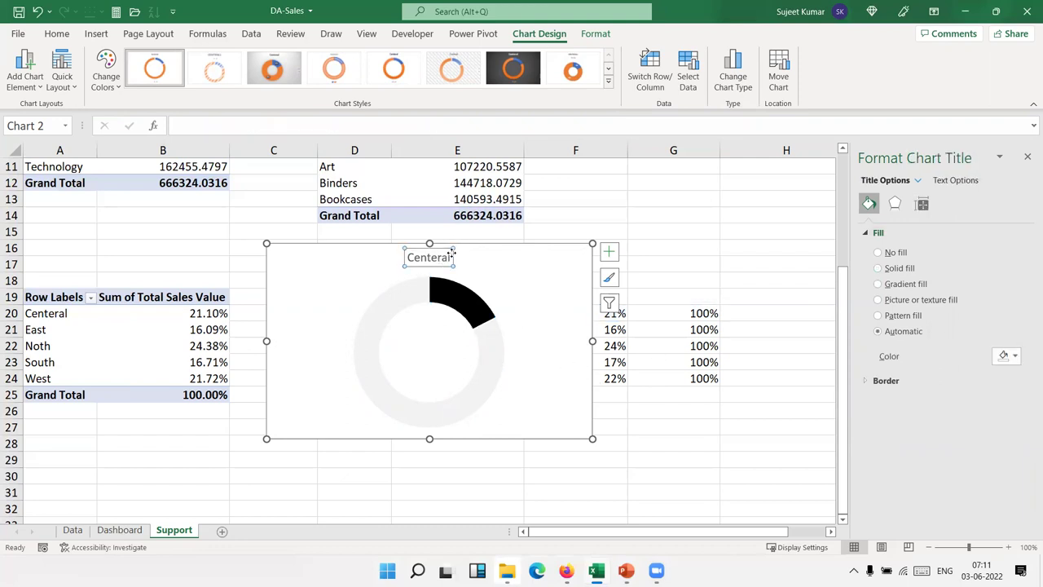
Move the Centeral title below the doughnut and add a data label to the share slice.
mouse_move(439, 265)
left_mouse_down()
mouse_move(500, 432)
mouse_move(496, 424)
left_mouse_up()
left_click(492, 371)
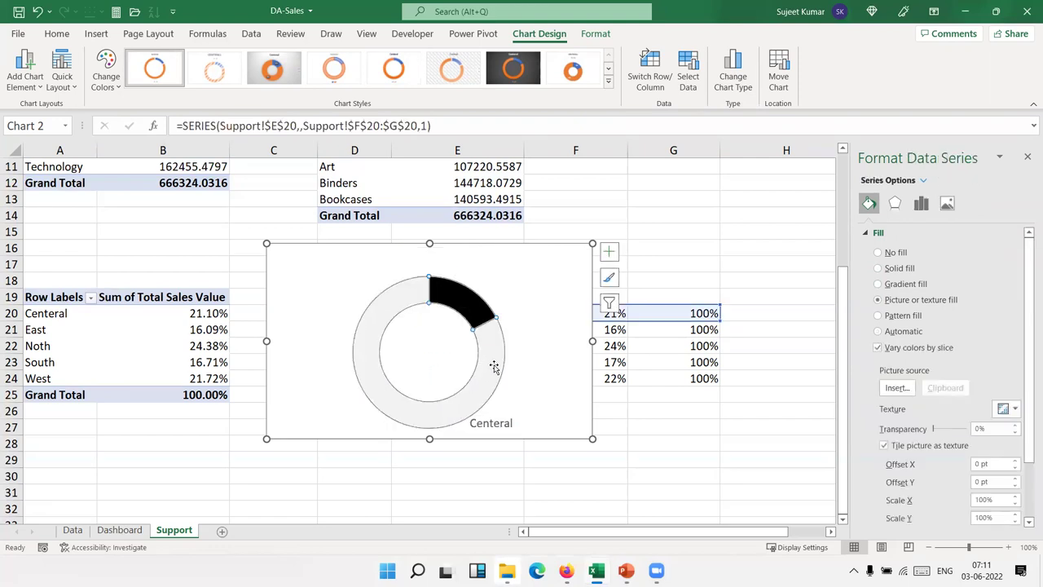
left_click(469, 299)
right_click(468, 300)
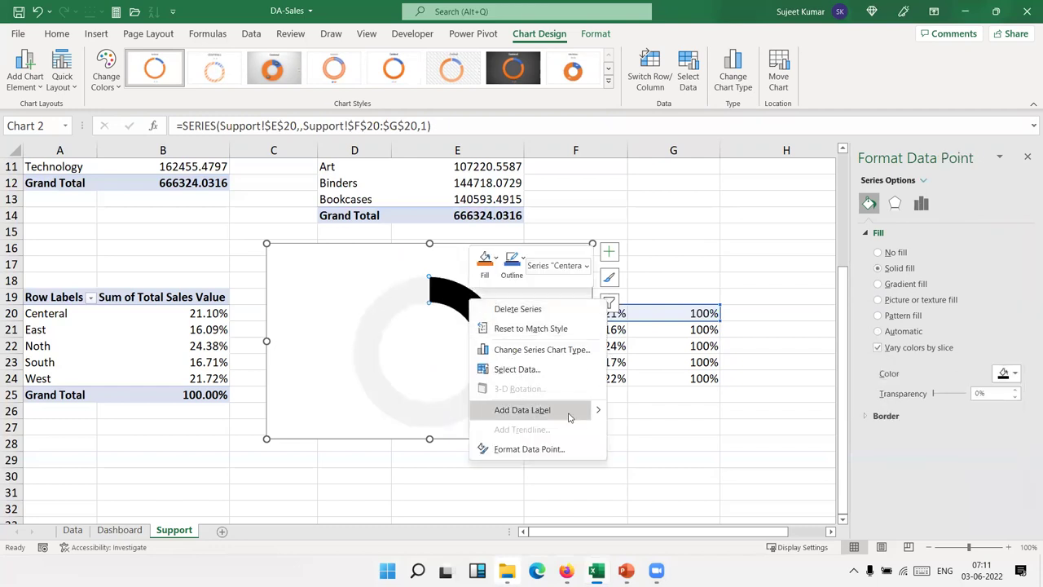
left_click(569, 416)
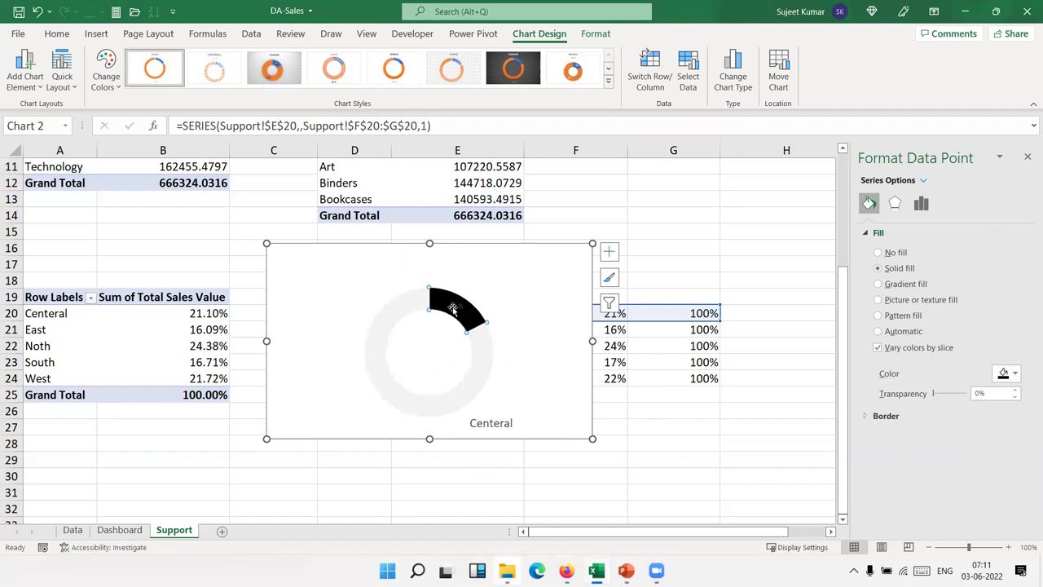
Preview the chart with the East zone's data, then switch it back to Centeral.
left_click(545, 361)
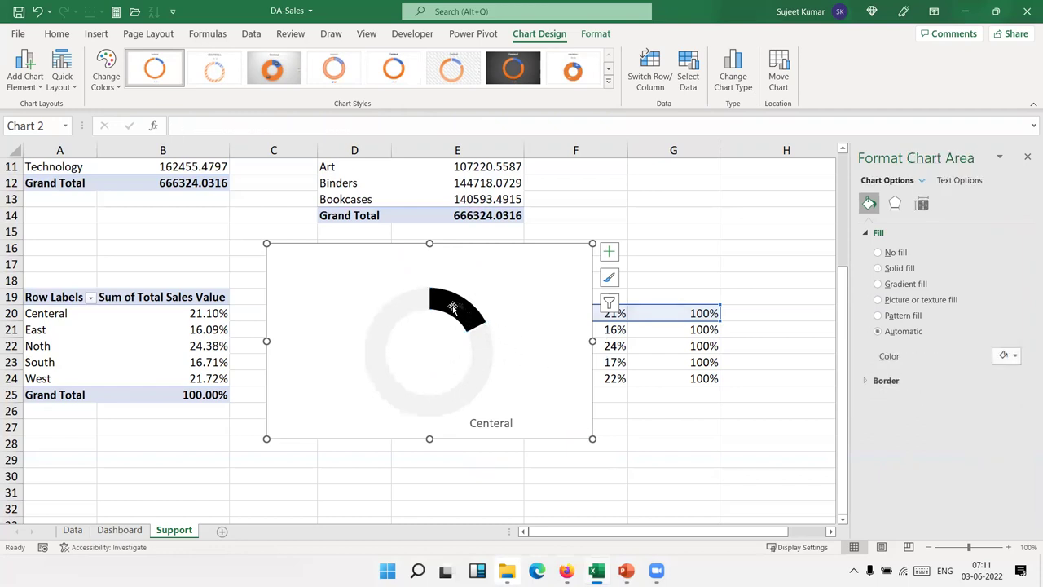
key("Down")
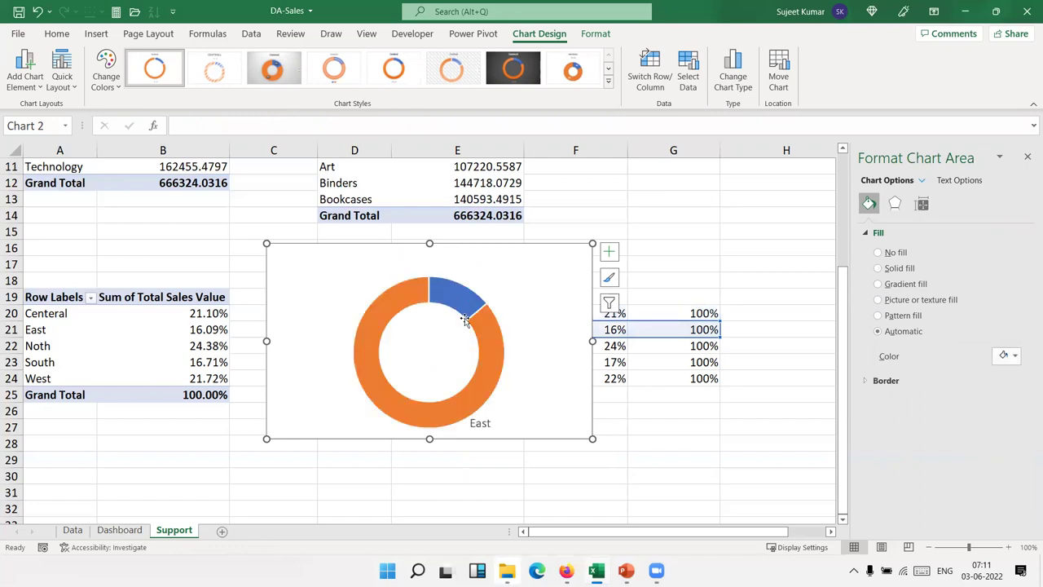
mouse_move(487, 325)
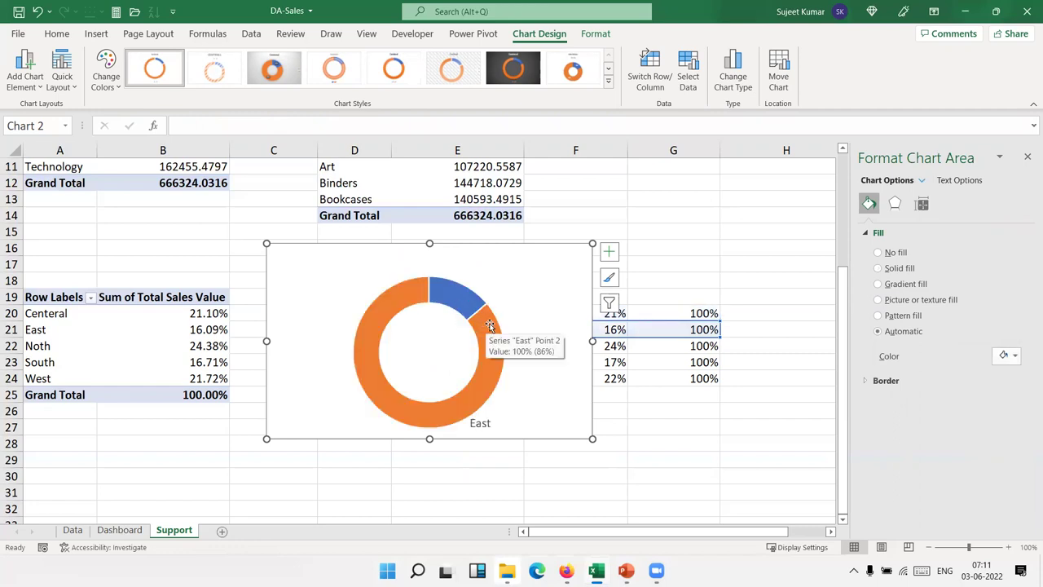
key("Up")
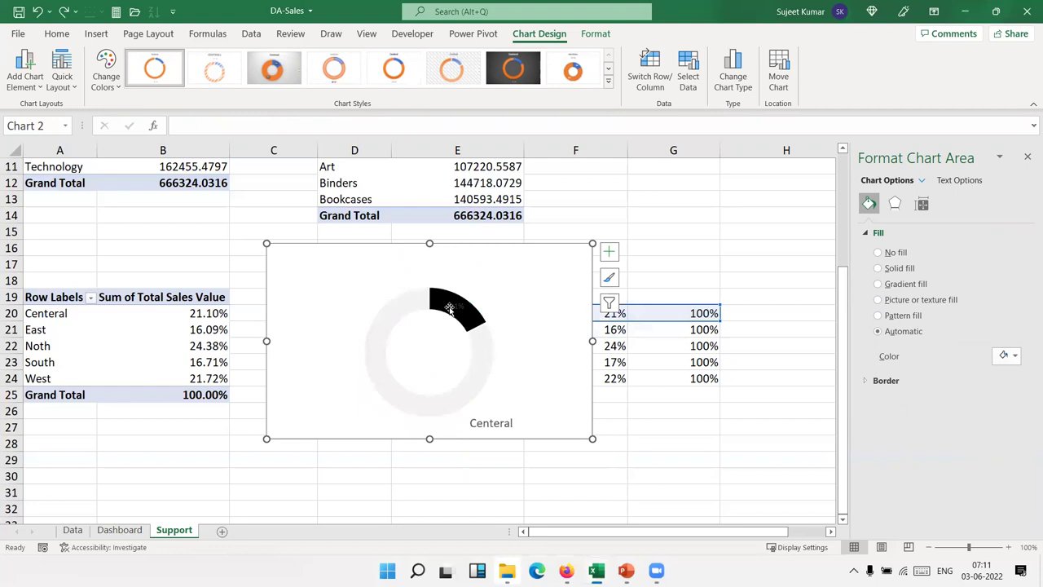
right_click(449, 308)
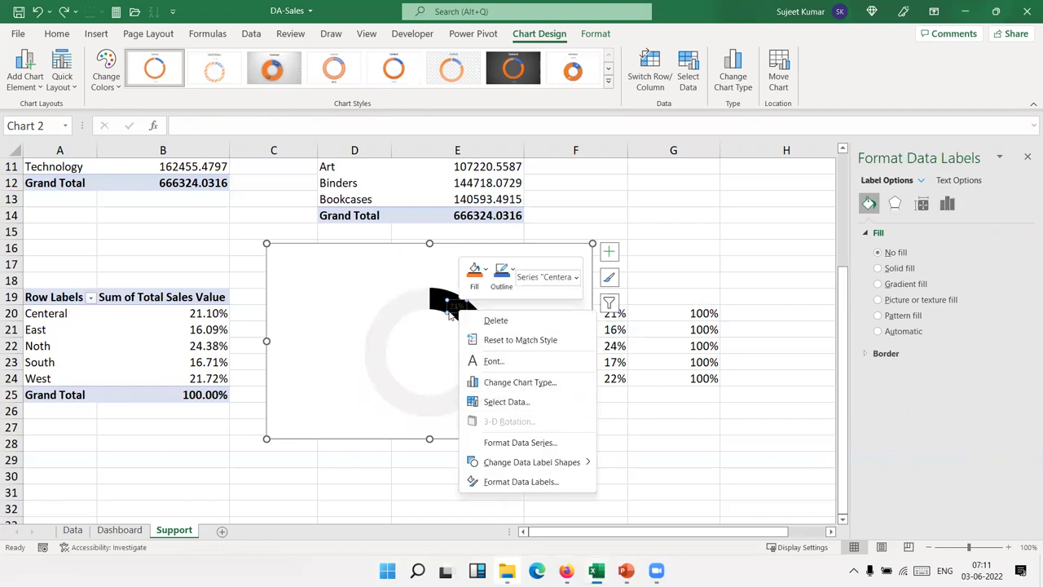
key("Escape")
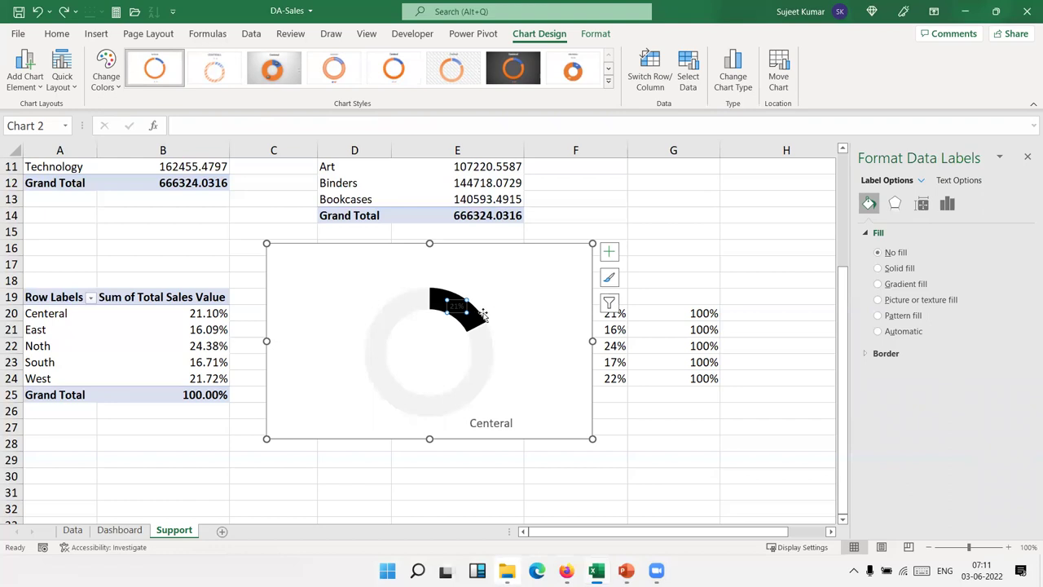
Toggle the Value option in the data label's Label Options on and back off.
left_click(947, 203)
left_click(921, 203)
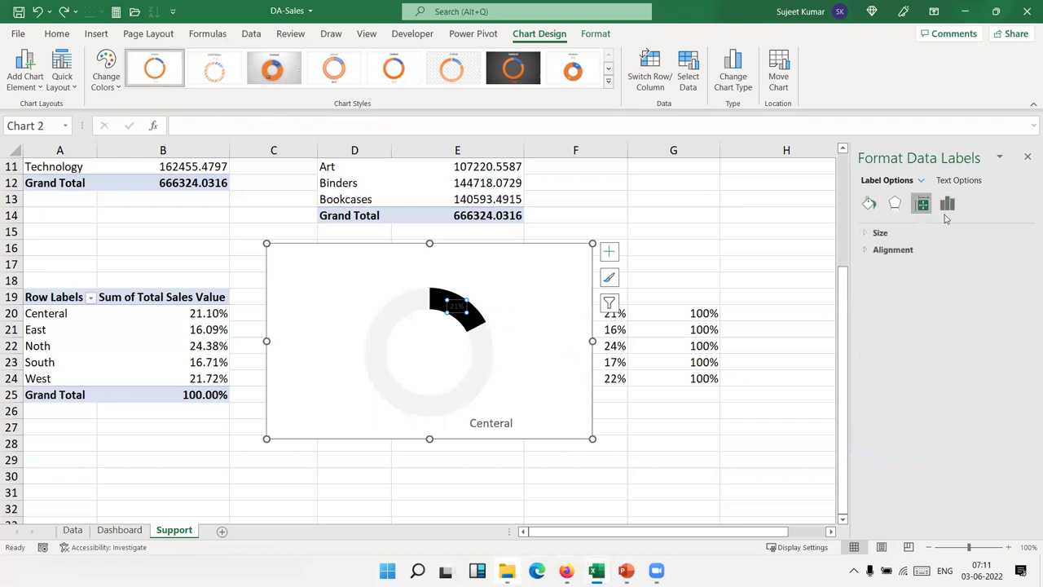
left_click(947, 204)
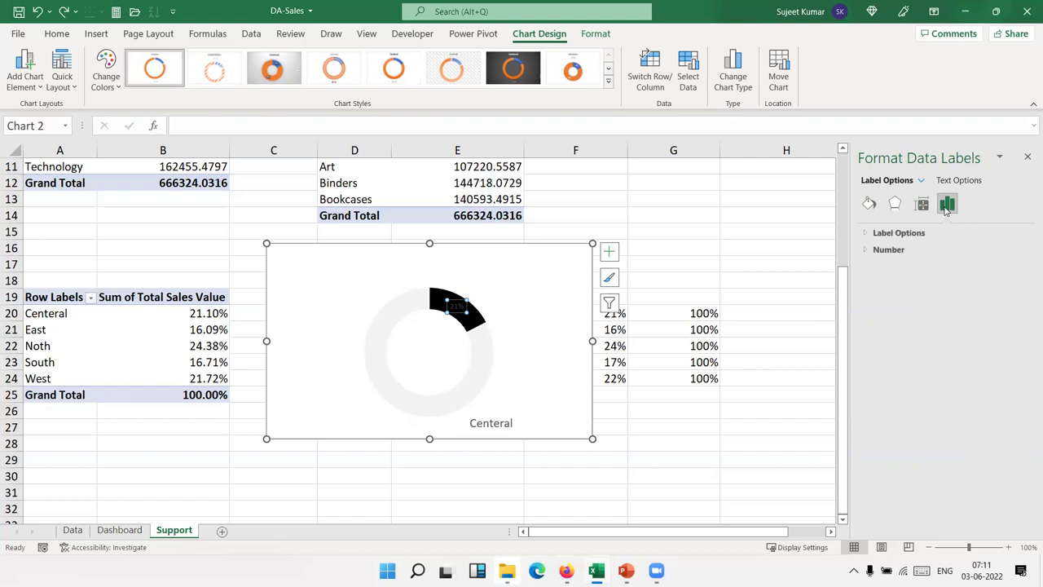
left_click(898, 233)
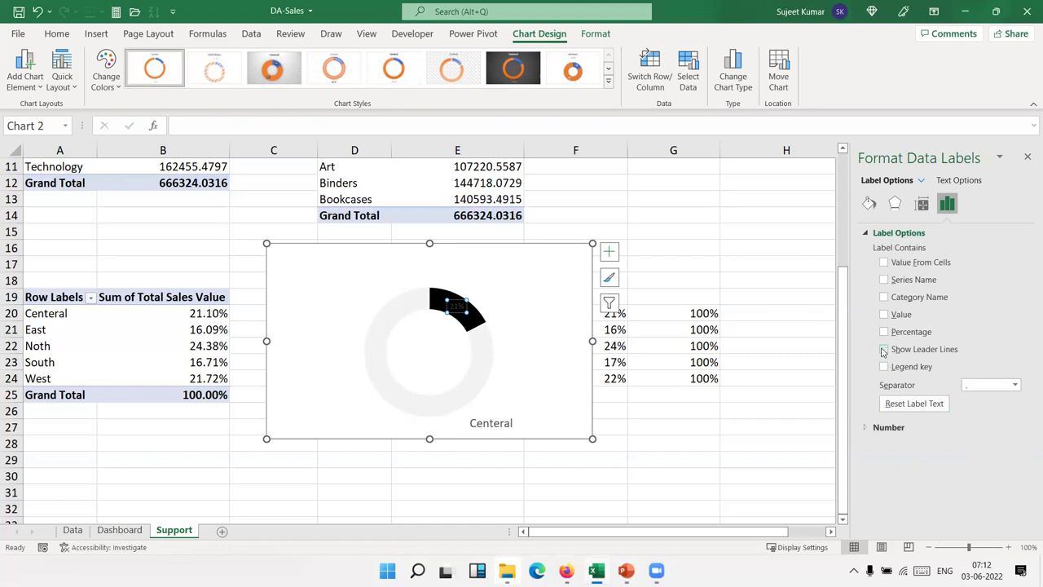
left_click(883, 314)
left_click(884, 315)
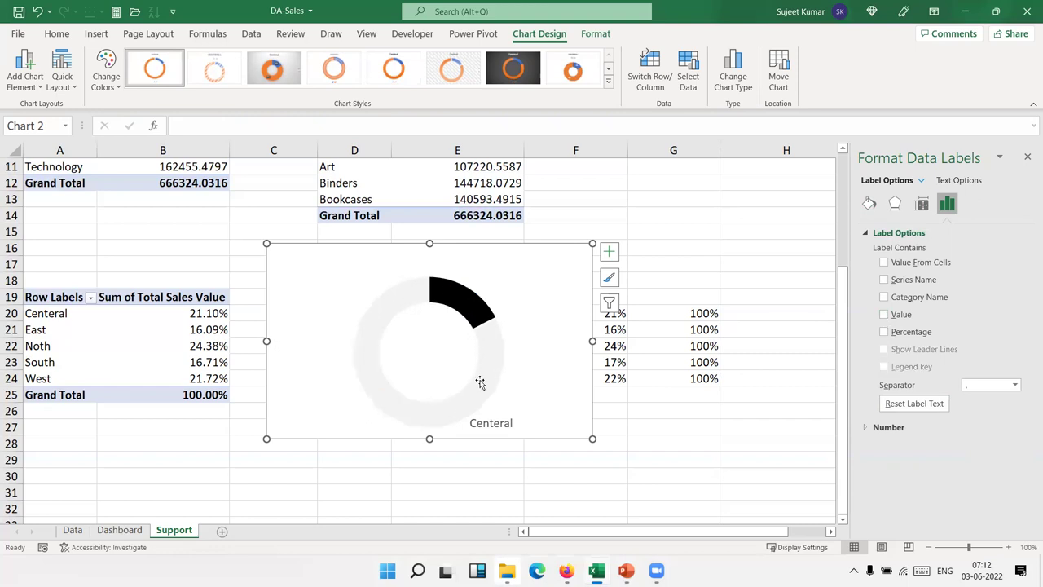
Add a data label to the black share slice again.
left_click(462, 302)
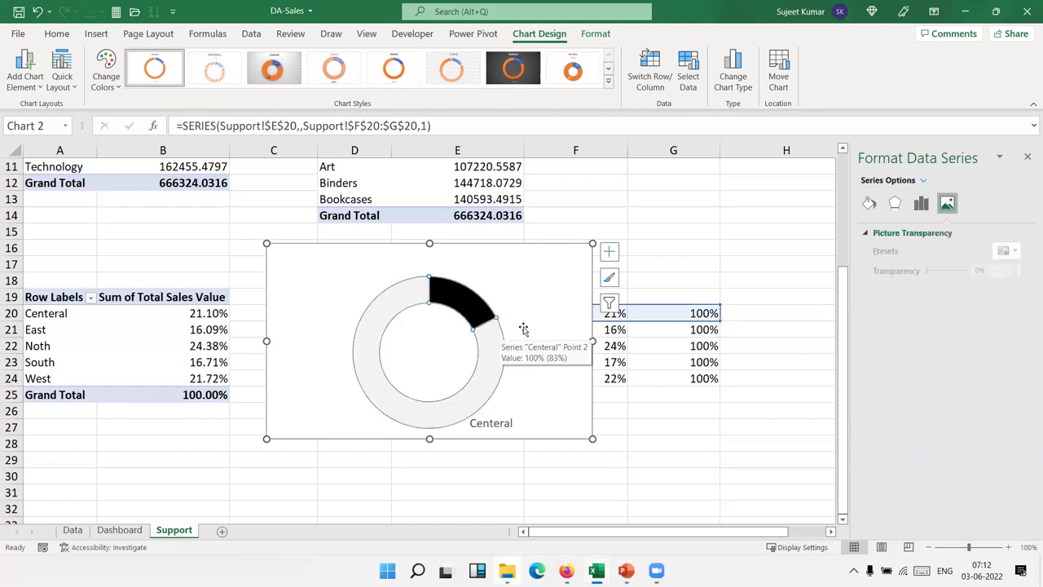
left_click(467, 310)
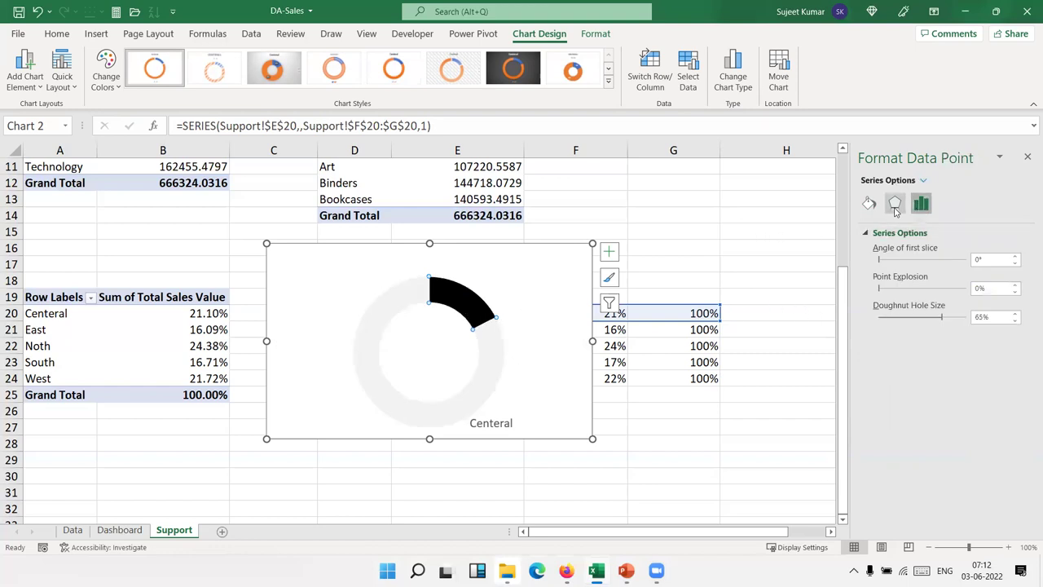
right_click(458, 300)
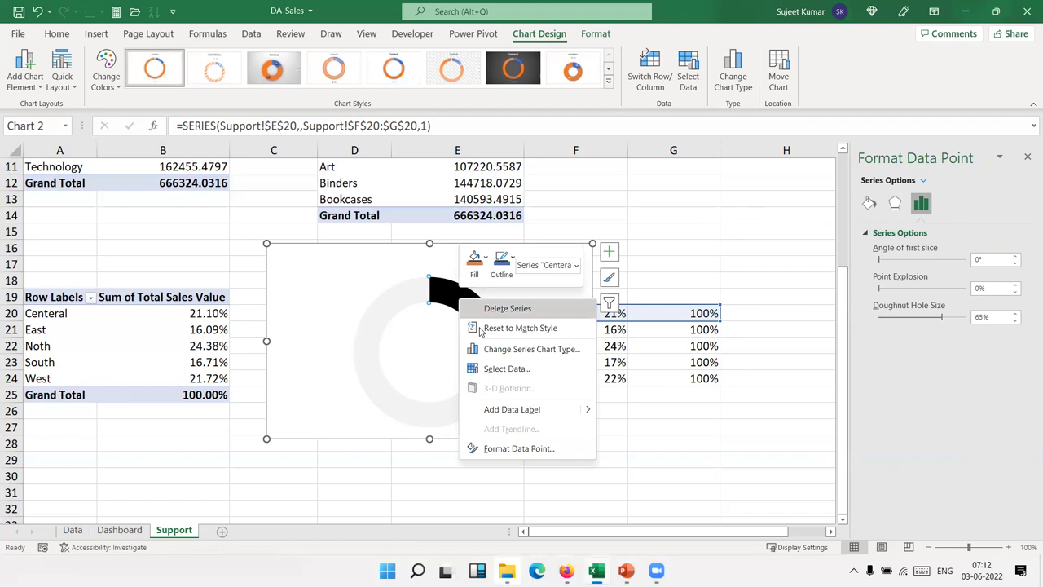
left_click(521, 409)
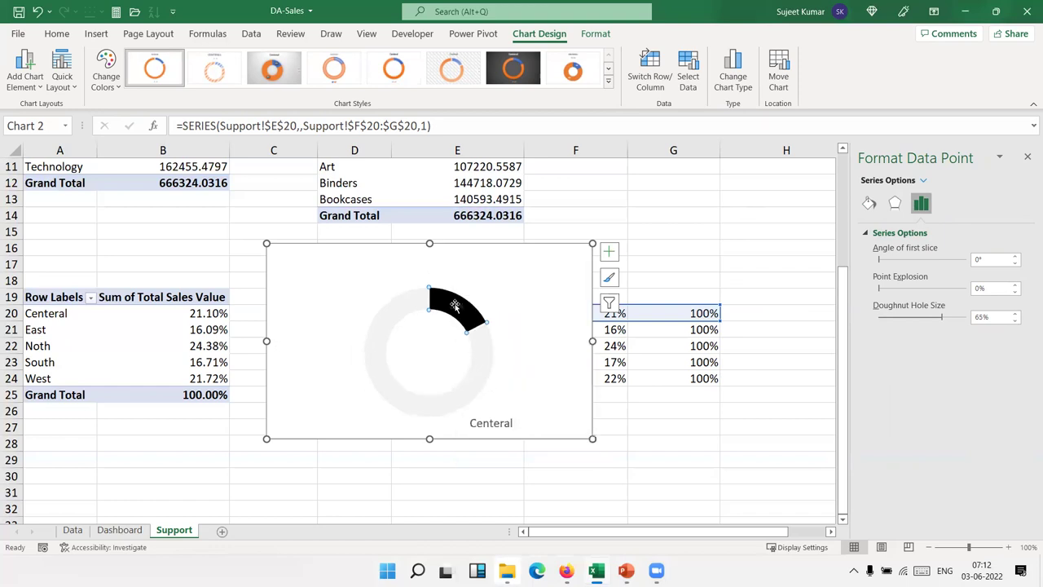
left_click(510, 344)
right_click(456, 309)
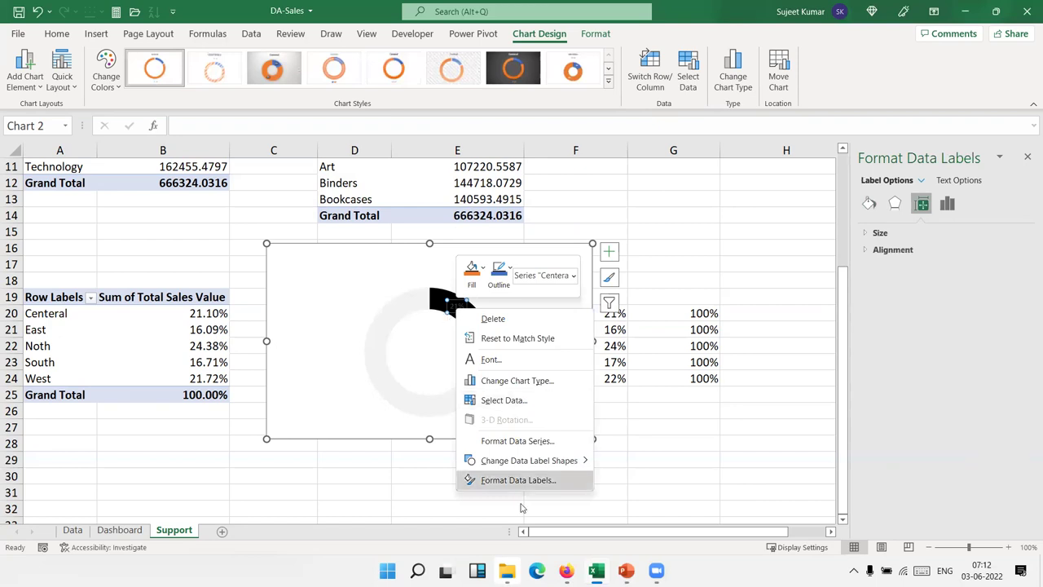
left_click(524, 442)
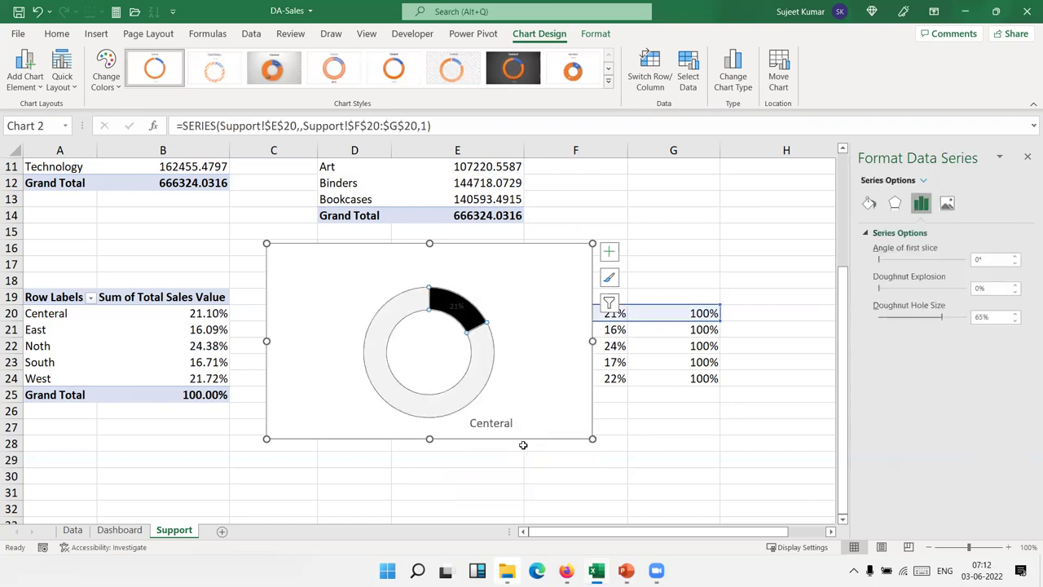
Format the 21% data labels with leader lines on and Value unchecked.
right_click(457, 307)
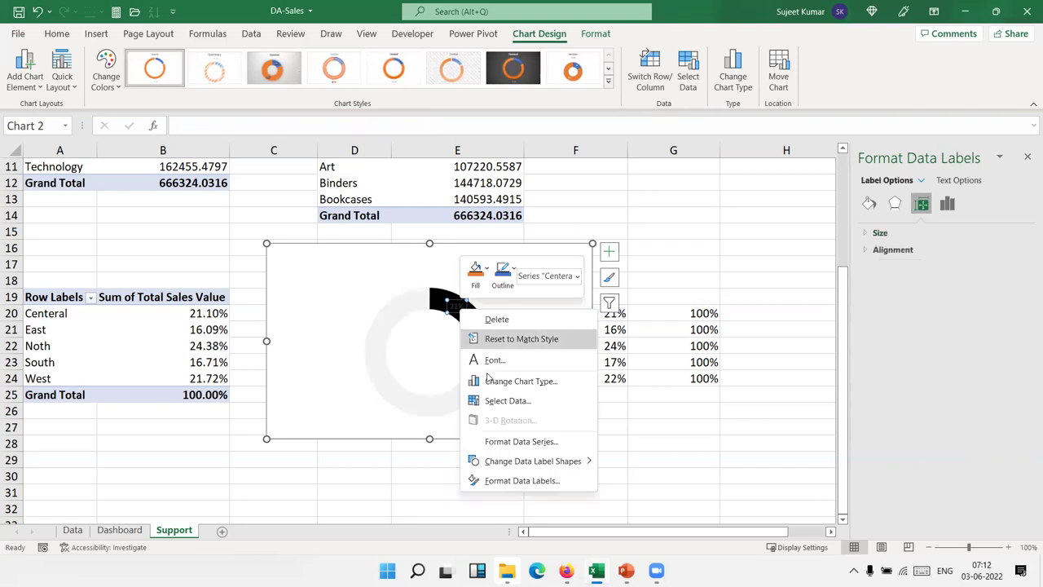
left_click(515, 480)
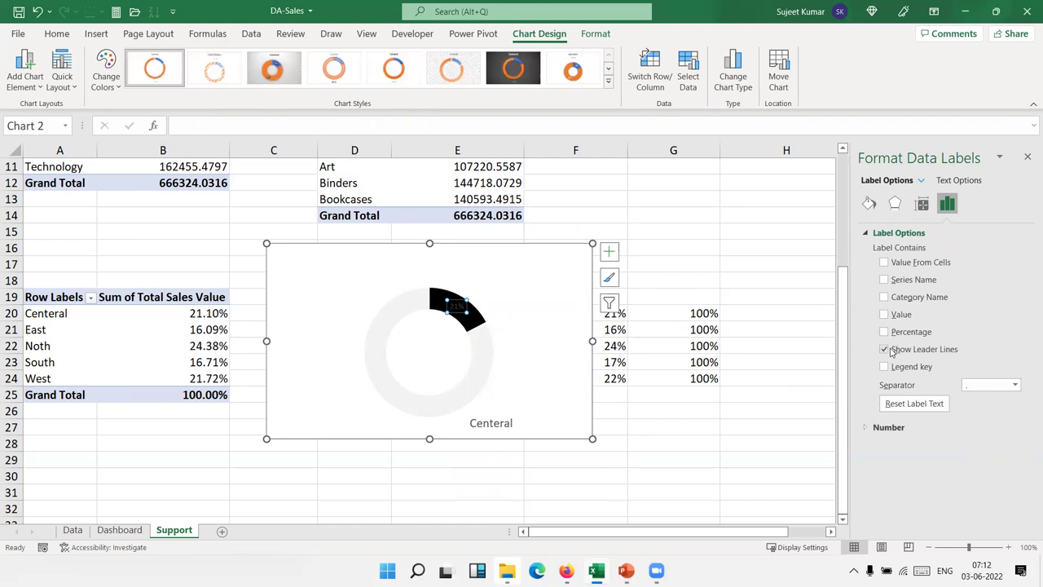
left_click(885, 348)
left_click(884, 315)
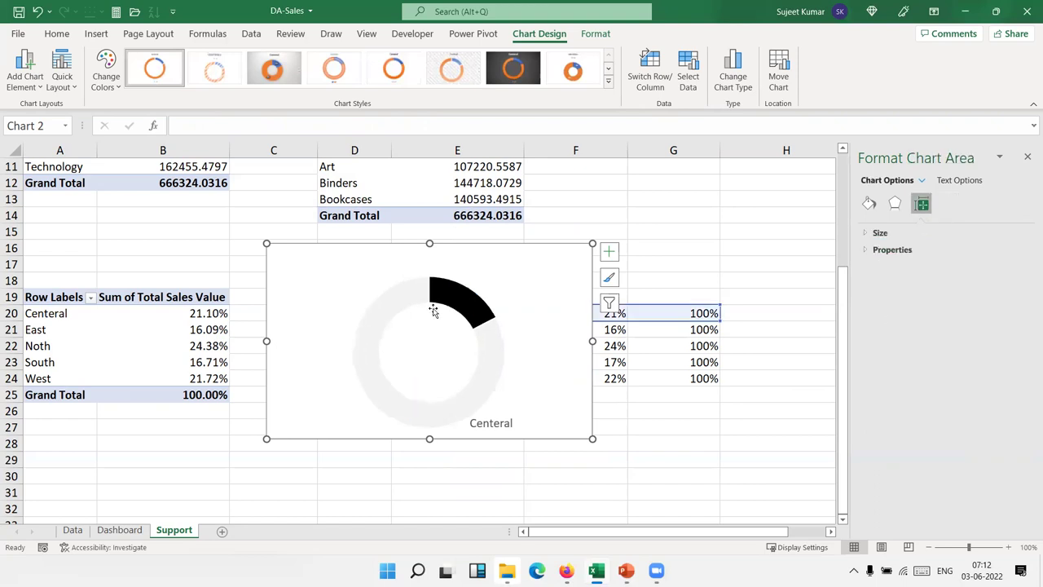
left_click(463, 307)
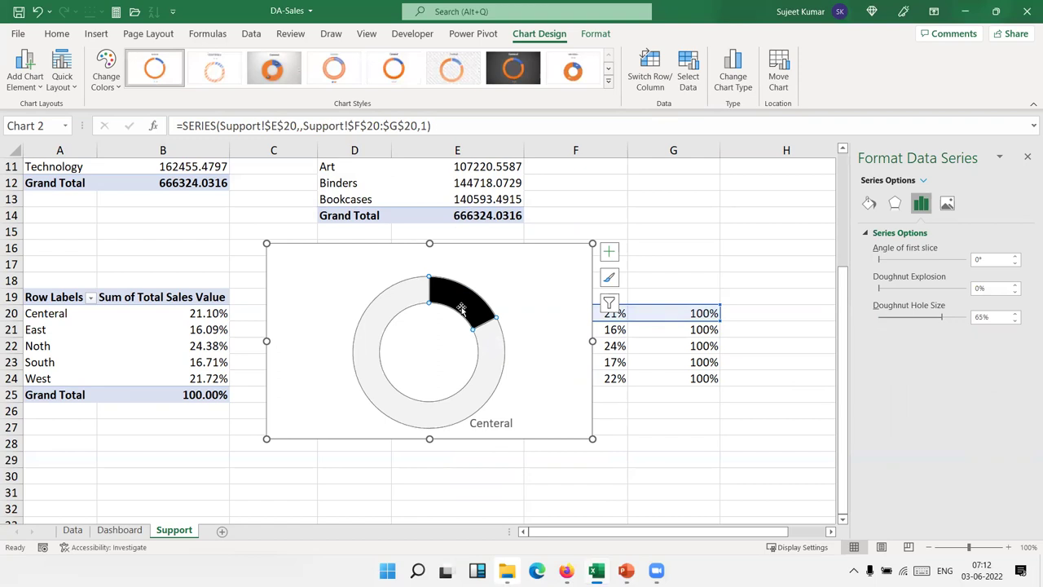
Add data labels to the doughnut and drag the 21% label into the ring's centre.
right_click(468, 315)
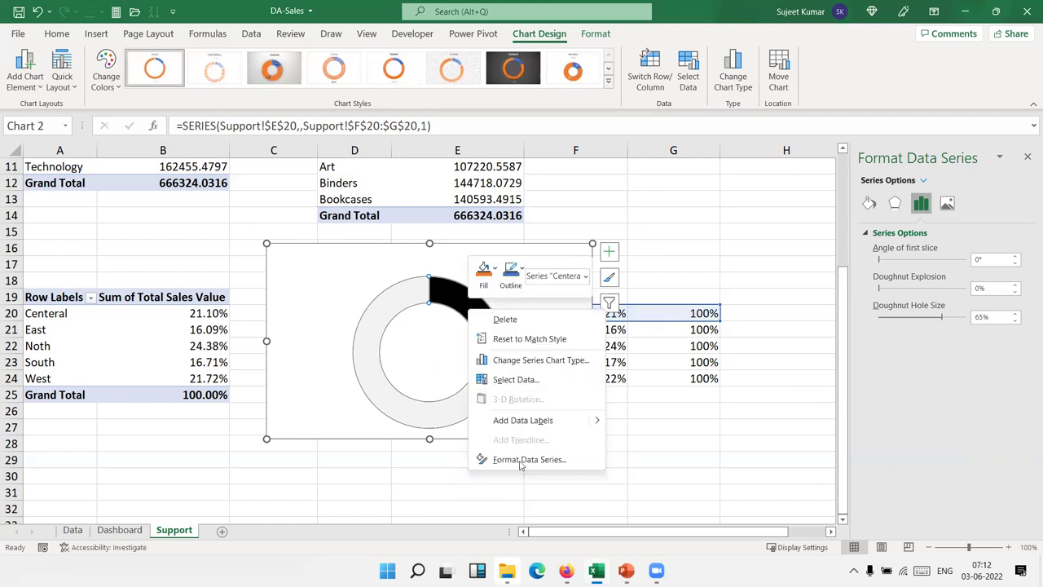
left_click(531, 420)
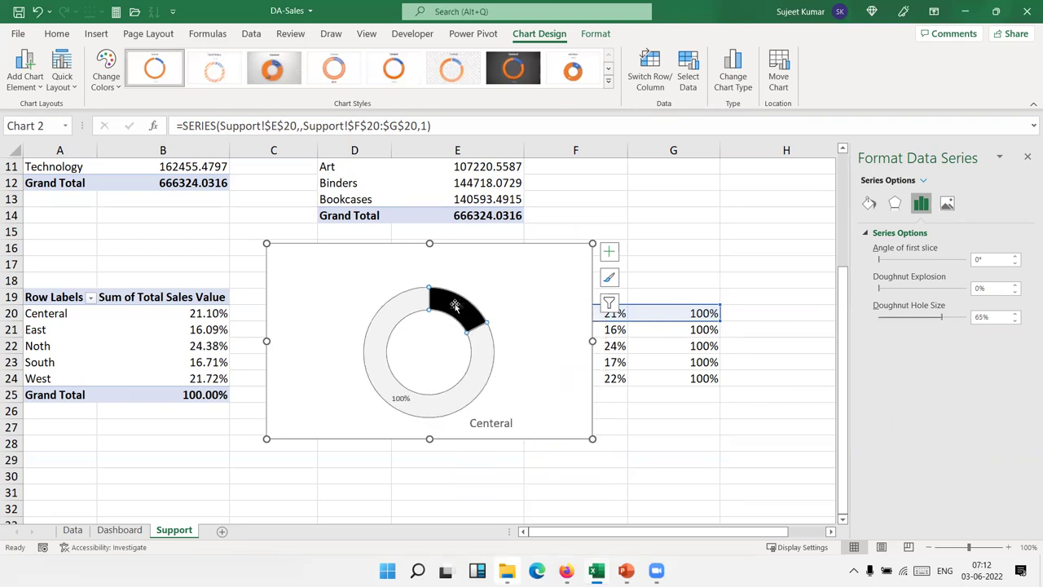
left_click(400, 398)
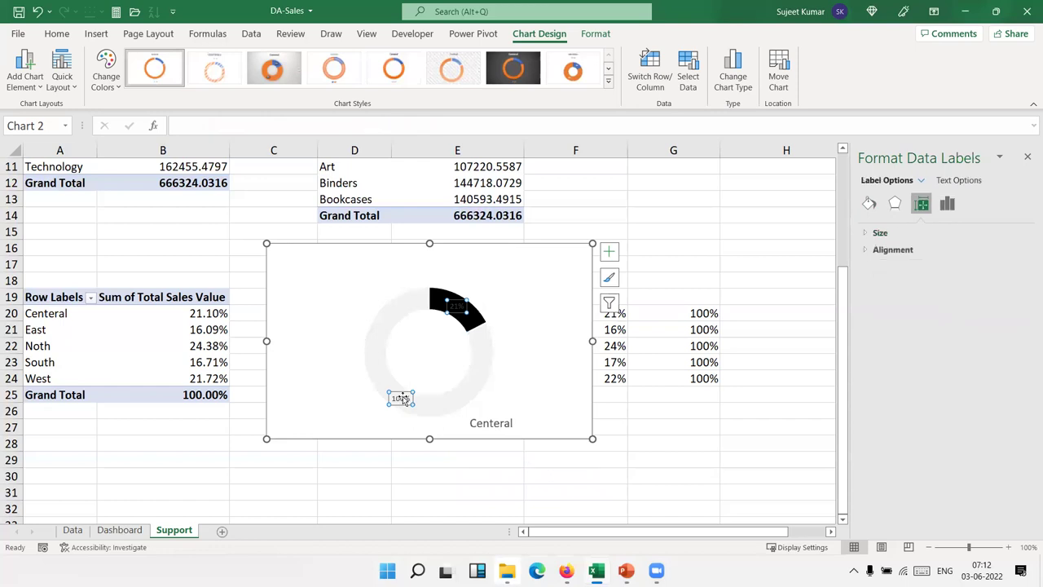
left_click_drag(400, 397, 423, 367)
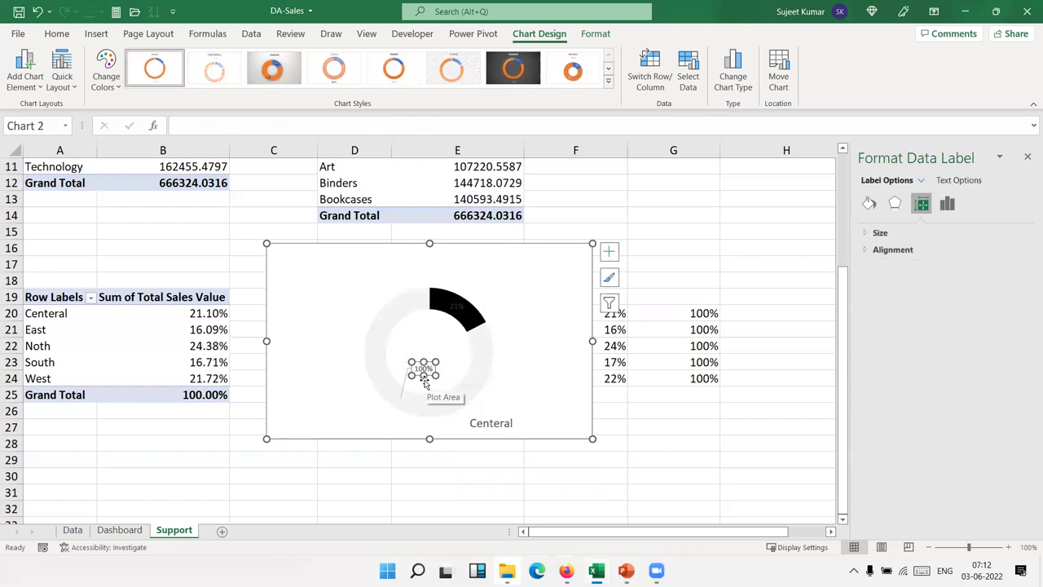
key("ctrl+z")
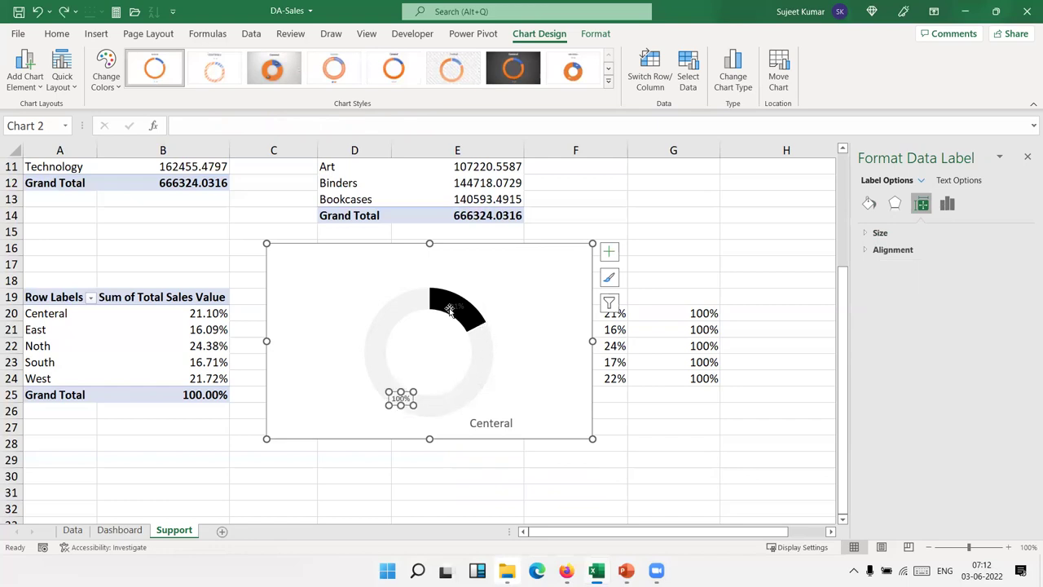
left_click(450, 303)
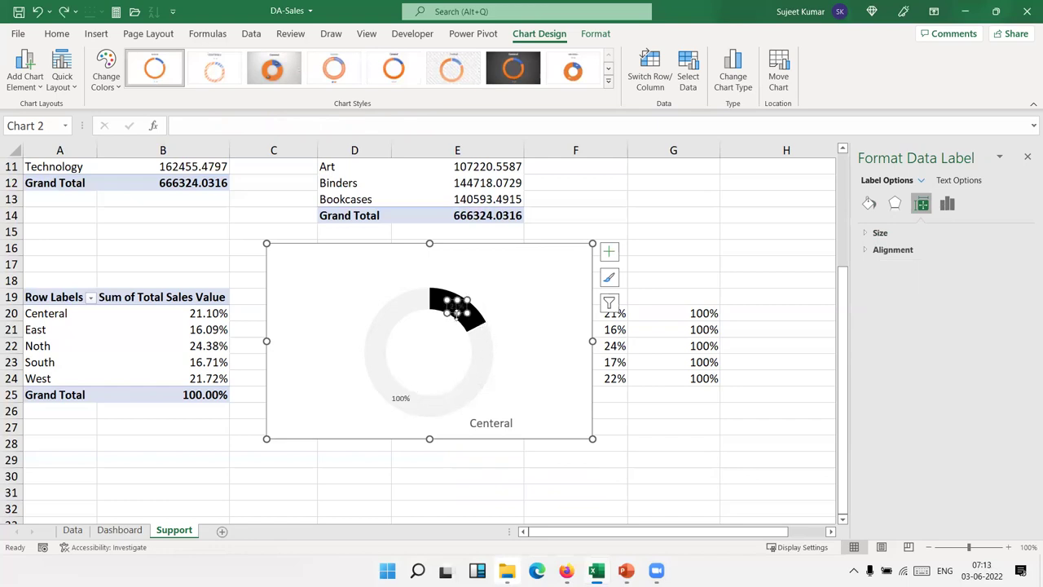
left_click_drag(456, 314, 423, 352)
left_click(401, 398)
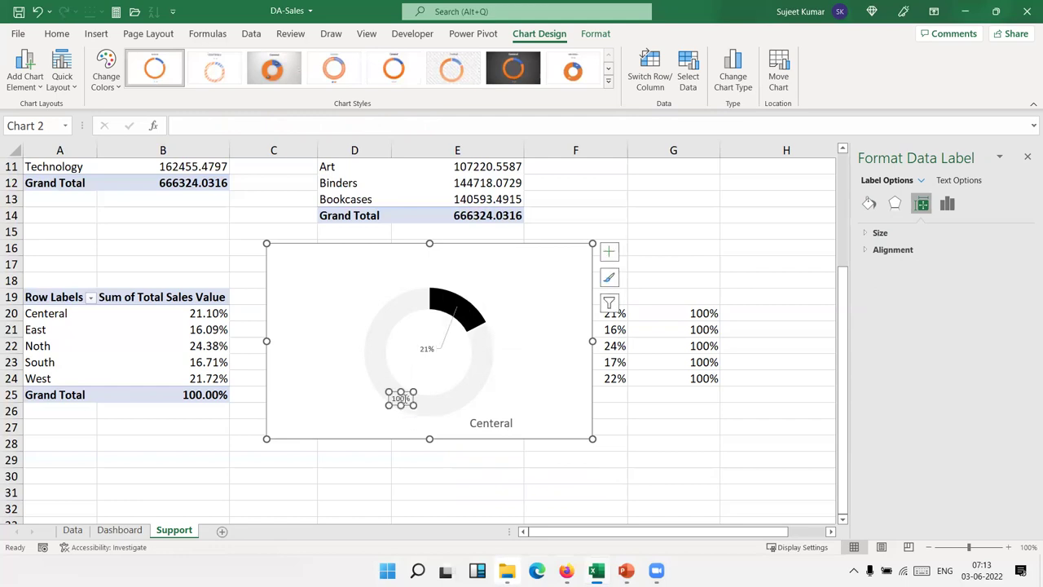
left_click_drag(398, 401, 426, 350)
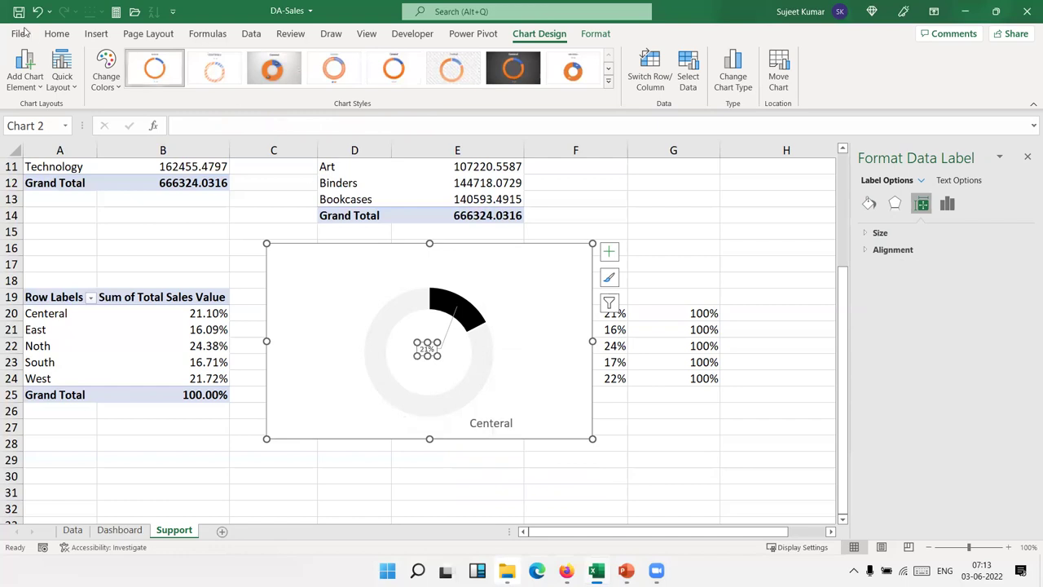
left_click(18, 34)
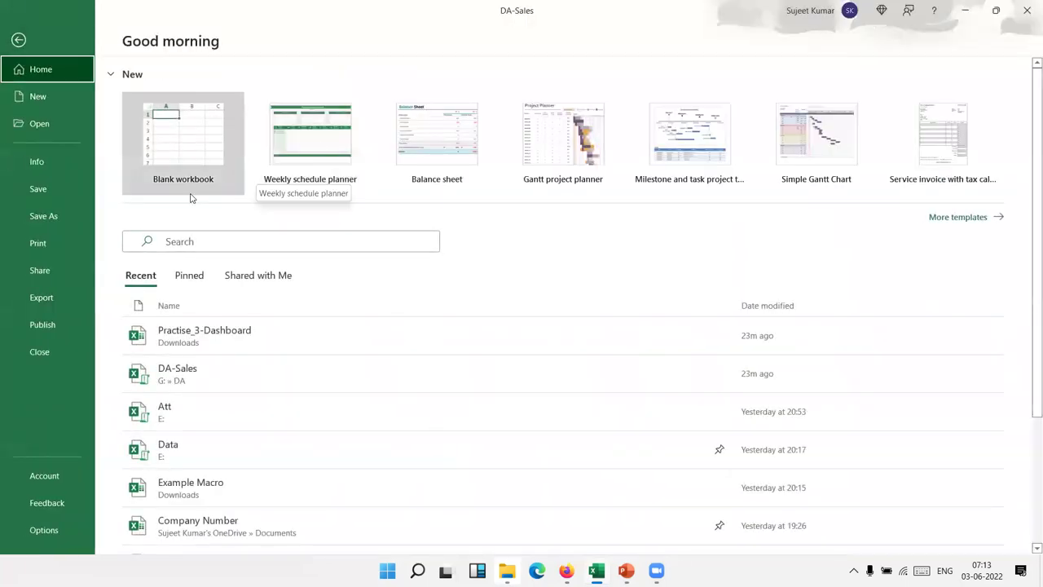
Make the 21% label green and enlarge its font to 28 pt.
left_click(19, 39)
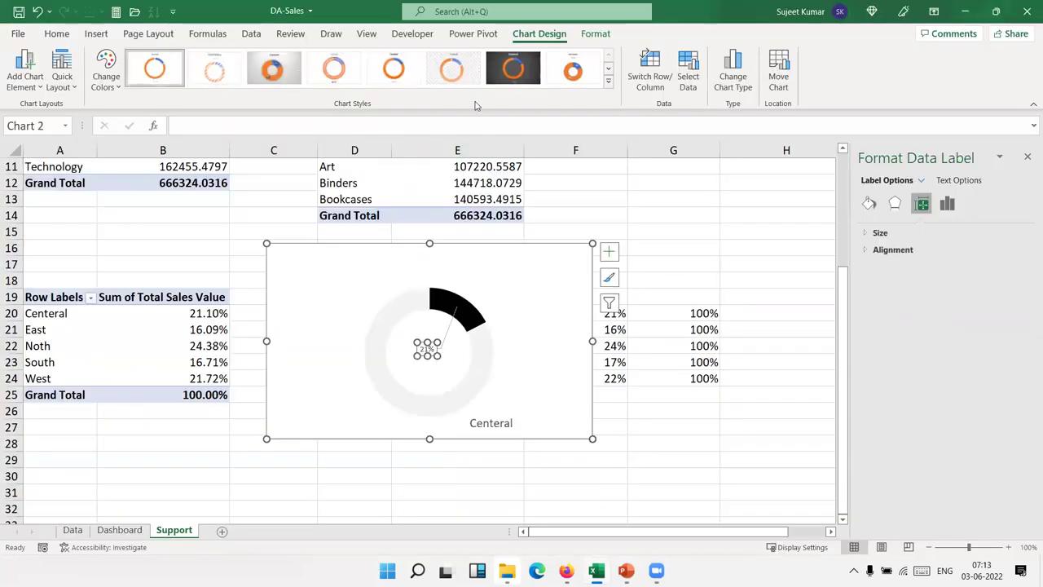
left_click(56, 33)
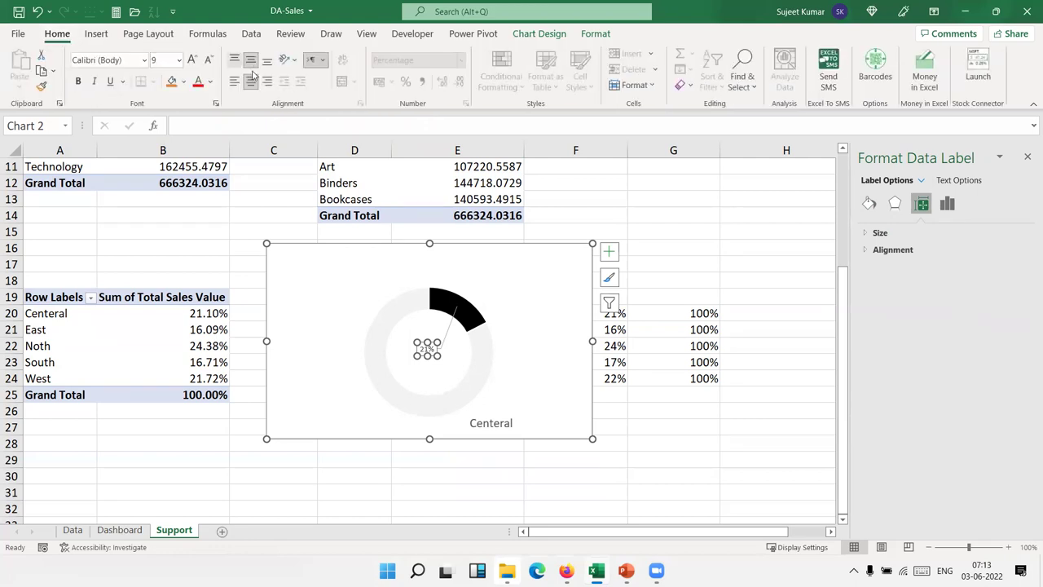
left_click(211, 83)
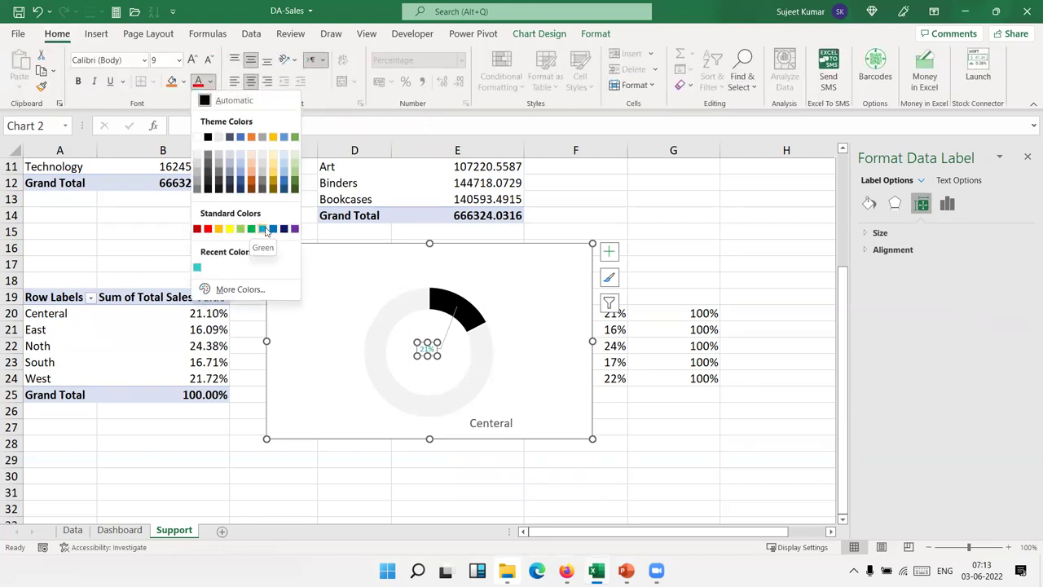
left_click(251, 229)
left_click(190, 61)
left_click(190, 61)
left_click(190, 61)
left_click(190, 61)
left_click(190, 61)
left_click(190, 61)
left_click(191, 61)
left_click(190, 61)
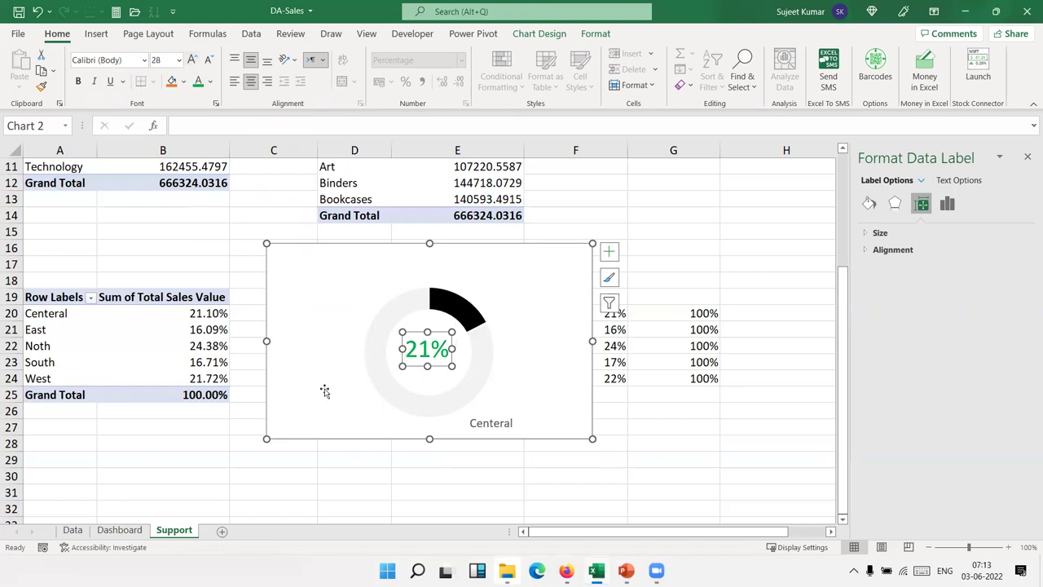
Reposition the Centeral name below the ring, set the chart to no fill, and cut it.
left_click(449, 433)
left_click(491, 423)
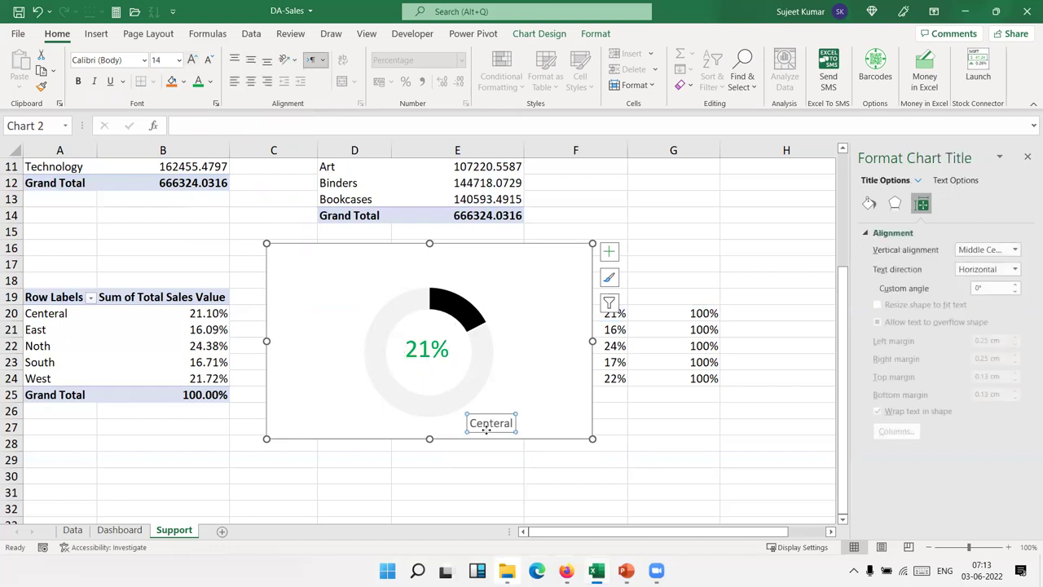
mouse_move(480, 429)
left_mouse_down()
mouse_move(430, 426)
mouse_move(419, 436)
left_mouse_up()
left_click(426, 473)
left_click(540, 418)
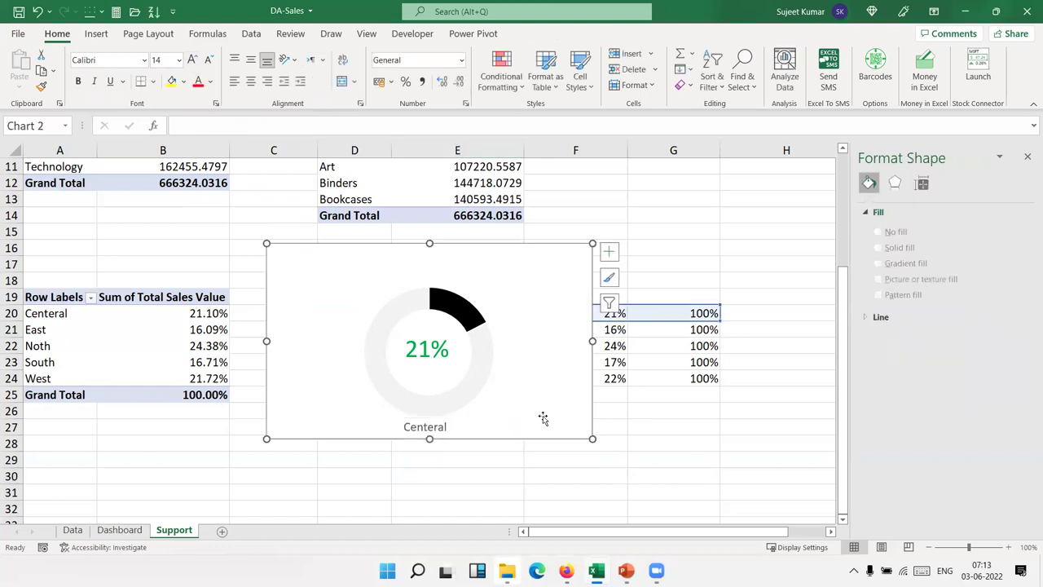
left_click(887, 253)
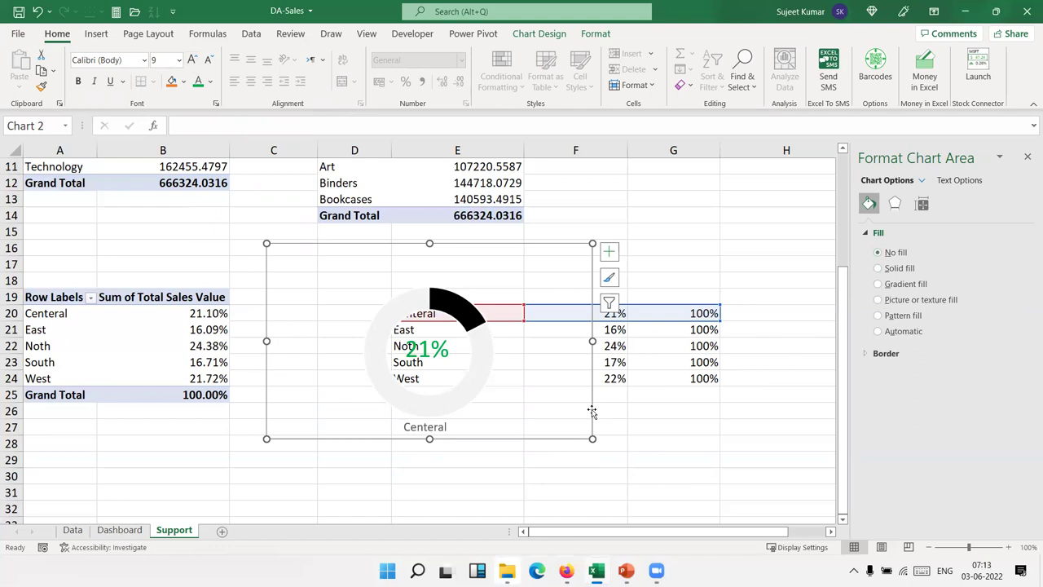
key("ctrl+x")
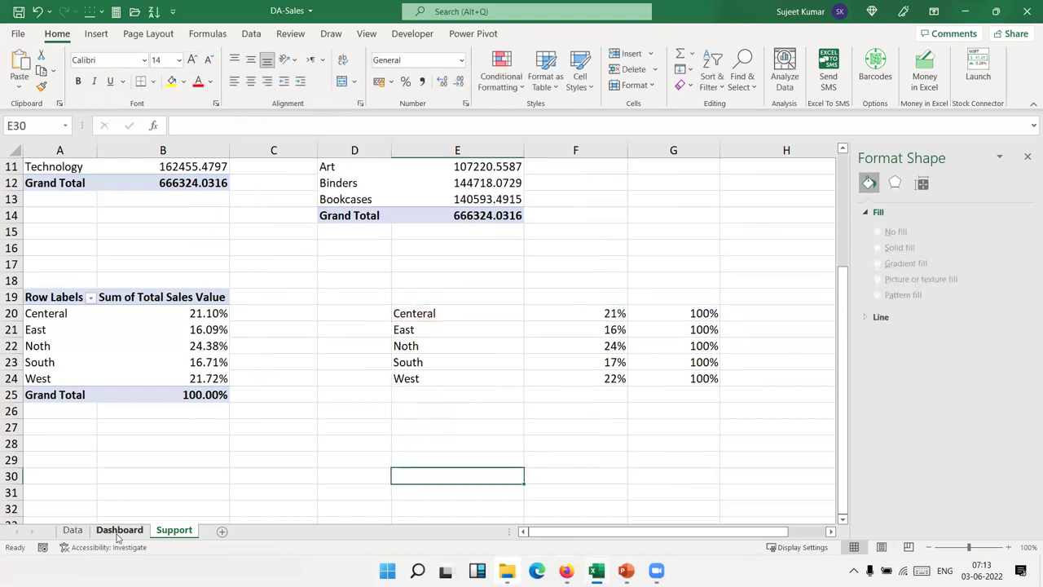
Paste the Centeral doughnut chart at cell B16 on the Dashboard sheet and nudge it into place.
left_click(118, 531)
left_click(51, 393)
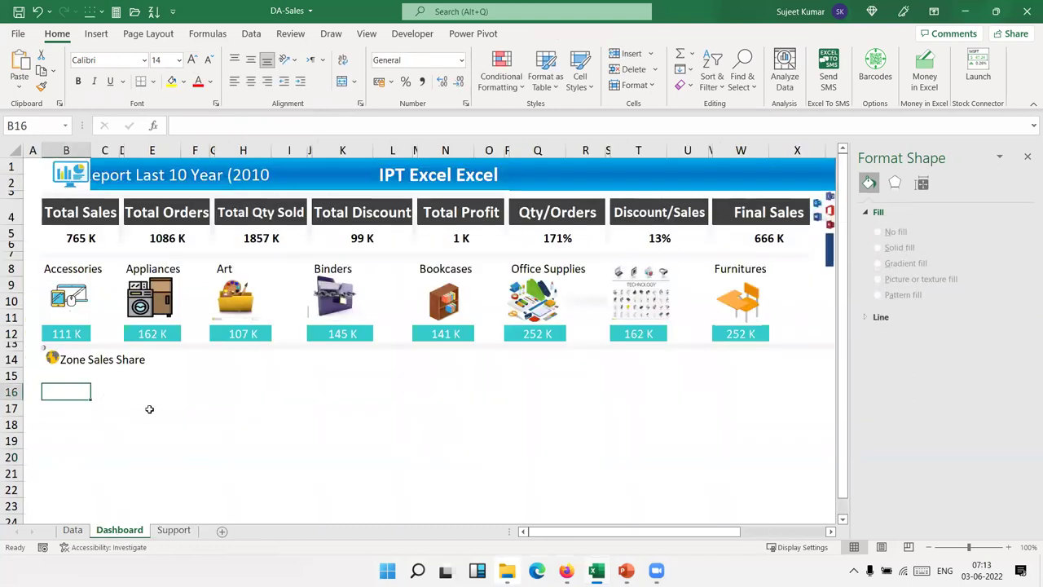
key("ctrl+v")
scroll(314, 433, "down", 3)
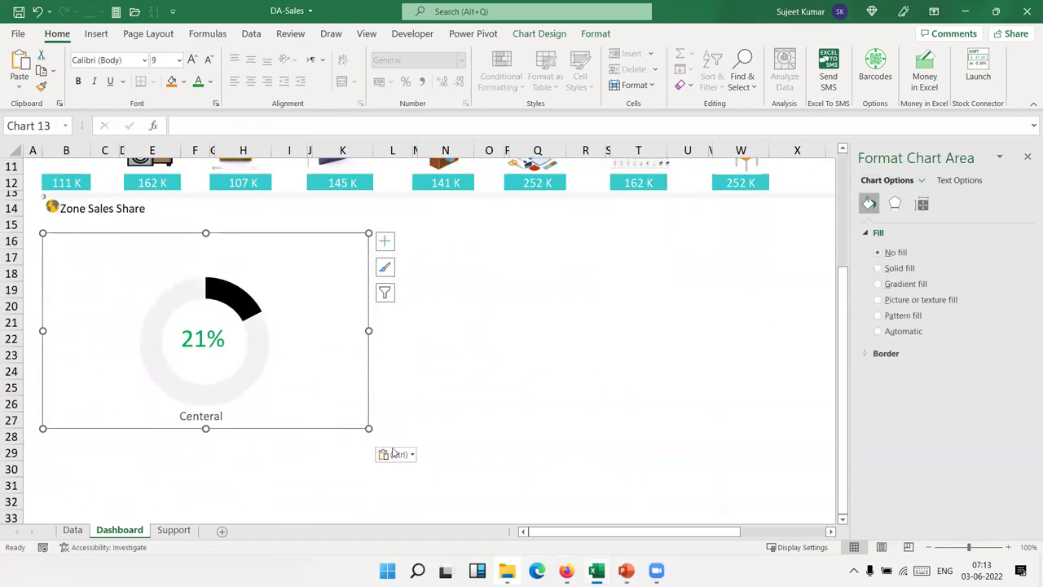
left_click_drag(368, 428, 256, 358)
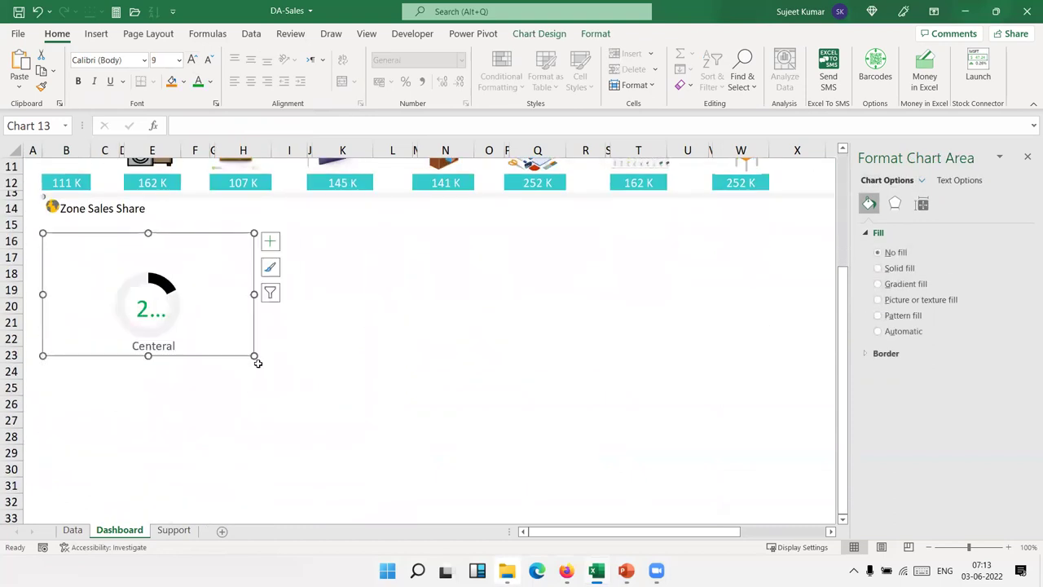
key("ctrl+z")
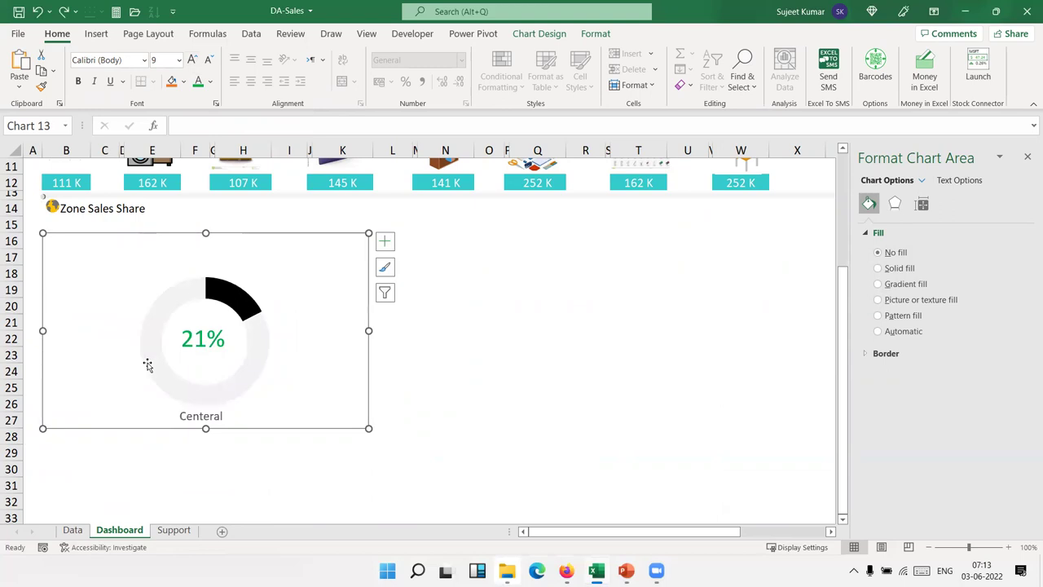
left_click_drag(90, 235, 80, 224)
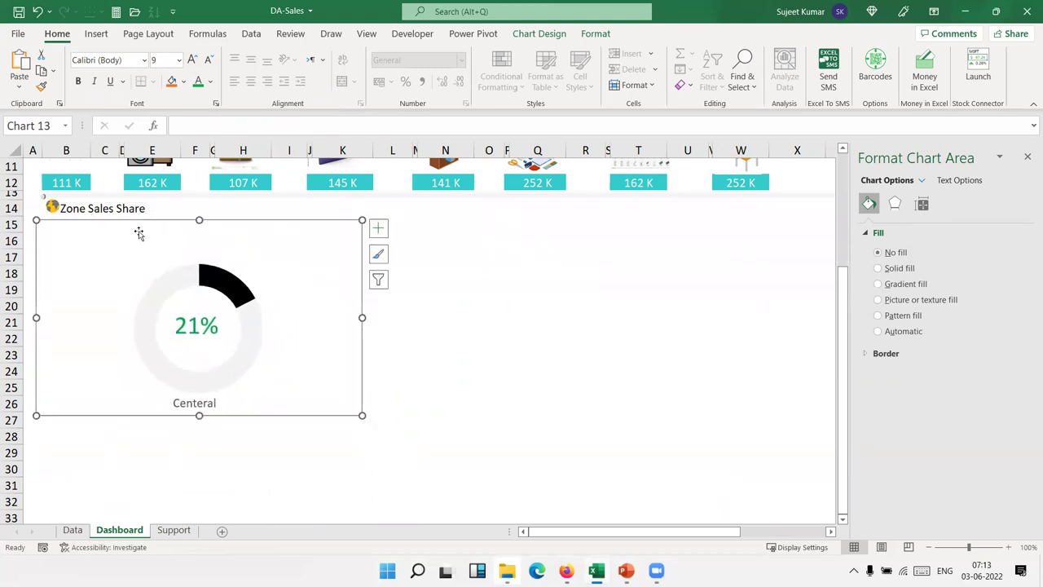
Drag the plot area outward on both sides so the doughnut ring fills the chart.
left_click(253, 322)
left_click(225, 317)
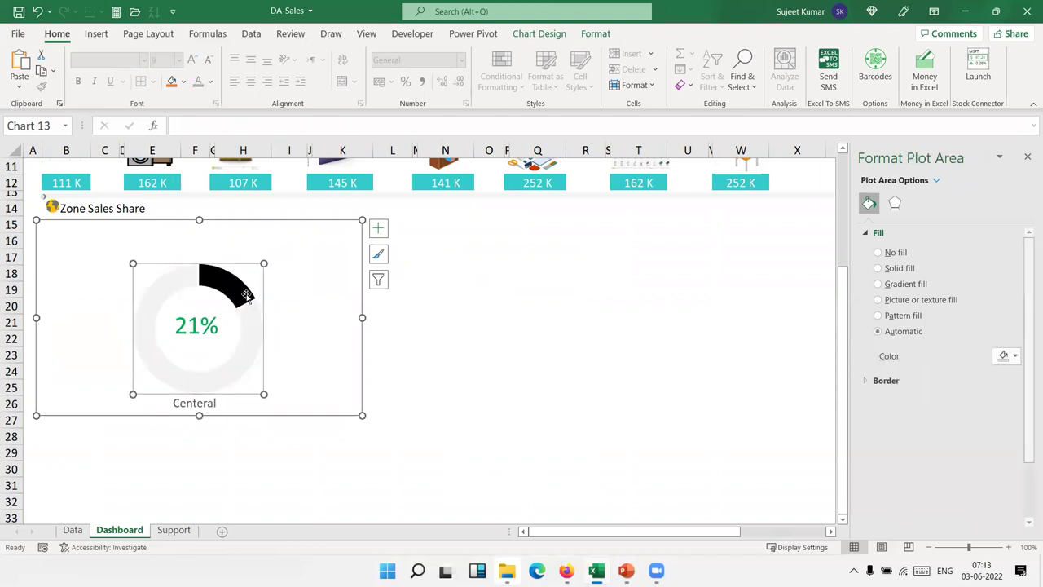
left_click_drag(263, 264, 303, 222)
left_click_drag(134, 394, 111, 397)
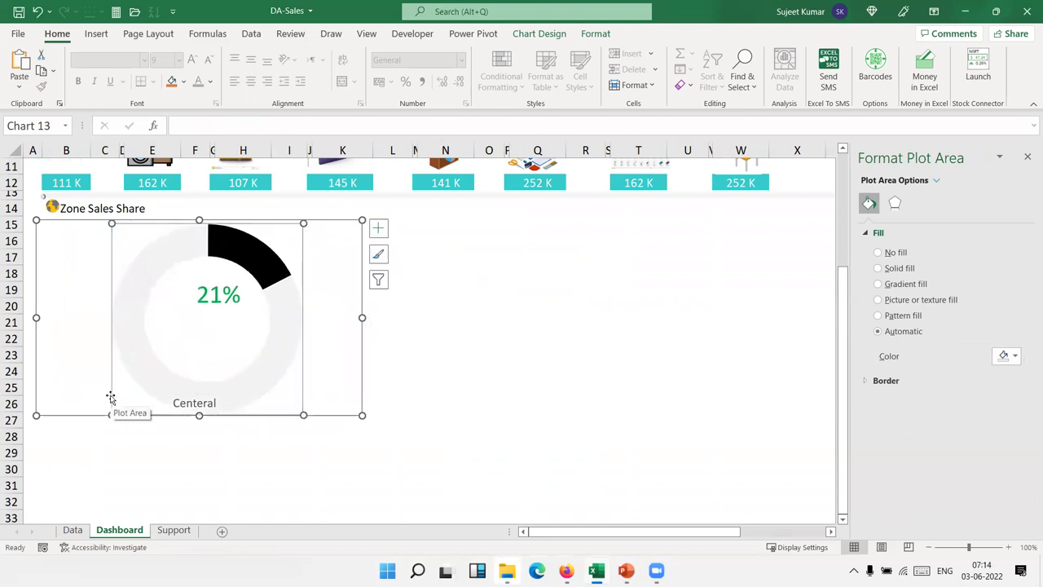
left_click(200, 452)
Move the 21% data label into the centre of the Centeral doughnut ring.
left_click(209, 303)
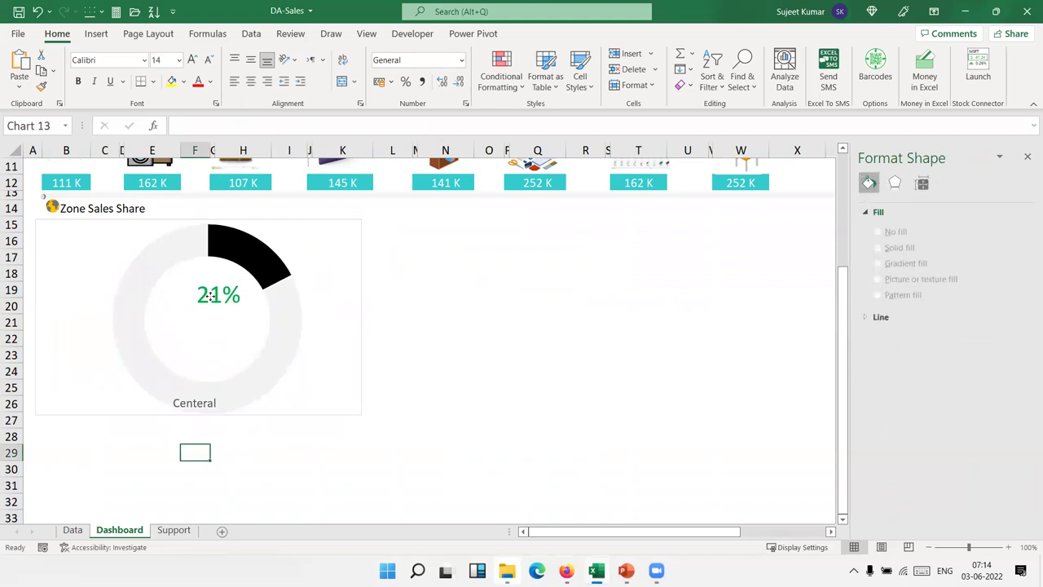
left_click(211, 306)
left_click_drag(211, 313, 200, 339)
left_click(515, 359)
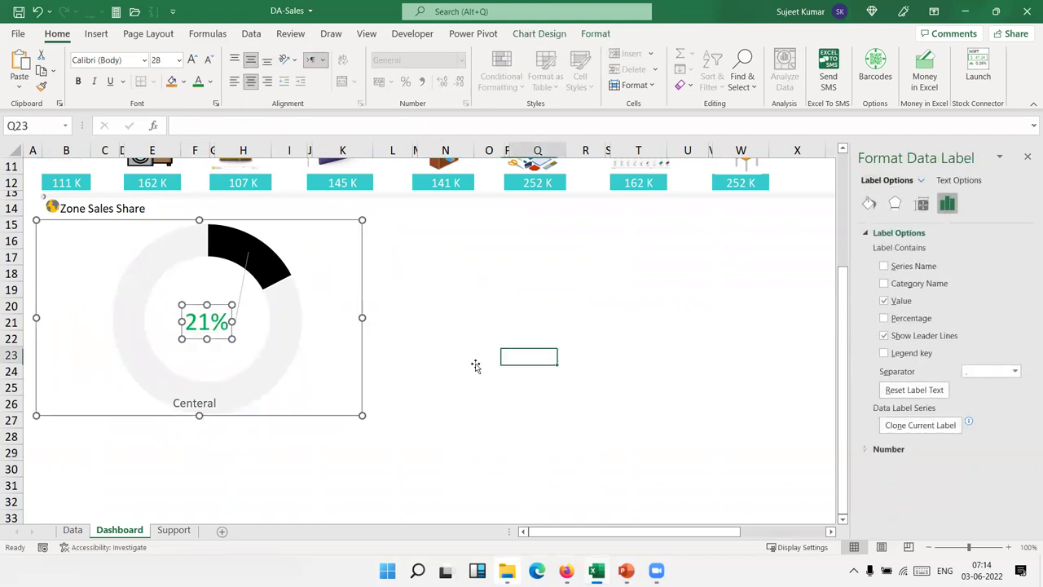
Shrink the Centeral chart slightly and set its border to No line.
left_click(340, 339)
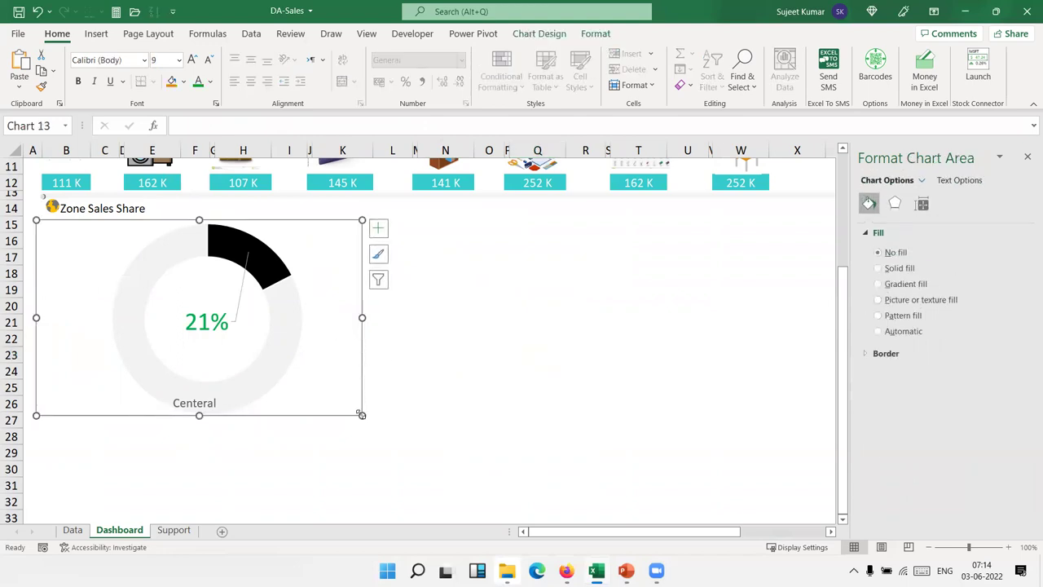
left_click_drag(361, 414, 297, 407)
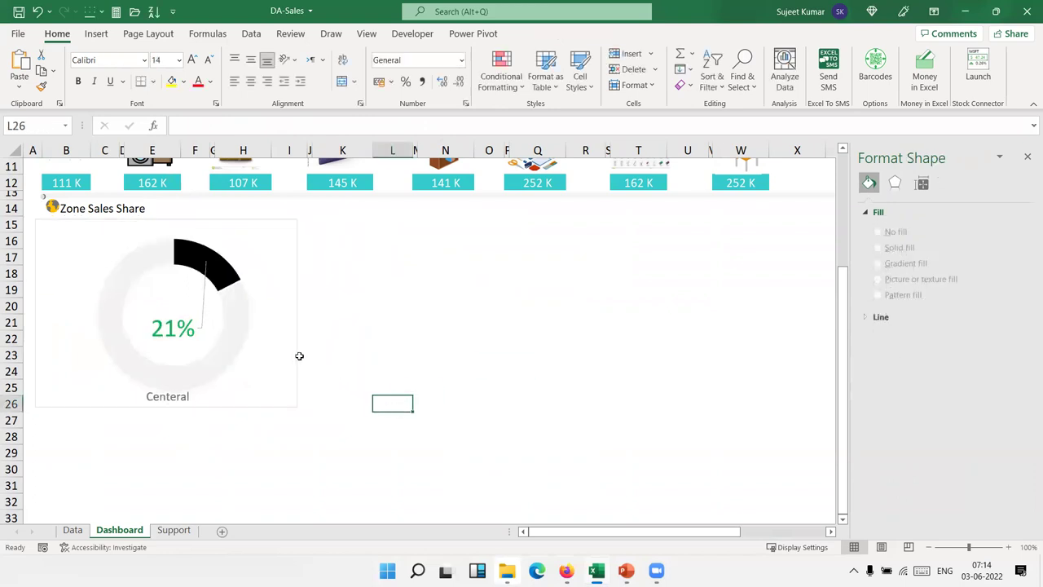
left_click(289, 369)
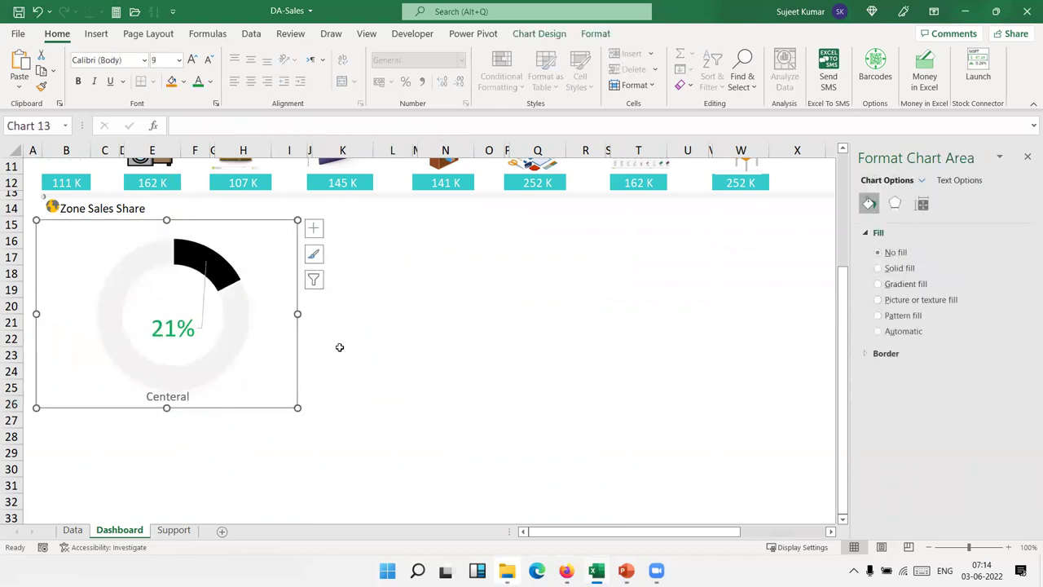
left_click(870, 355)
left_click(880, 374)
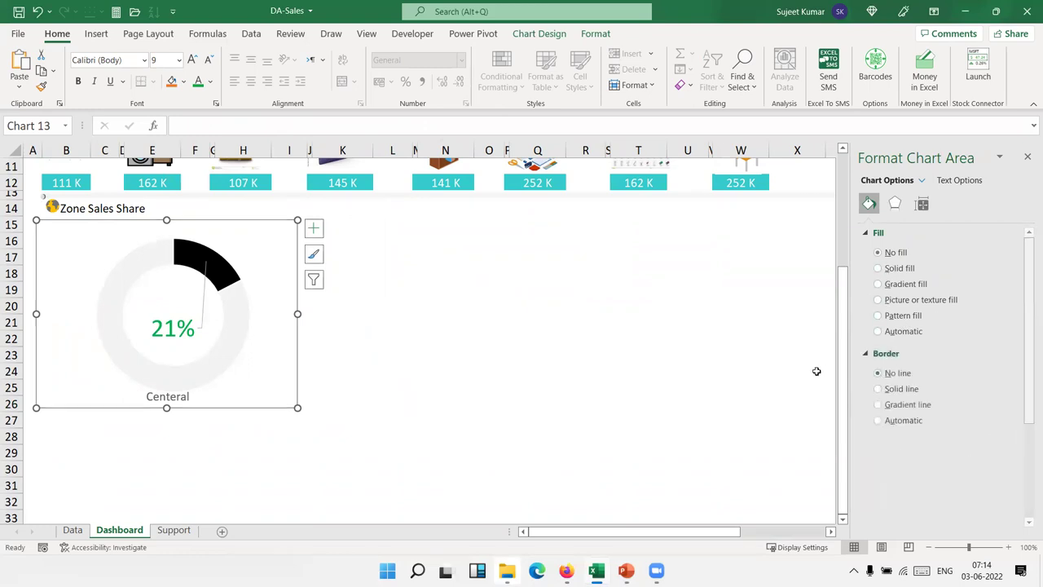
left_click(486, 367)
Enlarge the plot area to fill the chart, then make the chart a bit smaller.
left_click(242, 361)
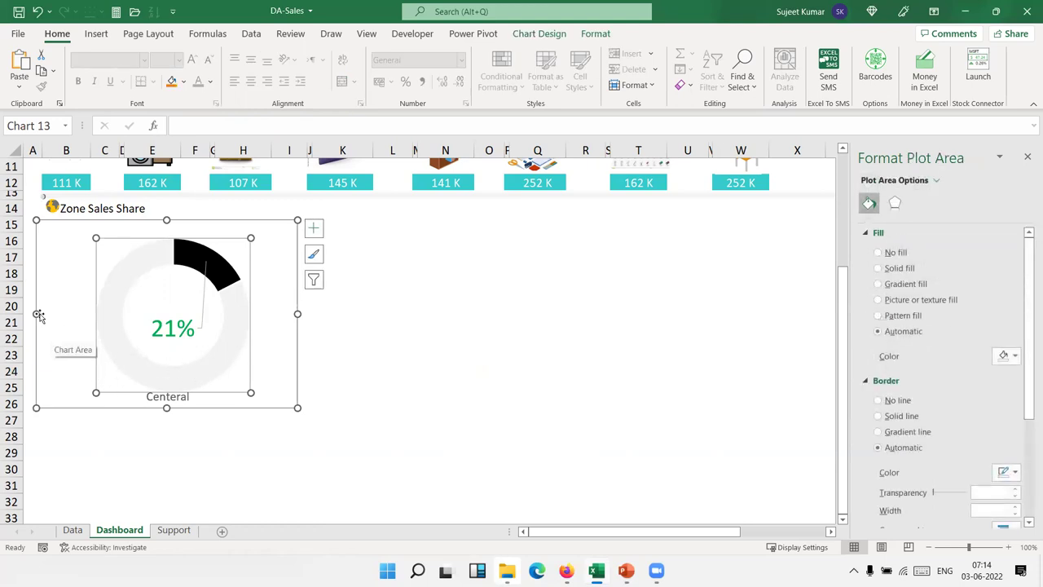
left_click_drag(96, 391, 60, 384)
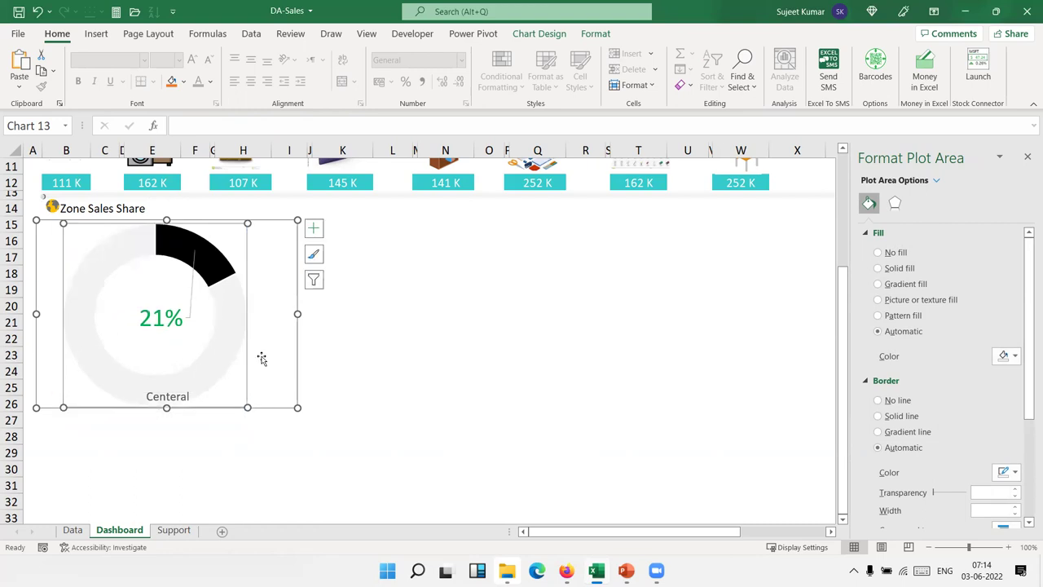
left_click(415, 352)
left_click(258, 384)
left_click_drag(297, 408, 211, 358)
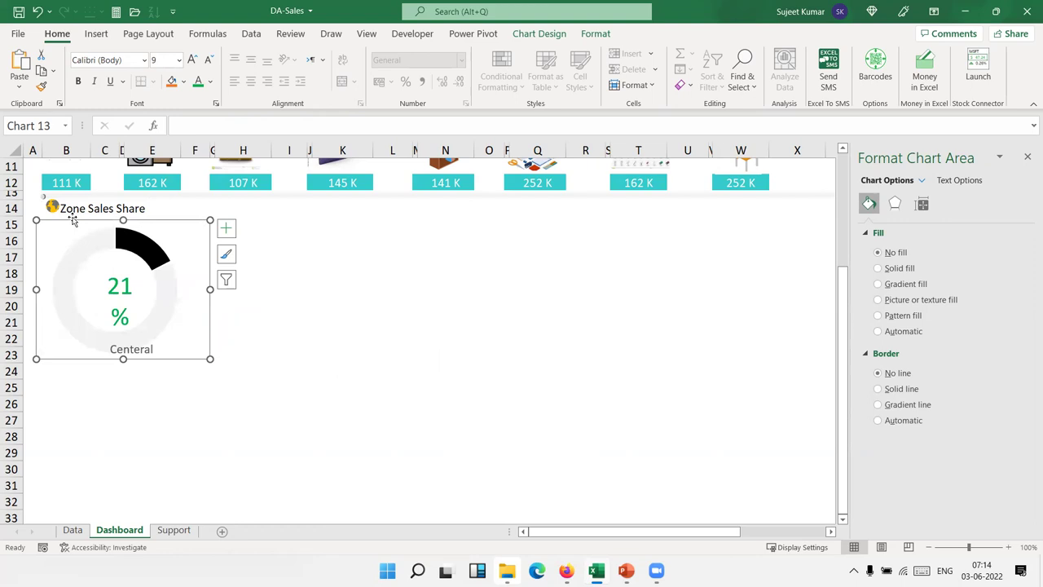
Move the chart under the Zone Sales Share heading and size the 21% label to fit one line.
left_click_drag(70, 215, 46, 203)
left_click(258, 290)
left_click(111, 271)
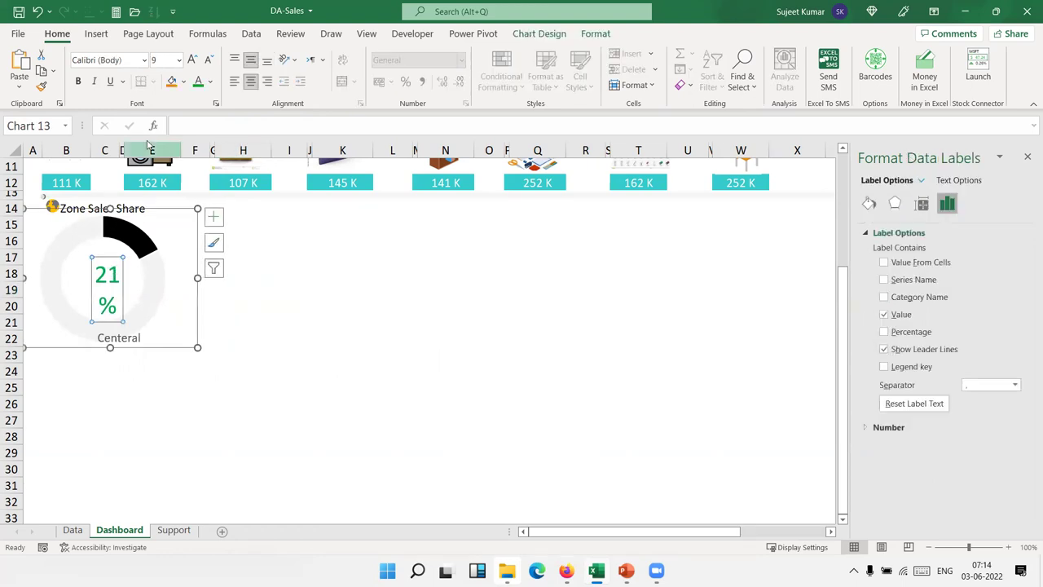
left_click(208, 61)
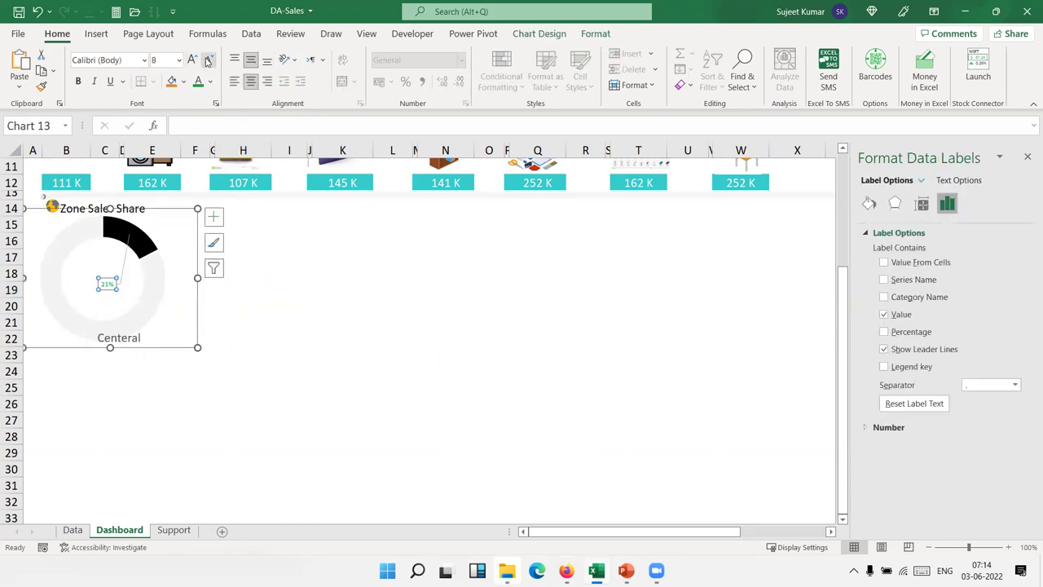
left_click(193, 62)
left_click(193, 61)
left_click(193, 61)
left_click(194, 61)
left_click(193, 61)
left_click(193, 61)
left_click(193, 62)
left_click(208, 62)
left_click(209, 61)
left_click(372, 277)
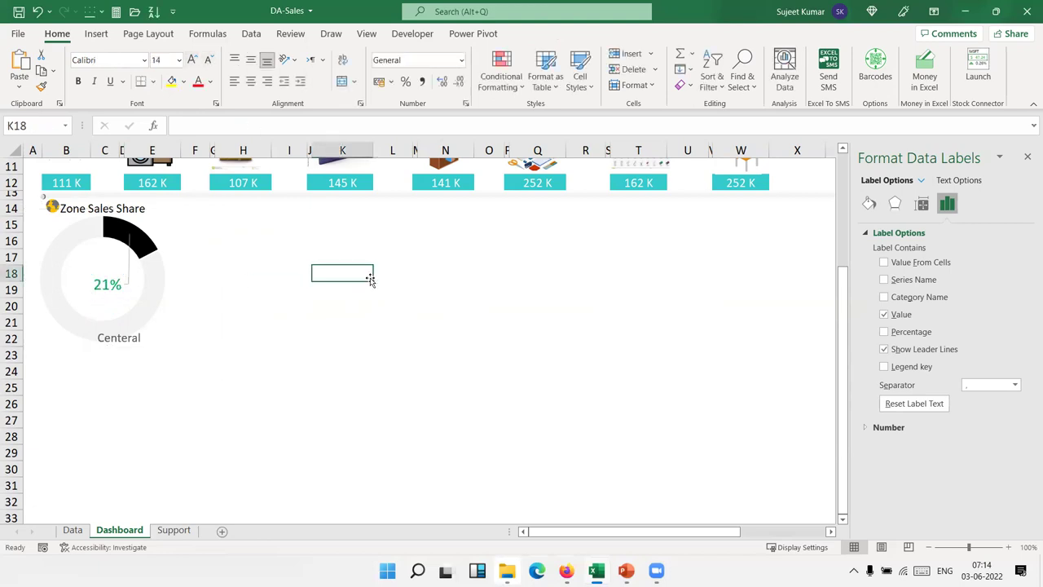
Shift the Centeral zone-name title to the left within the chart.
left_click(144, 345)
left_click(129, 337)
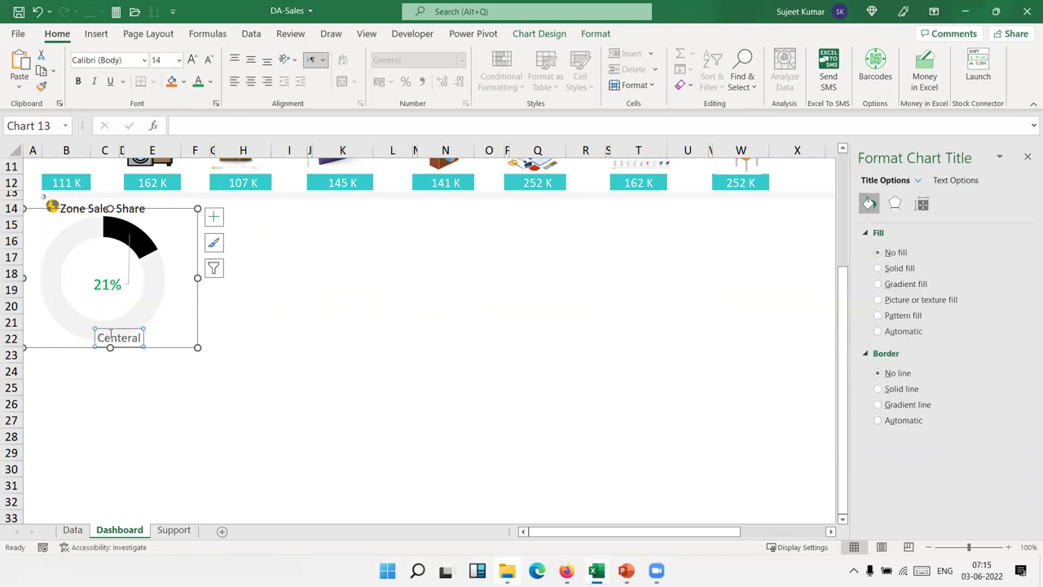
left_click_drag(100, 328, 73, 335)
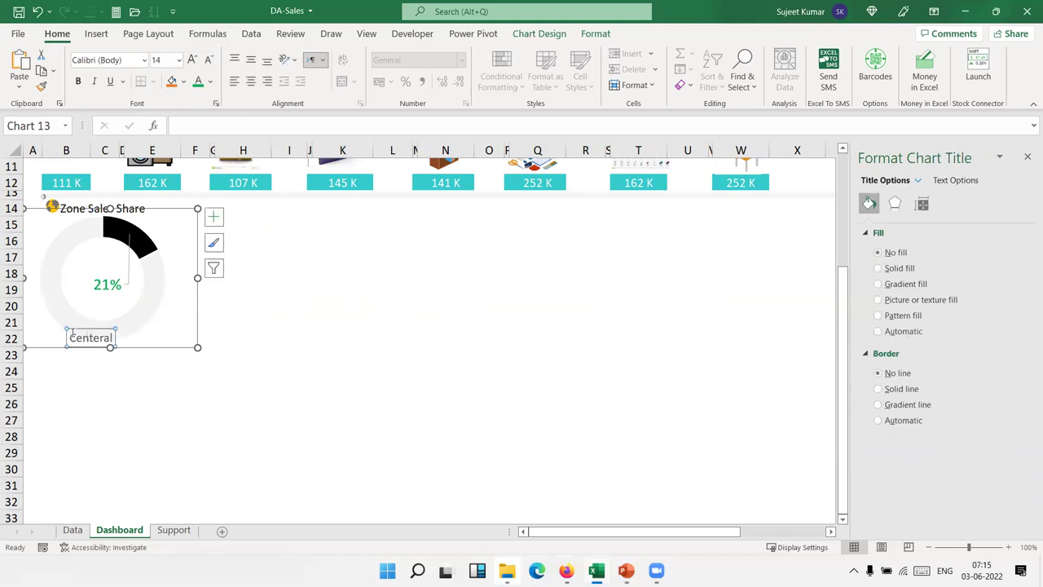
left_click(147, 401)
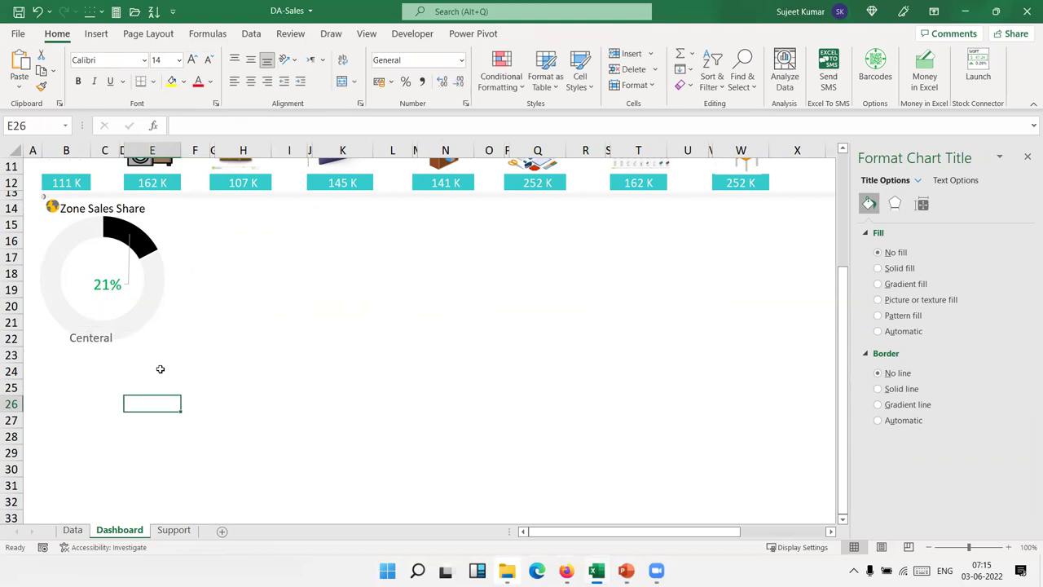
Make the Centeral title green and bold.
left_click(102, 335)
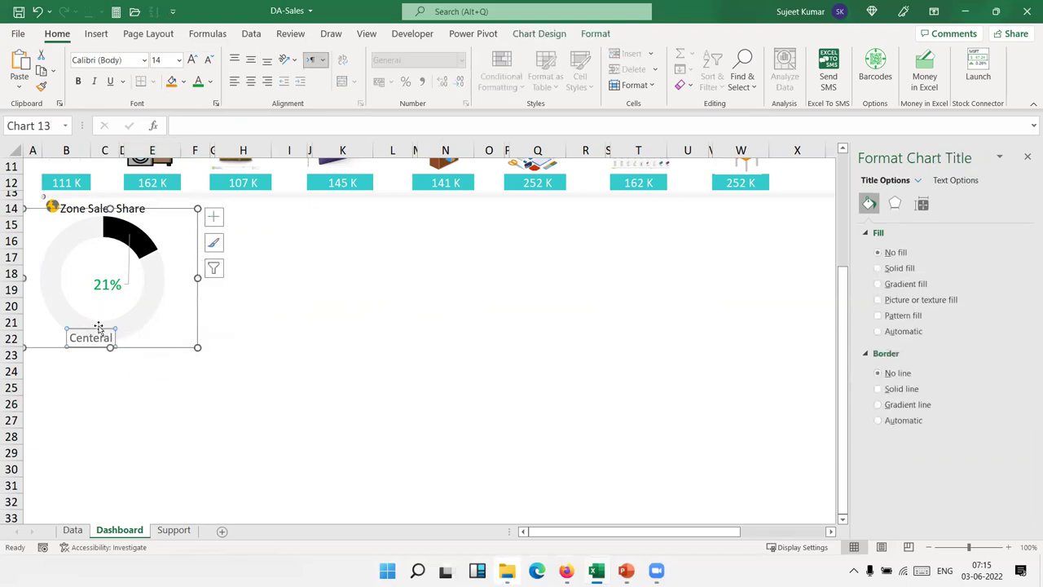
left_click(98, 326)
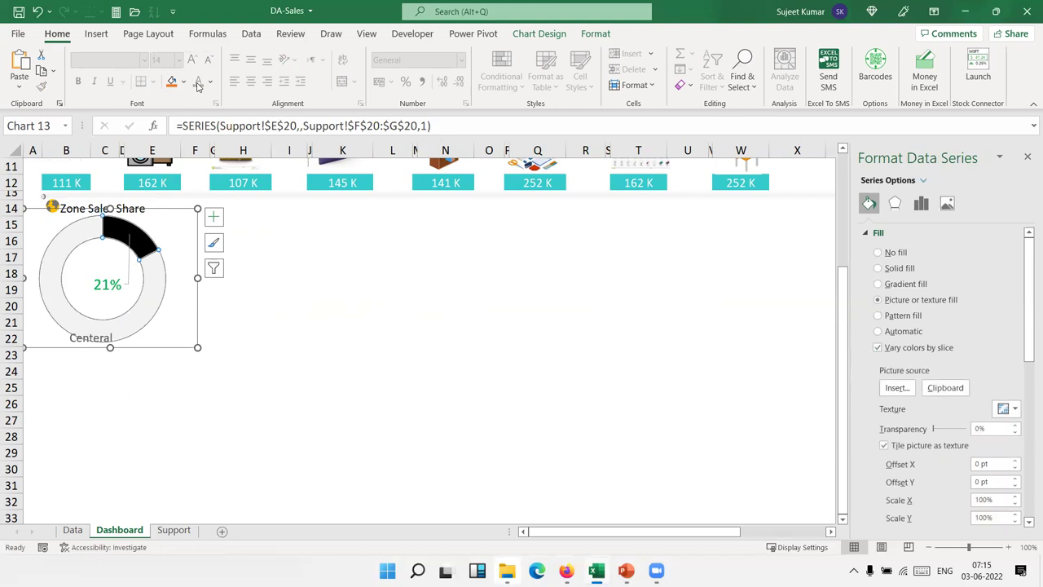
left_click(104, 330)
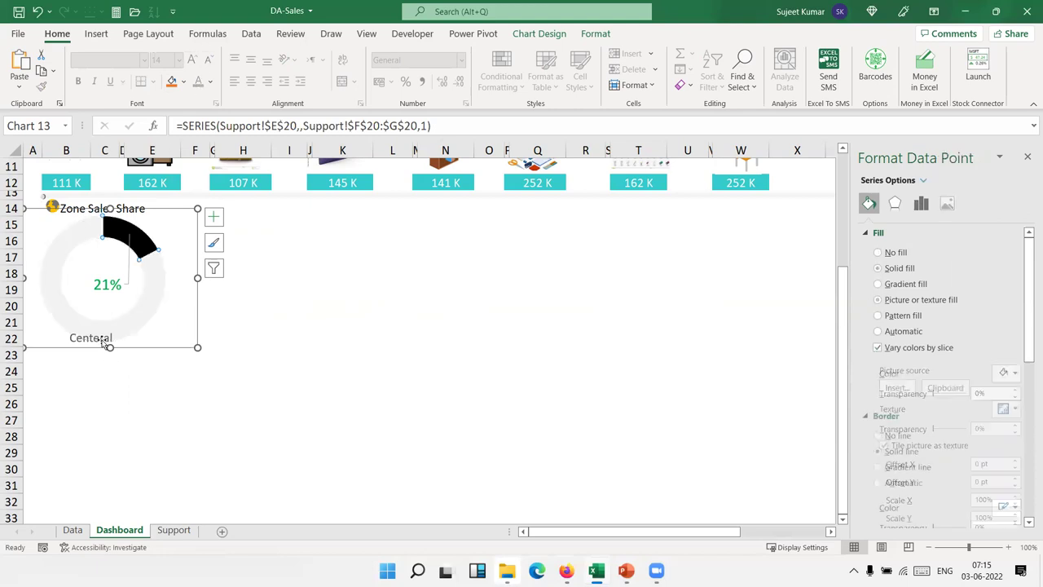
left_click(99, 337)
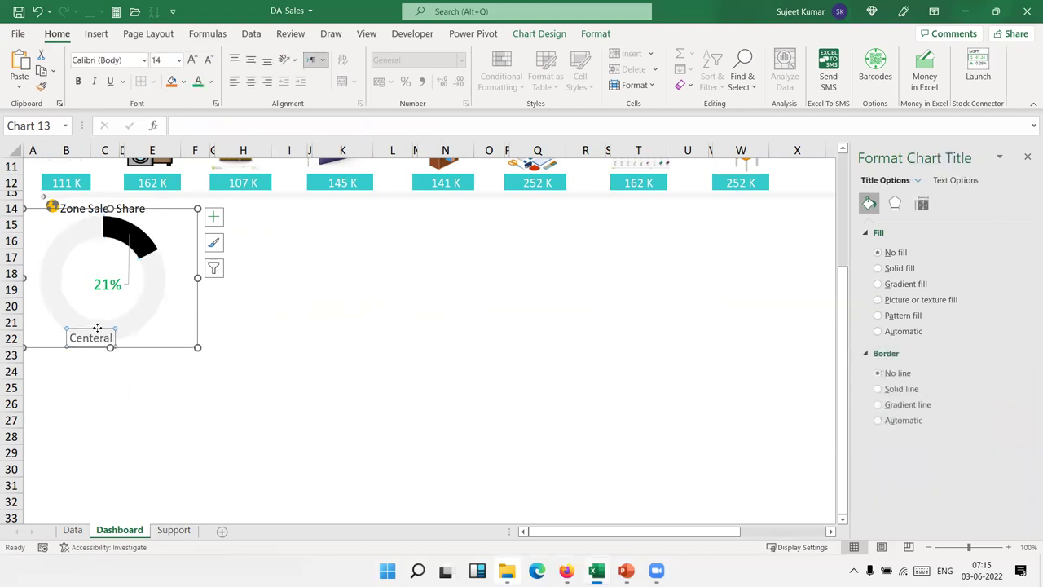
left_click(197, 82)
left_click(78, 81)
left_click(243, 322)
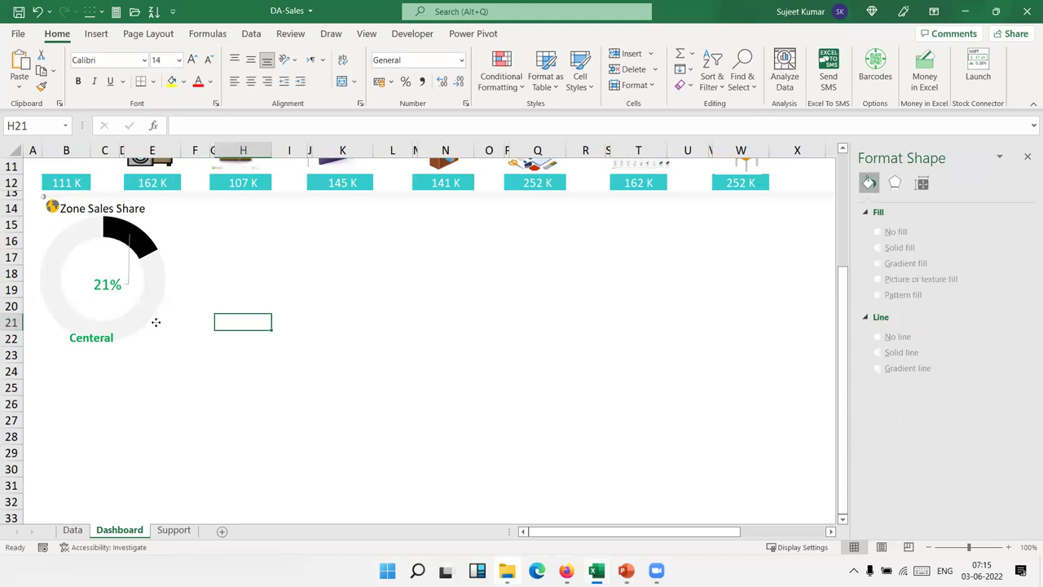
left_click(156, 322)
Copy the chart beside Centeral and change its series name reference from row 20 to row 21.
left_click_drag(189, 321, 322, 319)
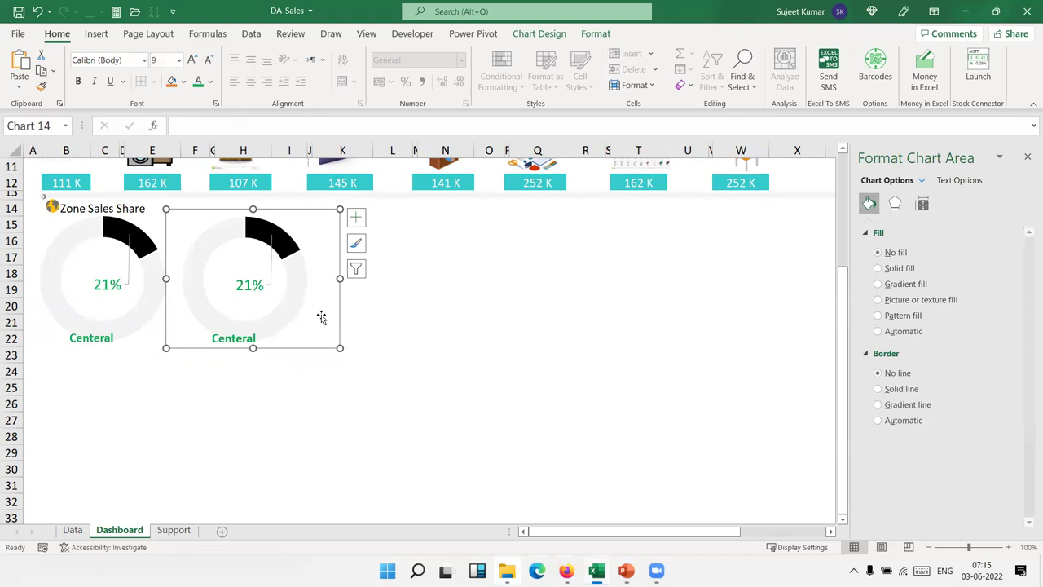
left_click(277, 236)
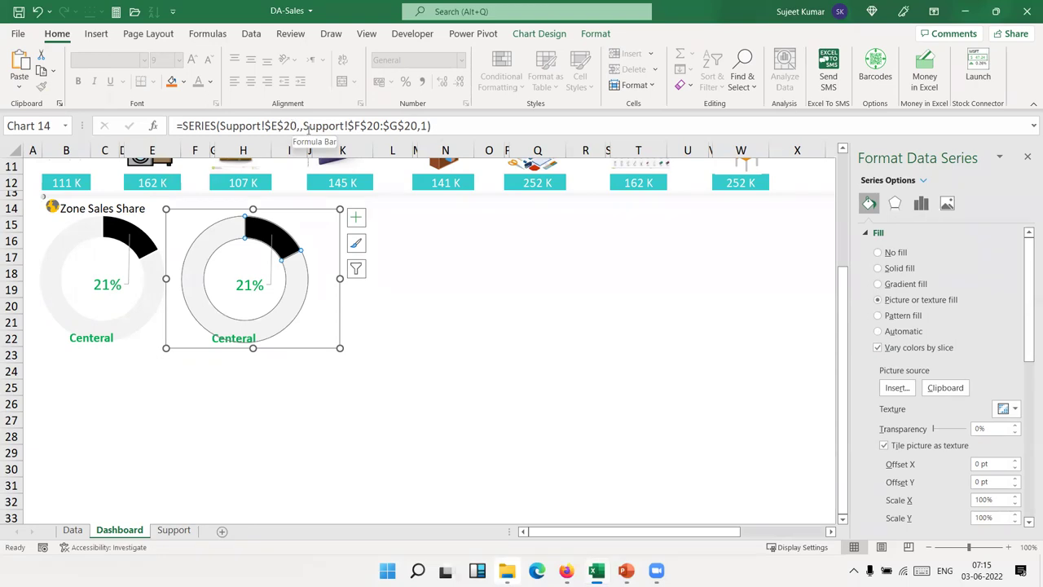
left_click(299, 126)
key("BackSpace")
type("1")
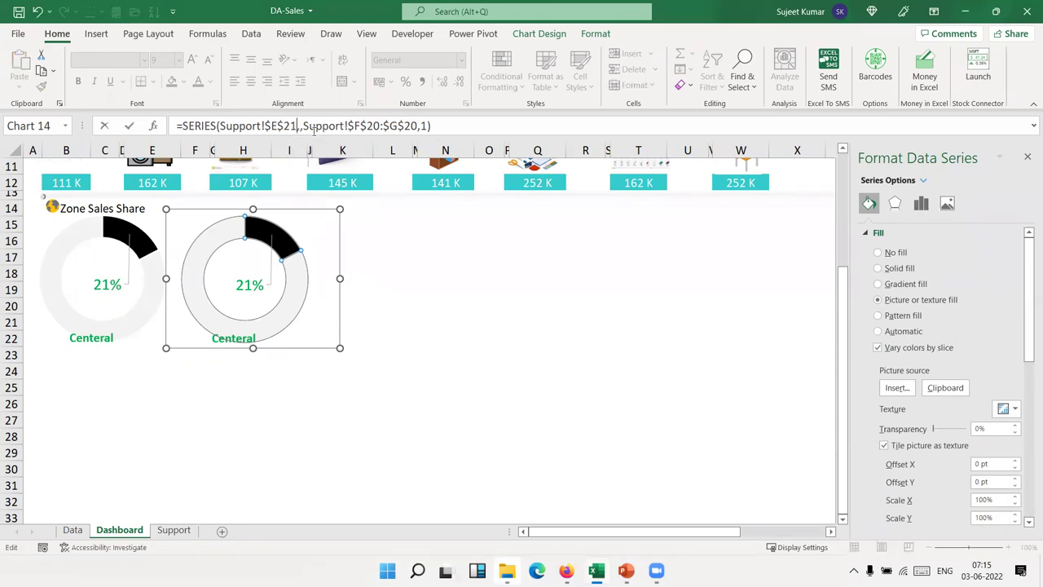
key("Return")
Change the copy's values range to row 21 so it plots the East zone.
left_click(394, 125)
key("BackSpace")
type("1")
left_click(413, 125)
type("1,")
key("Return")
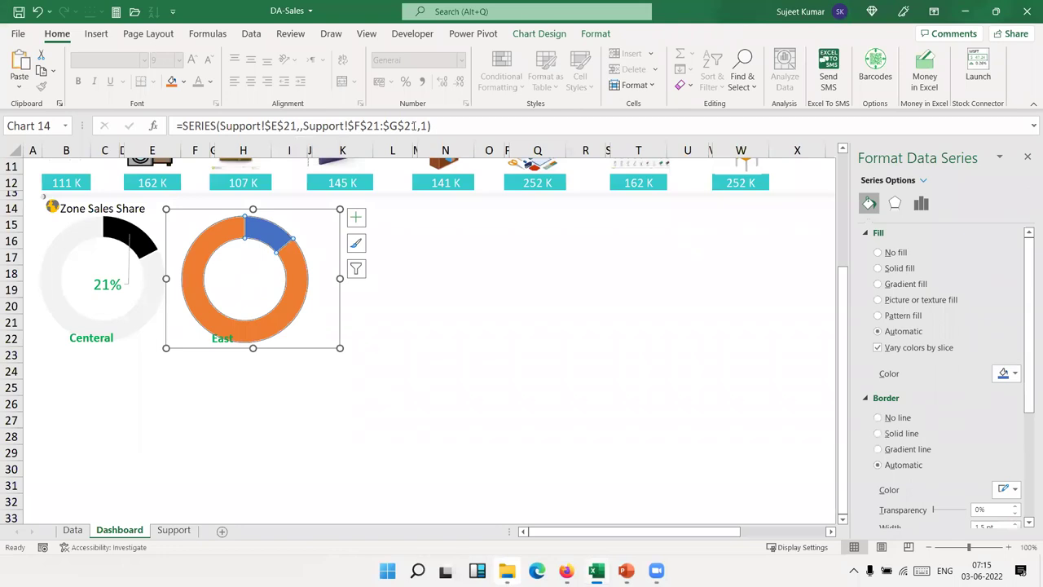
Apply the Centeral chart's formatting to the East doughnut with Paste Special > Formats.
left_click(292, 300)
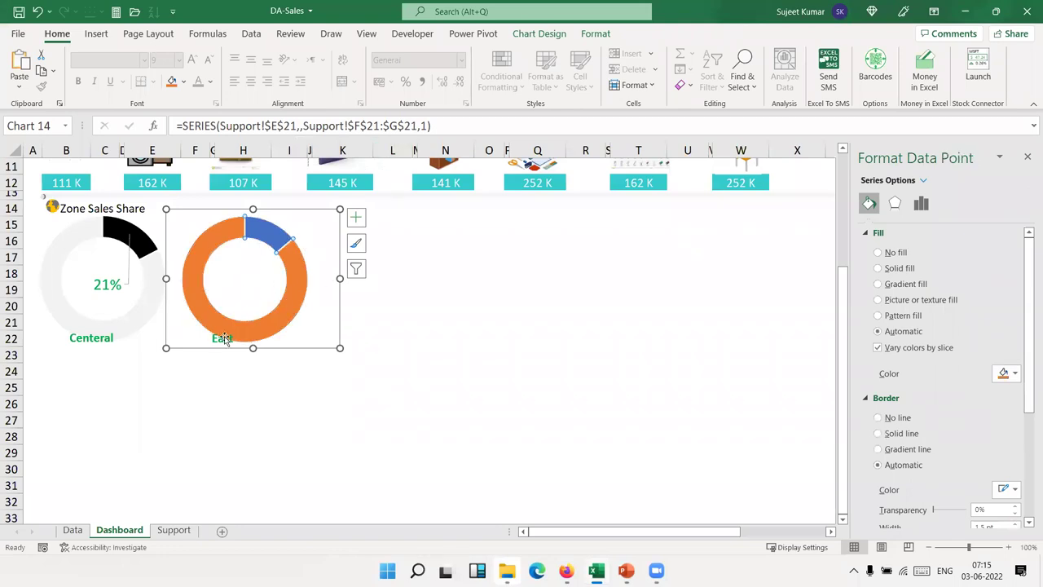
left_click(268, 292)
left_click(290, 294)
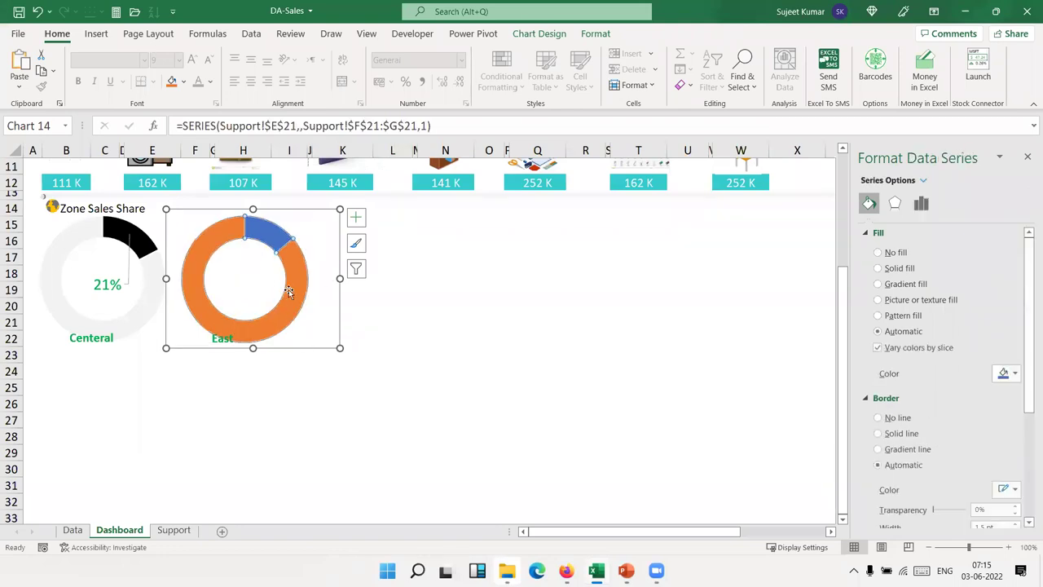
left_click(145, 313)
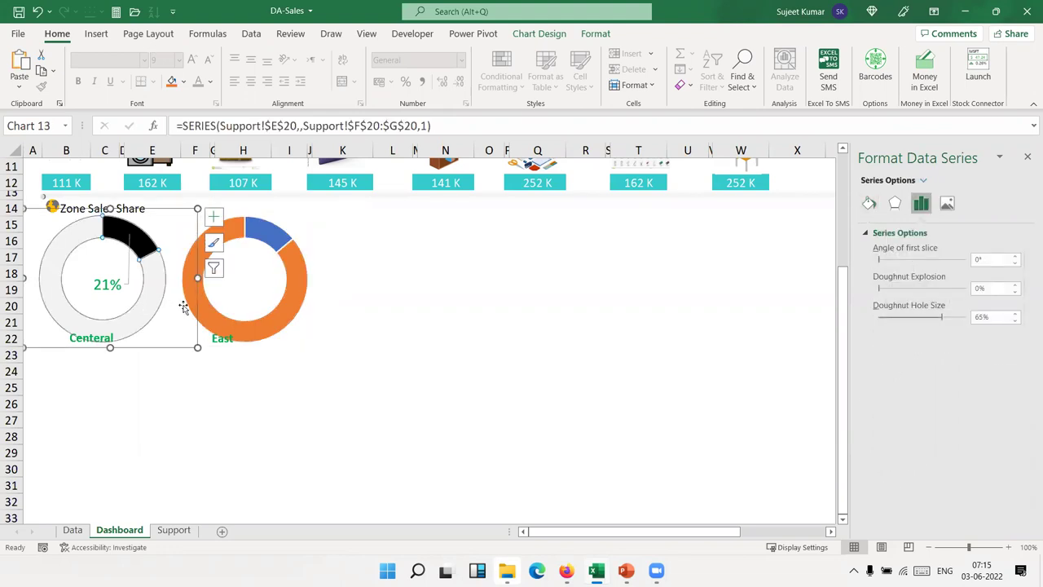
left_click(288, 316)
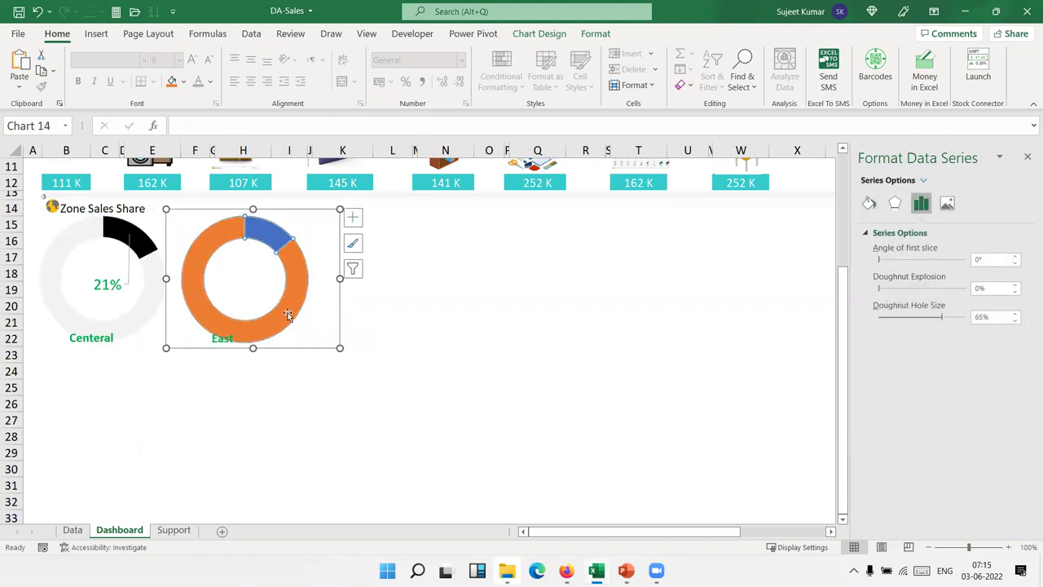
right_click(287, 316)
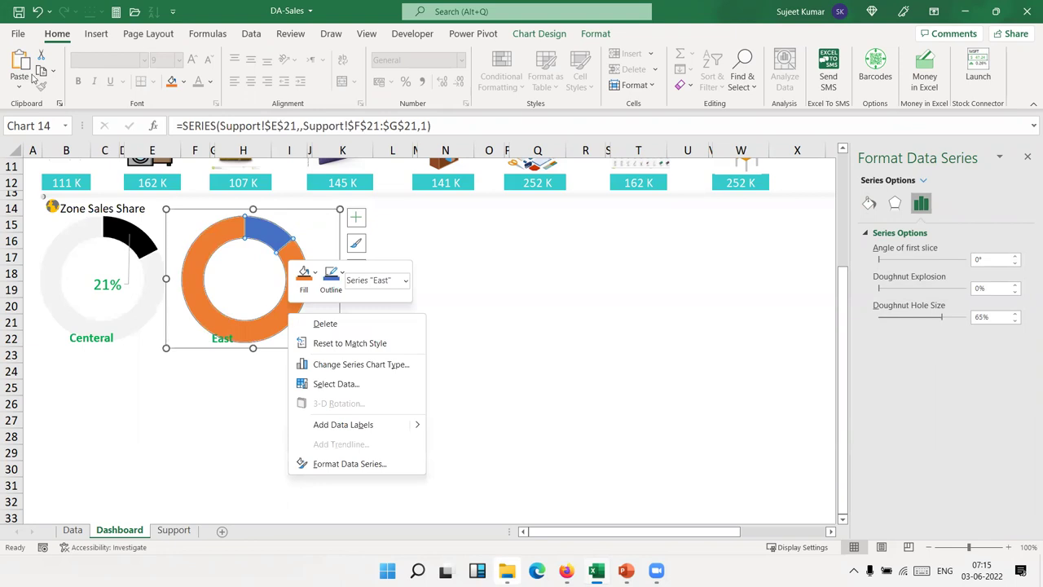
left_click(25, 88)
left_click(36, 135)
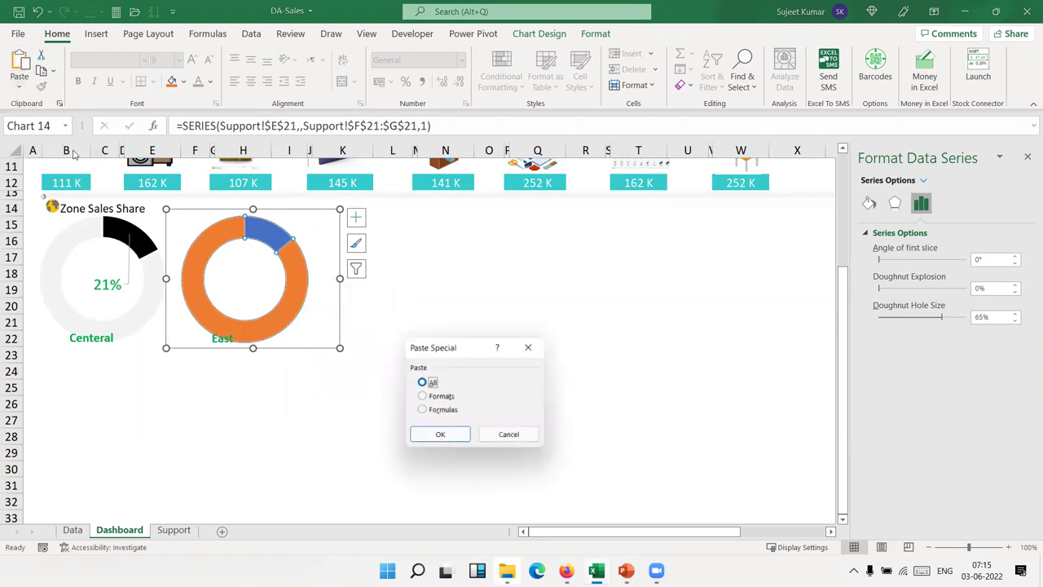
left_click(439, 396)
left_click(440, 432)
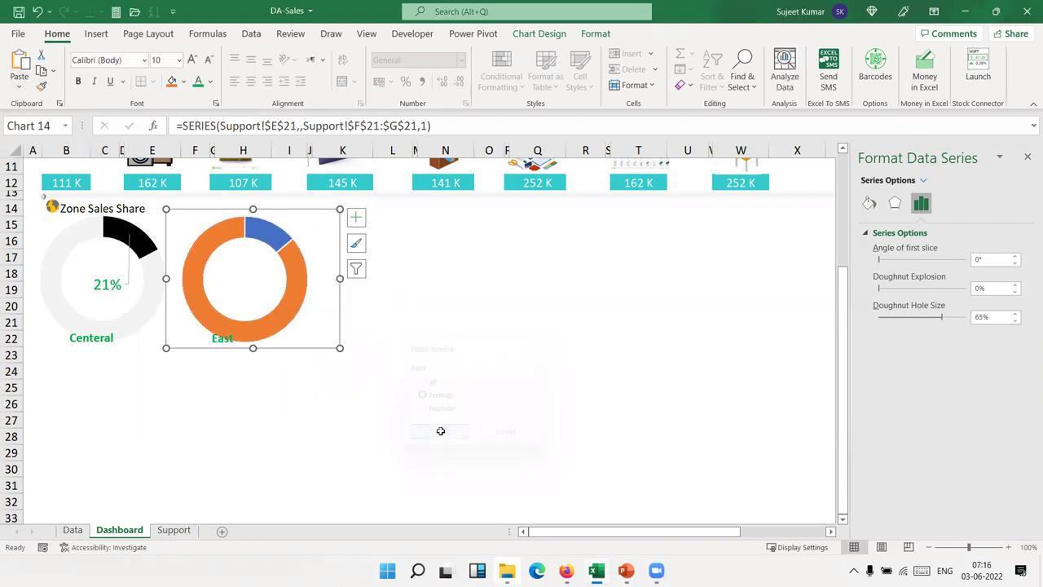
Fill the East doughnut ring with Green, Accent 6, Lighter 80%.
left_click(248, 317)
left_click(267, 412)
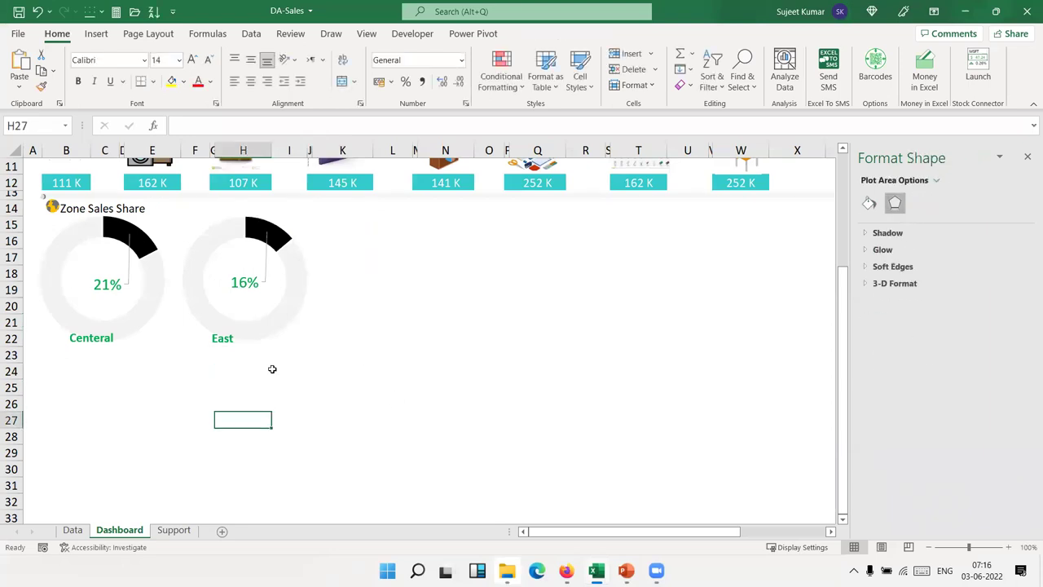
left_click(295, 317)
left_click(324, 383)
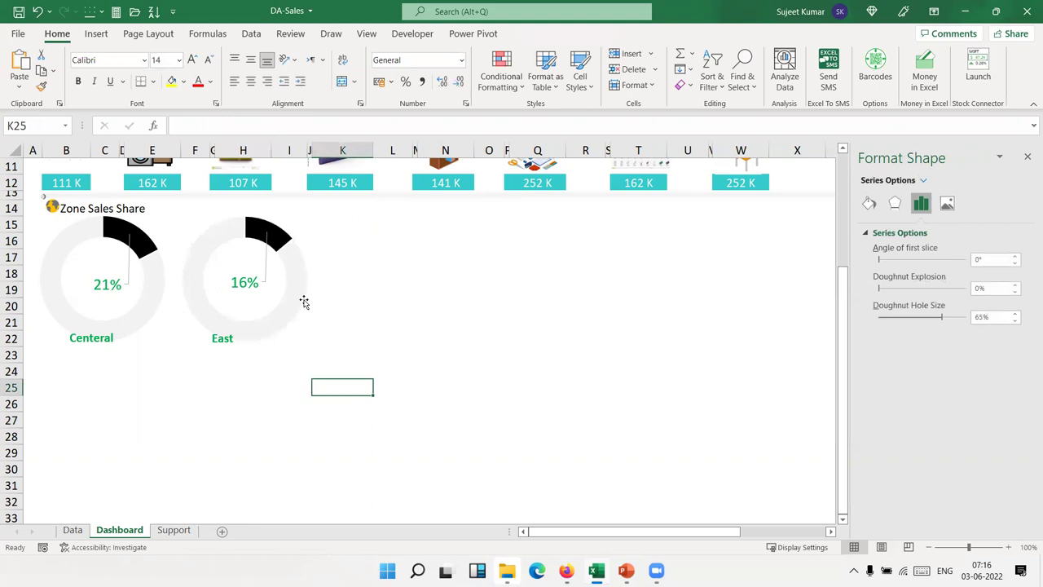
left_click(292, 261)
left_click(291, 262)
left_click(184, 82)
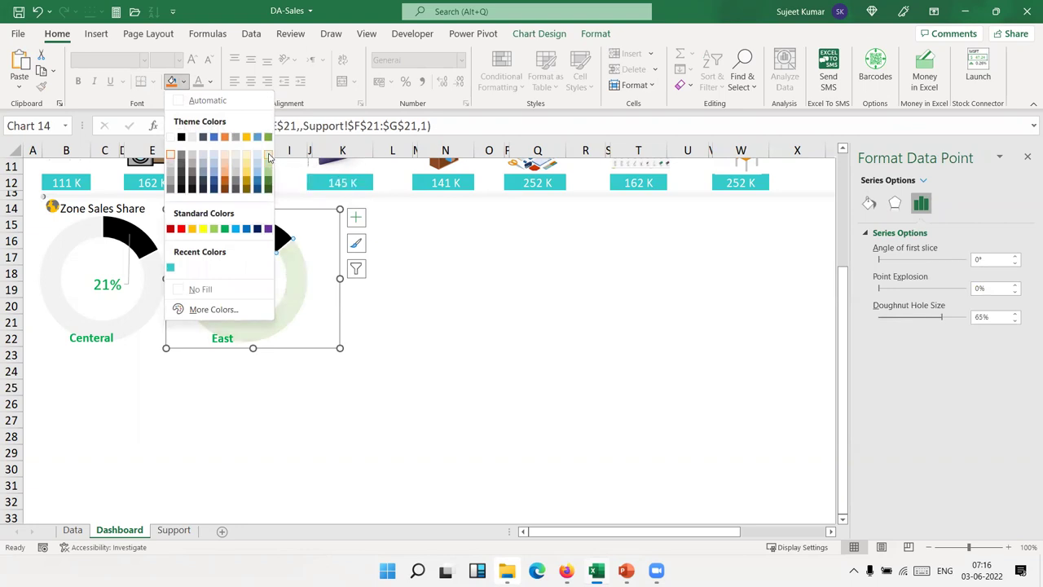
left_click(268, 156)
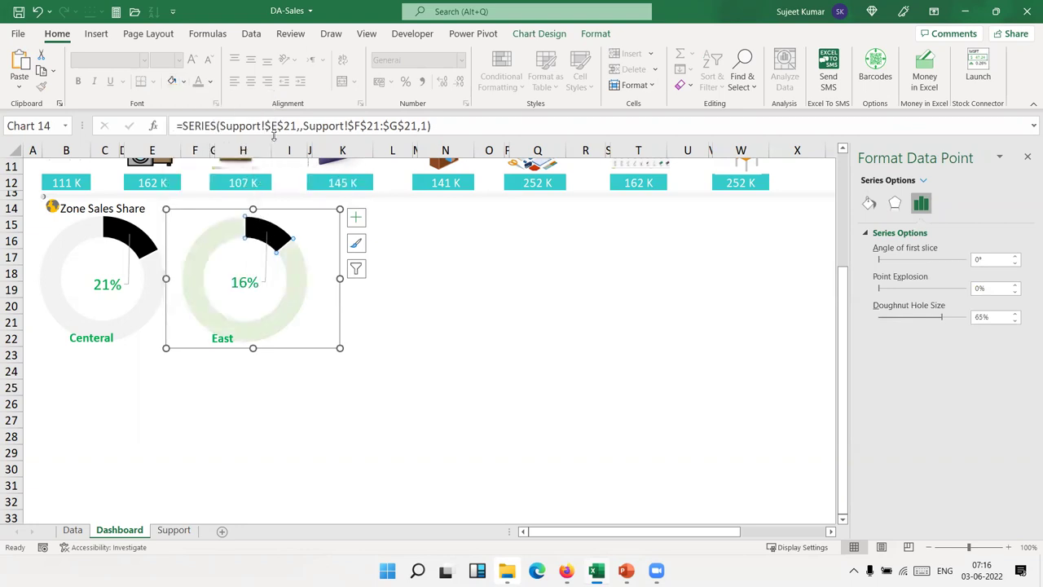
Fill the East doughnut's slice dark green.
left_click(205, 83)
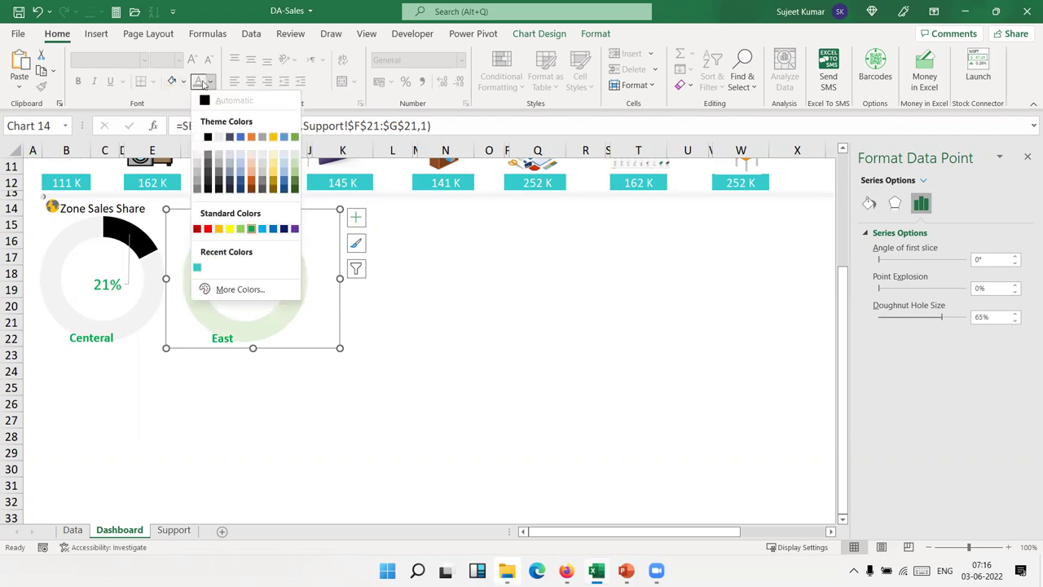
left_click(183, 81)
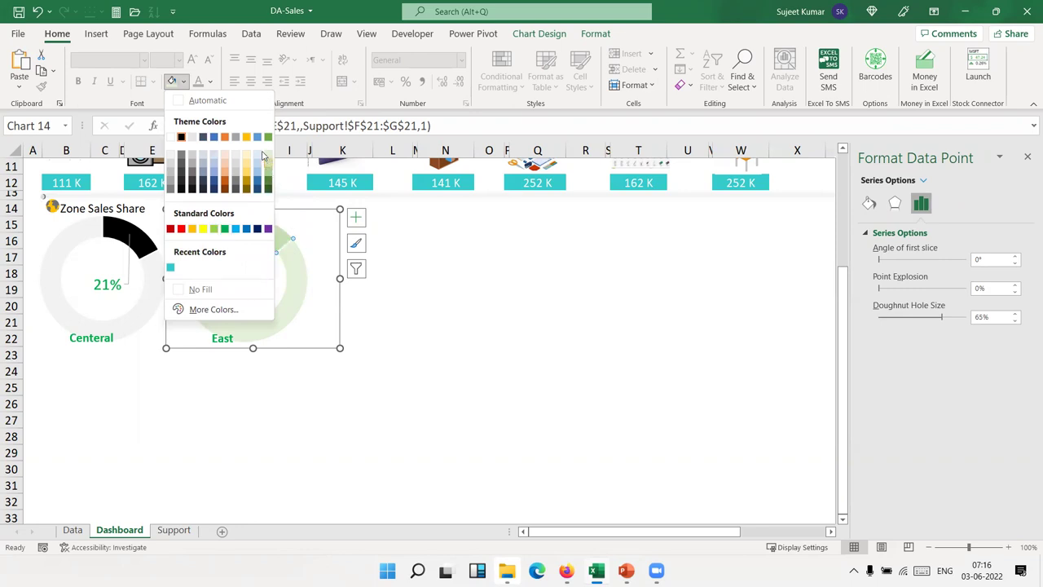
left_click(269, 190)
left_click(414, 305)
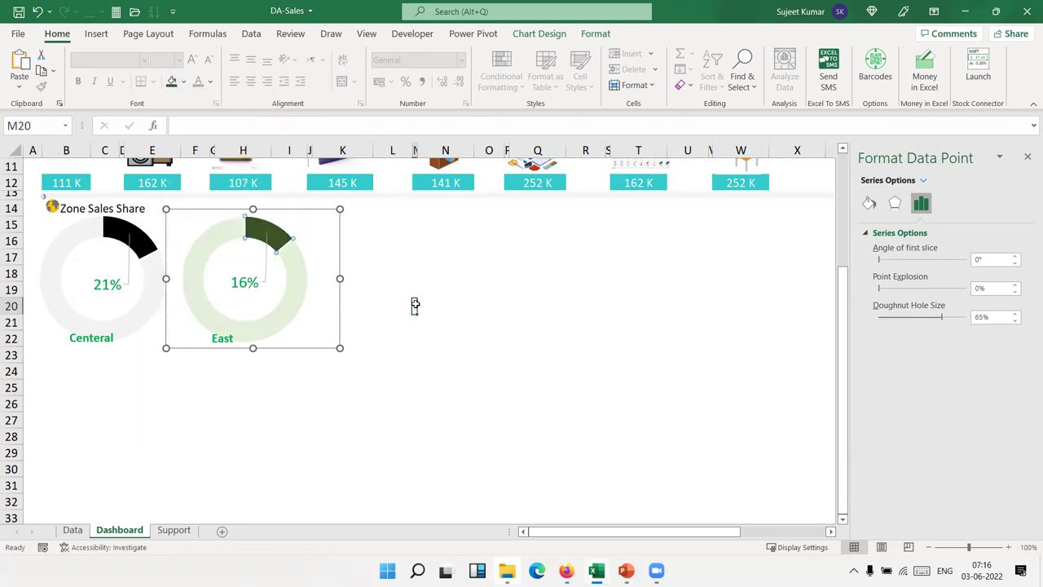
Duplicate the East chart and place the copy to its right.
left_click(276, 307)
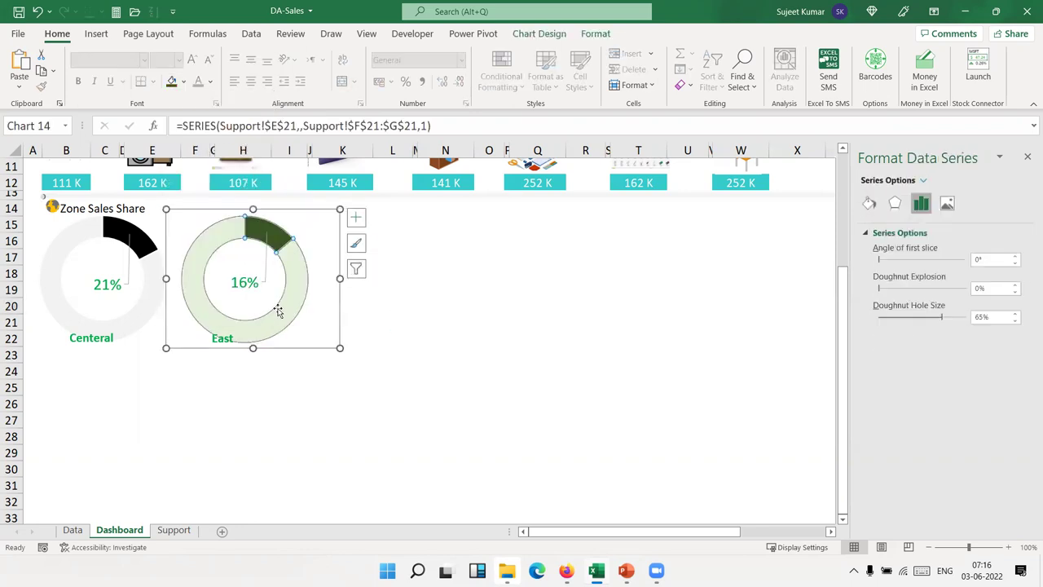
left_click(292, 309)
mouse_move(198, 209)
left_mouse_down()
mouse_move(187, 211)
mouse_move(334, 223)
mouse_move(302, 208)
left_mouse_up()
Edit the copy's SERIES formula to use $E$22 and $F$22:$G$22.
left_click(407, 259)
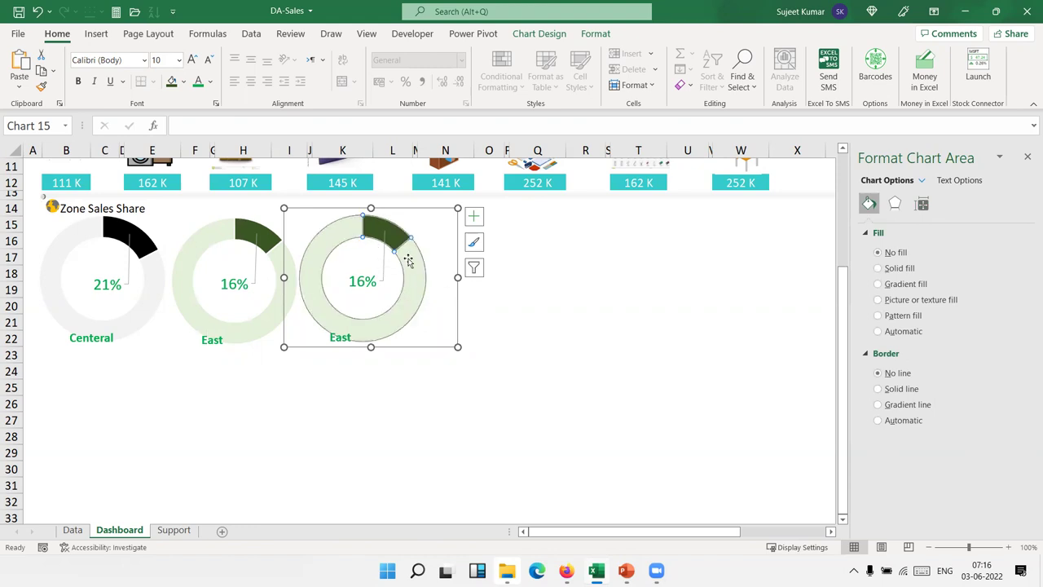
left_click(290, 126)
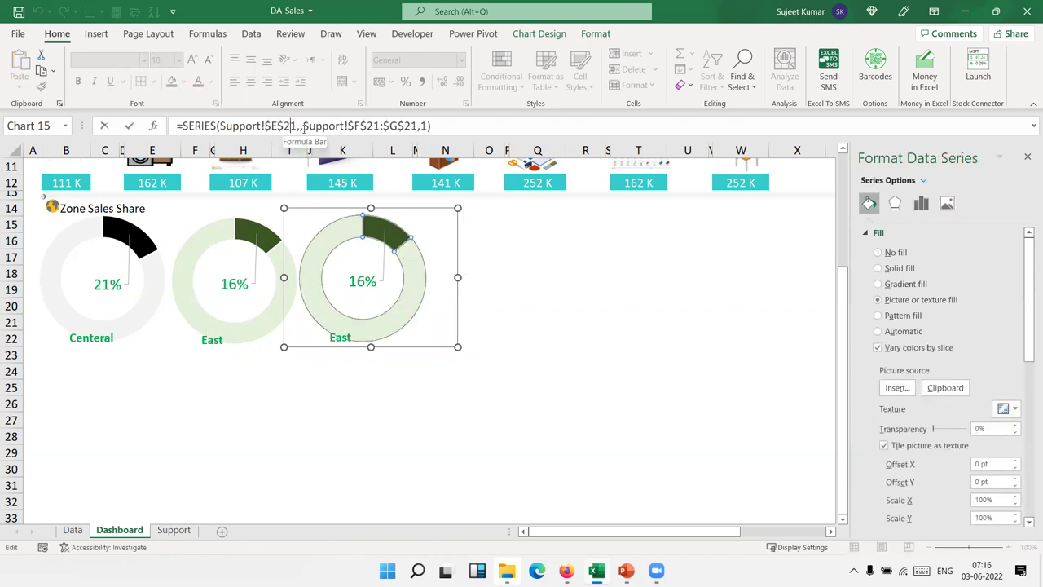
key("BackSpace")
type("2")
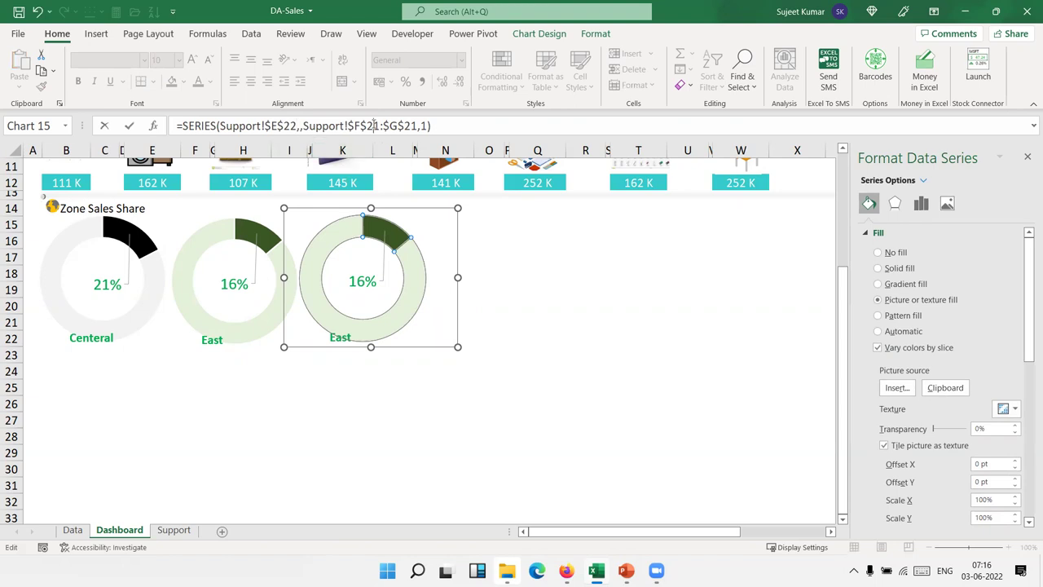
left_click(374, 126)
key("Delete")
key("Delete")
type("2")
type(":")
left_click_drag(407, 125, 414, 125)
type("2")
key("Return")
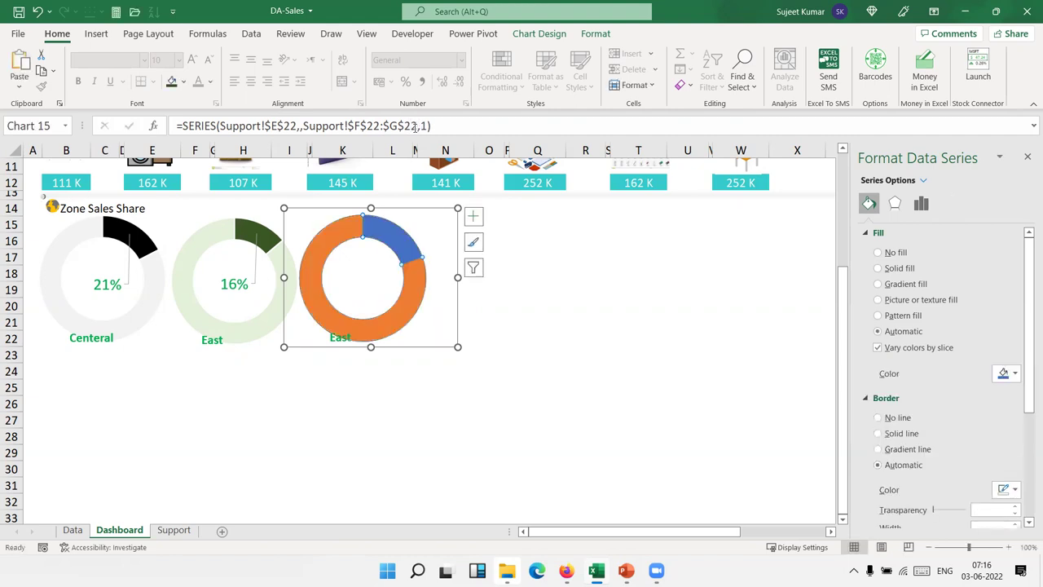
Paste the East chart's green formatting onto the copied doughnut via Paste Special > Formats.
left_click(265, 234)
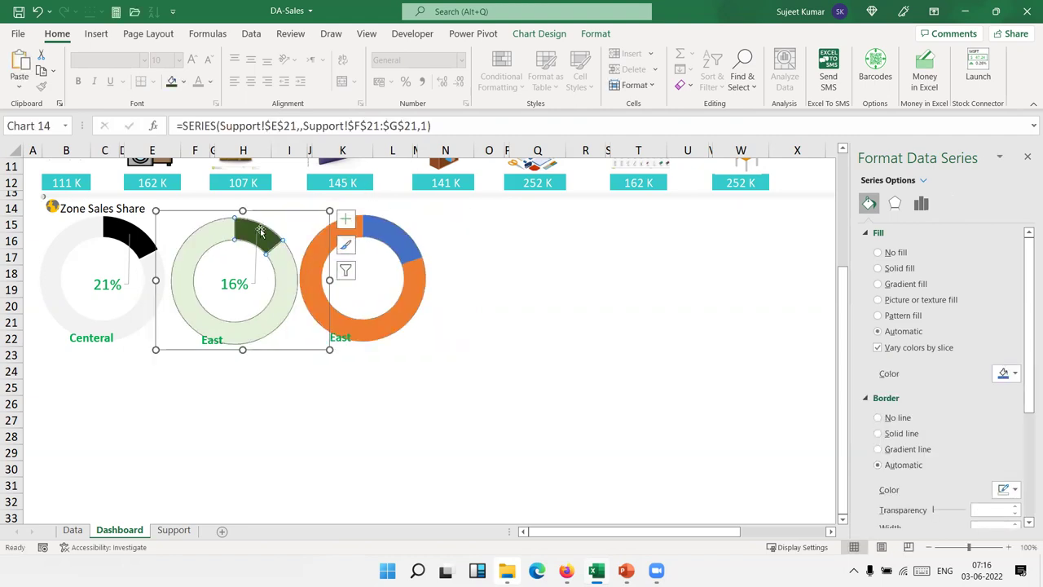
left_click(411, 274)
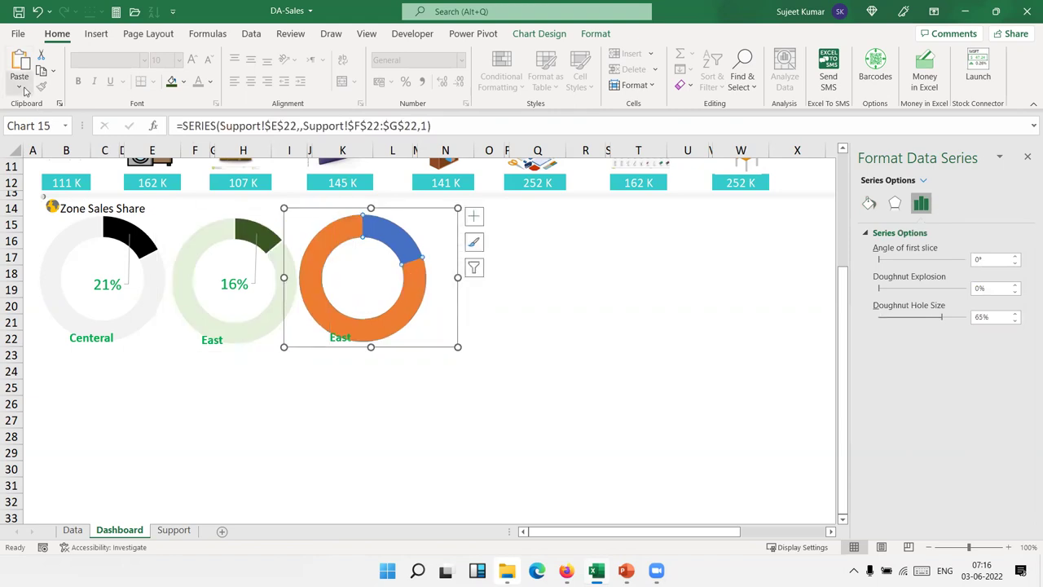
left_click(19, 85)
left_click(47, 148)
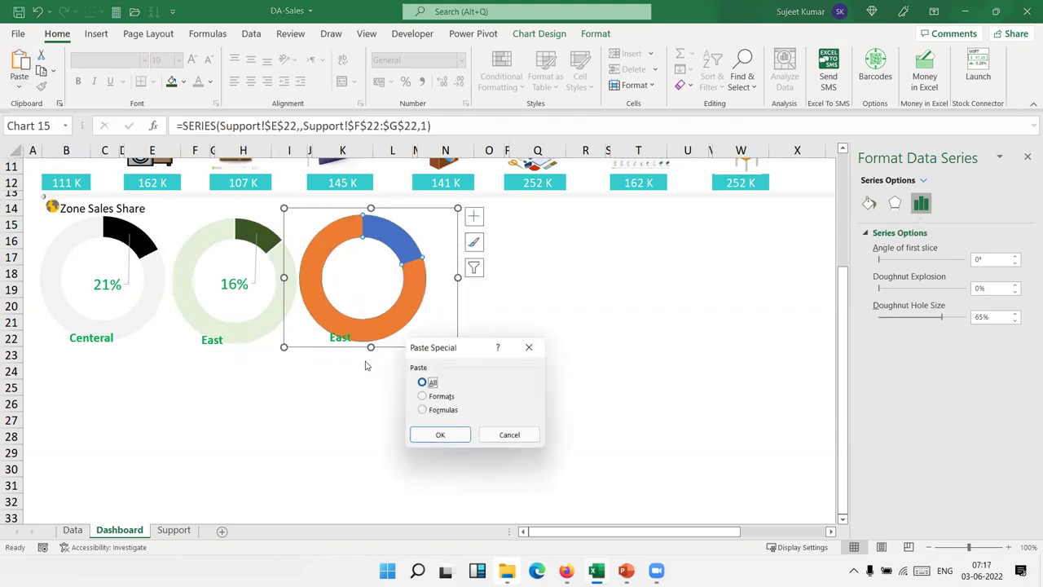
left_click(441, 397)
left_click(440, 435)
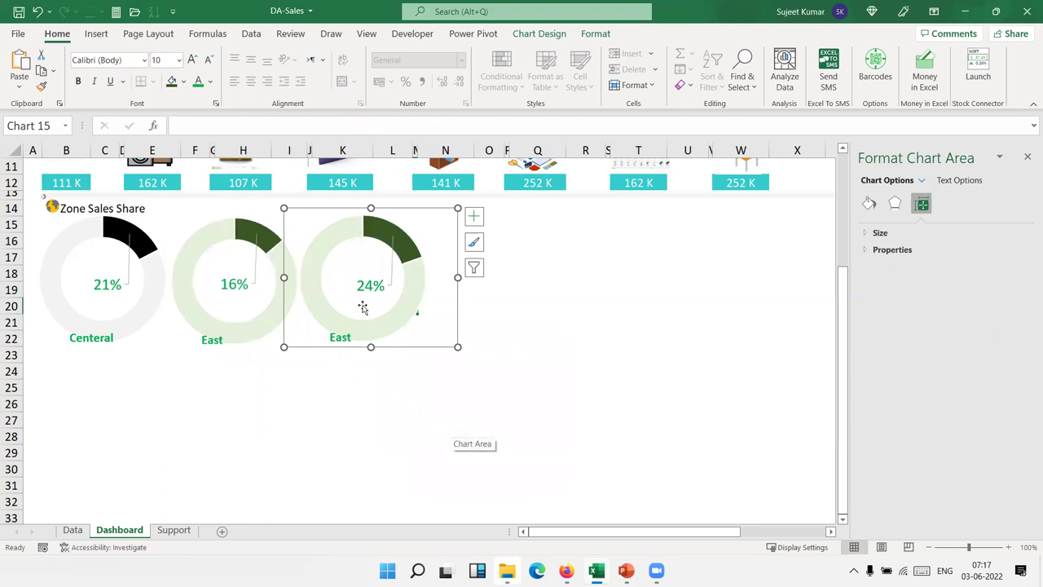
Compare the 24% doughnut with East and check the zone name in Support cell E22.
left_click(399, 298)
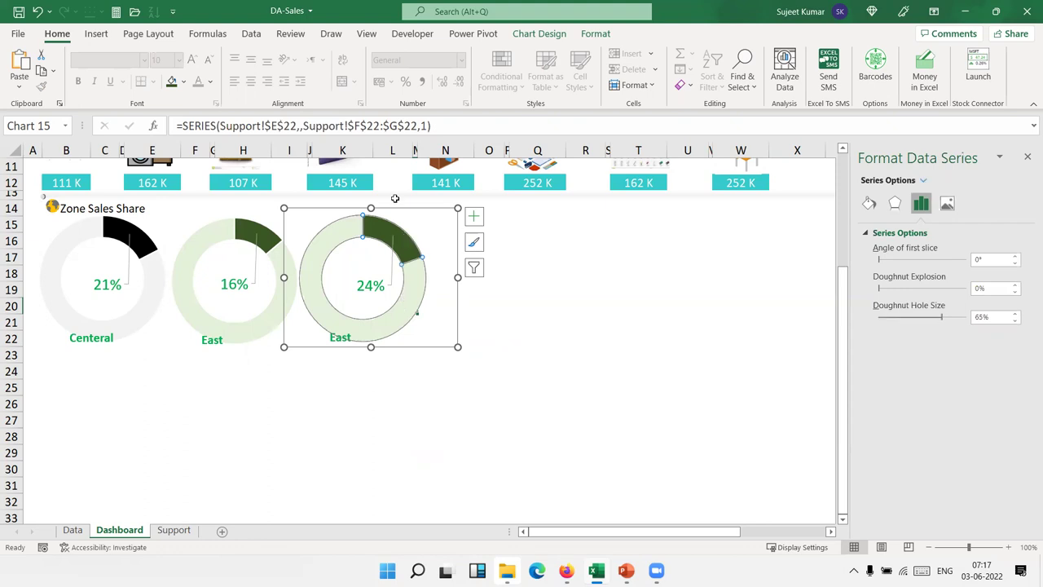
left_click(194, 262)
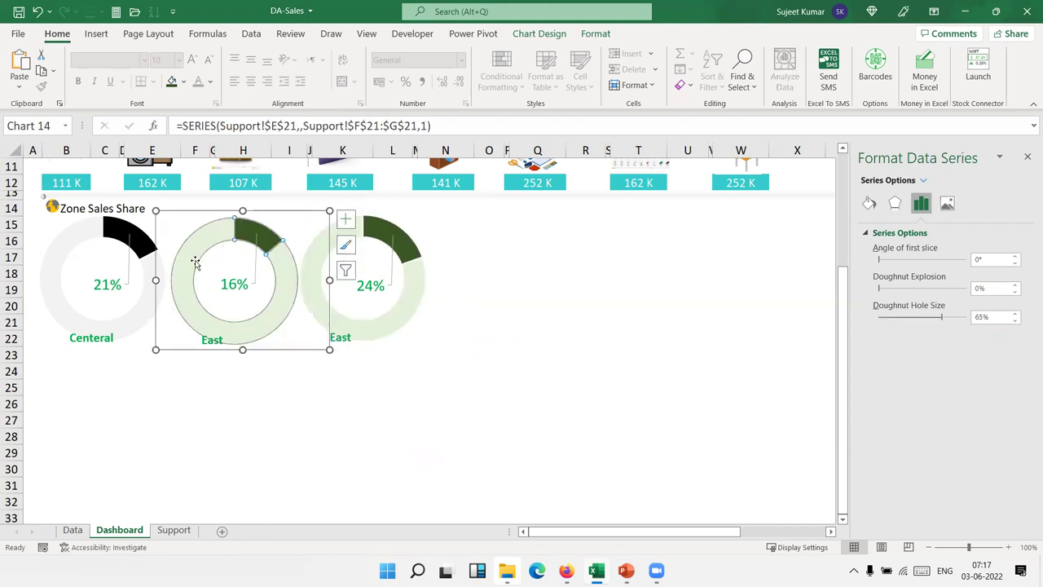
left_click(405, 291)
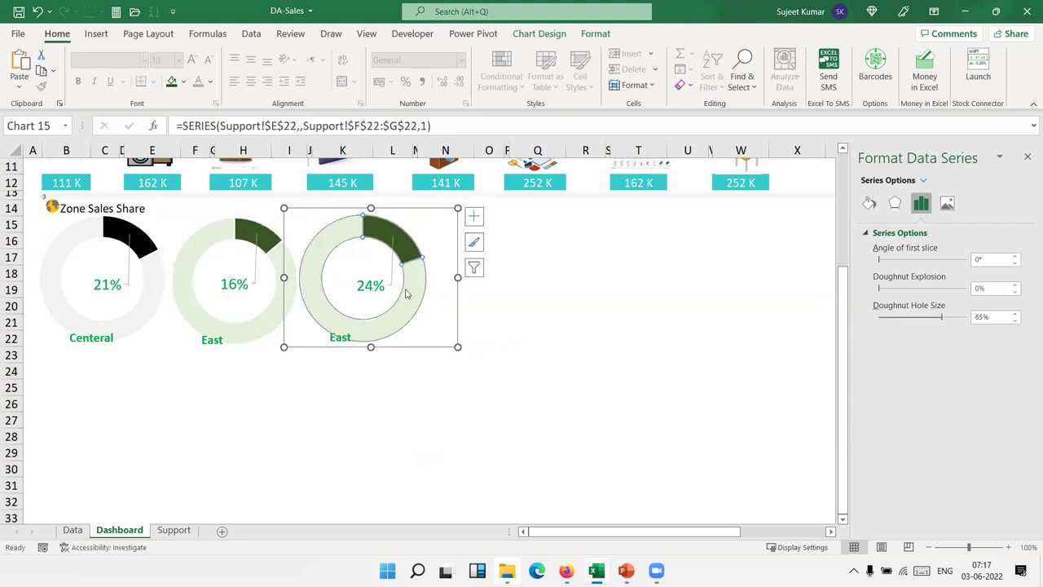
left_click(406, 293)
left_click(174, 530)
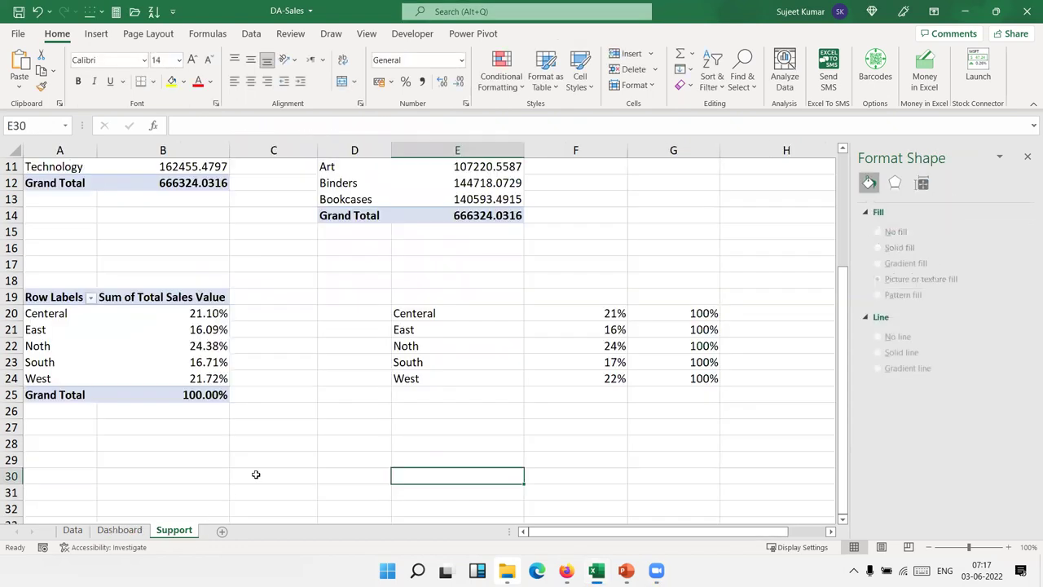
left_click(412, 345)
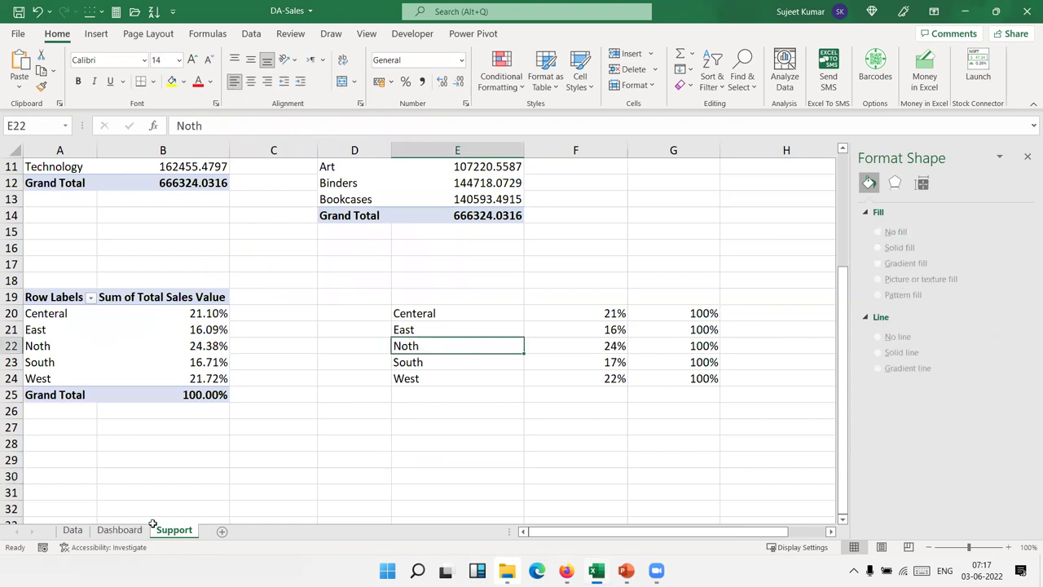
left_click(123, 529)
left_click(340, 322)
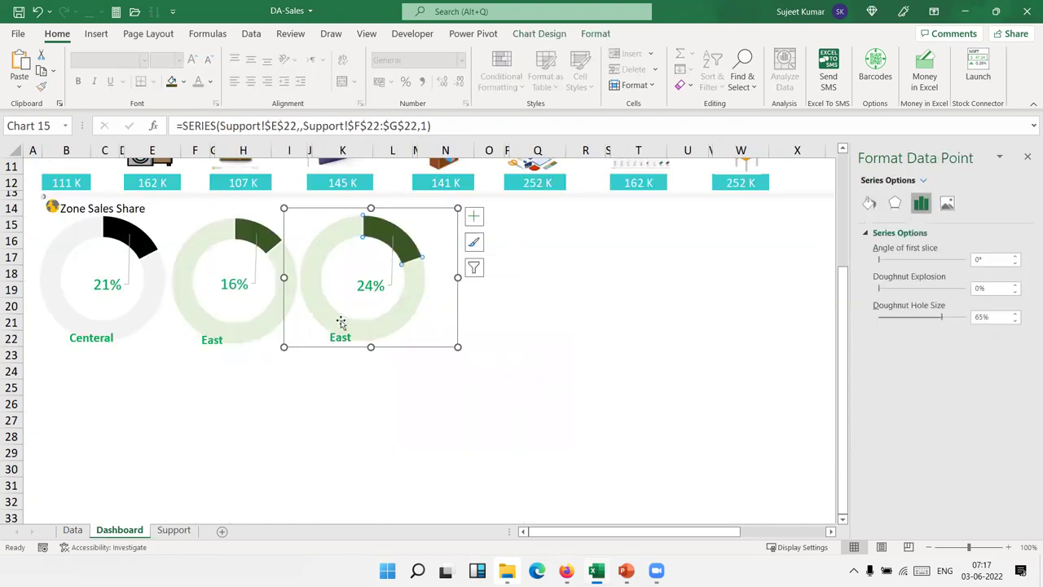
left_click(351, 412)
left_click(398, 308)
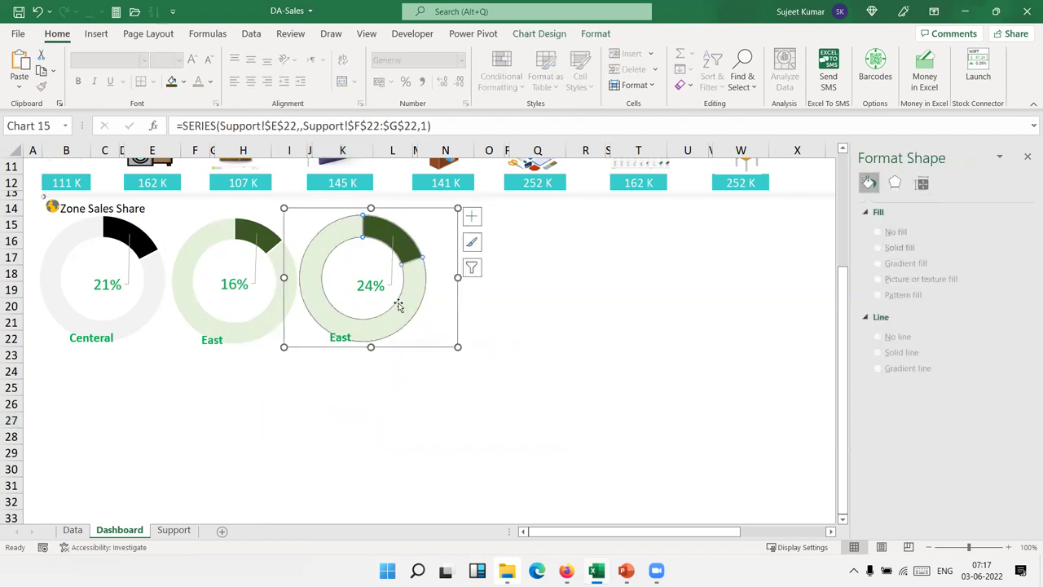
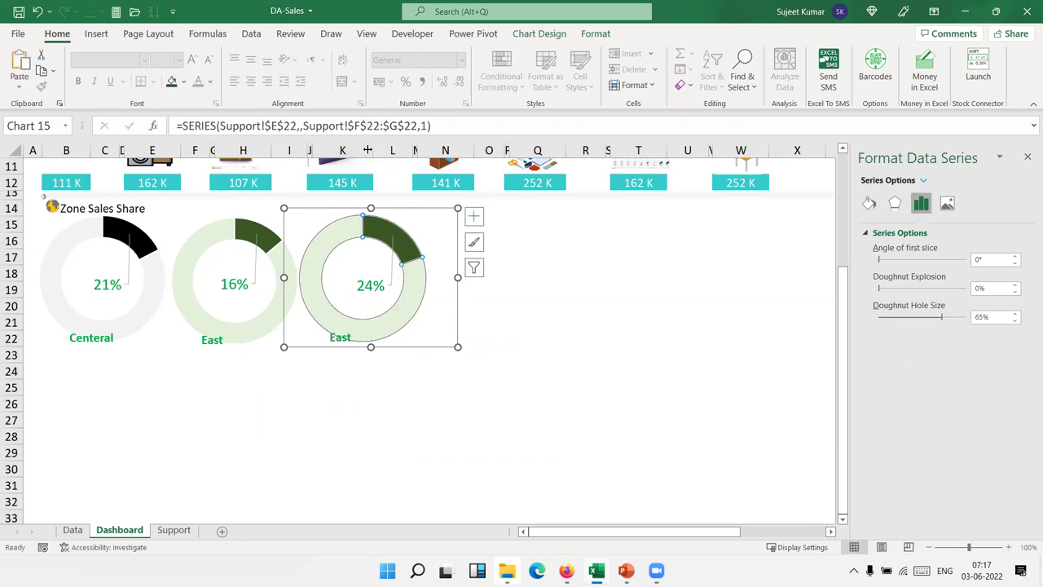
Check the third doughnut's data source, including the Noth series entry, and close it unchanged.
right_click(424, 286)
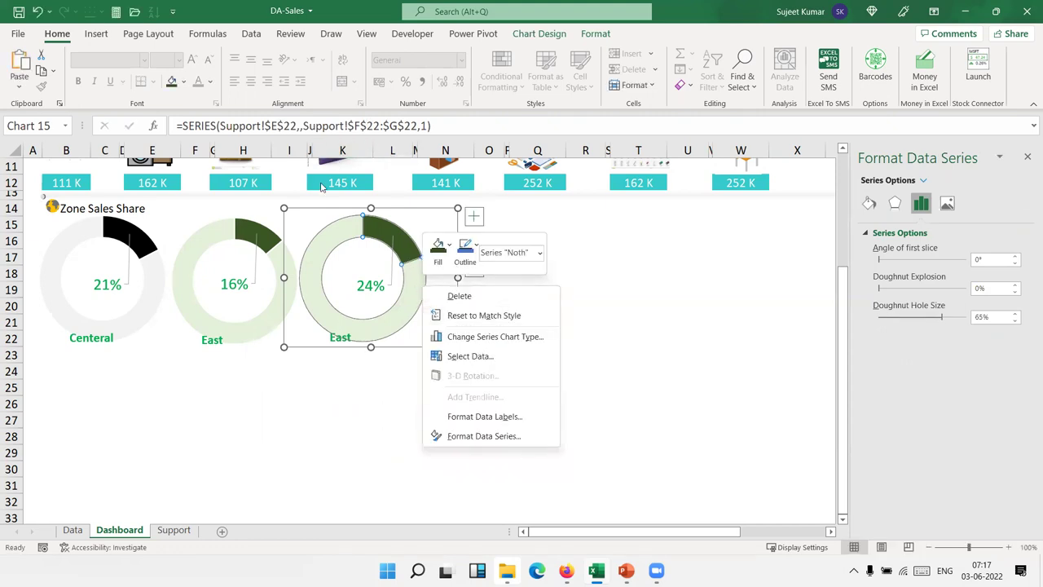
left_click(469, 356)
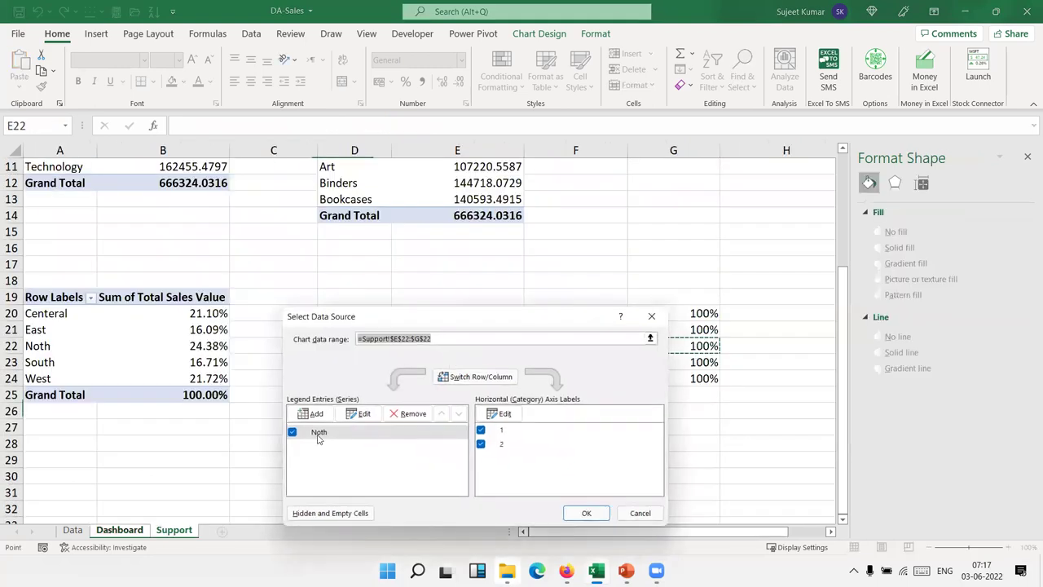
left_click(318, 434)
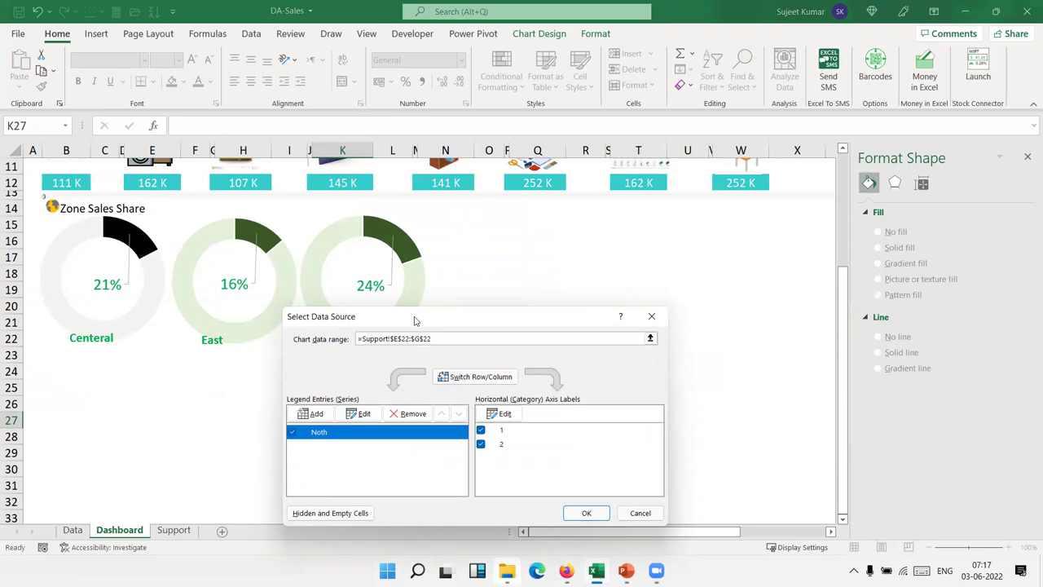
left_click_drag(416, 320, 593, 280)
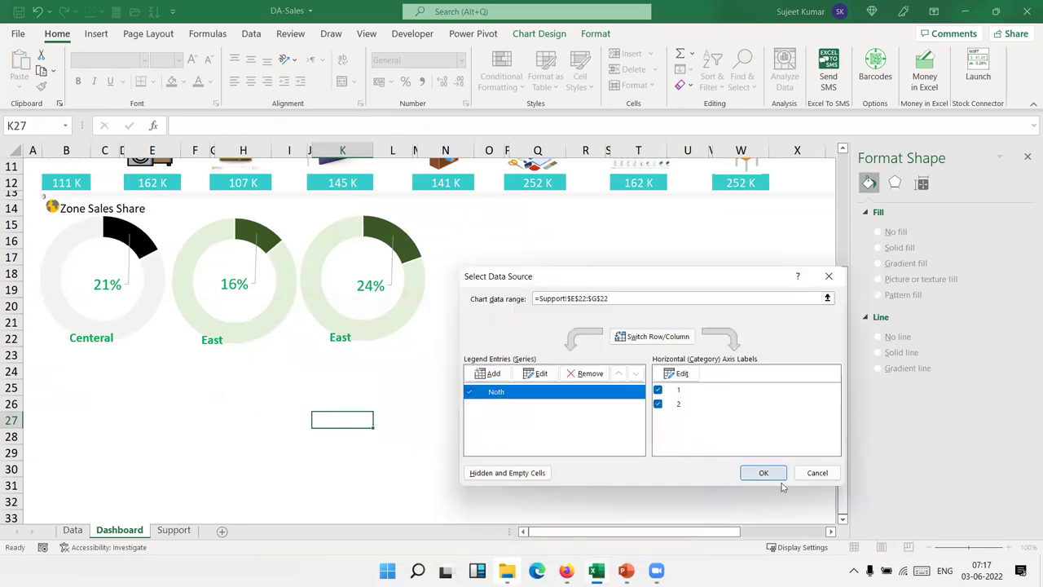
left_click(763, 473)
Delete the third doughnut and Ctrl-drag a copy of the East chart into its place.
left_click(341, 334)
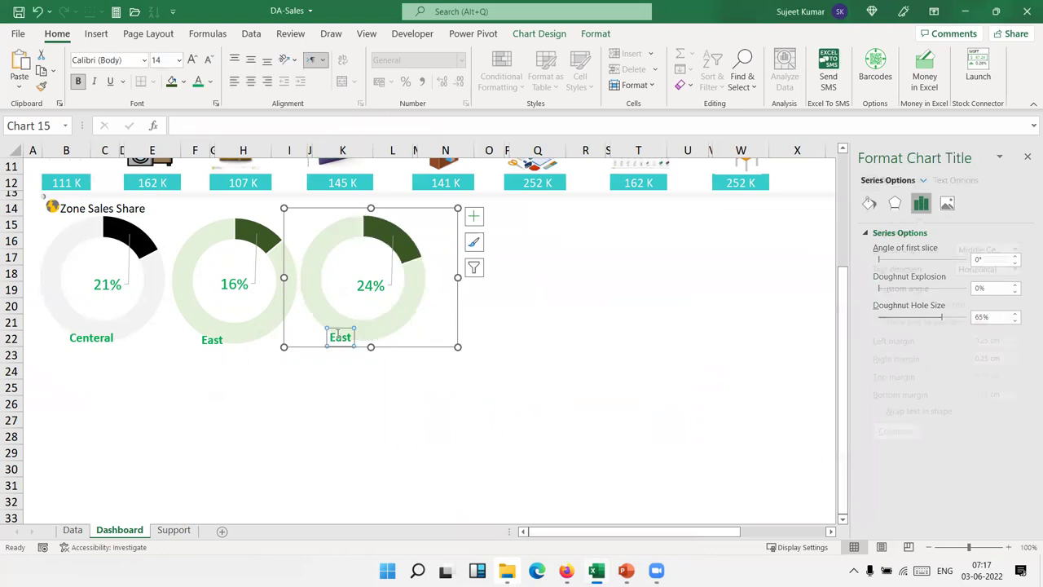
left_click(376, 340)
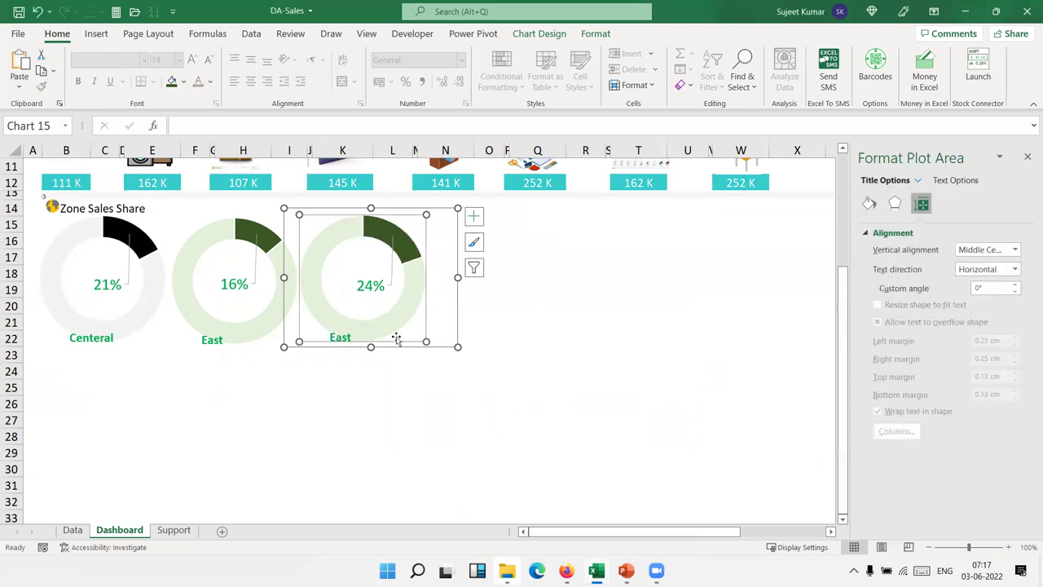
left_click(456, 347)
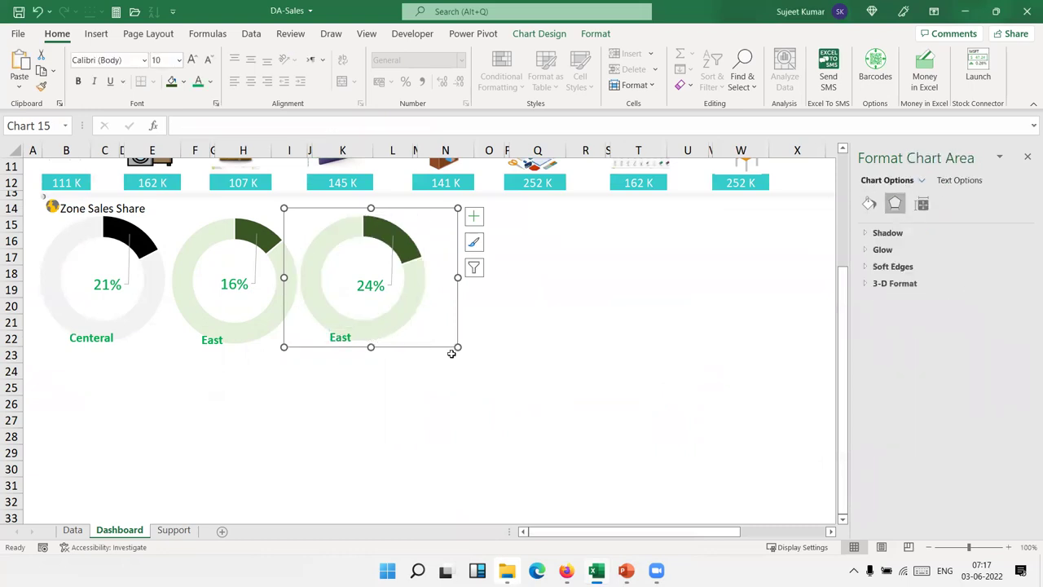
key("Delete")
left_click(287, 342)
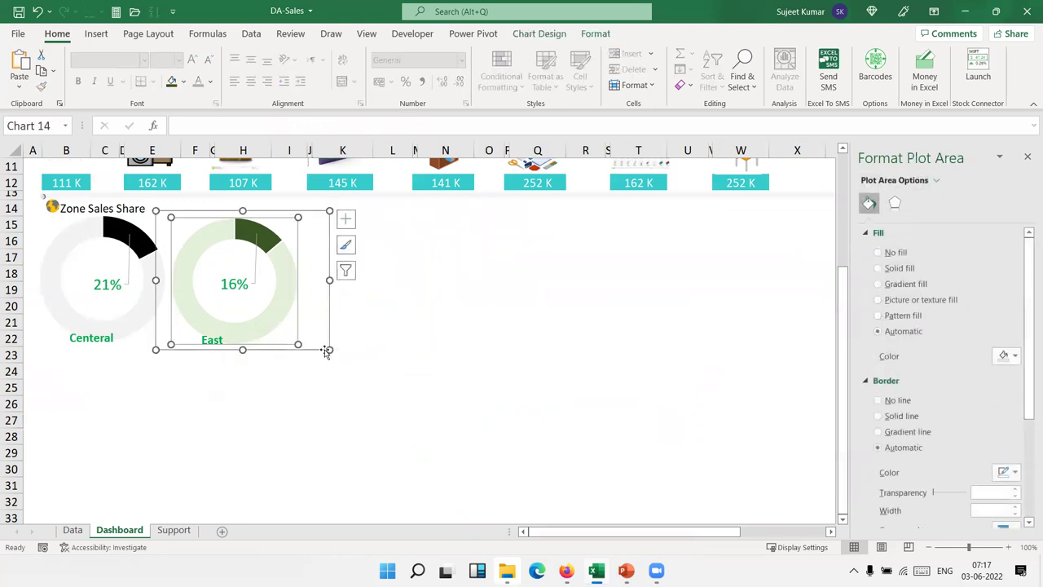
left_click_drag(322, 340, 463, 344)
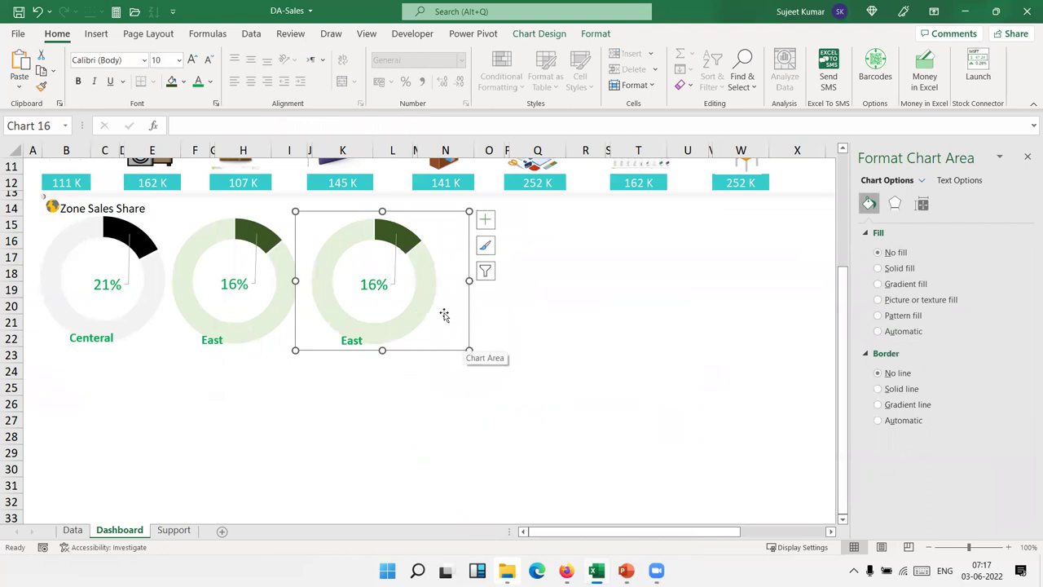
Change the copy's SERIES formula so its name and values use row 22 instead of row 21.
left_click(418, 284)
left_click(291, 125)
key("BackSpace")
type("22,,Support!$F$22:$G$21,1)")
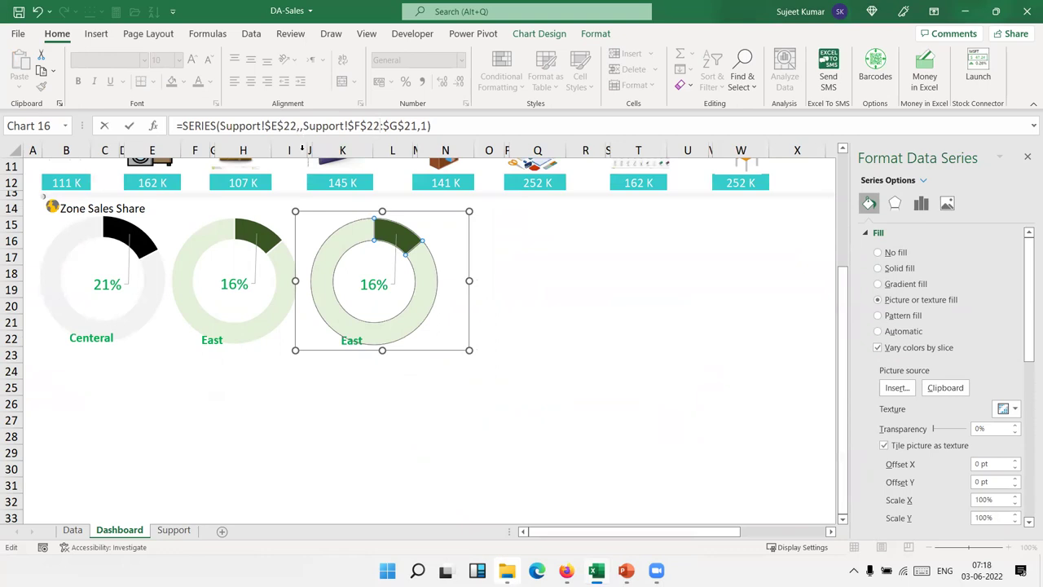
key("BackSpace")
type("2")
key("Return")
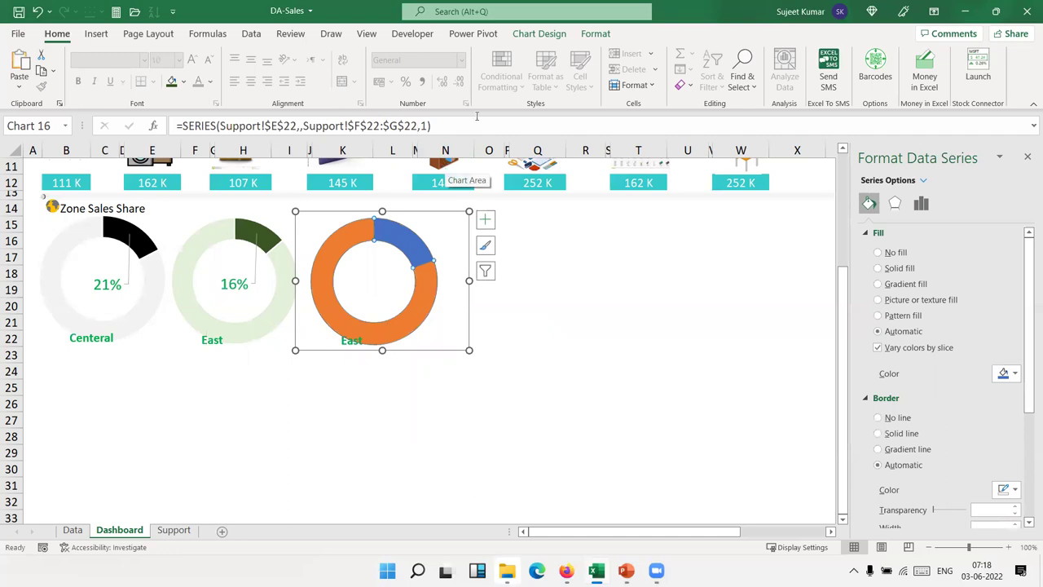
Replace the copy's East title with a Noth chart title at the doughnut's lower right.
left_click(359, 341)
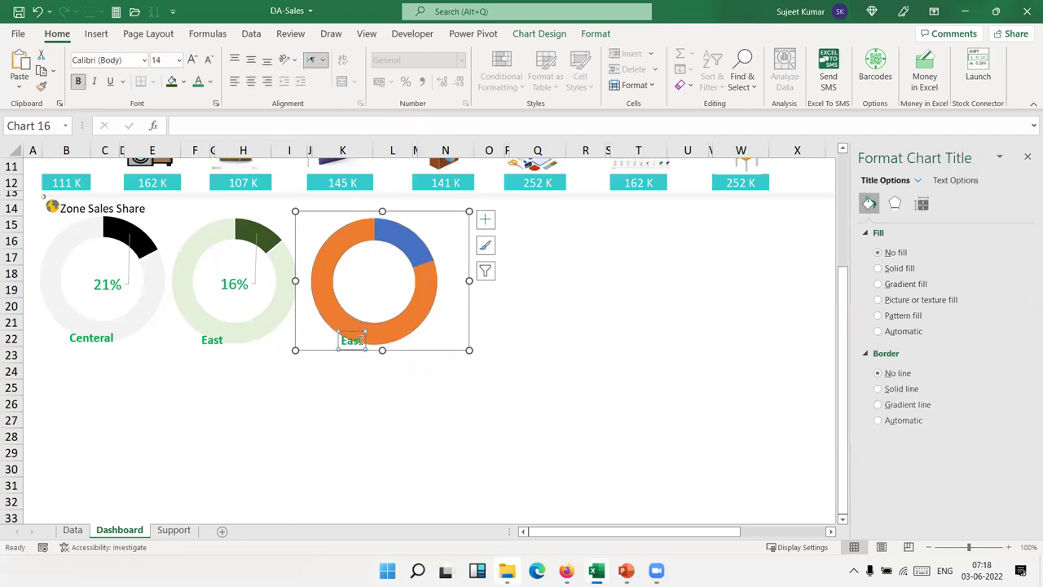
key("Delete")
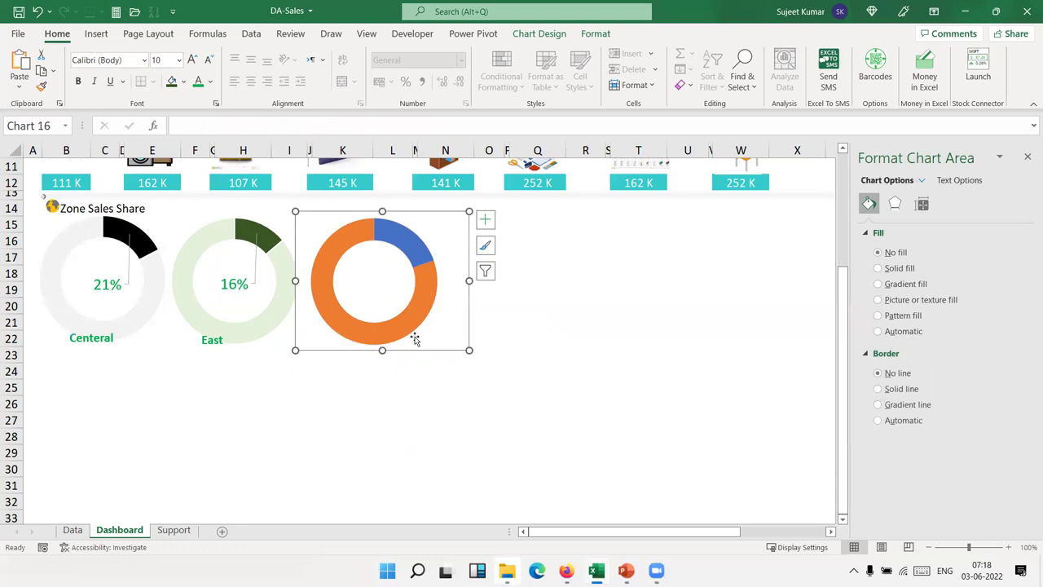
left_click(415, 338)
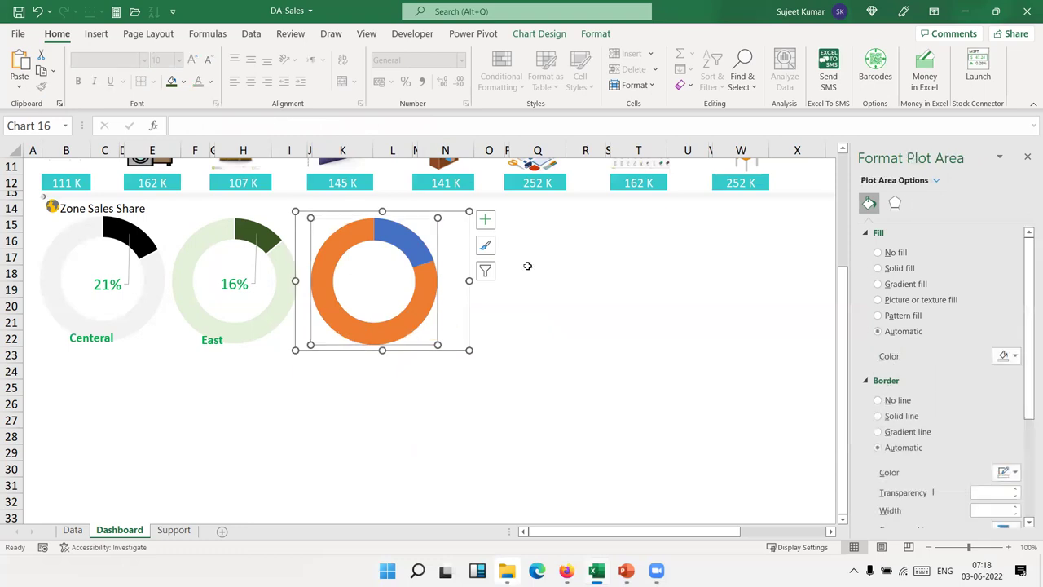
left_click(488, 227)
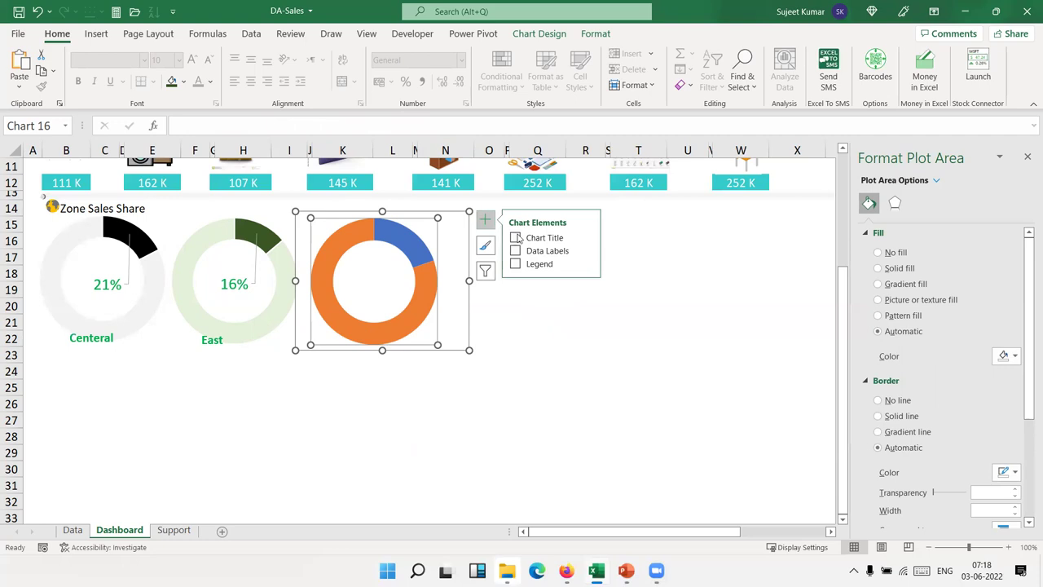
left_click(515, 237)
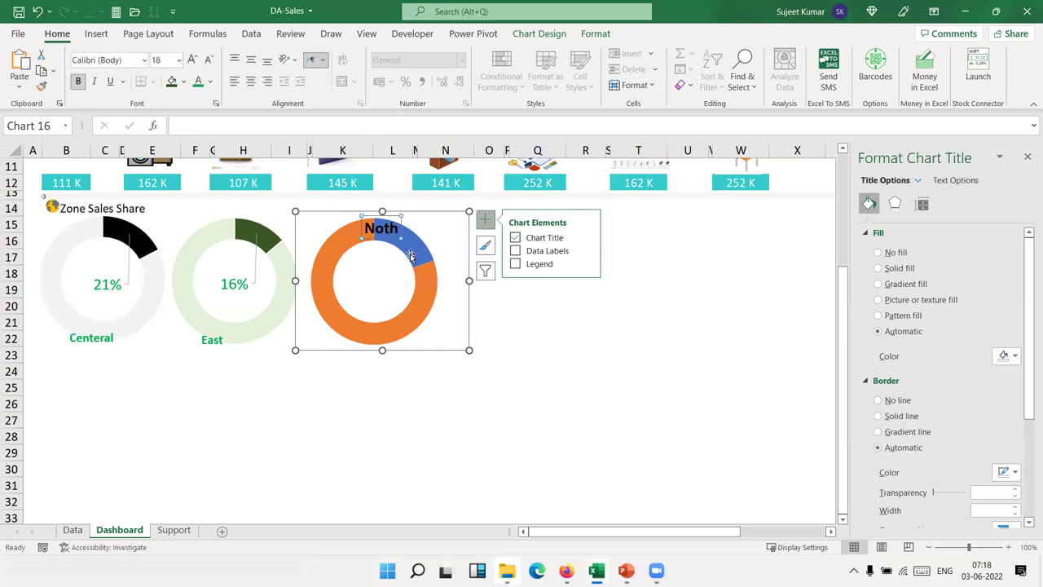
left_click_drag(394, 235, 397, 279)
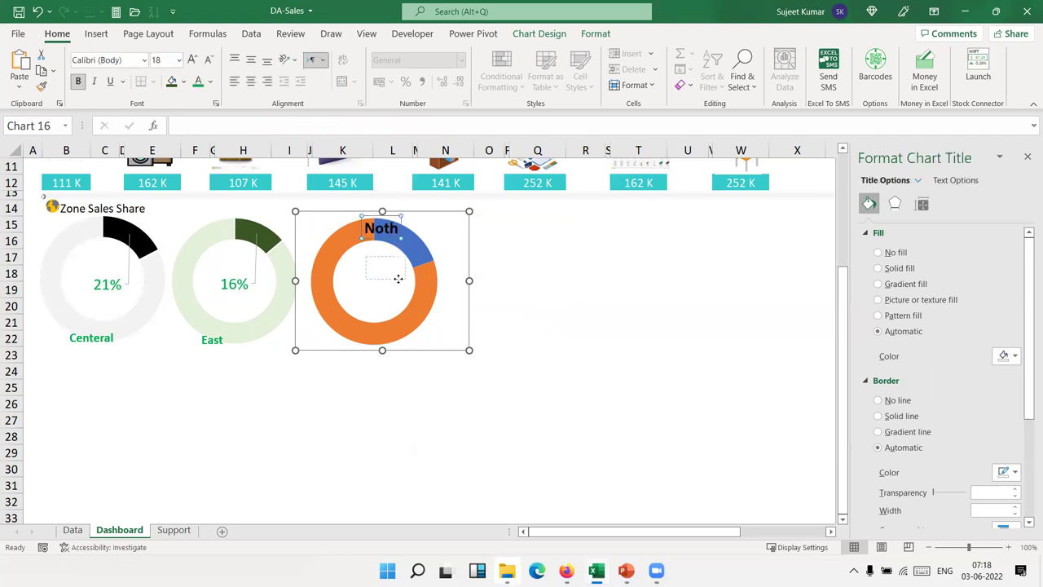
left_click_drag(447, 348, 451, 352)
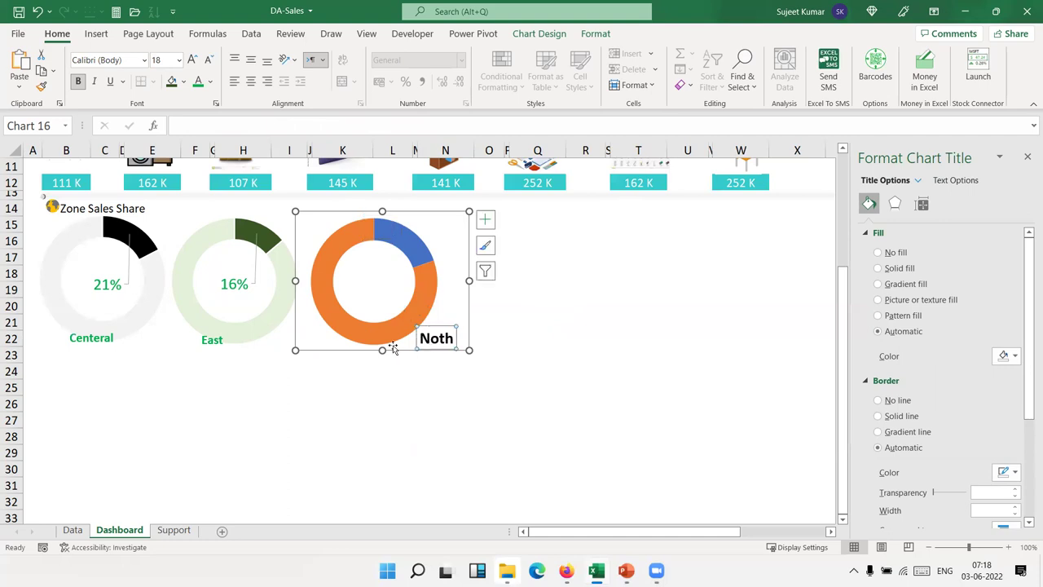
Select the Central doughnut as the formatting source, then the Noth doughnut.
left_click(258, 325)
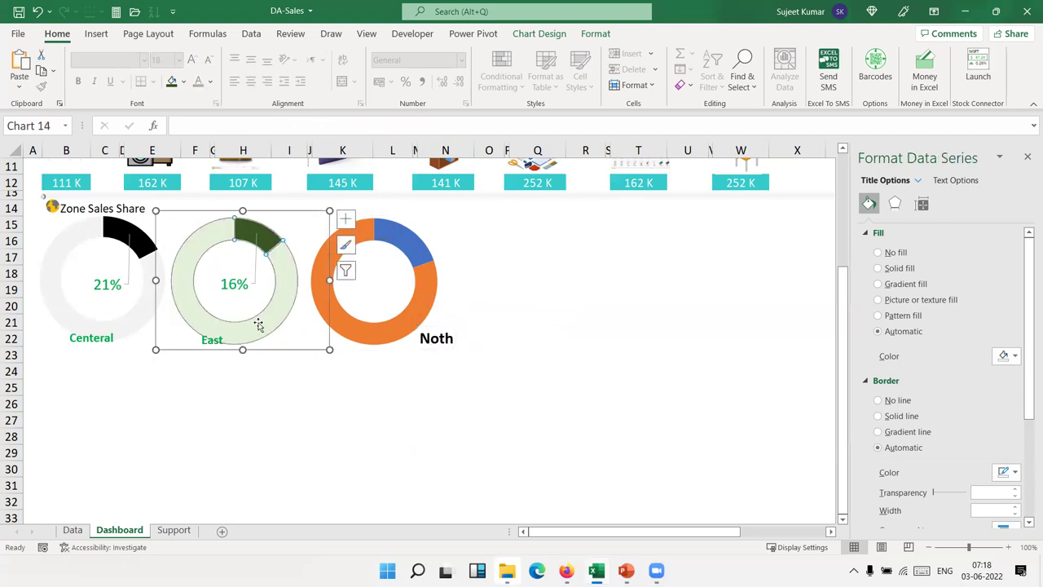
left_click(130, 316)
left_click(331, 336)
Paste the Central chart's formatting onto the Noth doughnut with Paste Special > Formats.
left_click(340, 325)
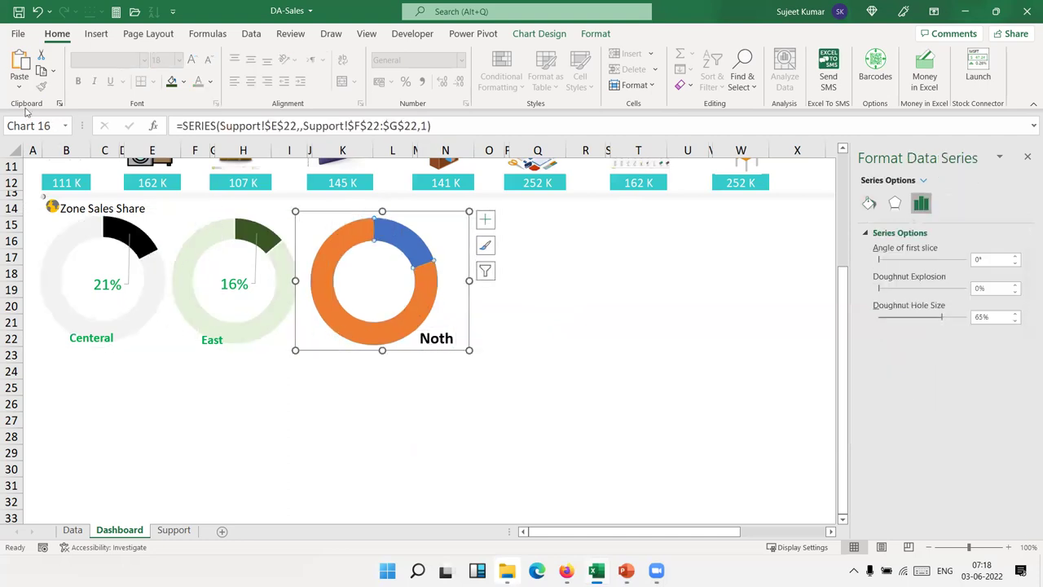
left_click(18, 86)
left_click(55, 148)
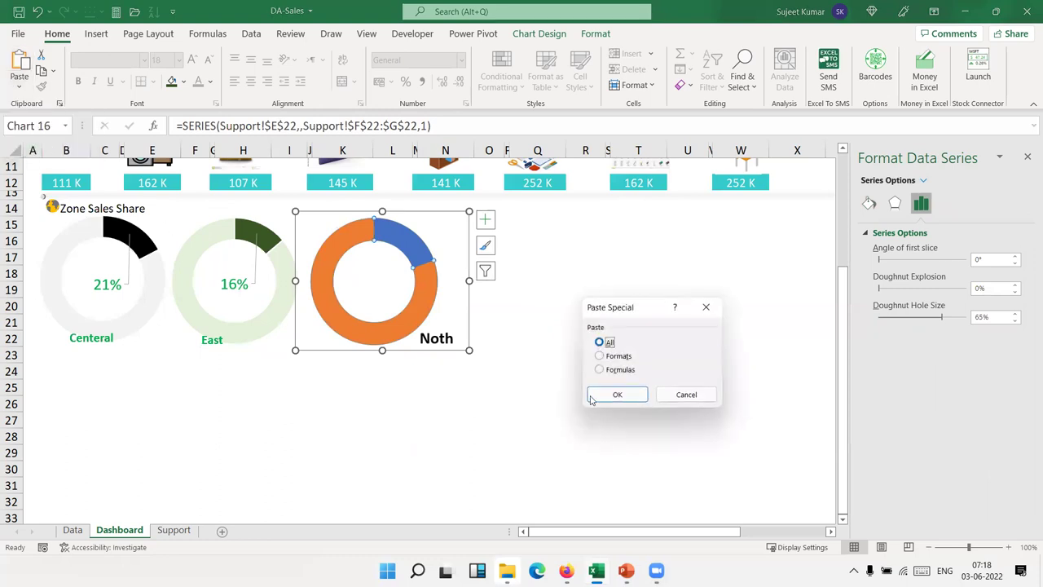
left_click(605, 357)
left_click(615, 394)
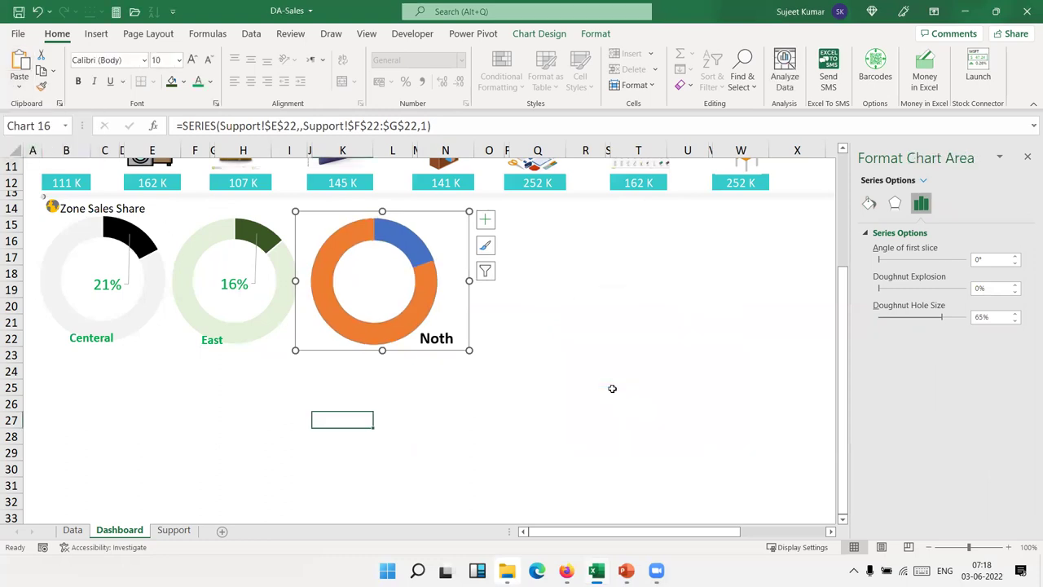
Make the Noth chart title red.
left_click(416, 304)
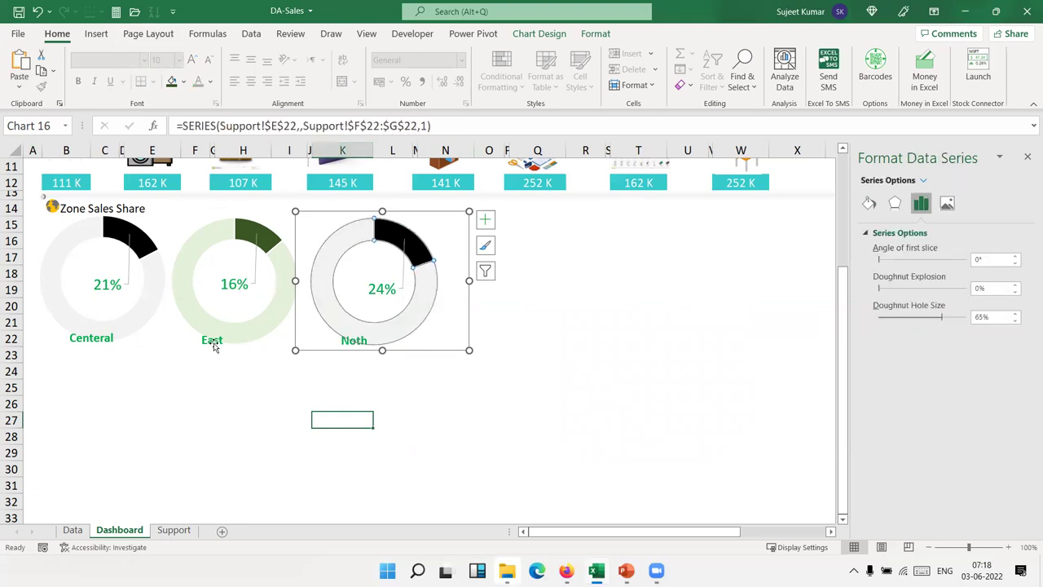
left_click(352, 343)
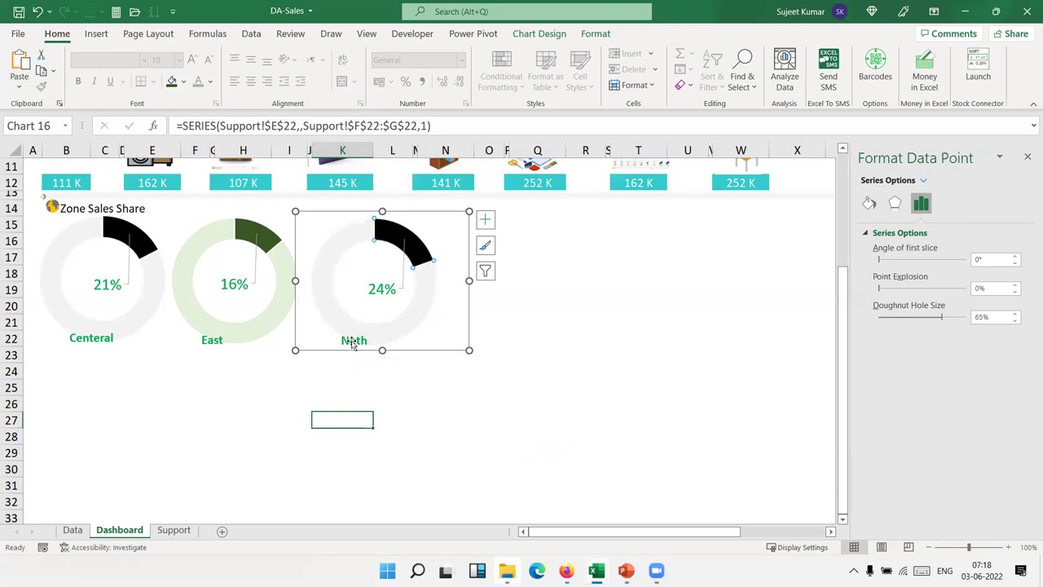
left_click(353, 343)
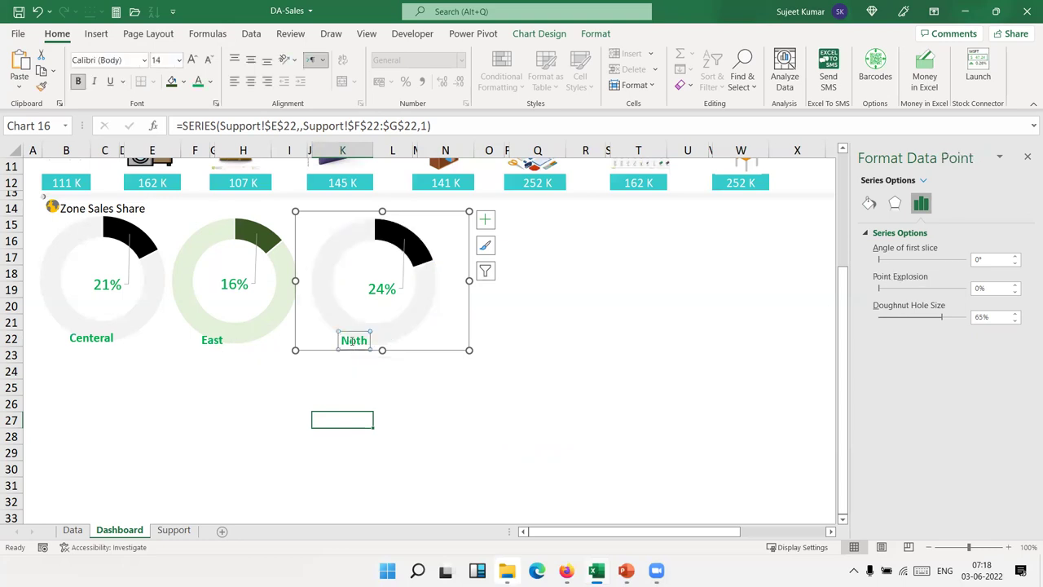
left_click(211, 83)
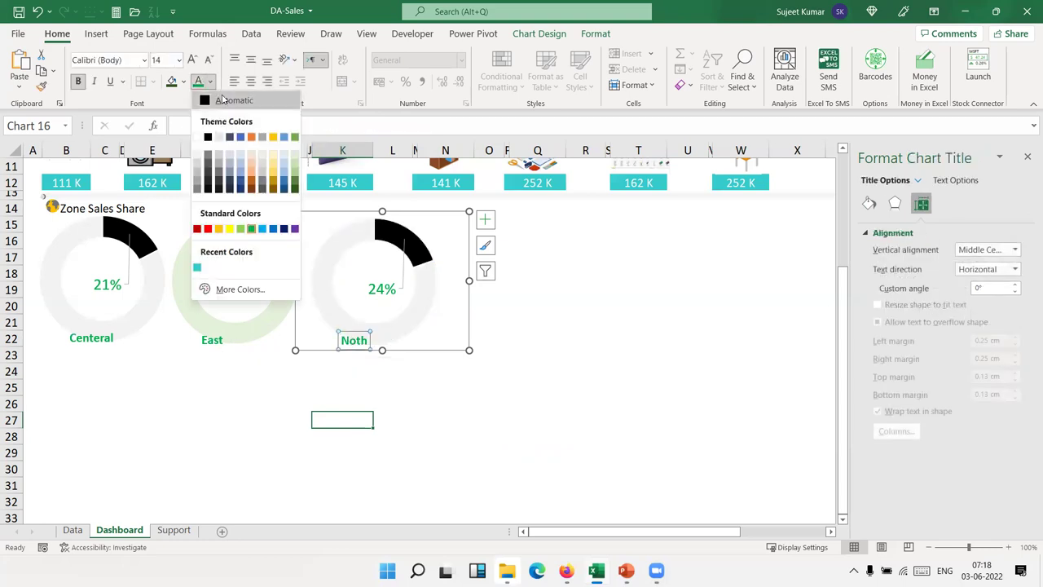
left_click(209, 229)
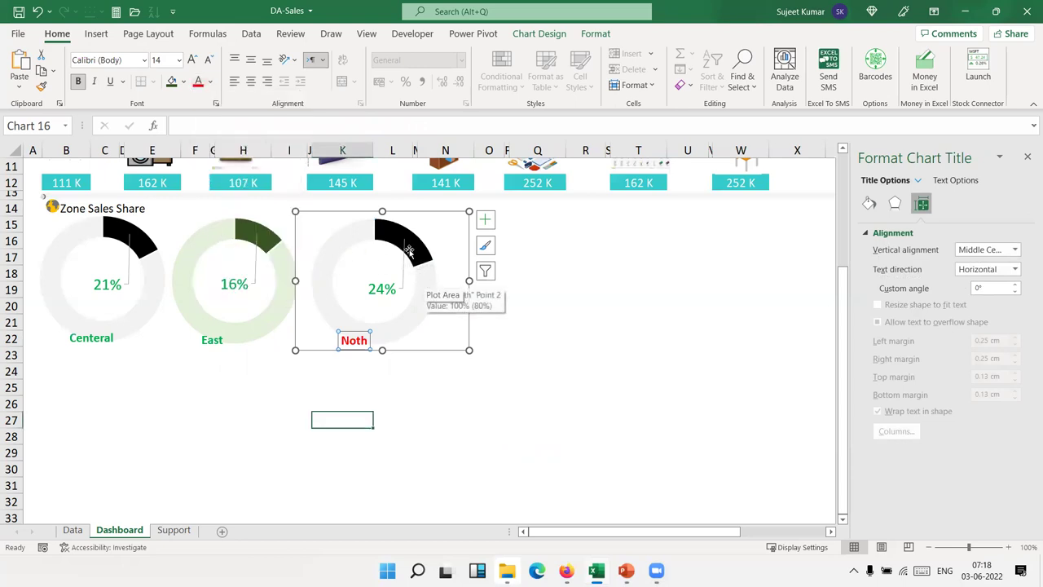
Fill the Noth share slice with Orange, Accent 2, Darker 50% (dark brown).
left_click(418, 266)
left_click(419, 265)
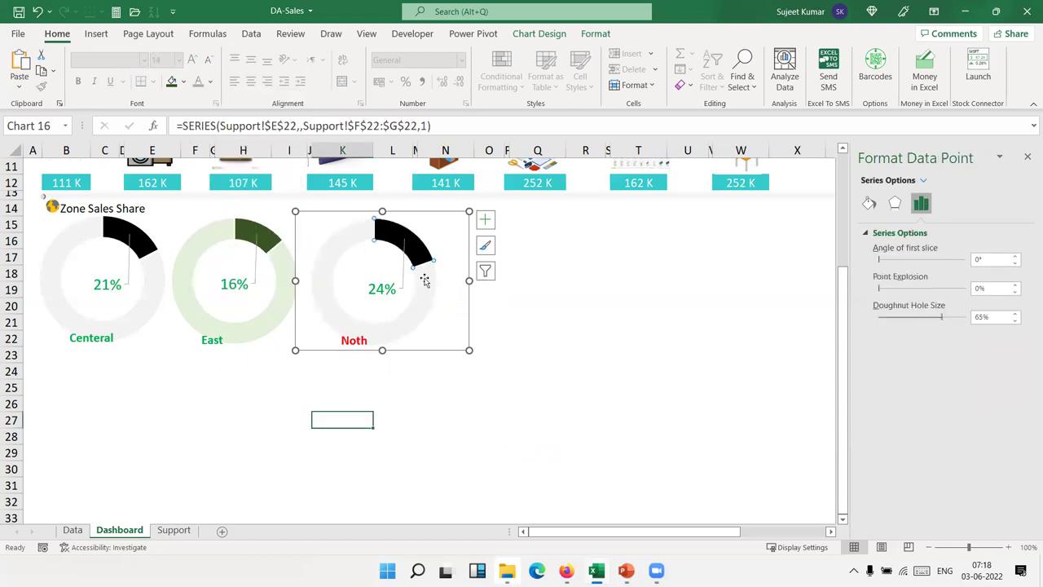
left_click(184, 82)
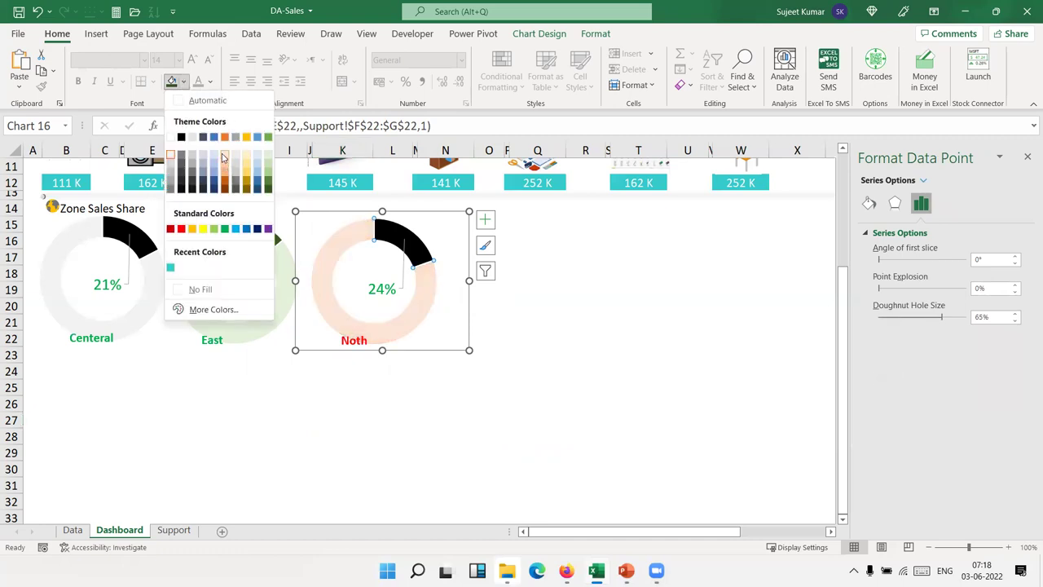
key("Escape")
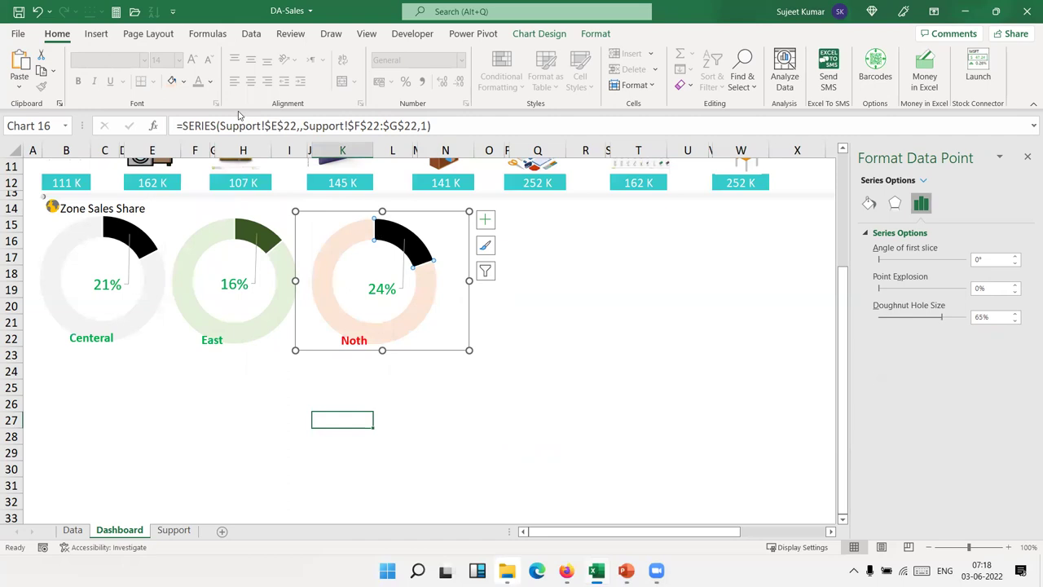
left_click(211, 84)
left_click(184, 82)
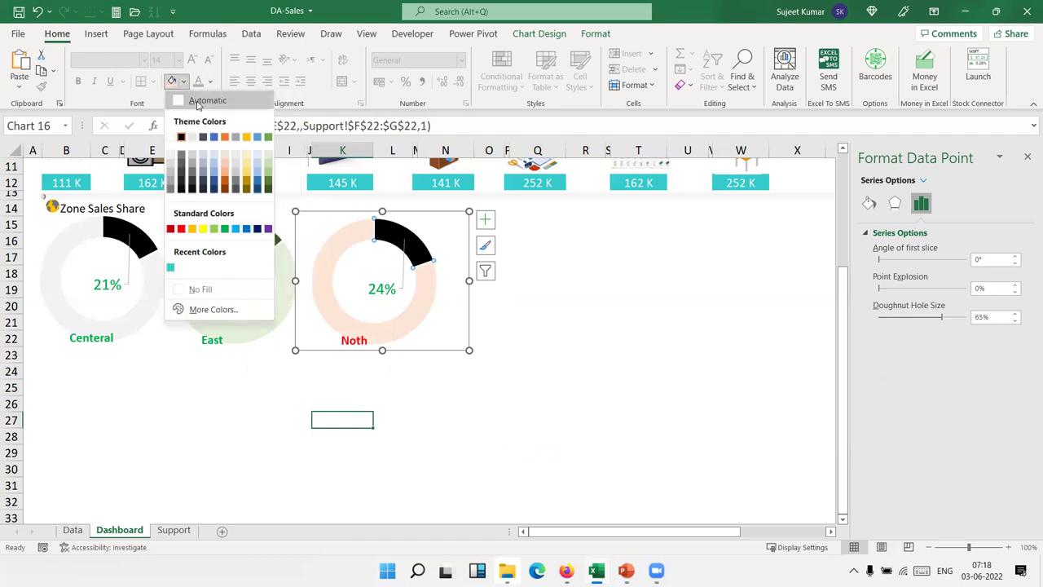
left_click(223, 191)
left_click(435, 366)
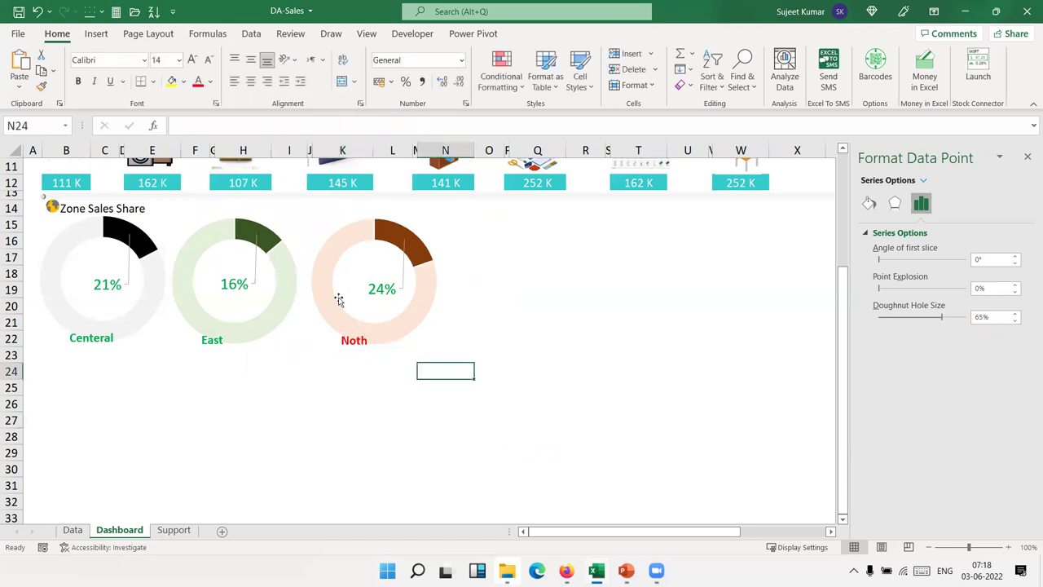
left_click(326, 242)
Shift the Noth chart left, shrink the Central, East and Noth doughnuts together, and nudge East left.
left_click_drag(312, 211, 300, 210)
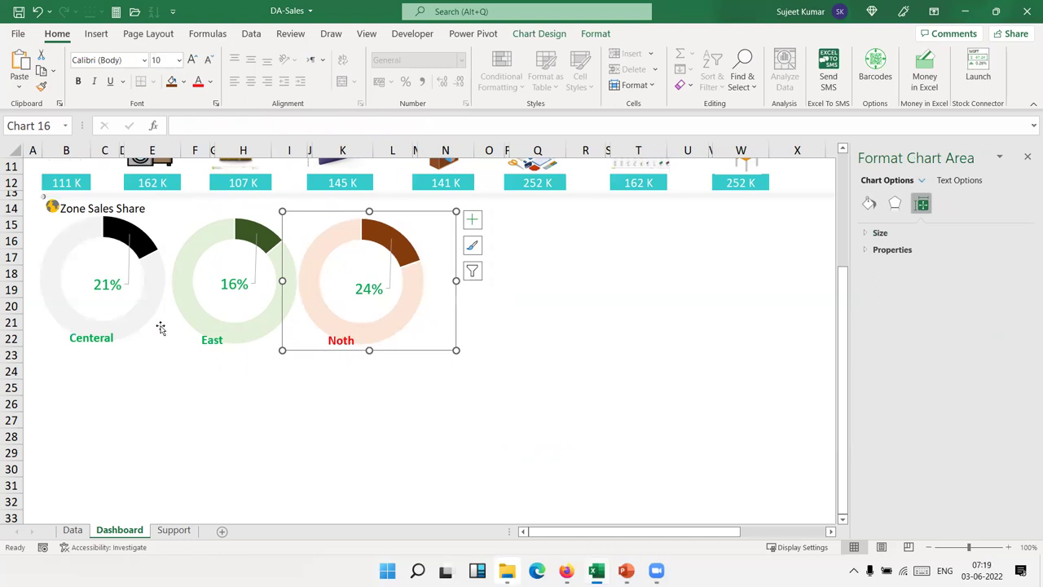
left_click(150, 316)
left_click(235, 331, "ctrl")
left_click(389, 330, "ctrl")
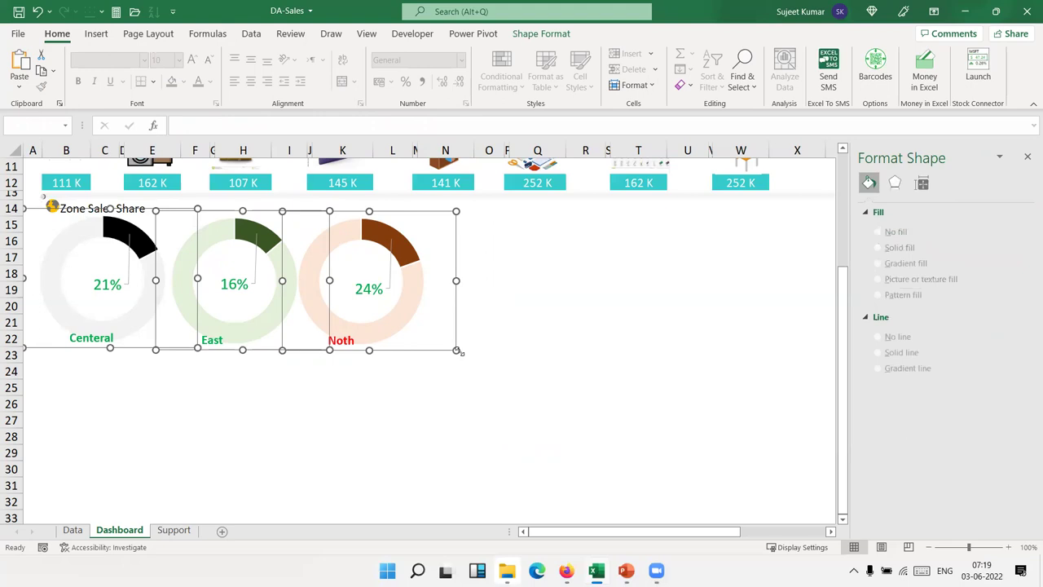
left_click_drag(457, 351, 440, 342)
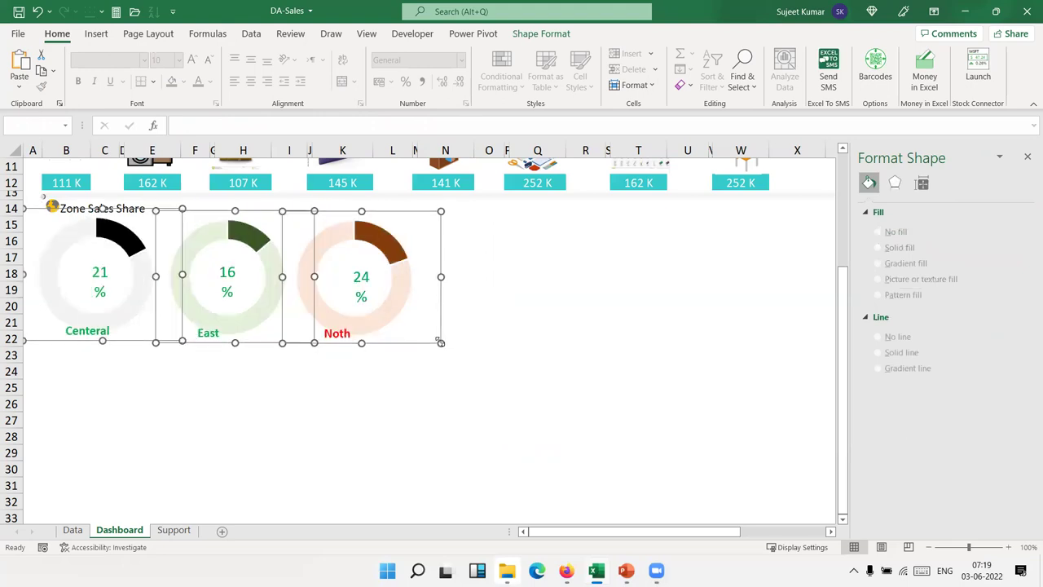
left_click_drag(440, 342, 429, 338)
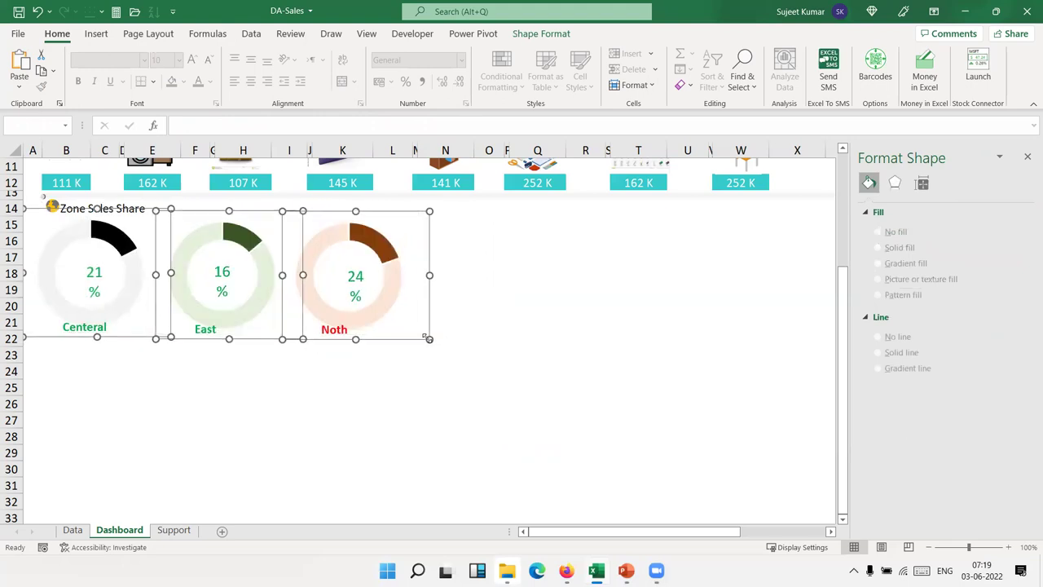
left_click(395, 368)
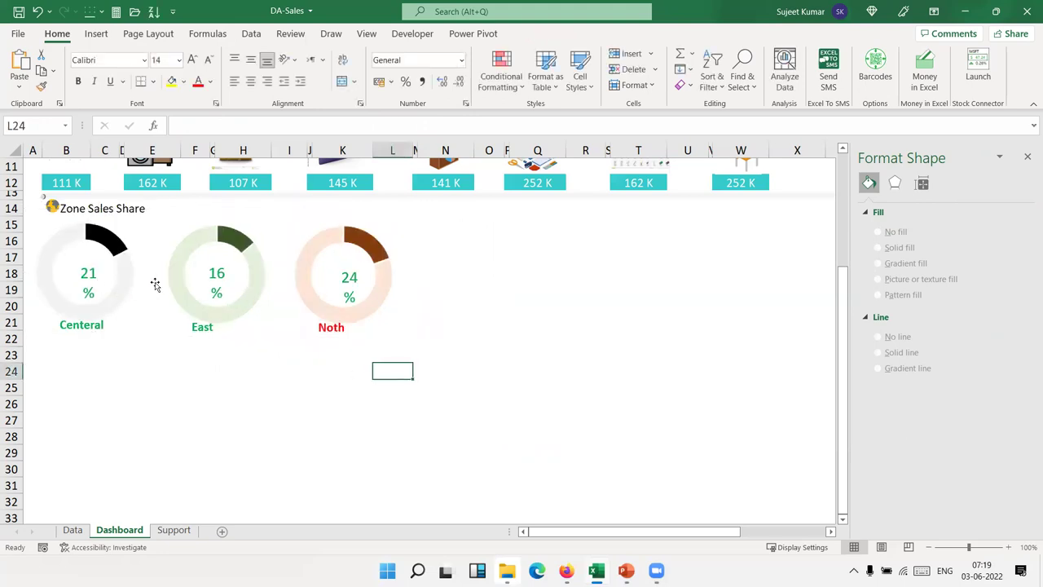
left_click(169, 291)
left_click_drag(163, 326, 132, 326)
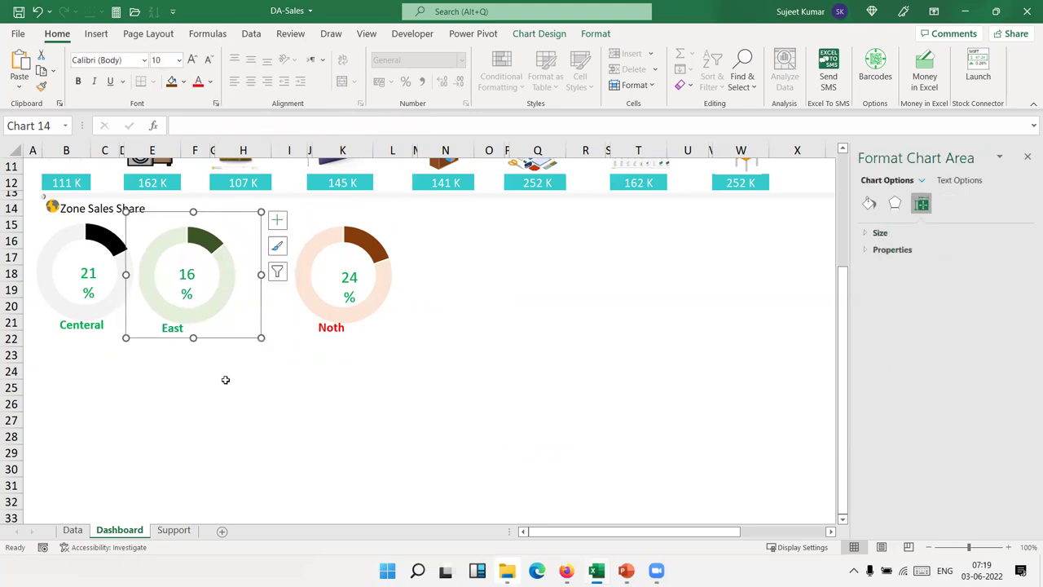
Place a copy of the Noth doughnut chart beside the existing charts.
left_click(226, 379)
left_click(295, 327)
mouse_move(290, 336)
left_mouse_down()
mouse_move(234, 341)
mouse_move(431, 333)
left_mouse_up()
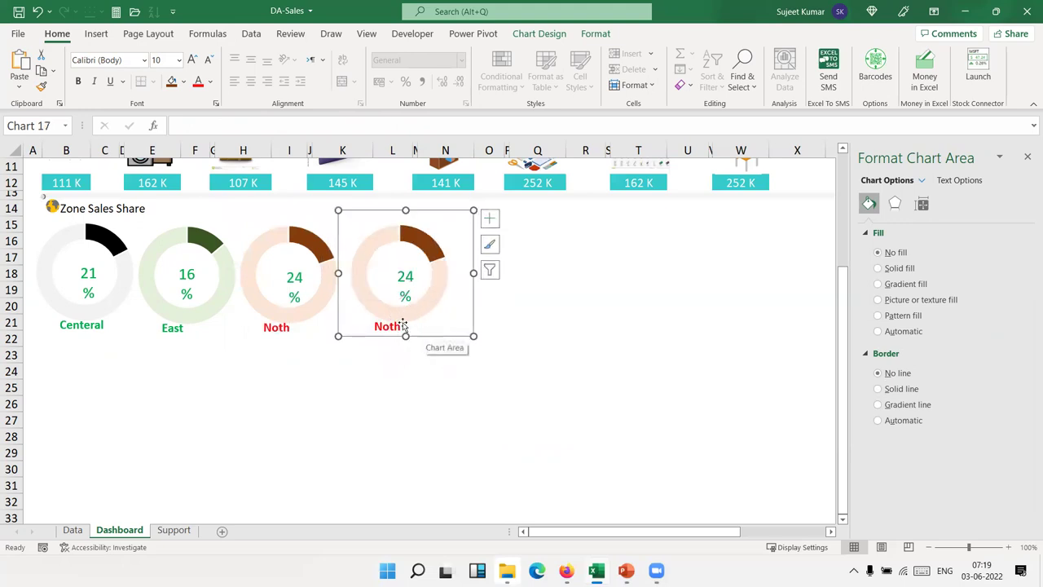
Change the copy's SERIES formula to plot Support row 23 instead of row 22.
left_click(376, 299)
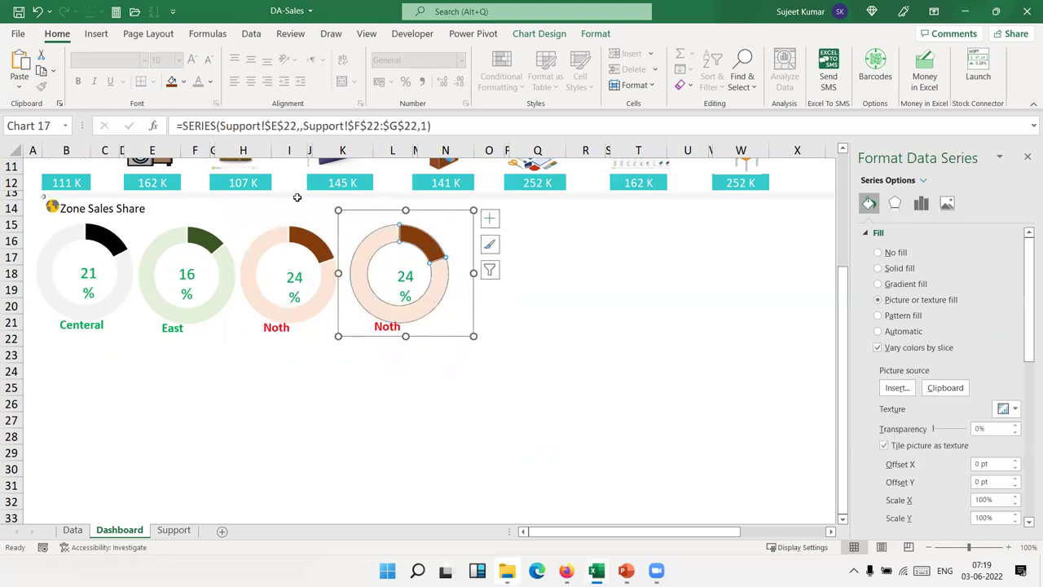
left_click(291, 126)
key("BackSpace")
type("3,")
key("BackSpace")
type("3")
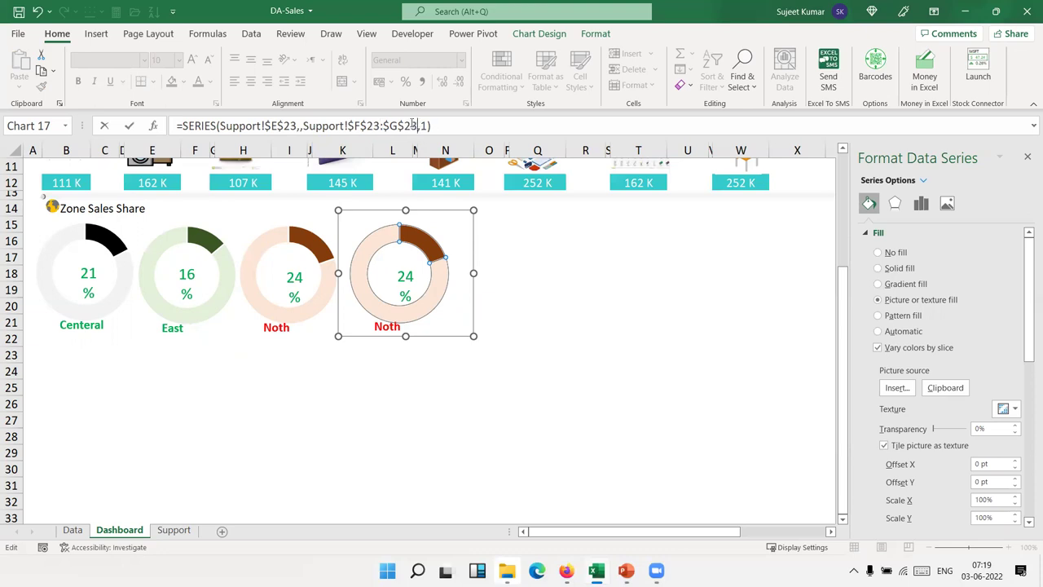
key("Return")
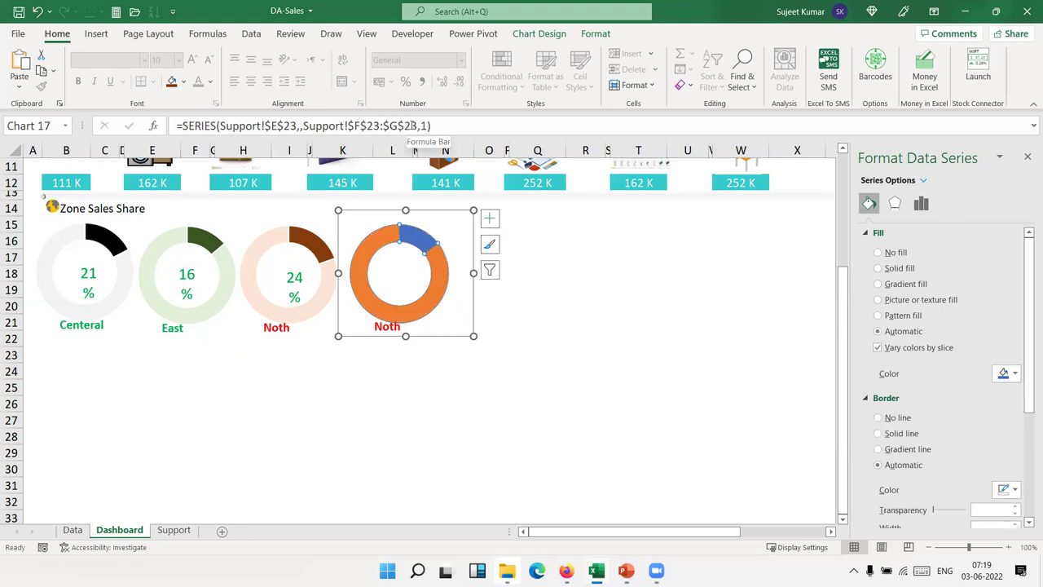
left_click(279, 237)
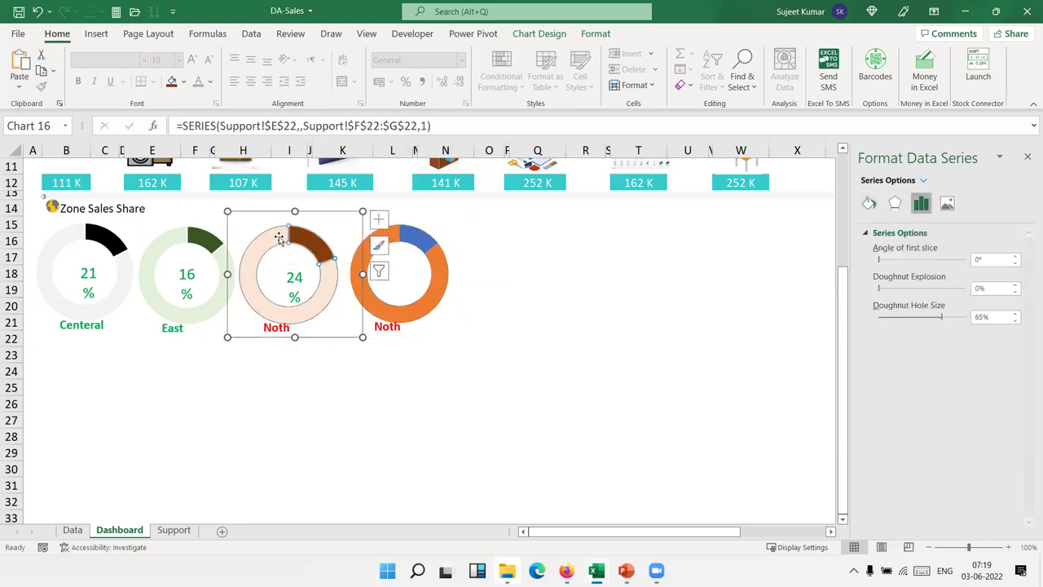
Give the fourth doughnut a South chart title placed below the ring.
left_click(393, 304)
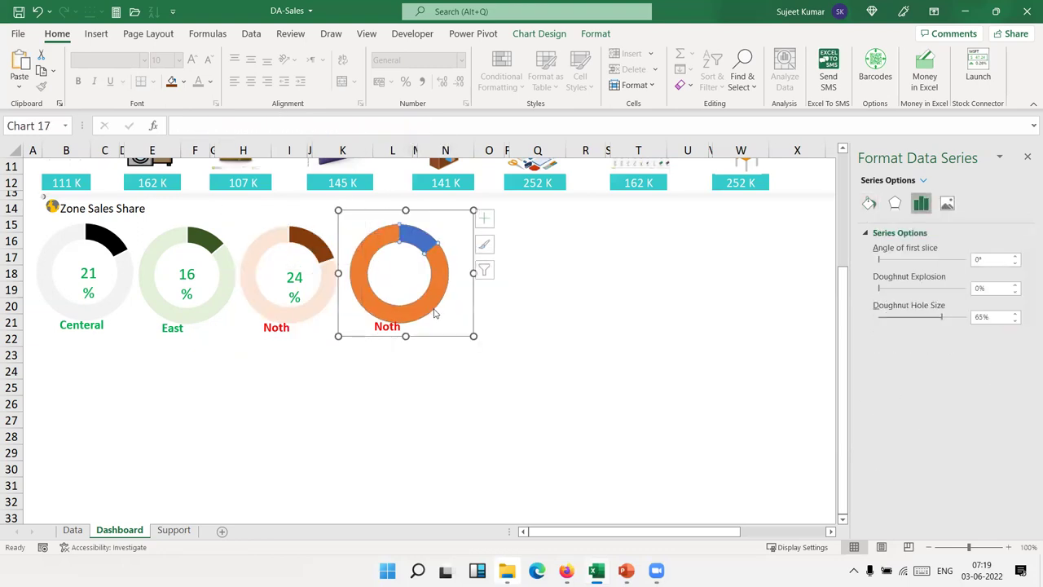
left_click(488, 218)
left_click(520, 237)
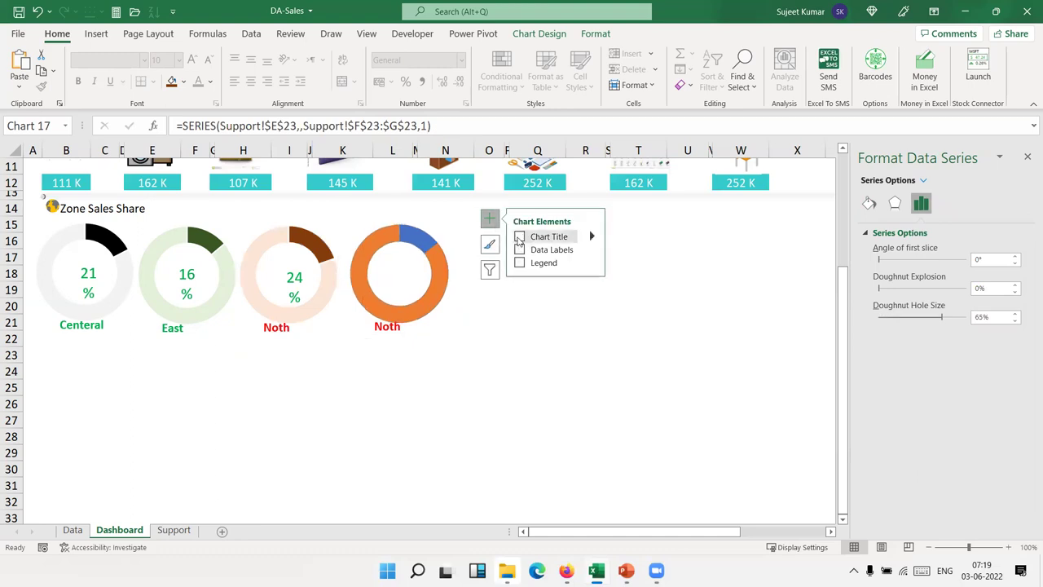
left_click(520, 237)
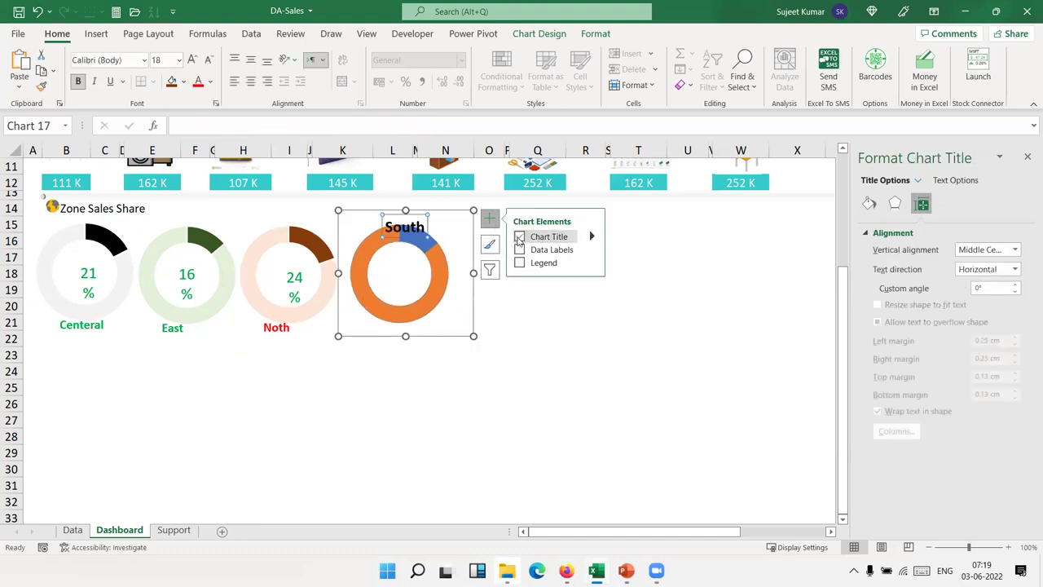
left_click(402, 232)
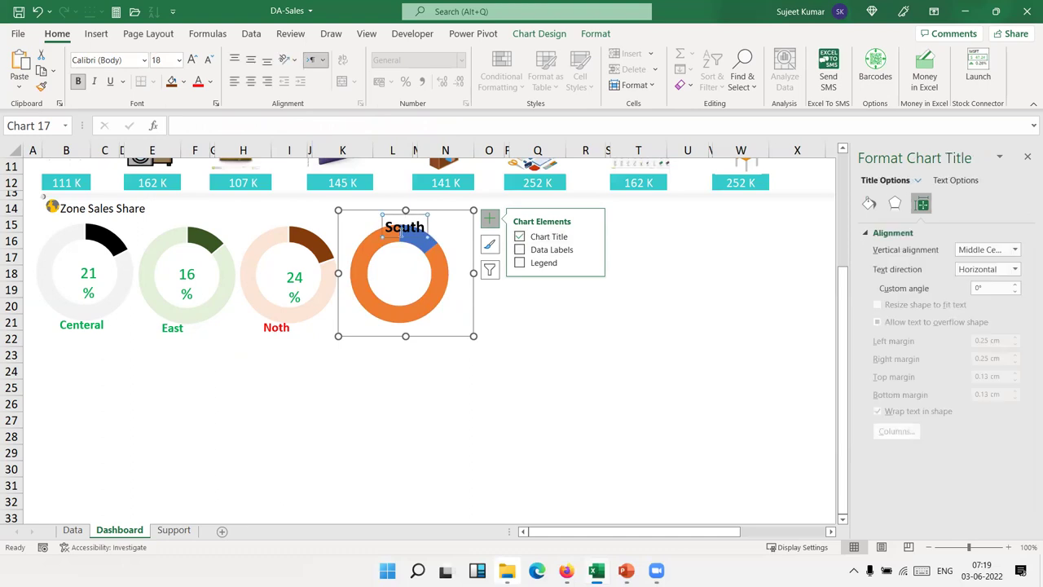
left_click_drag(390, 238, 379, 335)
Paste the Noth chart's formatting onto the South chart, giving a brown 17% slice on peach.
left_click(304, 328)
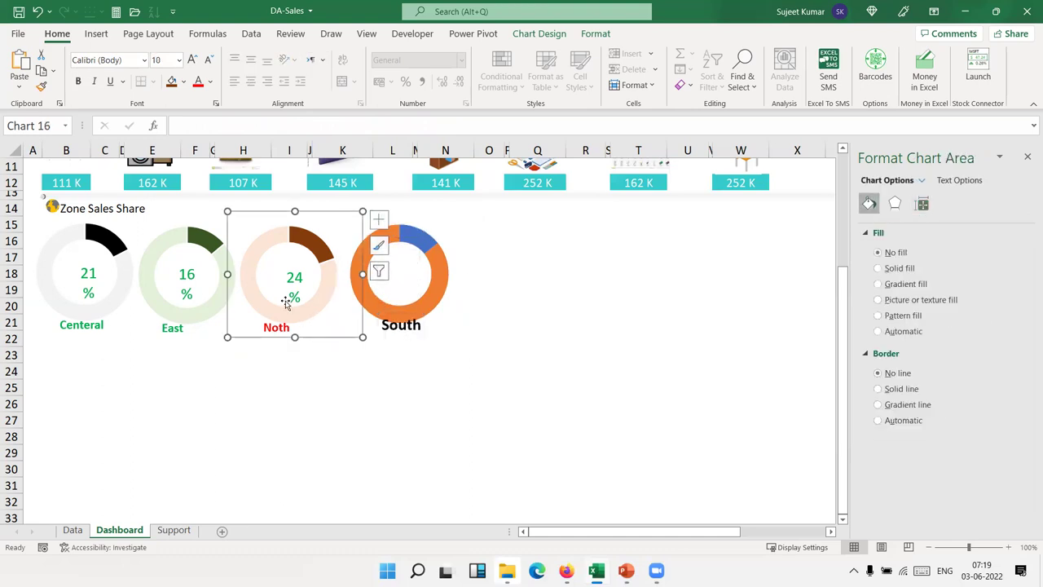
left_click(446, 283)
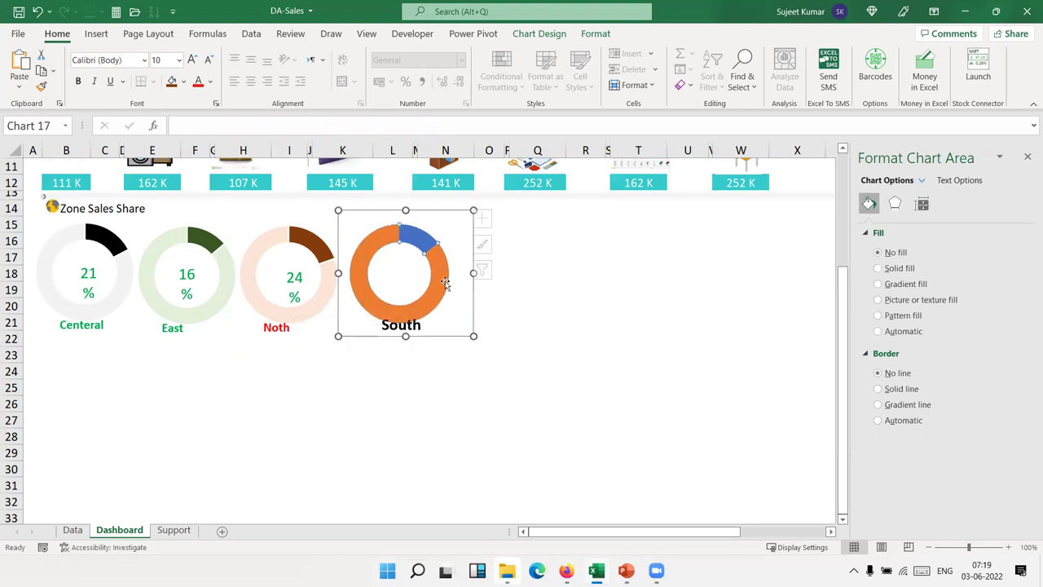
left_click(18, 86)
left_click(48, 153)
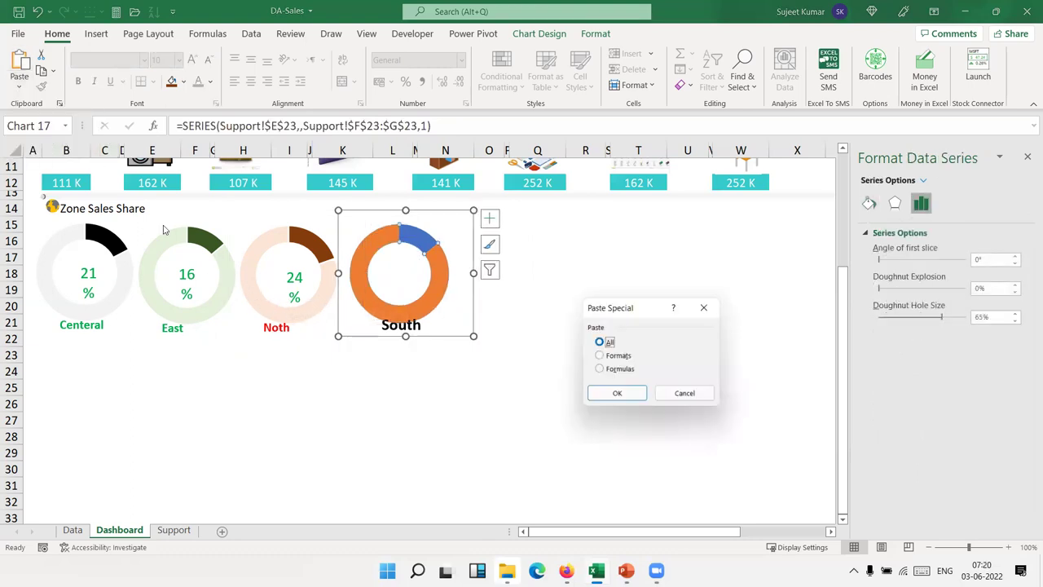
left_click(629, 358)
left_click(624, 395)
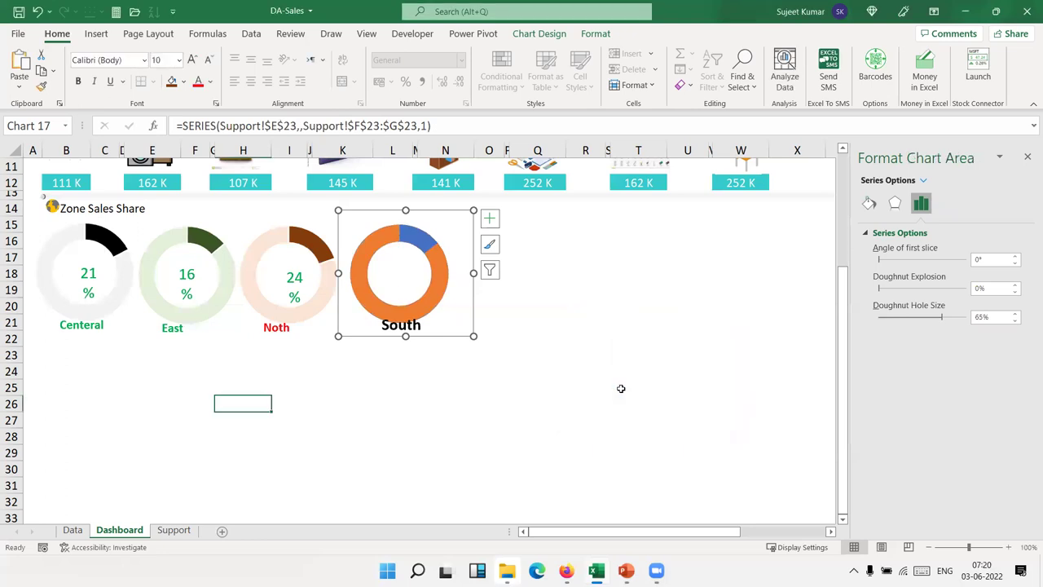
left_click(493, 372)
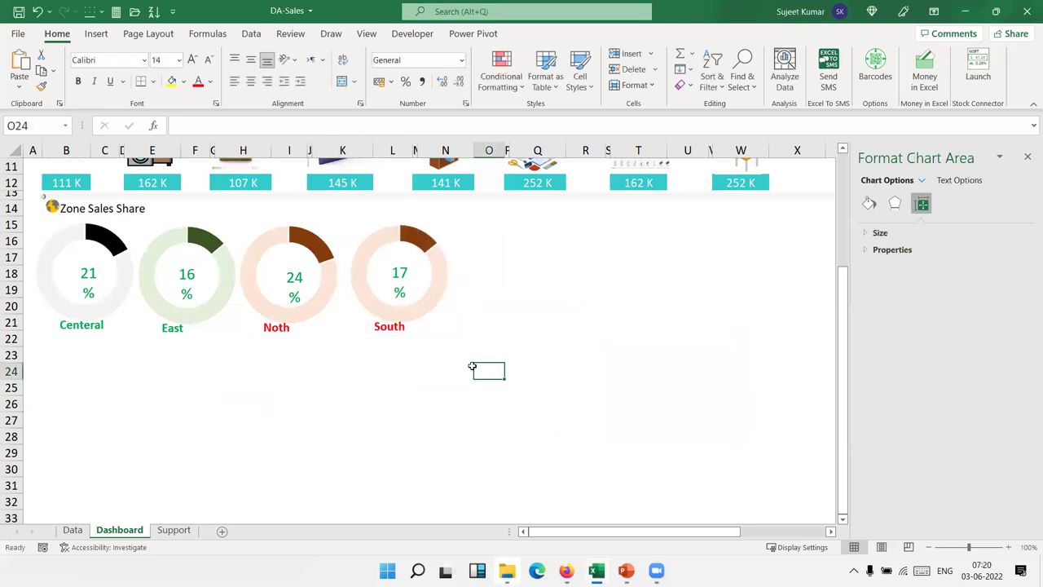
left_click(399, 328)
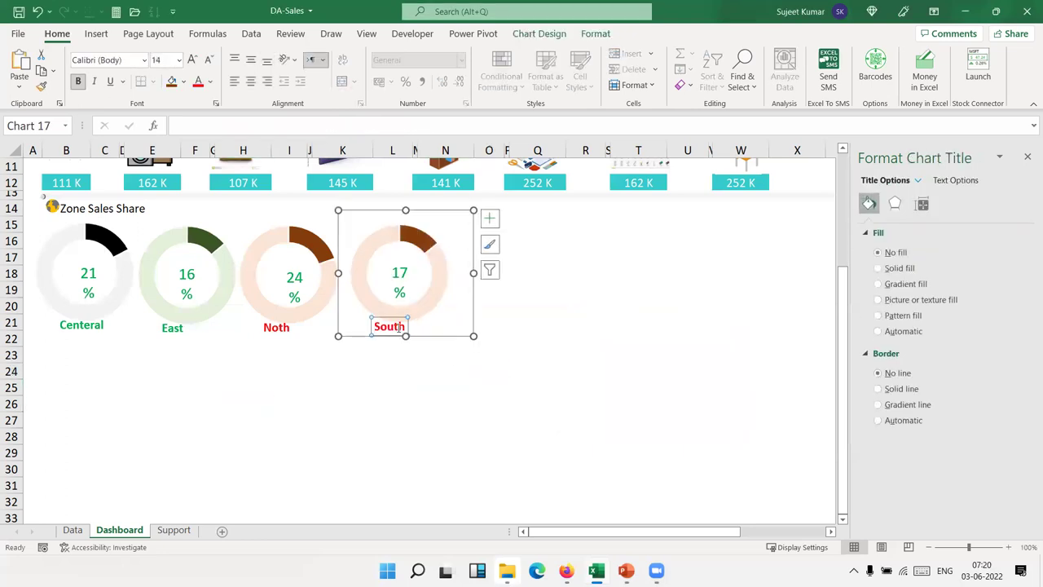
Recolour the South title light grey and give the South ring a light fill.
left_click(208, 83)
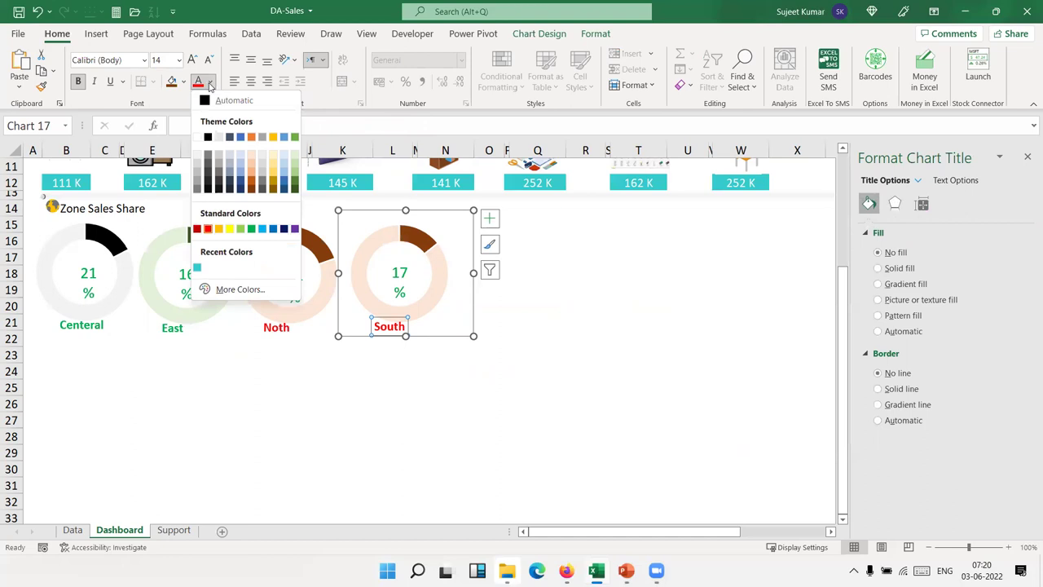
left_click(217, 156)
left_click(435, 273)
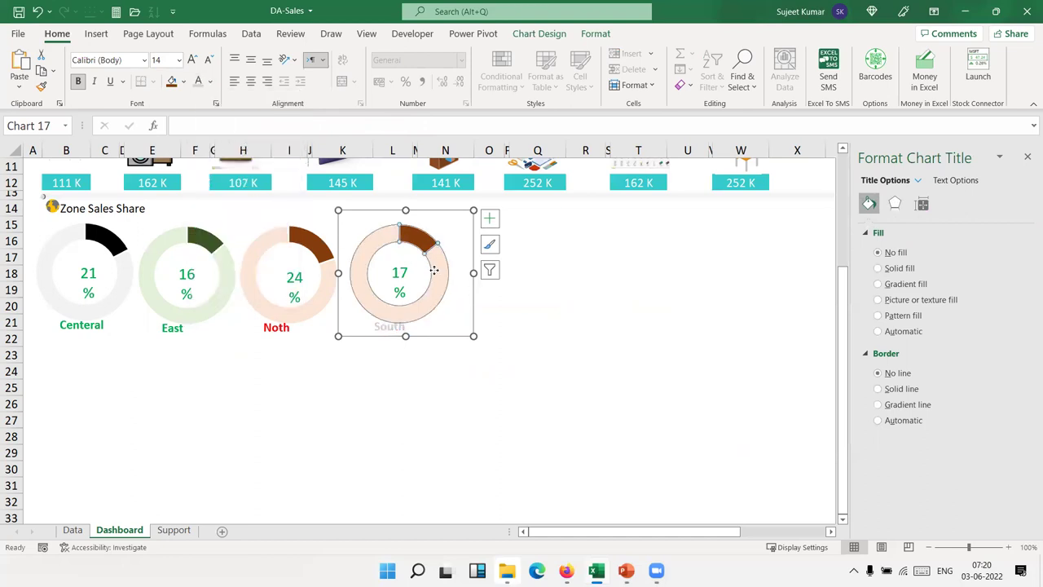
left_click(184, 82)
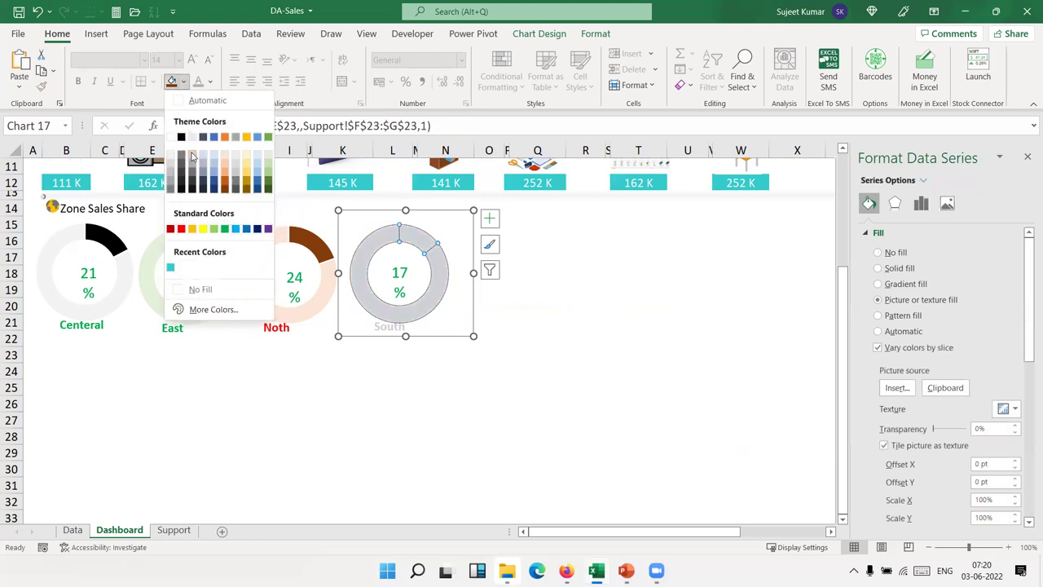
left_click(192, 156)
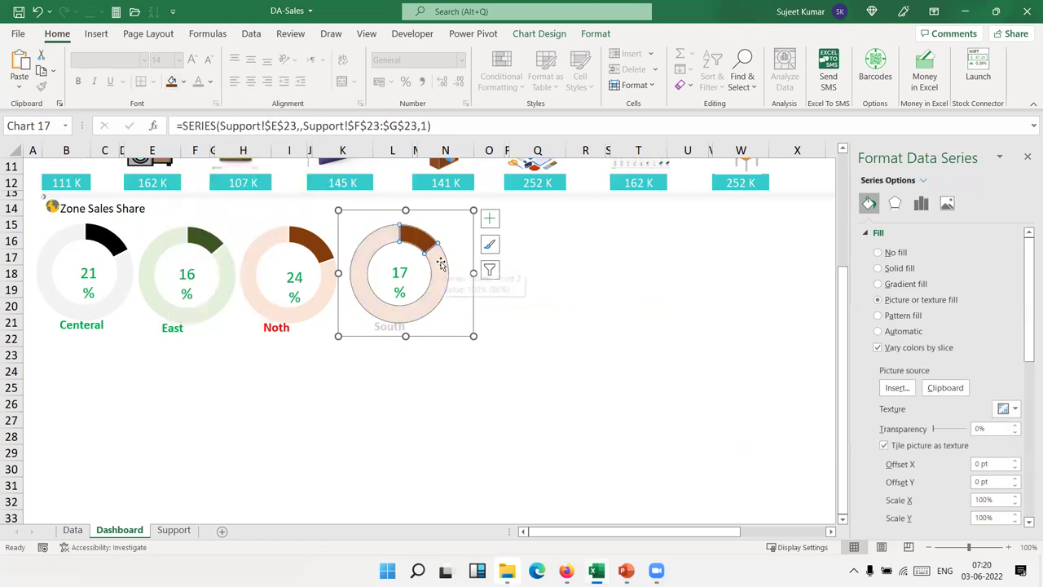
Make the South share slice dark navy and the rest of the ring pale blue.
left_click(440, 263)
left_click(184, 82)
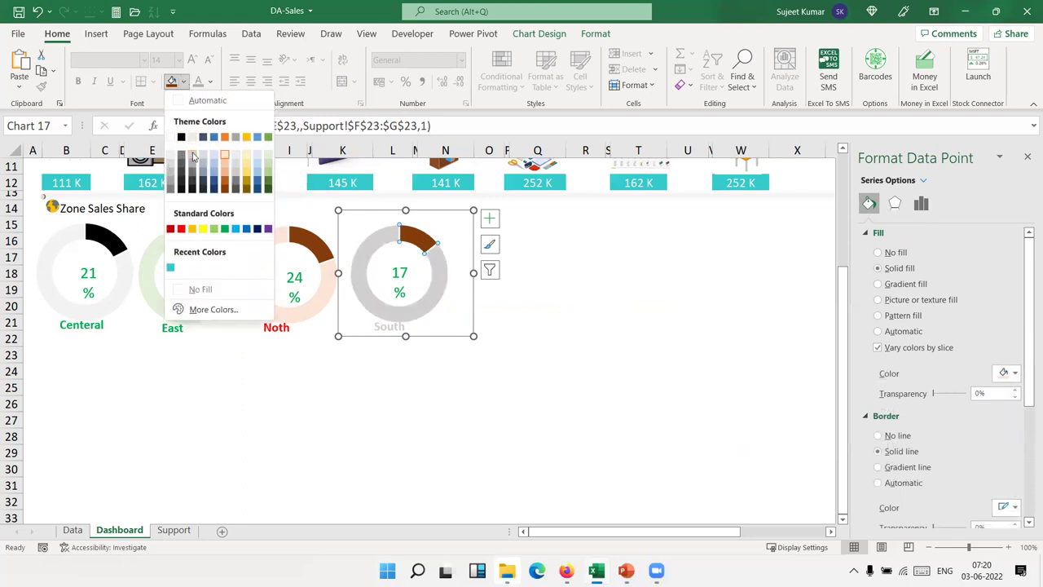
left_click(193, 156)
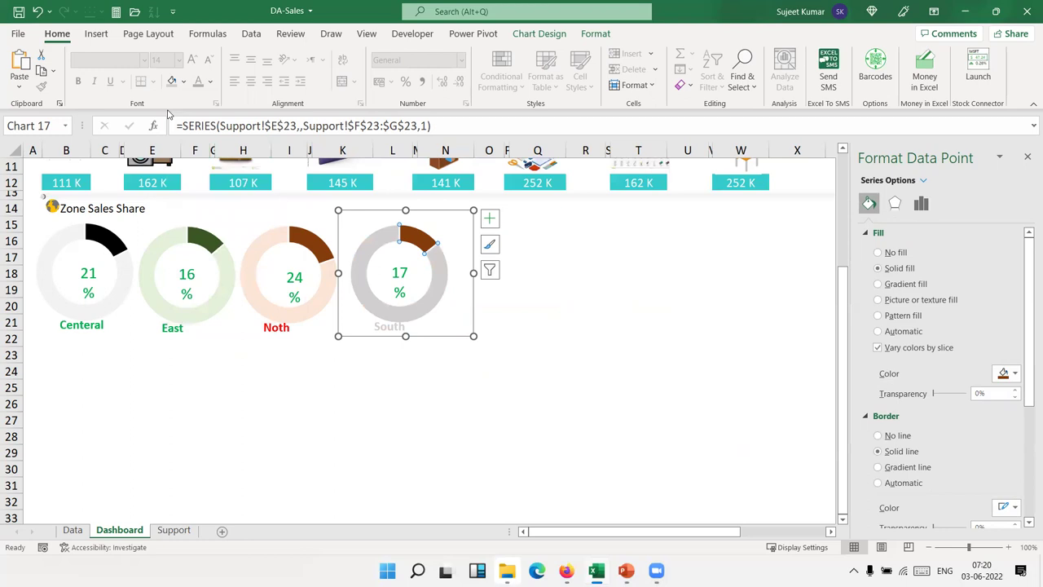
left_click(183, 82)
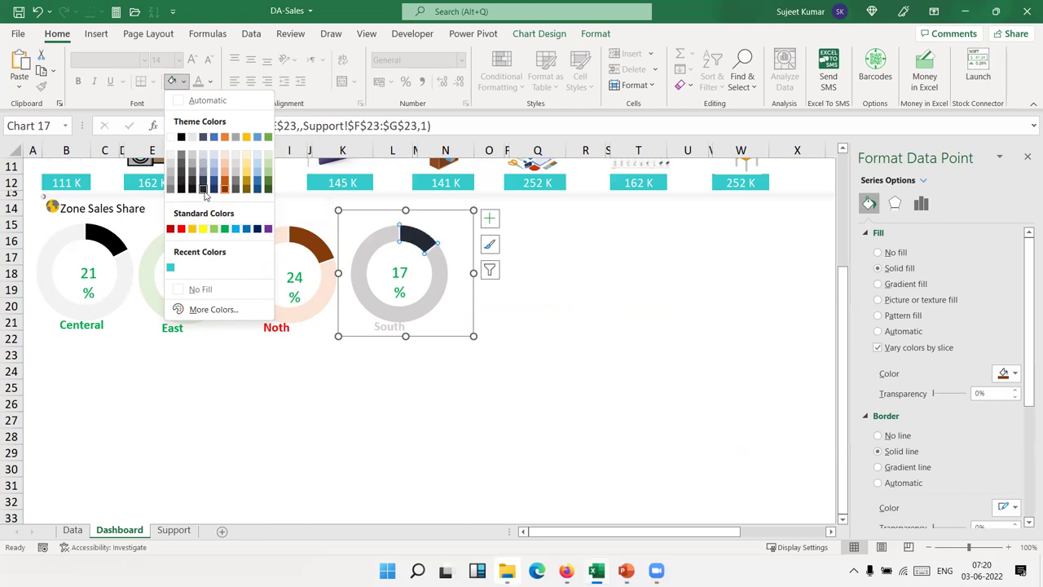
left_click(213, 194)
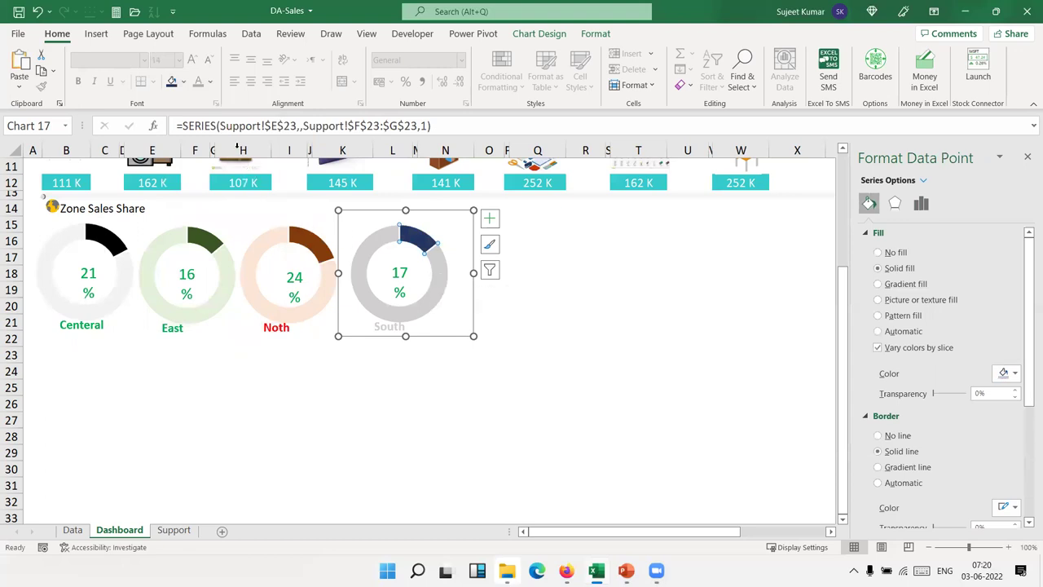
left_click(185, 82)
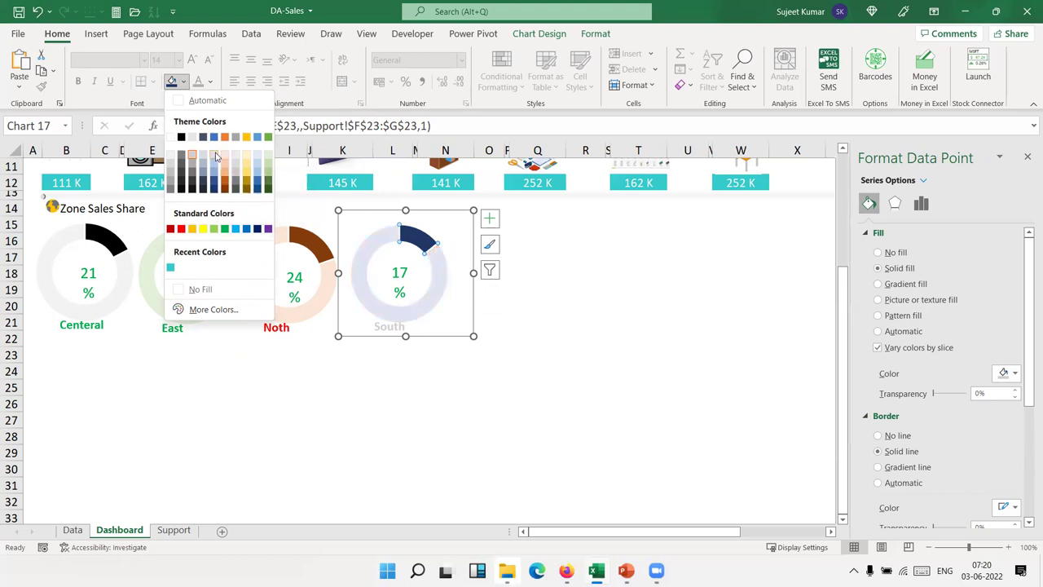
key("Escape")
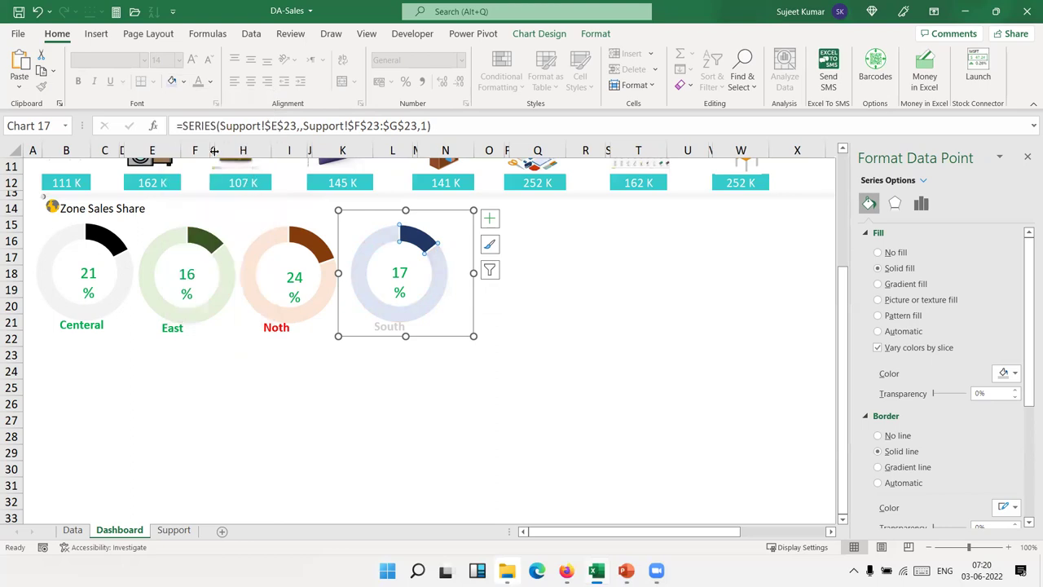
left_click(401, 413)
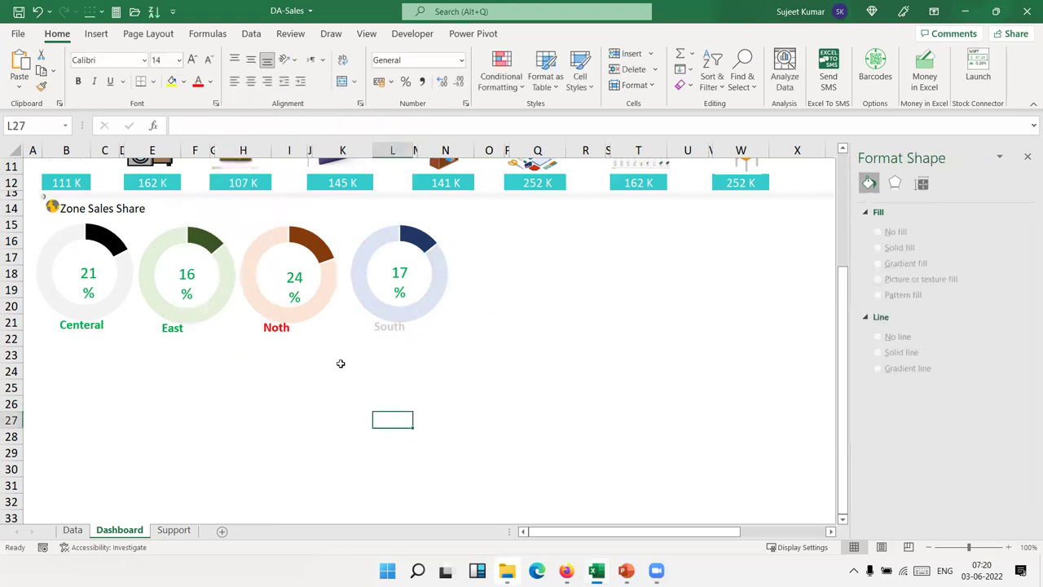
Move the South donut to sit beside the Noth donut.
left_click(350, 326)
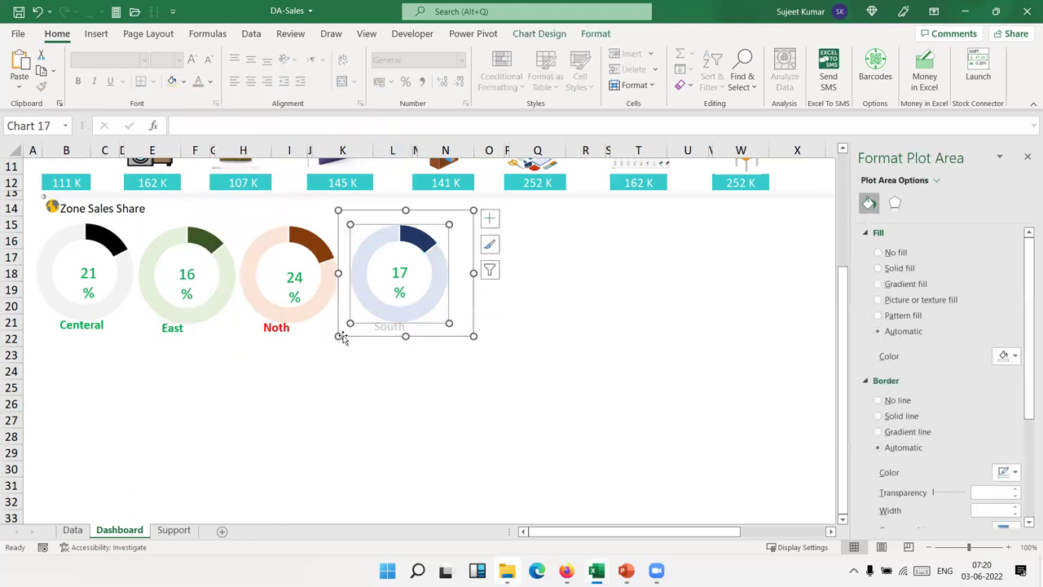
left_click_drag(338, 335, 333, 338)
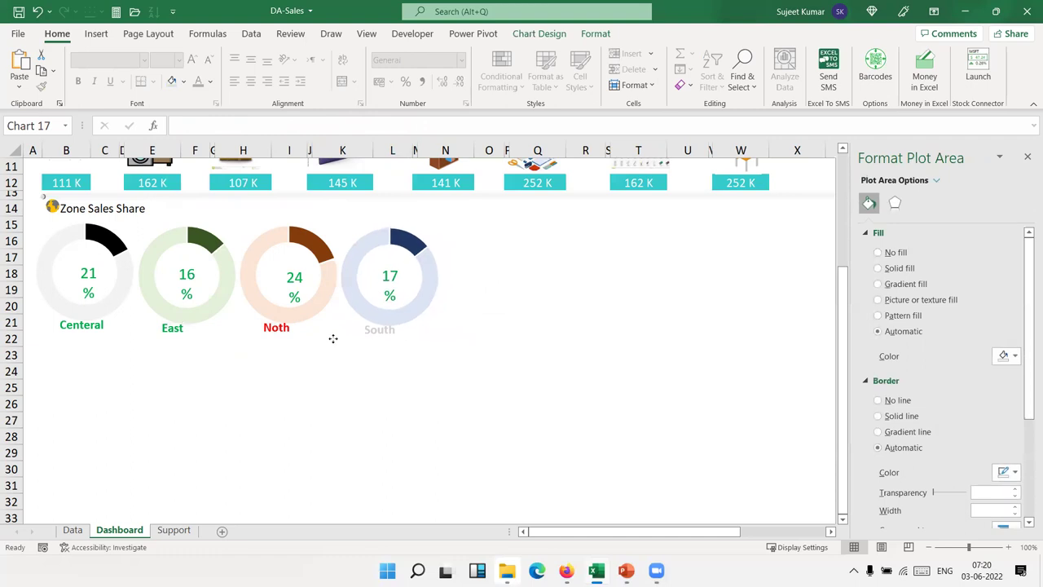
left_click(290, 386)
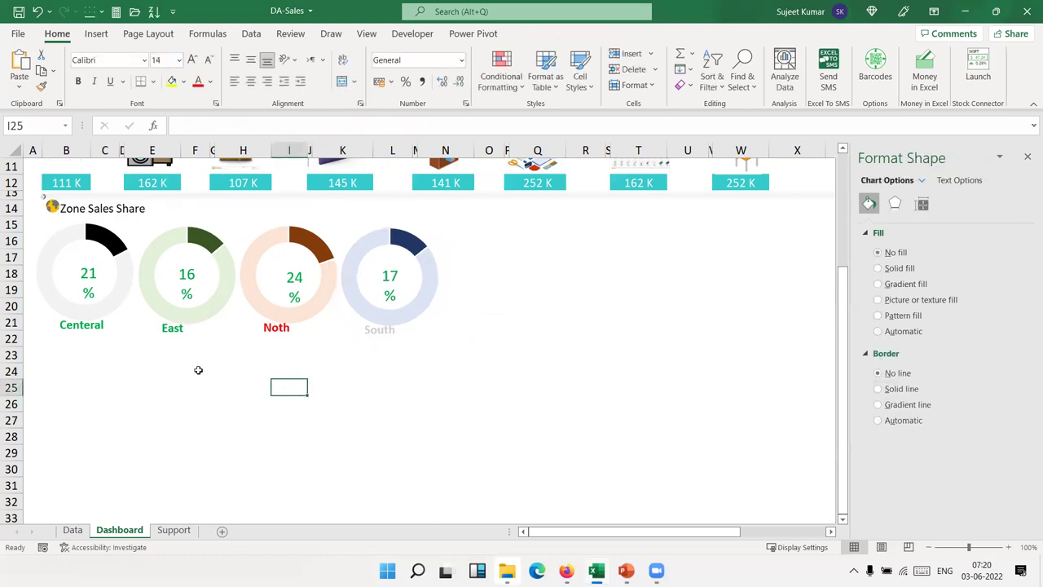
left_click(163, 352)
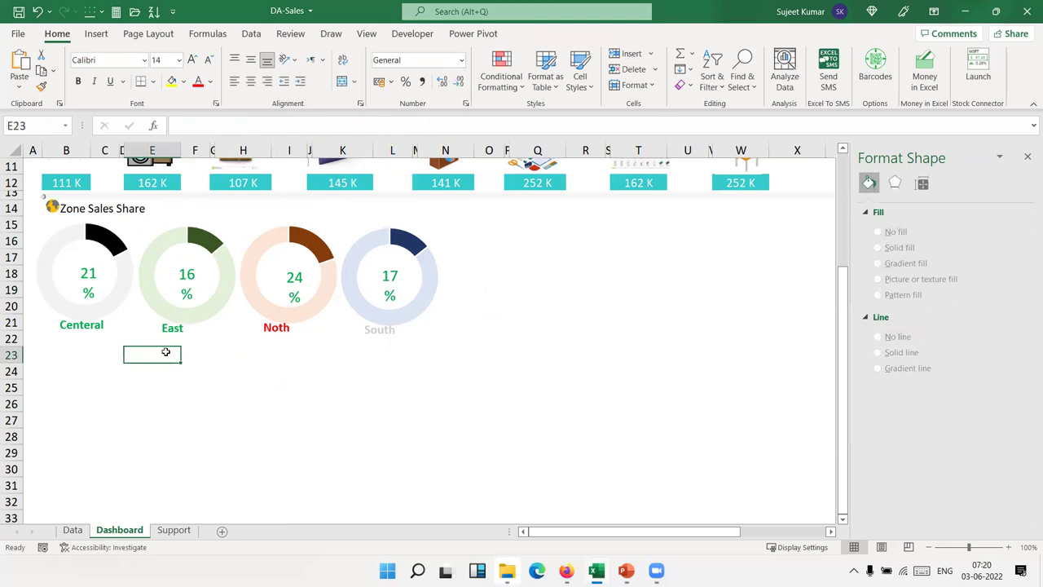
Reduce row 22's height to 10.20.
left_click(27, 369)
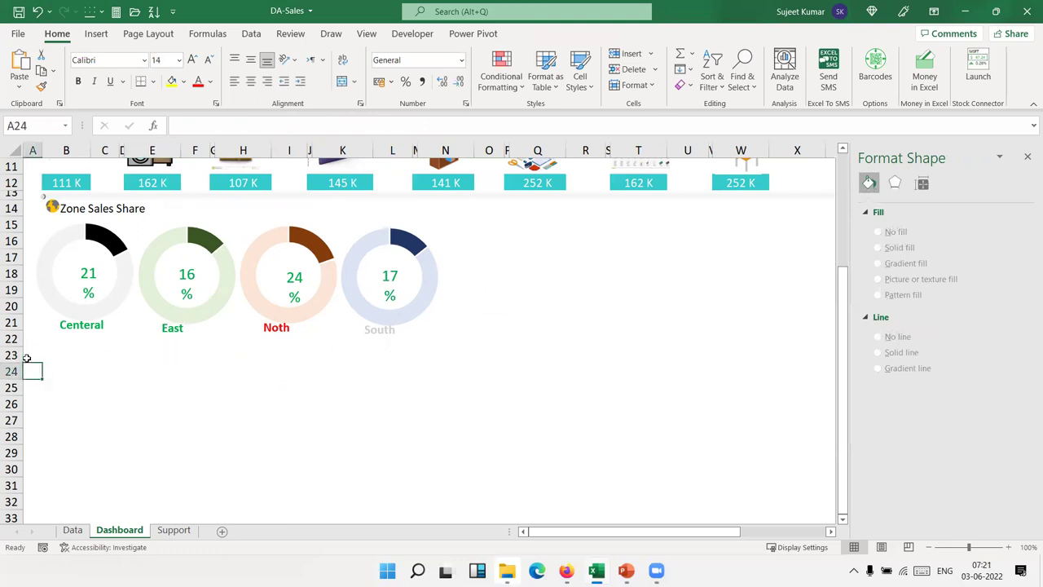
left_click(27, 353)
left_click(12, 354)
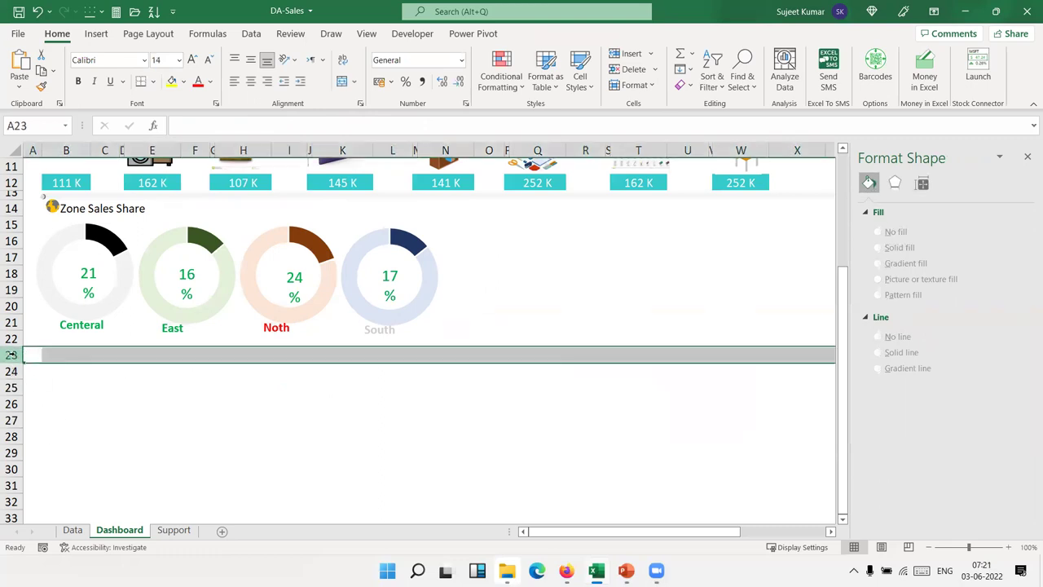
left_click(12, 339)
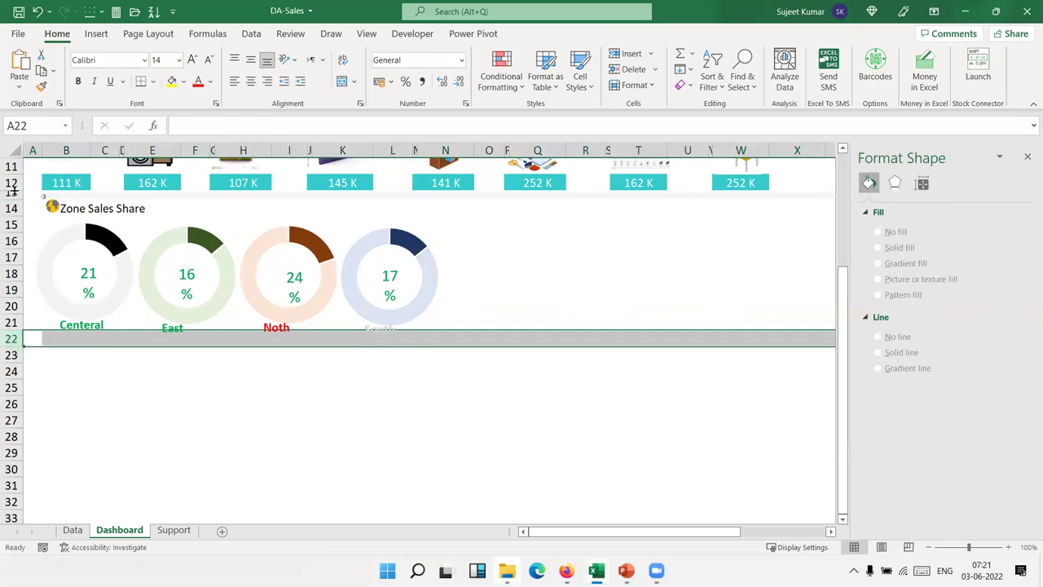
left_click_drag(4, 347, 14, 340)
left_click(47, 365)
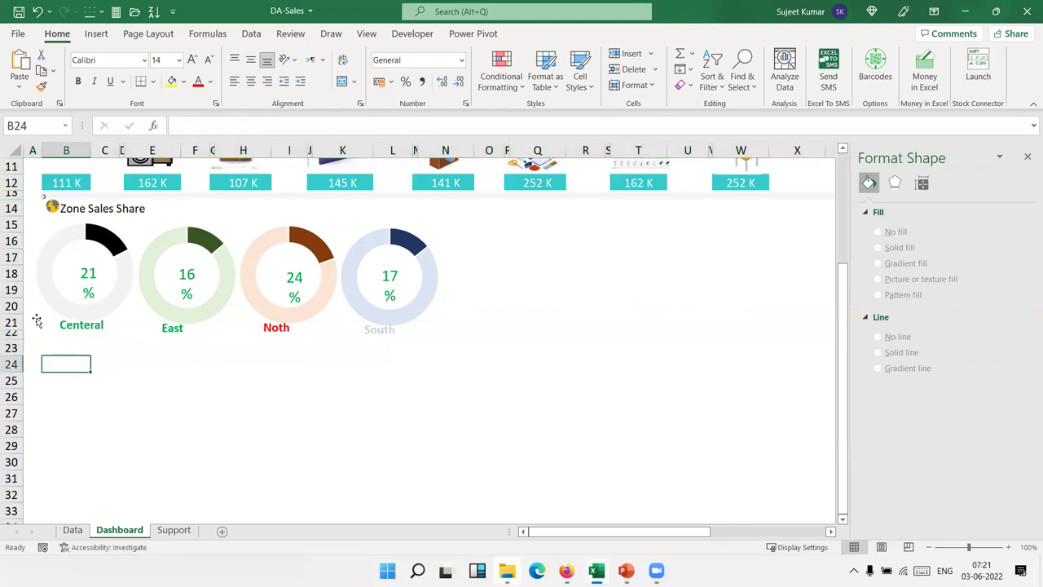
Copy row 13's thin separator formatting into row 22.
left_click(16, 195)
key("ctrl+c")
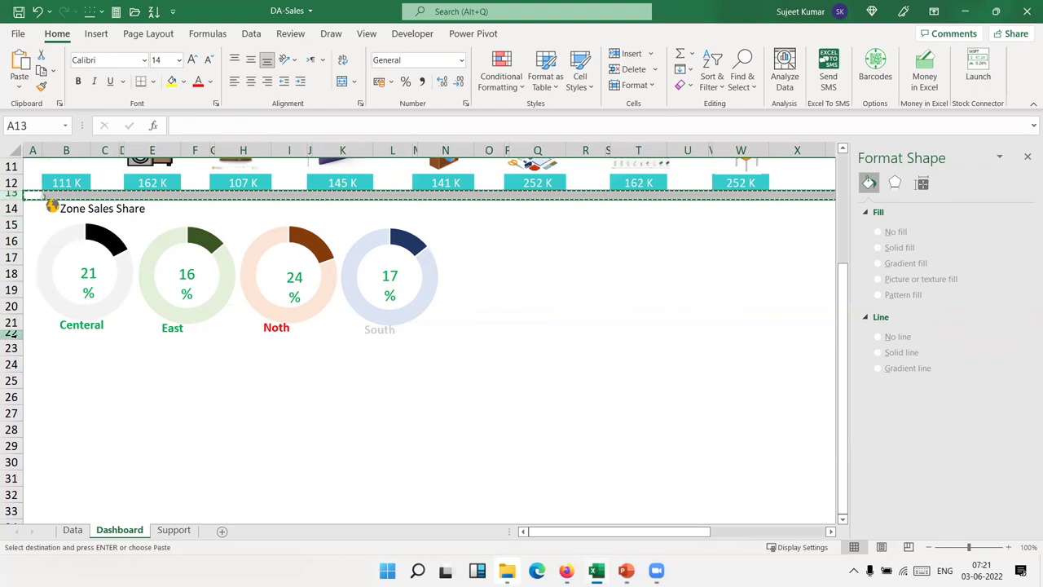
left_click(12, 334)
key("ctrl+v")
left_click(265, 407)
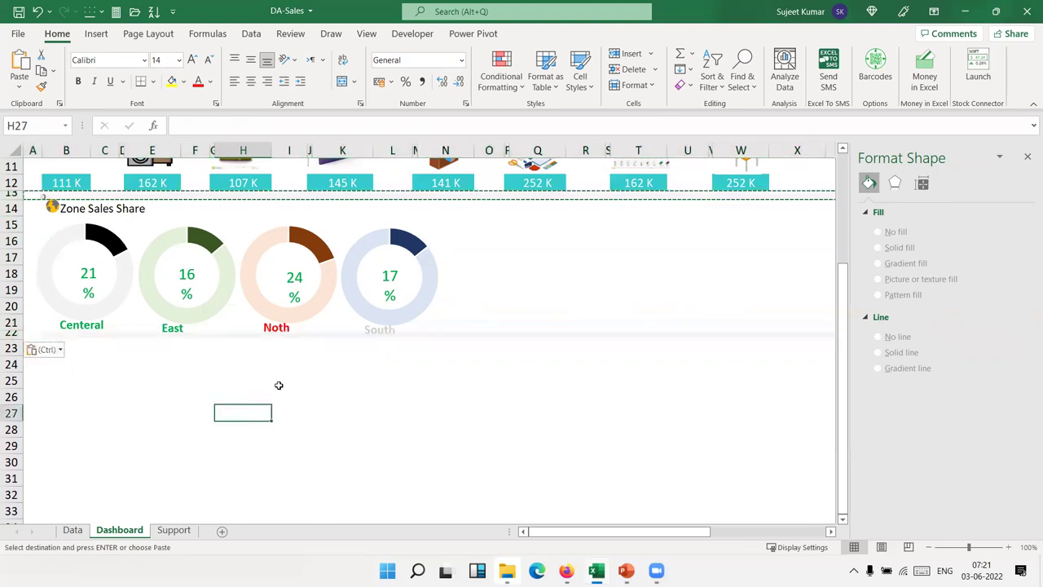
left_click(59, 400)
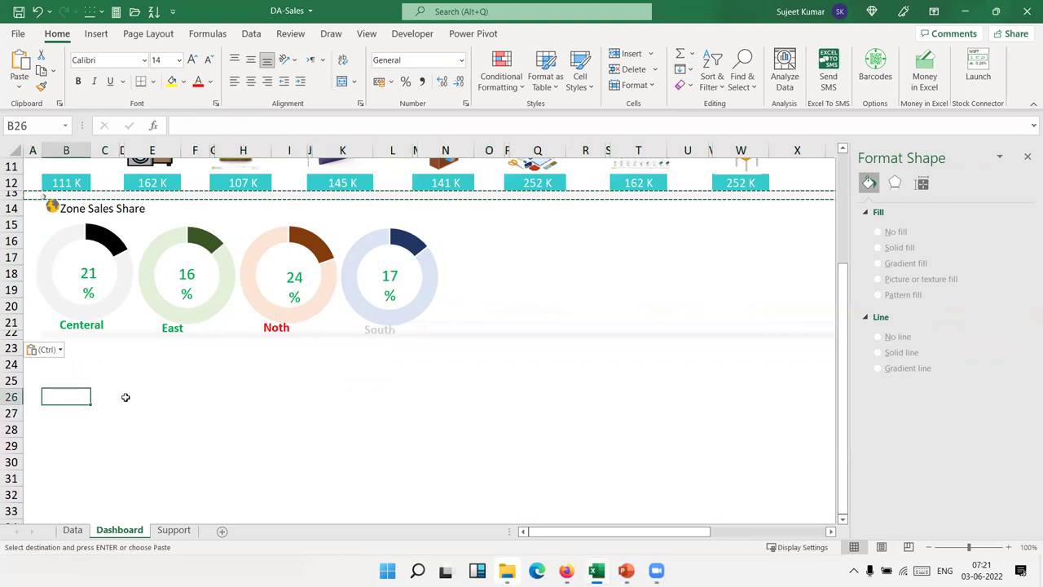
left_click(658, 394)
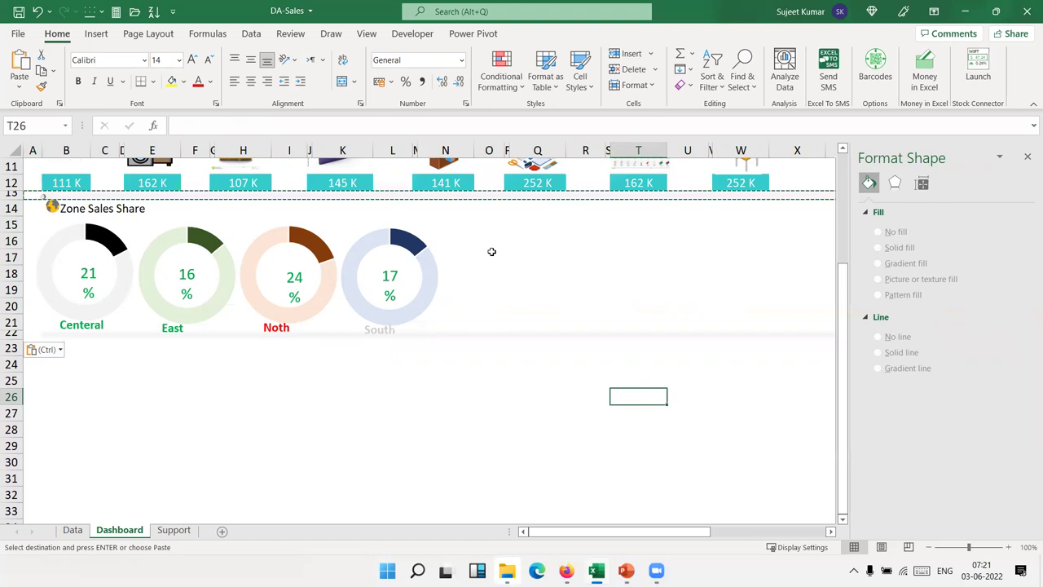
left_click(96, 33)
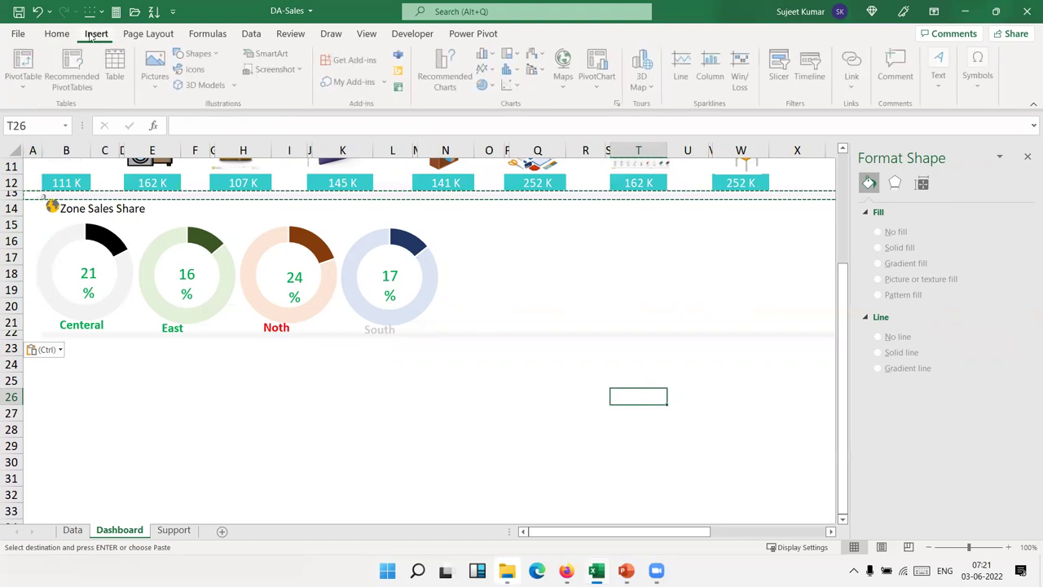
Search the Icons library for 'number', then clear the search.
left_click(157, 72)
left_click(196, 69)
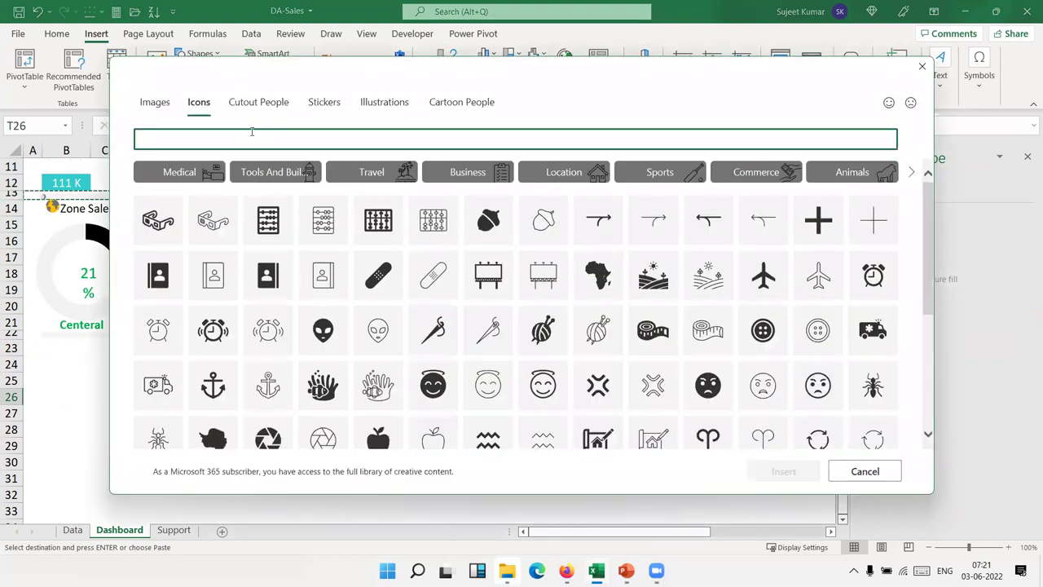
type("N")
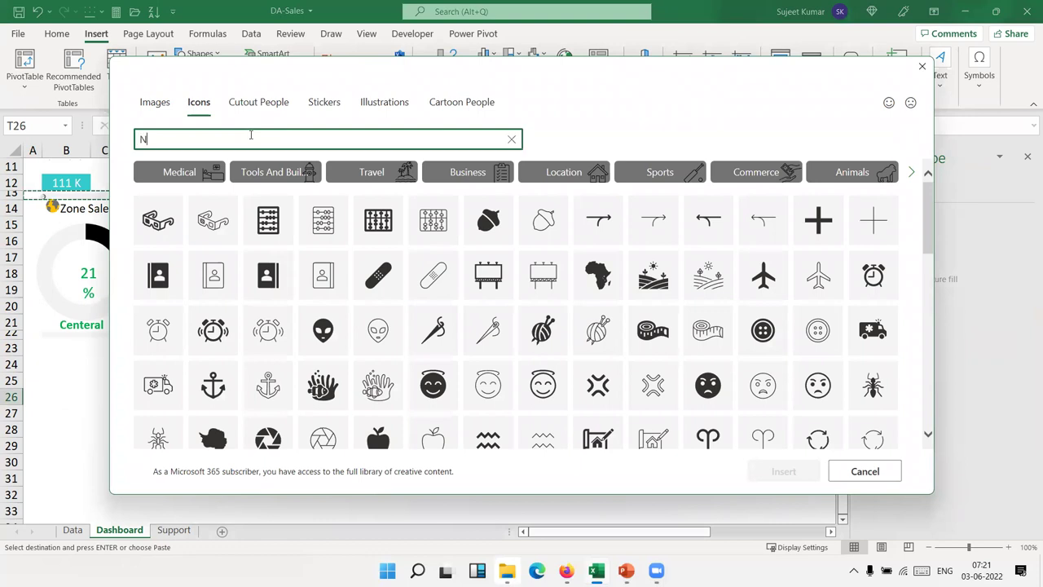
type("u")
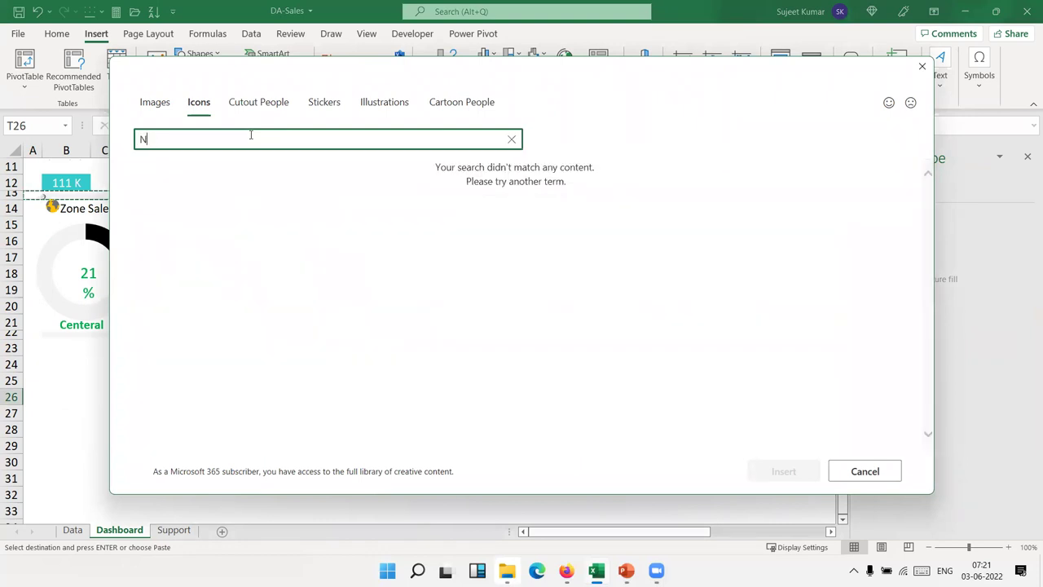
key("BackSpace")
type("umber")
type("n")
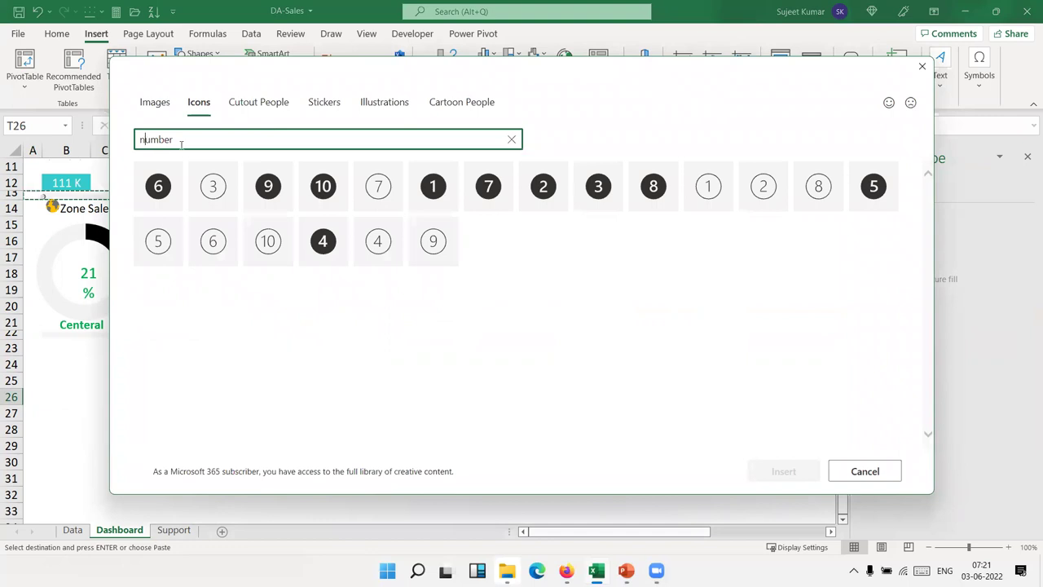
double_click(128, 132)
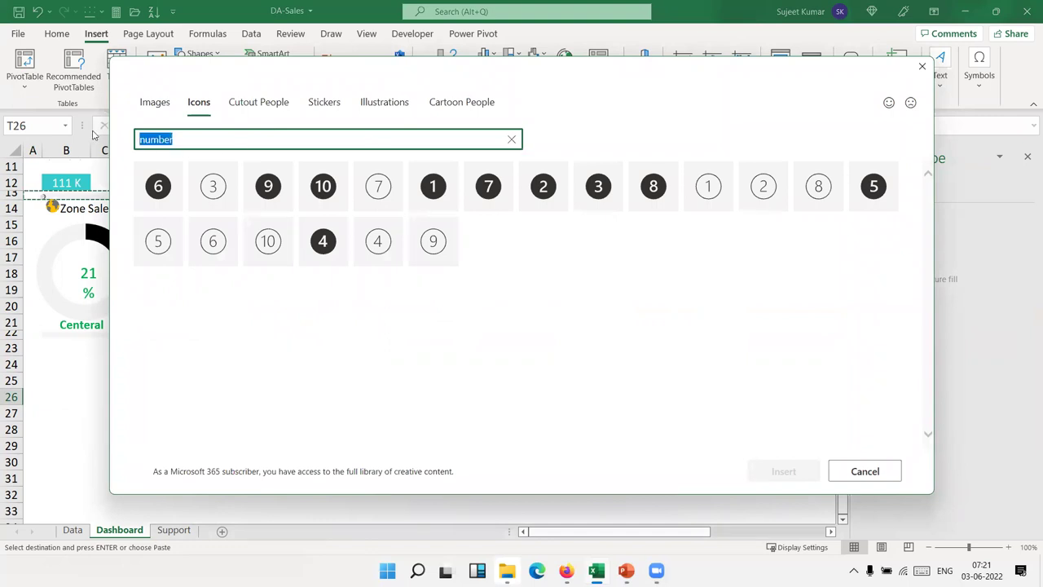
key("BackSpace")
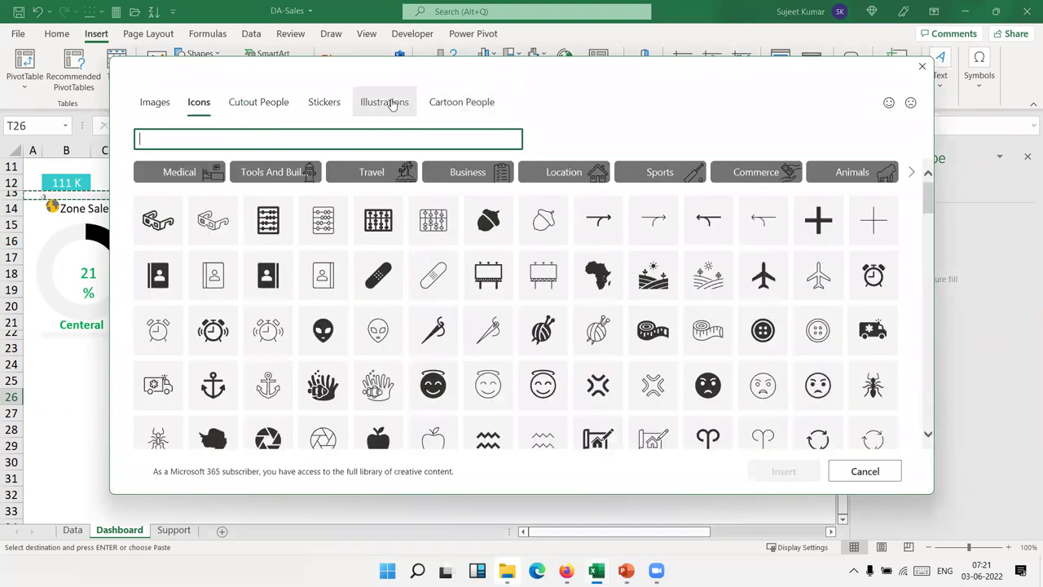
Search Illustrations for 'business' and insert the scattered-dots illustration.
left_click(389, 103)
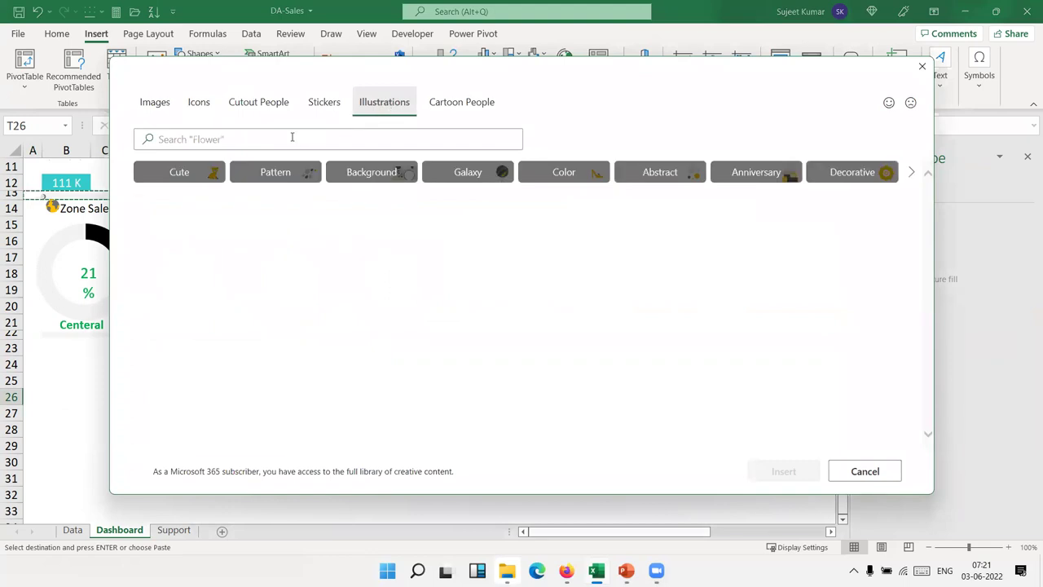
left_click(291, 138)
type("Sales")
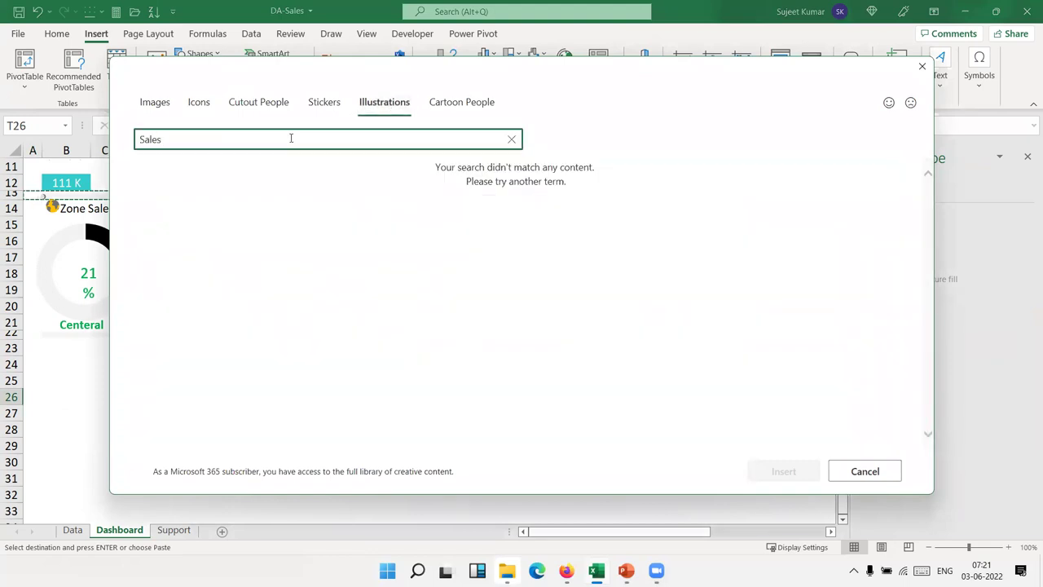
key("ctrl+a")
type("bussine")
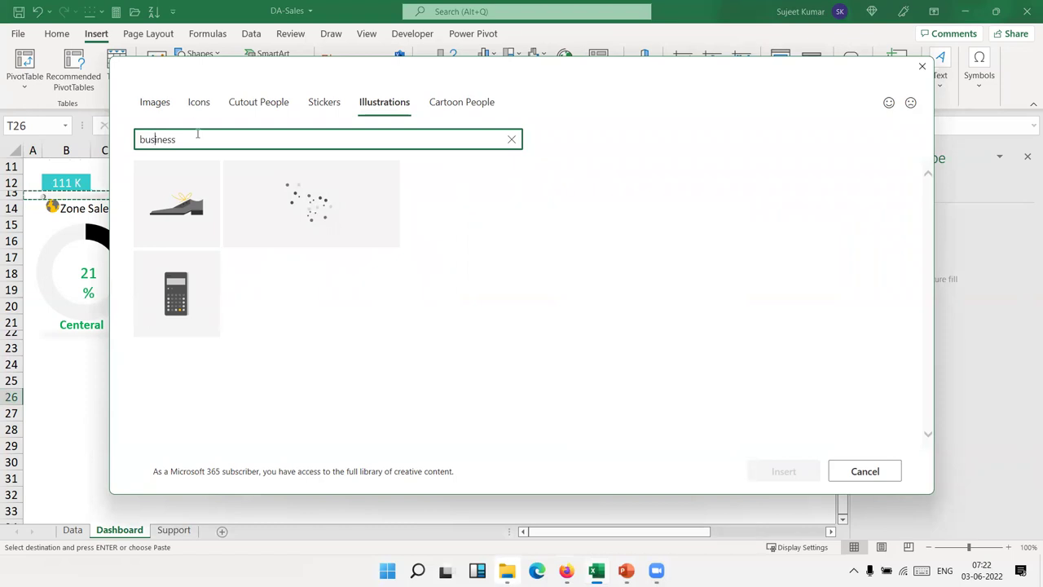
left_click(389, 170)
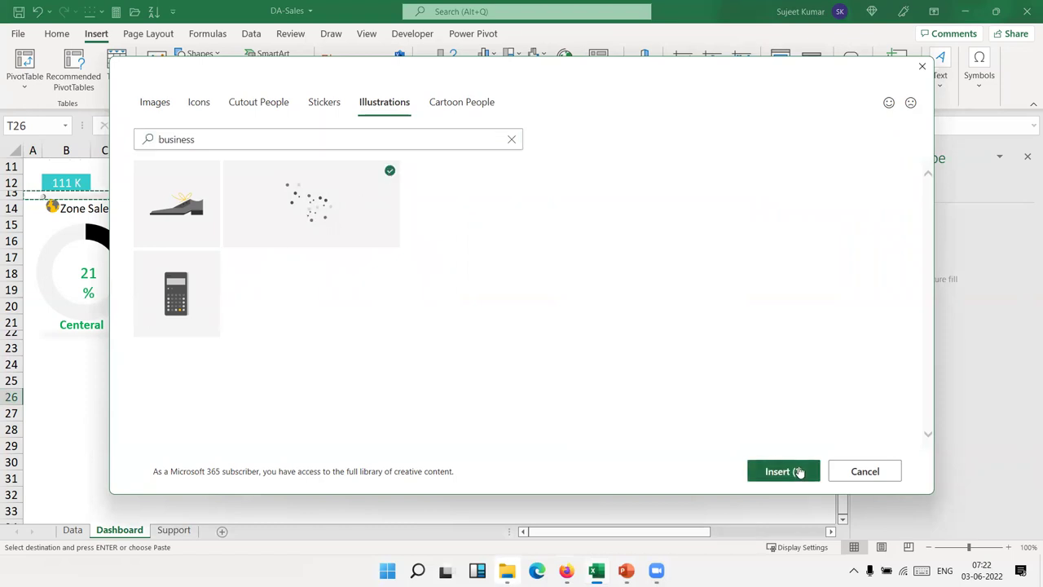
left_click(798, 471)
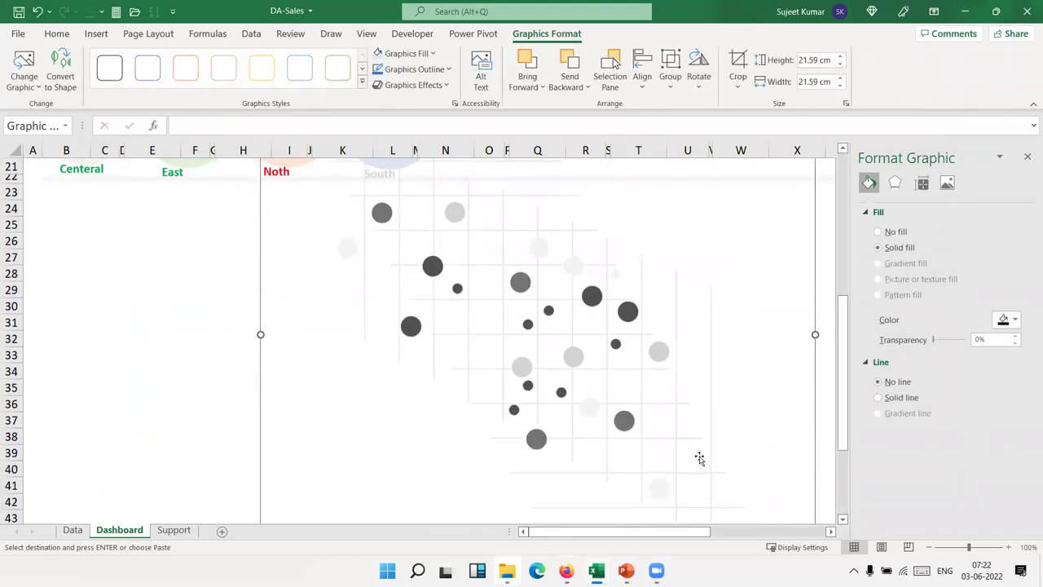
Shrink the dots illustration to a small icon of about 1.5 cm and move it up beside cell N14.
scroll(724, 435, "down", 7)
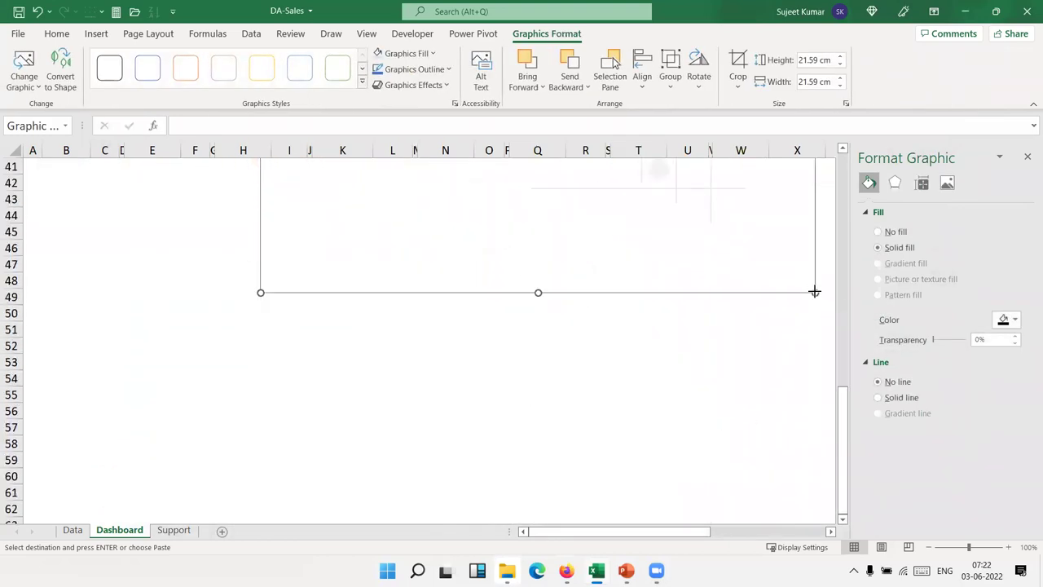
left_click_drag(814, 291, 650, 220)
scroll(568, 333, "up", 8)
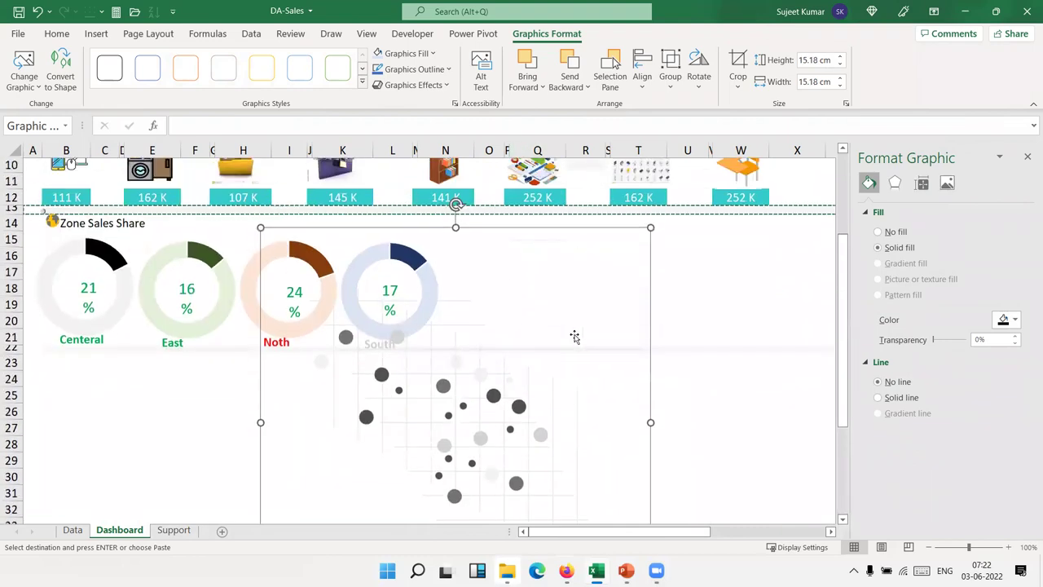
scroll(574, 337, "down", 3)
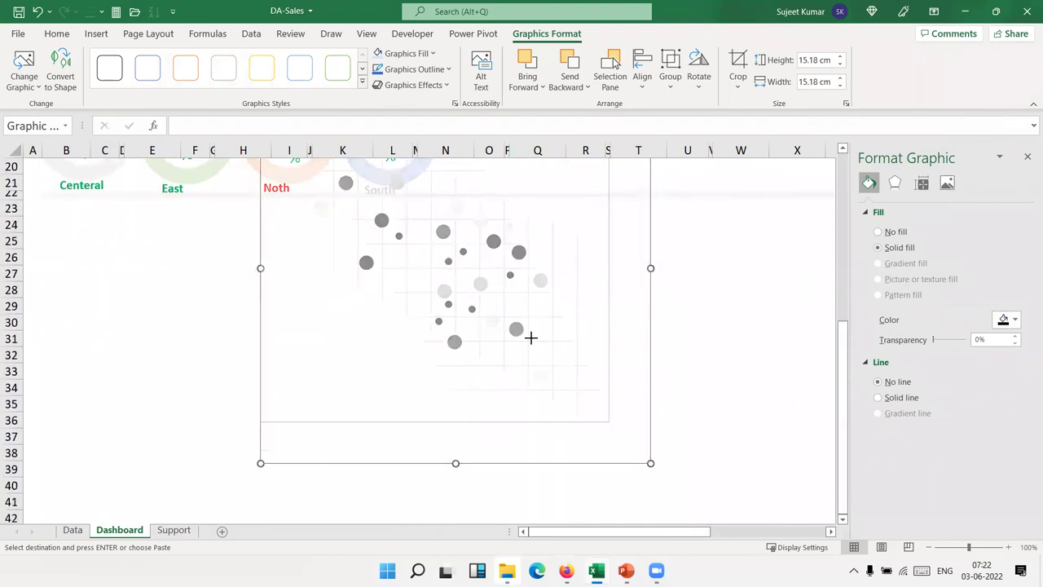
left_click_drag(650, 463, 395, 209)
scroll(437, 321, "up", 3)
mouse_move(375, 341)
left_mouse_down()
mouse_move(521, 306)
mouse_move(476, 256)
left_mouse_up()
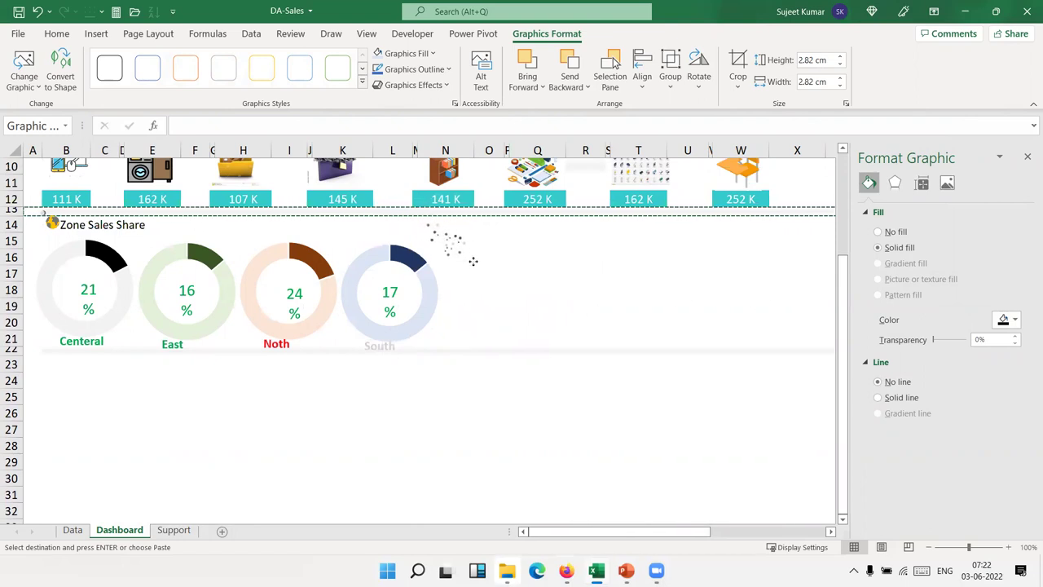
left_click_drag(472, 261, 453, 245)
left_click_drag(461, 238, 512, 243)
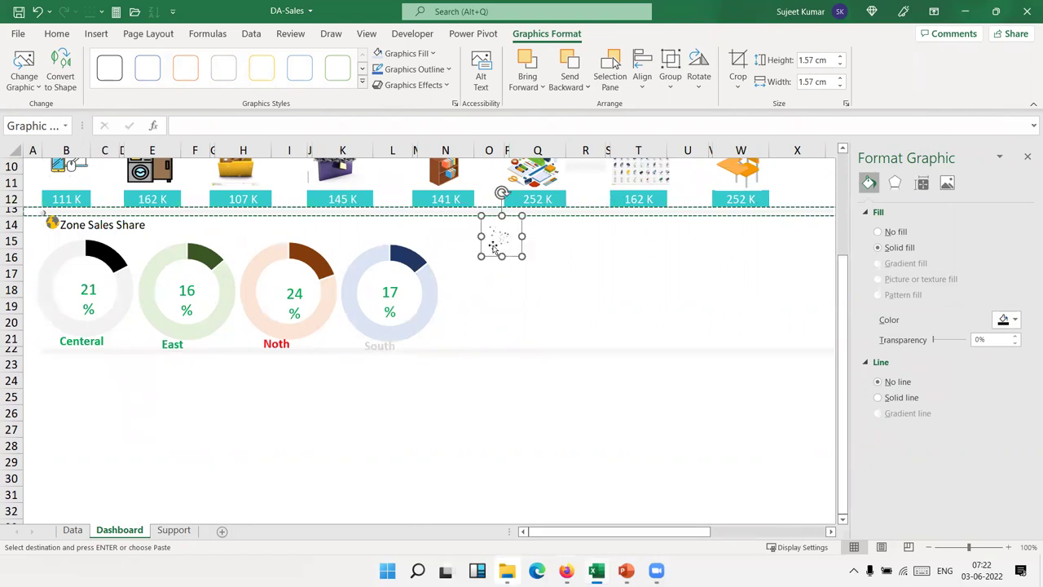
Check the icon's placement around M14:M21, then select N14 through R14.
left_click(426, 223)
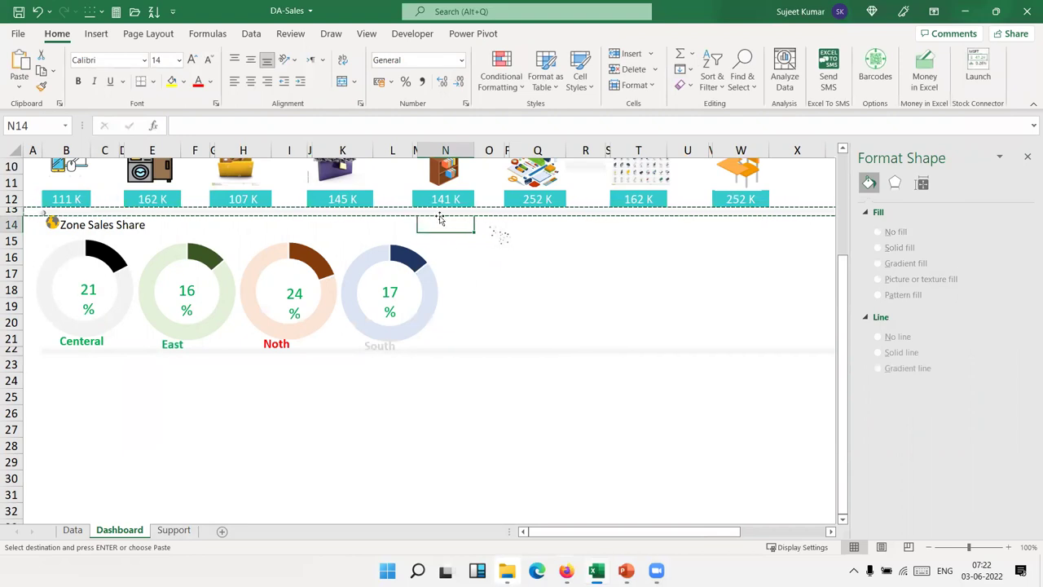
key("Left")
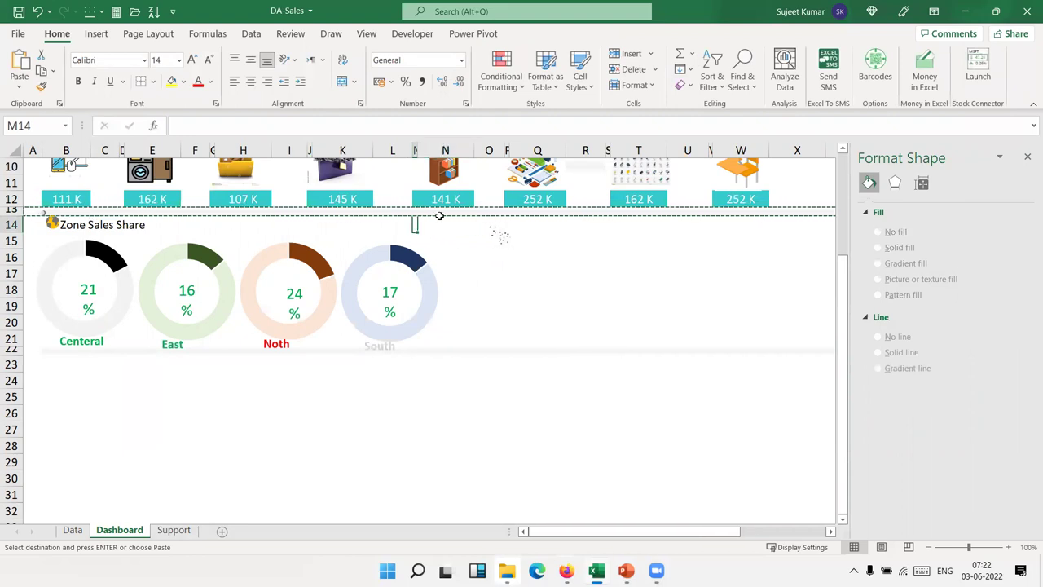
key("shift+Down")
key("shift+Down")
key("shift+Down")
key("shift+Down")
key("shift+Down")
key("shift+Down")
key("shift+Down")
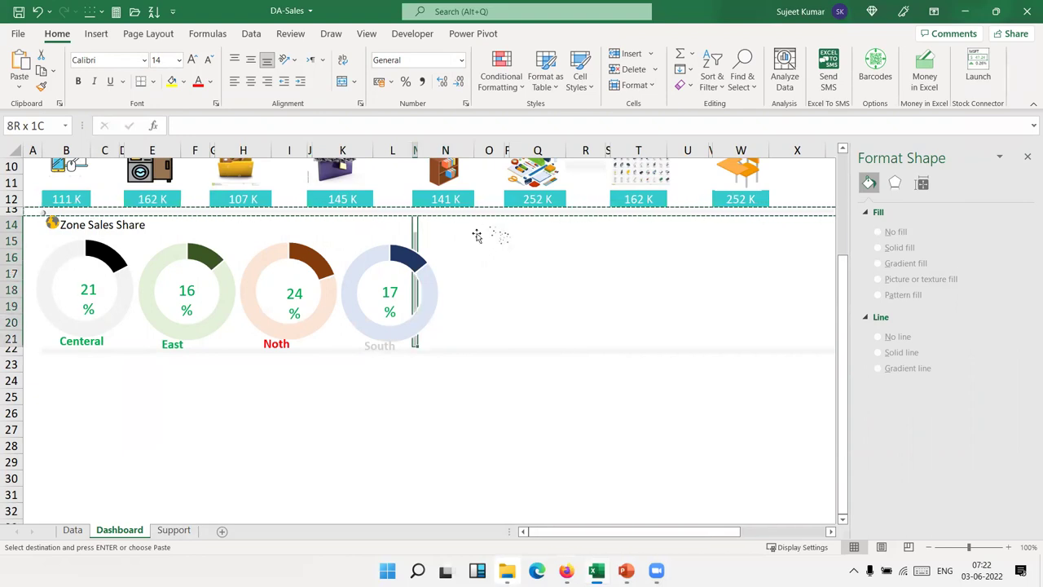
scroll(462, 353, "up", 3)
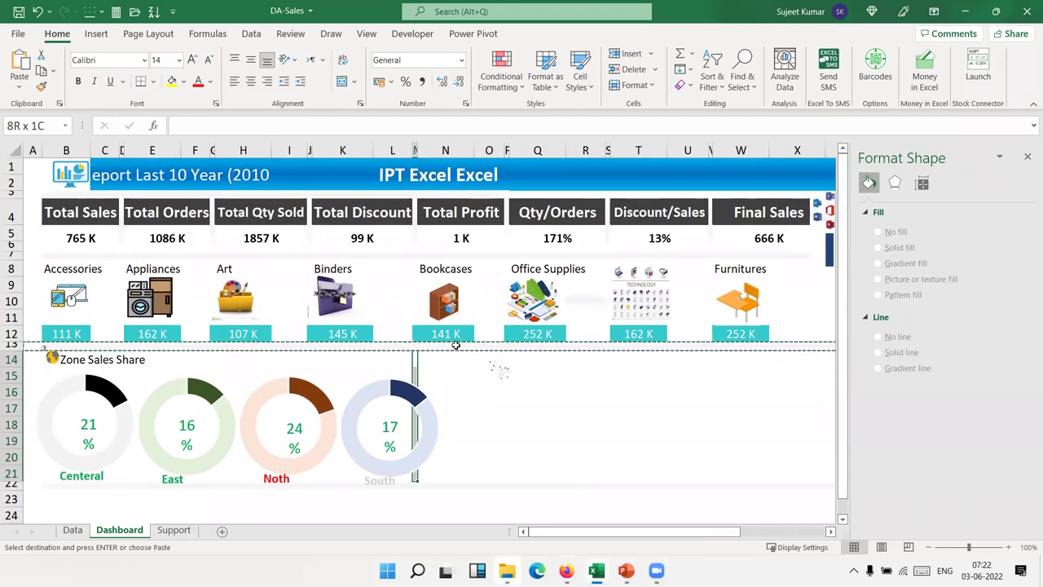
left_click(468, 379)
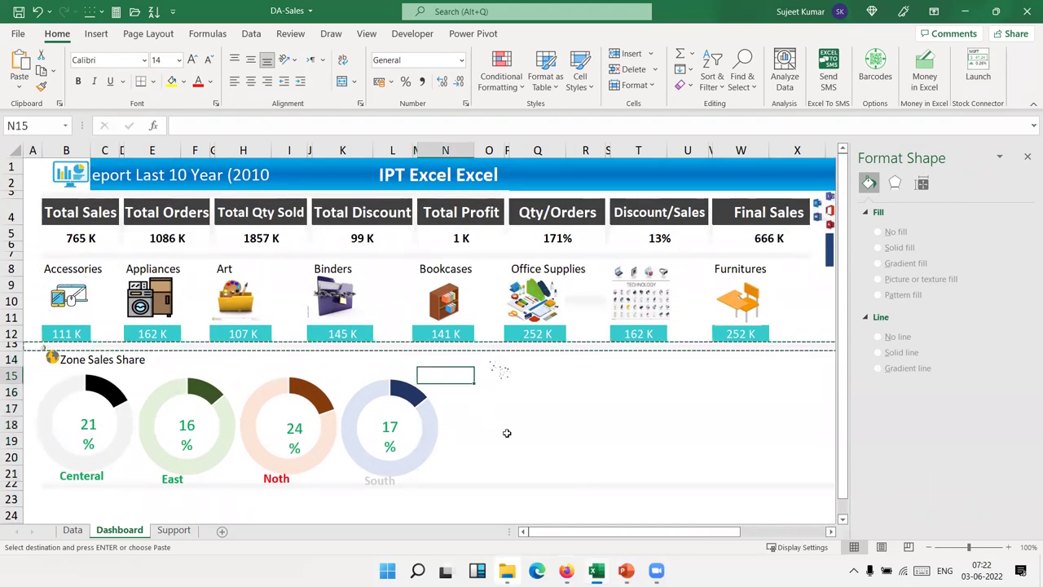
left_click(487, 366)
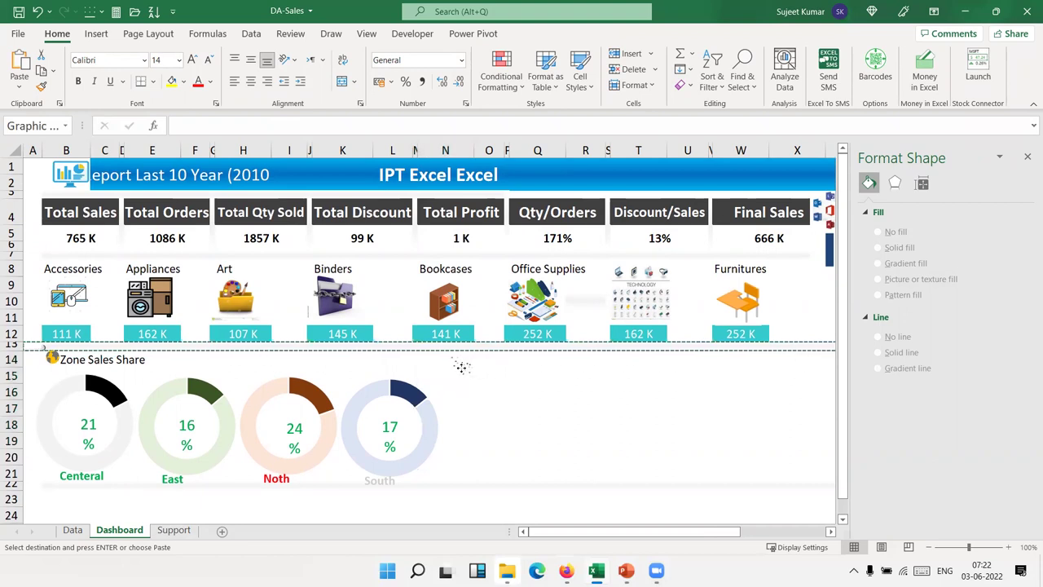
left_click(453, 366)
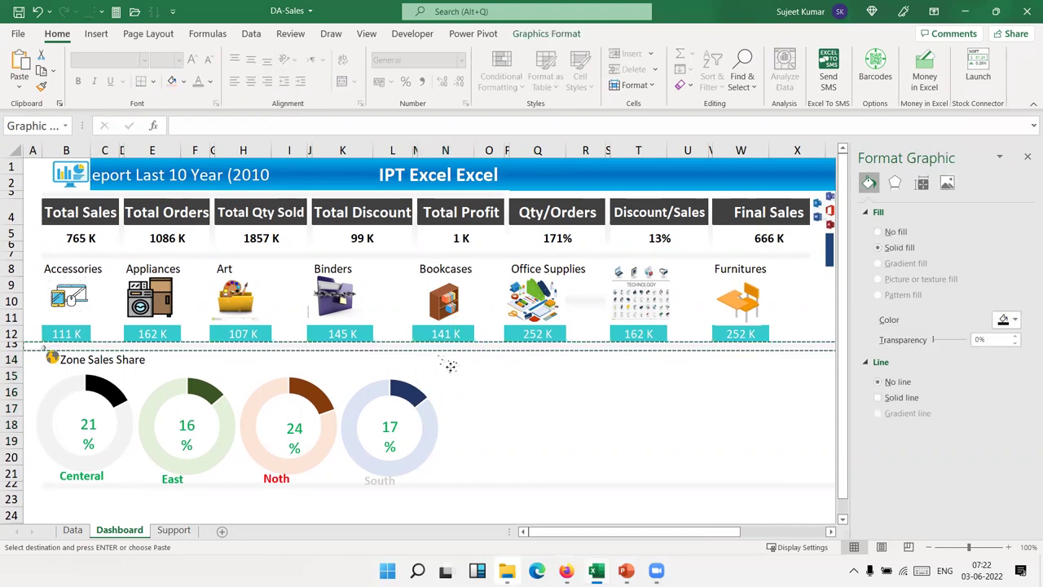
left_click(484, 359)
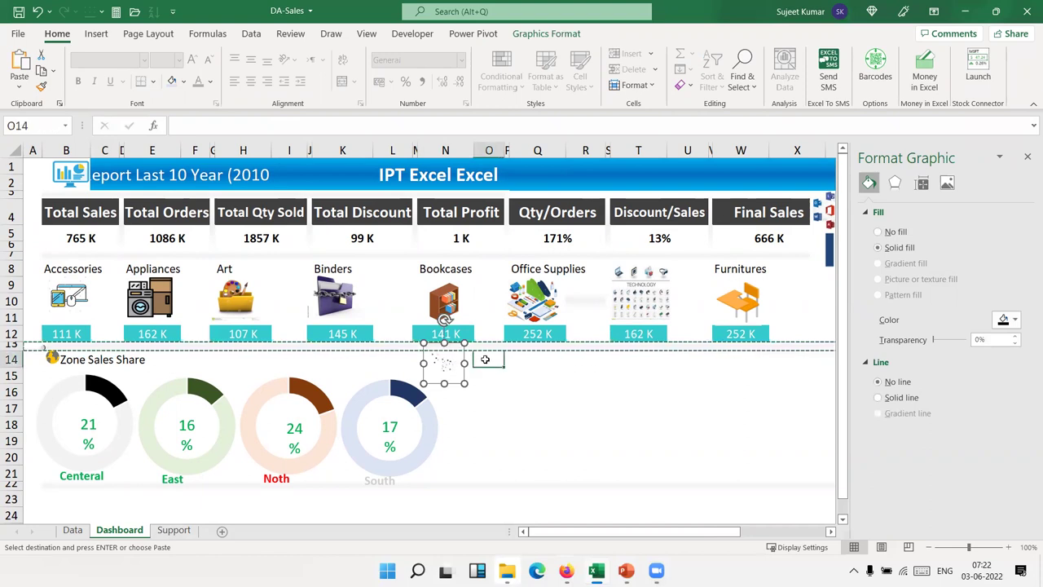
key("Left")
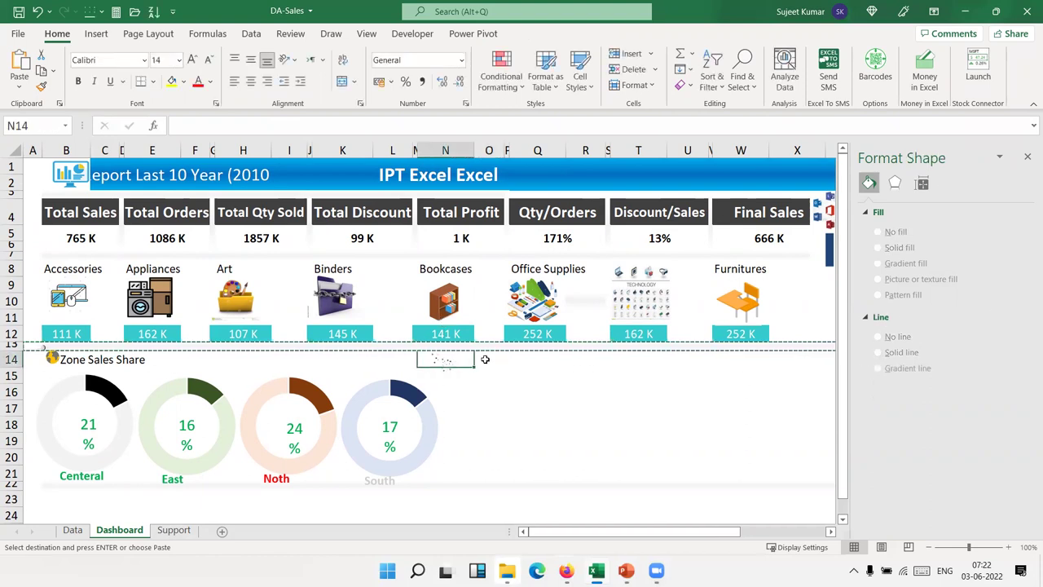
key("shift+Right")
key("shift+Right")
key("shift+Right")
key("shift+Right")
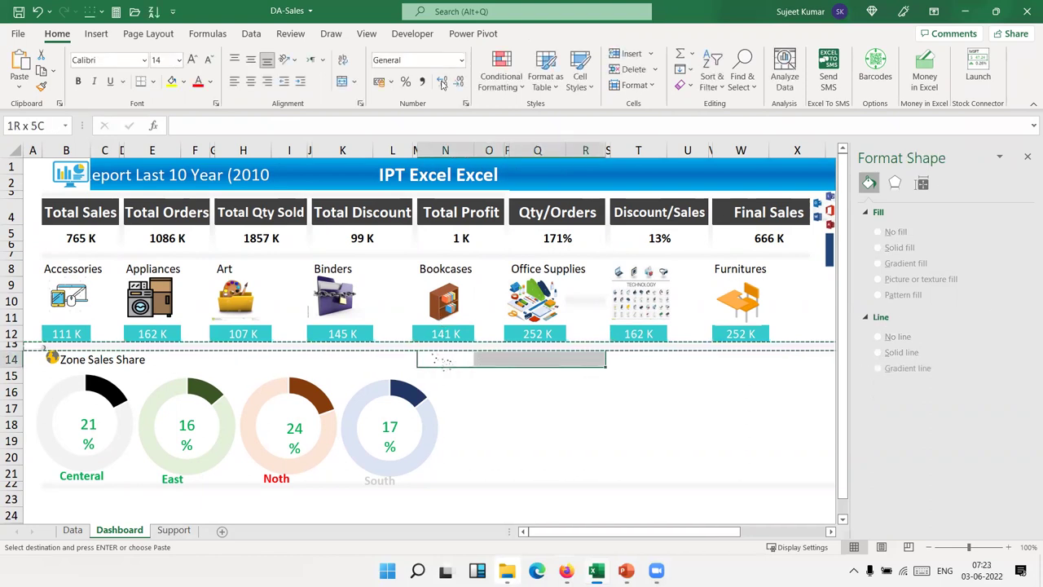
Merge N14:R14 and enter the heading 'Numbers of Orders' beside the dots icon.
left_click(342, 82)
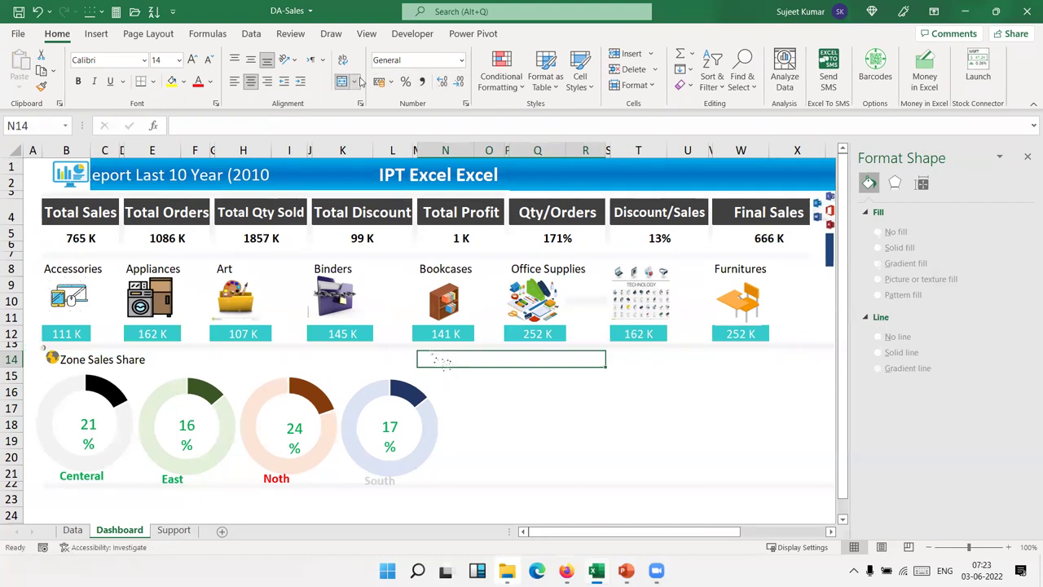
type("Nu")
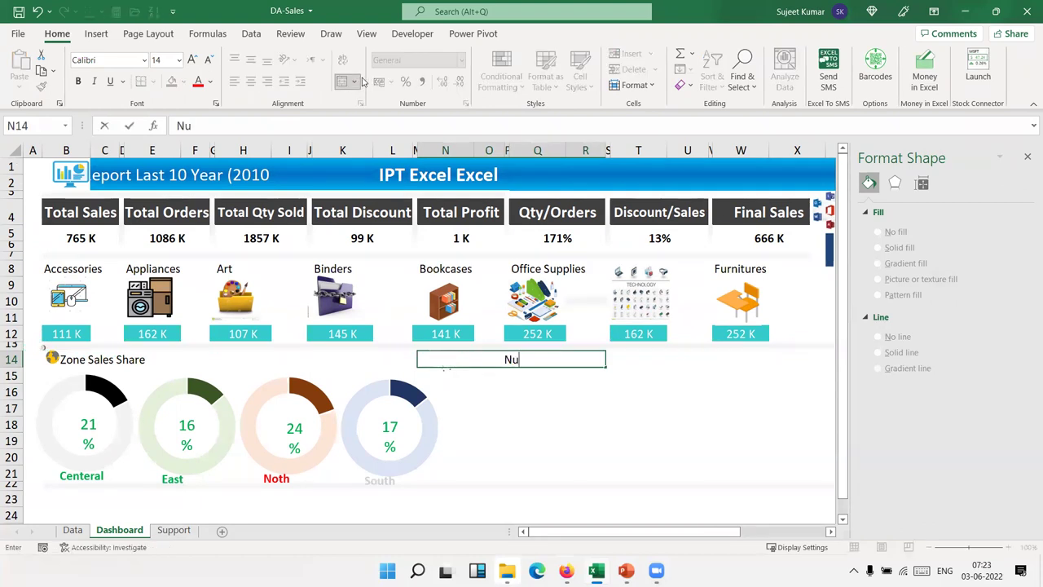
type("mb")
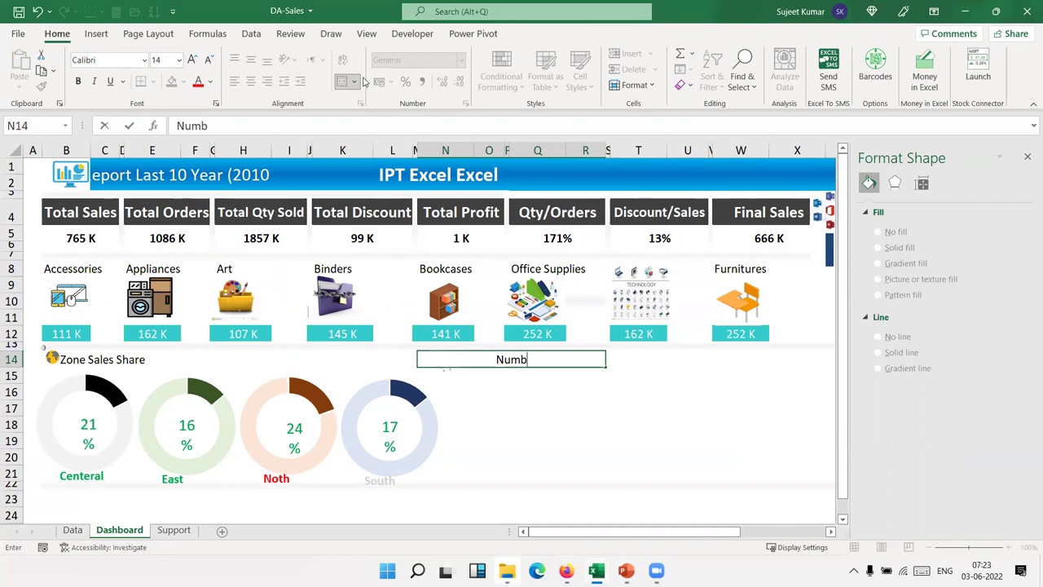
type("ers of ")
type("Orders")
key("Return")
key("Up")
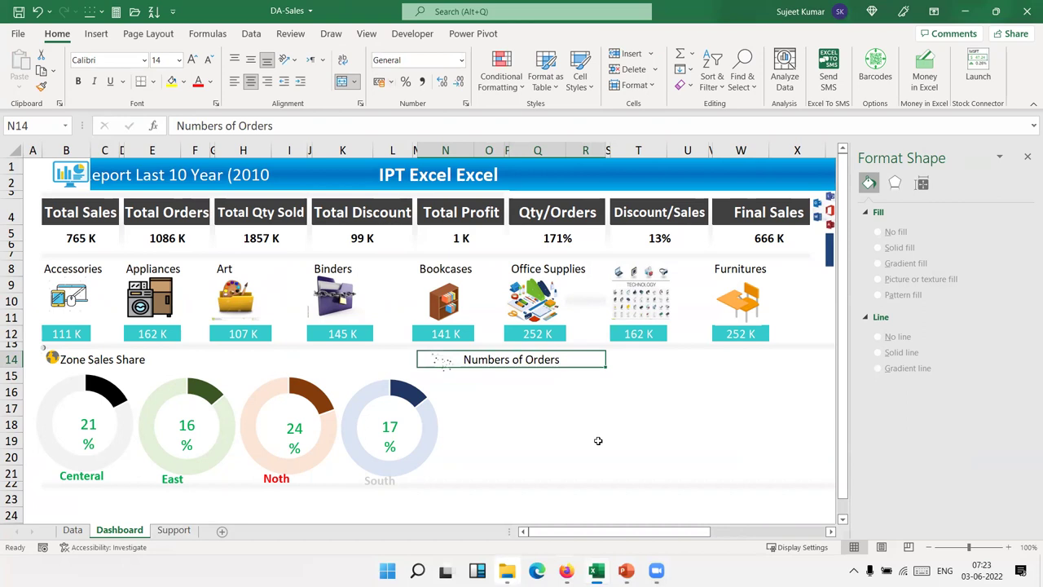
left_click(586, 433)
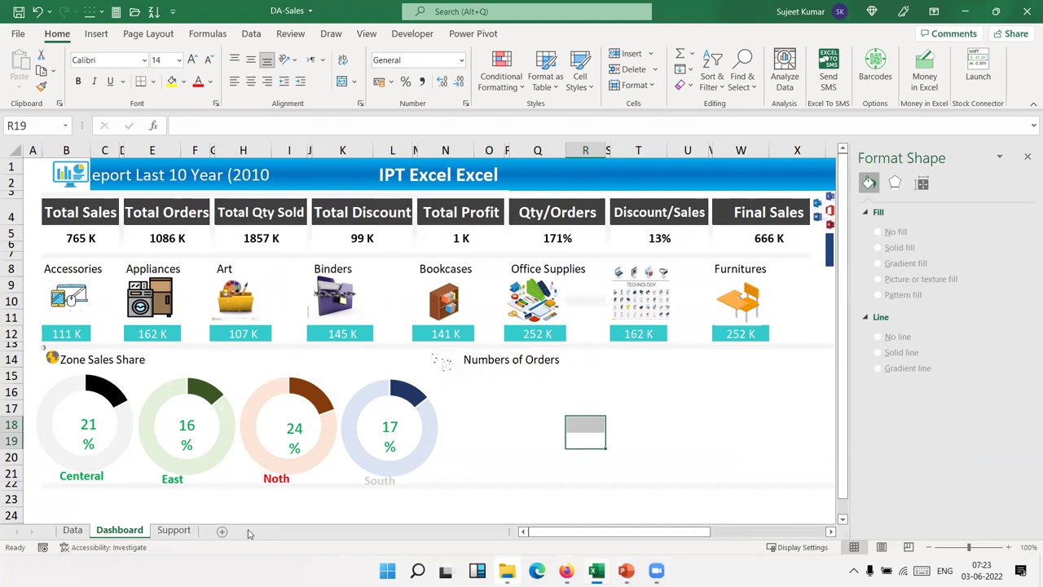
On the Support sheet, copy the zone pivot A19:B25 to A29 and remove Zone from its rows.
left_click(157, 531)
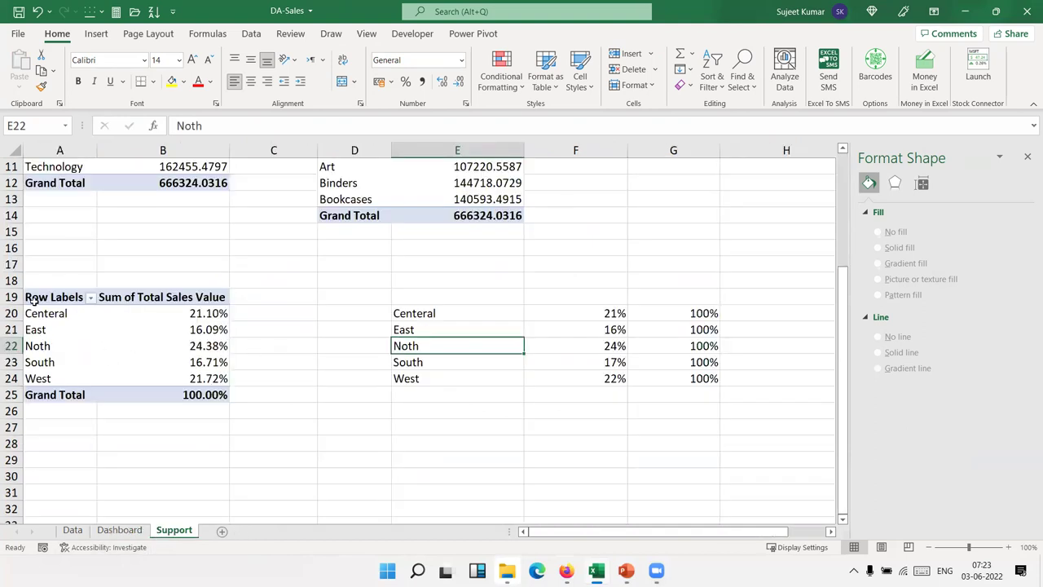
left_click_drag(32, 300, 174, 394)
key("ctrl+c")
left_click(70, 455)
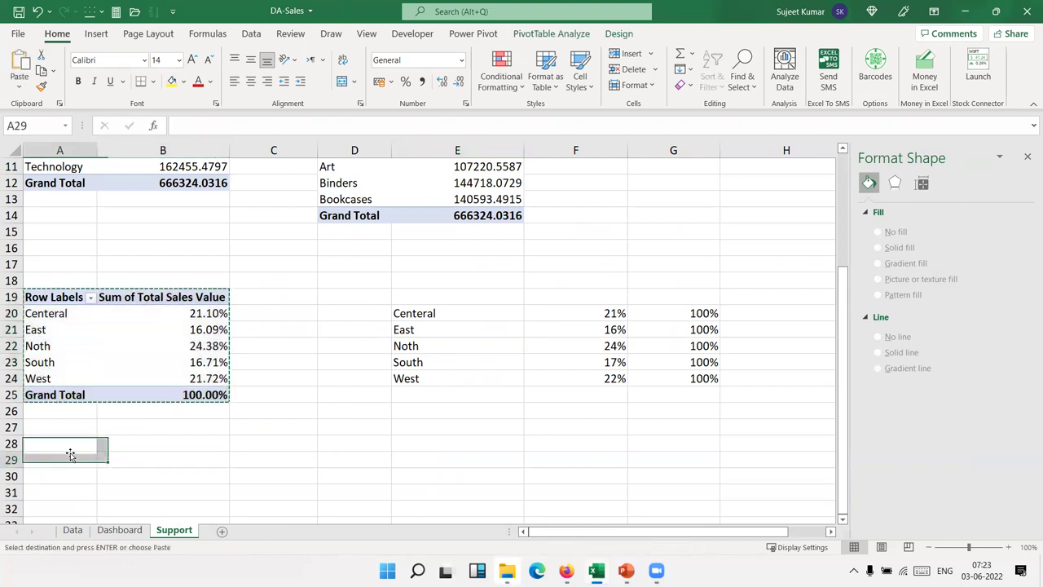
key("ctrl+v")
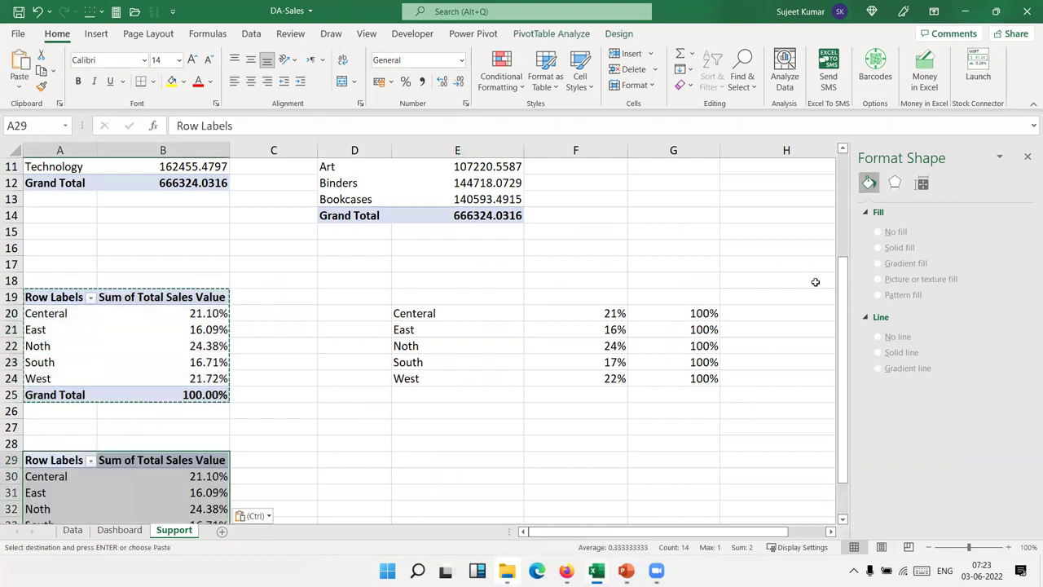
left_click(1025, 157)
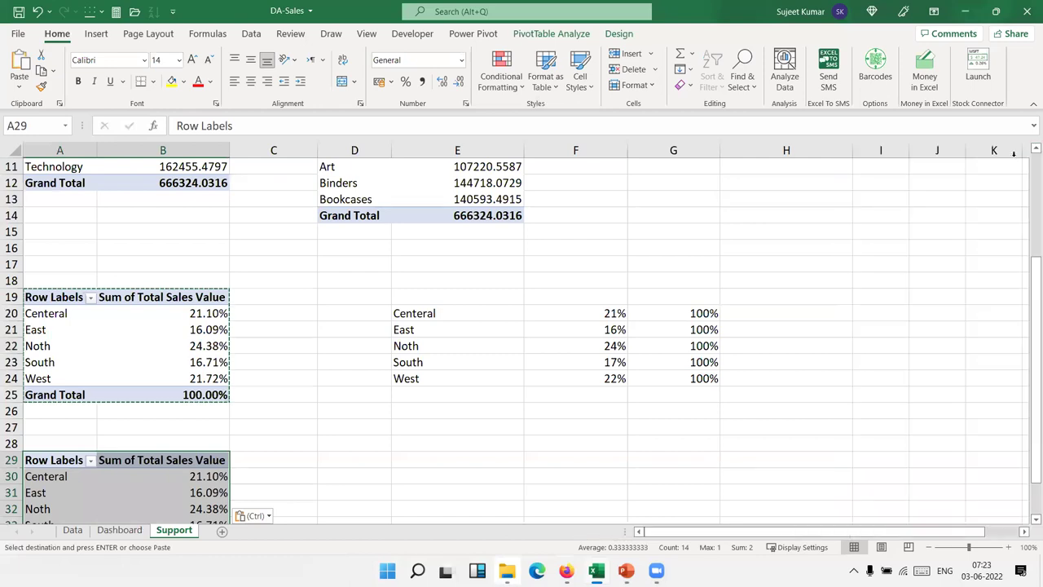
left_click(550, 34)
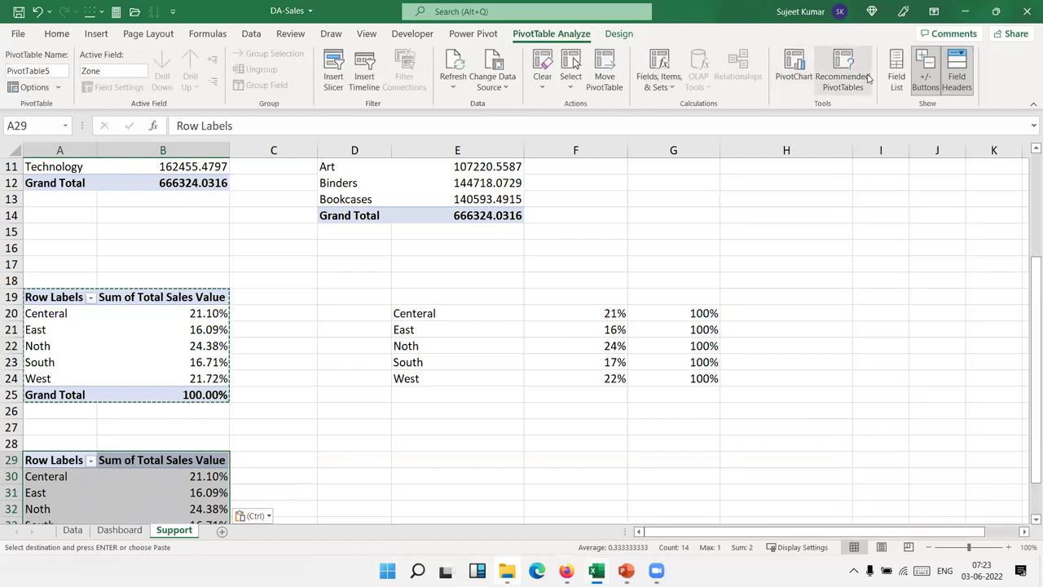
left_click(896, 76)
mouse_move(844, 464)
left_mouse_down()
mouse_move(912, 324)
mouse_move(866, 236)
left_mouse_up()
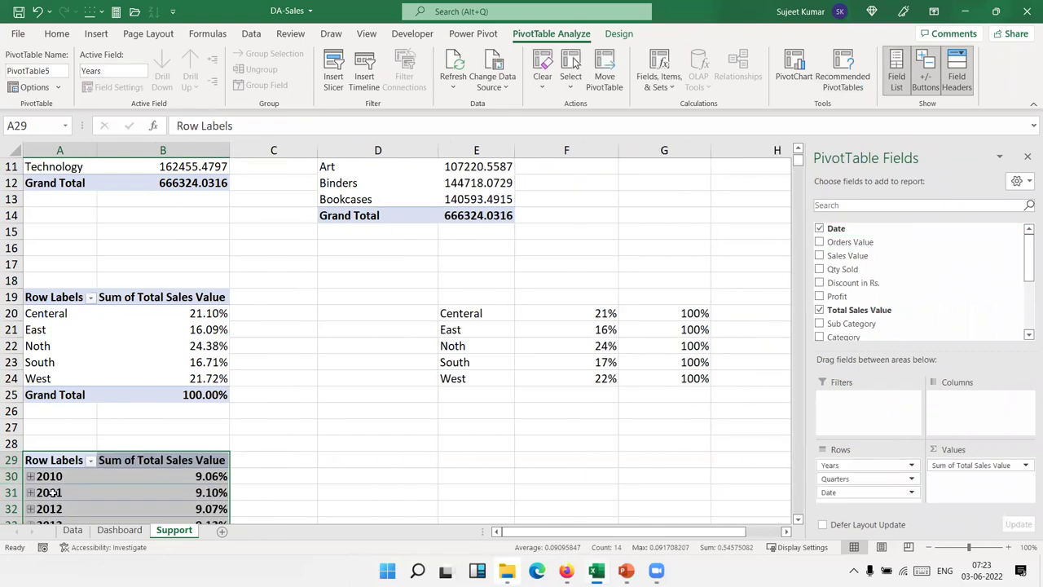
Regroup the copied pivot's dates by Years only, dropping Quarters and Months.
right_click(53, 491)
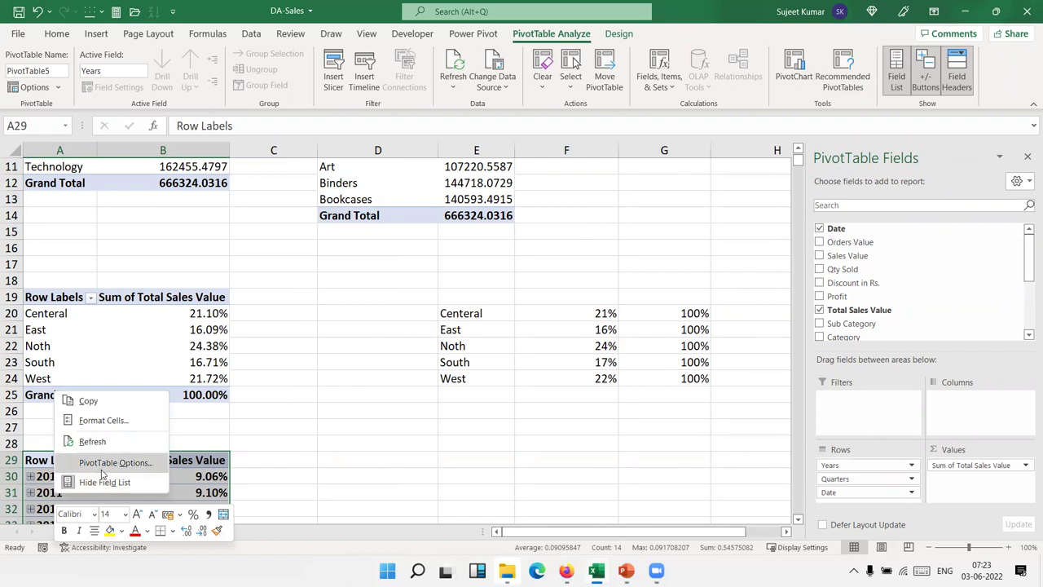
left_click(53, 492)
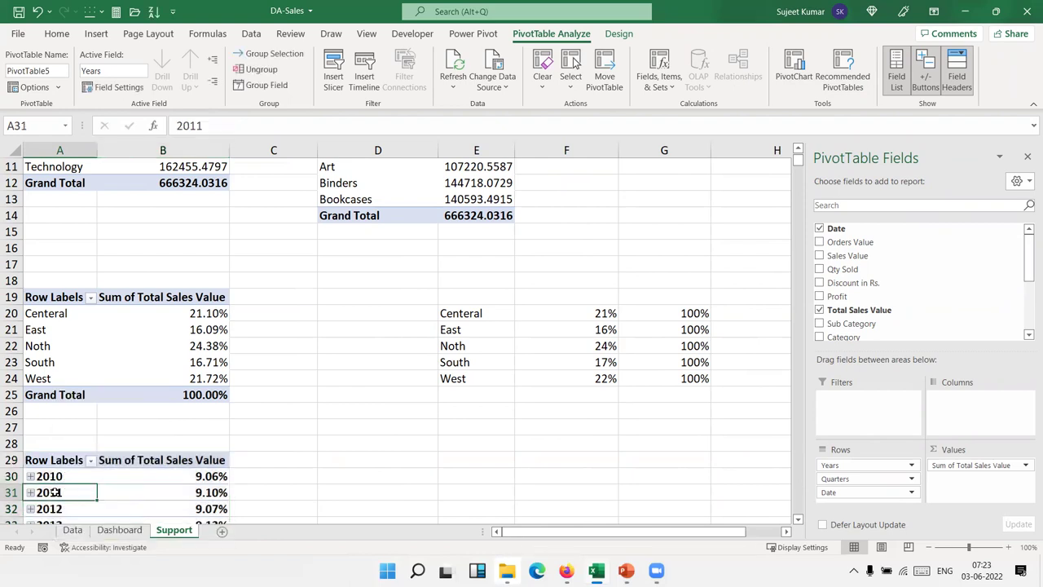
right_click(54, 492)
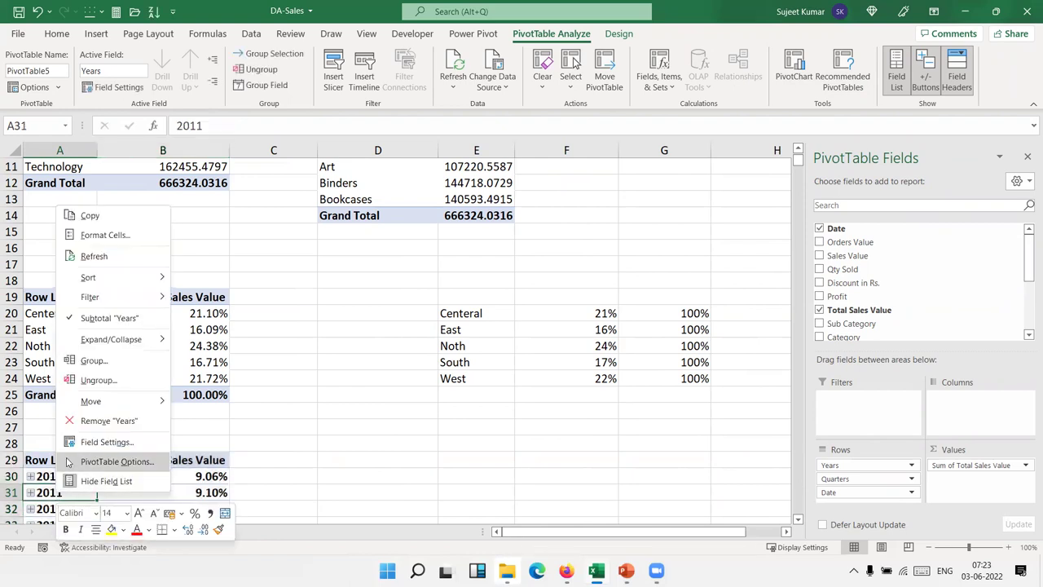
left_click(106, 363)
left_click(47, 385)
left_click(49, 377)
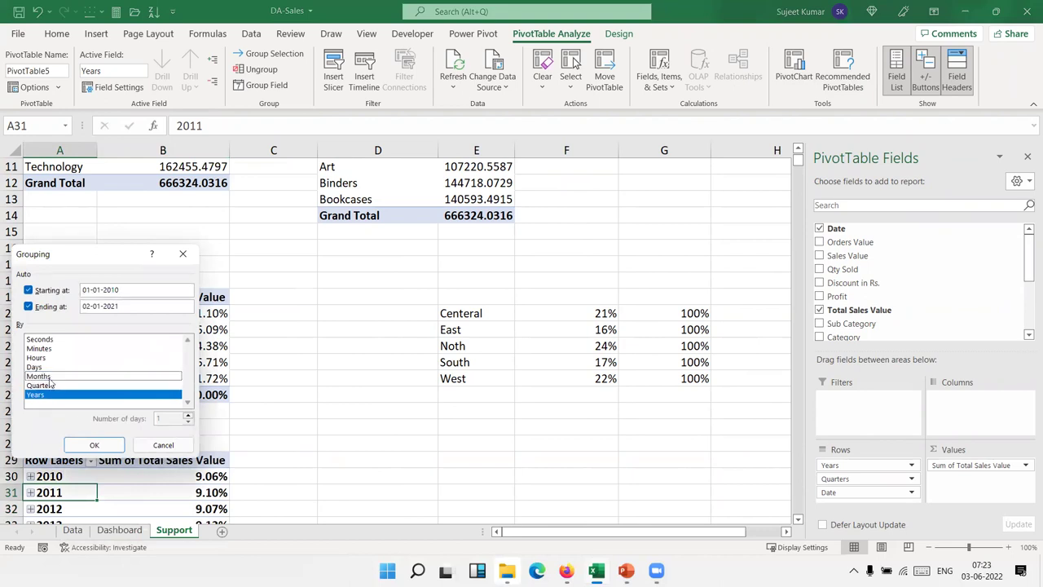
left_click(91, 445)
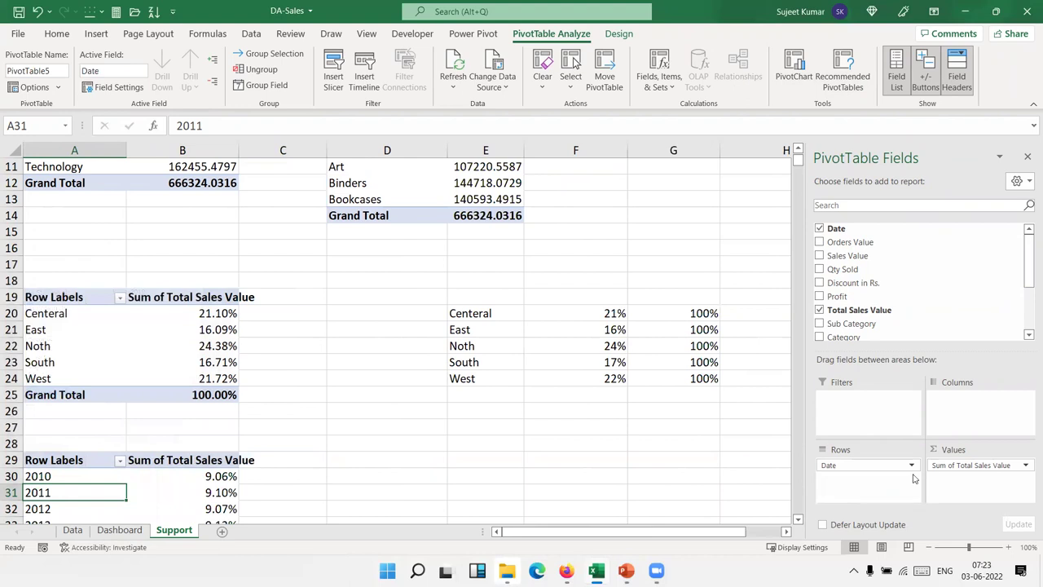
Replace Sum of Total Sales Value with Count of Orders Value in the pivot's values.
left_click_drag(970, 465, 956, 270)
left_click_drag(850, 242, 970, 465)
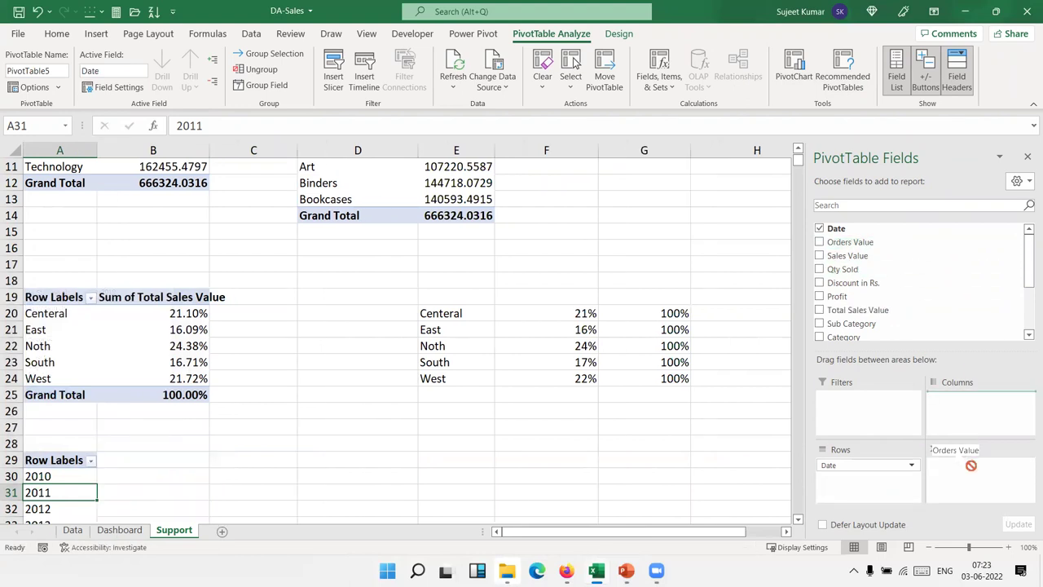
left_click(975, 464)
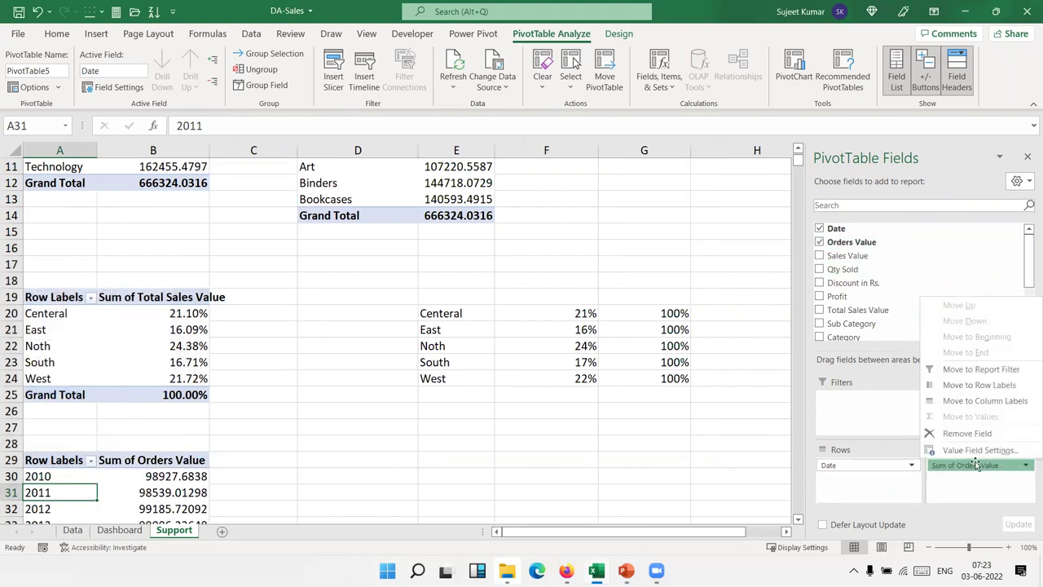
left_click(980, 450)
left_click(542, 375)
left_click(682, 450)
Select the whole yearly order-count pivot range for charting.
scroll(369, 452, "down", 2)
scroll(369, 452, "down", 1)
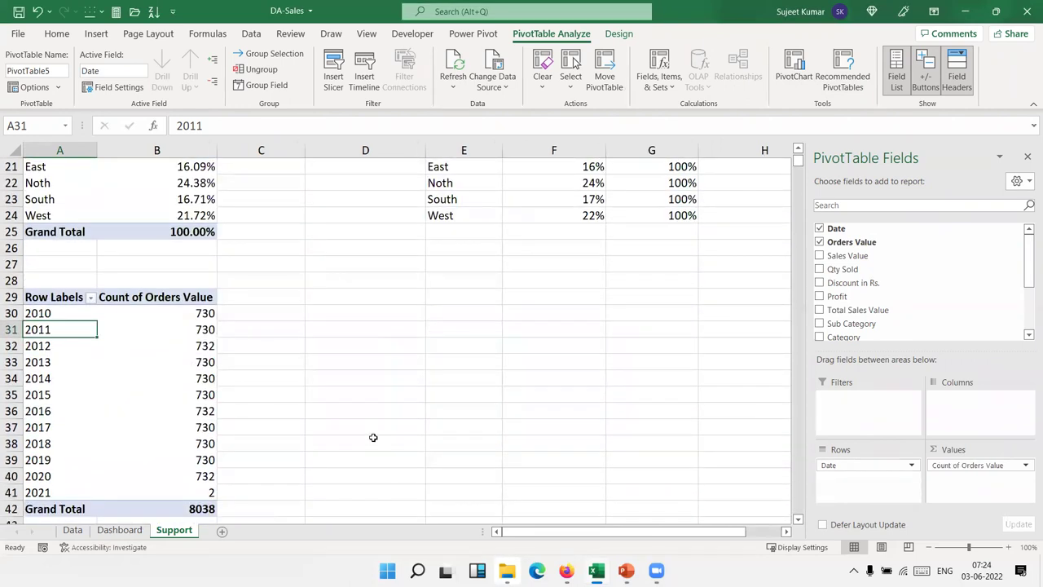
left_click(43, 304)
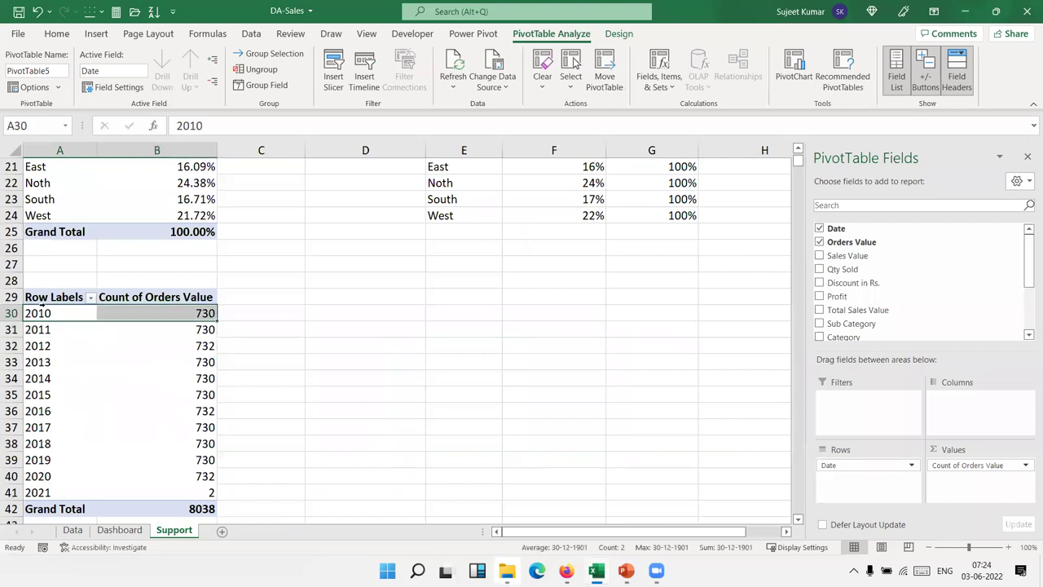
left_click(126, 344)
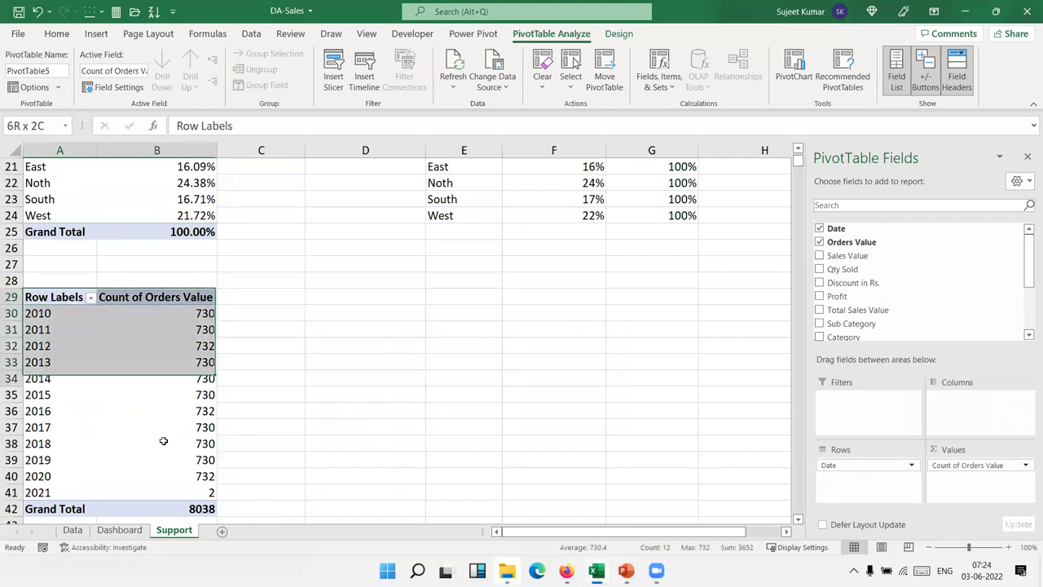
left_click_drag(72, 298, 195, 503)
left_click(95, 34)
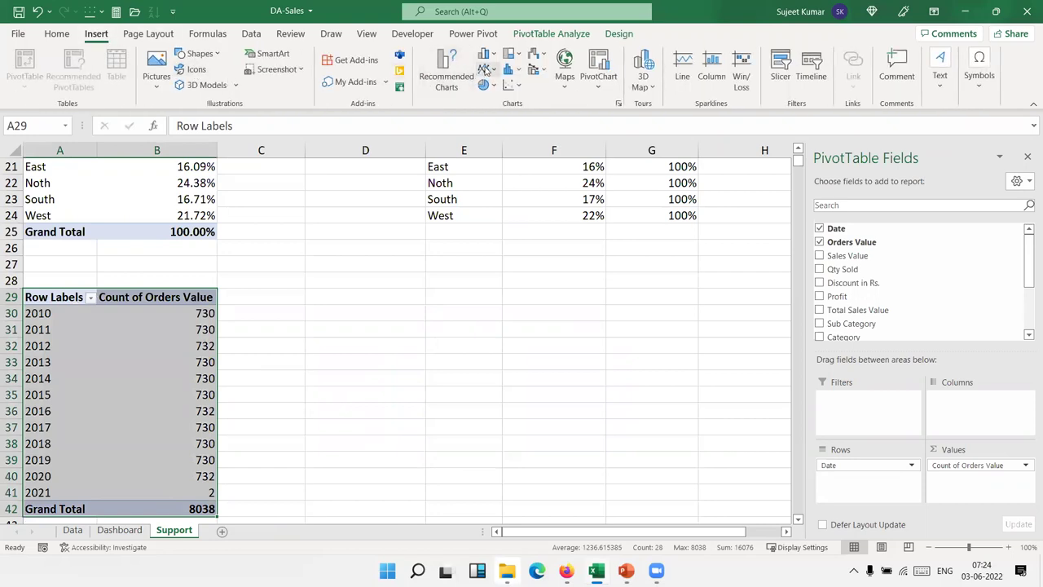
Insert an enlarged Line with Markers PivotChart of order counts, hiding all field buttons and deleting gridlines.
left_click(486, 68)
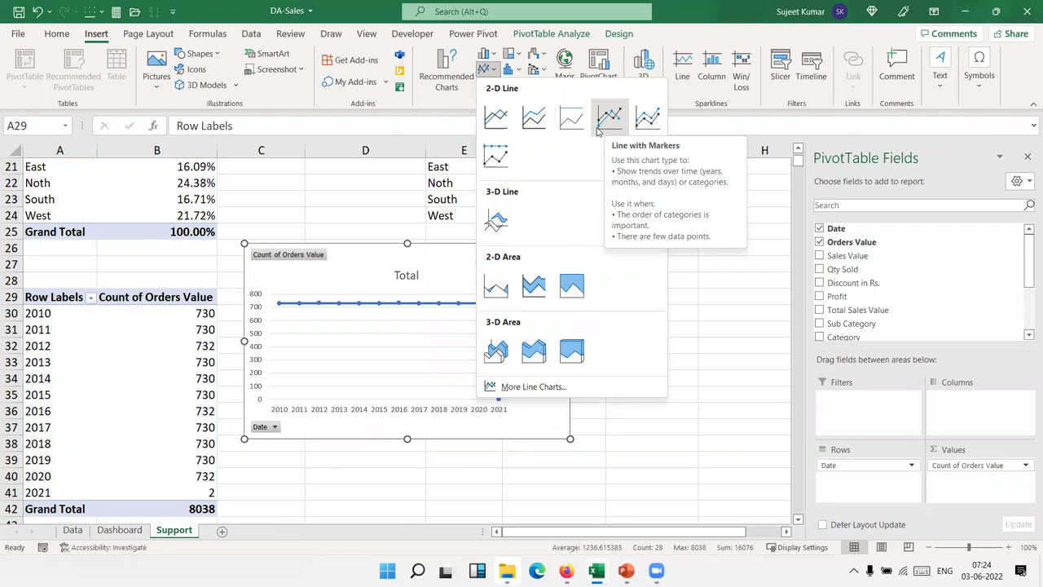
left_click(599, 130)
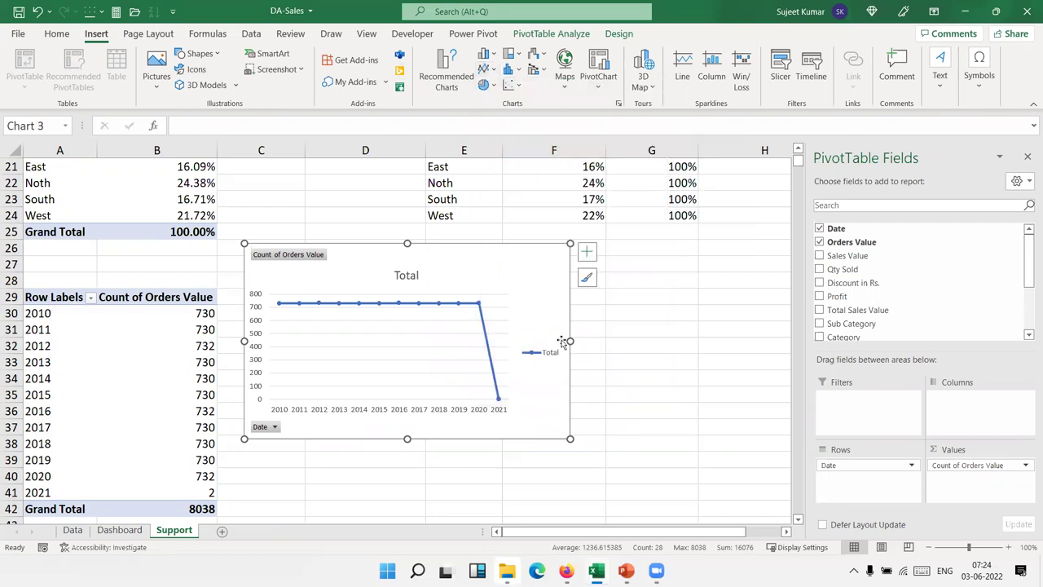
left_click_drag(570, 439, 606, 475)
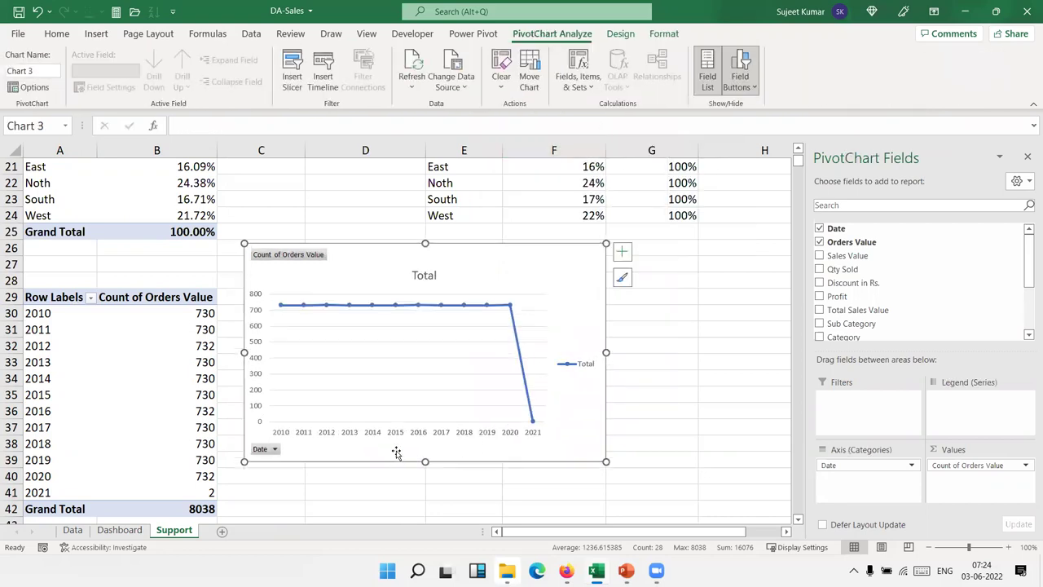
right_click(292, 269)
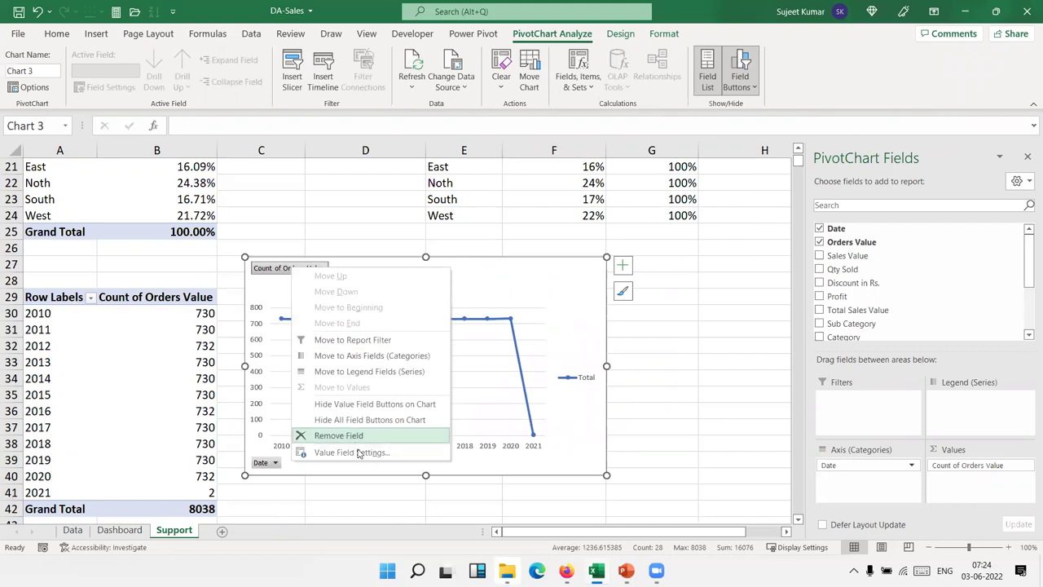
left_click(365, 419)
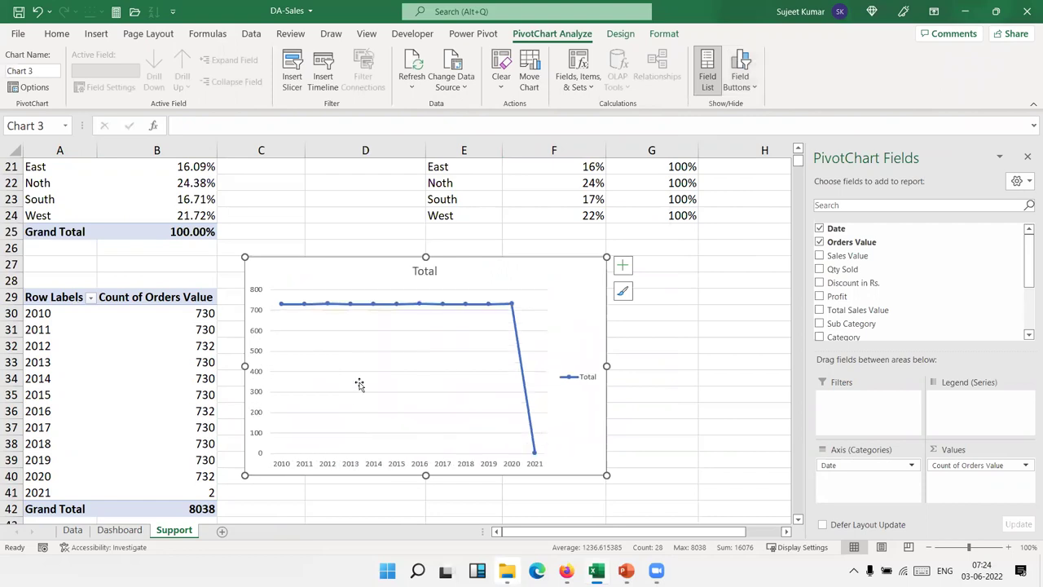
left_click(420, 394)
key("Delete")
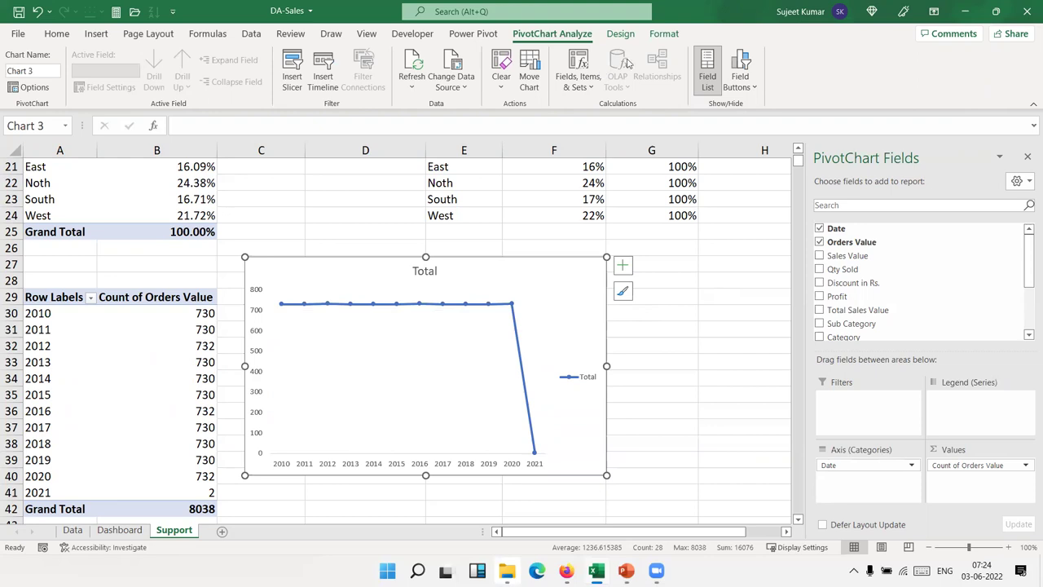
Apply the solid blue chart style with data labels to the orders chart.
left_click(620, 33)
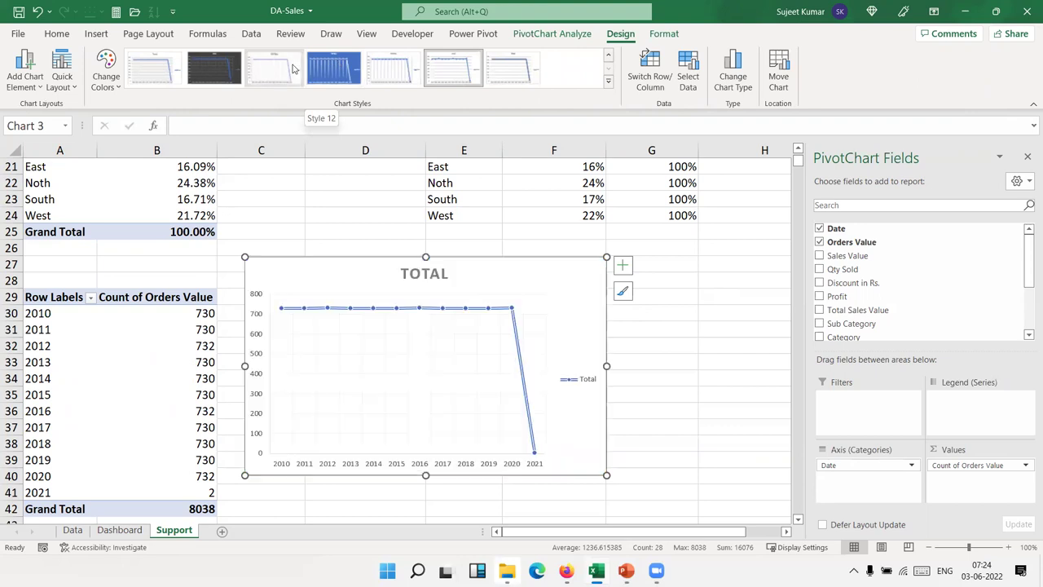
left_click(607, 81)
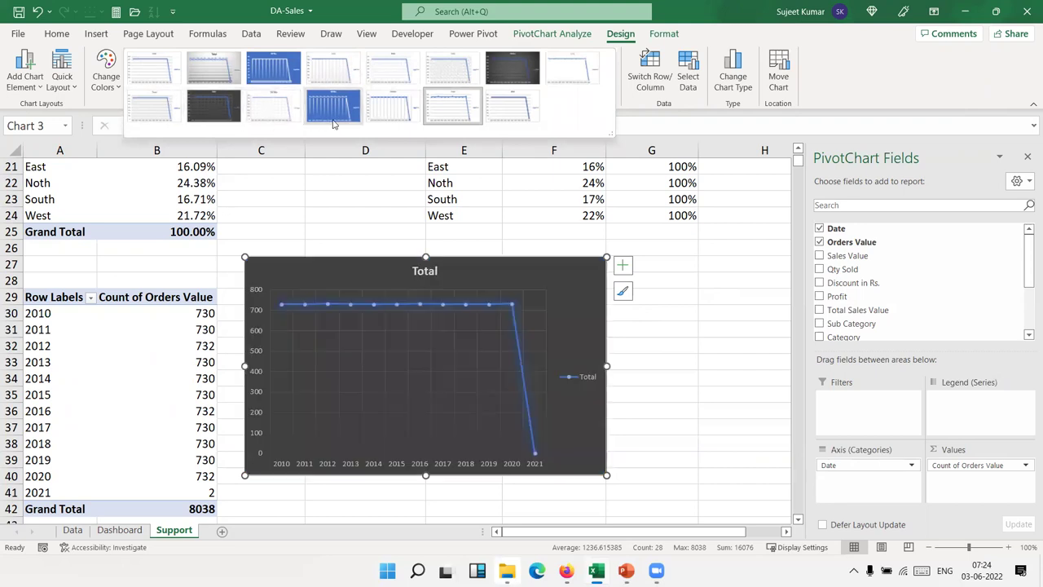
left_click(333, 106)
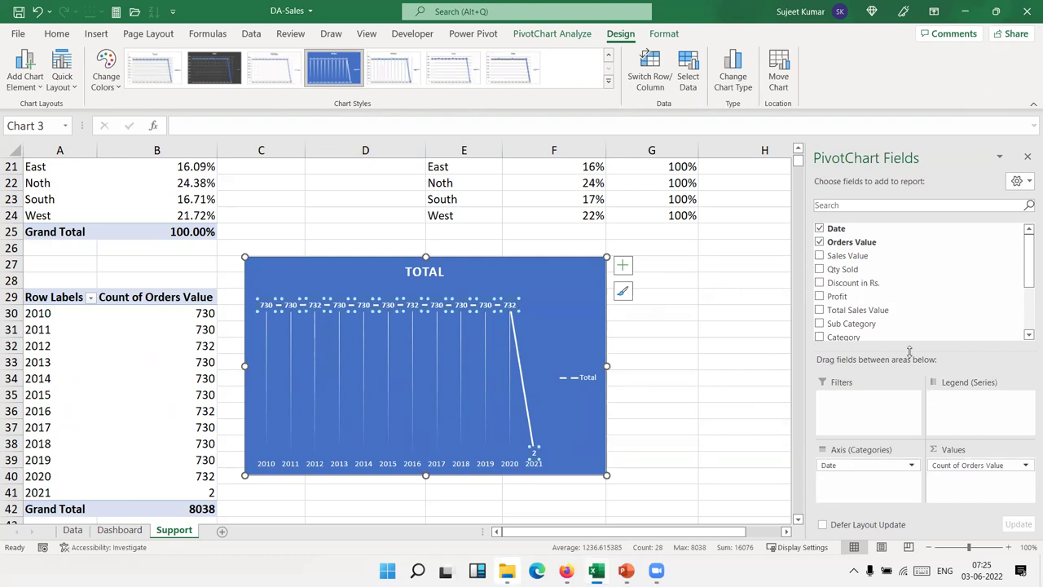
Recolour the chart's data label font and close the PivotChart Fields pane.
left_click(56, 34)
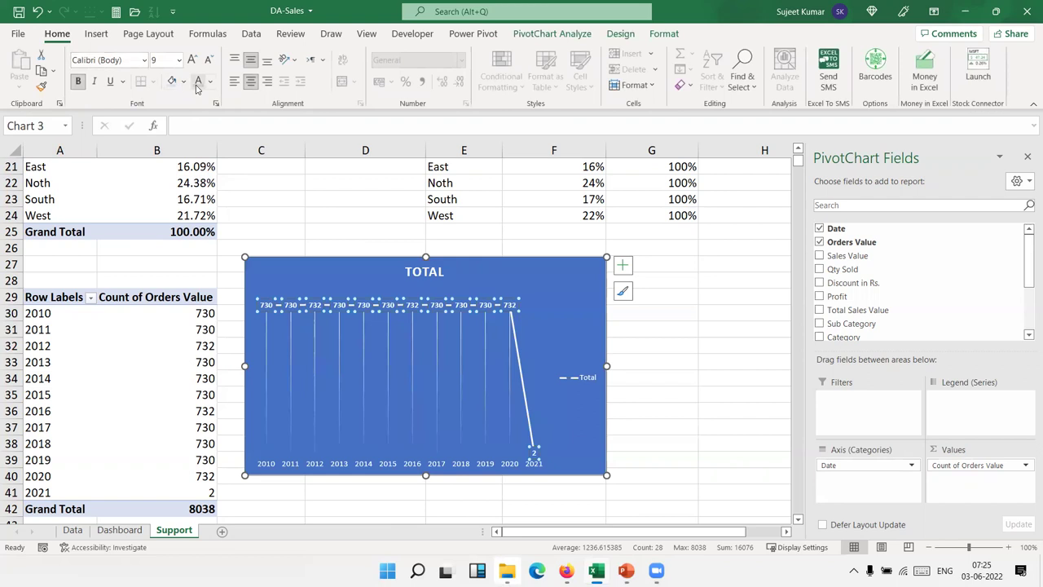
left_click(210, 81)
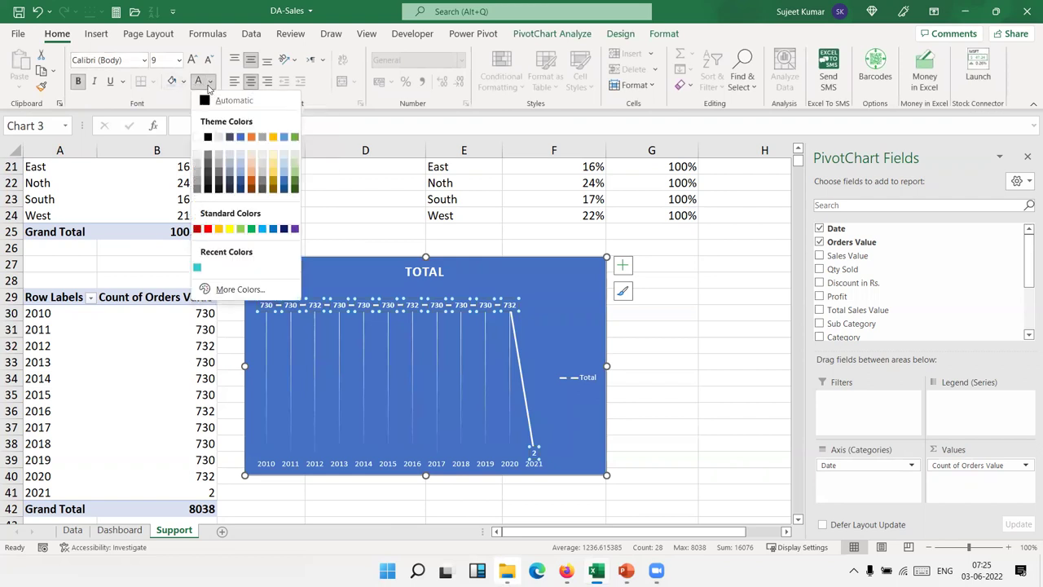
left_click(208, 138)
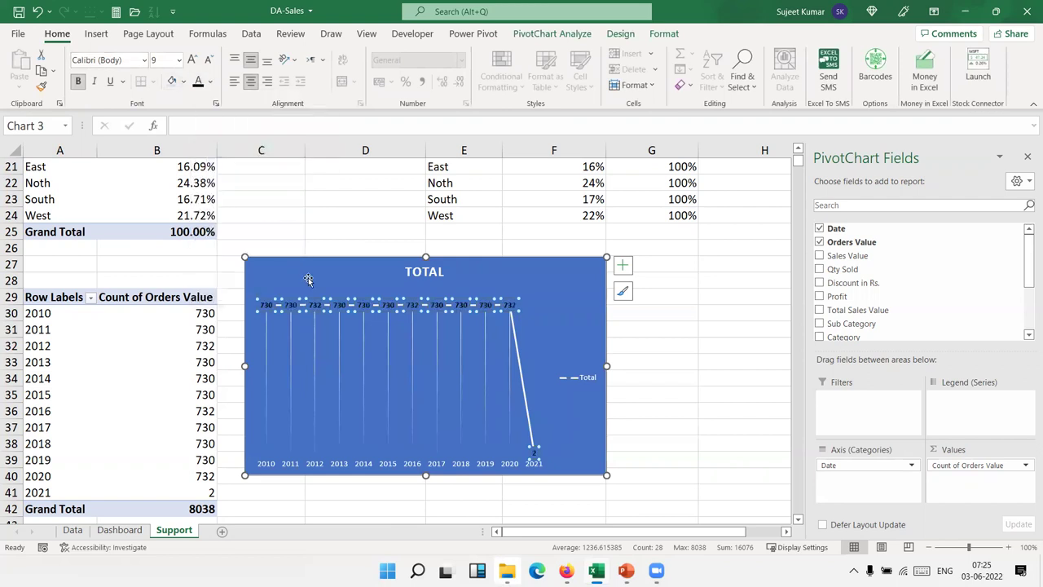
left_click(376, 308)
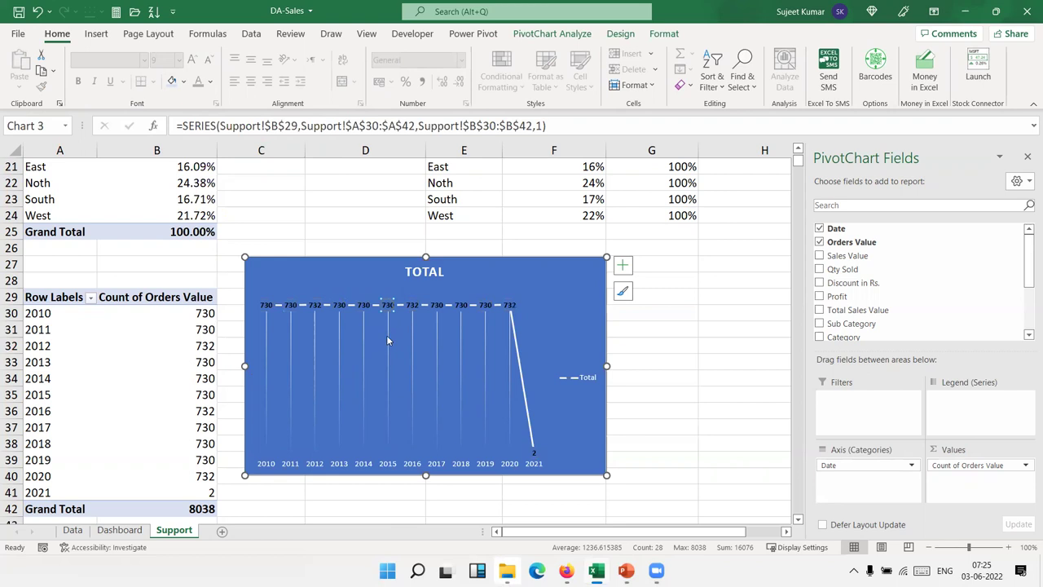
left_click(388, 340)
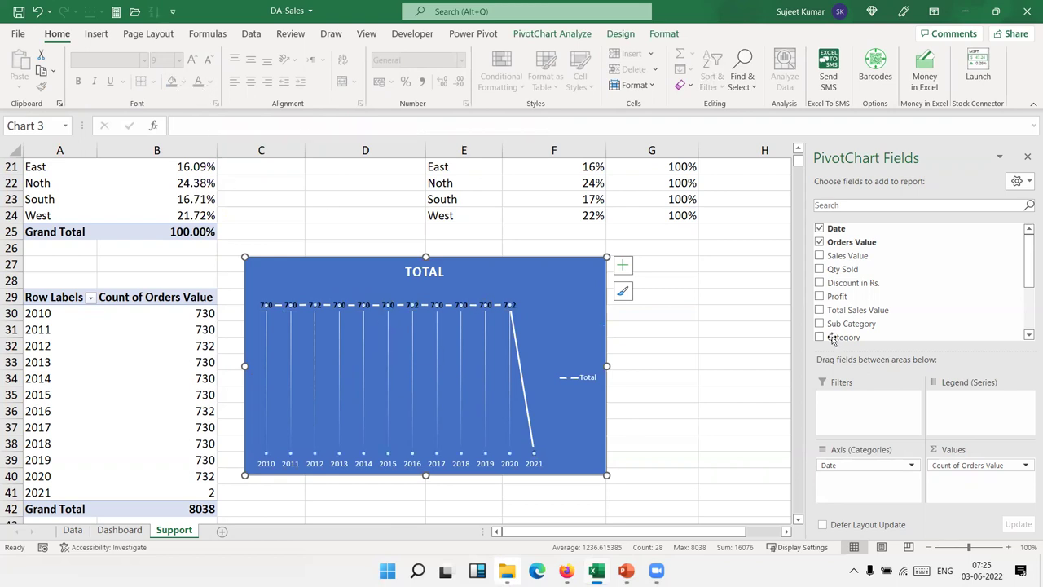
left_click(1026, 156)
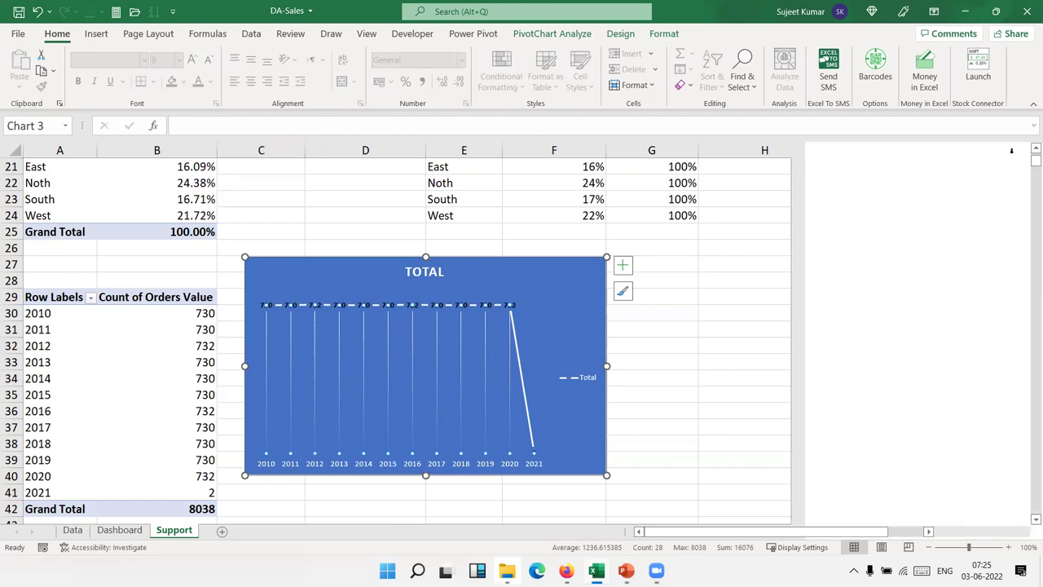
Colour the chart's drop lines light grey.
left_click(664, 34)
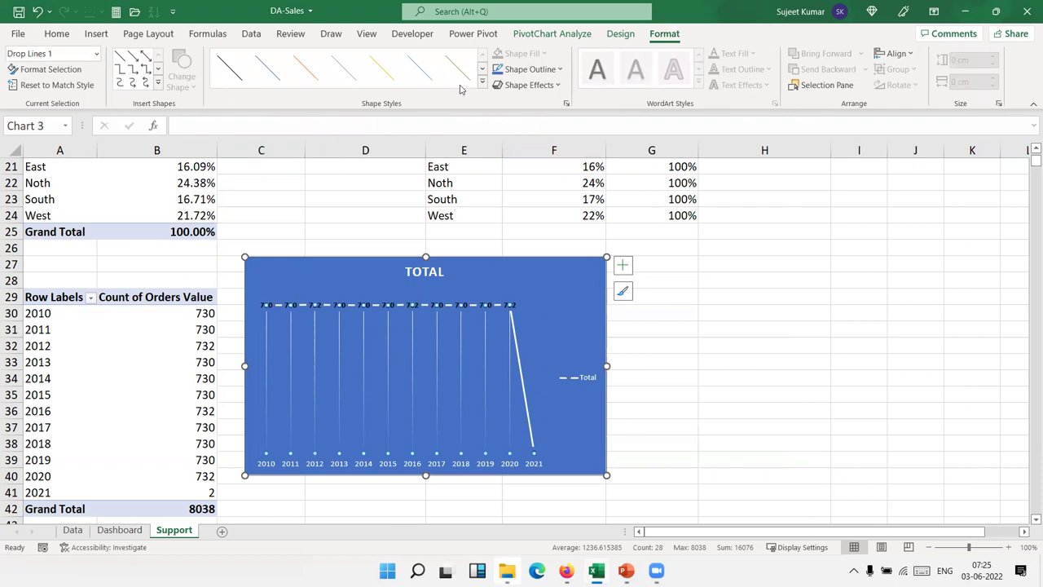
left_click(530, 71)
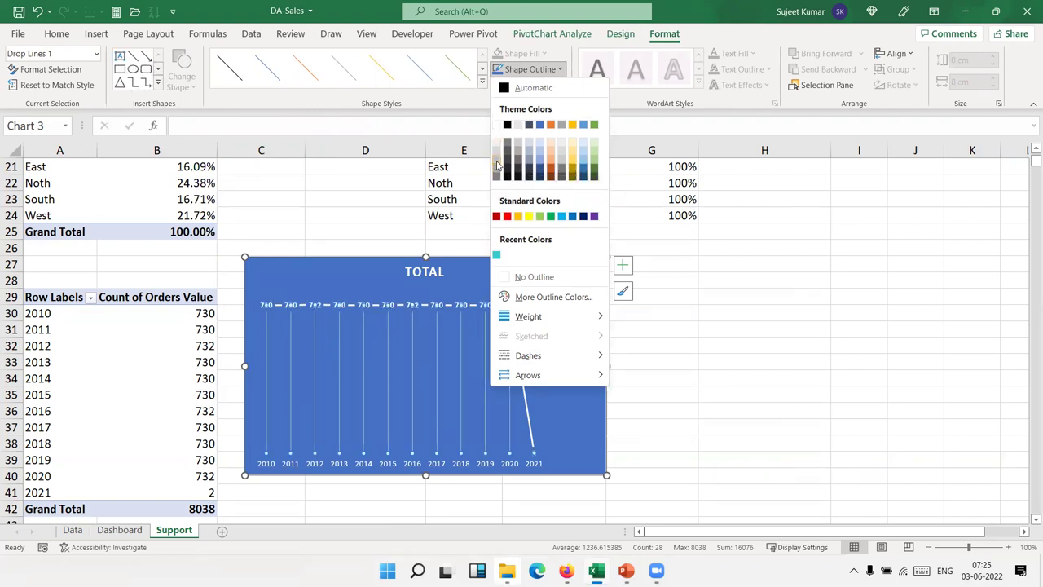
left_click(497, 166)
Make the orders line series red via Shape Outline.
left_click(519, 355)
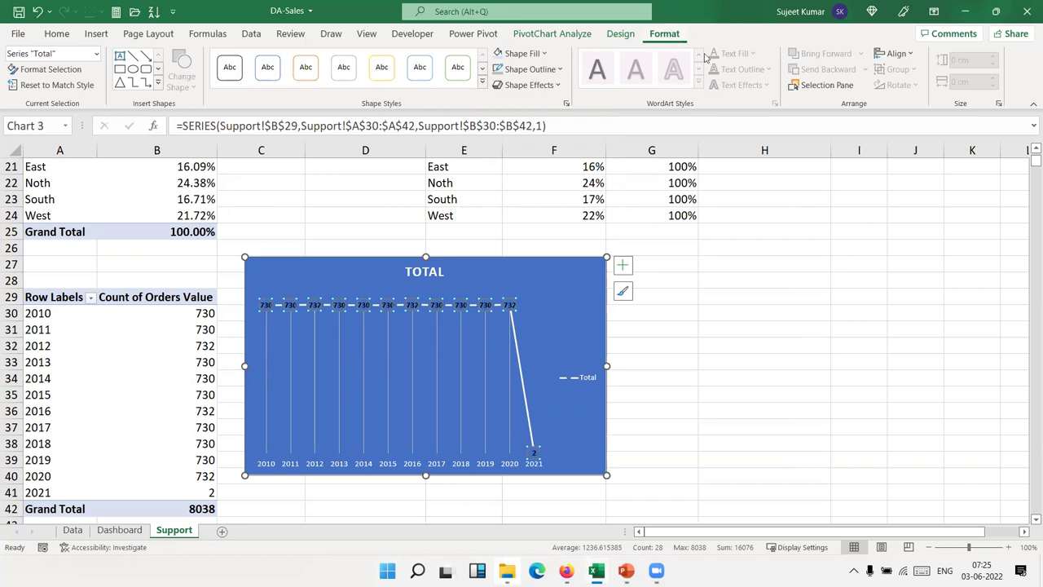
left_click(558, 70)
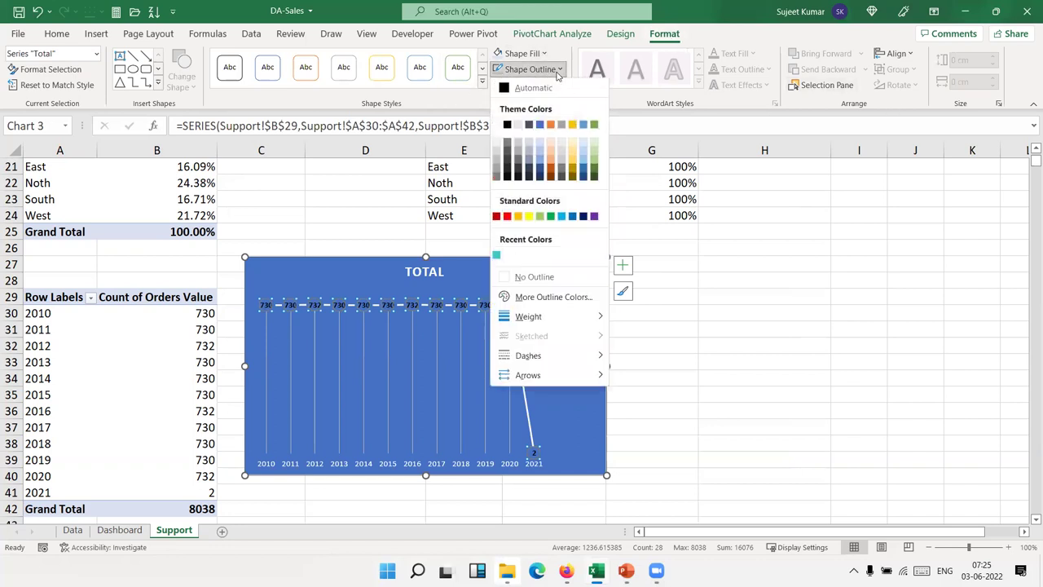
left_click(507, 216)
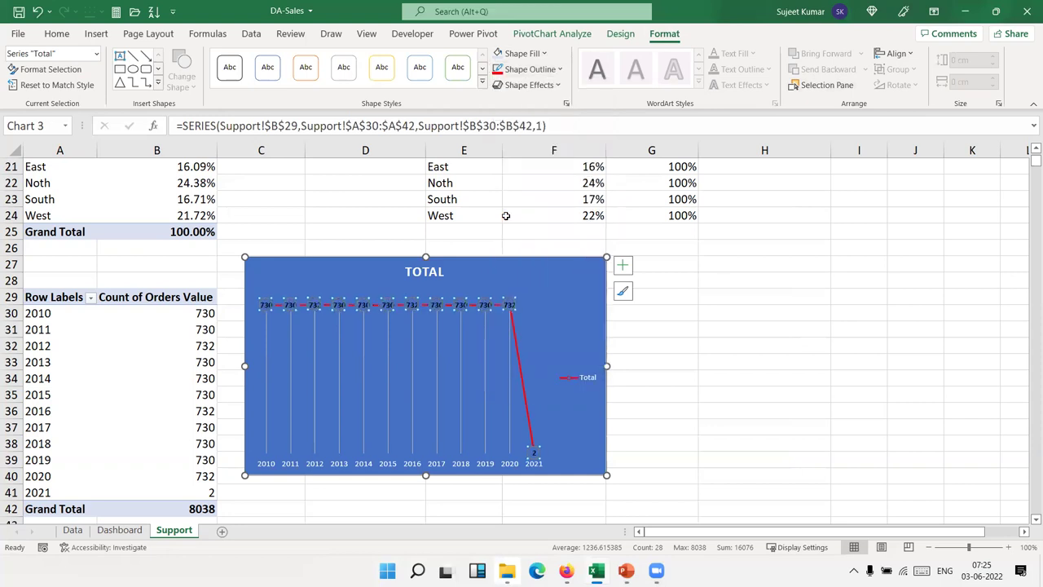
left_click(417, 306)
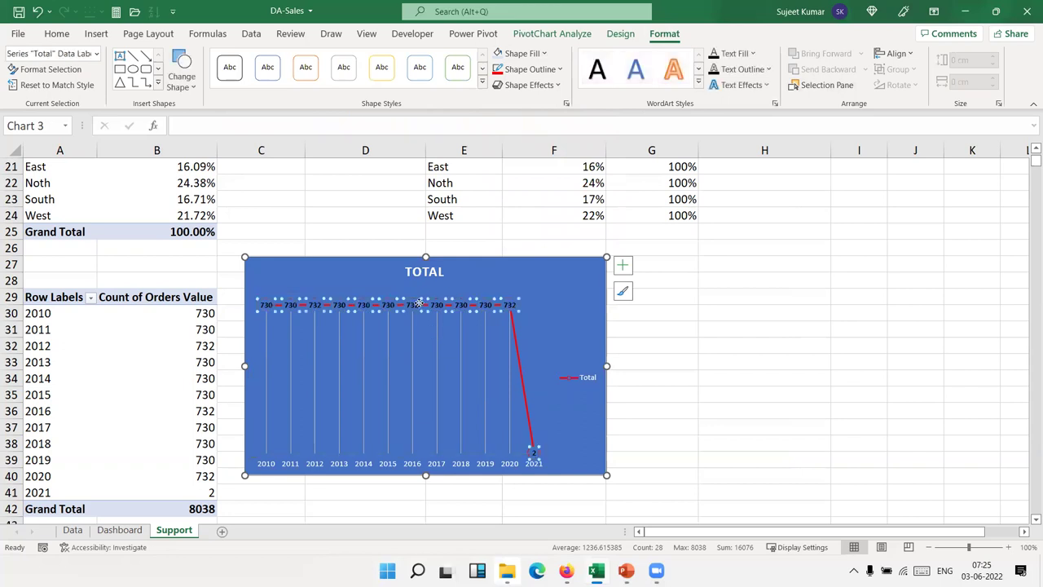
Set the order-count data labels' position to Above their points in Format Data Labels.
right_click(420, 303)
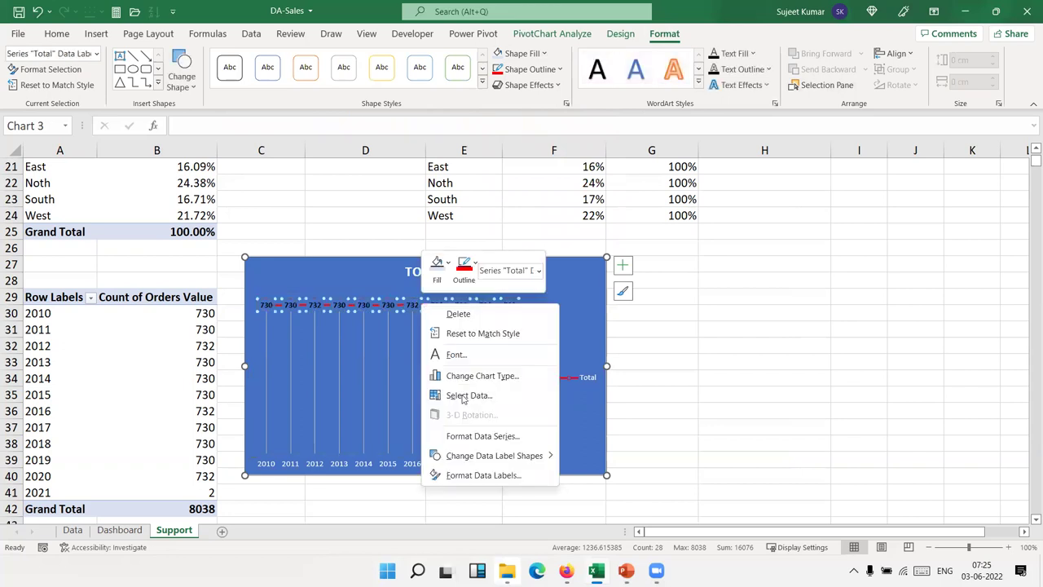
left_click(493, 474)
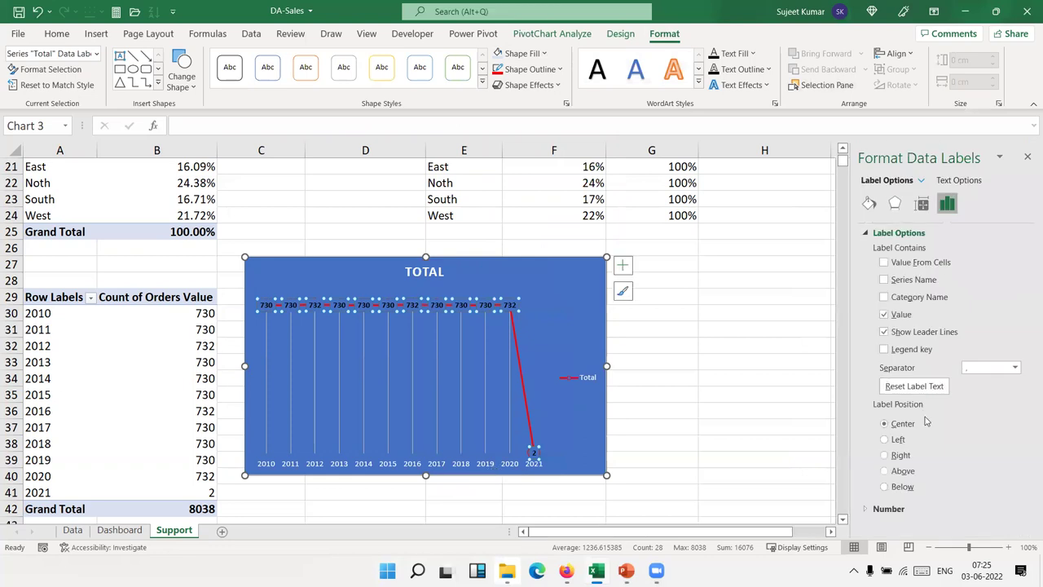
left_click(884, 455)
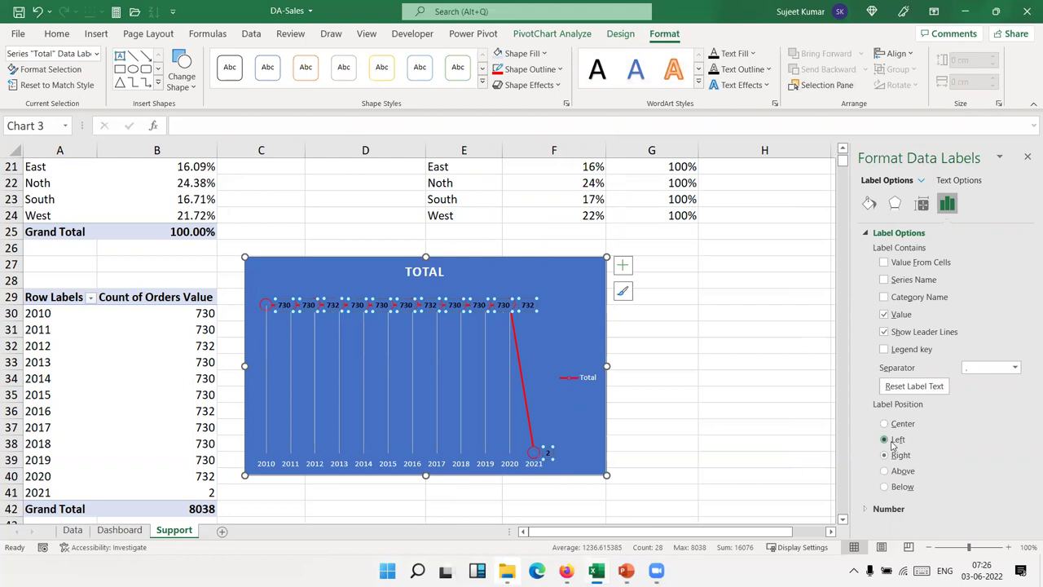
left_click(892, 442)
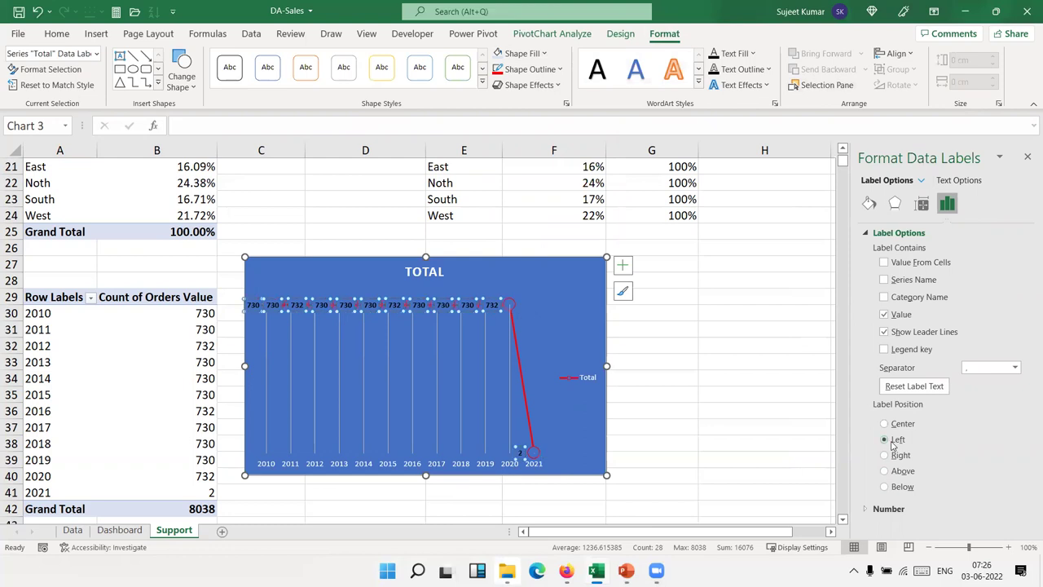
left_click(898, 489)
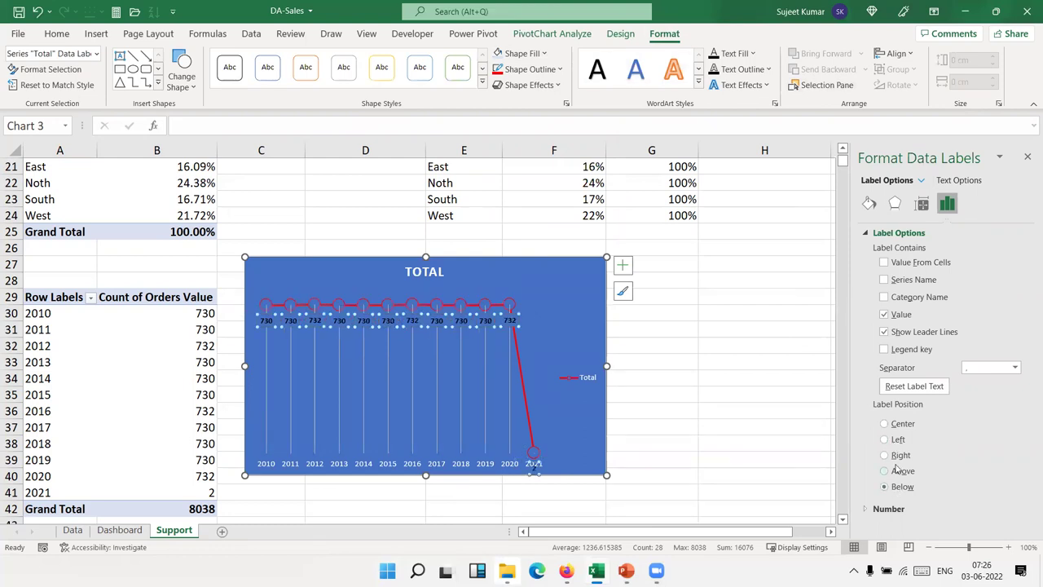
left_click(897, 478)
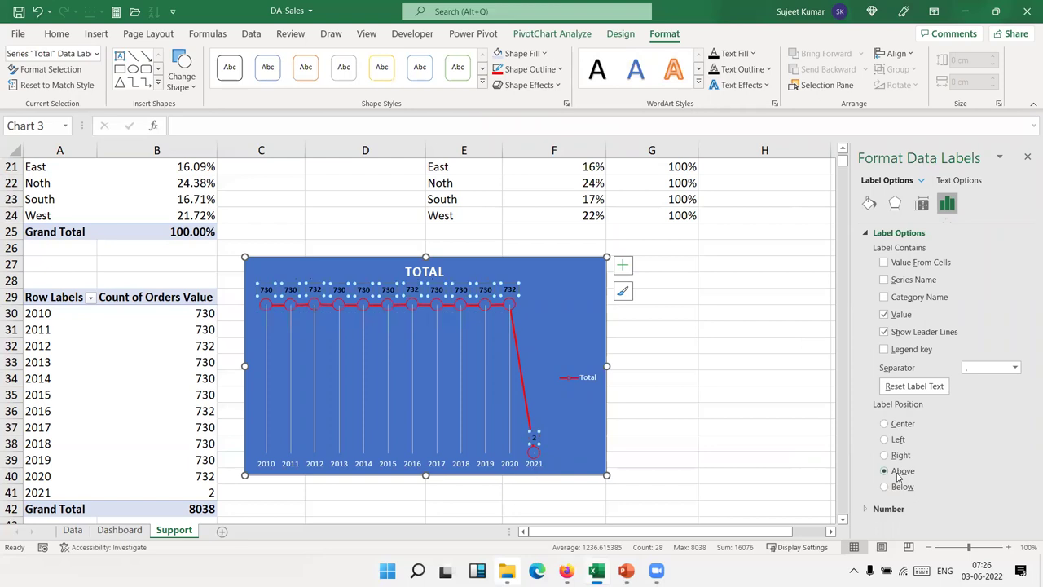
left_click(491, 308)
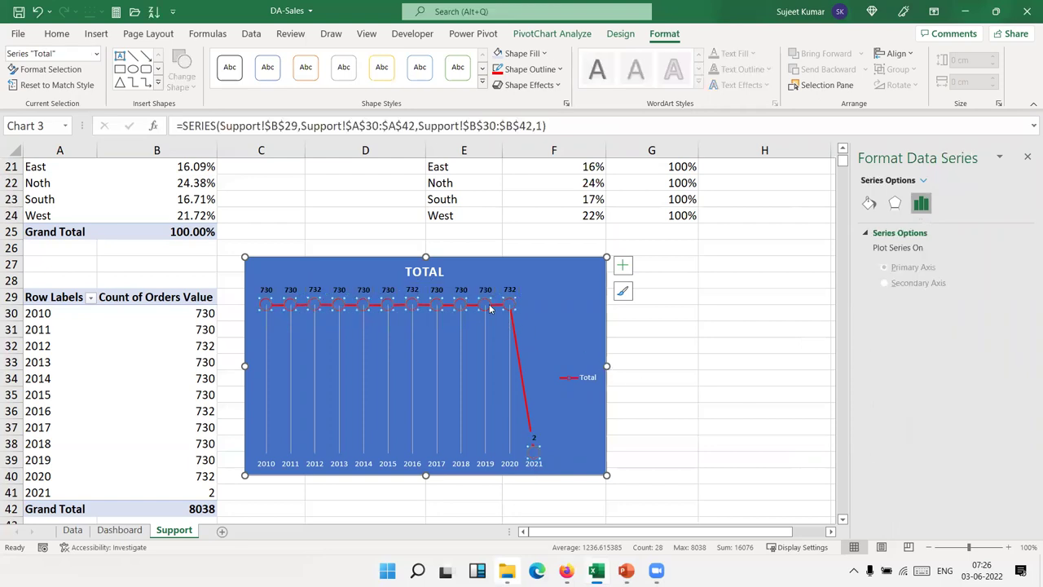
In Fill & Line, set Square cap, Bevel join and tick Smoothed line for the orders series.
left_click(868, 205)
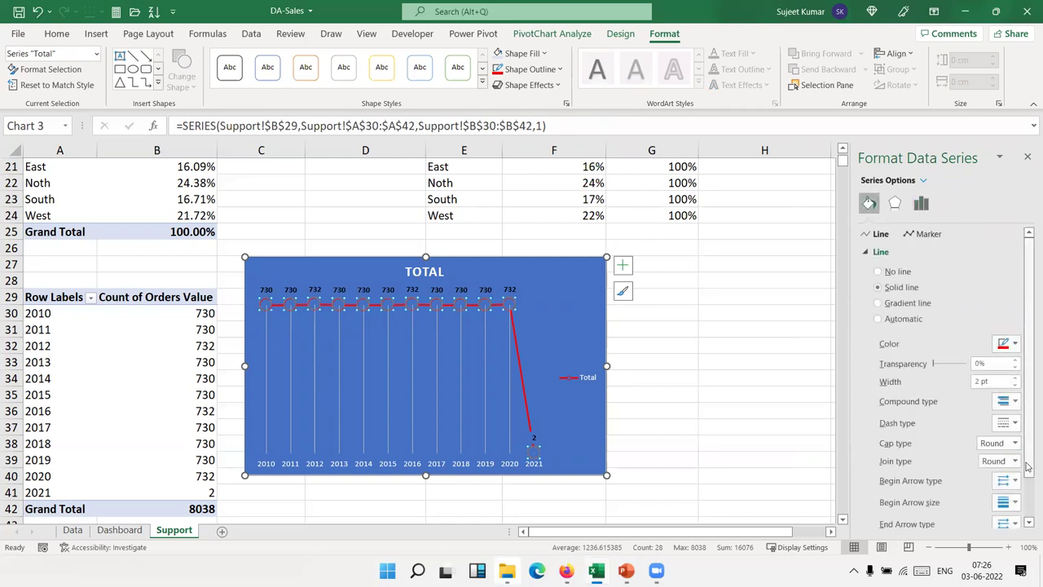
left_click(999, 444)
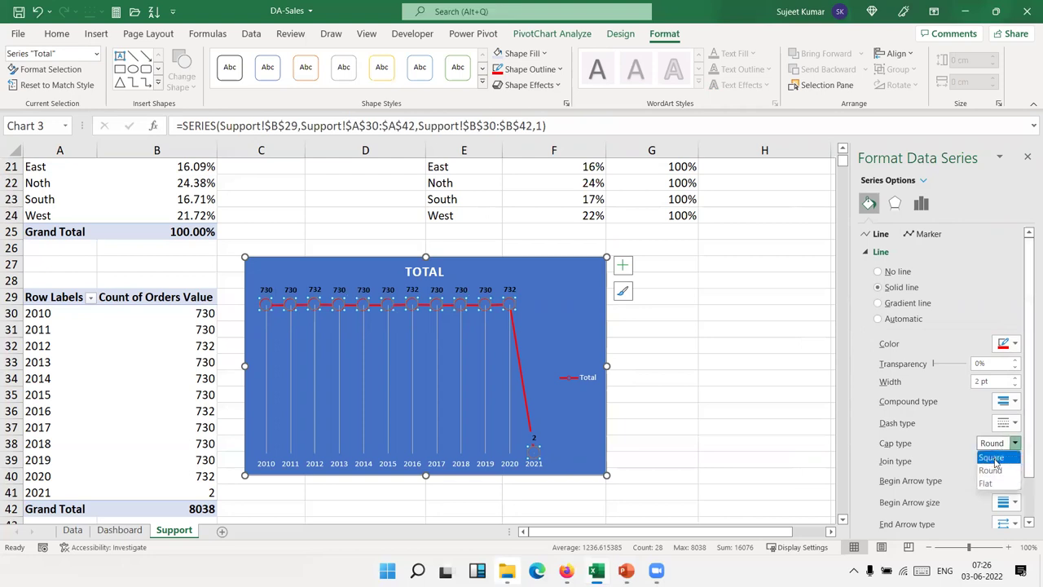
left_click(994, 459)
left_click(994, 461)
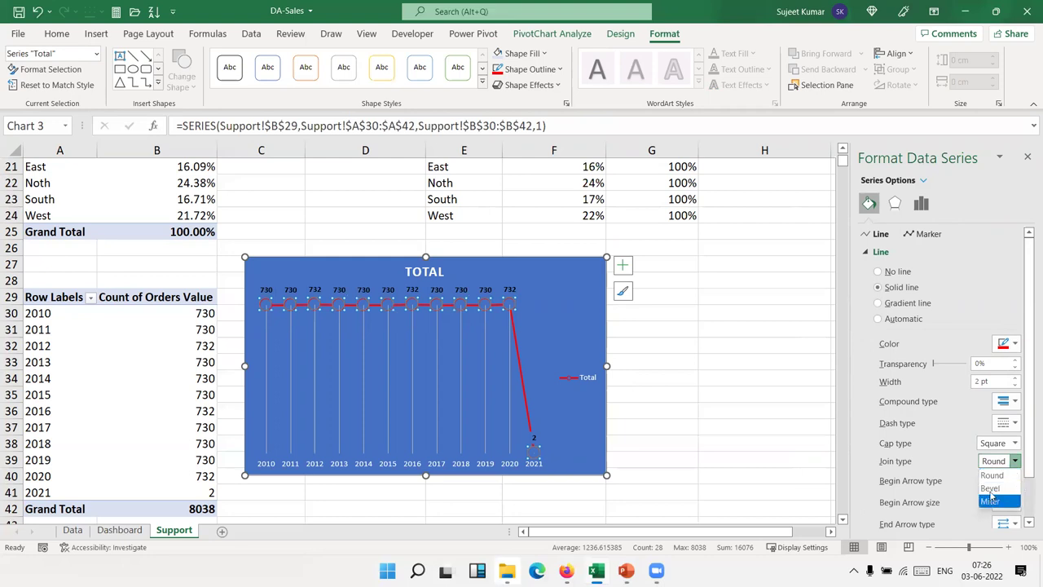
left_click(990, 488)
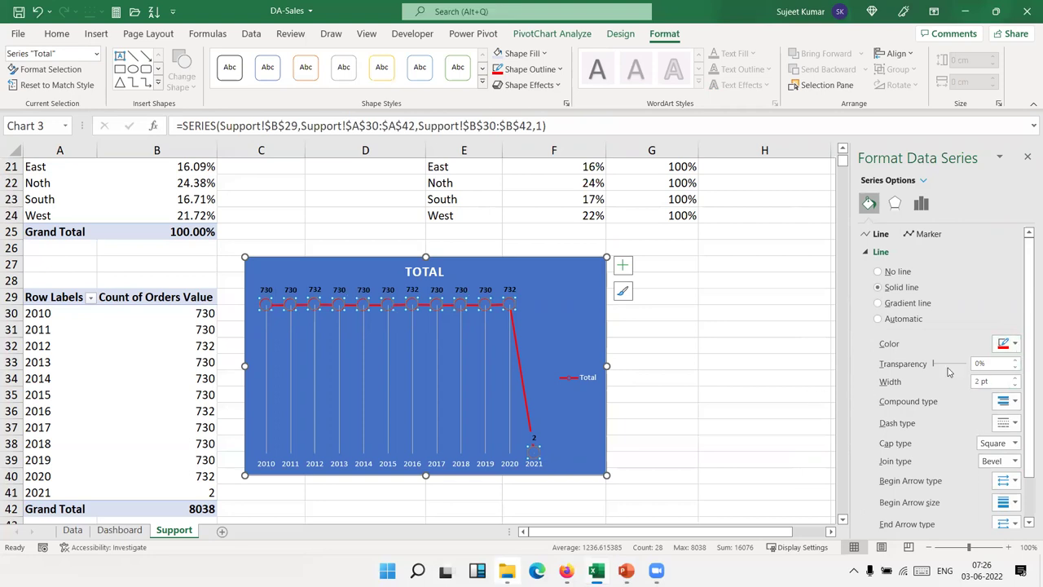
scroll(982, 424, "down", 1)
scroll(973, 399, "up", 1)
scroll(956, 381, "down", 1)
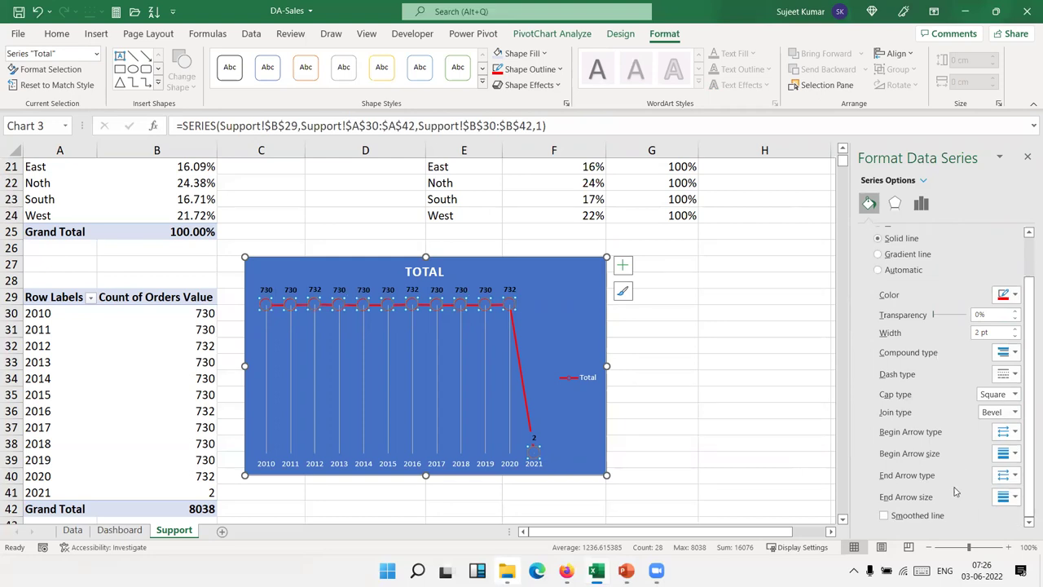
left_click(917, 515)
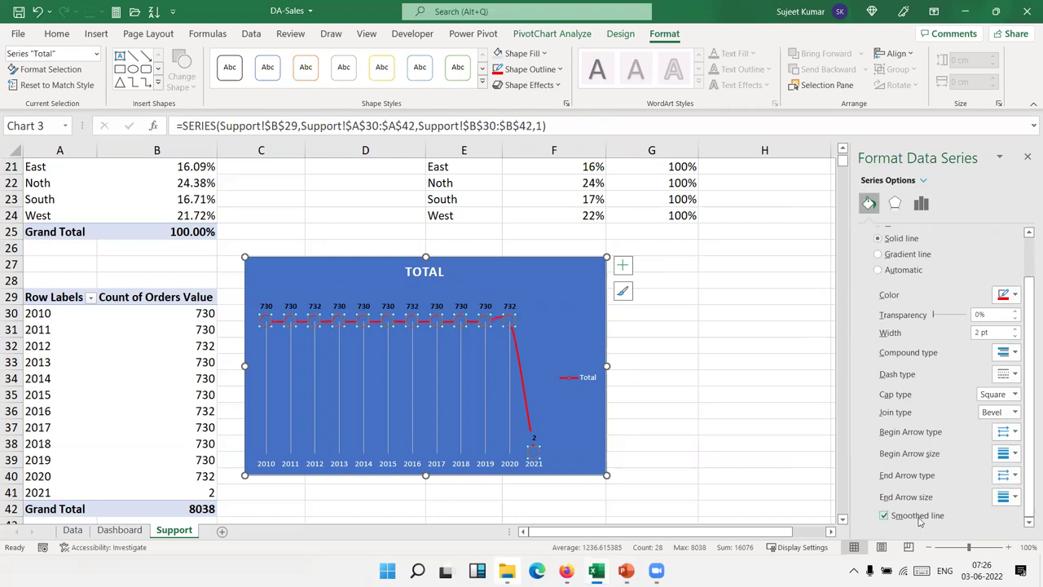
Set both the orders chart area fill and its data label fill to No fill.
left_click(715, 438)
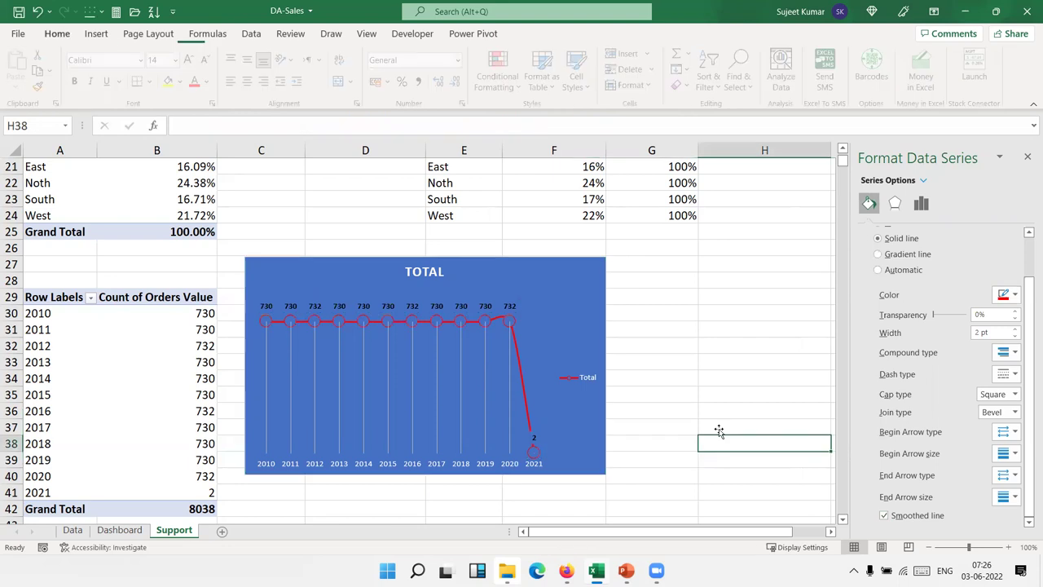
left_click(558, 292)
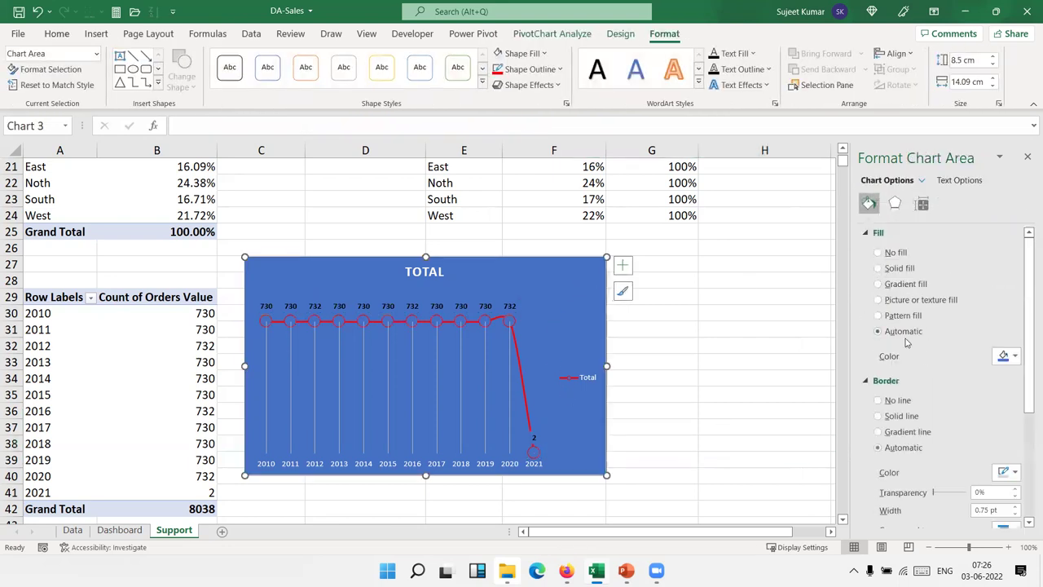
left_click(878, 268)
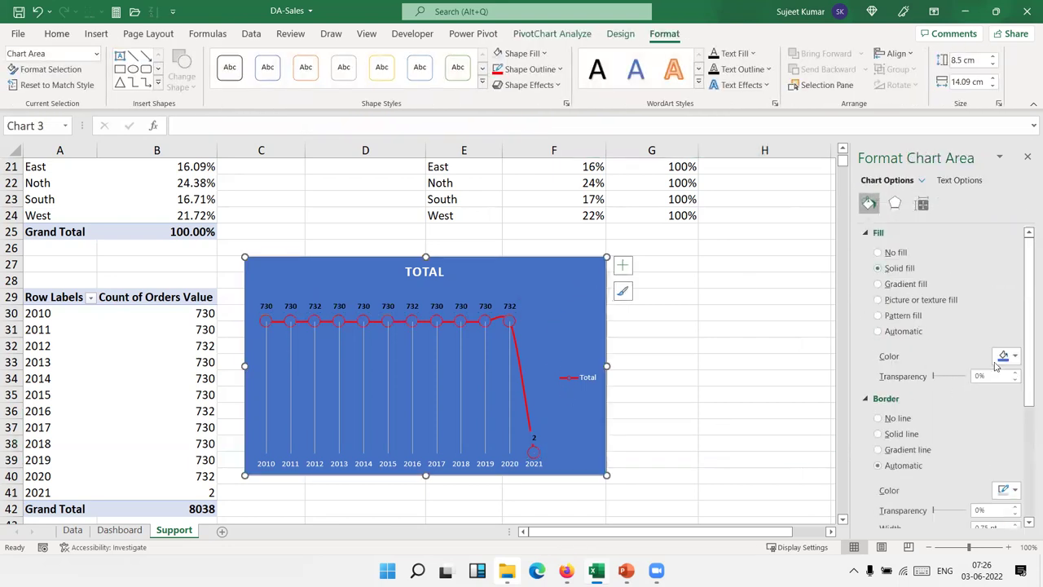
left_click(878, 253)
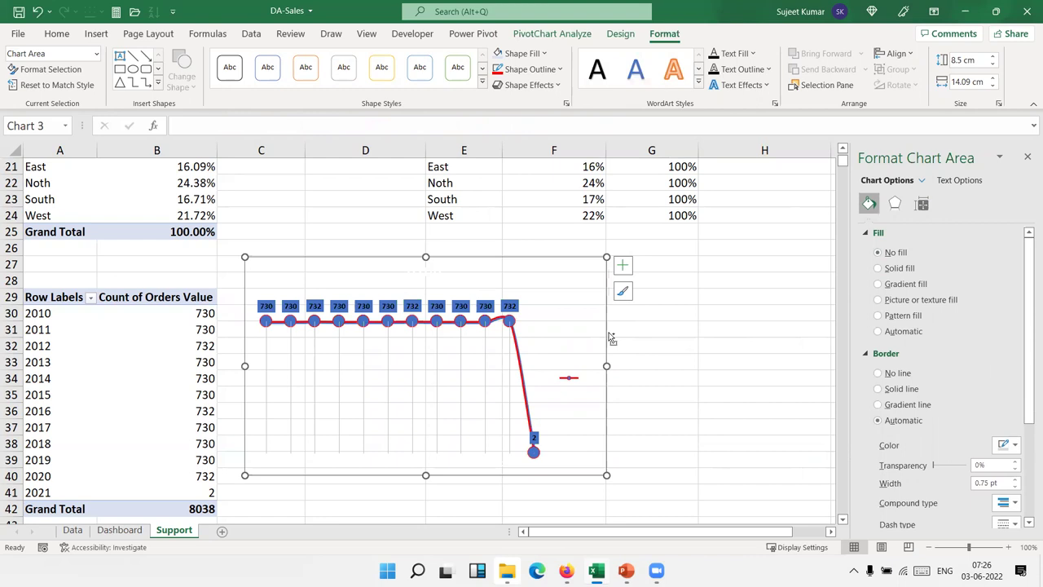
left_click(509, 305)
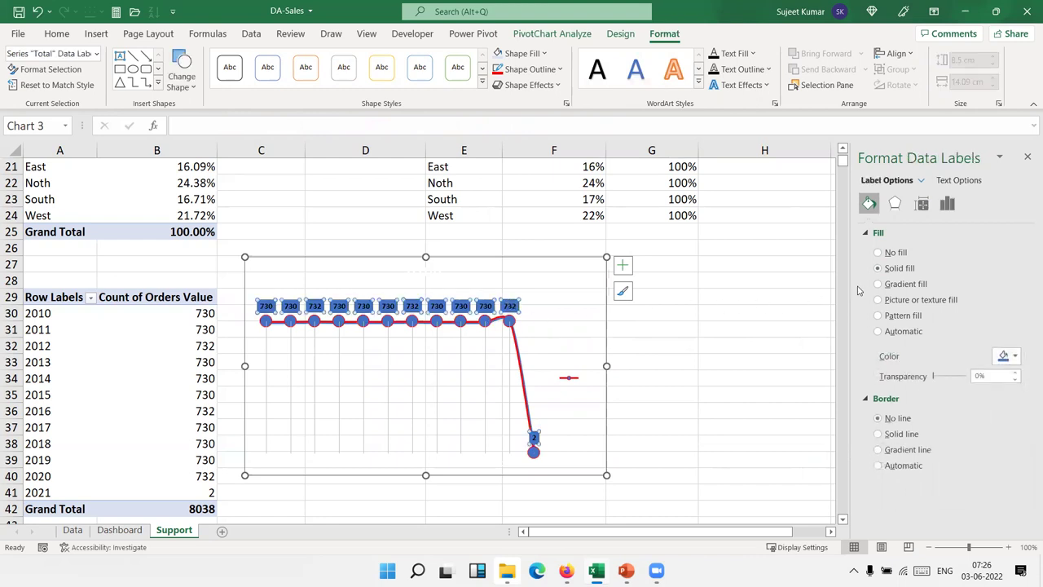
left_click(896, 254)
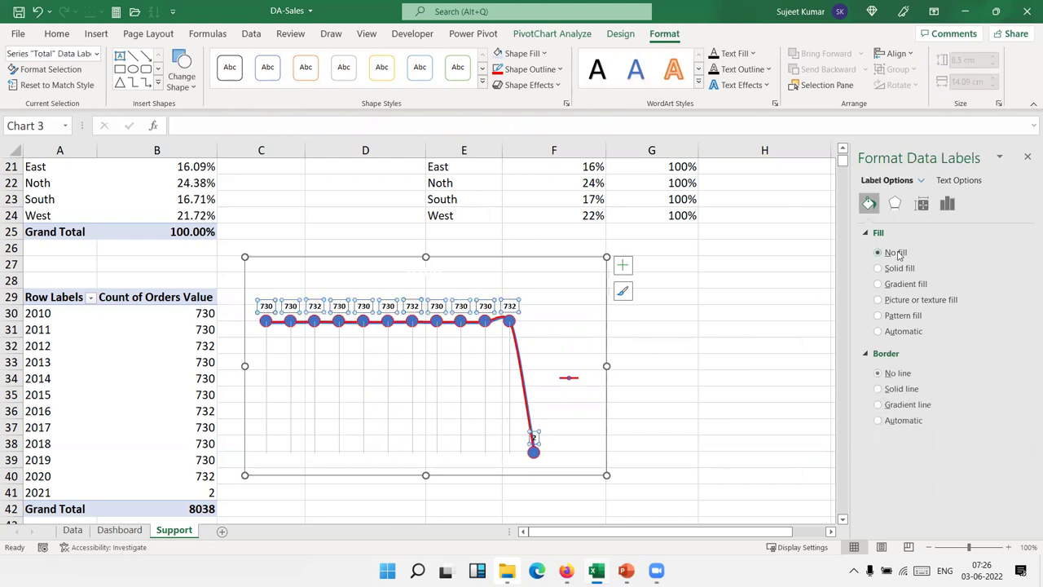
Cut the whole orders chart from the Support sheet.
left_click(513, 326)
left_click(560, 279)
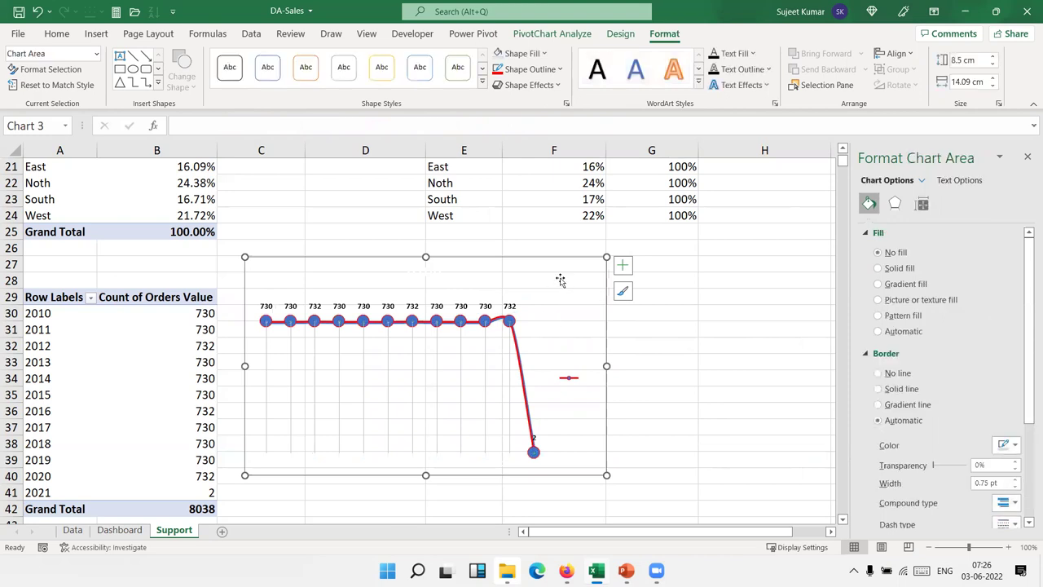
key("Delete")
Paste the orders line chart on Dashboard below Numbers of Orders and set its border to No line.
left_click(136, 529)
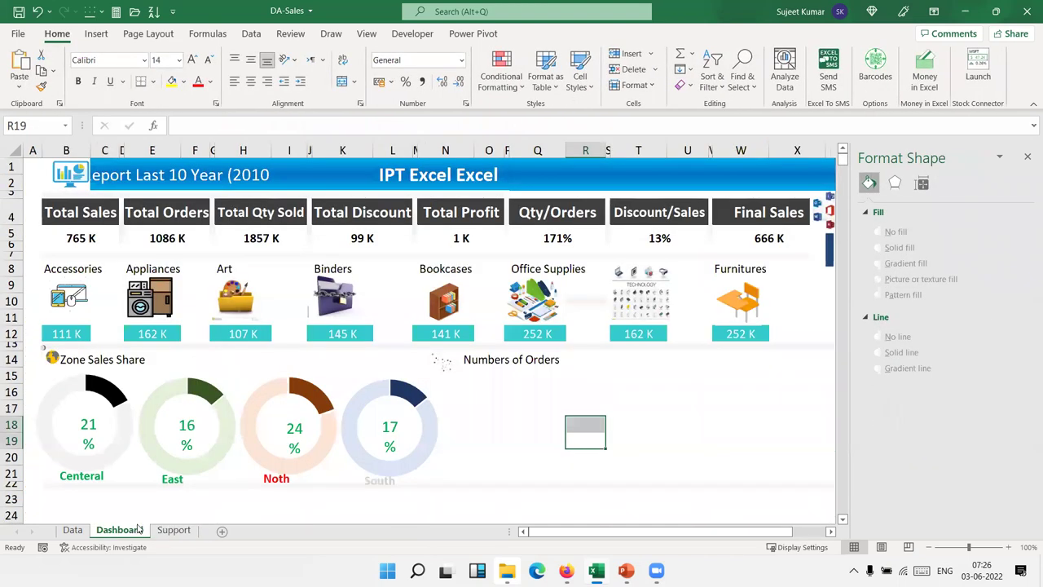
left_click(461, 376)
left_click(520, 399)
key("ctrl+v")
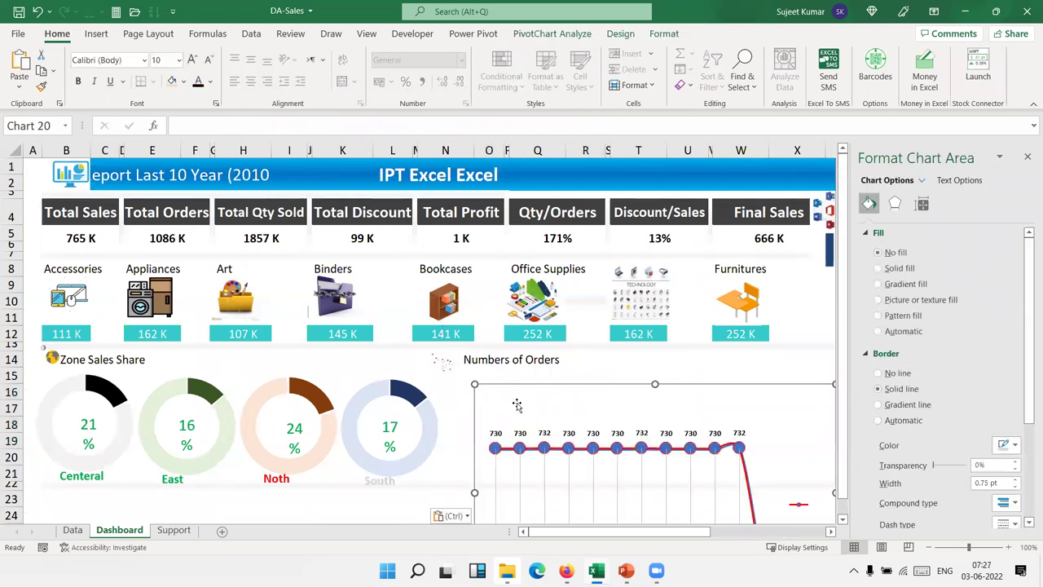
left_click_drag(516, 405, 503, 398)
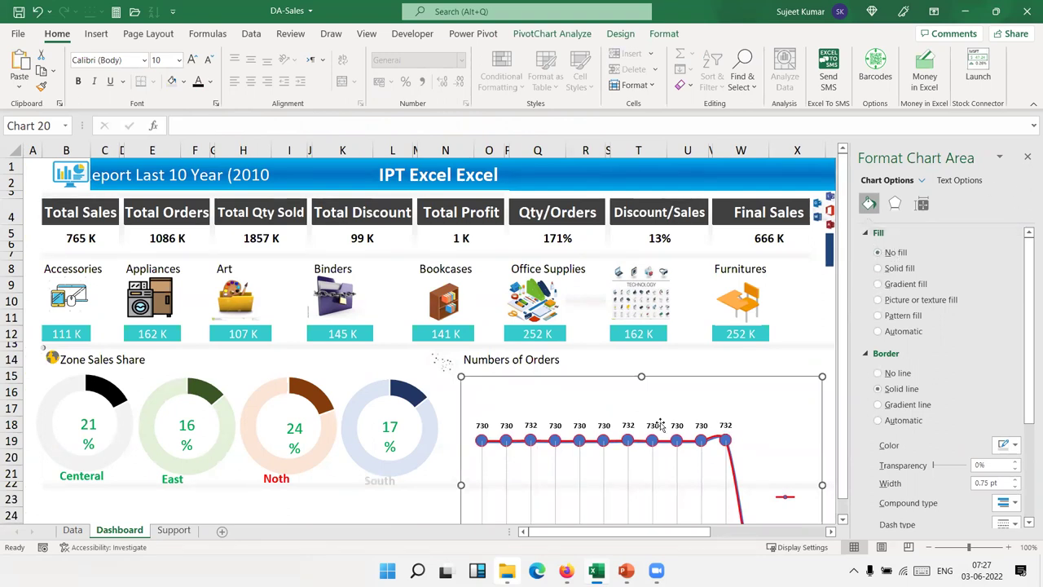
left_click(878, 373)
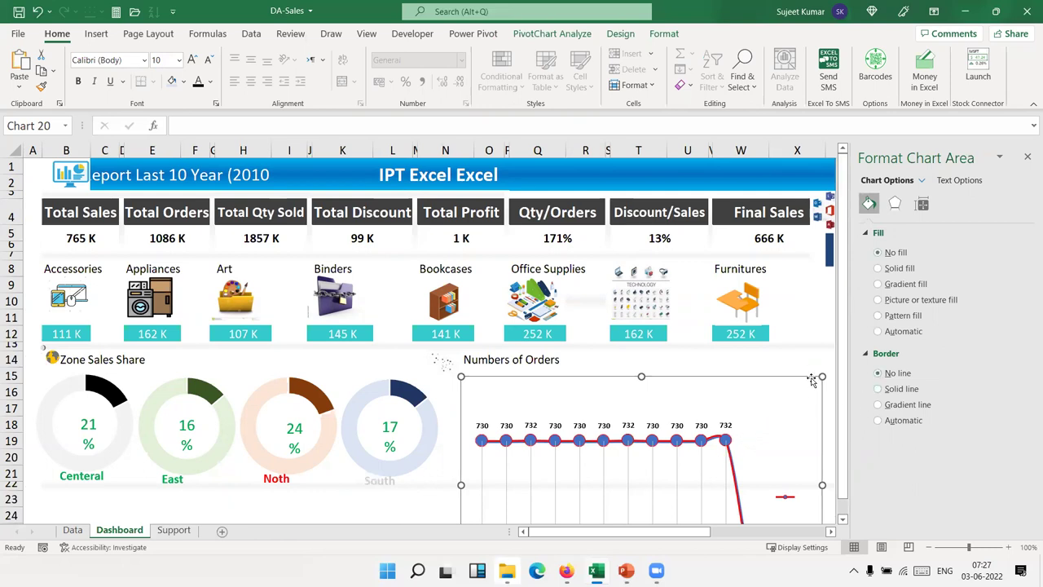